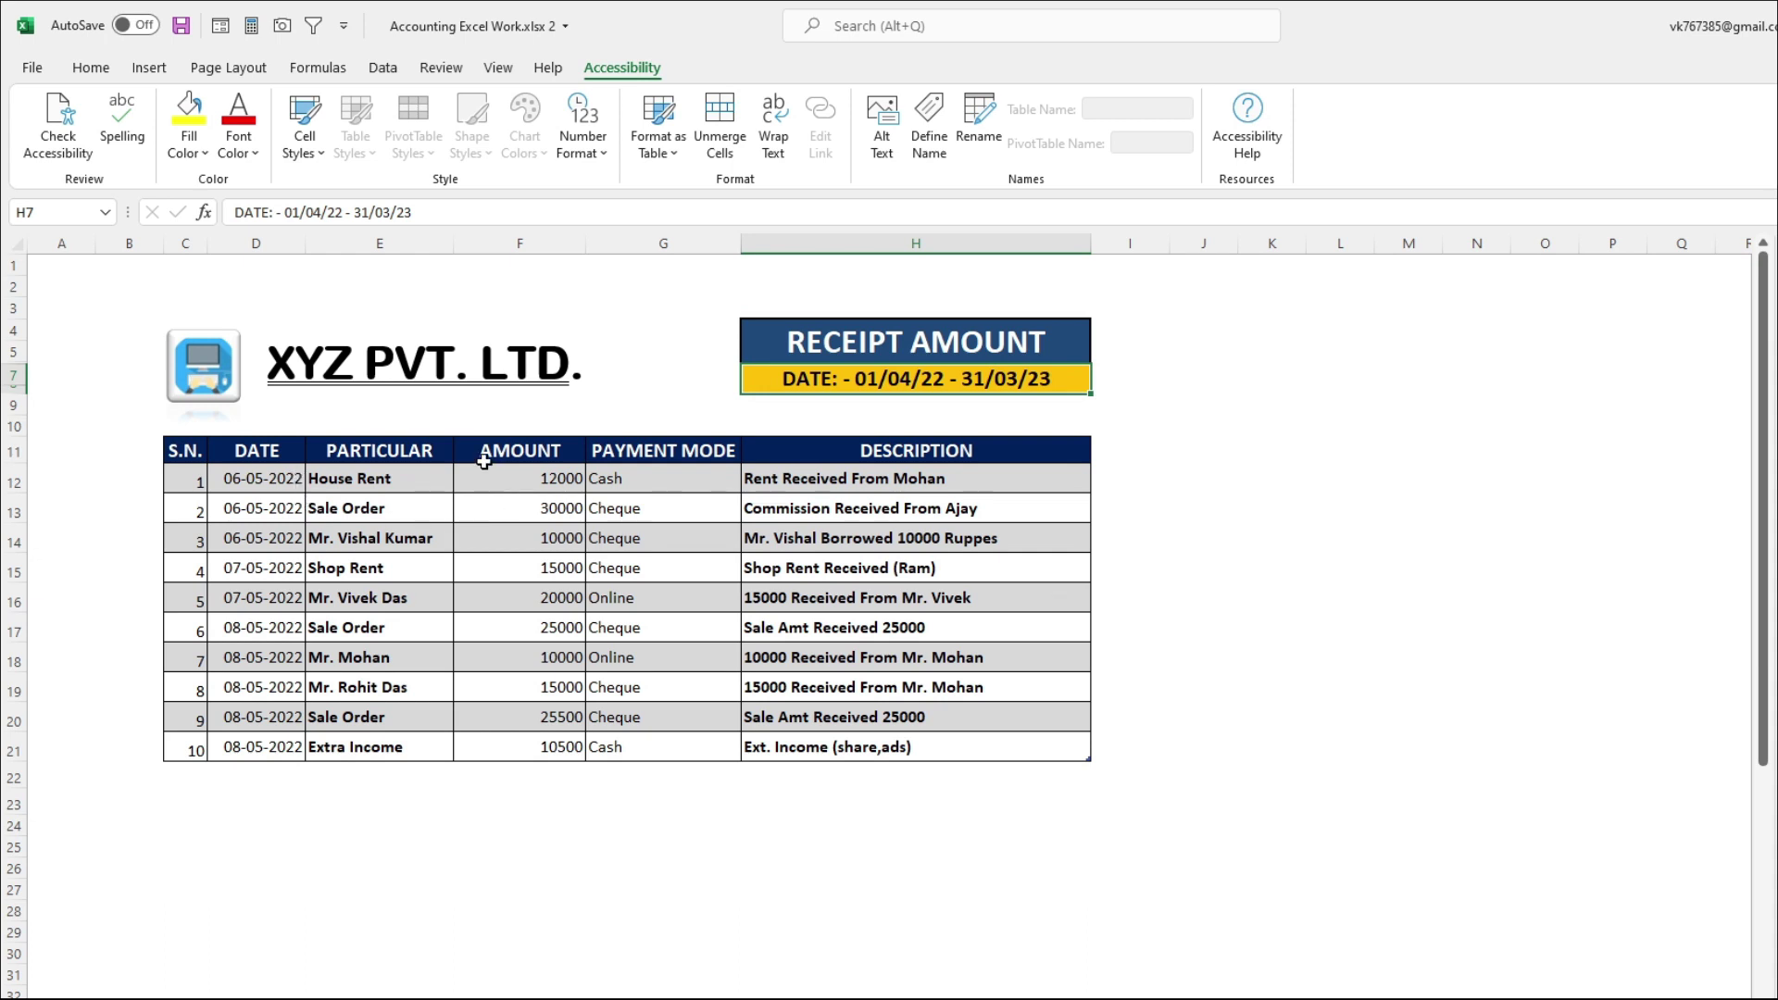
# Inspect the first receipt row (House Rent, 12000), then switch to the Payment Amount sheet
pyautogui.click(279, 479)
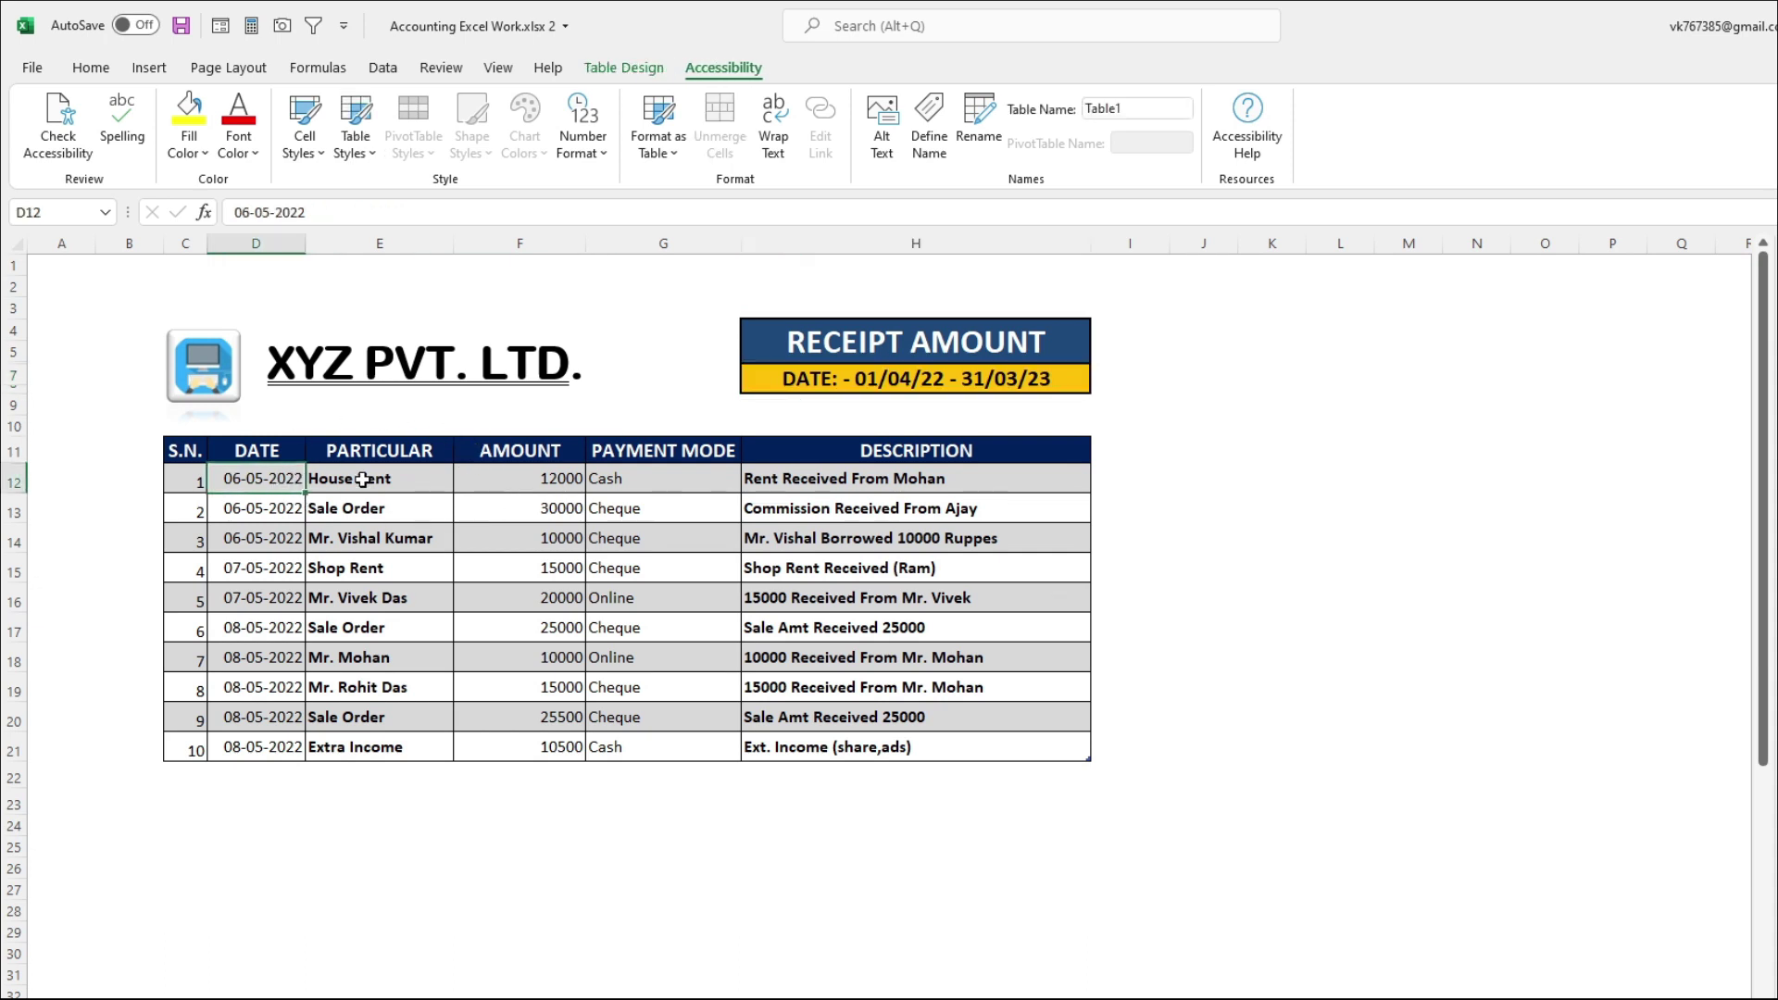
pyautogui.click(371, 483)
pyautogui.click(546, 486)
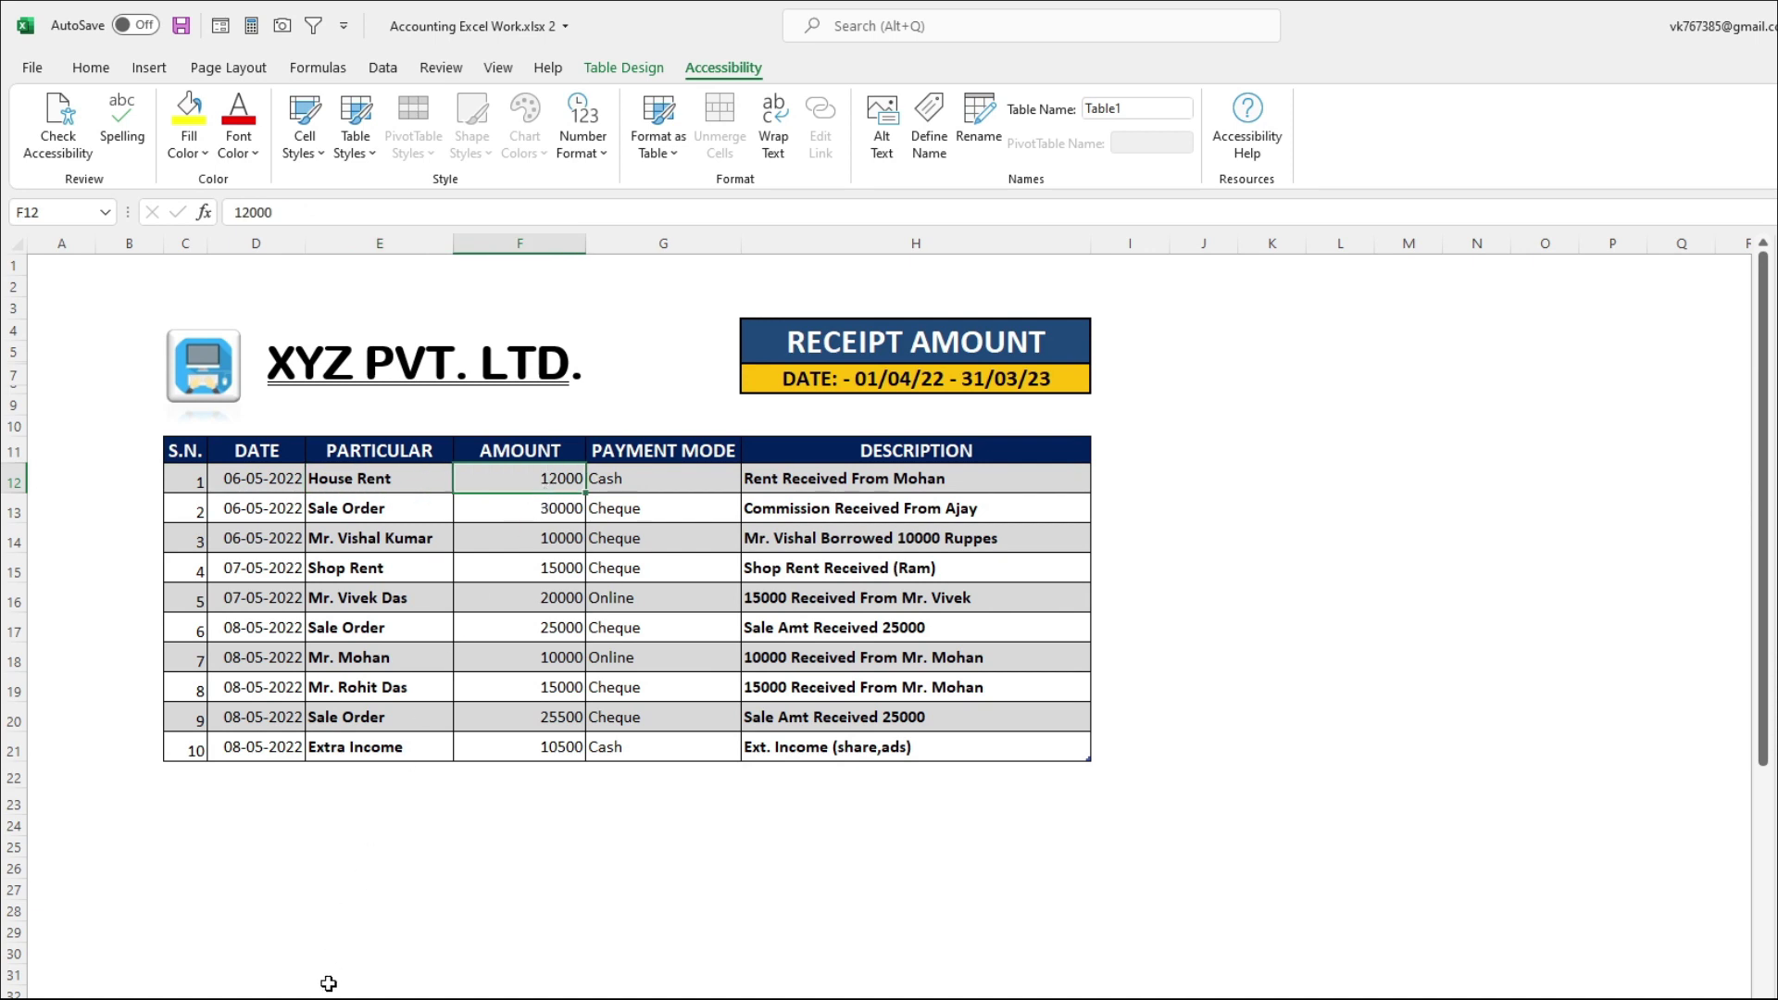
pyautogui.hotkey('ctrl', 'pagedown')
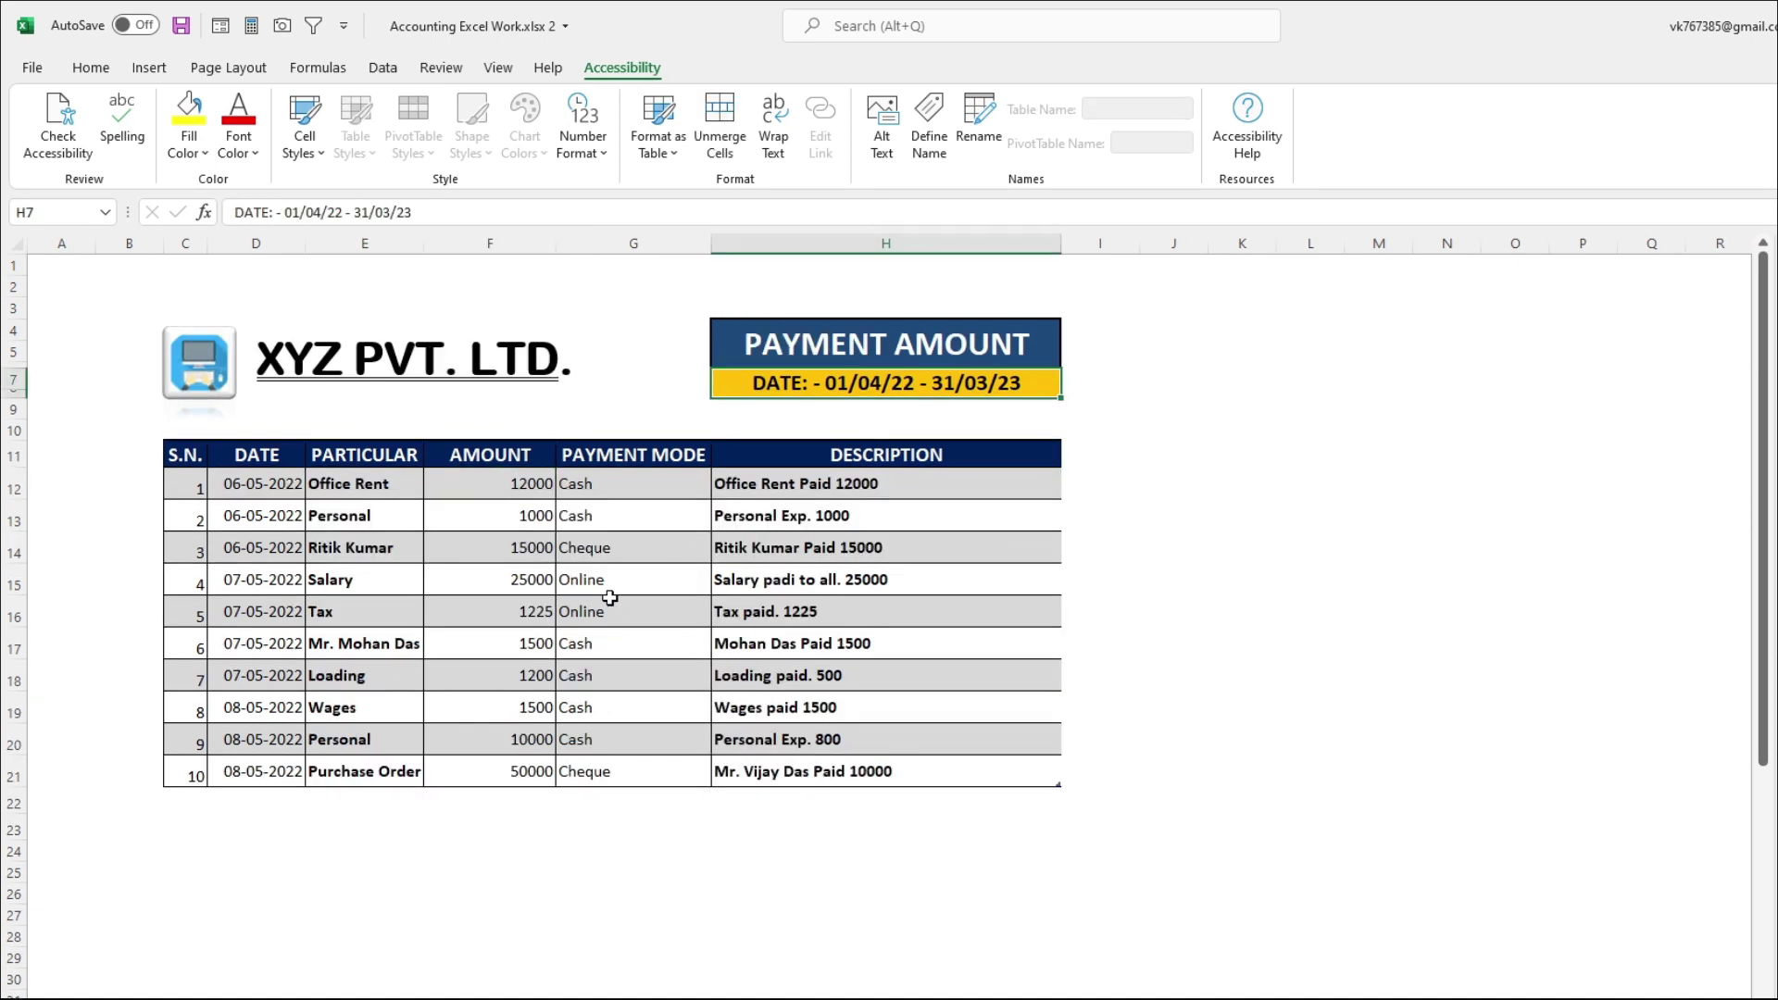
# Inspect the first payment row (Office Rent, 12000) and flip between the Receipt and Payment sheets
pyautogui.click(278, 490)
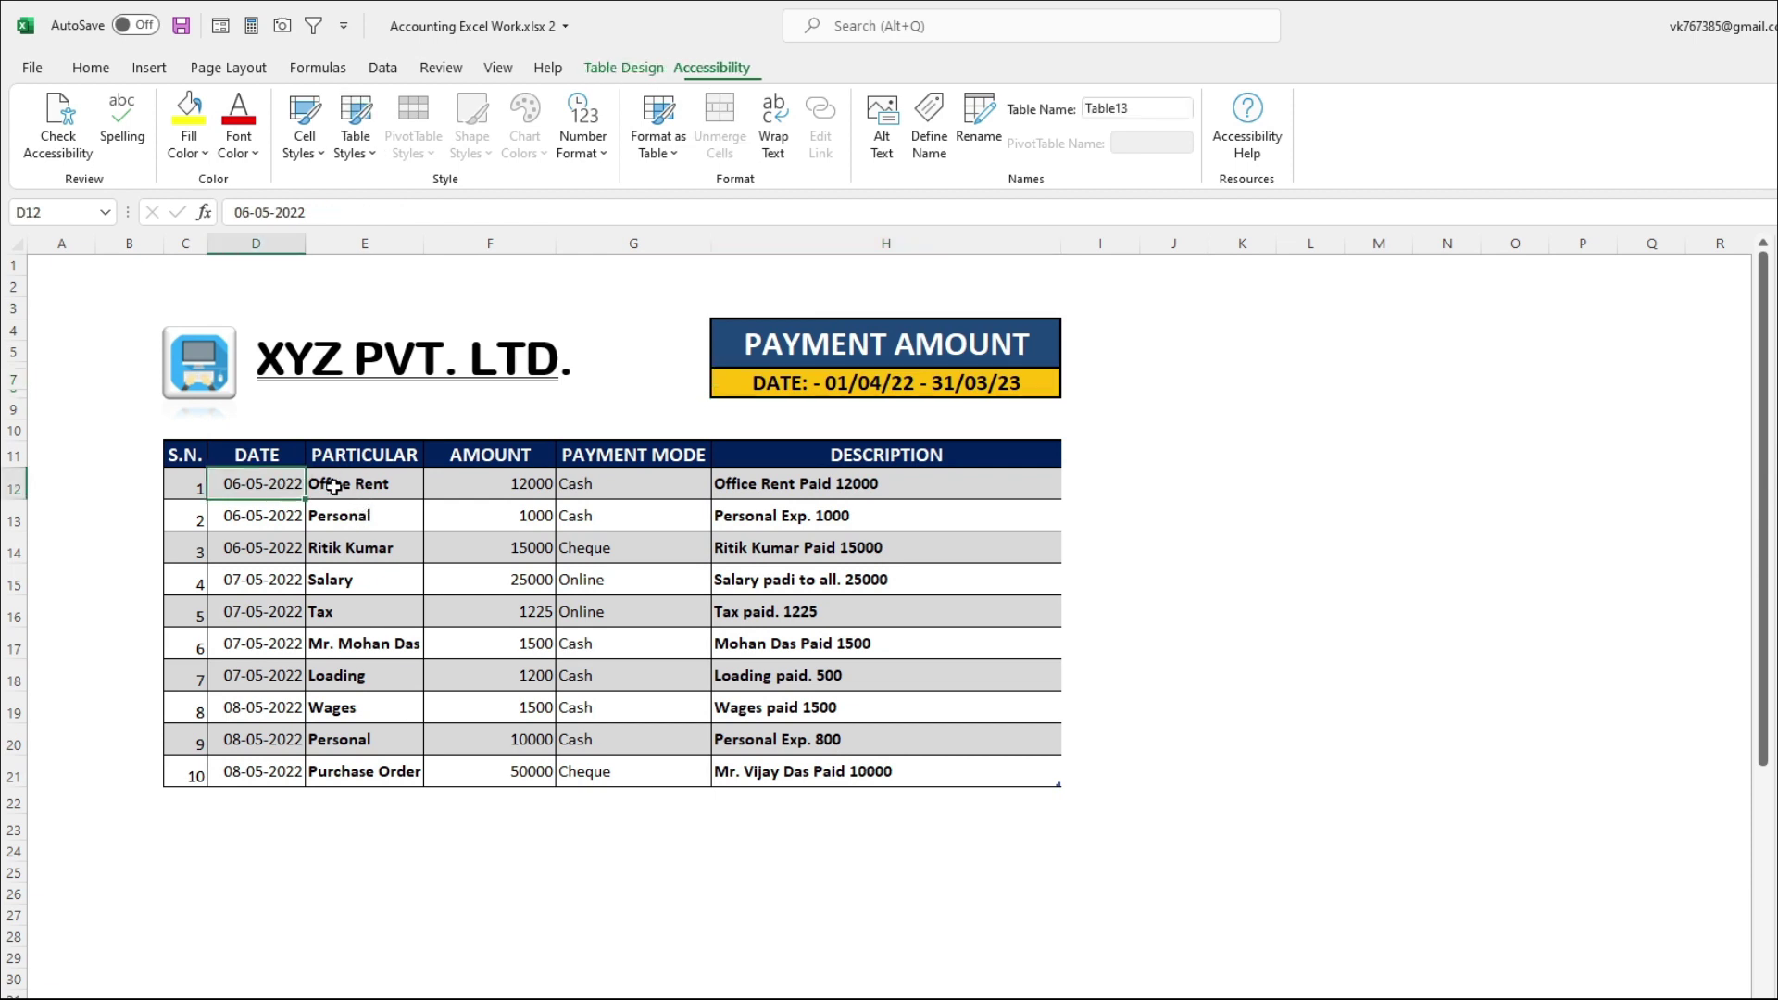
pyautogui.click(384, 486)
pyautogui.click(541, 486)
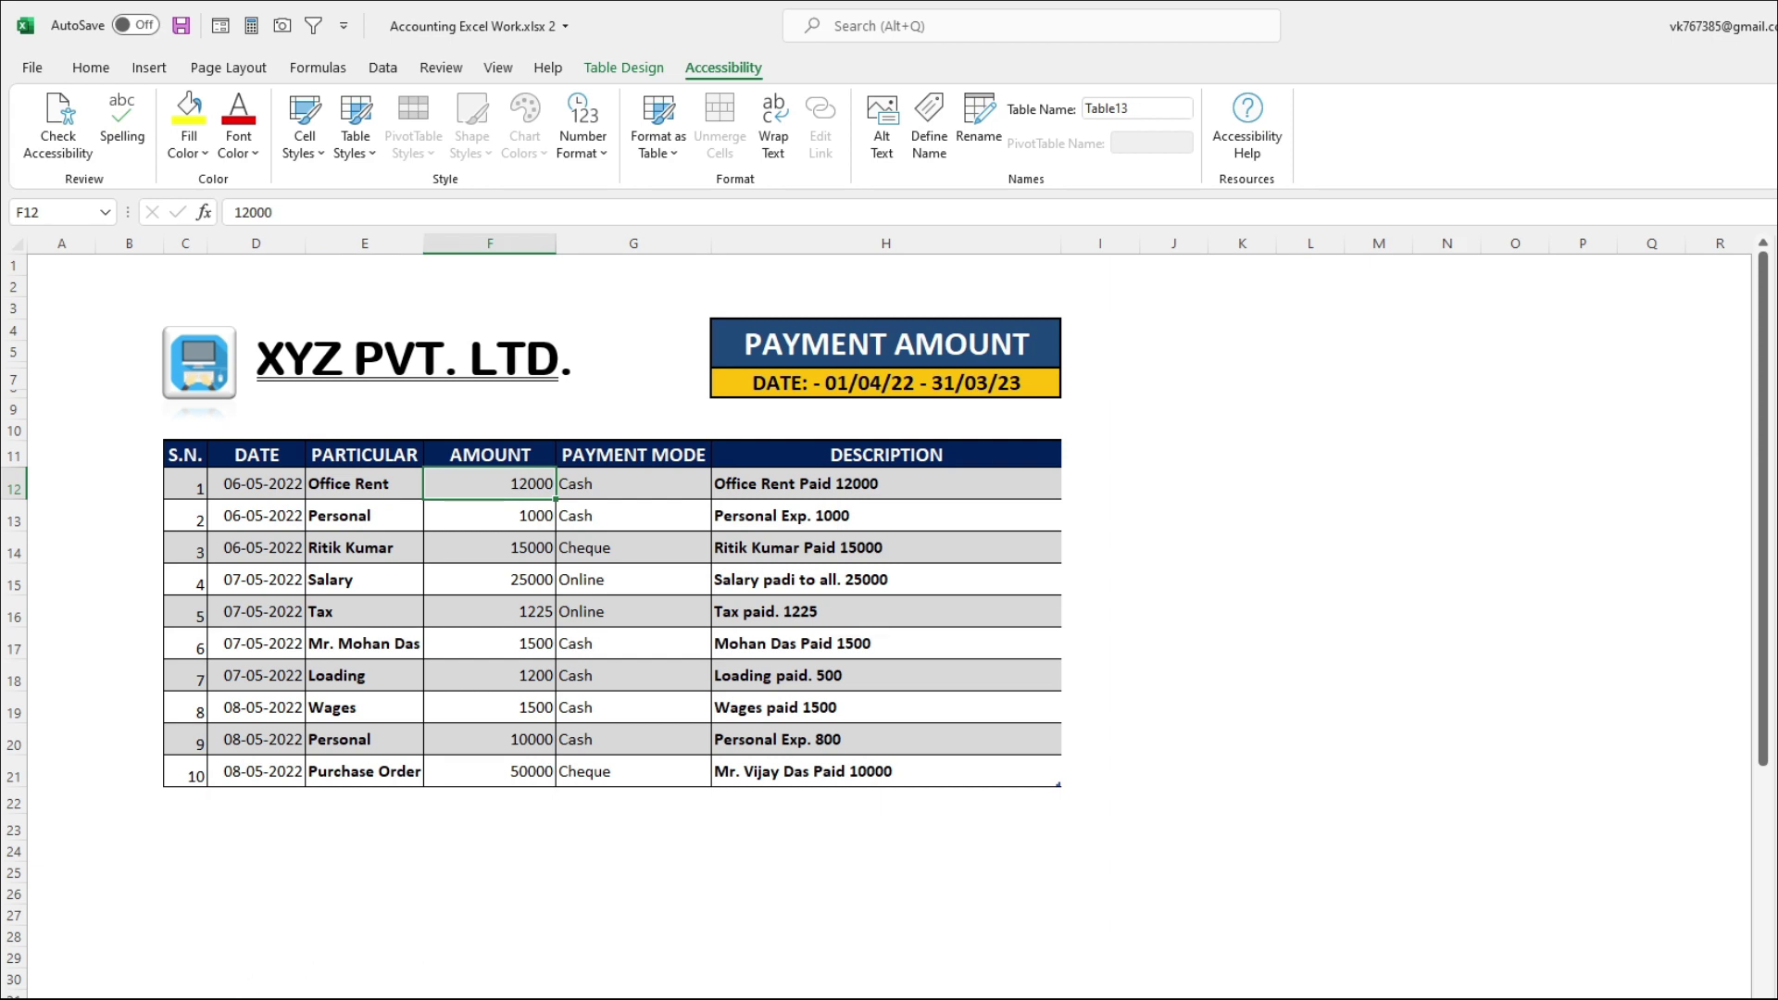
pyautogui.hotkey('ctrl', 'pageup')
pyautogui.hotkey('ctrl', 'pagedown')
pyautogui.hotkey('ctrl', 'pagedown')
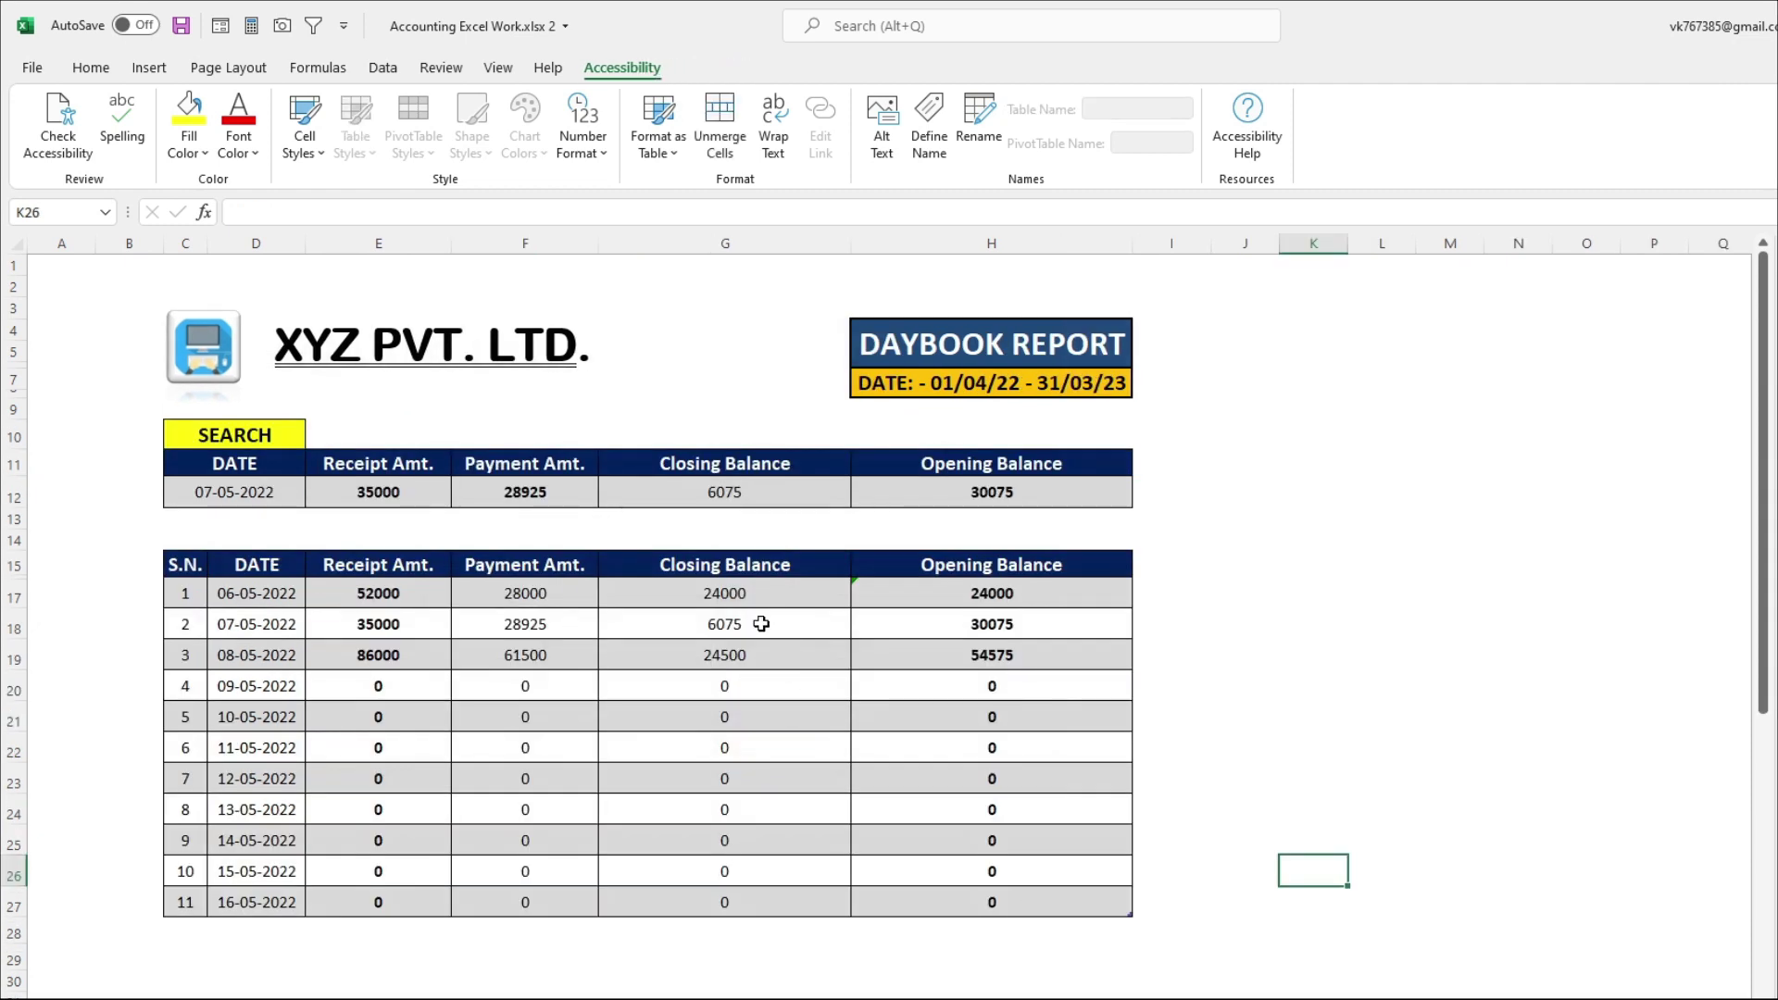
pyautogui.click(286, 590)
pyautogui.click(382, 595)
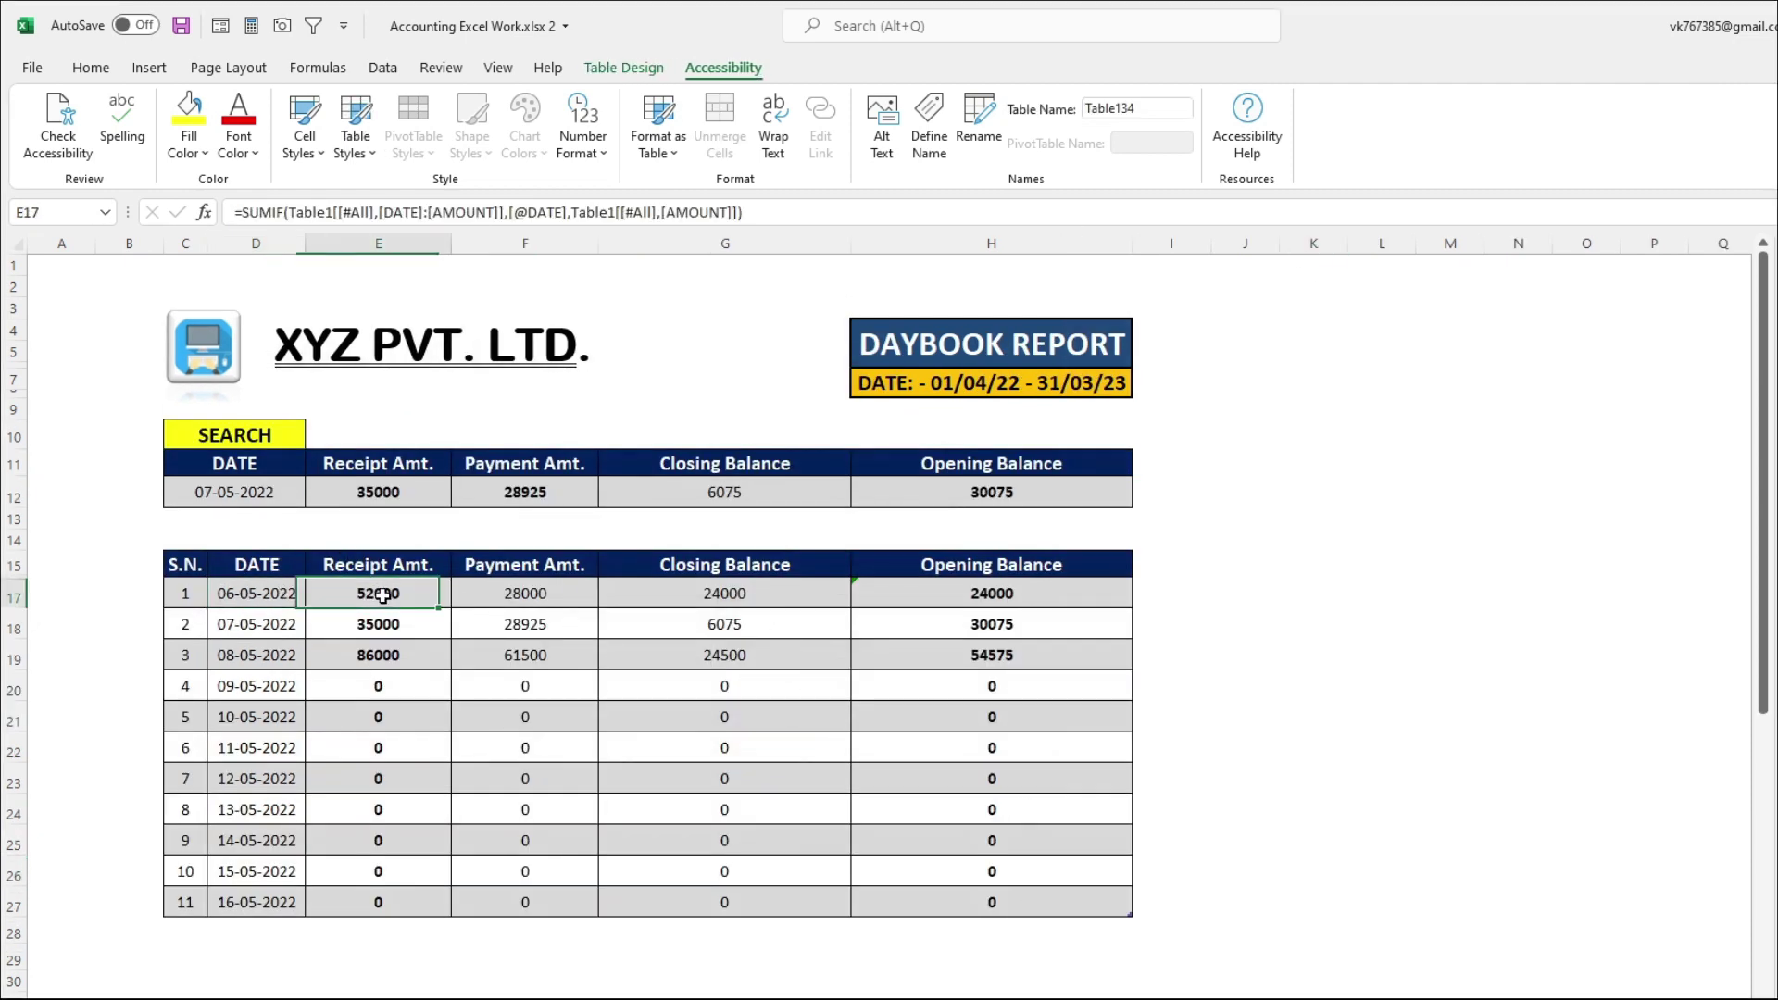
pyautogui.click(536, 597)
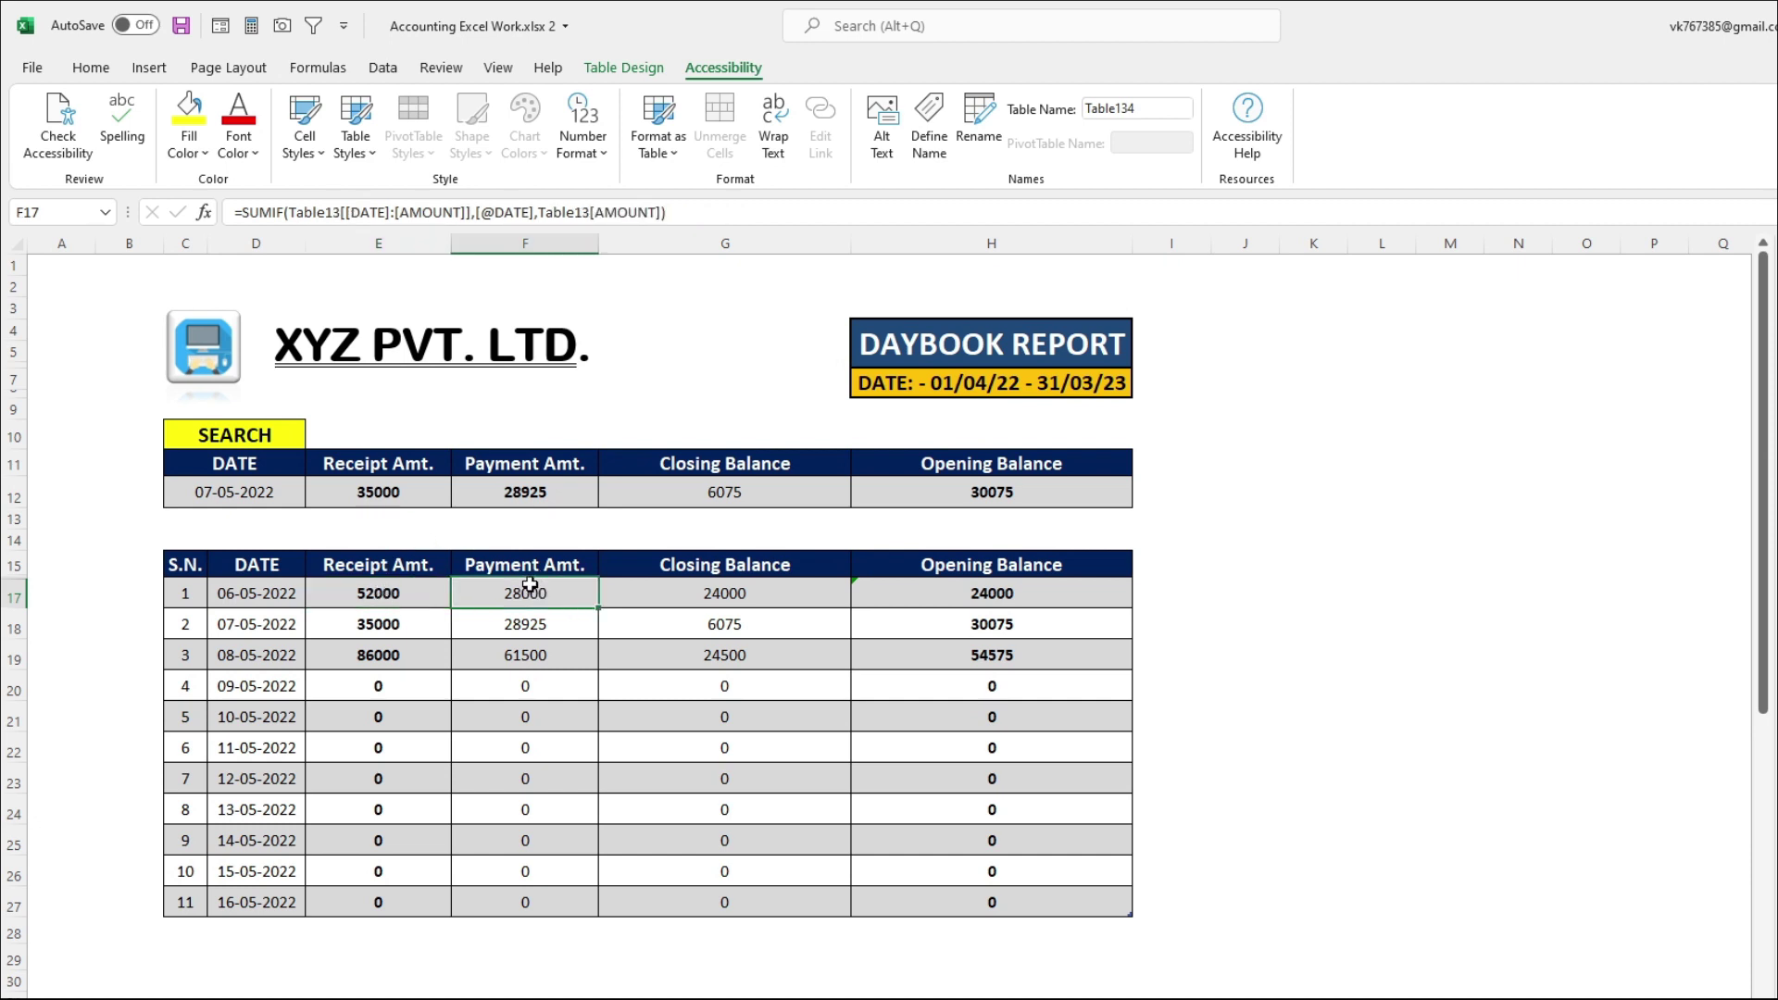
pyautogui.click(655, 593)
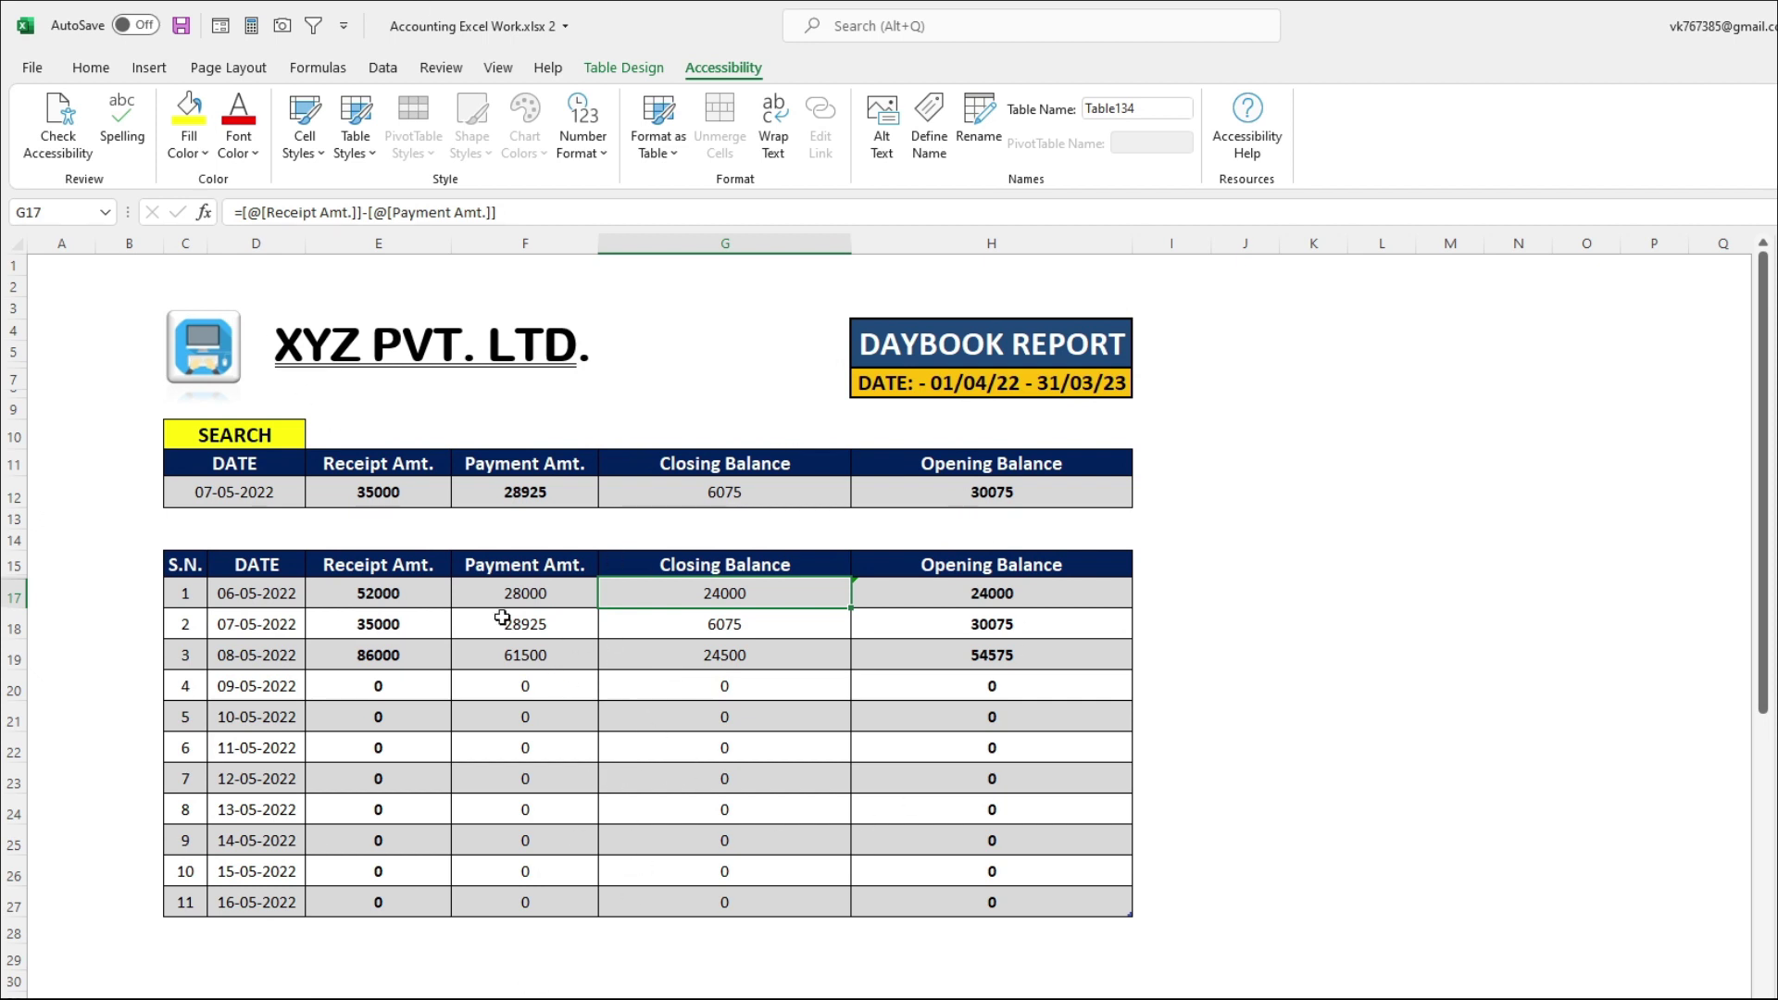
pyautogui.moveTo(402, 592); pyautogui.dragTo(723, 898)
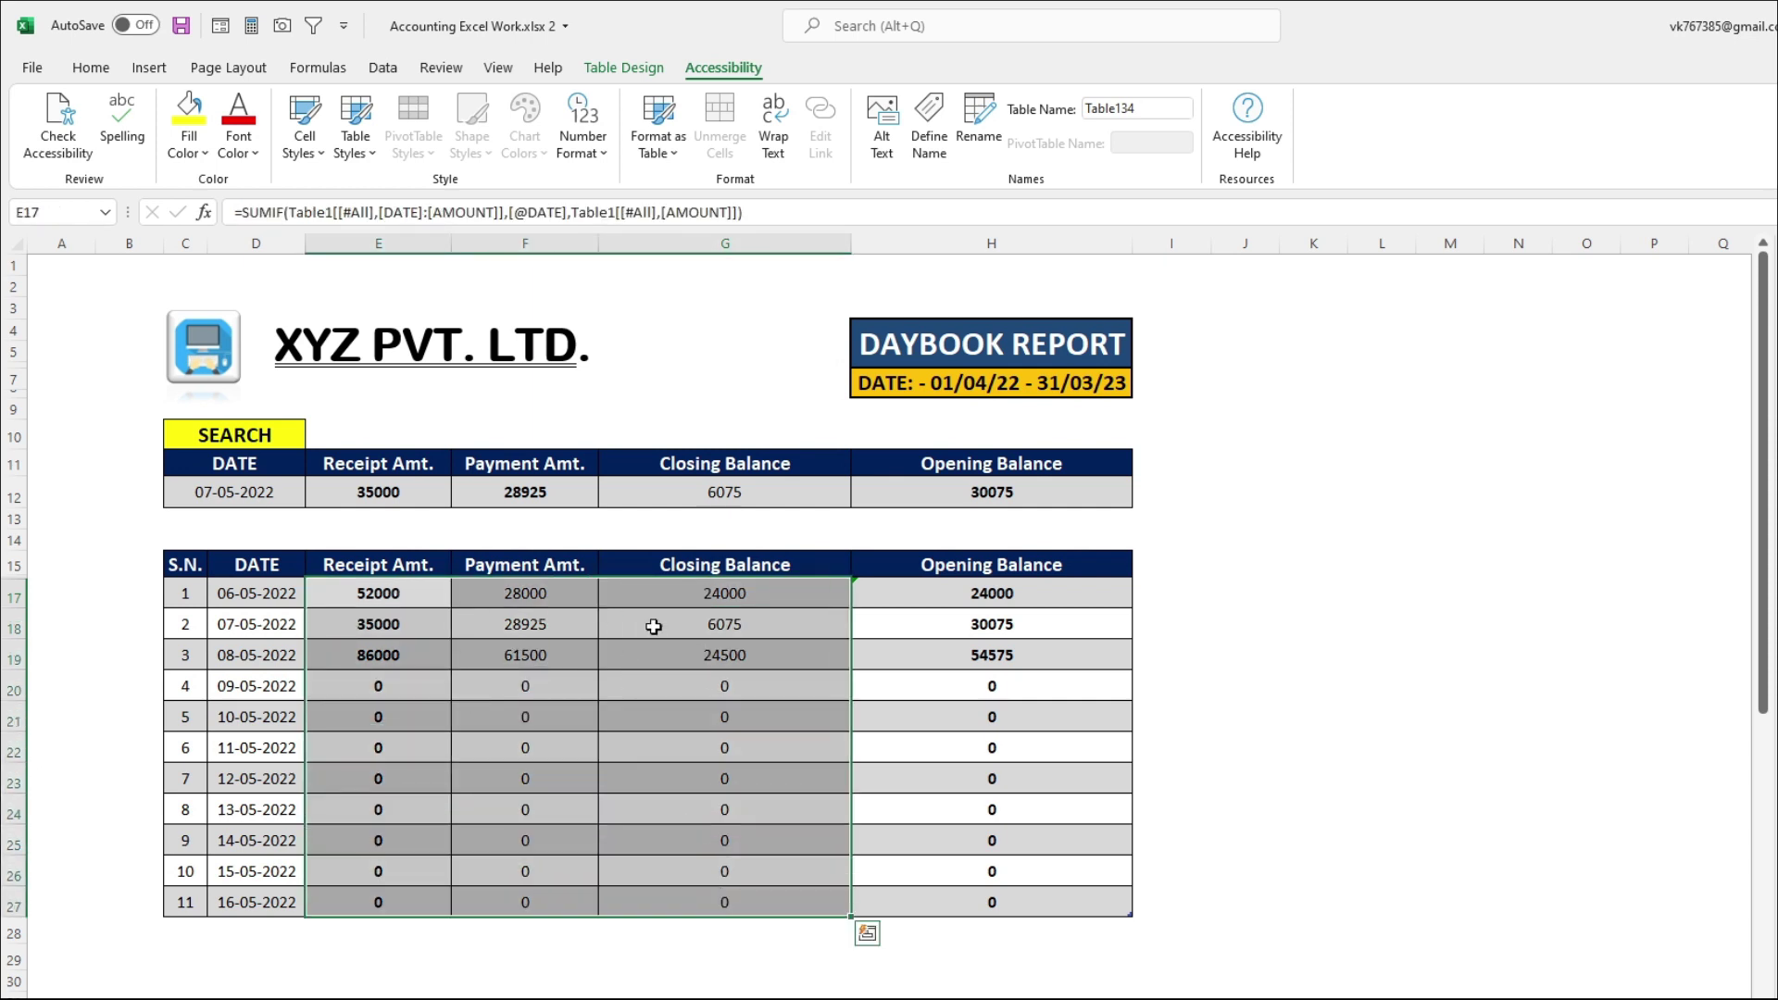
pyautogui.click(293, 491)
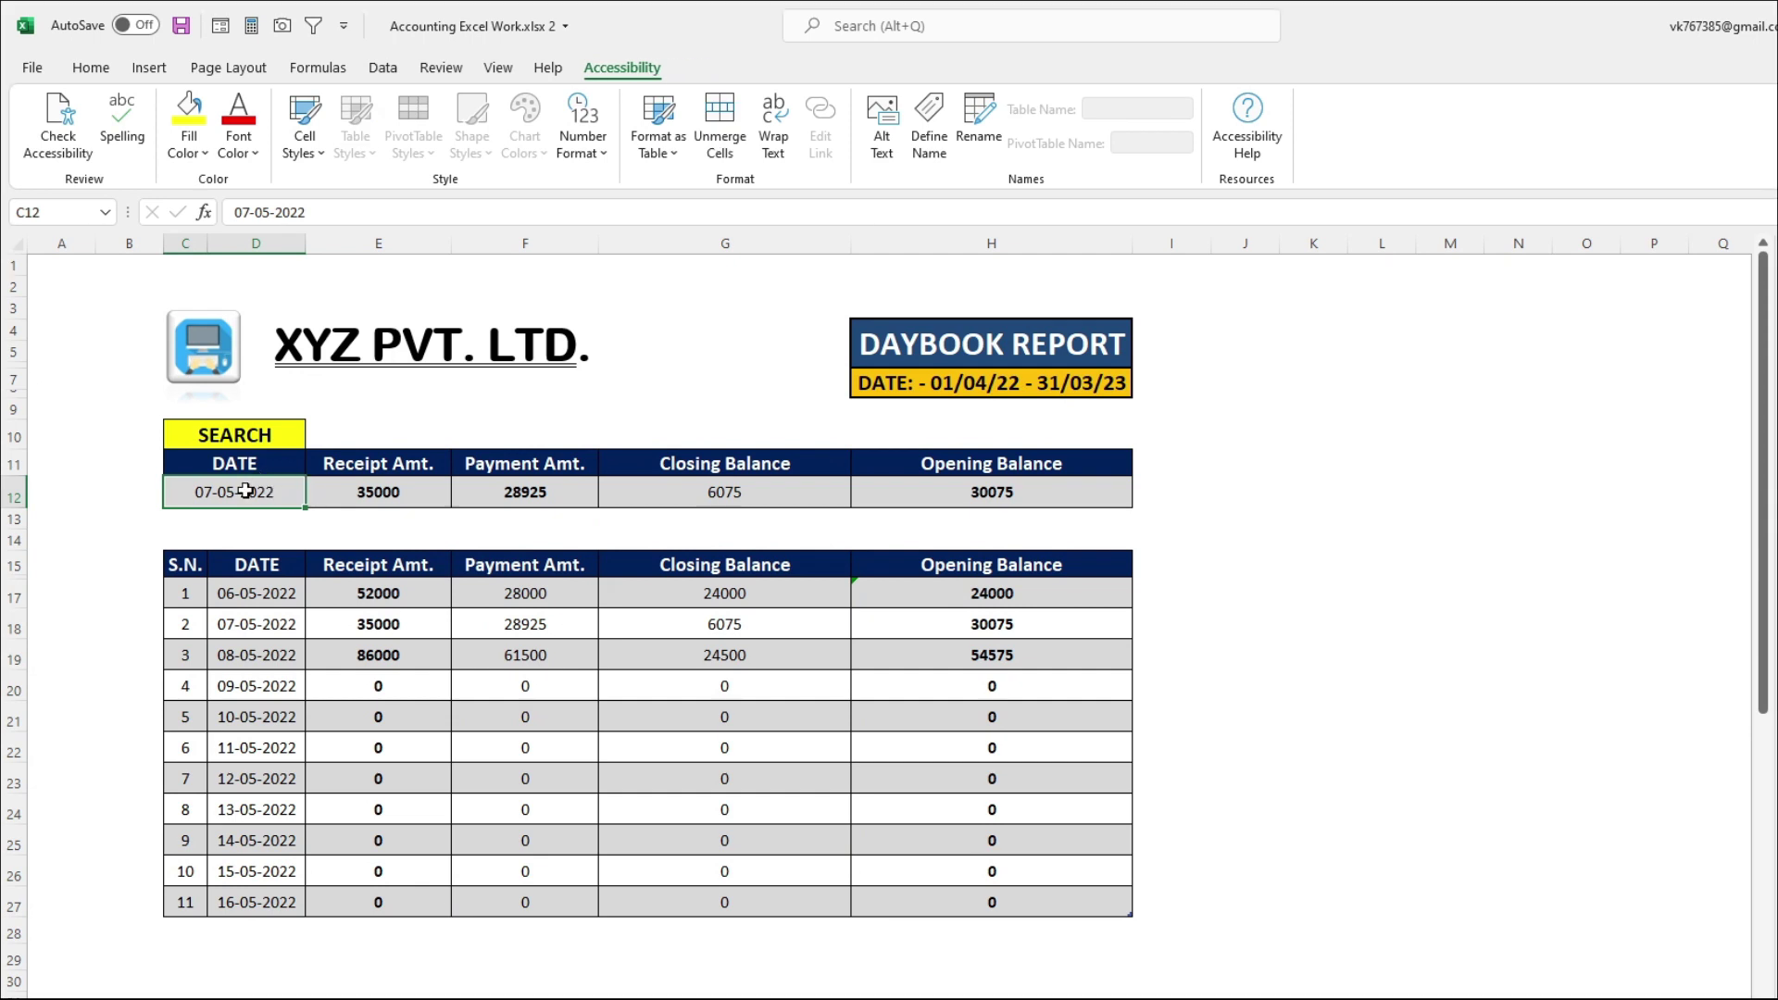
# Search the daybook for 08/05 in C12, then move on to the blank sheet
pyautogui.write('08/')
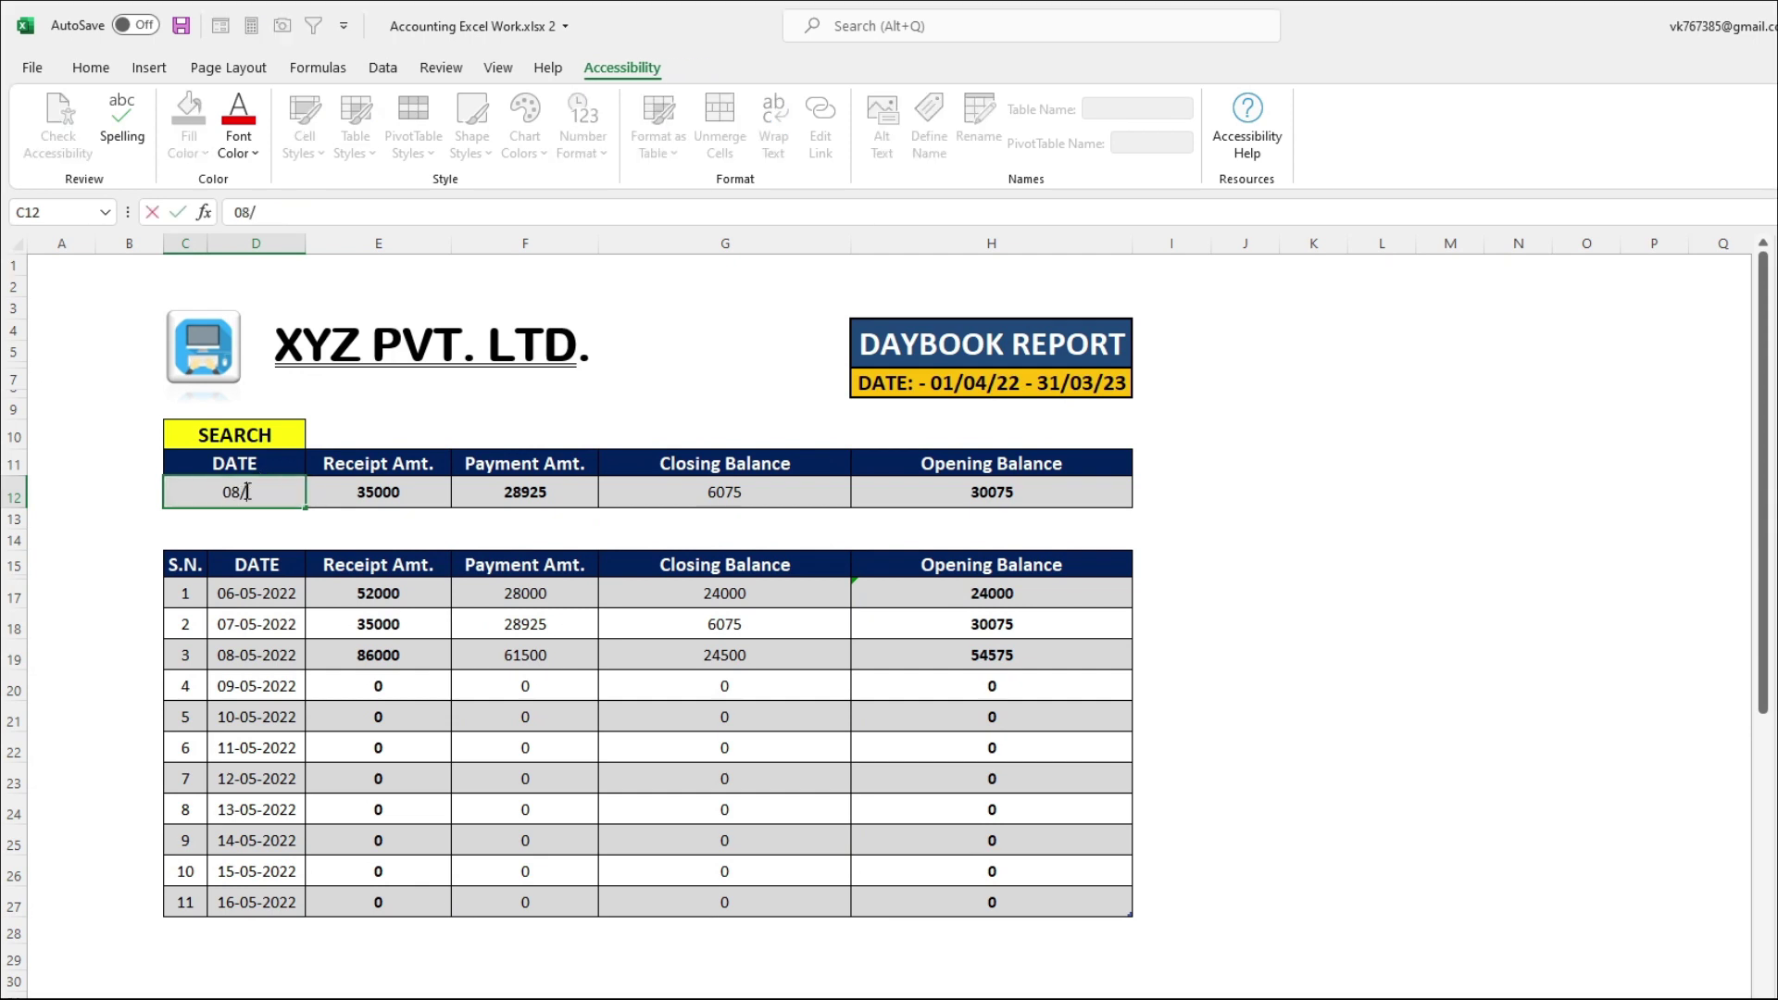
pyautogui.write('0')
pyautogui.write('5/22')
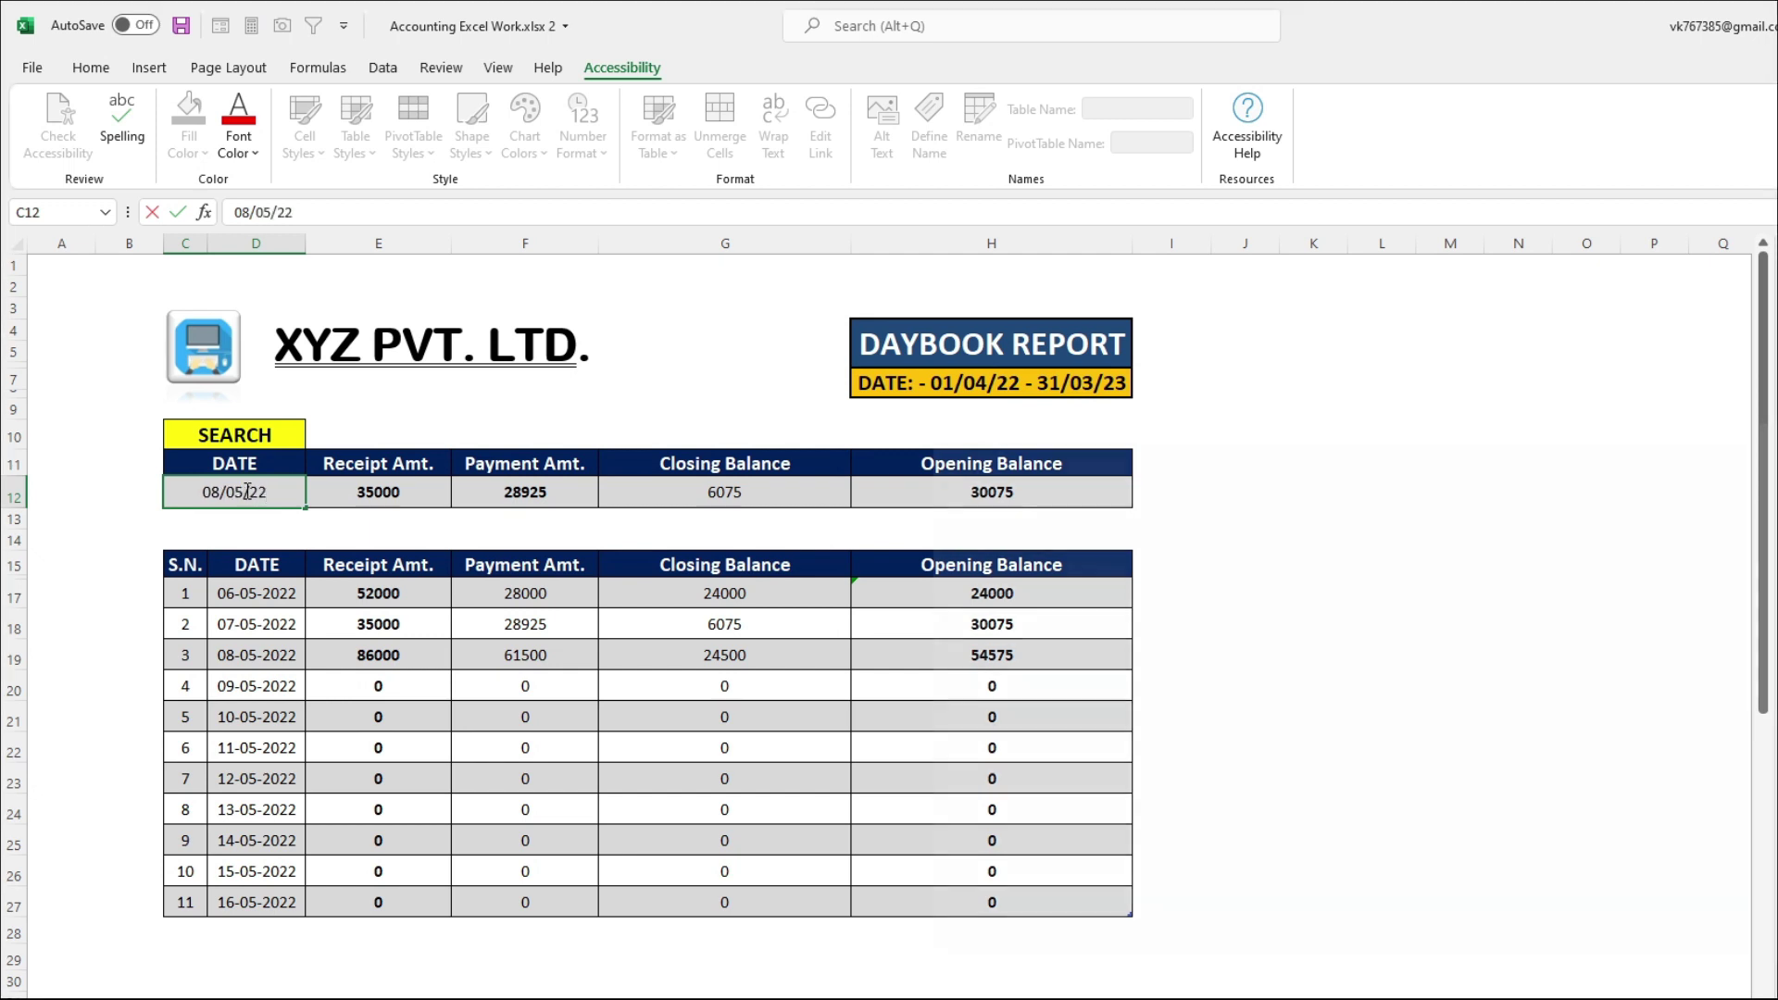
pyautogui.press('Return')
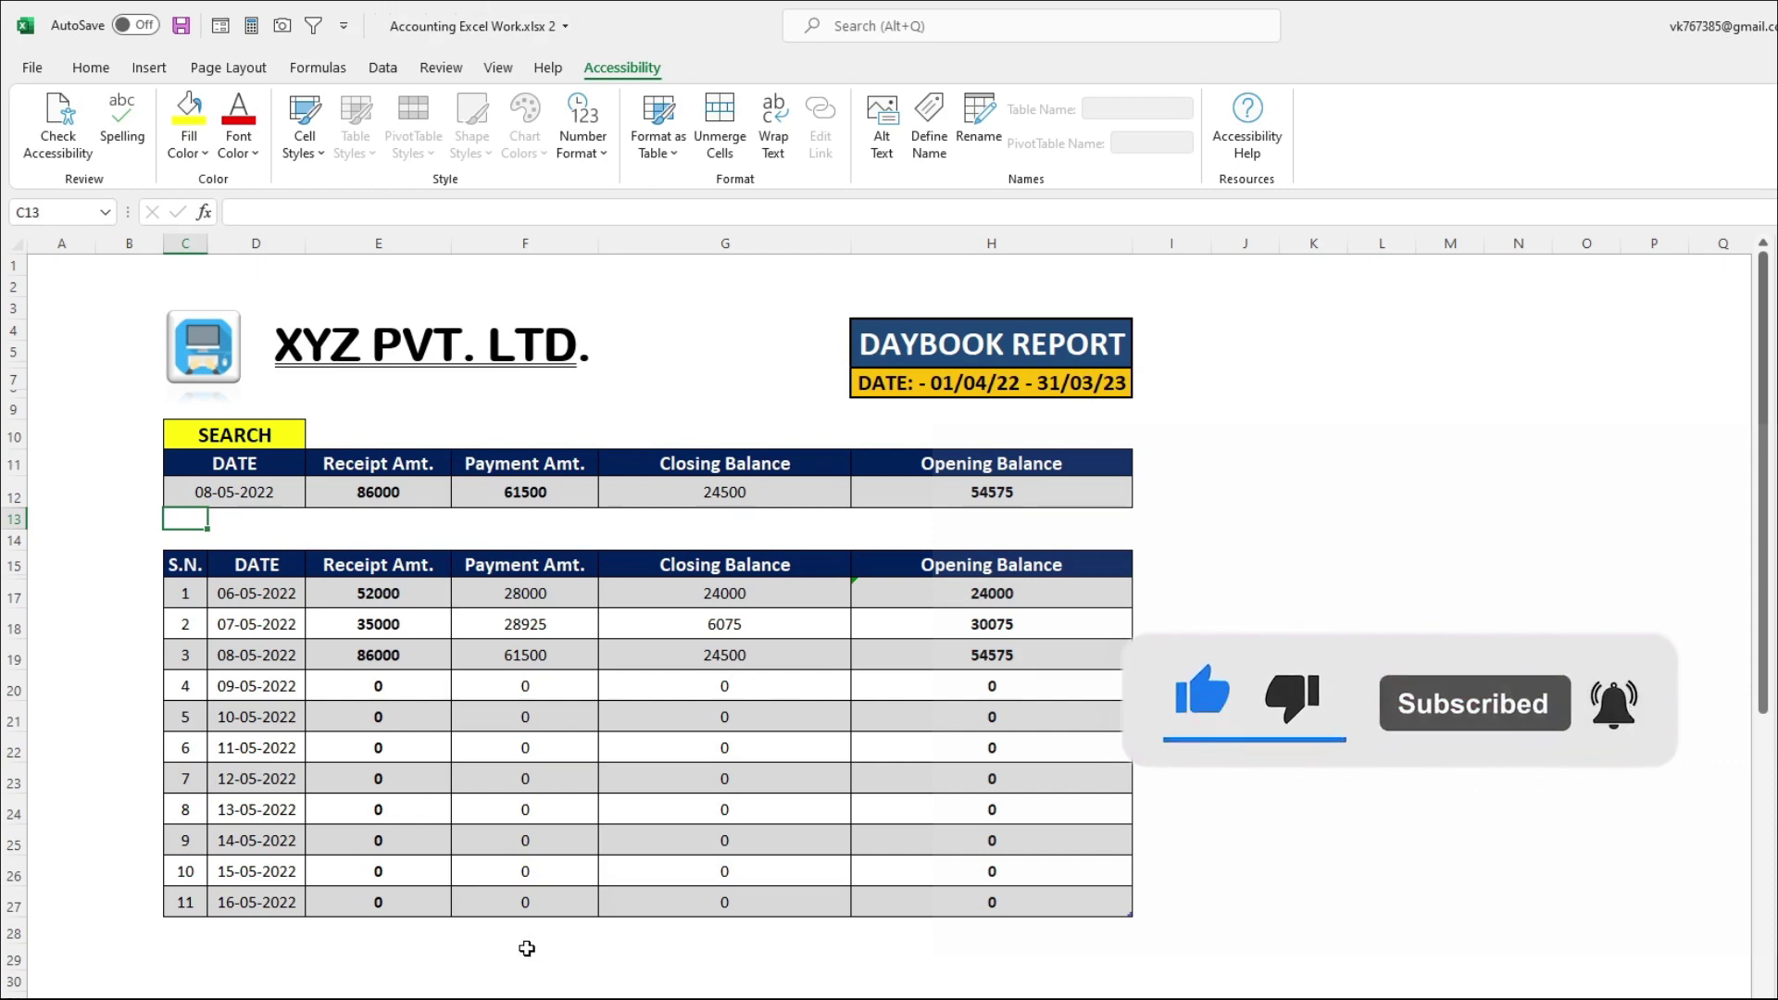
pyautogui.hotkey('ctrl', 'pagedown')
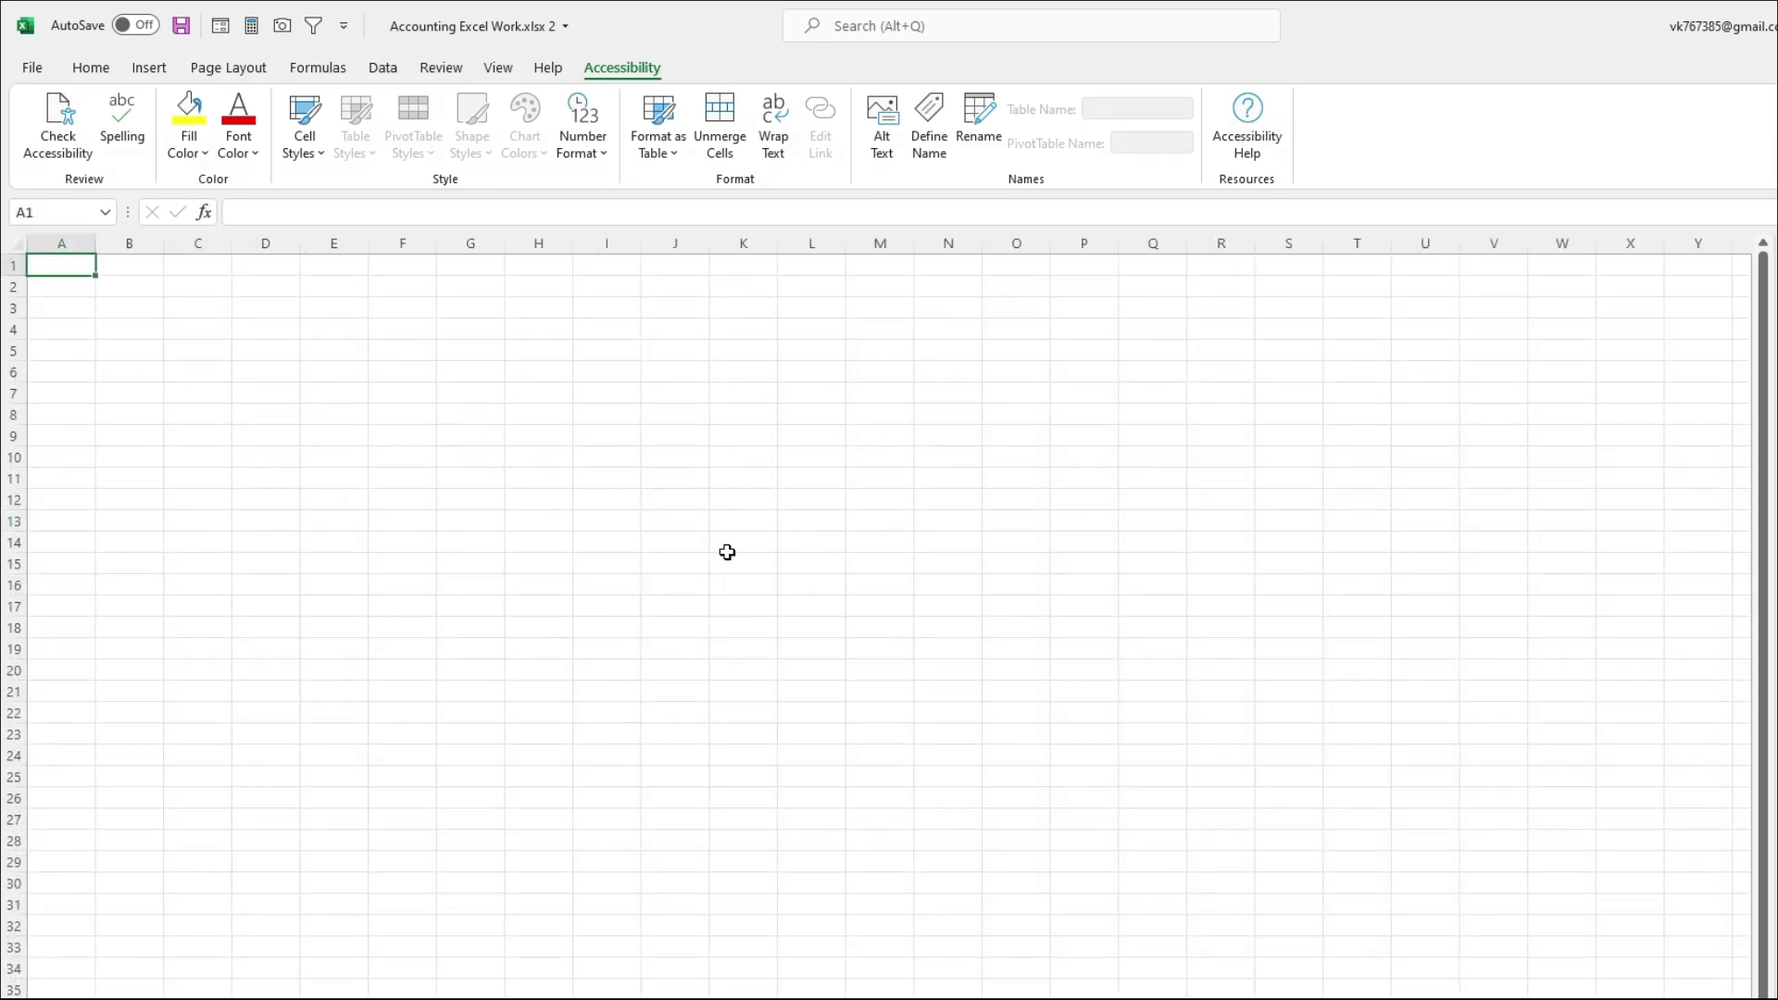
# Widen column H, merge H3:H4 and enter the heading 'RECEIPT AMOUNT'
pyautogui.click(573, 245)
pyautogui.moveTo(573, 248); pyautogui.dragTo(764, 257)
pyautogui.moveTo(1040, 350); pyautogui.dragTo(1040, 361)
pyautogui.click(864, 418)
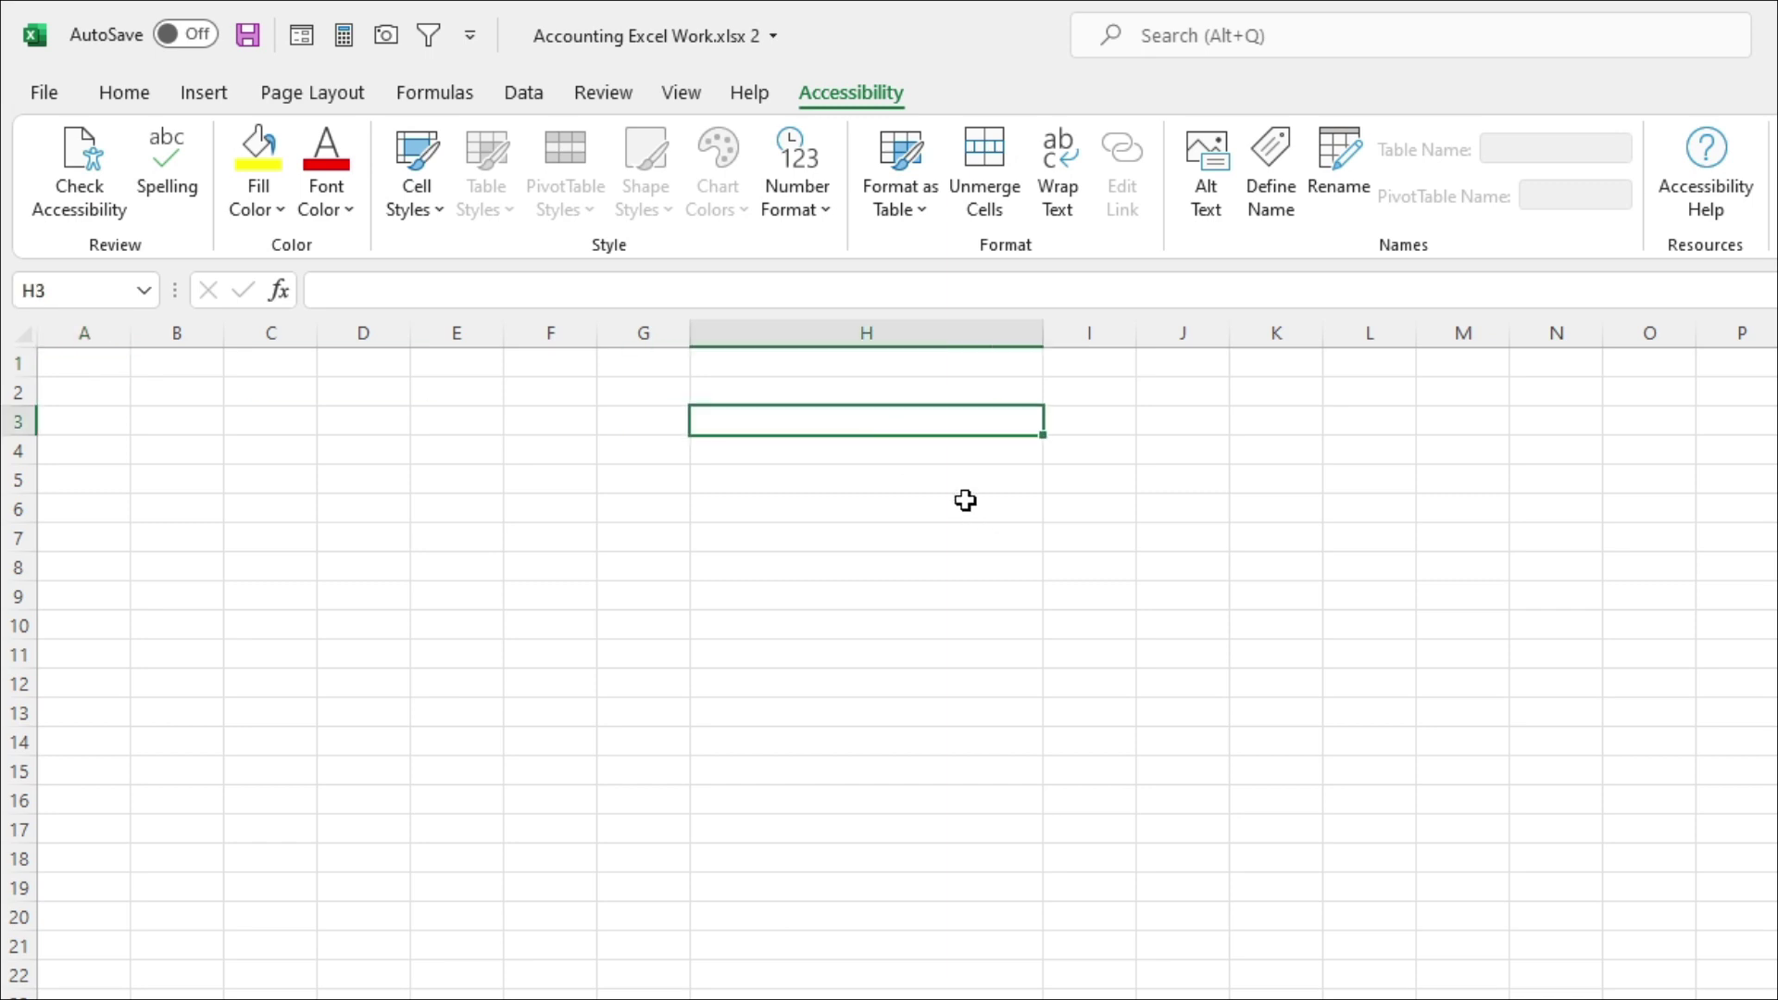
pyautogui.hotkey('shift', 'Down')
pyautogui.click(124, 93)
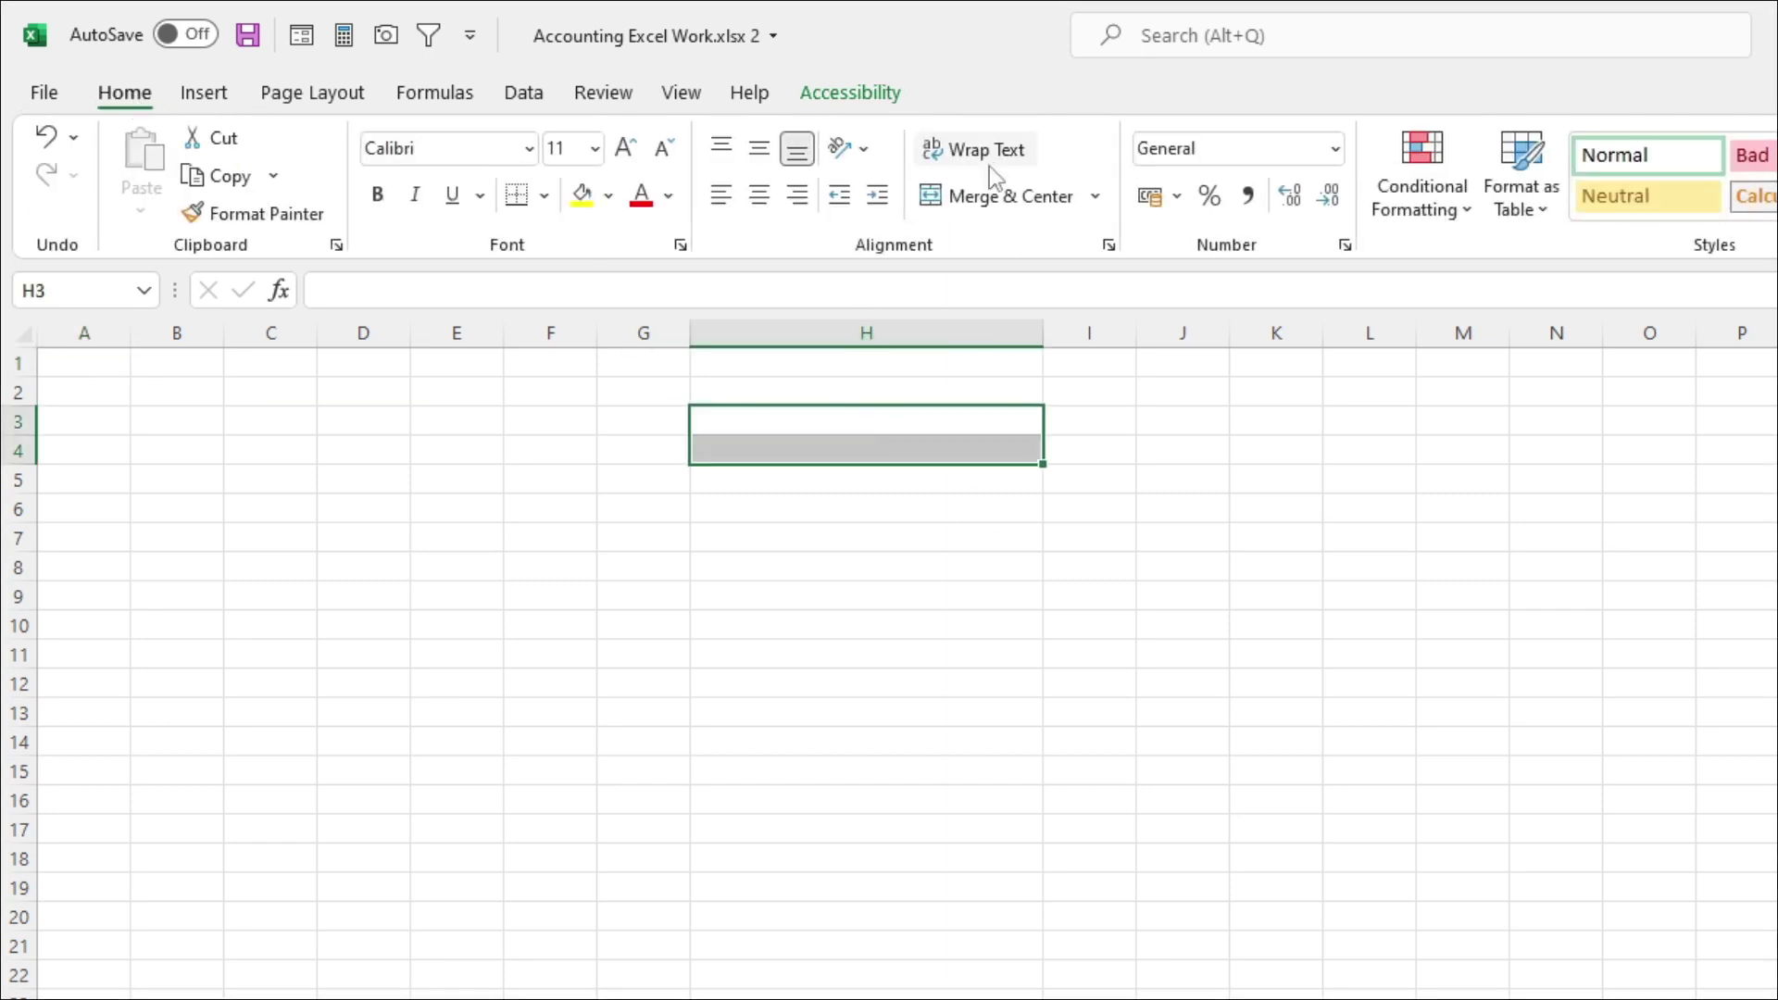
pyautogui.click(984, 194)
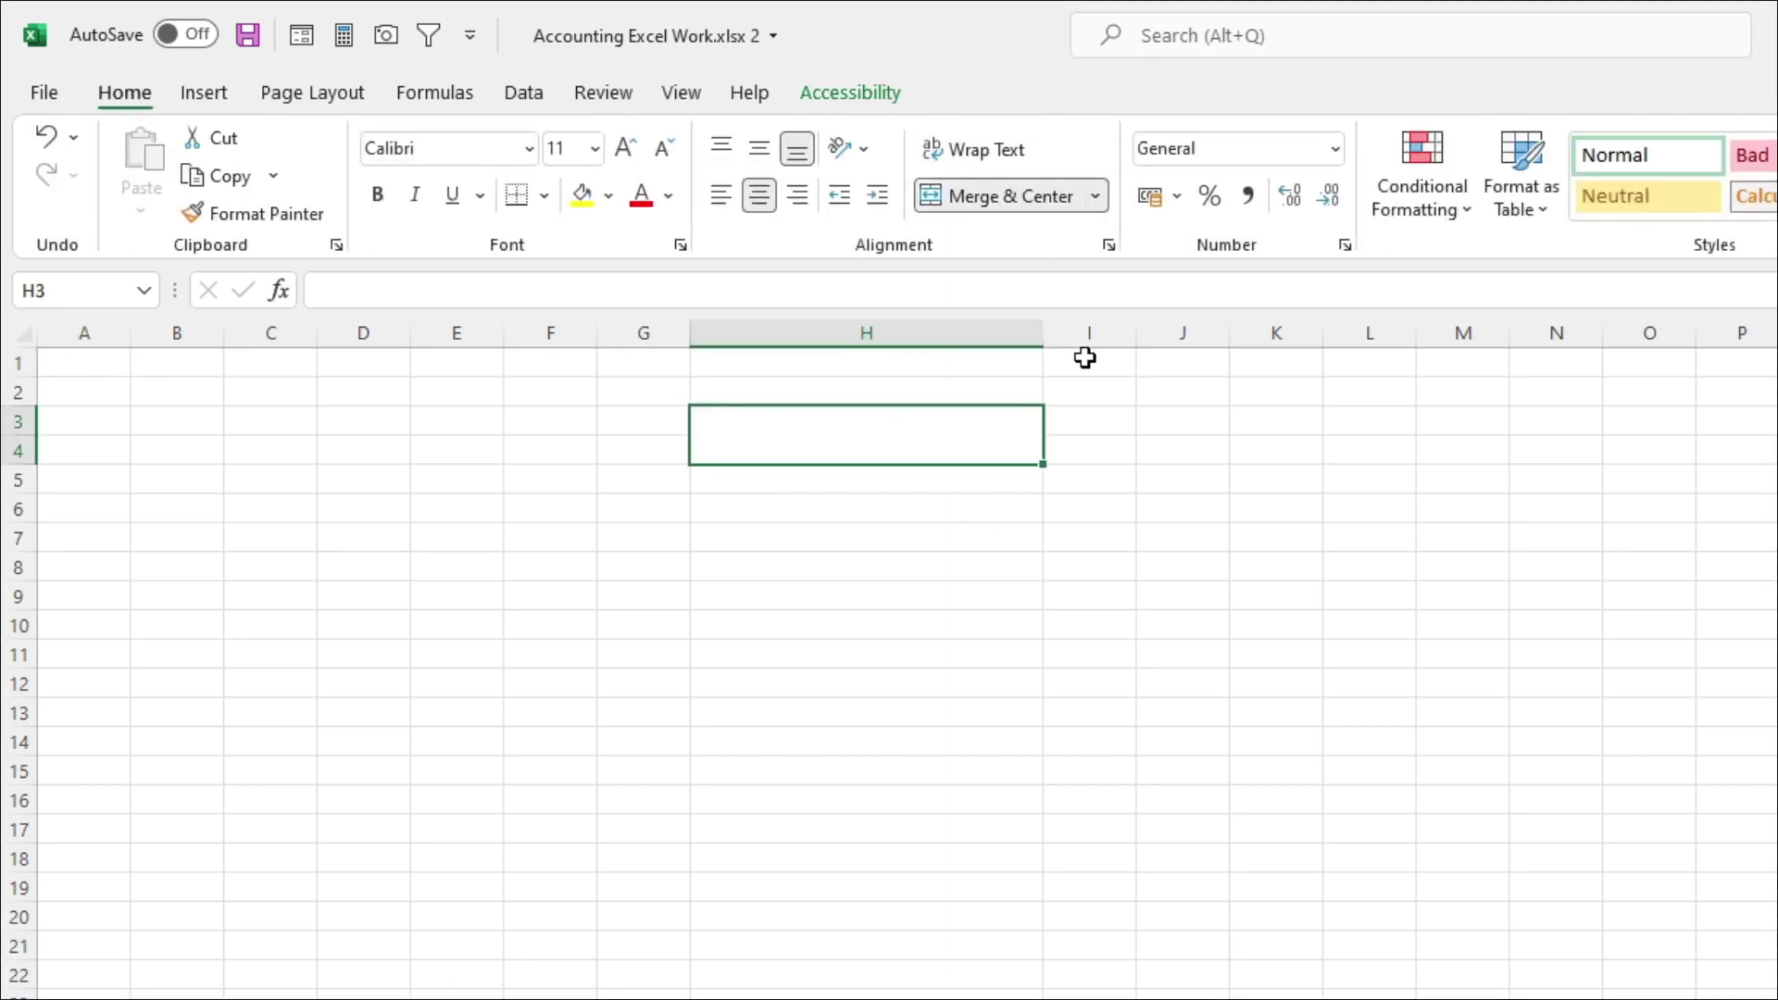
pyautogui.write('RECEIPT AMOUNT')
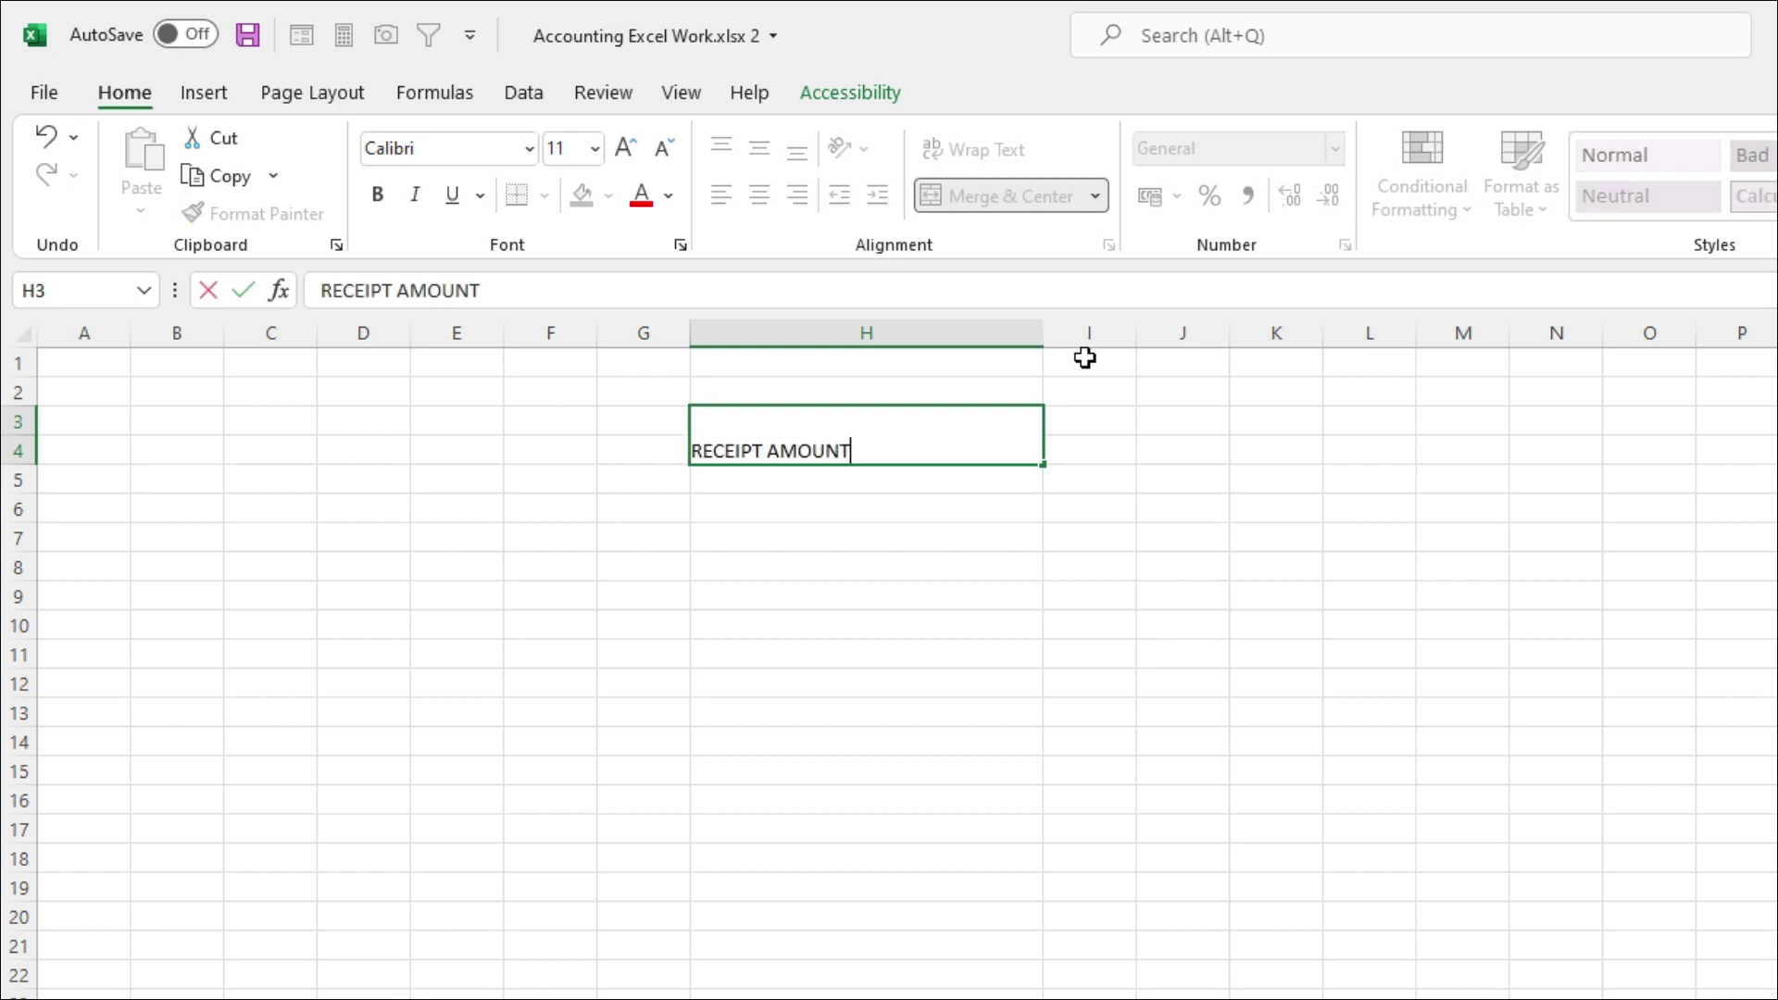
pyautogui.press('Return')
# Format the heading bold, size 20, white text on dark blue fill
pyautogui.click(833, 433)
pyautogui.click(378, 199)
pyautogui.click(627, 150)
pyautogui.click(627, 150)
pyautogui.click(626, 150)
pyautogui.click(627, 150)
pyautogui.click(627, 150)
pyautogui.click(608, 195)
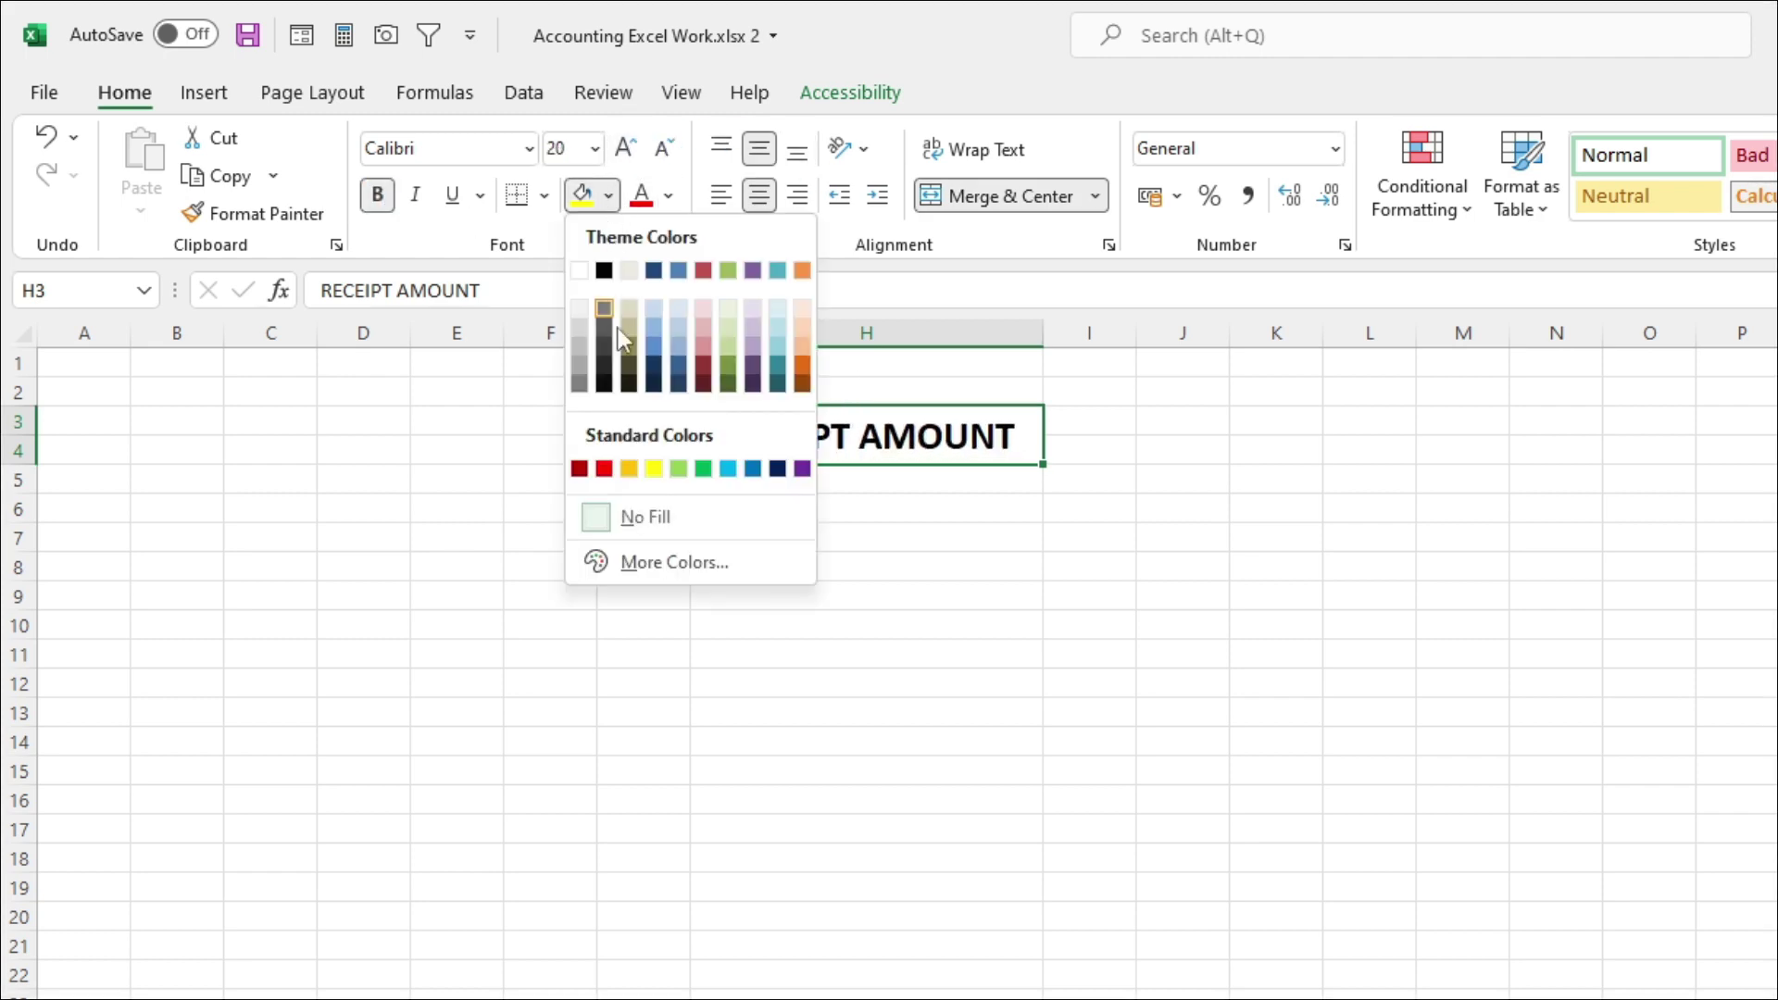
pyautogui.click(783, 472)
pyautogui.click(668, 195)
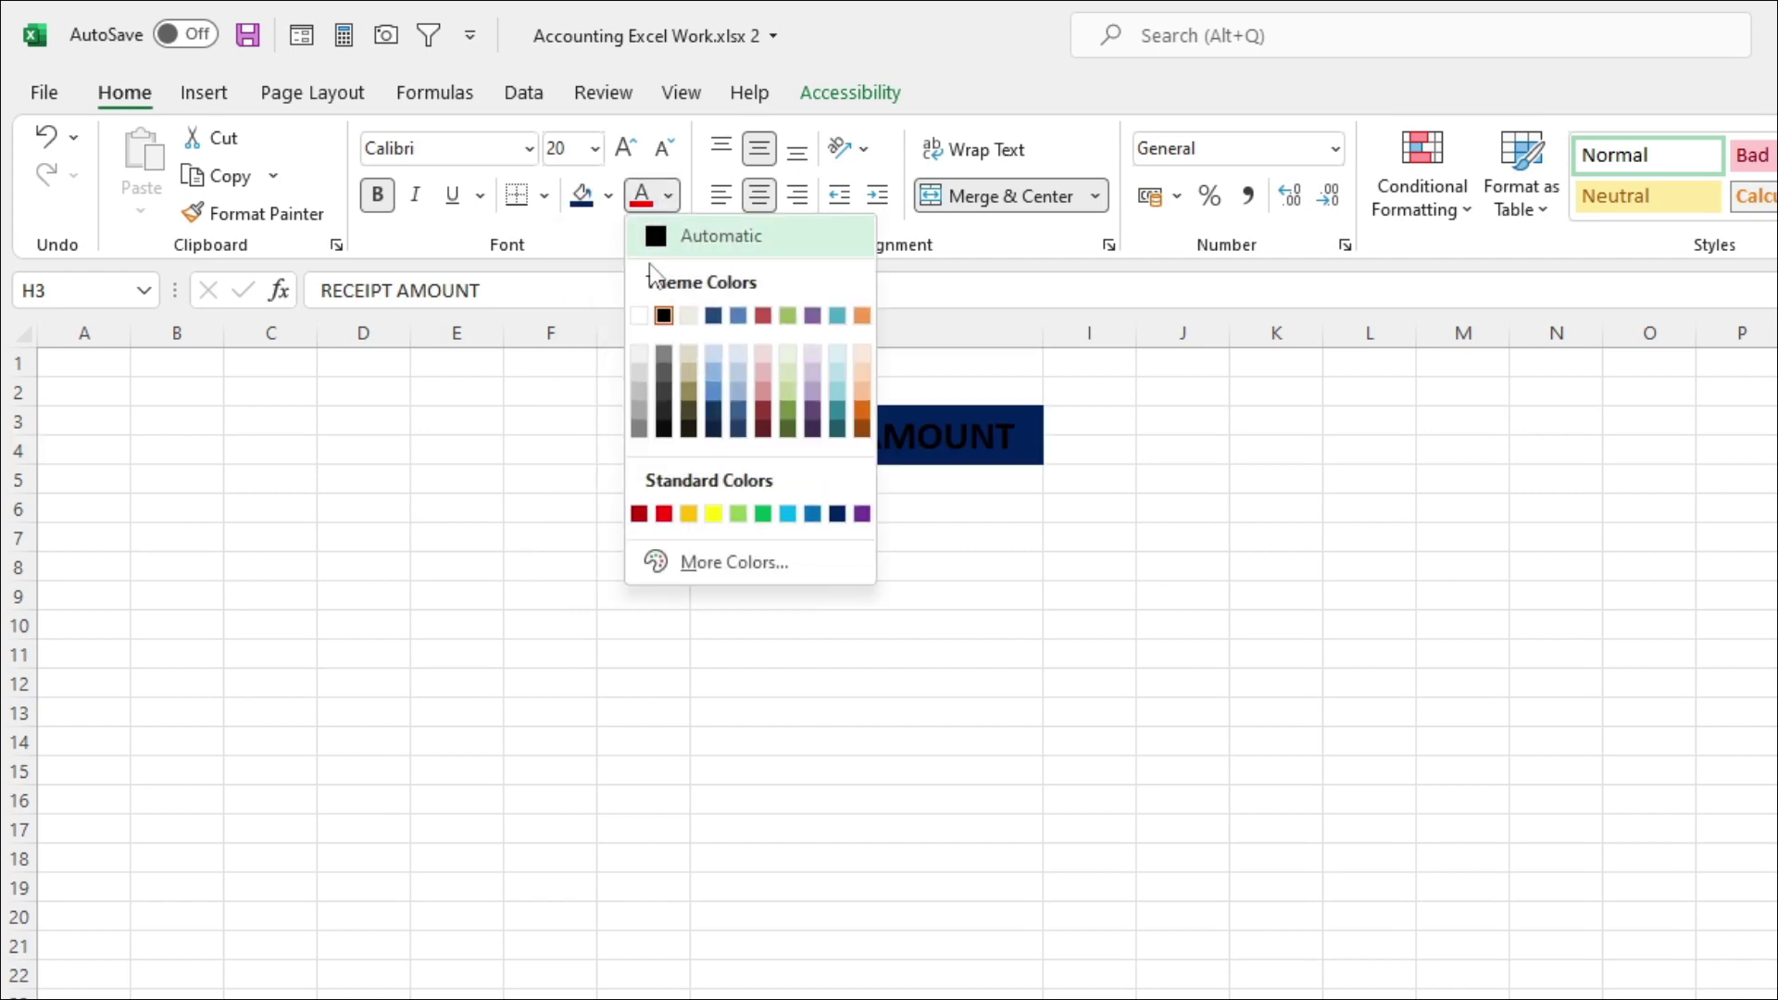
pyautogui.click(642, 319)
pyautogui.press('Return')
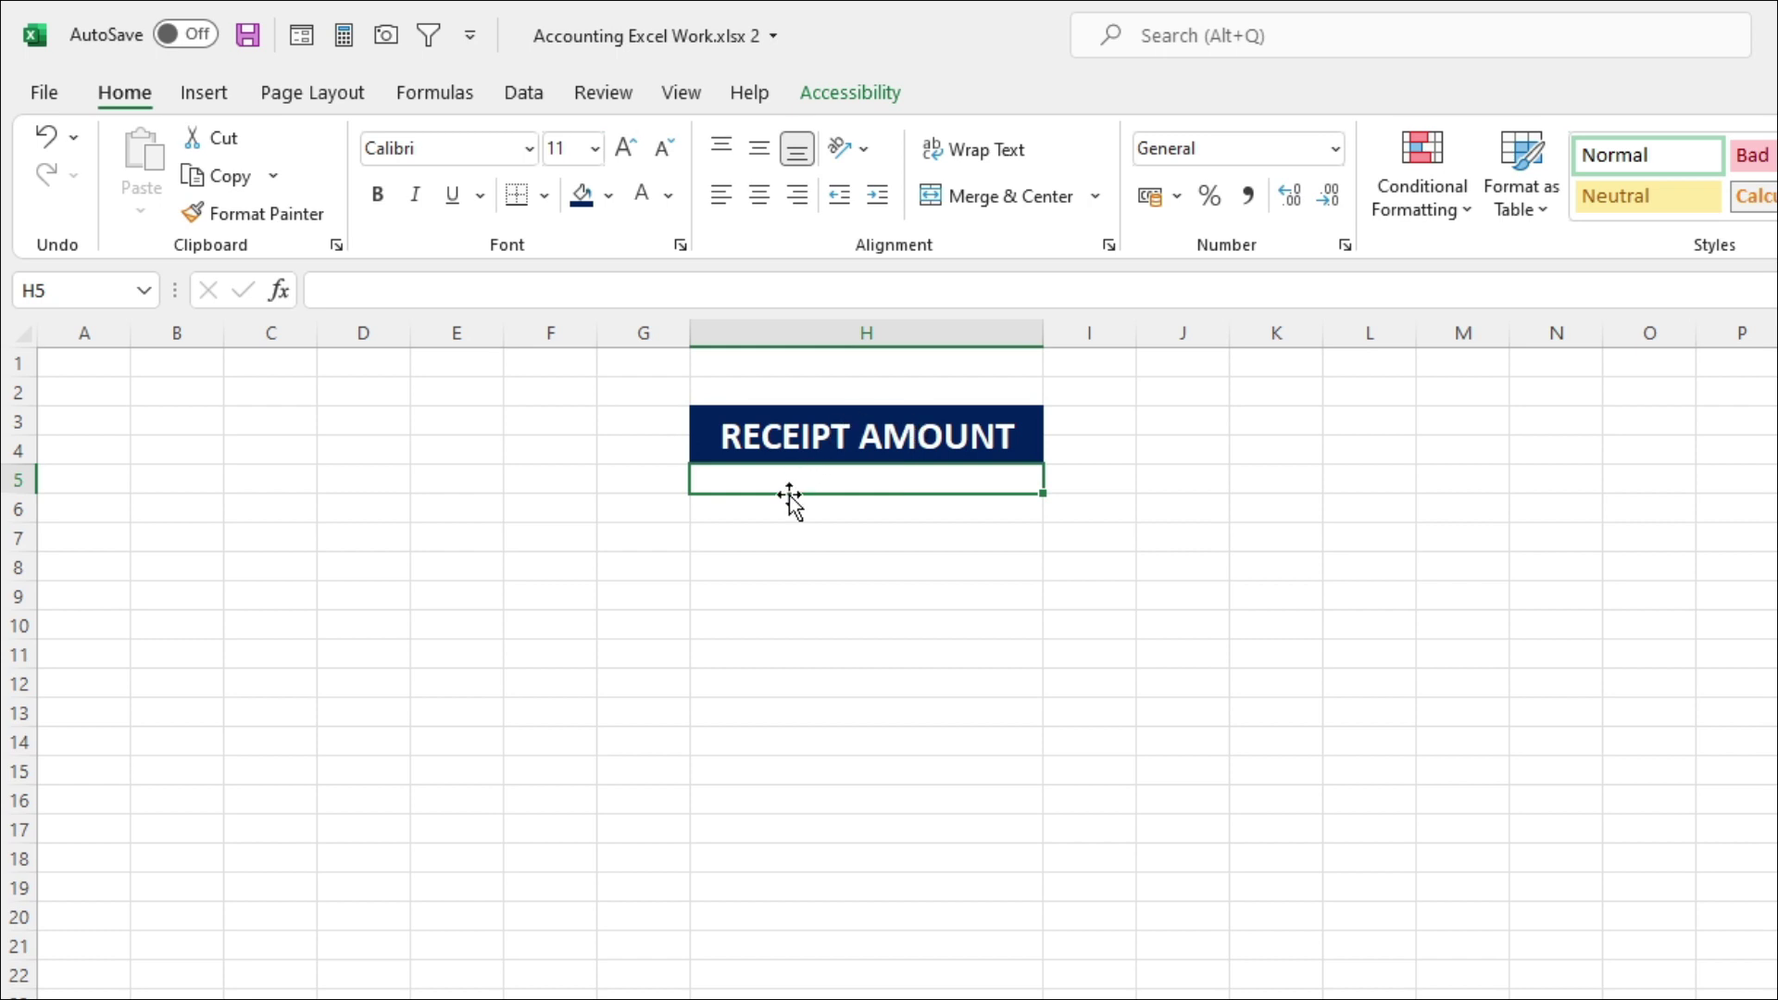
# Enter 'DATE - 01/04/22 - 31/03/23' in cell H5
pyautogui.write('01/0')
pyautogui.press('BackSpace')
pyautogui.press('BackSpace')
pyautogui.press('BackSpace')
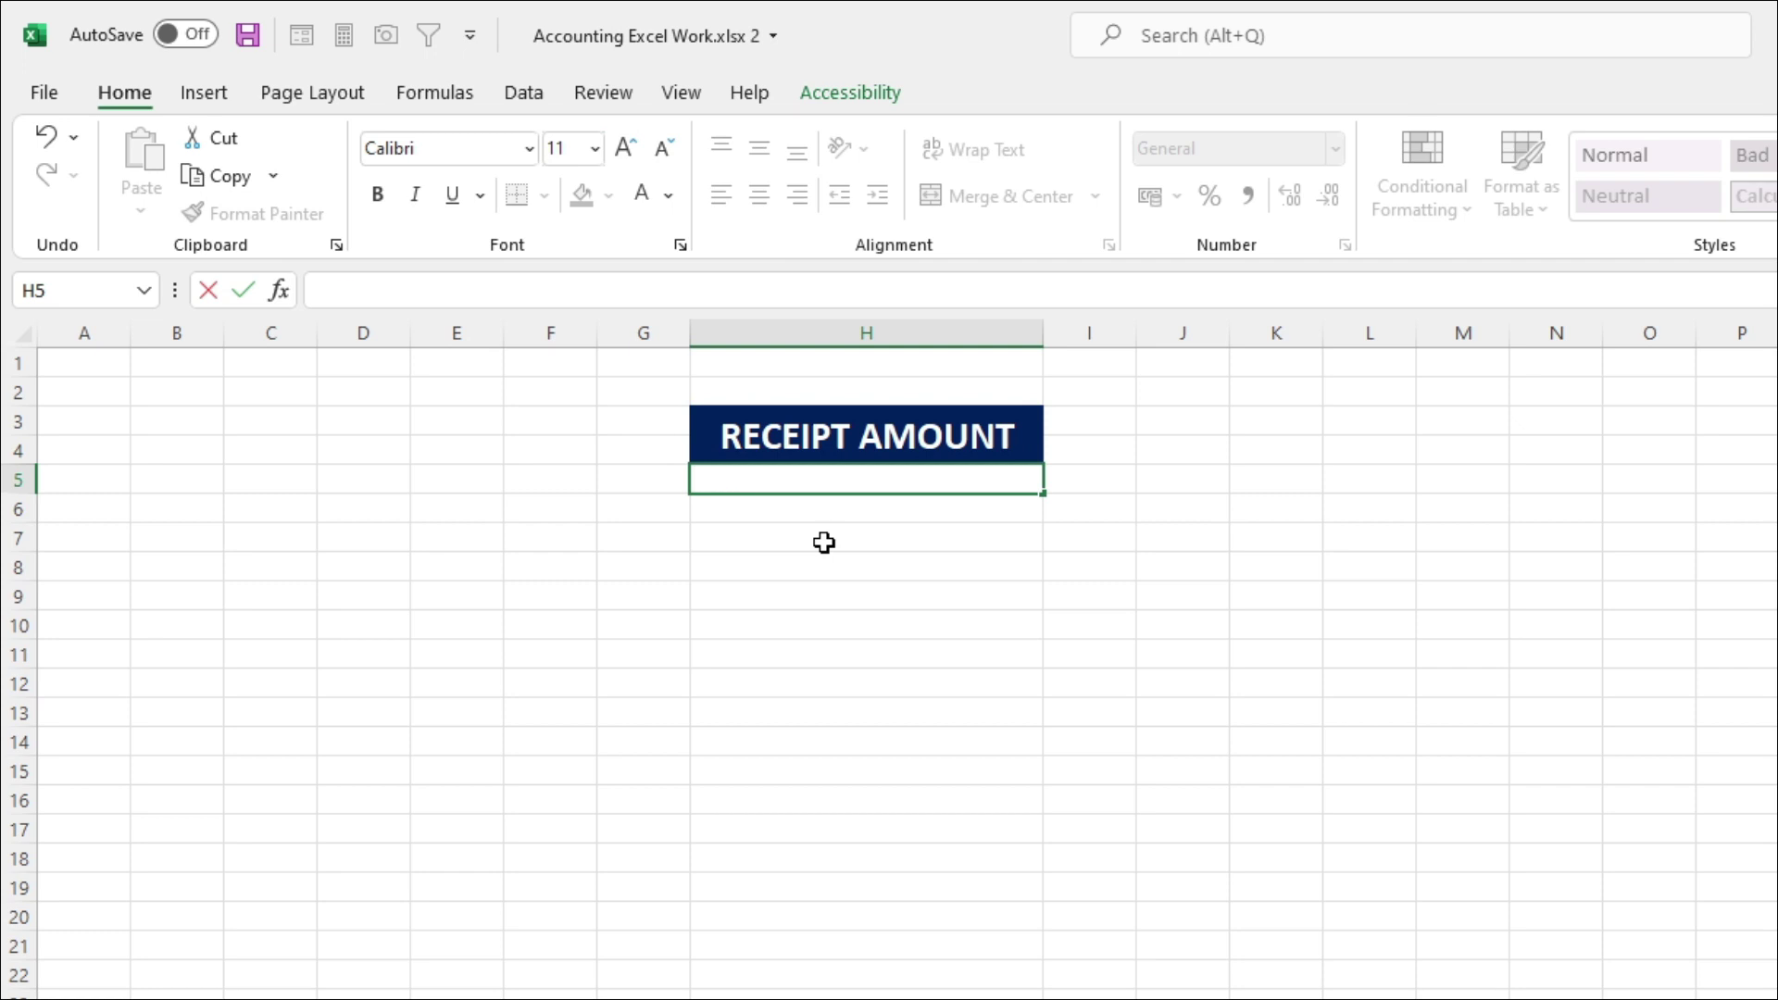
pyautogui.write('DATE - ')
pyautogui.write('01/04/22 - 31/03/')
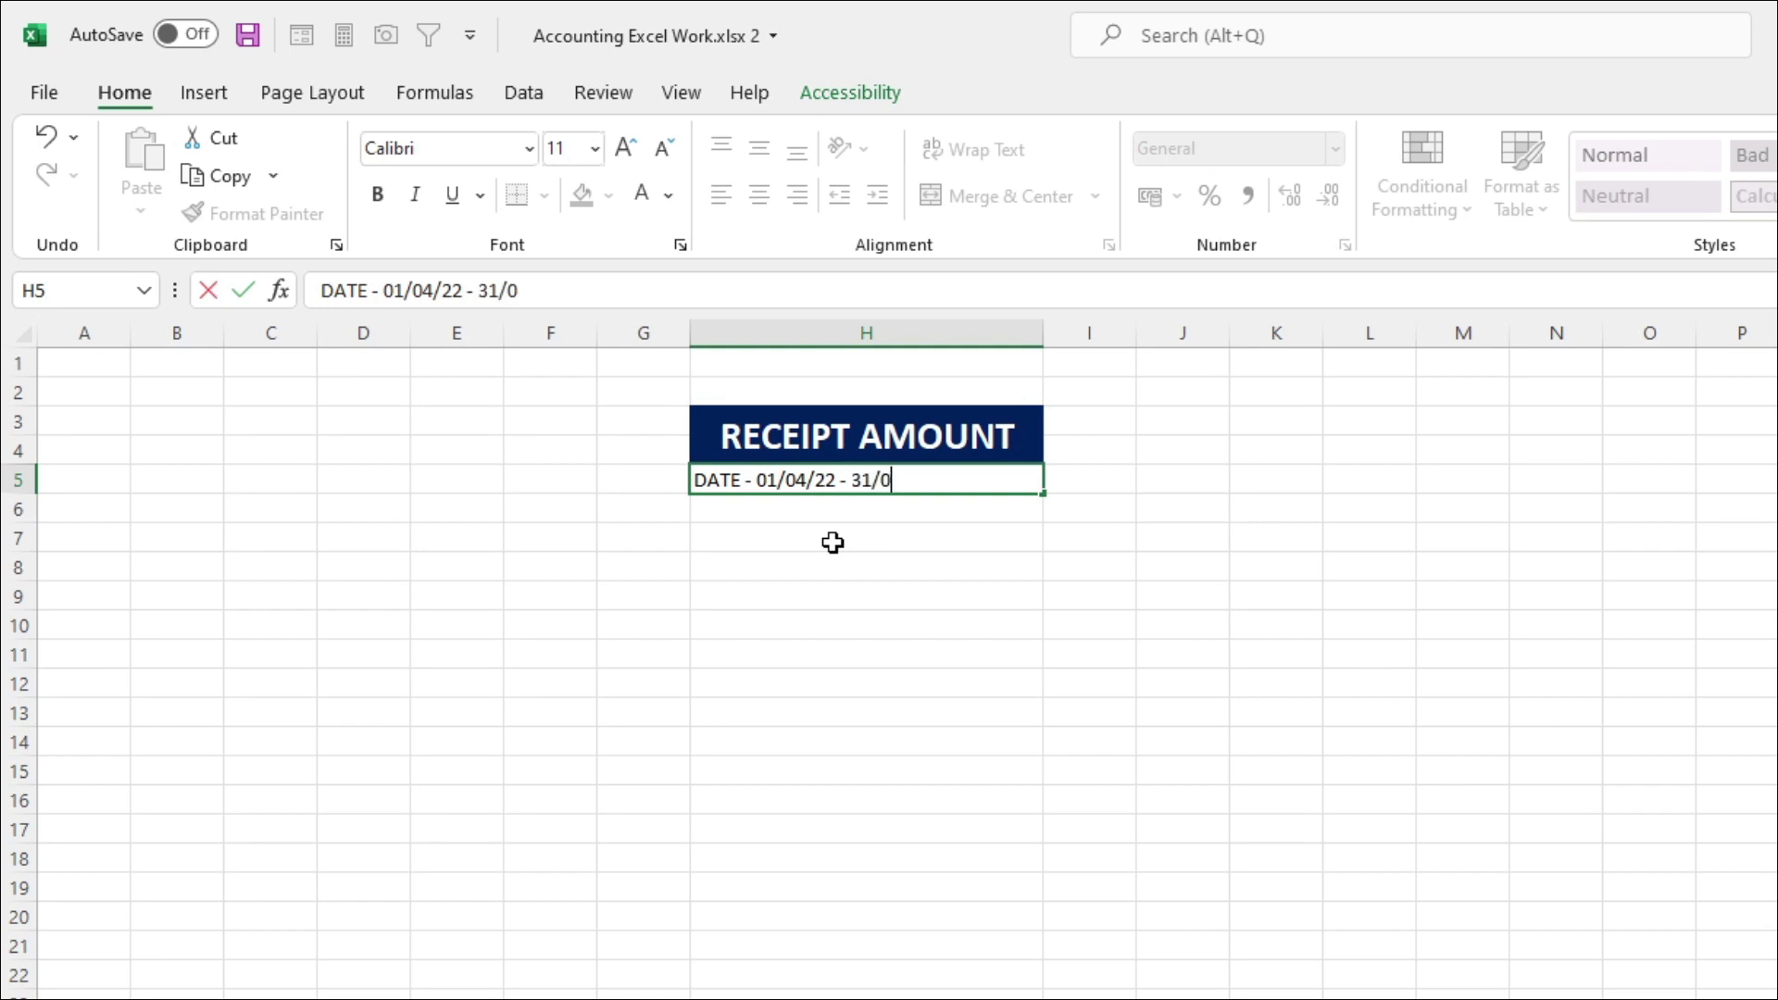
pyautogui.write('23')
pyautogui.hotkey('ctrl', 'Return')
pyautogui.click(608, 195)
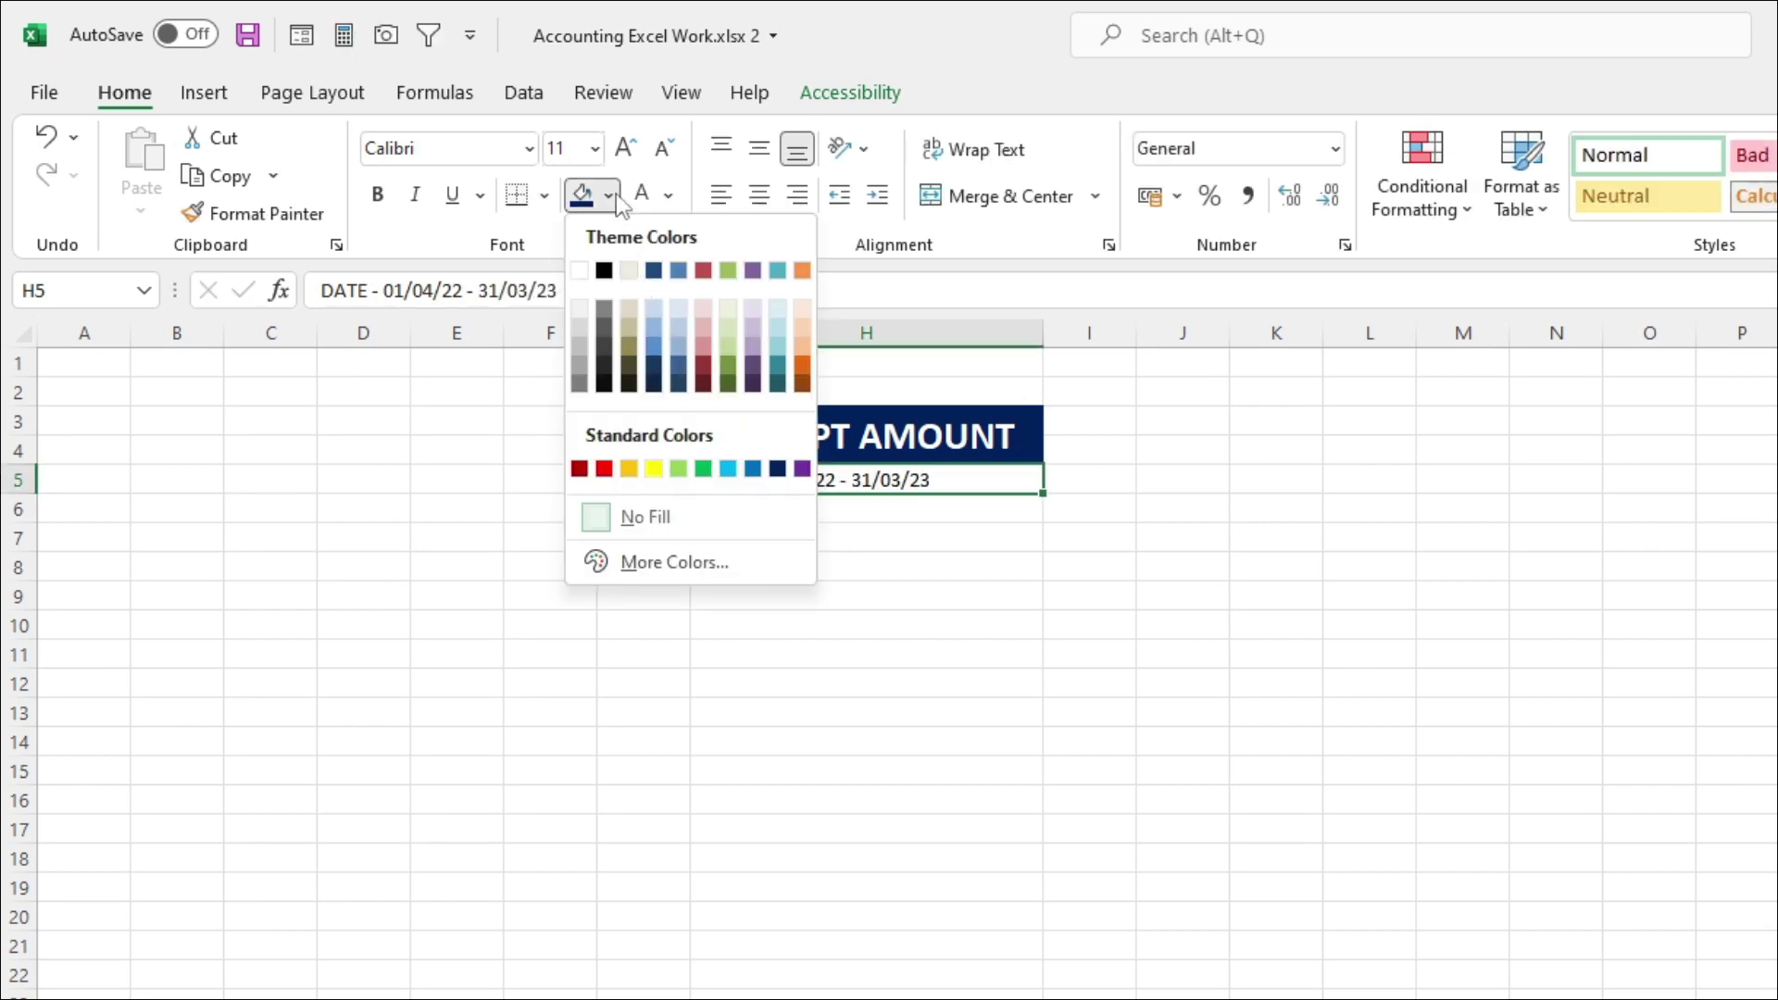
pyautogui.press('Escape')
# Give H5 orange fill with bold, centred, size 16 text, and widen column H to fit
pyautogui.click(608, 195)
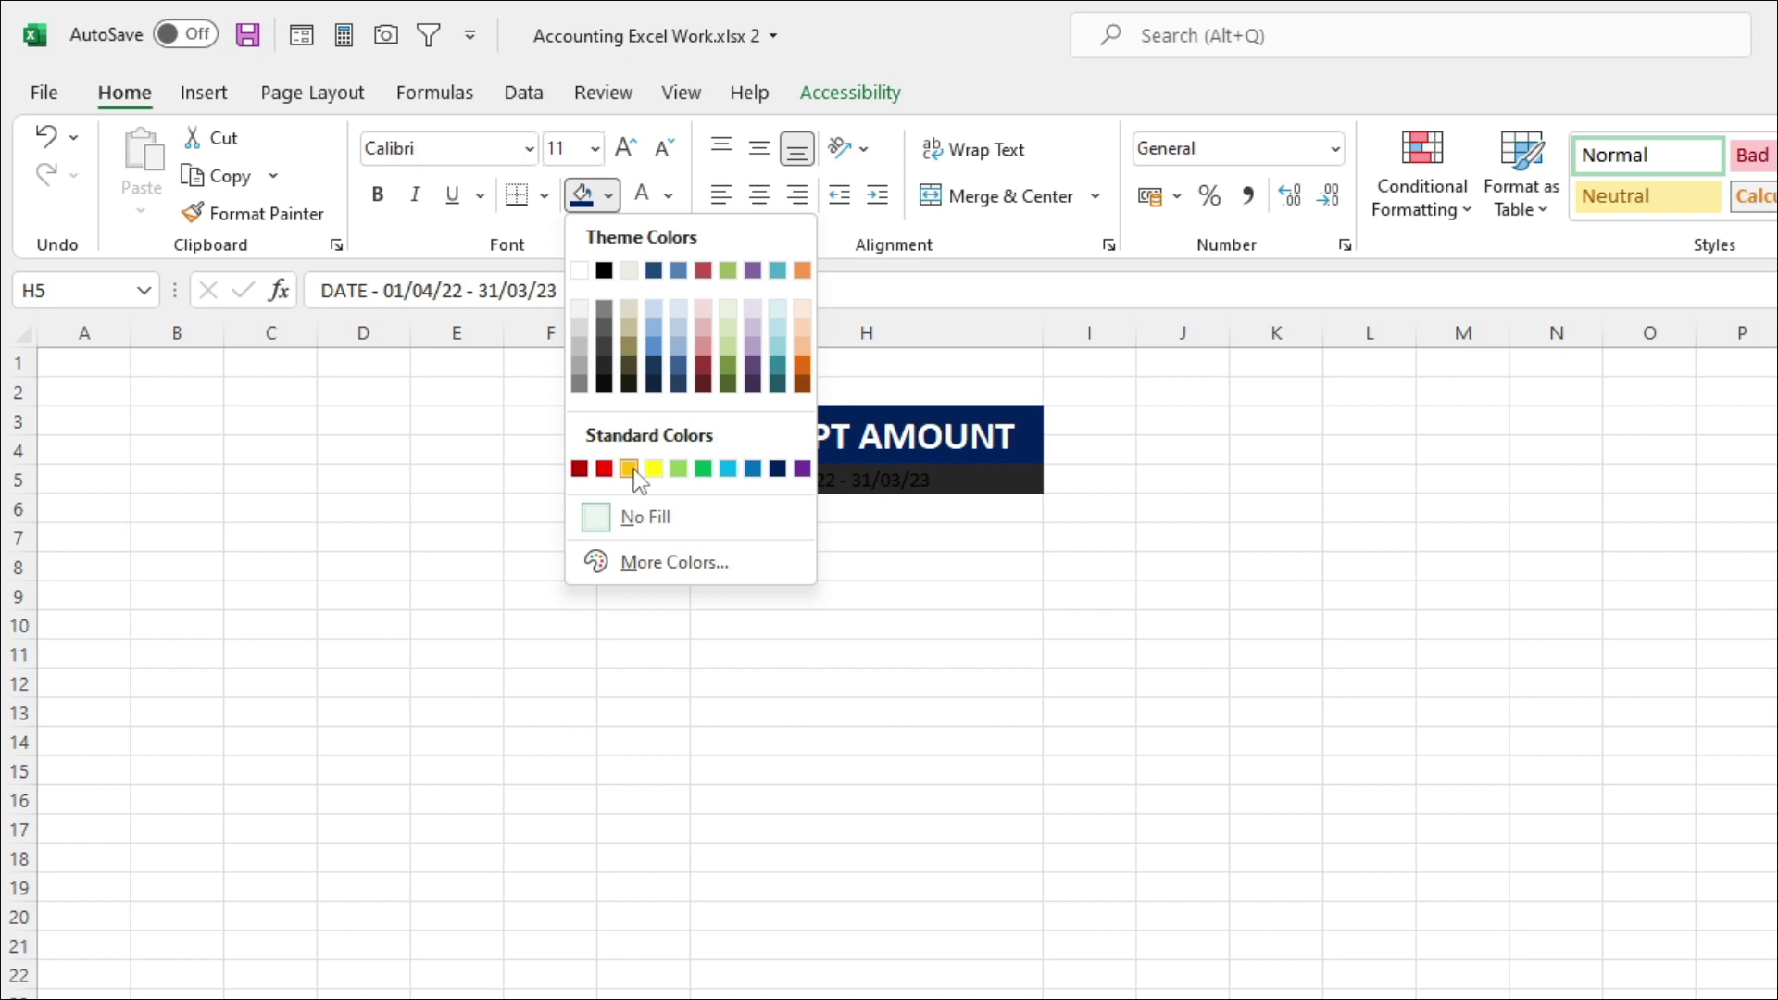
pyautogui.click(632, 470)
pyautogui.click(377, 194)
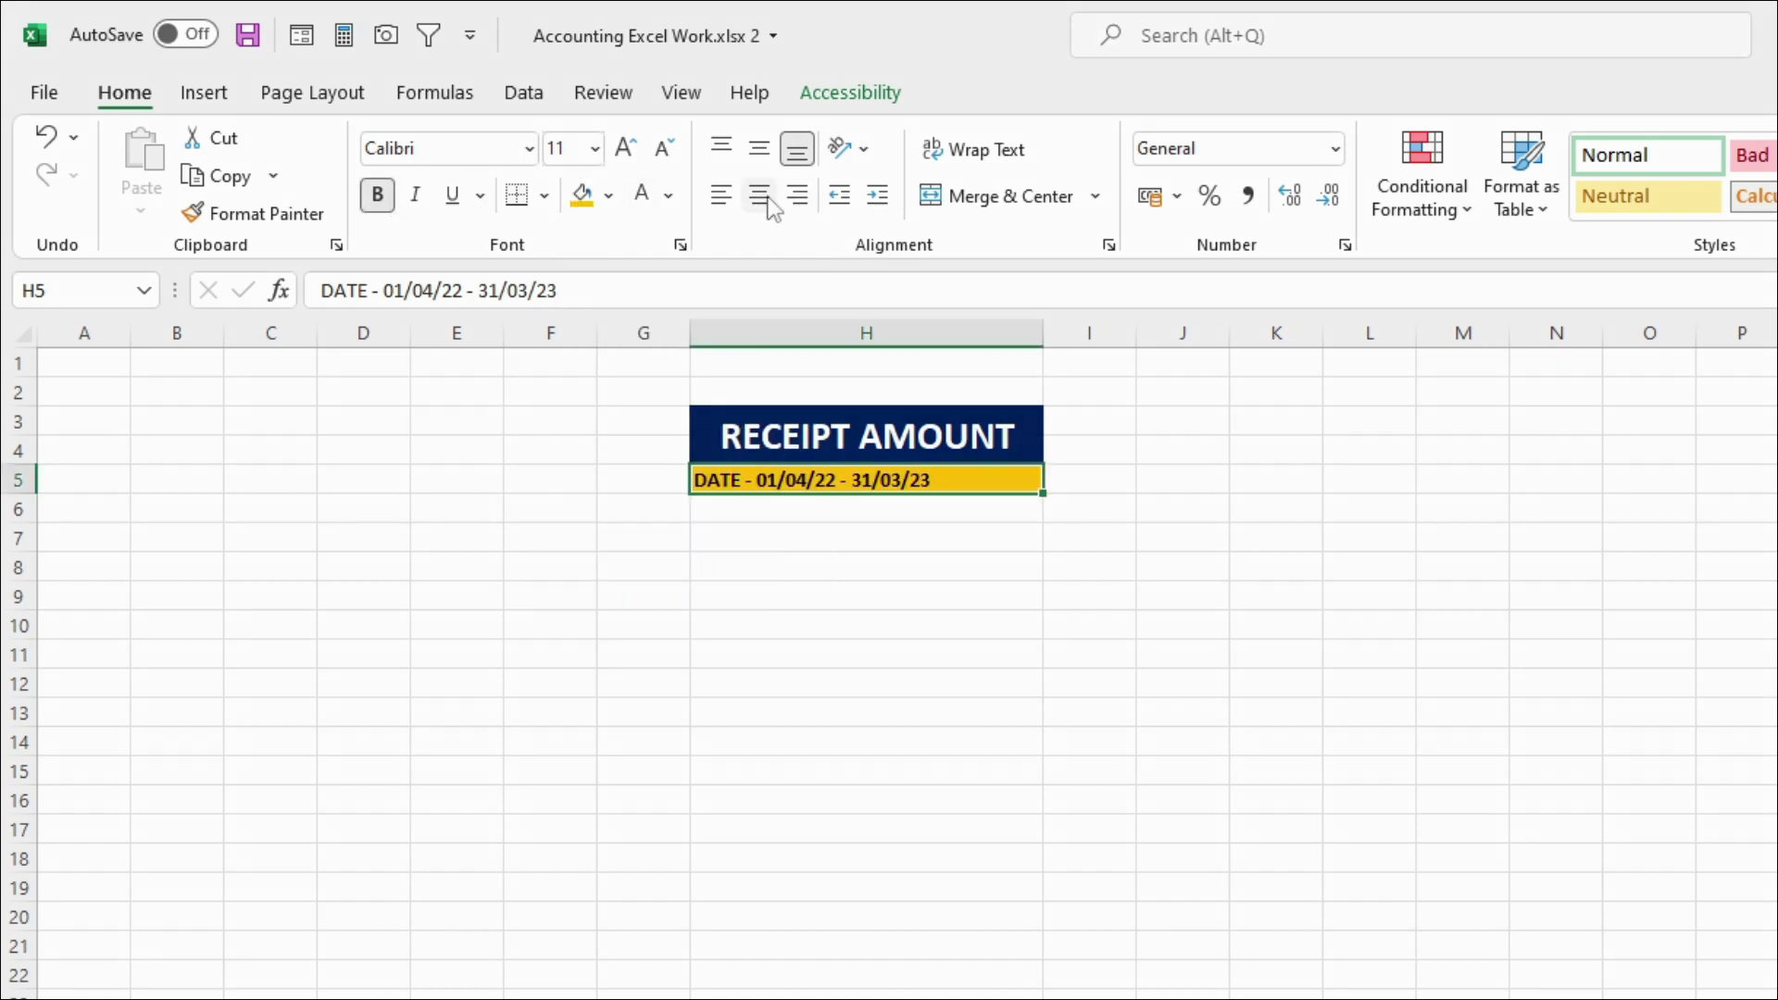
pyautogui.click(761, 197)
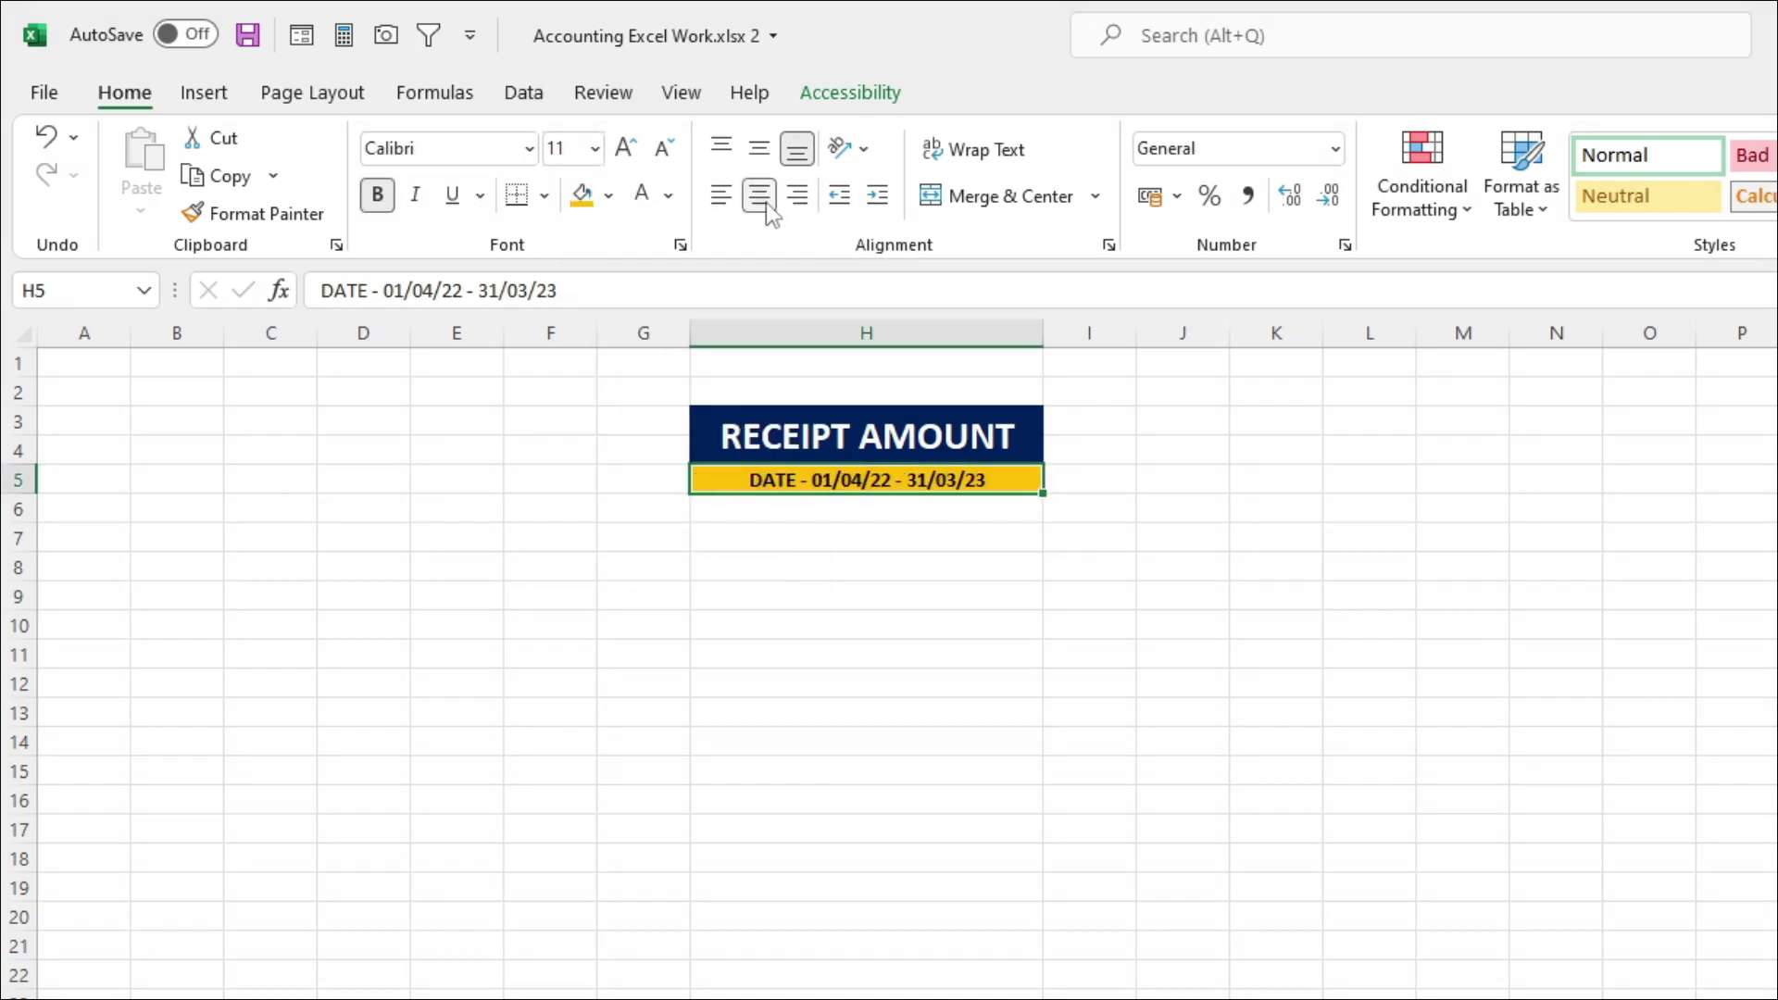
pyautogui.click(624, 148)
pyautogui.click(624, 148)
pyautogui.click(624, 149)
pyautogui.moveTo(1043, 335); pyautogui.dragTo(1094, 337)
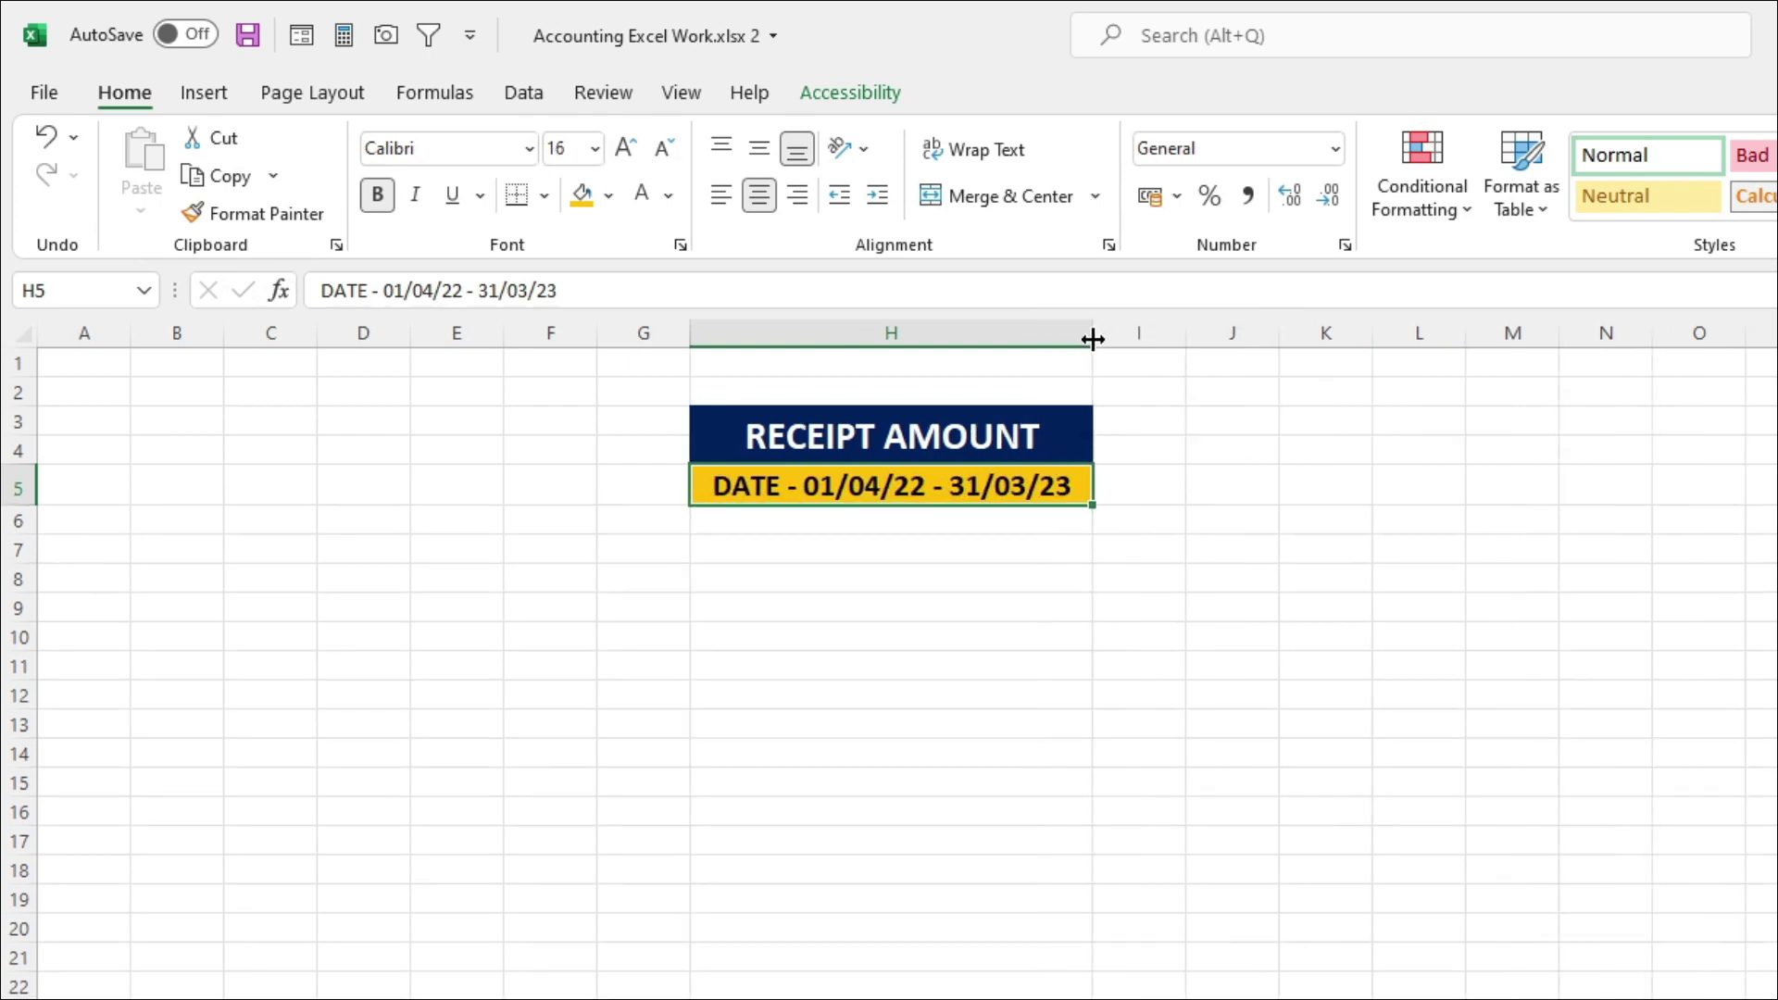
pyautogui.click(271, 578)
# Type the headings S.N., DATE, PARTICULAR, AMT, PAYMENT MODE, DESCRIPTION across C8:H8
pyautogui.write('SR.')
pyautogui.press('BackSpace')
pyautogui.press('BackSpace')
pyautogui.write('.N.')
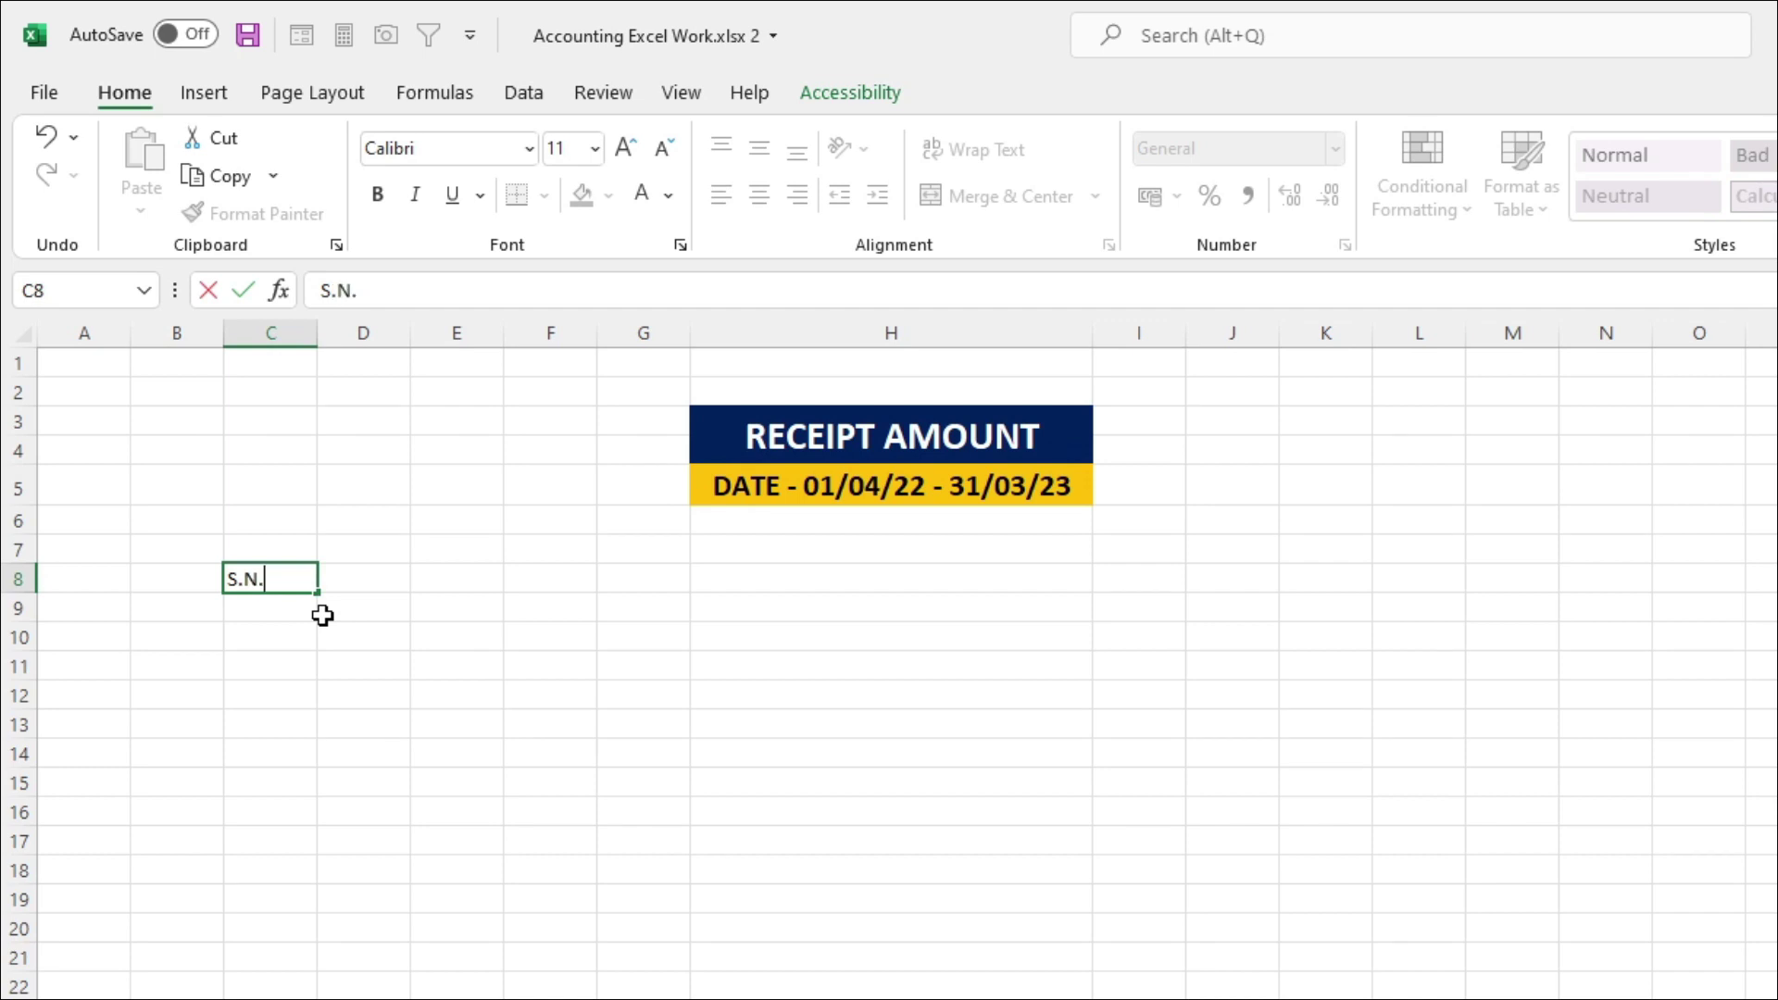
pyautogui.press('Tab')
pyautogui.write('DATE')
pyautogui.press('Tab')
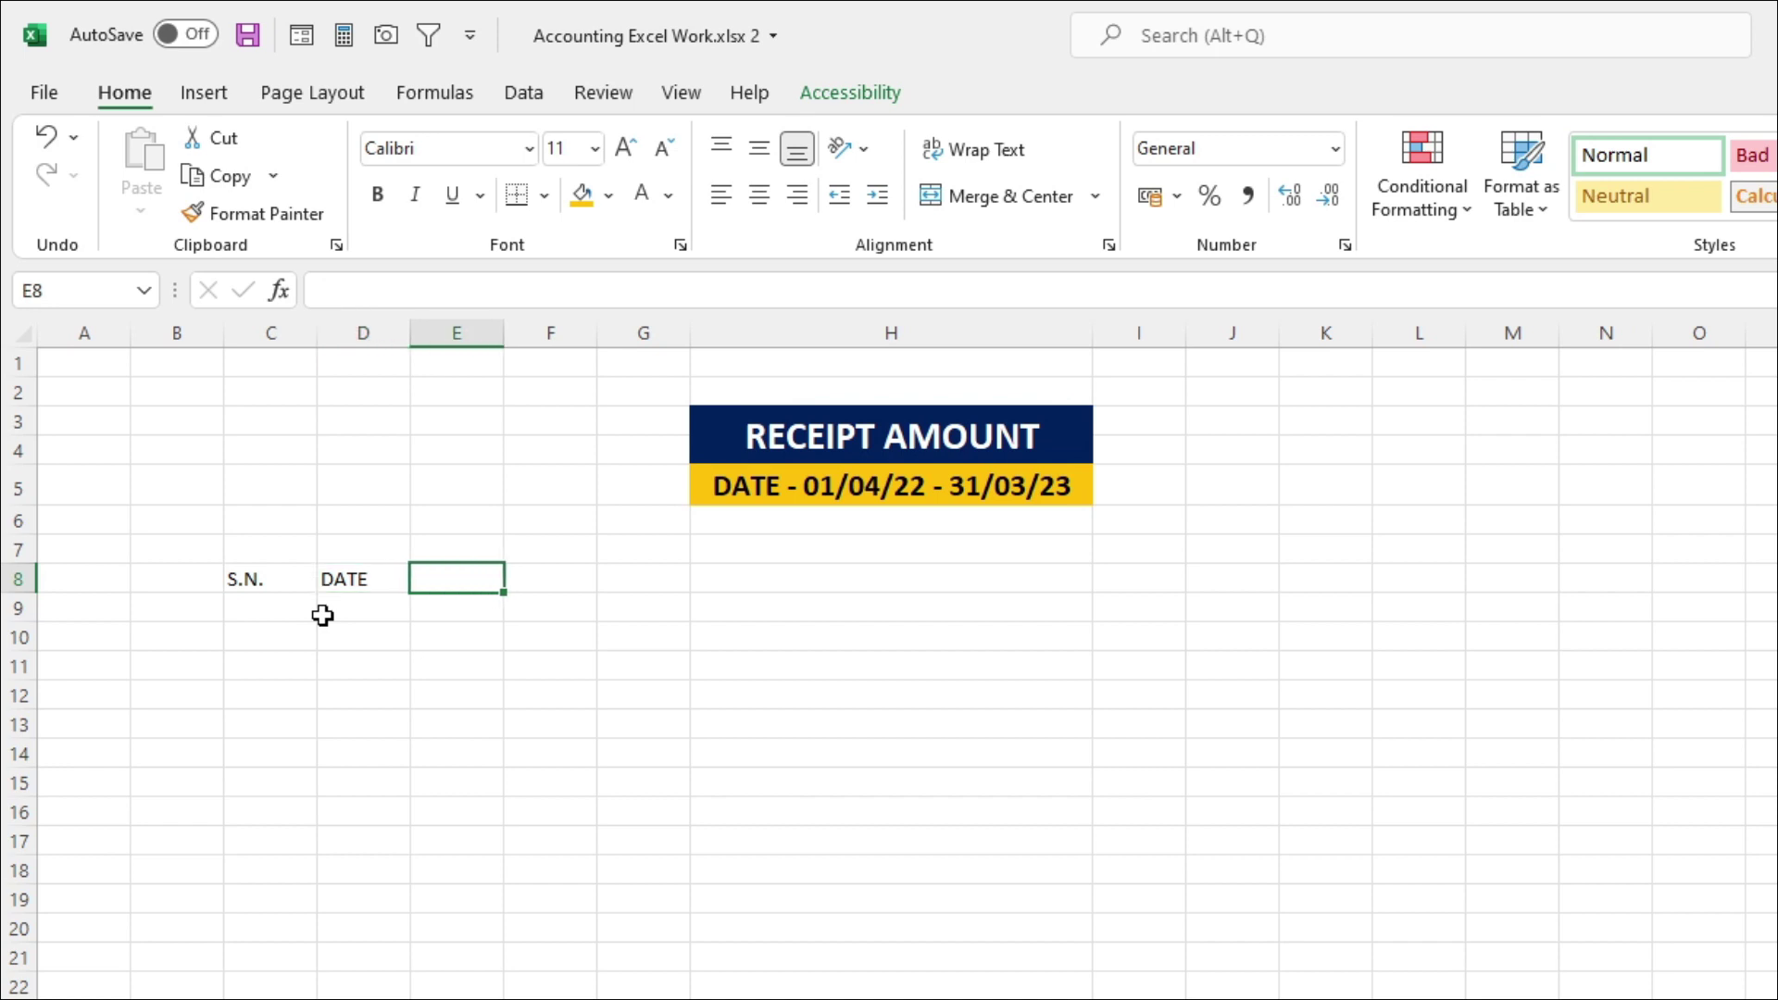
pyautogui.write('PARTICULAR')
pyautogui.hotkey('ctrl', 'Return')
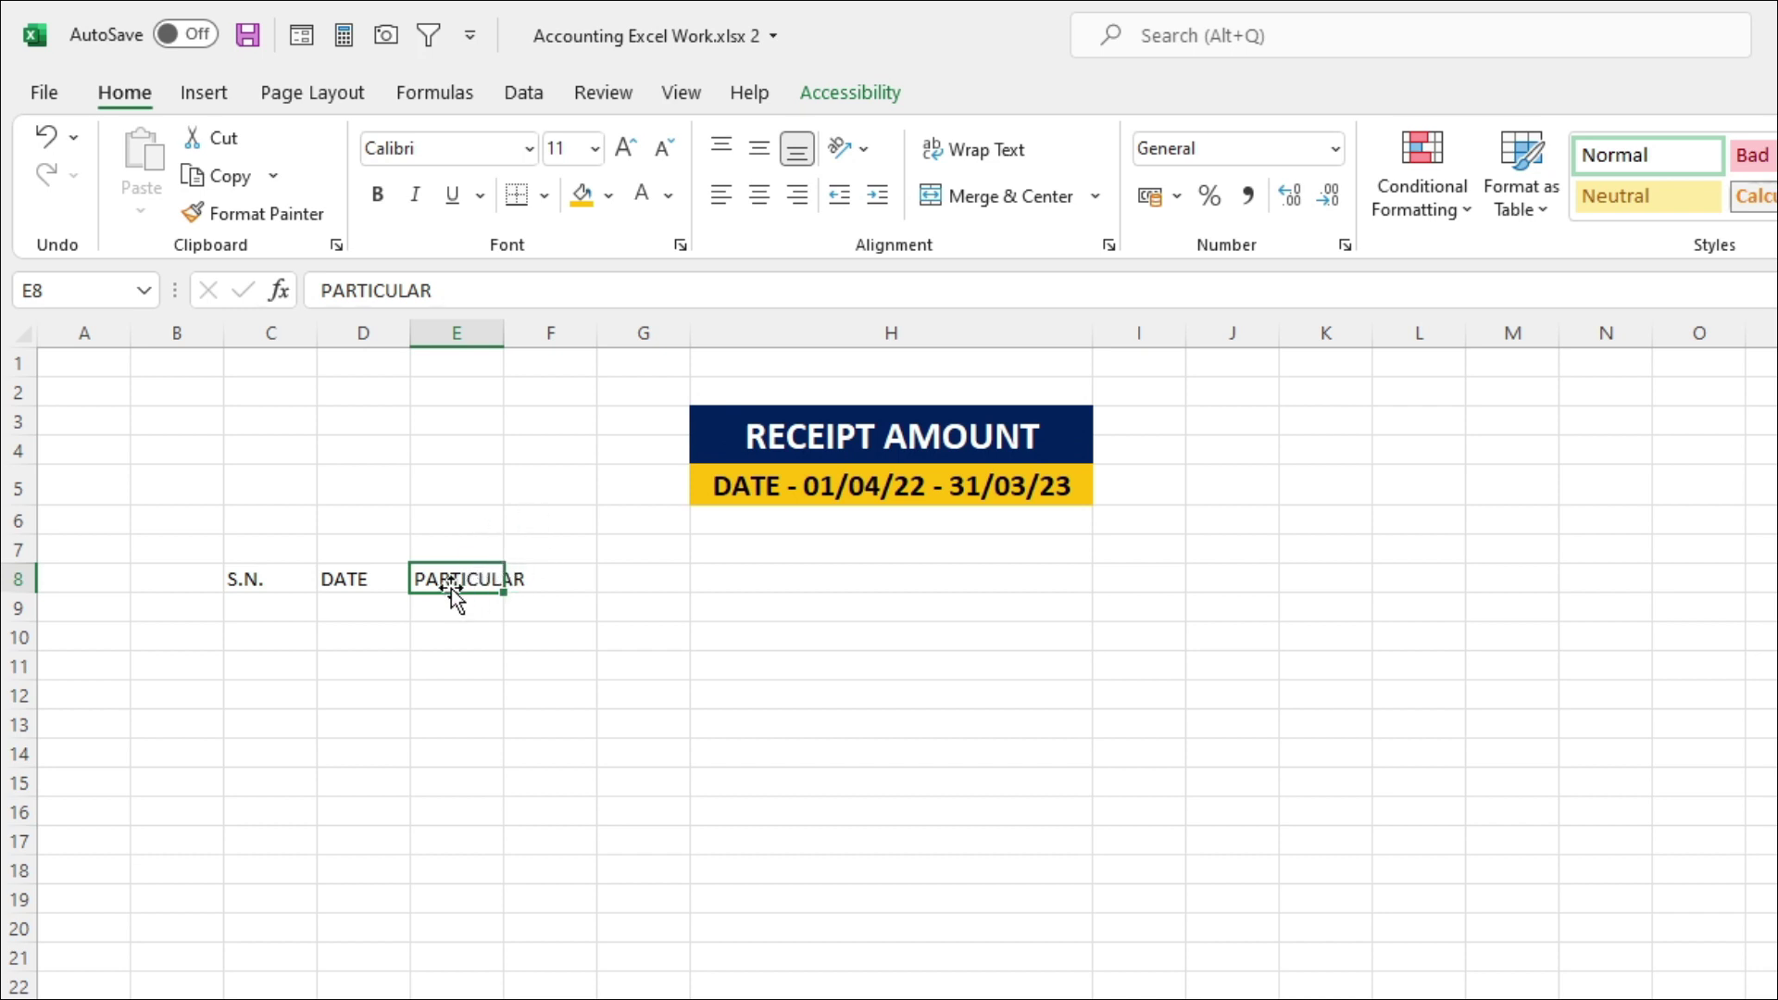
pyautogui.click(553, 578)
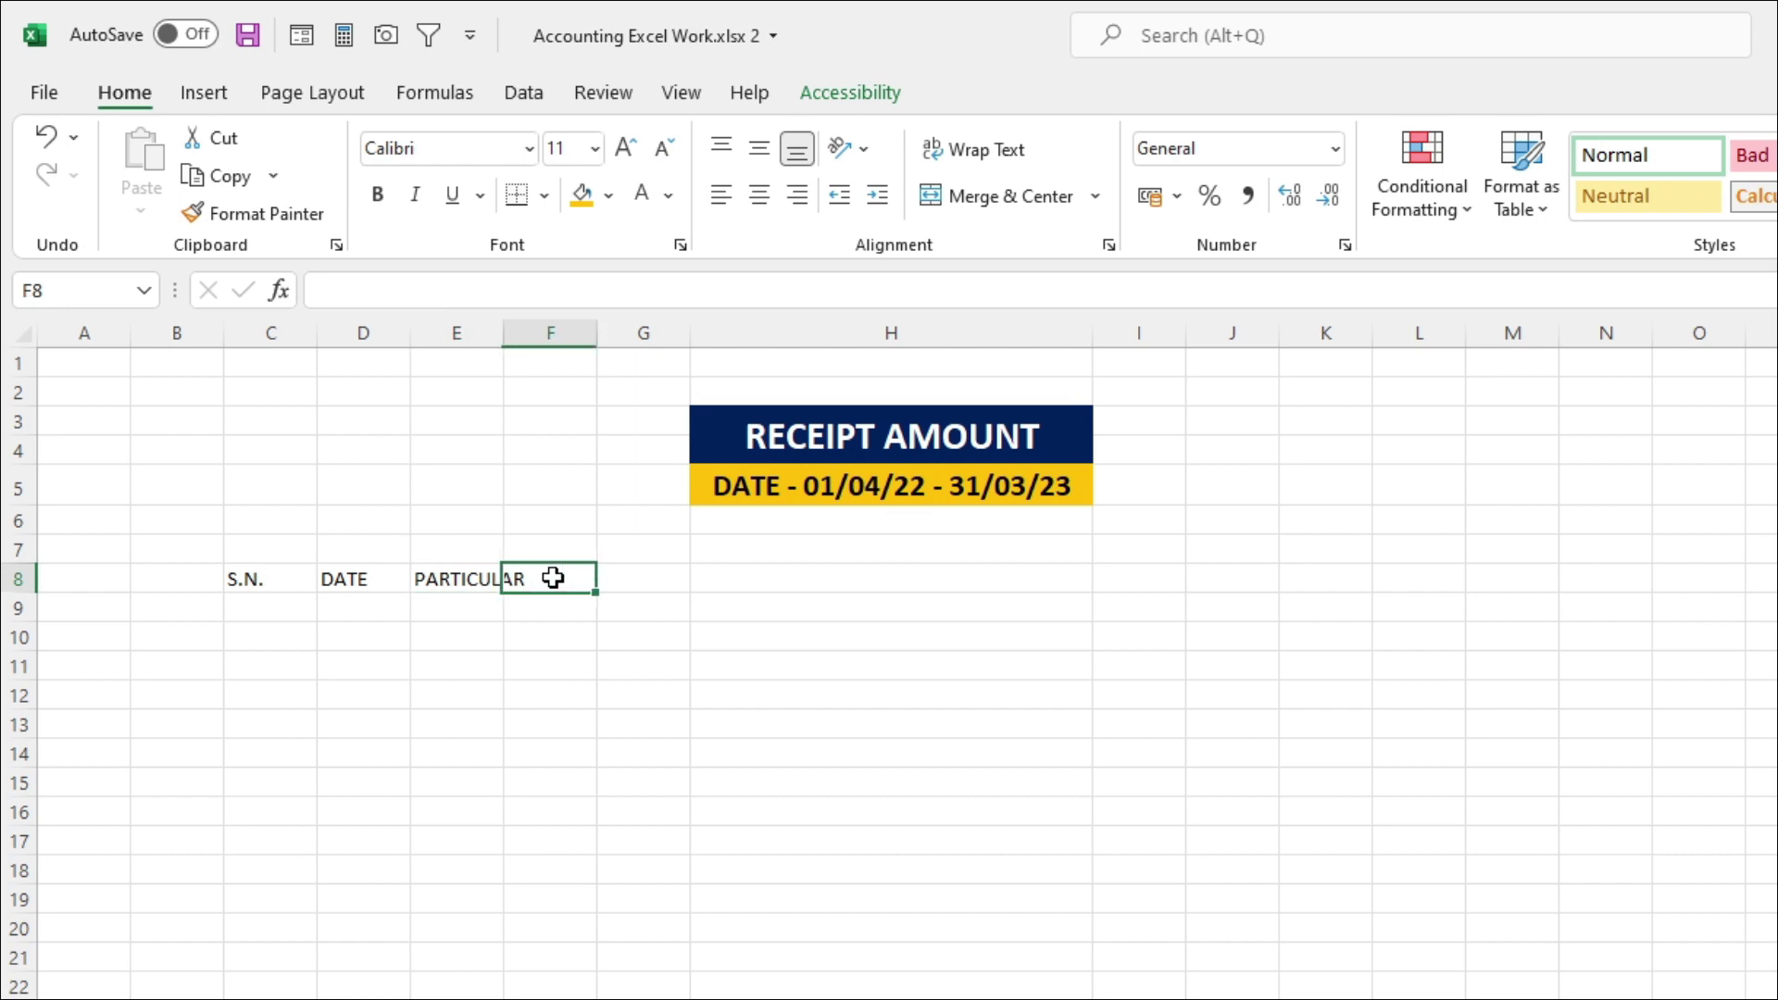
pyautogui.write('AMT')
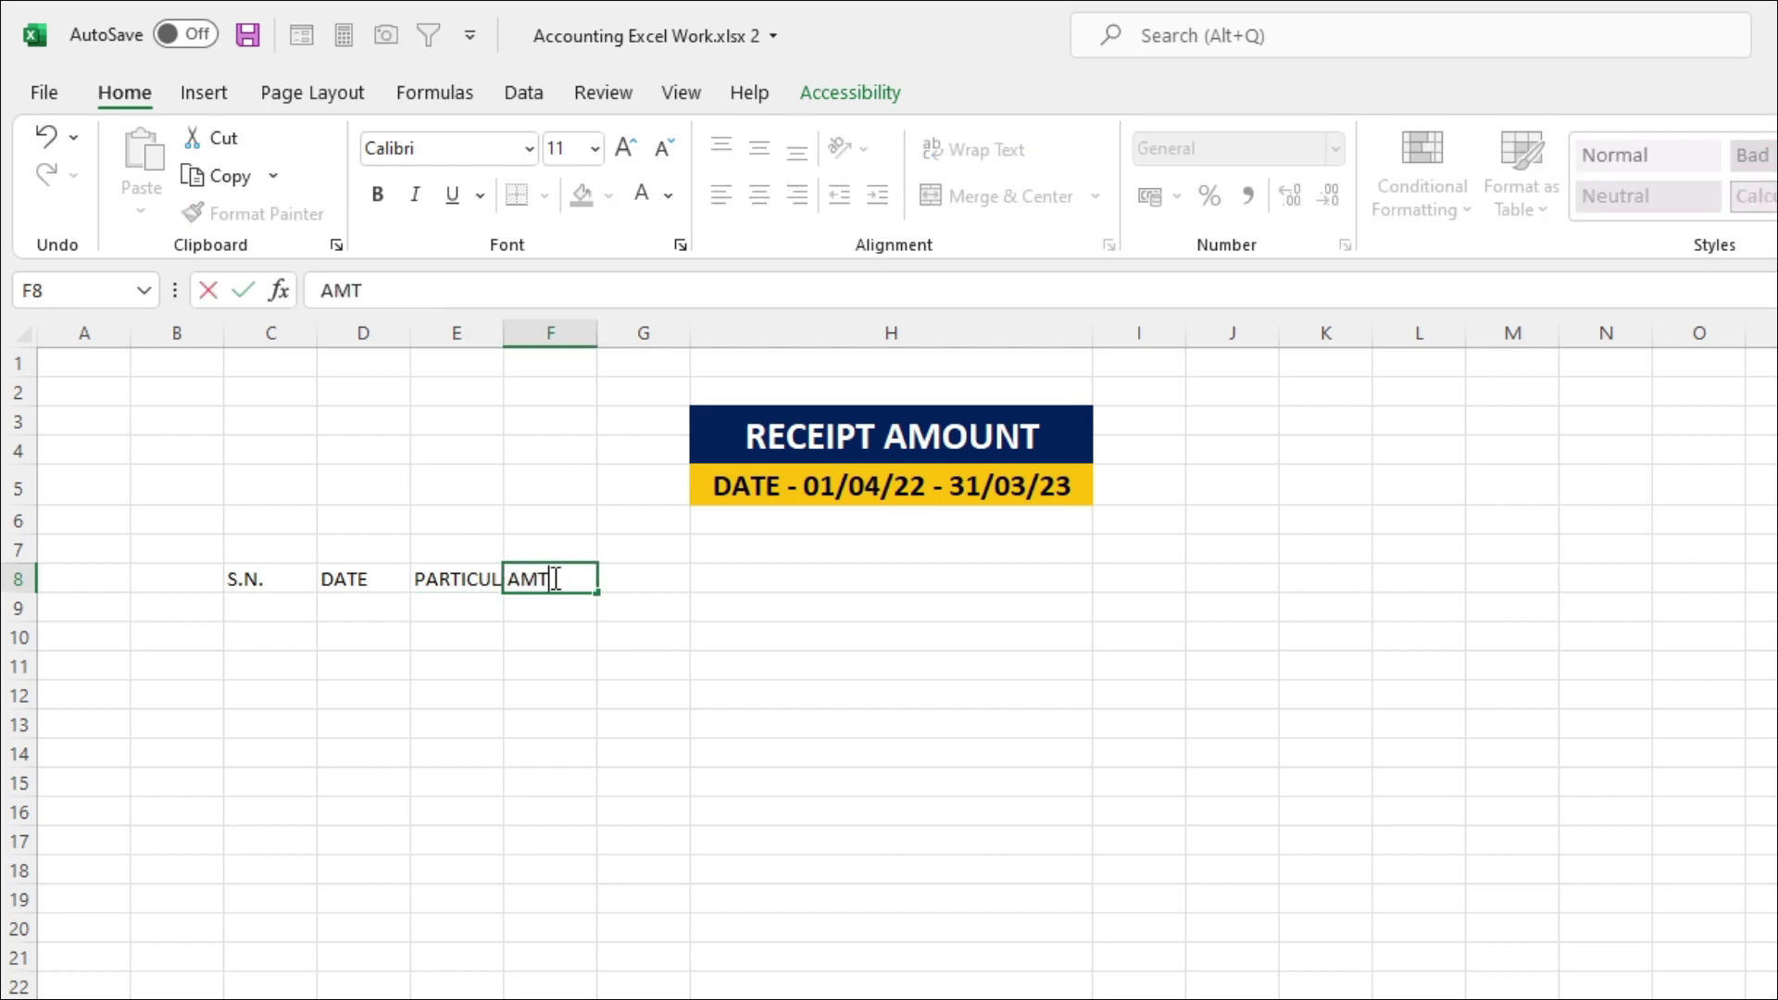
pyautogui.press('Tab')
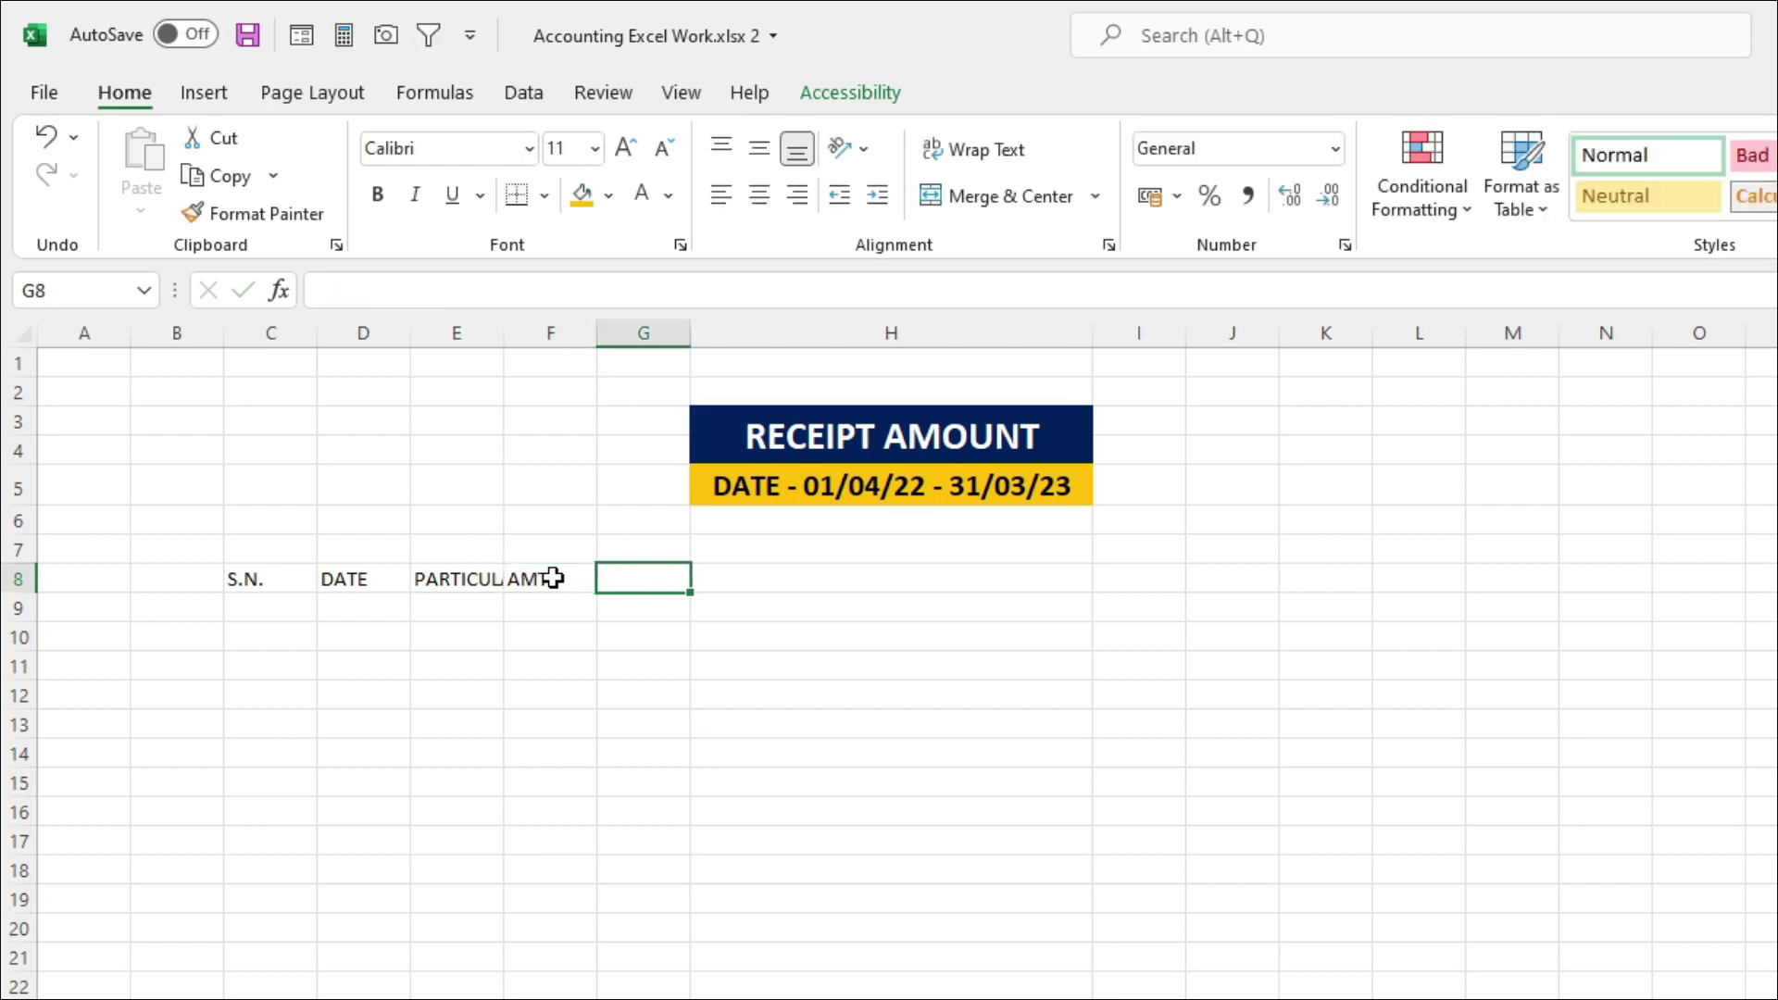
pyautogui.write('PAYMENT')
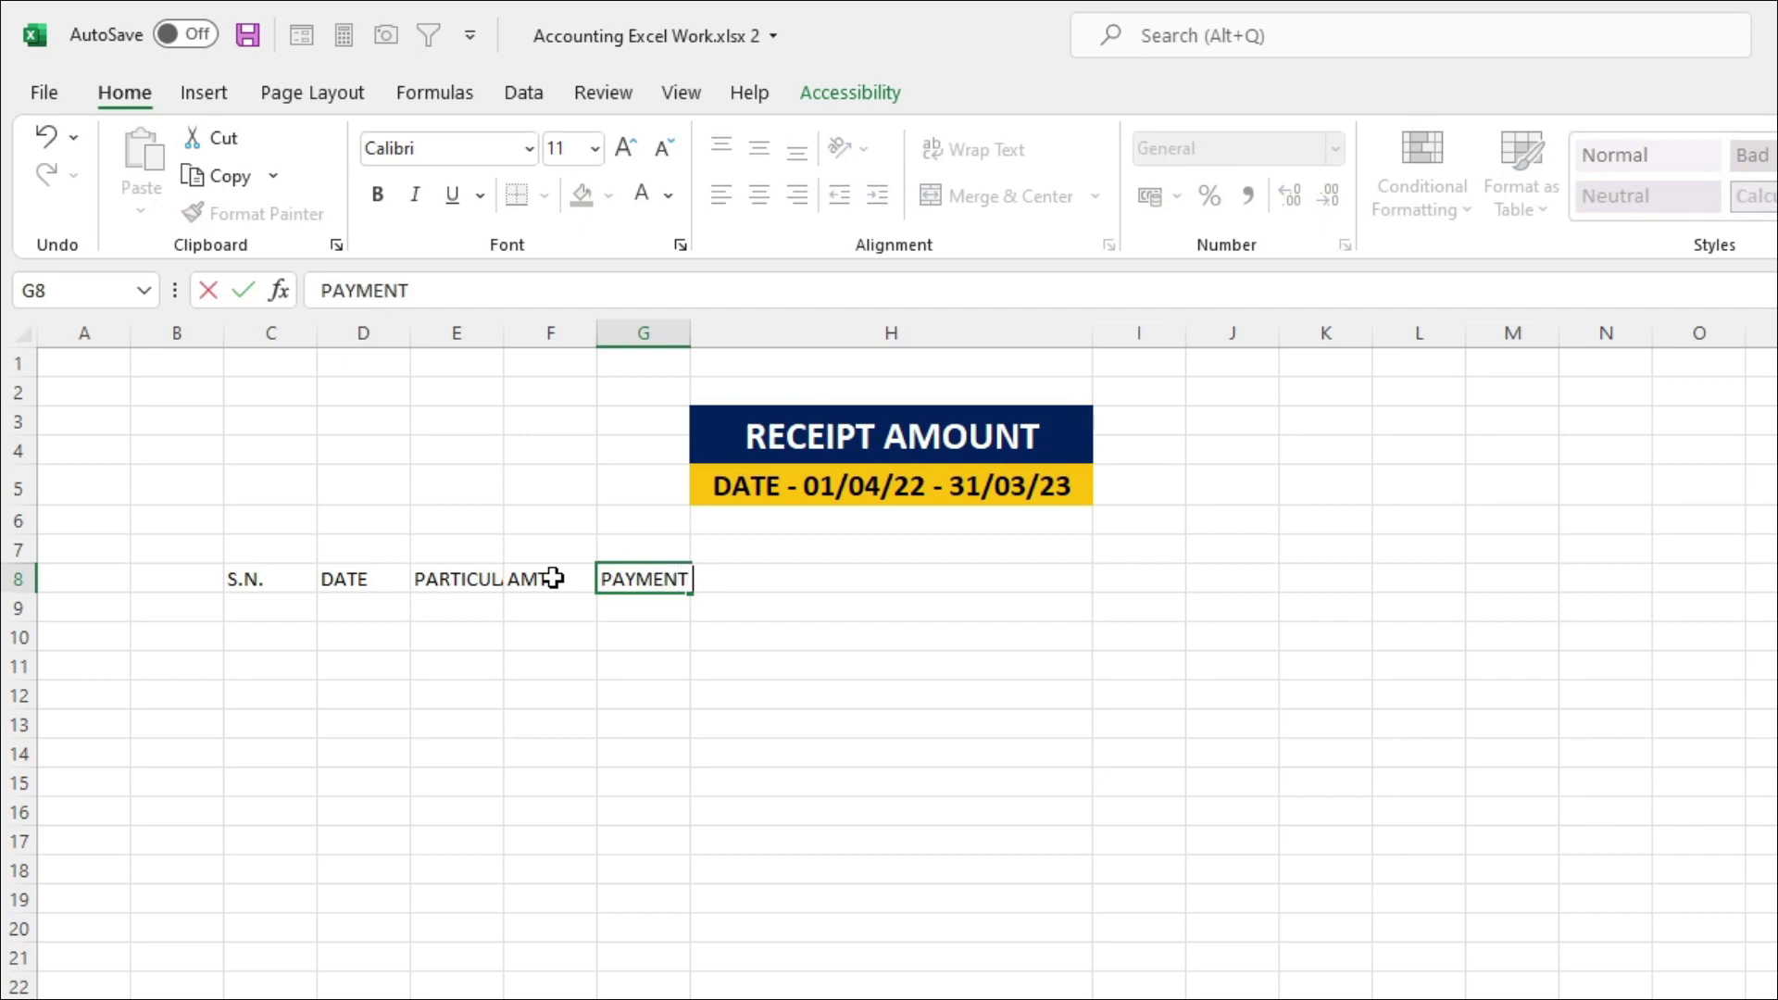
pyautogui.write(' MODE')
pyautogui.press('Tab')
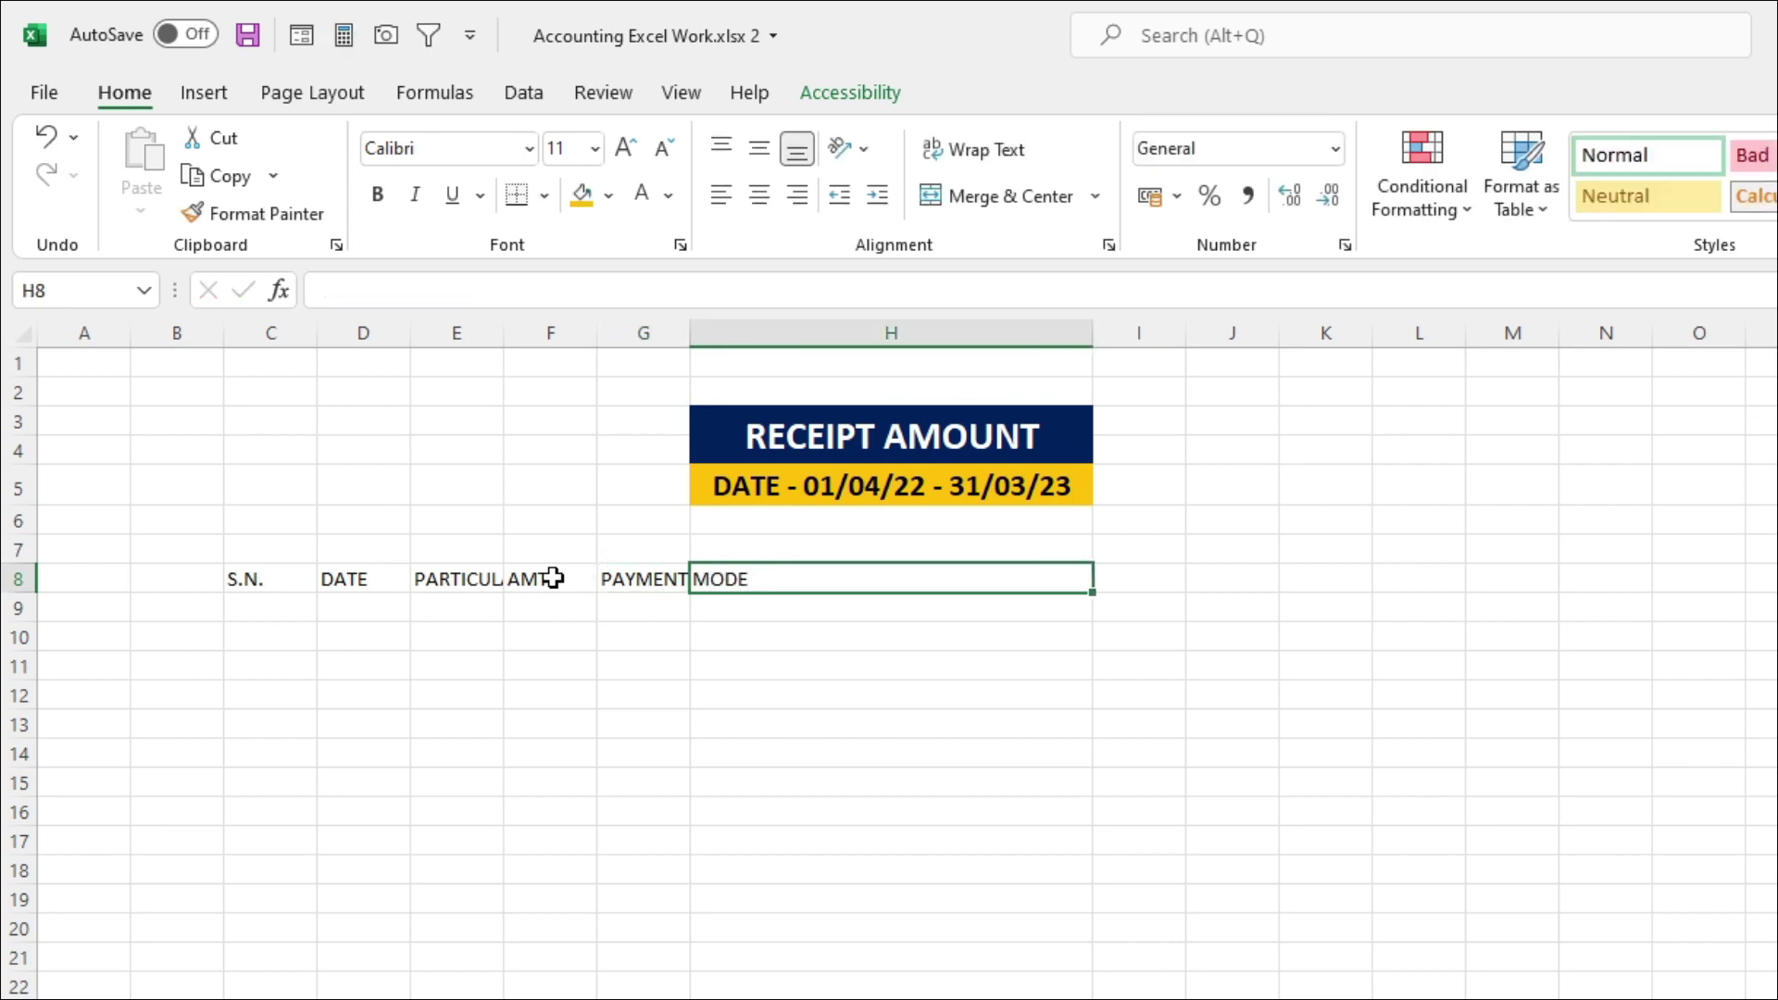
pyautogui.write('DESCRIPTION')
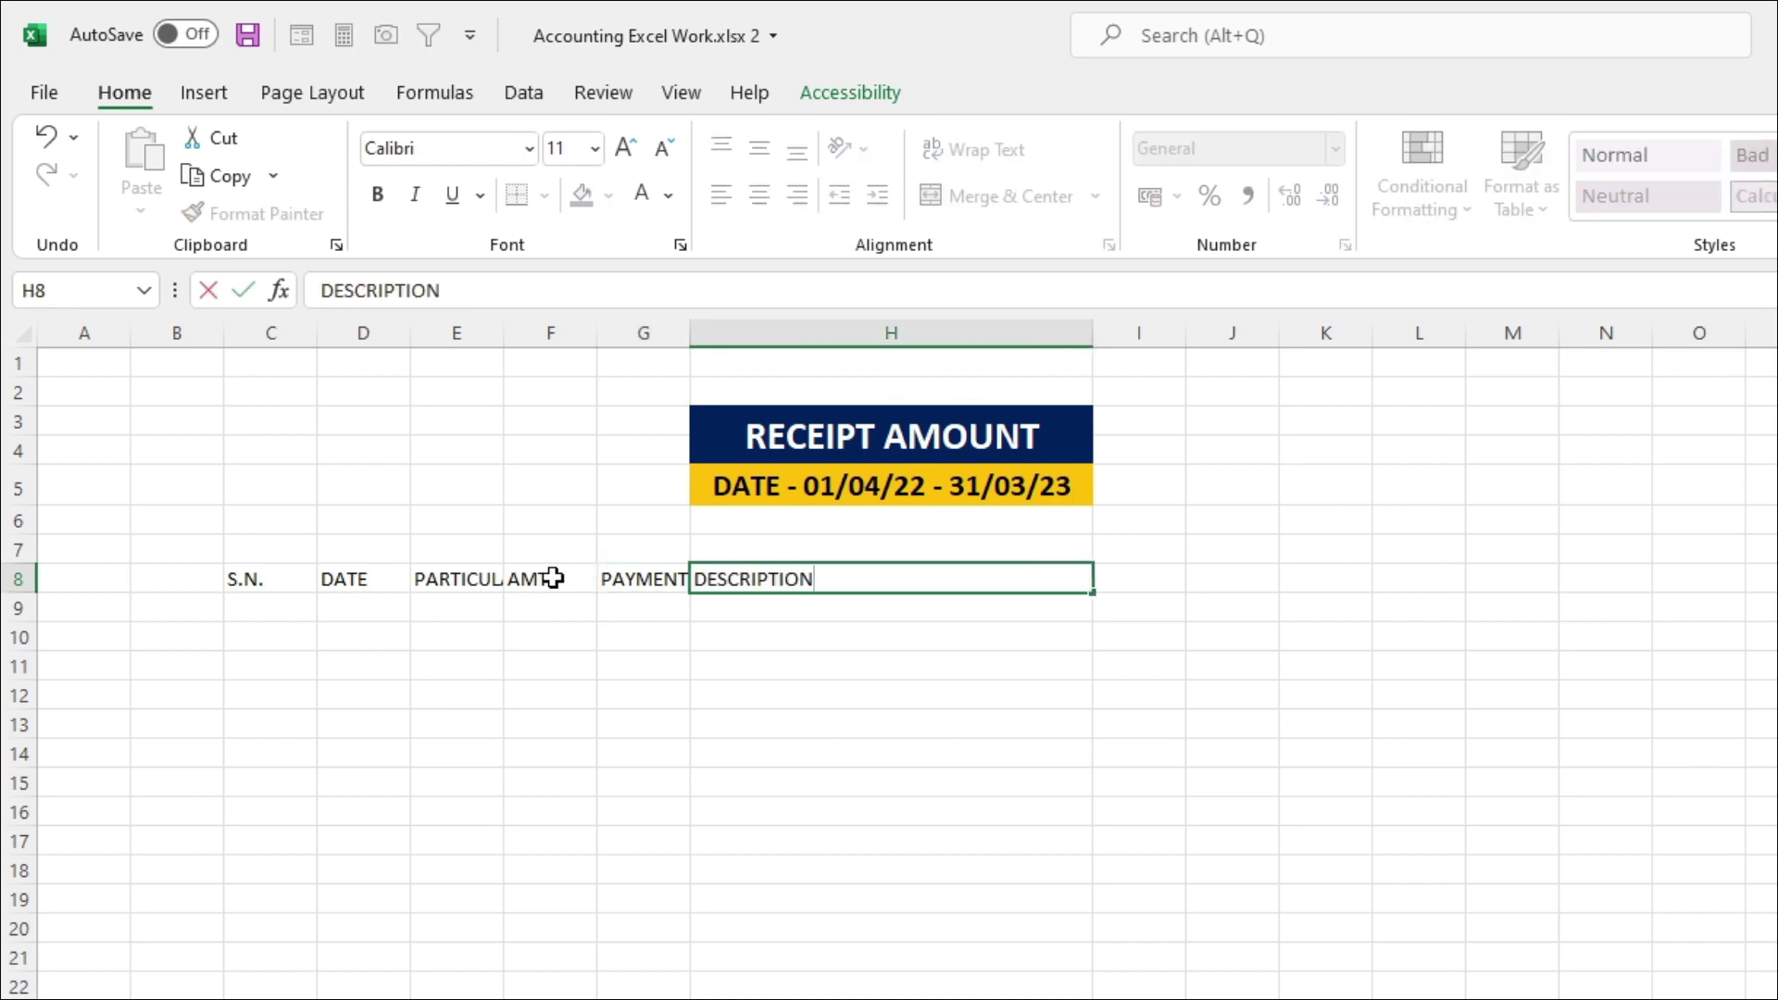
pyautogui.press('Return')
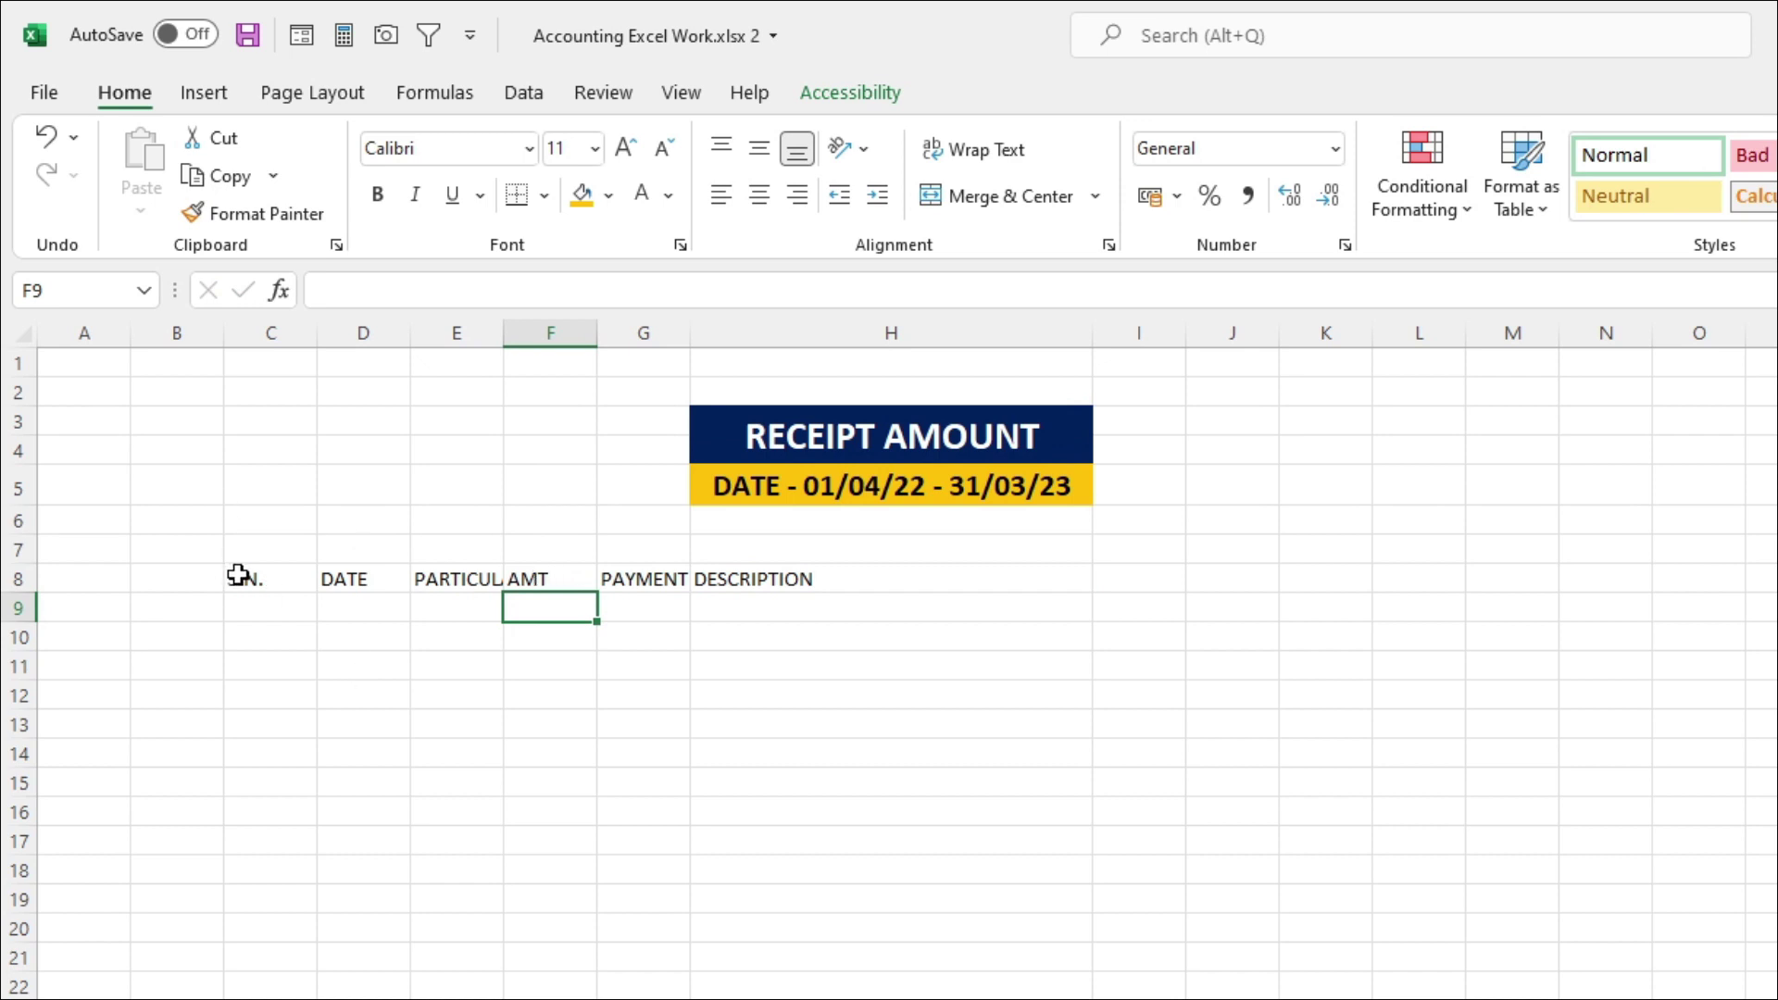
# Make the C8:H8 headings centred, bold and size 14, and widen columns D to H to fit
pyautogui.moveTo(237, 574); pyautogui.dragTo(1037, 578)
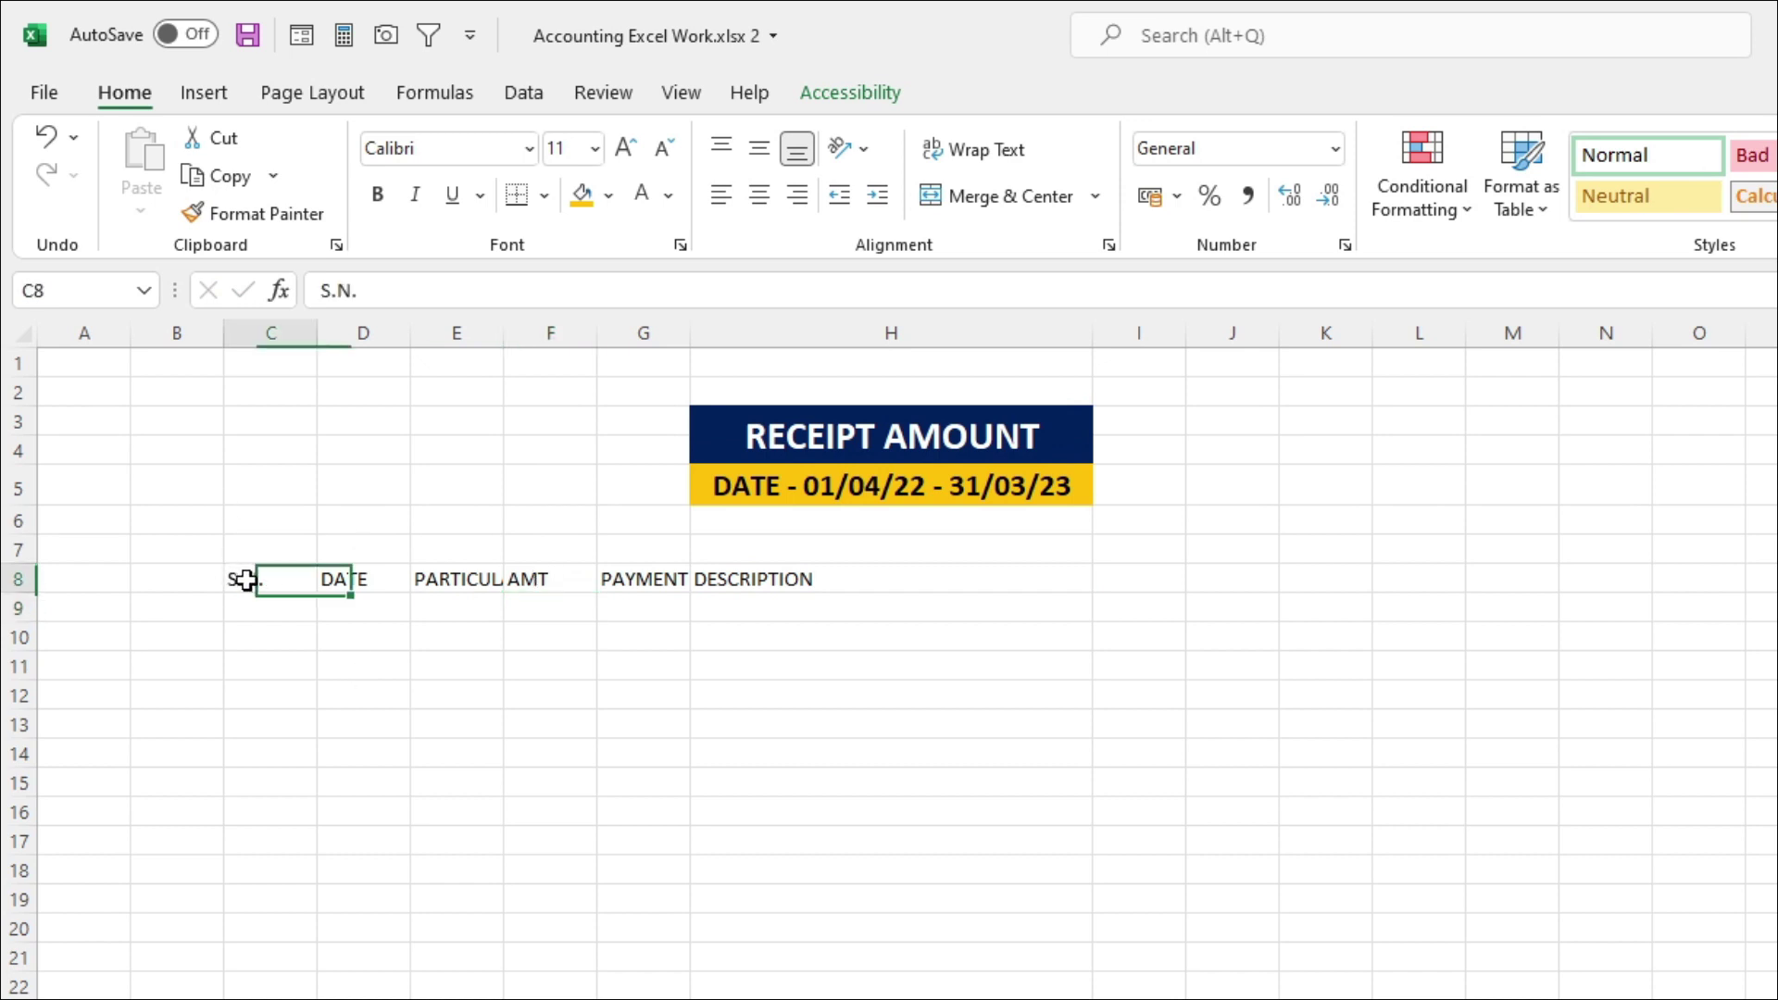
pyautogui.click(774, 196)
pyautogui.click(379, 194)
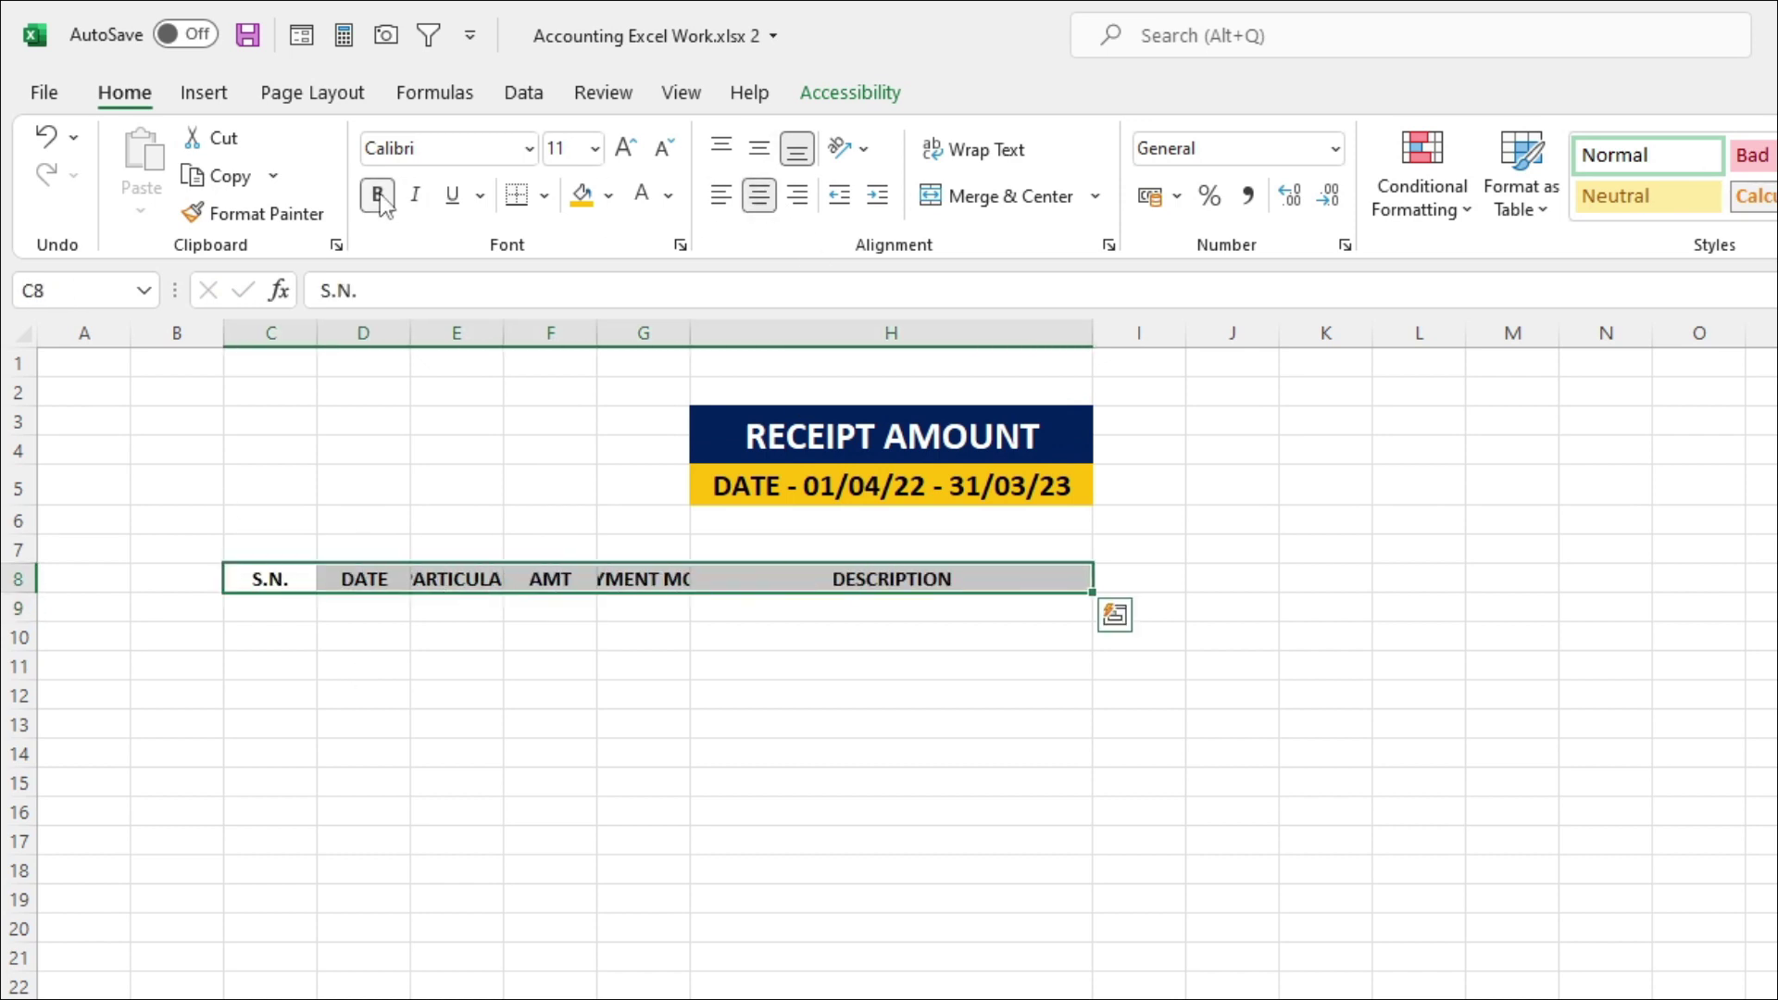
pyautogui.click(628, 151)
pyautogui.click(631, 148)
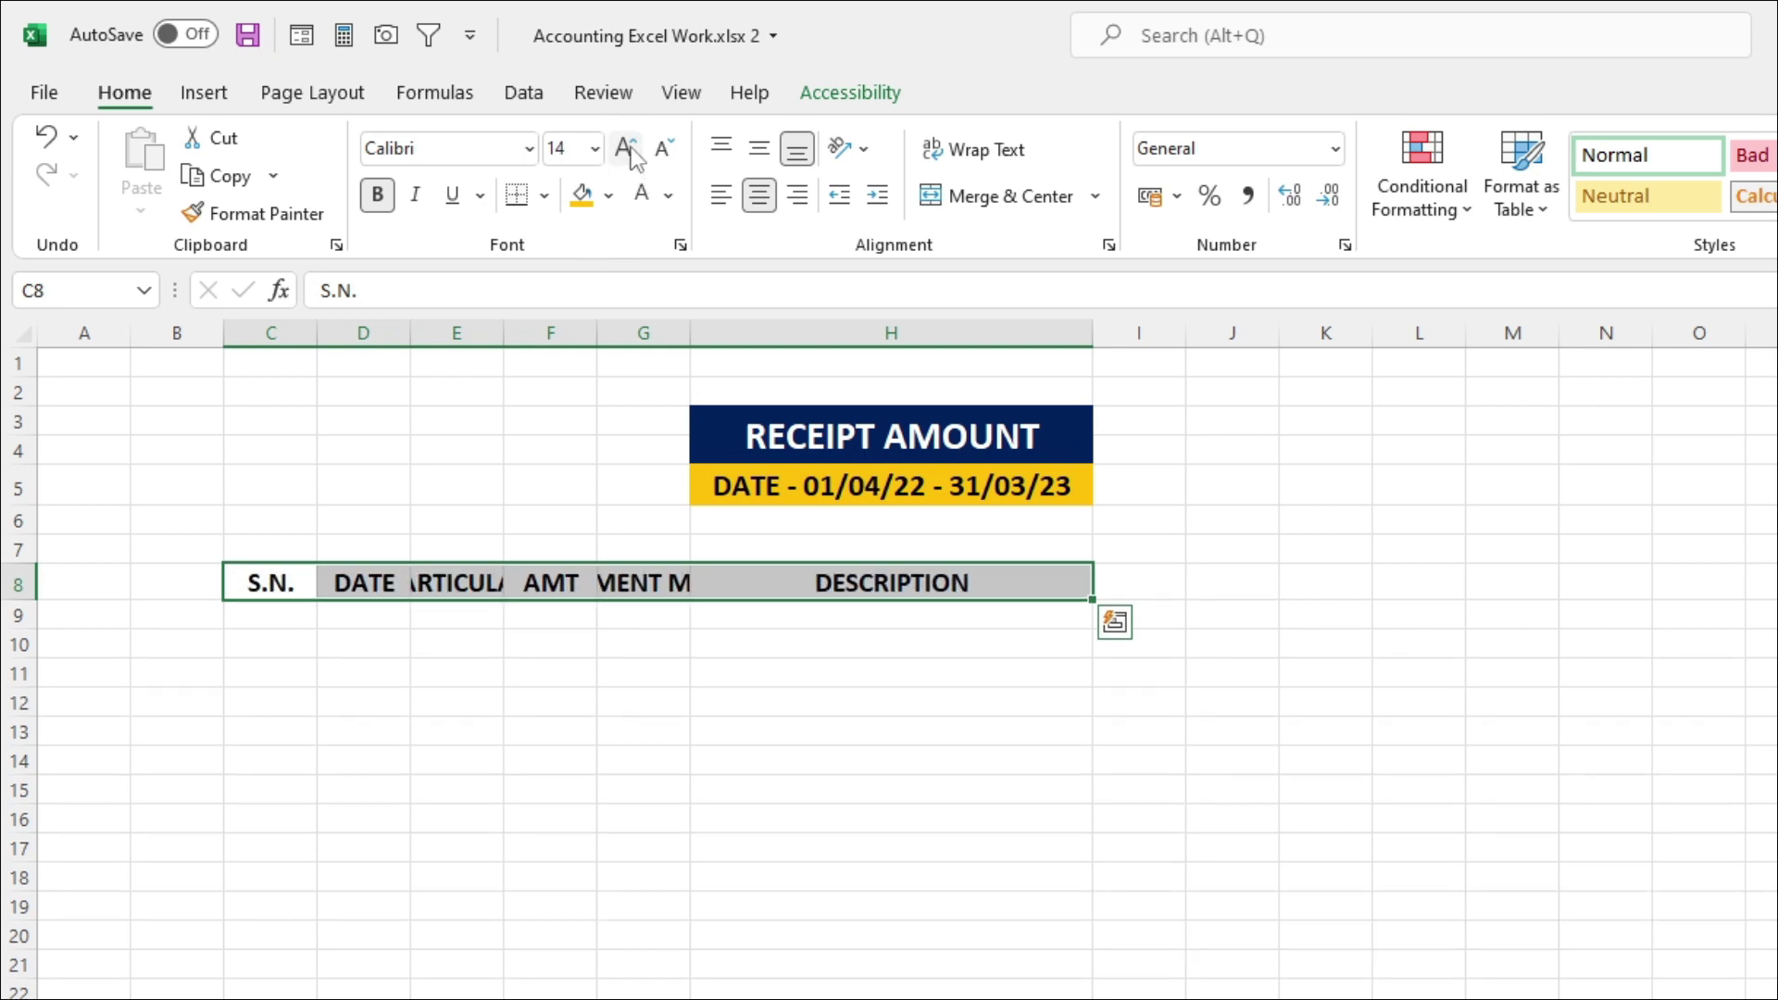
pyautogui.click(362, 333)
pyautogui.moveTo(411, 333); pyautogui.dragTo(440, 343)
pyautogui.moveTo(541, 338); pyautogui.dragTo(916, 338)
pyautogui.moveTo(1320, 337); pyautogui.dragTo(1350, 338)
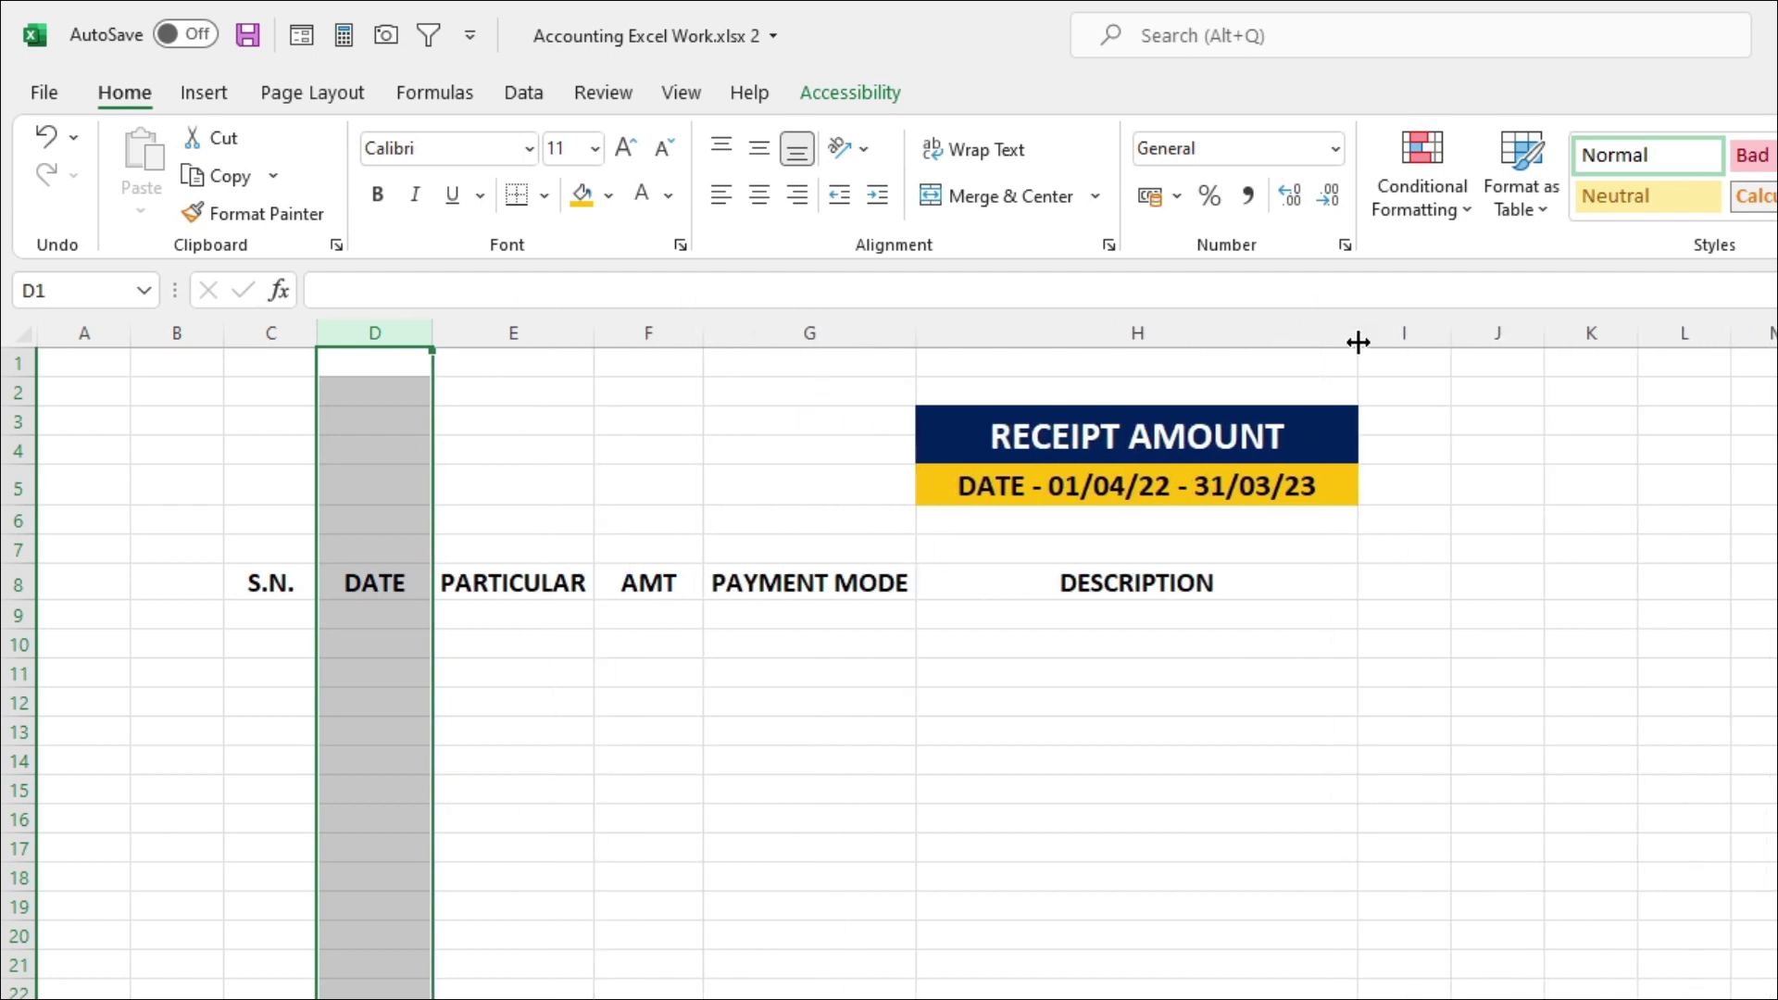
pyautogui.click(754, 750)
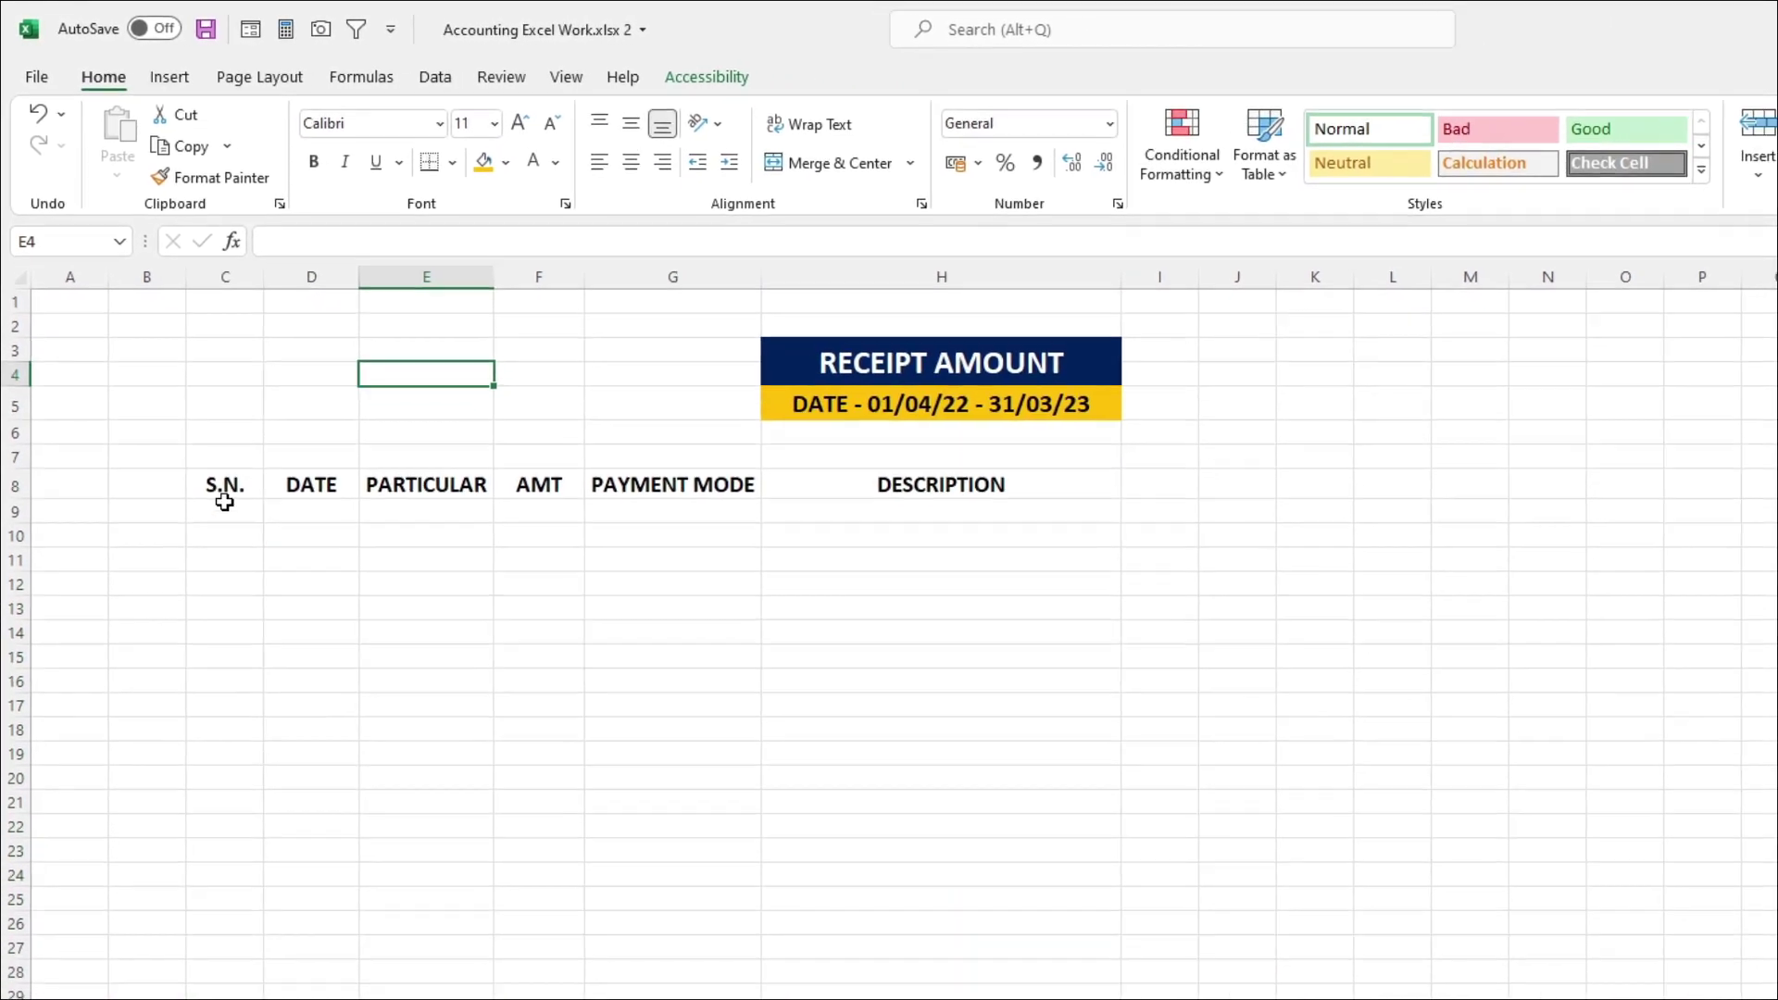
# Convert C8:H27 into a table with row 8 as headers and apply a blue banded style
pyautogui.moveTo(224, 501); pyautogui.dragTo(970, 923)
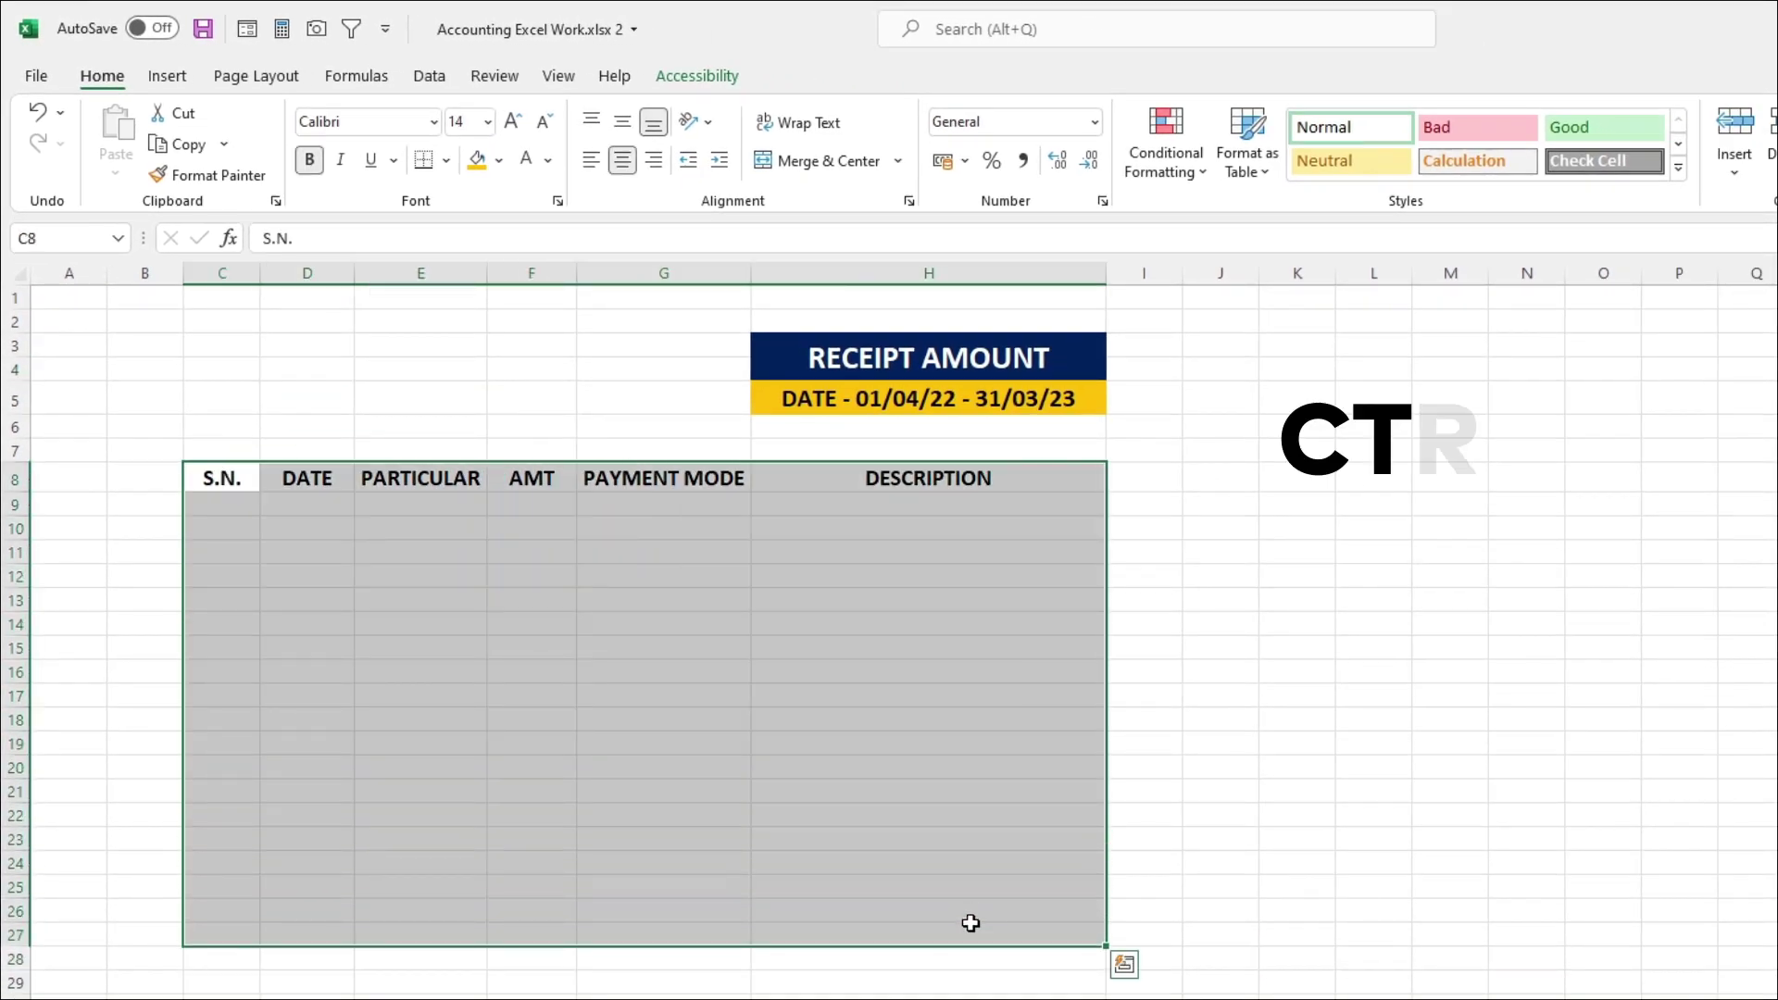
pyautogui.hotkey('ctrl', 't')
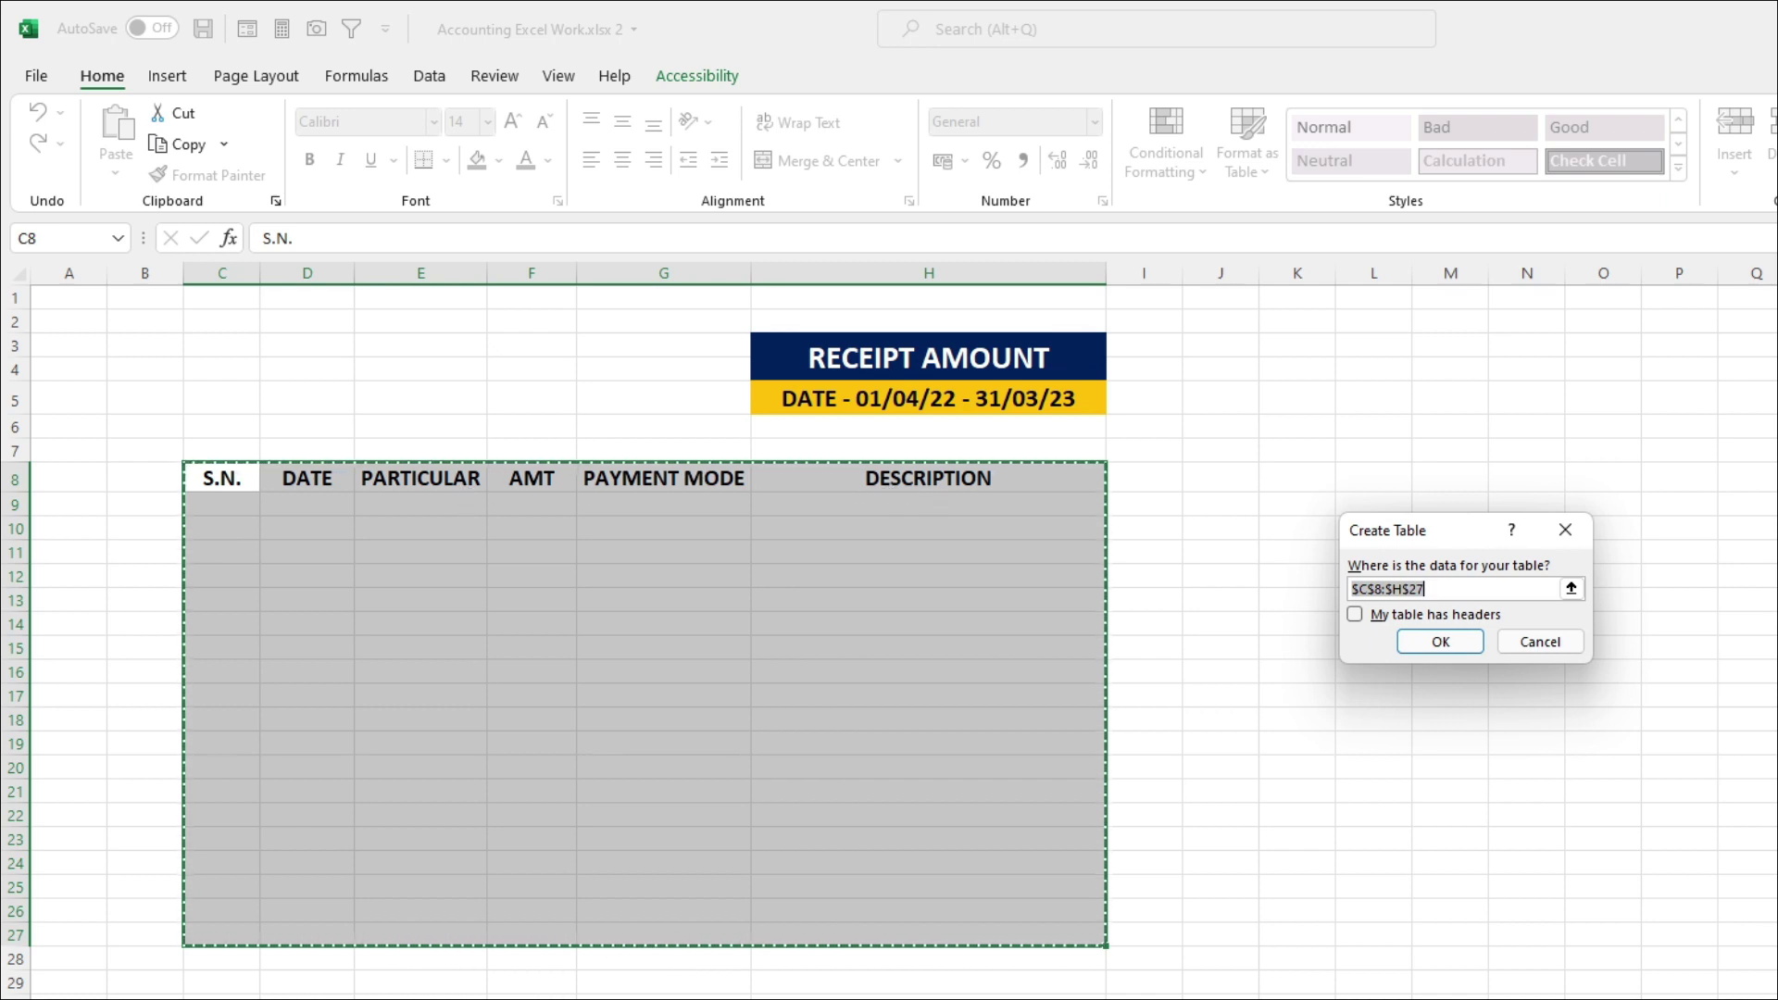
pyautogui.click(1359, 615)
pyautogui.click(1470, 652)
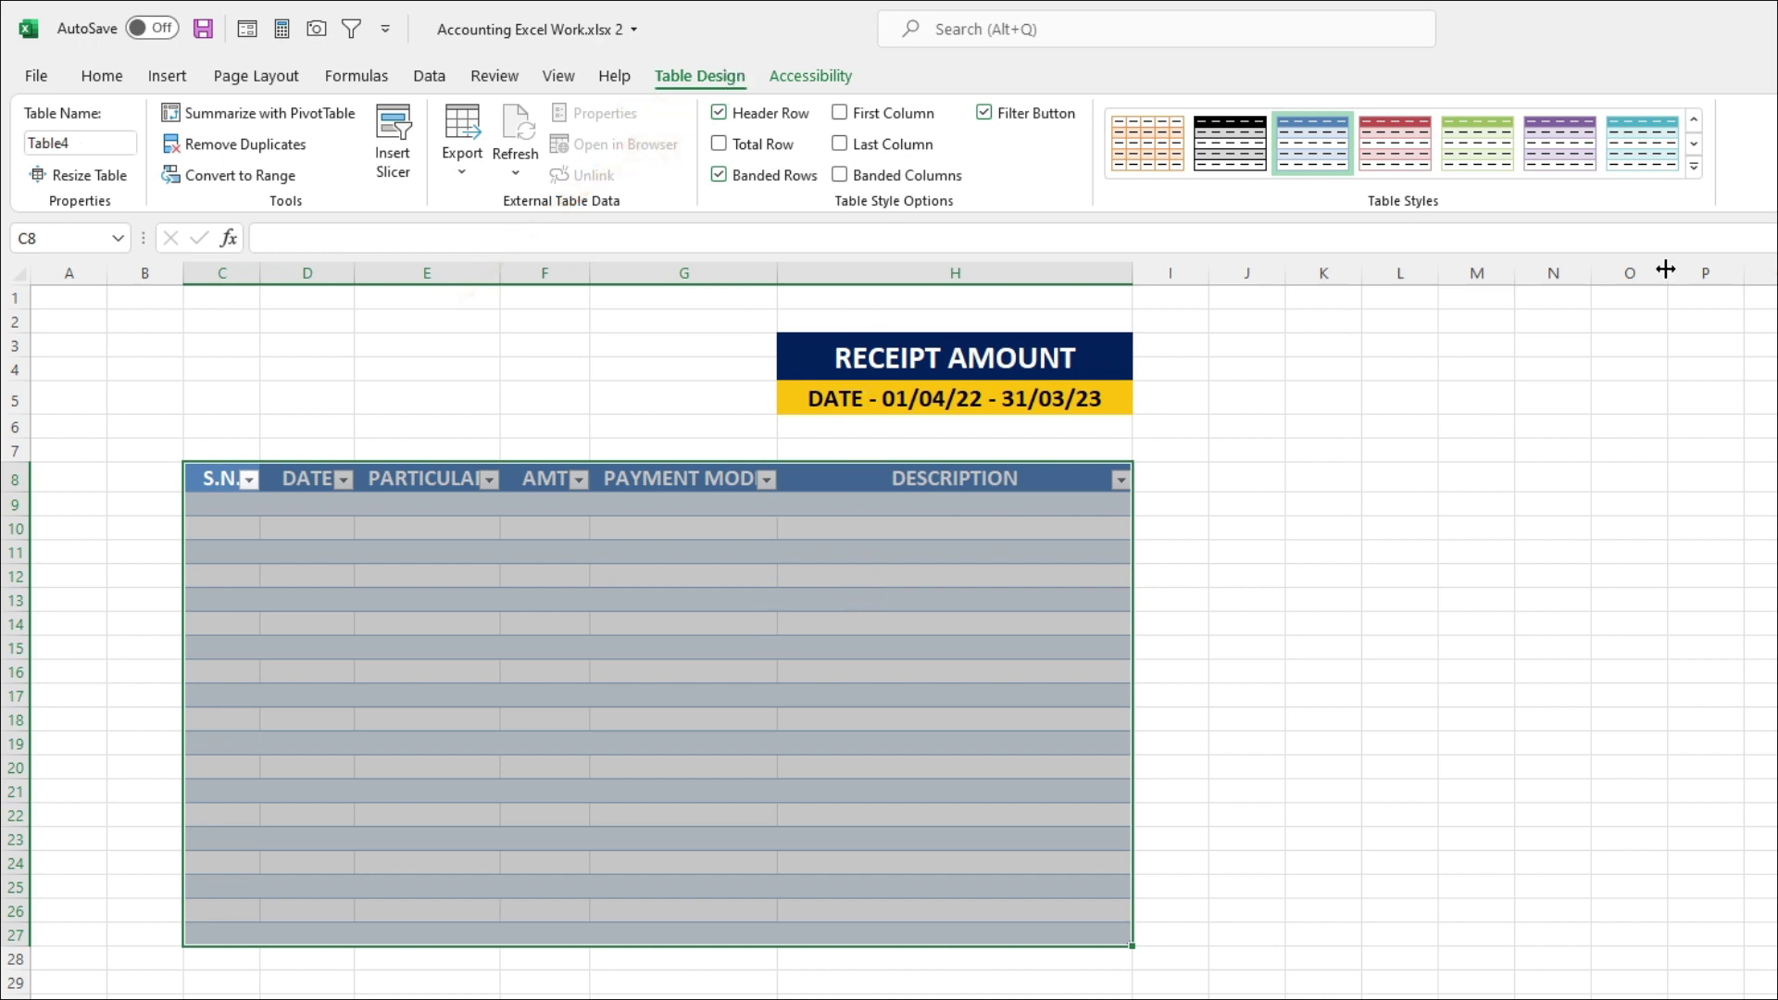
pyautogui.click(1694, 169)
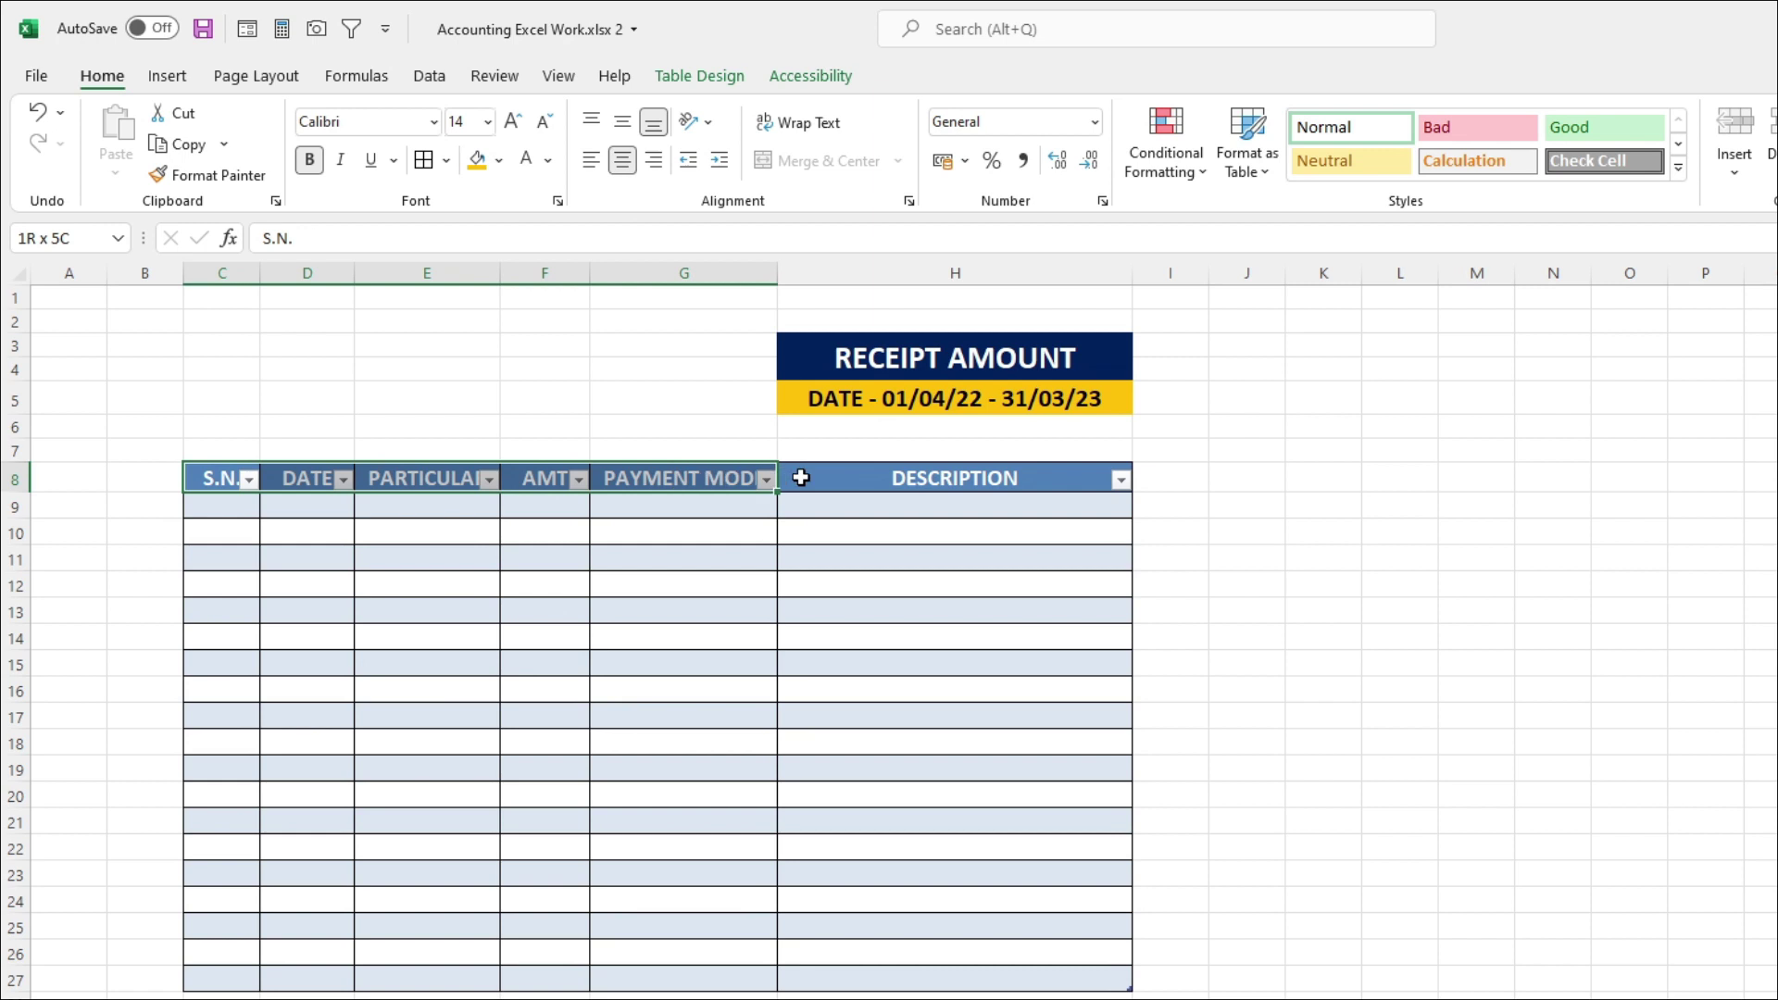
# Fill the header row dark navy and number the S.N. column 1–19 starting in C9
pyautogui.moveTo(212, 478); pyautogui.dragTo(1031, 475)
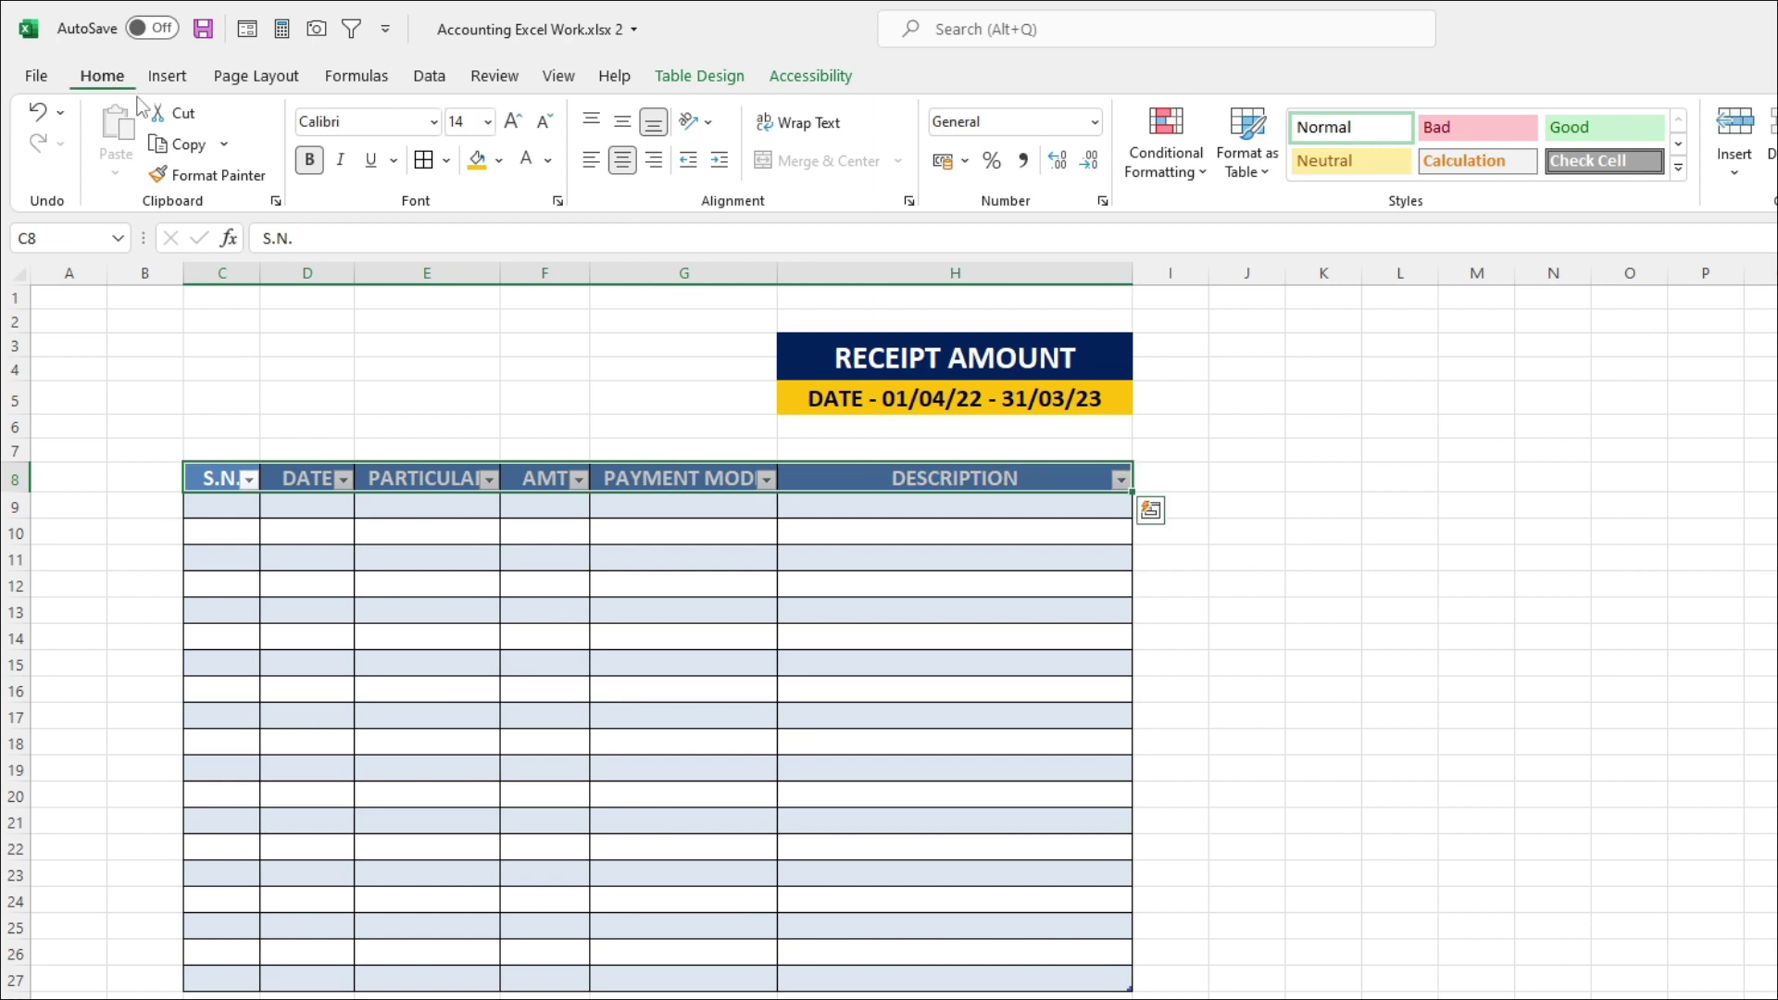
pyautogui.click(499, 160)
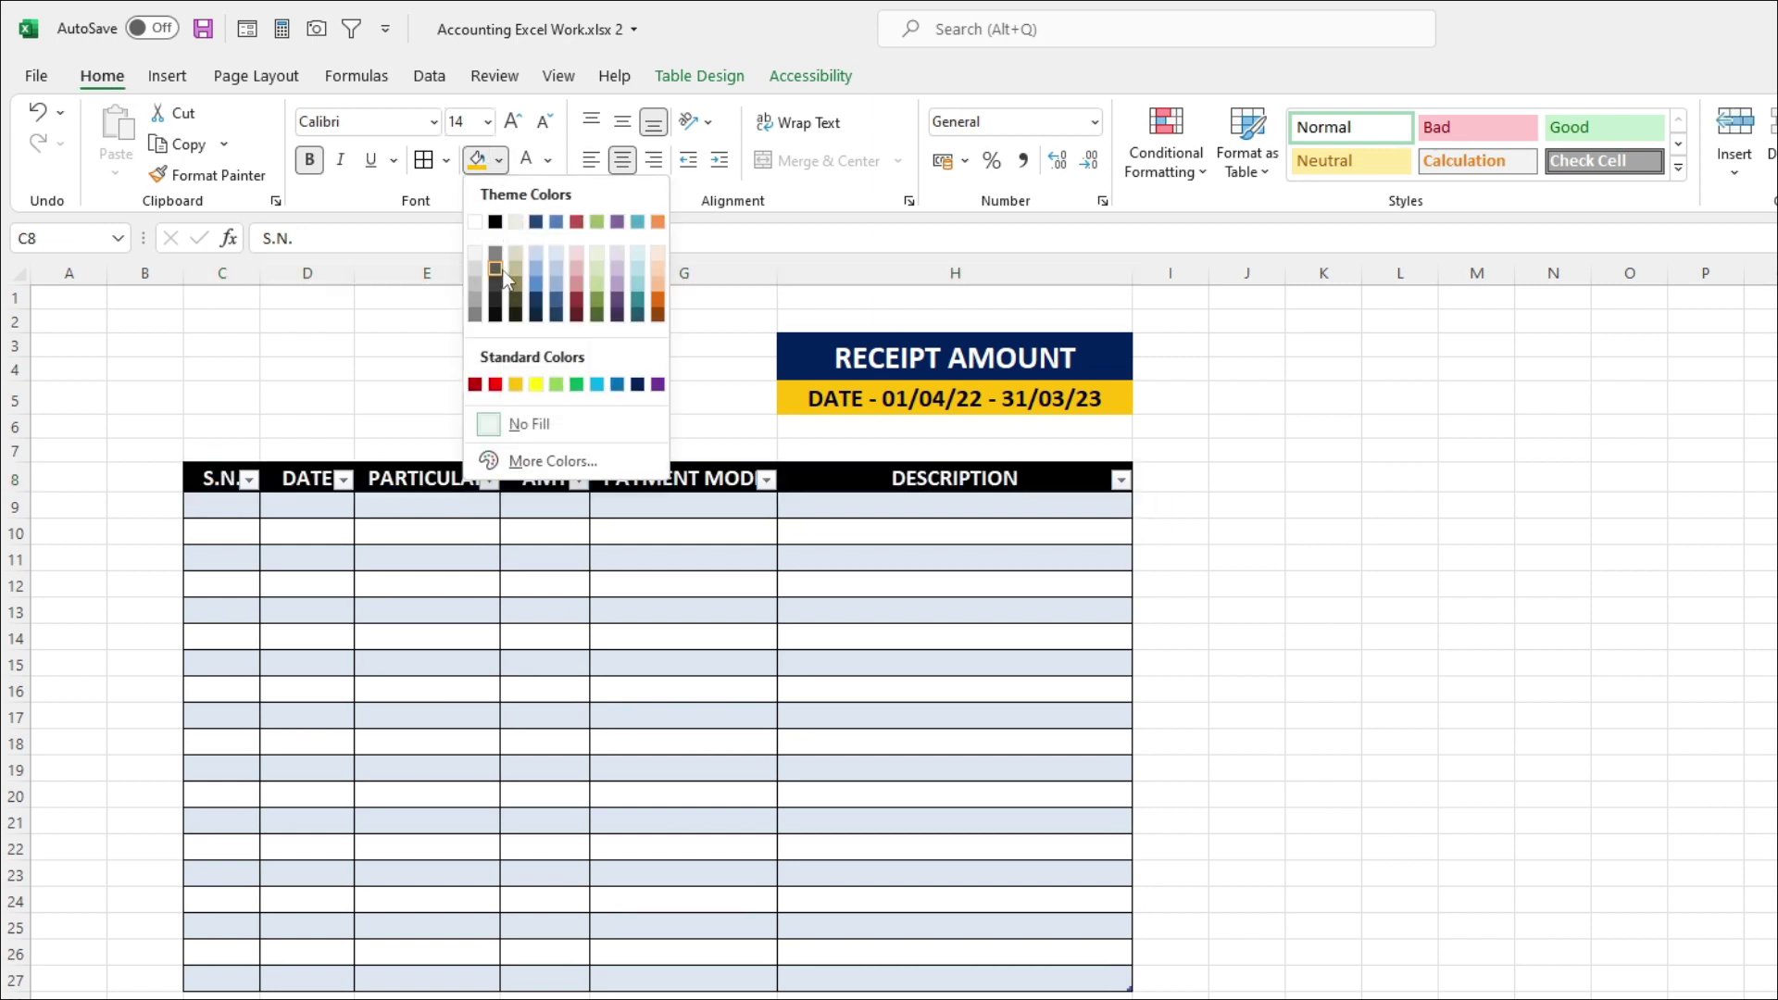
pyautogui.click(637, 384)
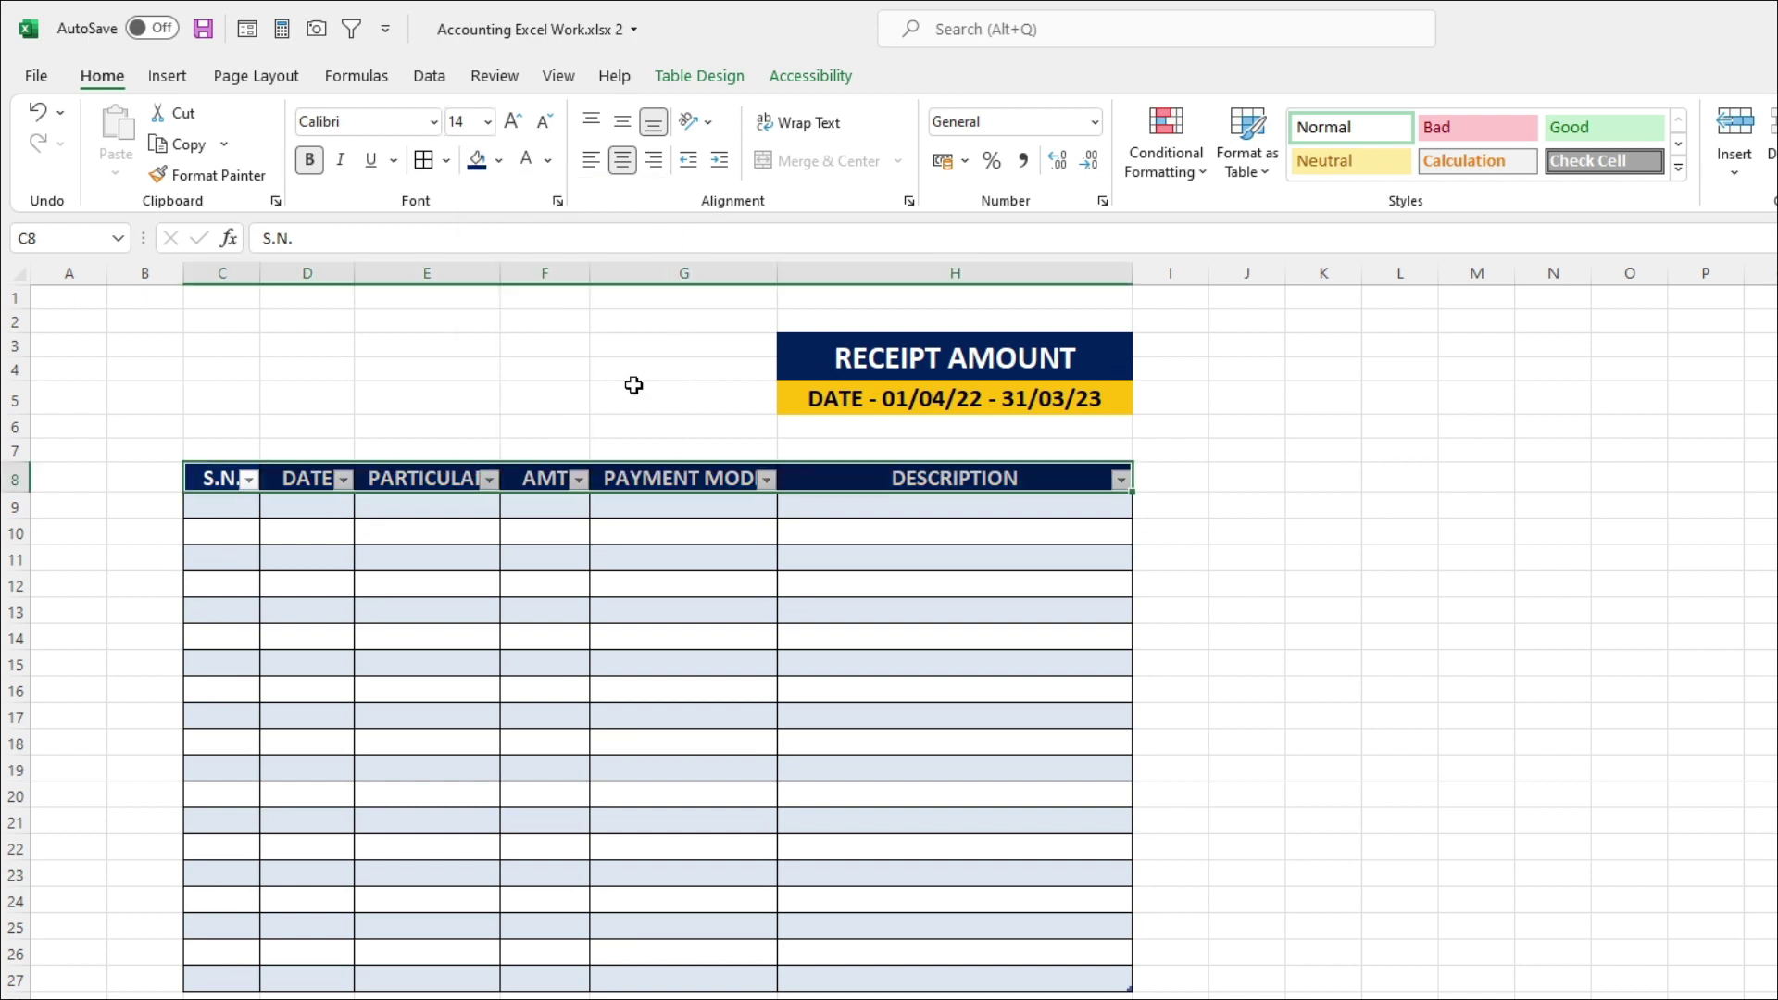
pyautogui.click(239, 505)
pyautogui.write('1')
pyautogui.hotkey('ctrl', 'Return')
pyautogui.doubleClick(260, 518)
# Enter the first record: date 06-05-2022, particular RENT, amount 12000
pyautogui.press('Right')
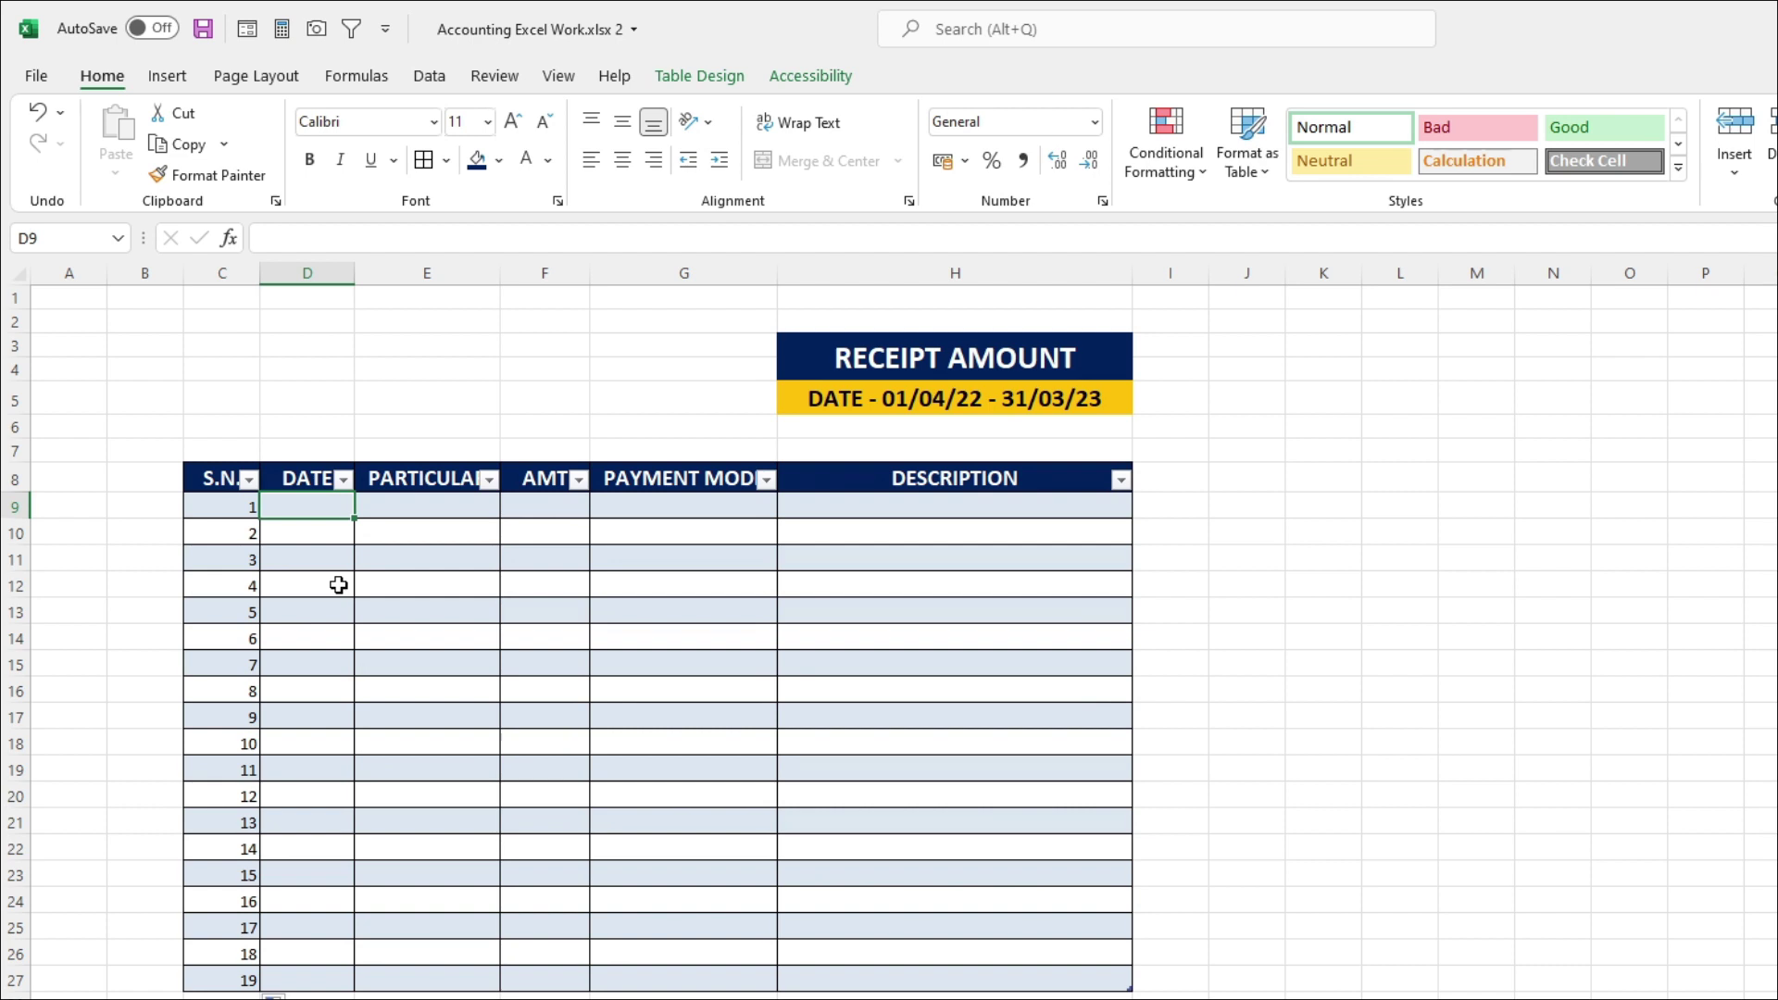
pyautogui.write('06')
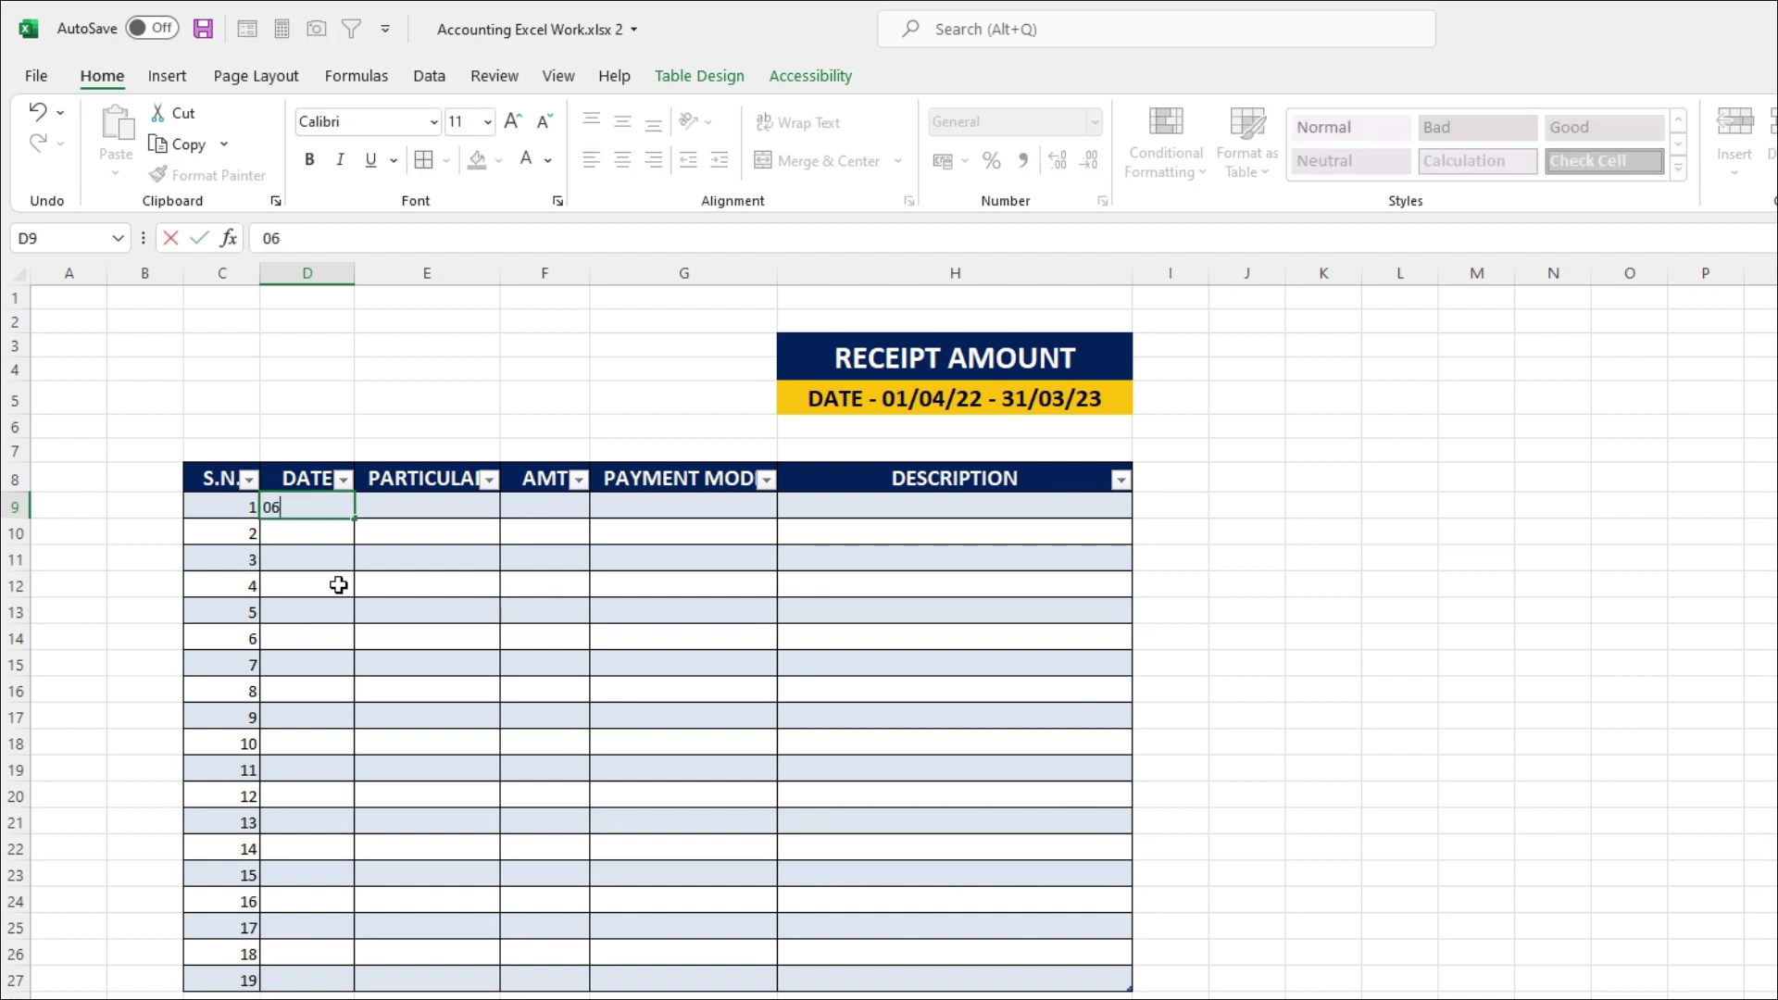
pyautogui.write('/005/22')
pyautogui.press('Tab')
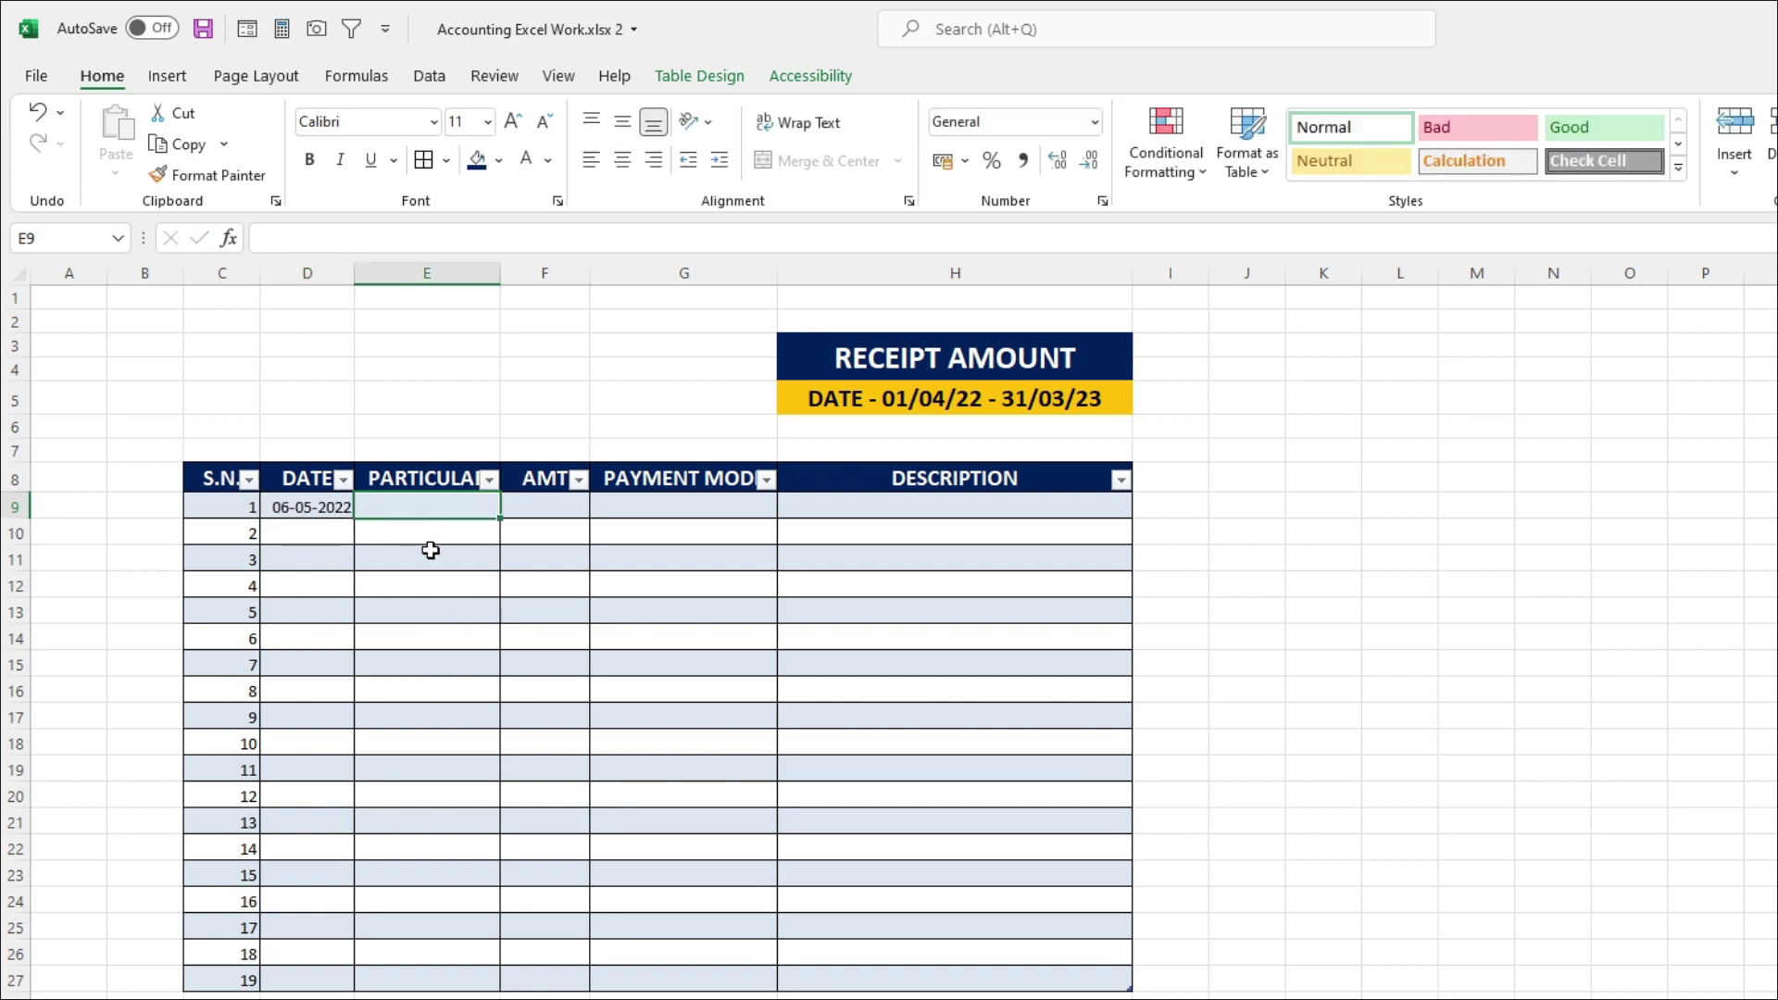
pyautogui.write('RENT')
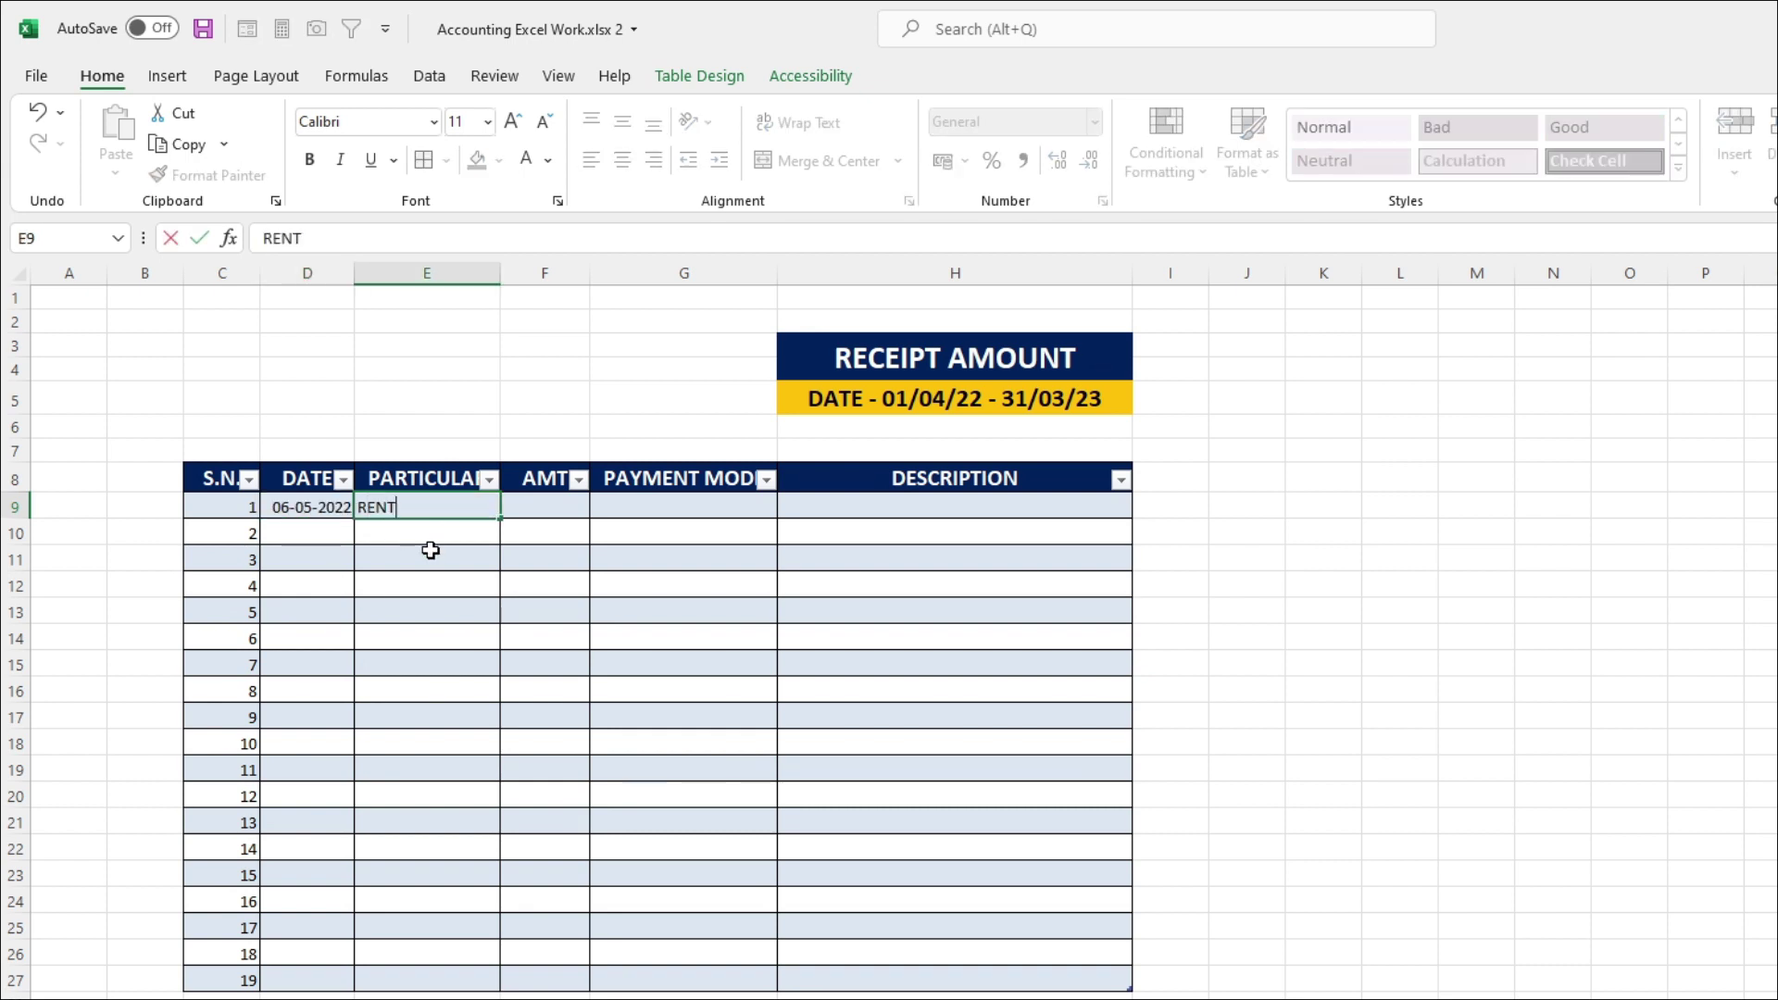
pyautogui.press('Tab')
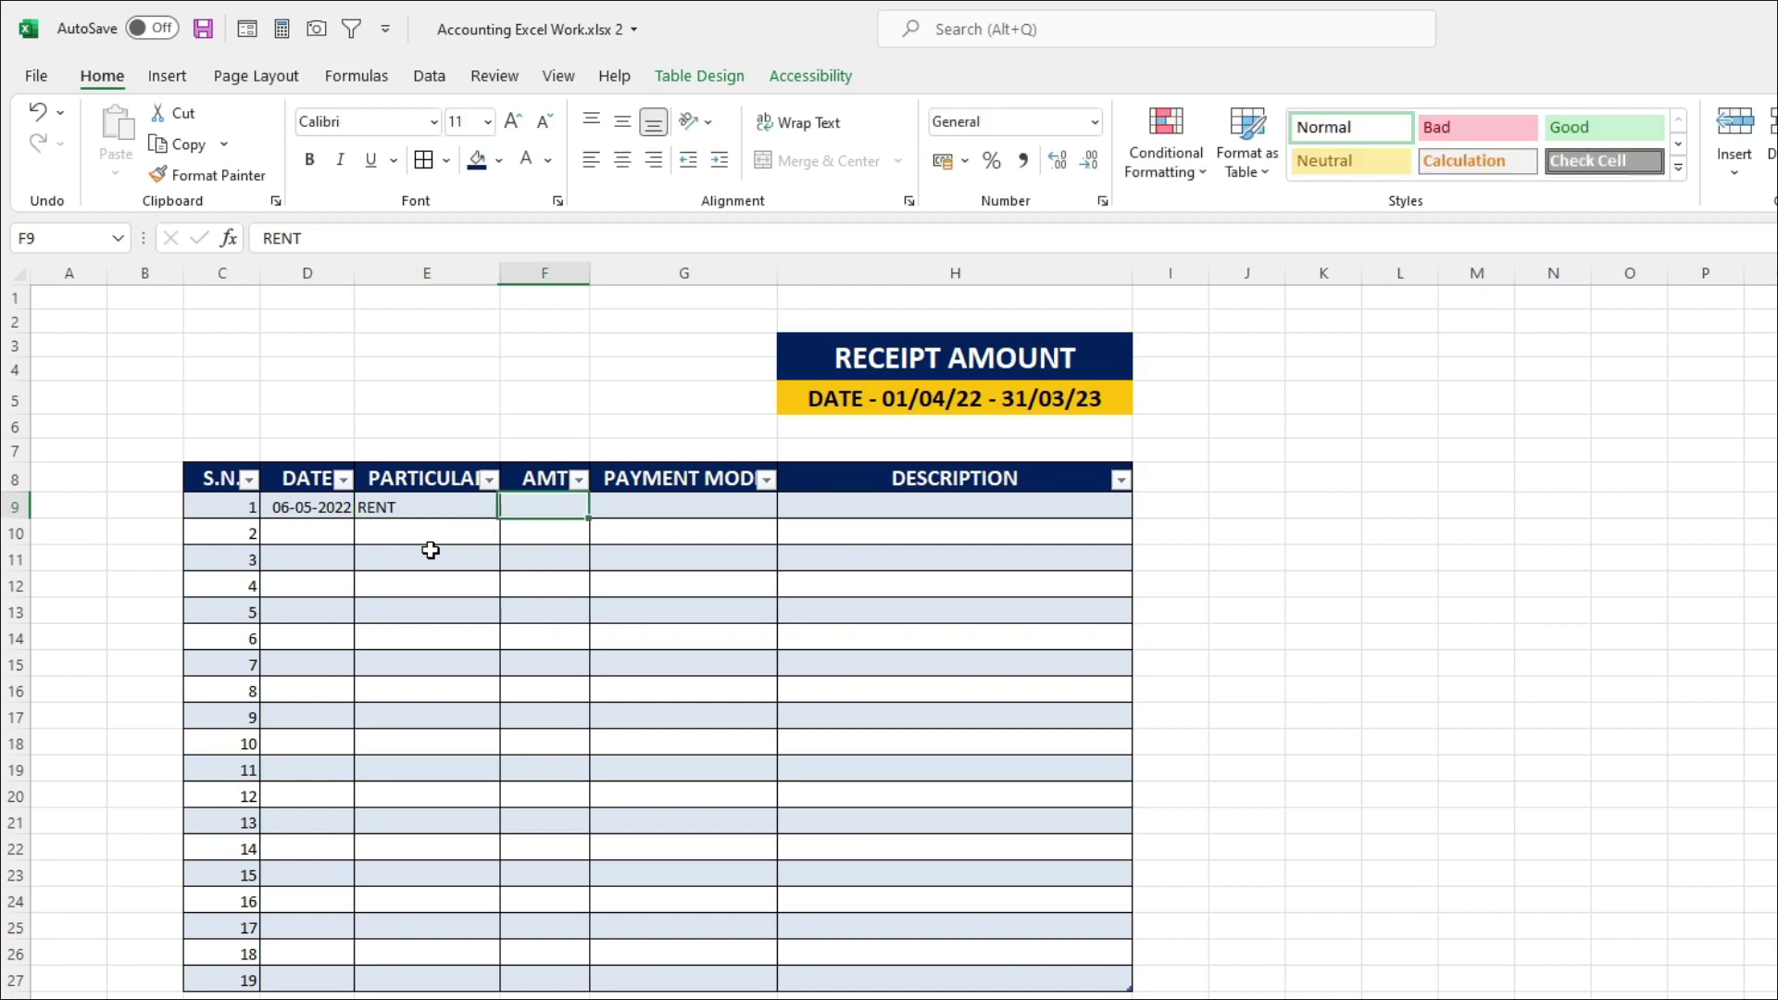
pyautogui.write('12000')
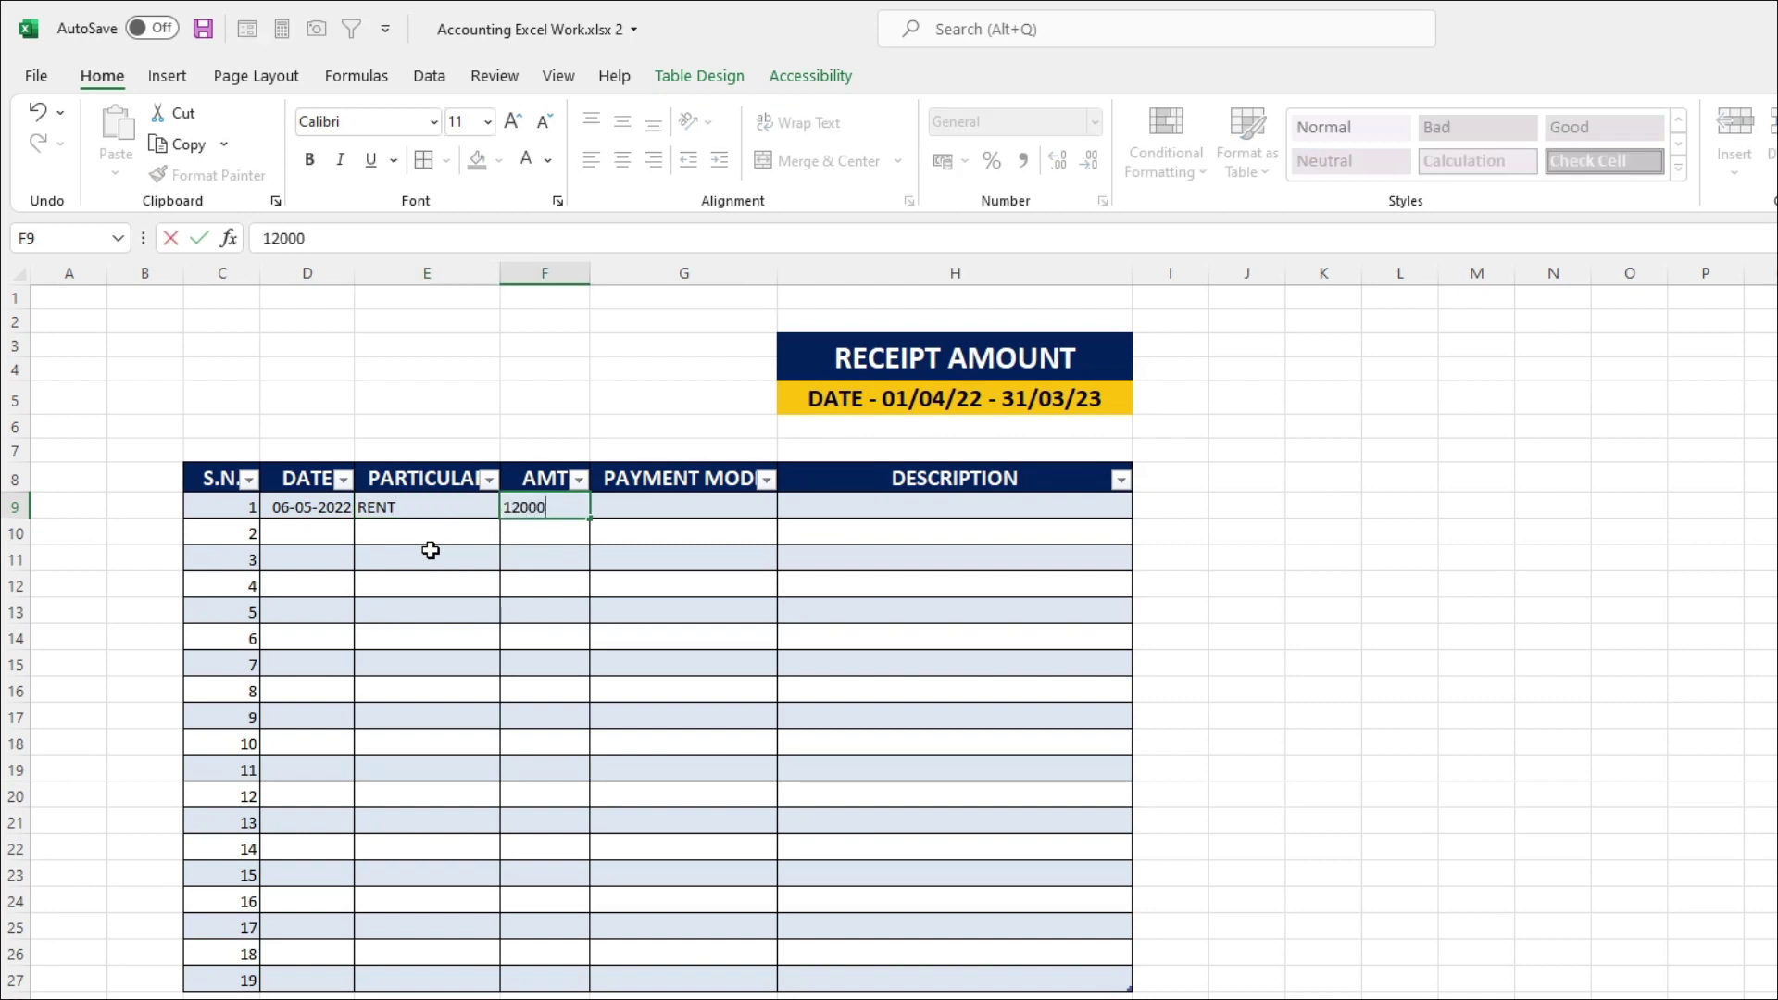
pyautogui.press('Tab')
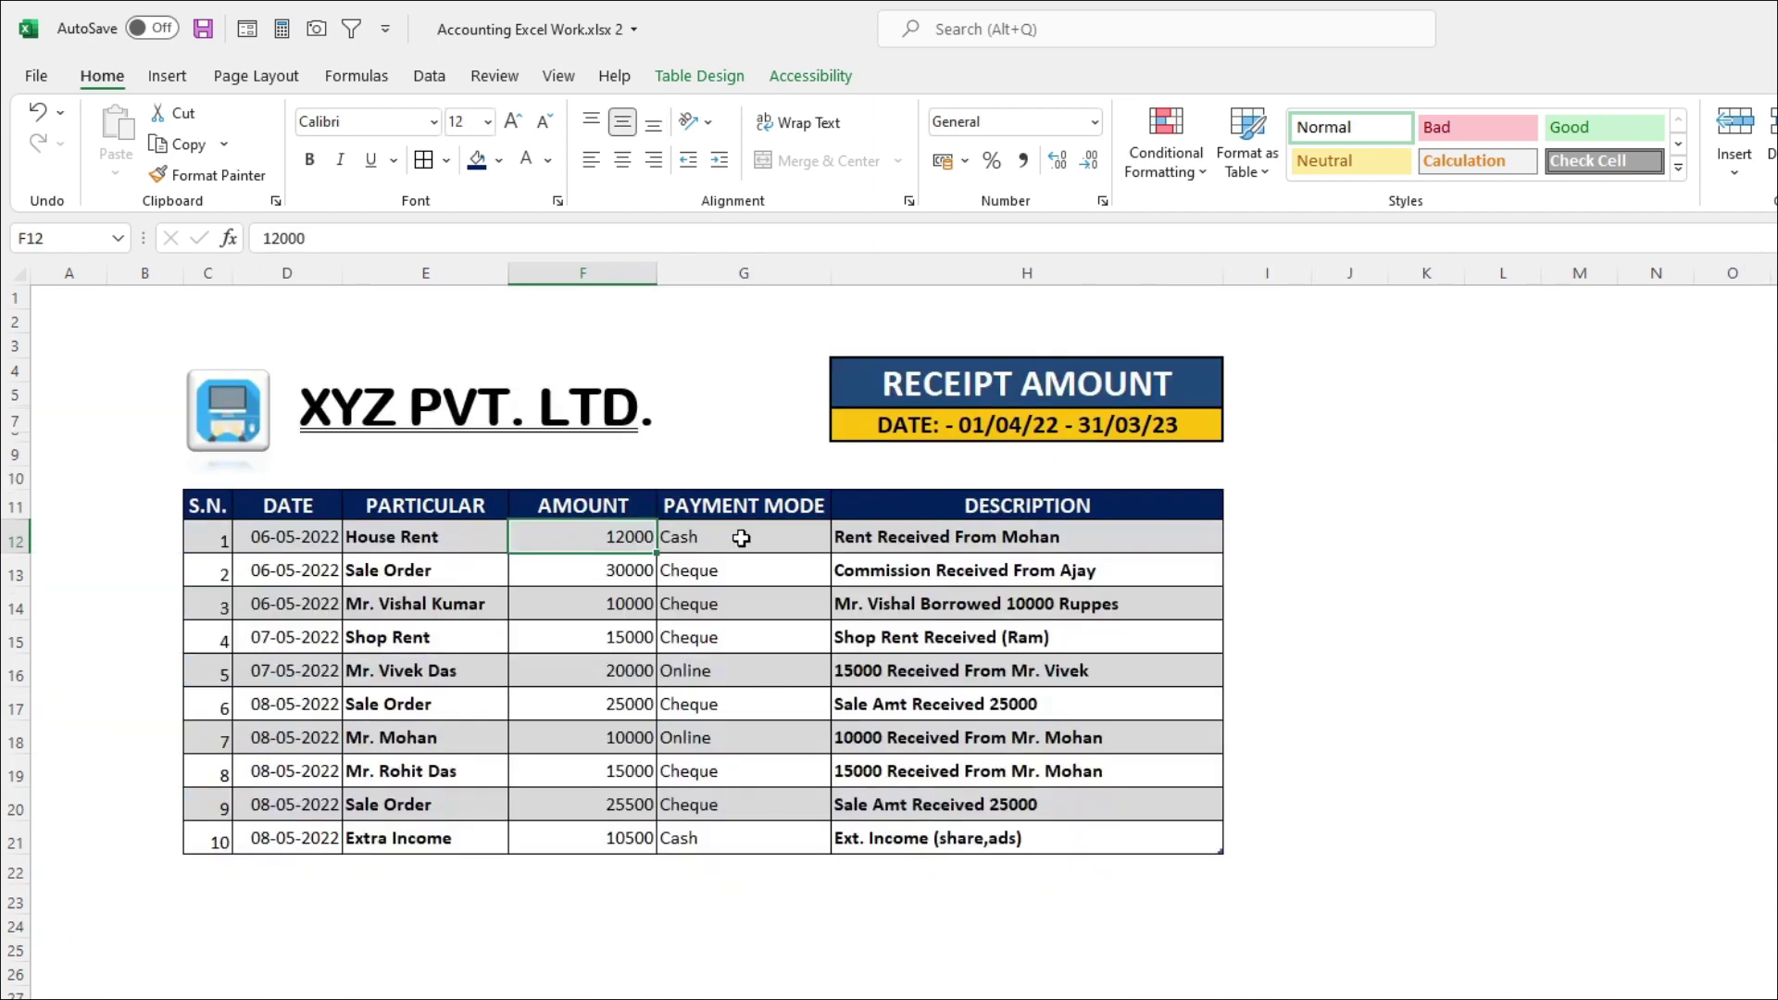
# Start the payment-mode list in column O with Cash and Cheque in O11 and O12
pyautogui.click(741, 539)
pyautogui.click(841, 540)
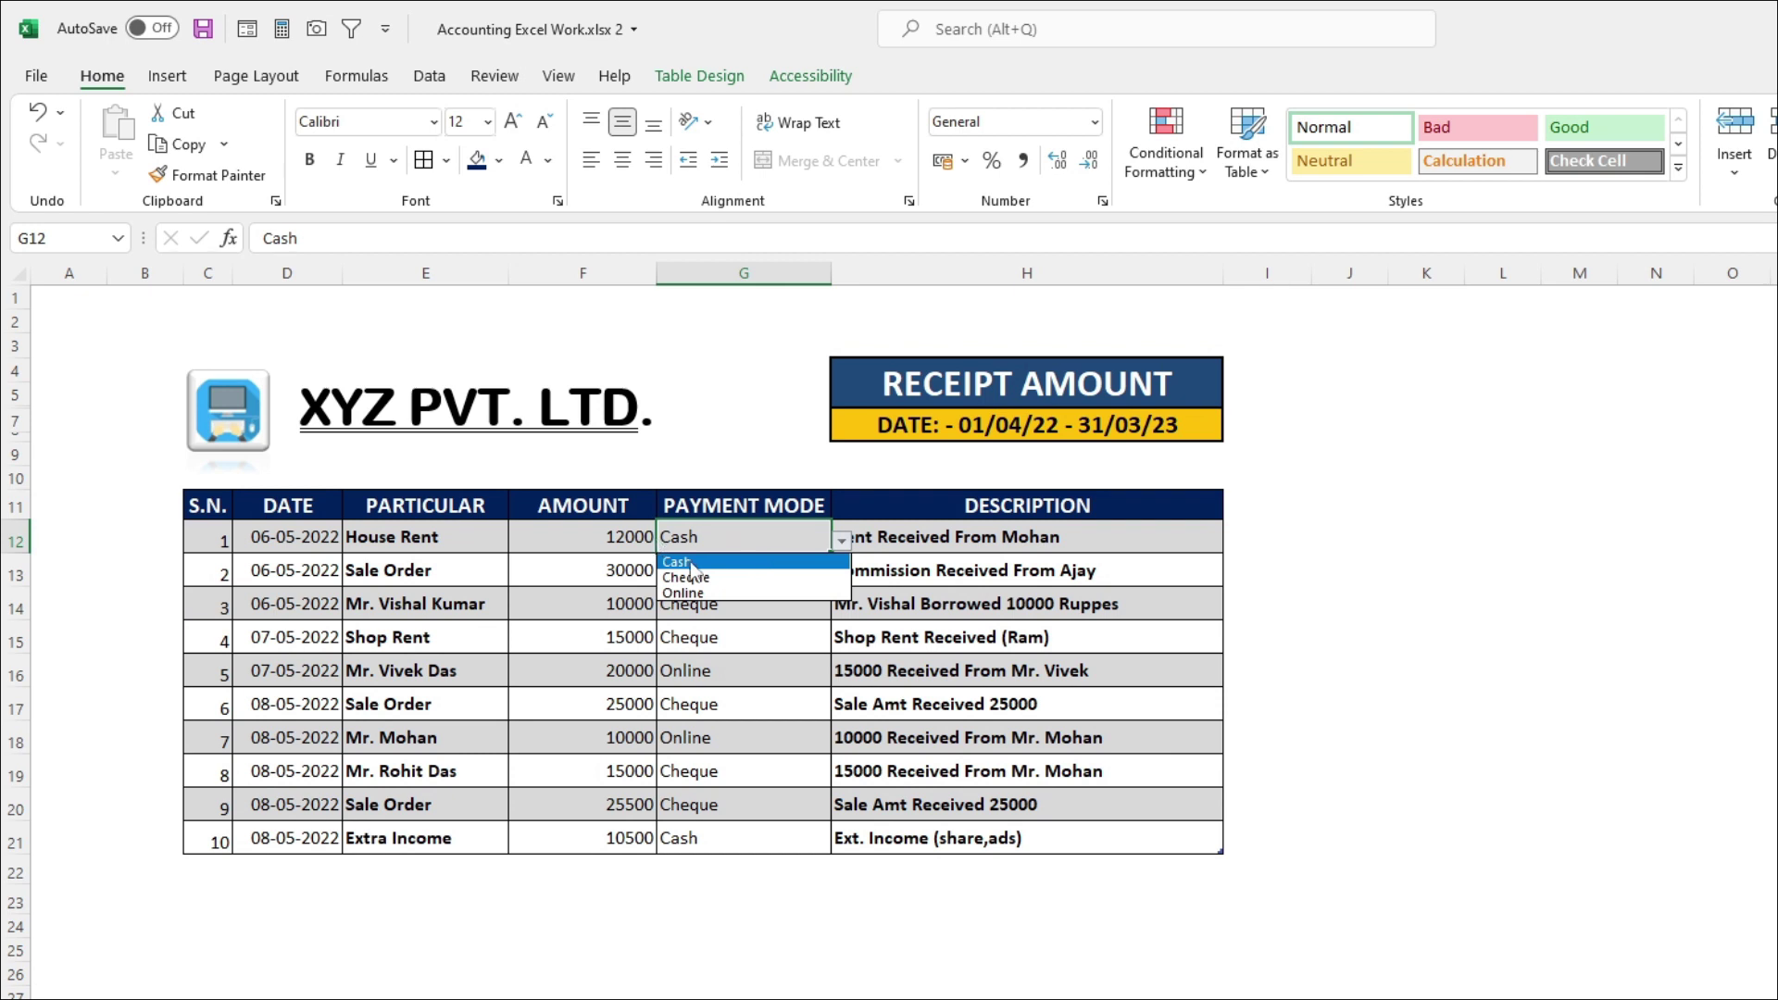
pyautogui.click(690, 562)
pyautogui.click(841, 539)
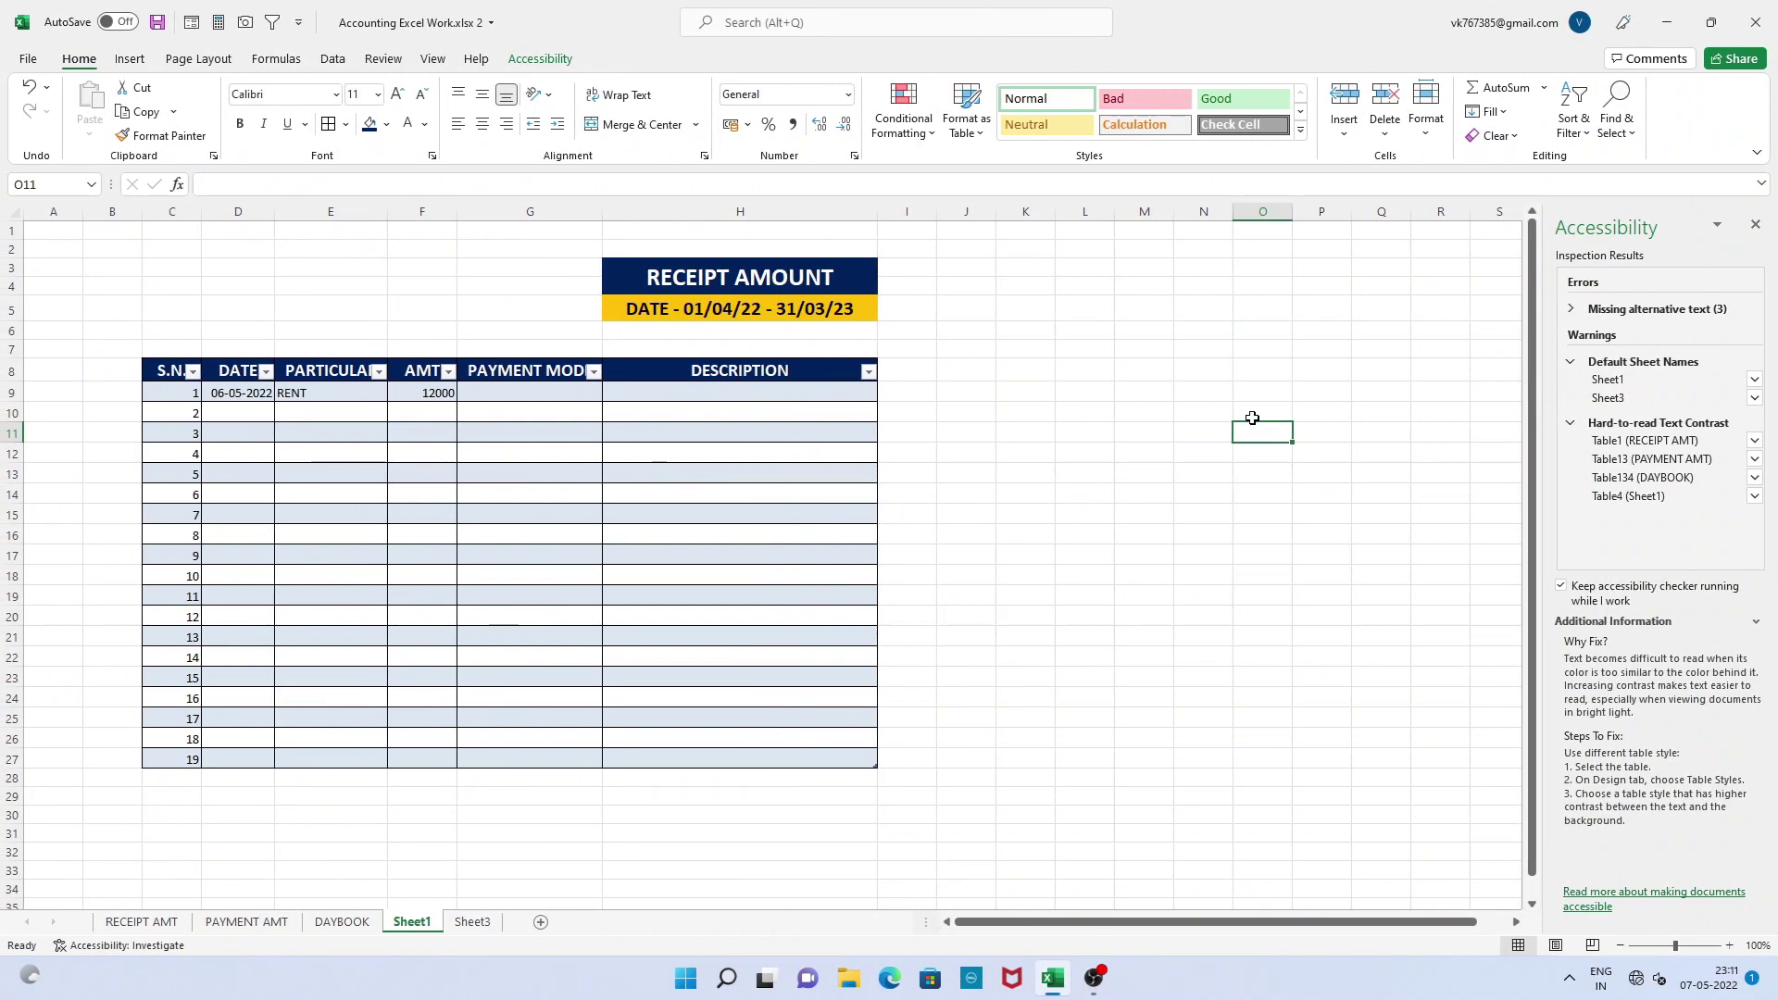
pyautogui.write('Cash')
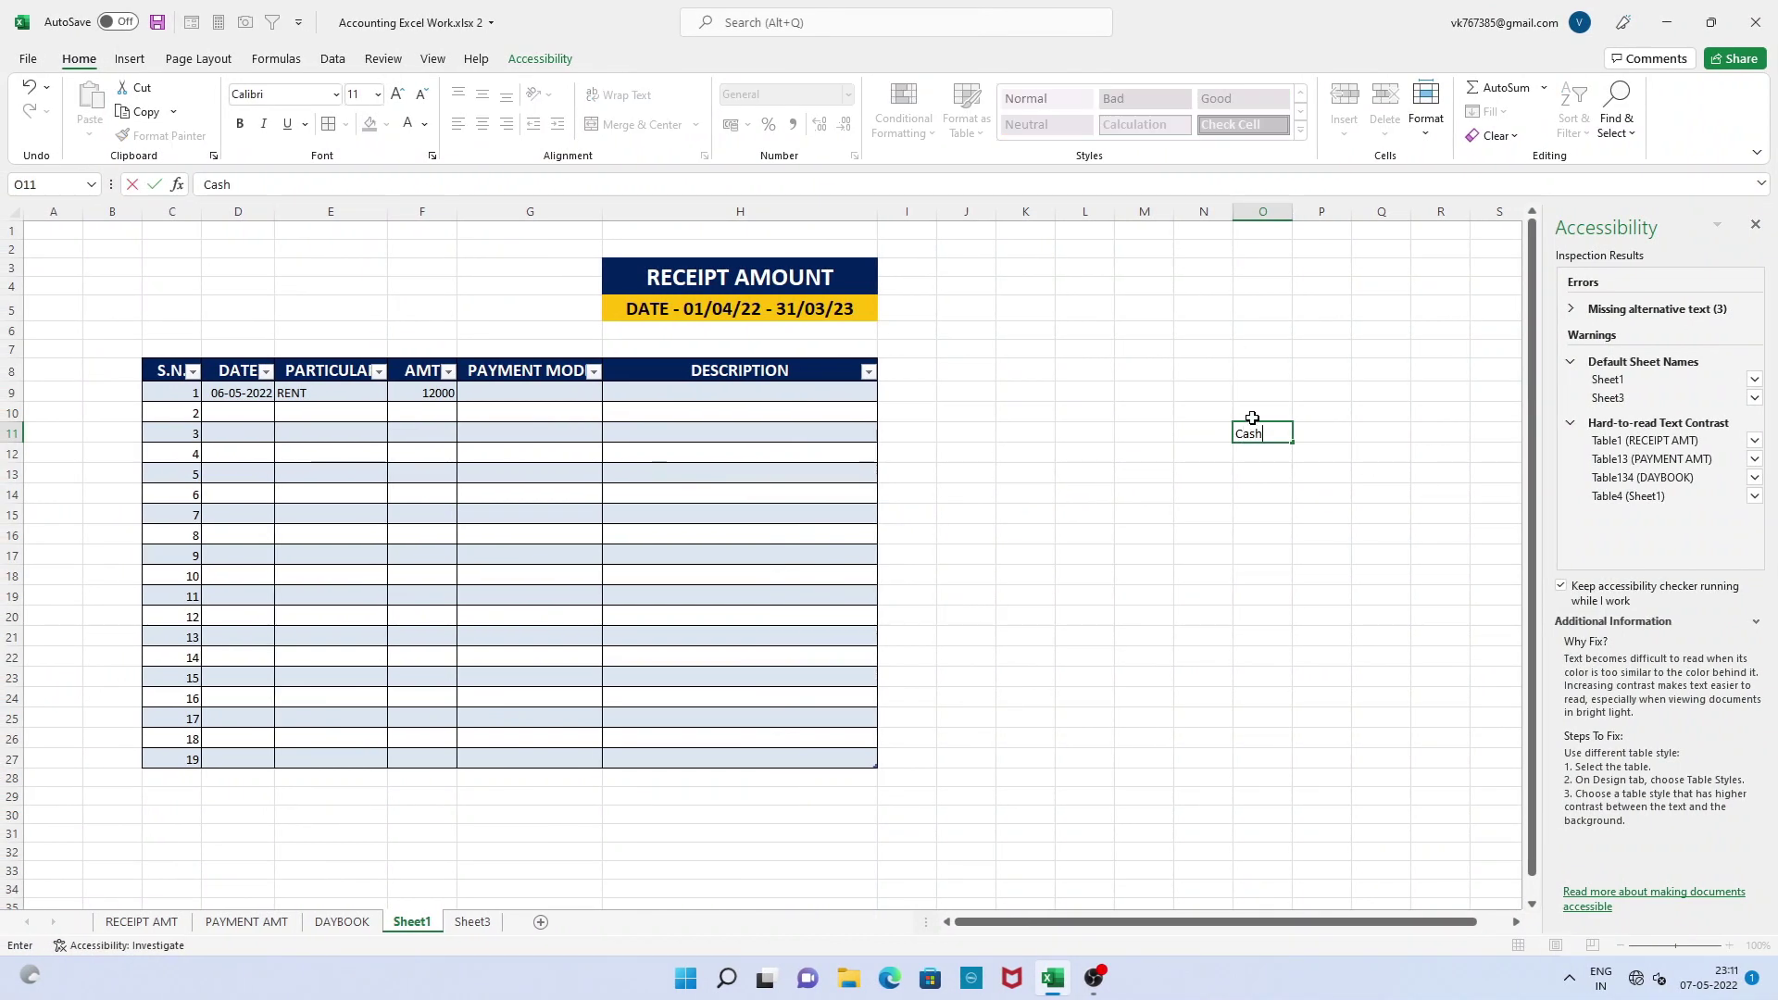
pyautogui.press('Return')
pyautogui.write('Cheque')
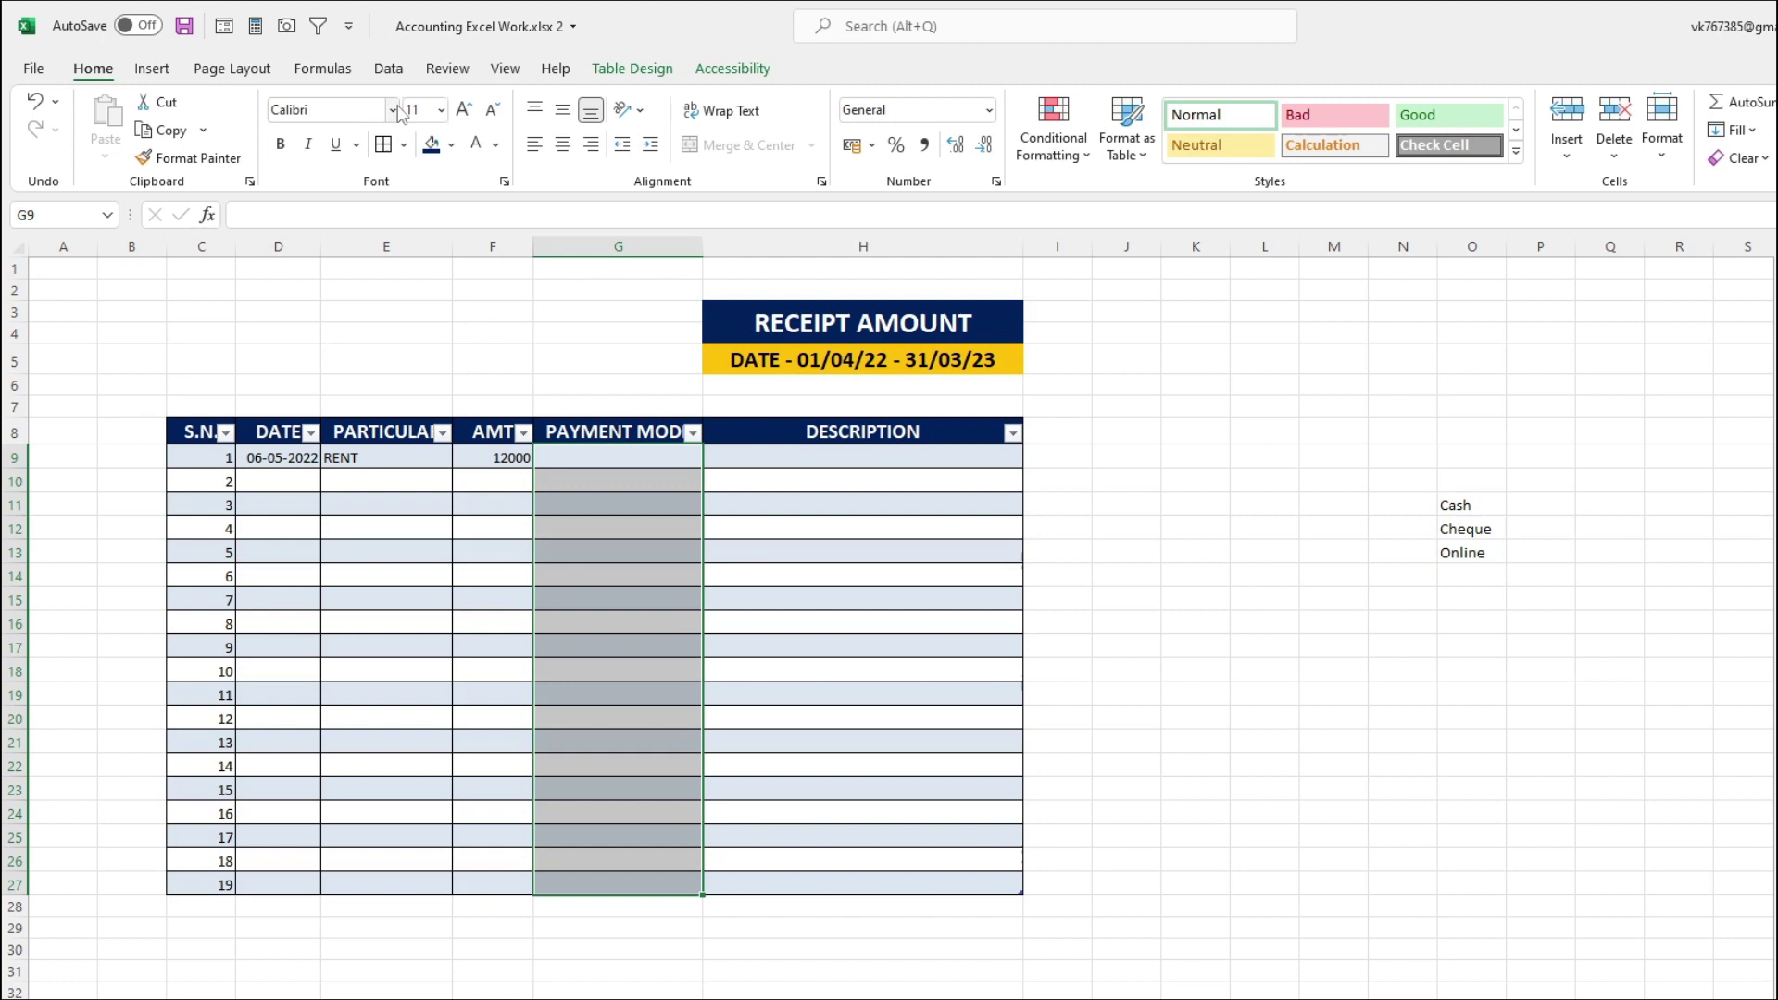
# Add a Data Validation list to the PAYMENT MODE column sourced from $O$11:$O$13
pyautogui.click(389, 69)
pyautogui.click(1100, 146)
pyautogui.click(1141, 190)
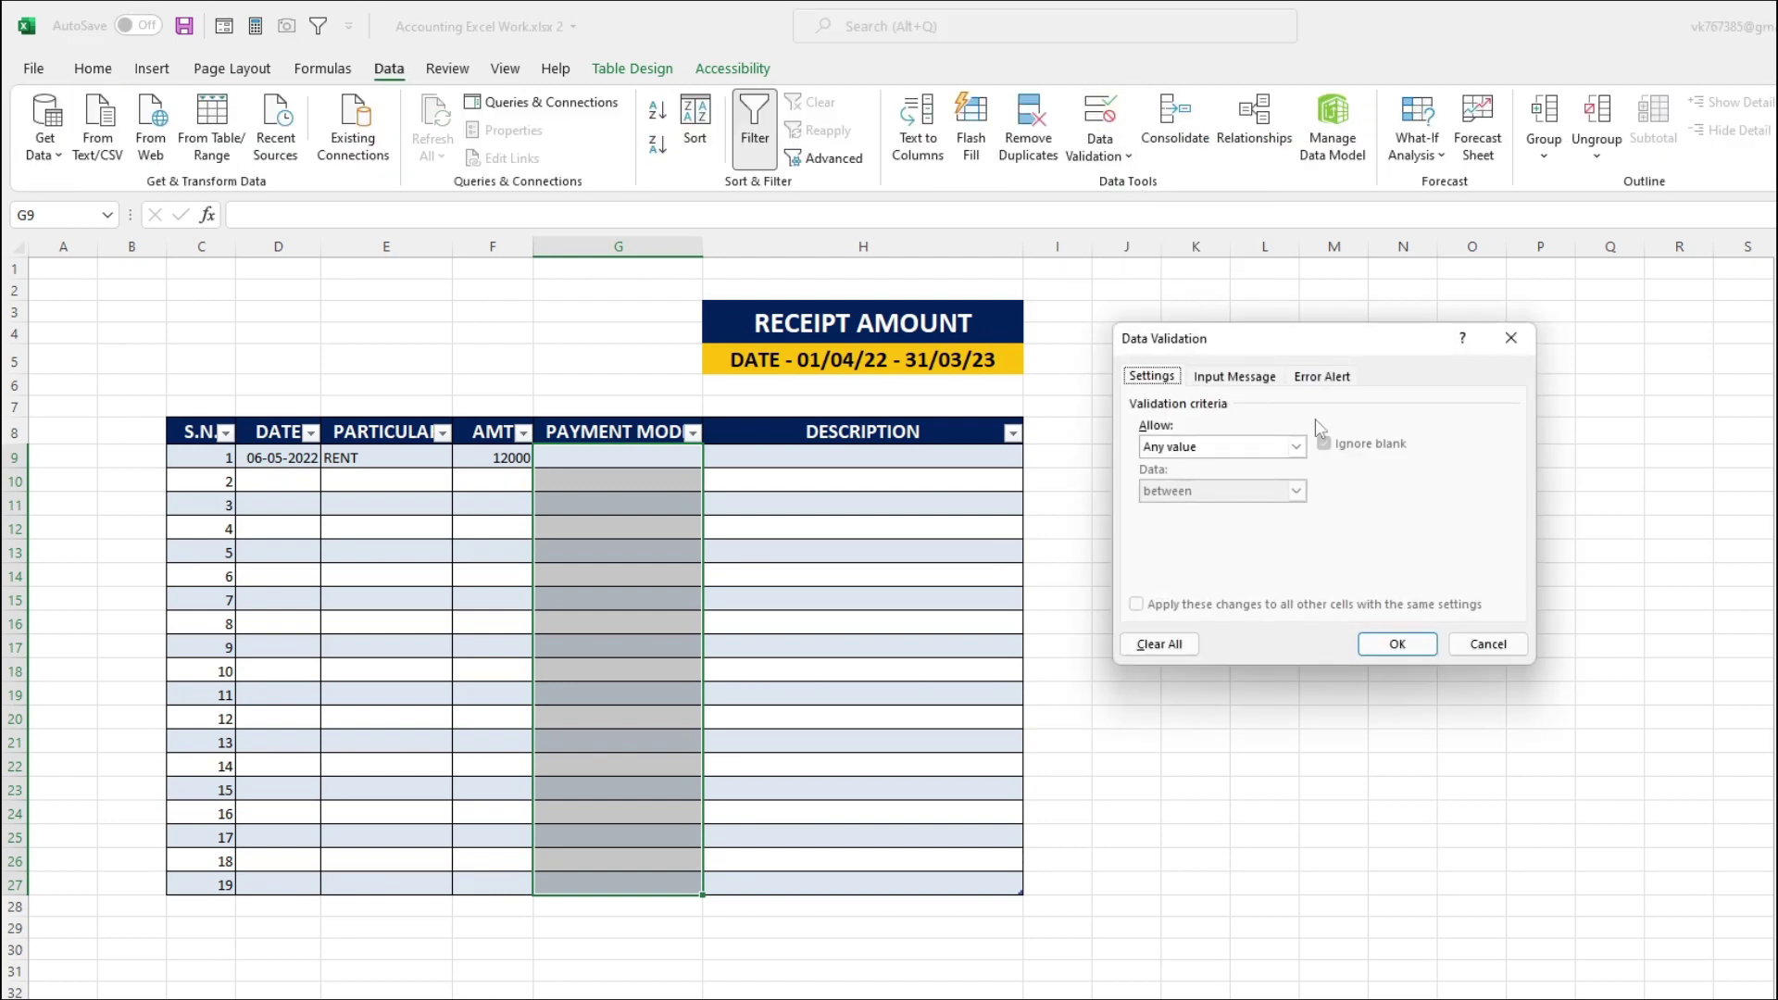
pyautogui.click(1295, 446)
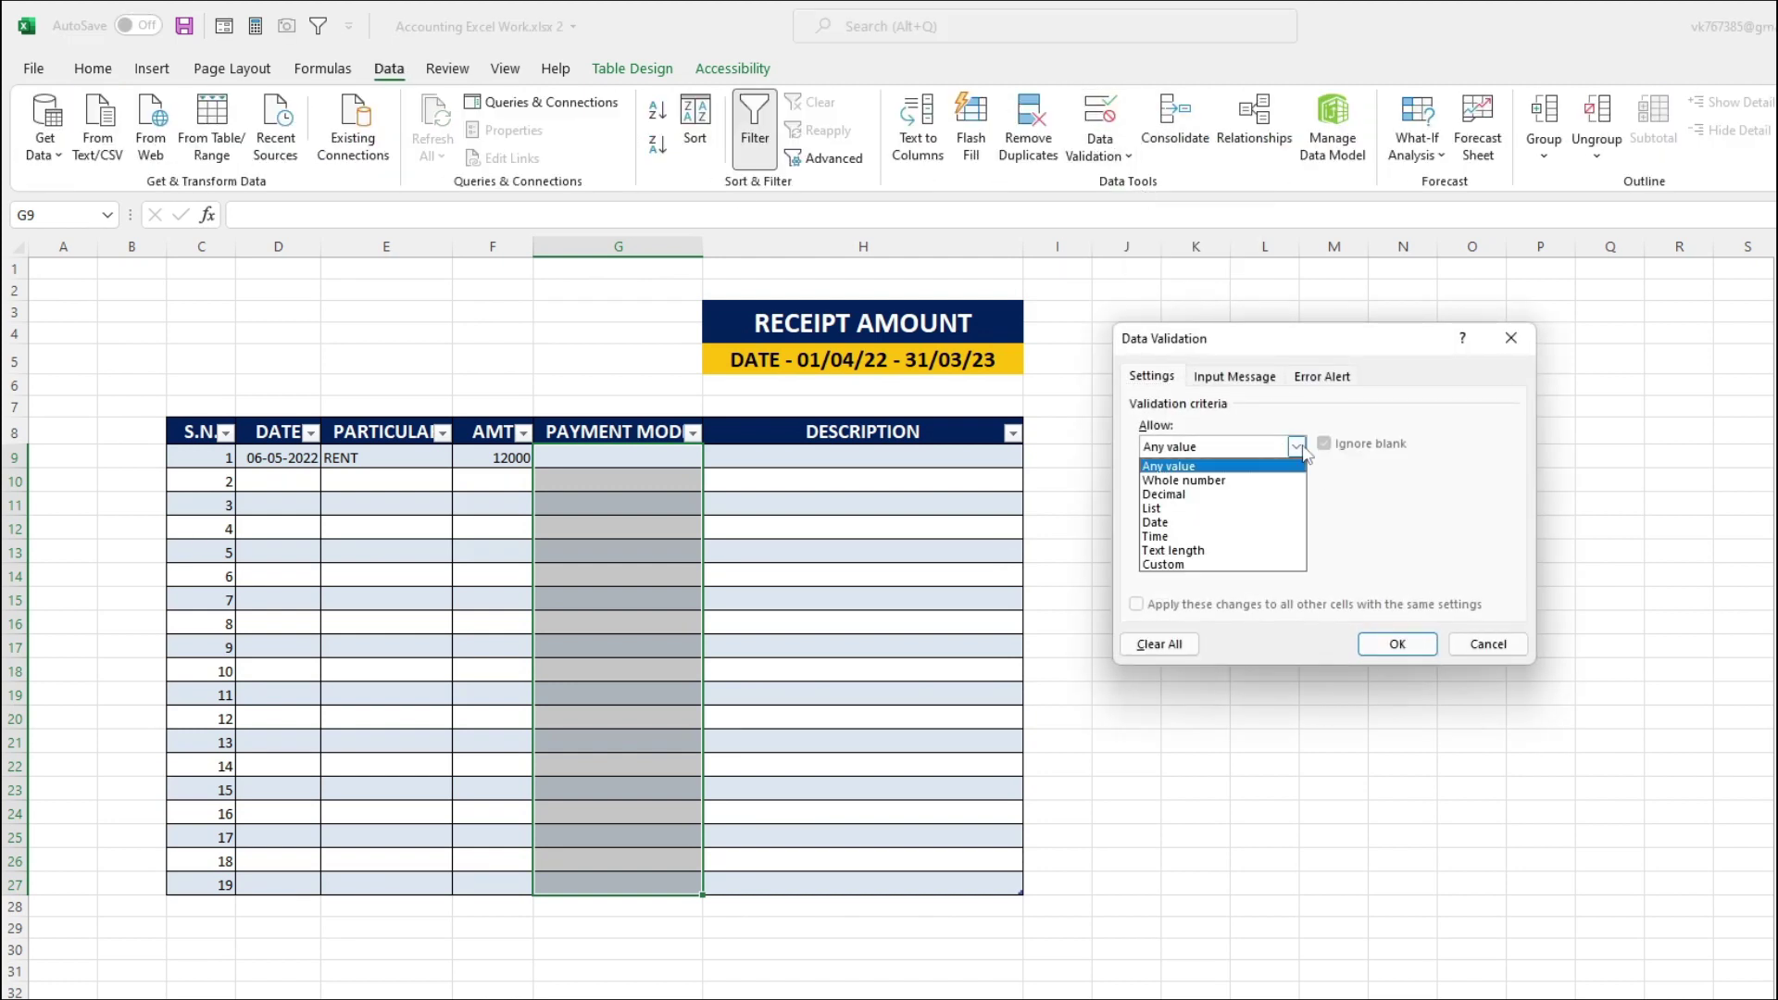
pyautogui.click(1166, 521)
pyautogui.click(1174, 535)
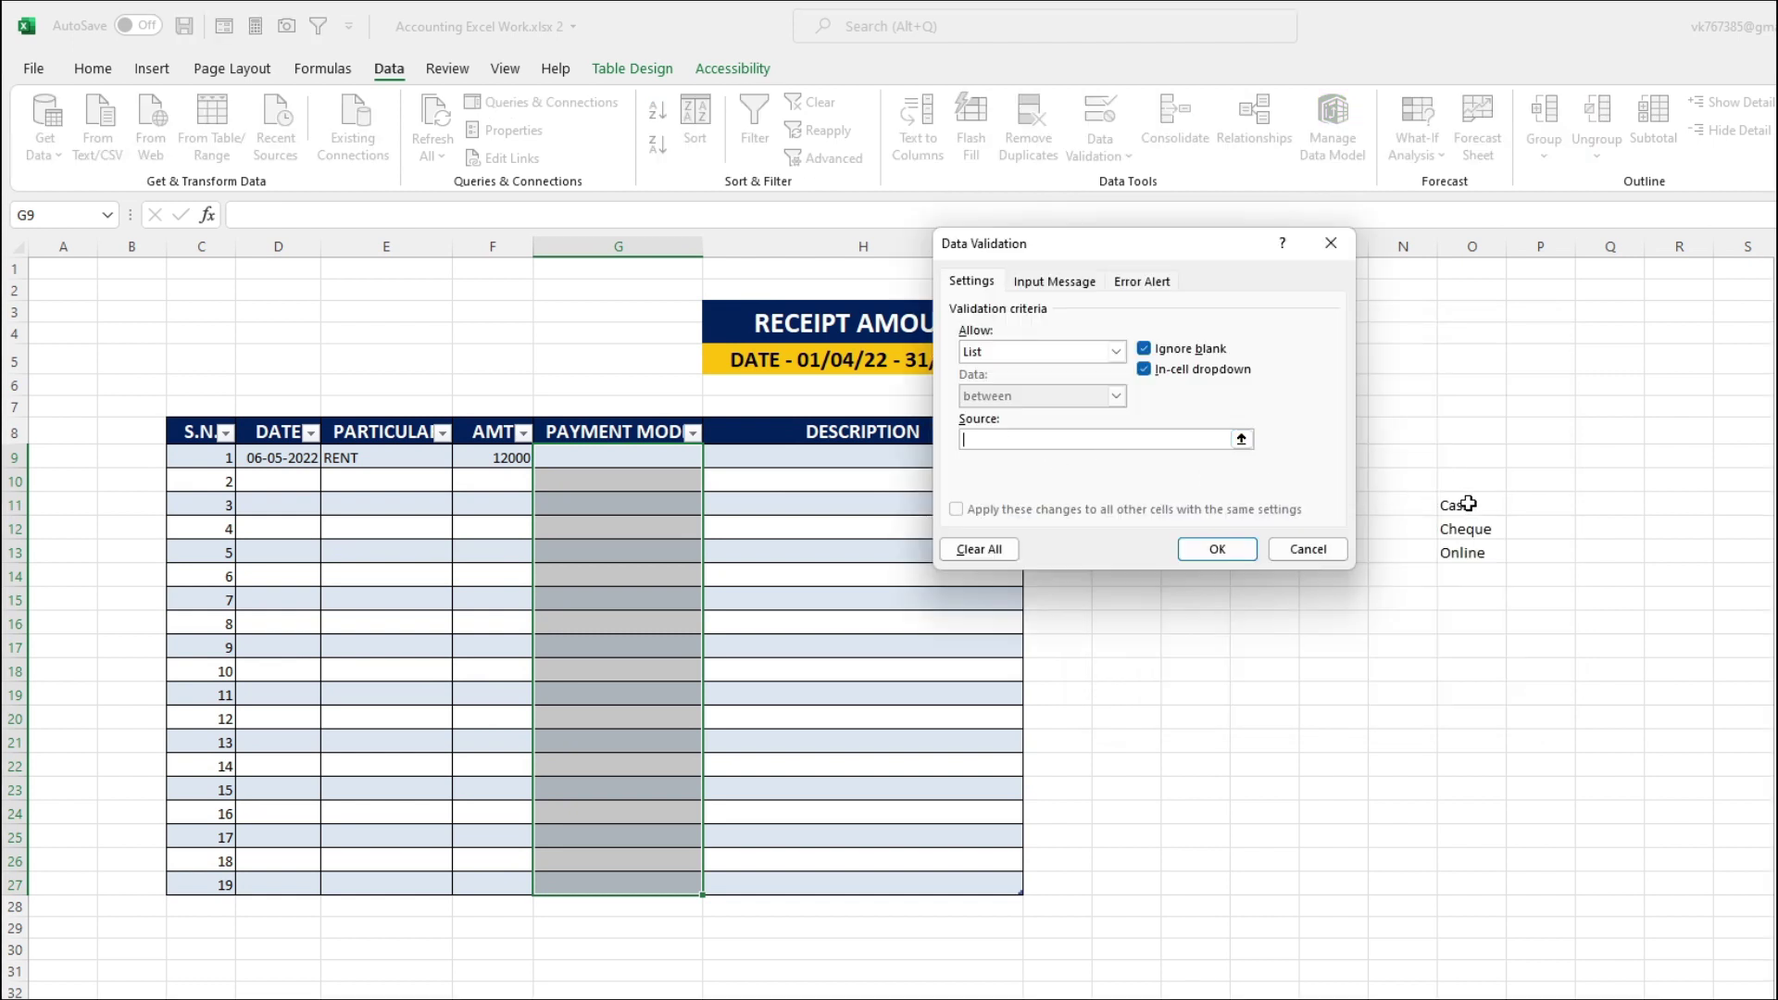
pyautogui.moveTo(1468, 505); pyautogui.dragTo(1467, 556)
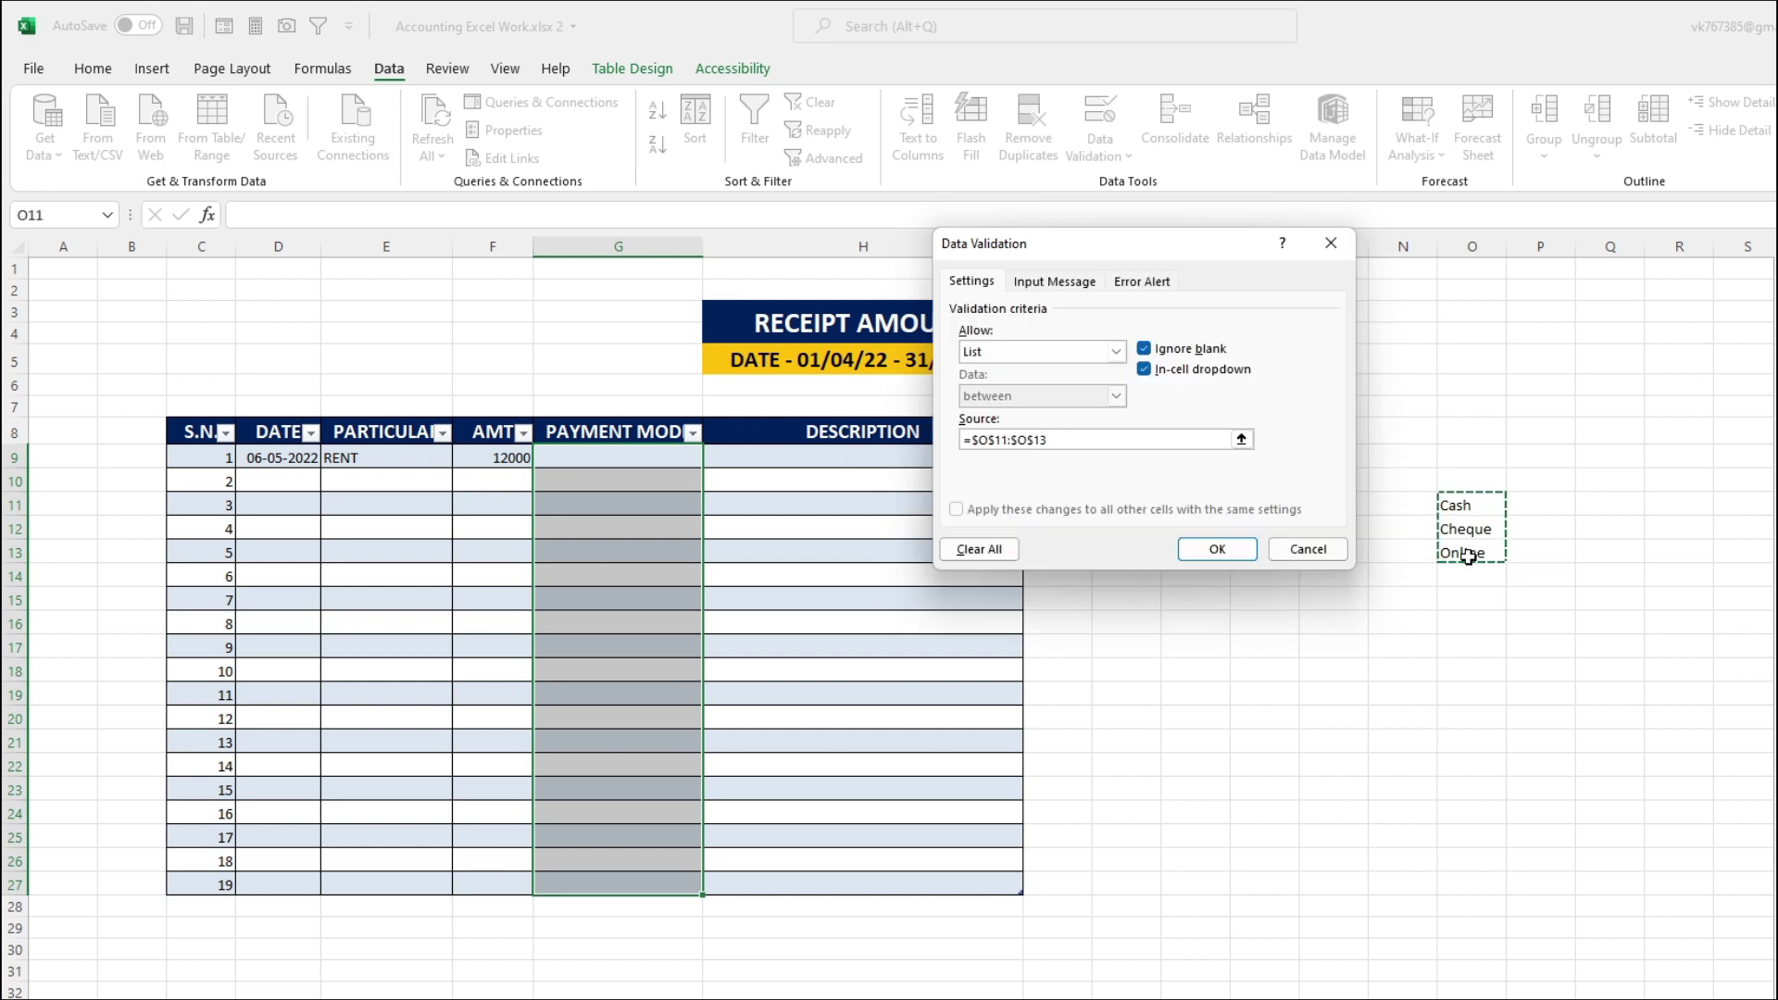
pyautogui.click(1242, 552)
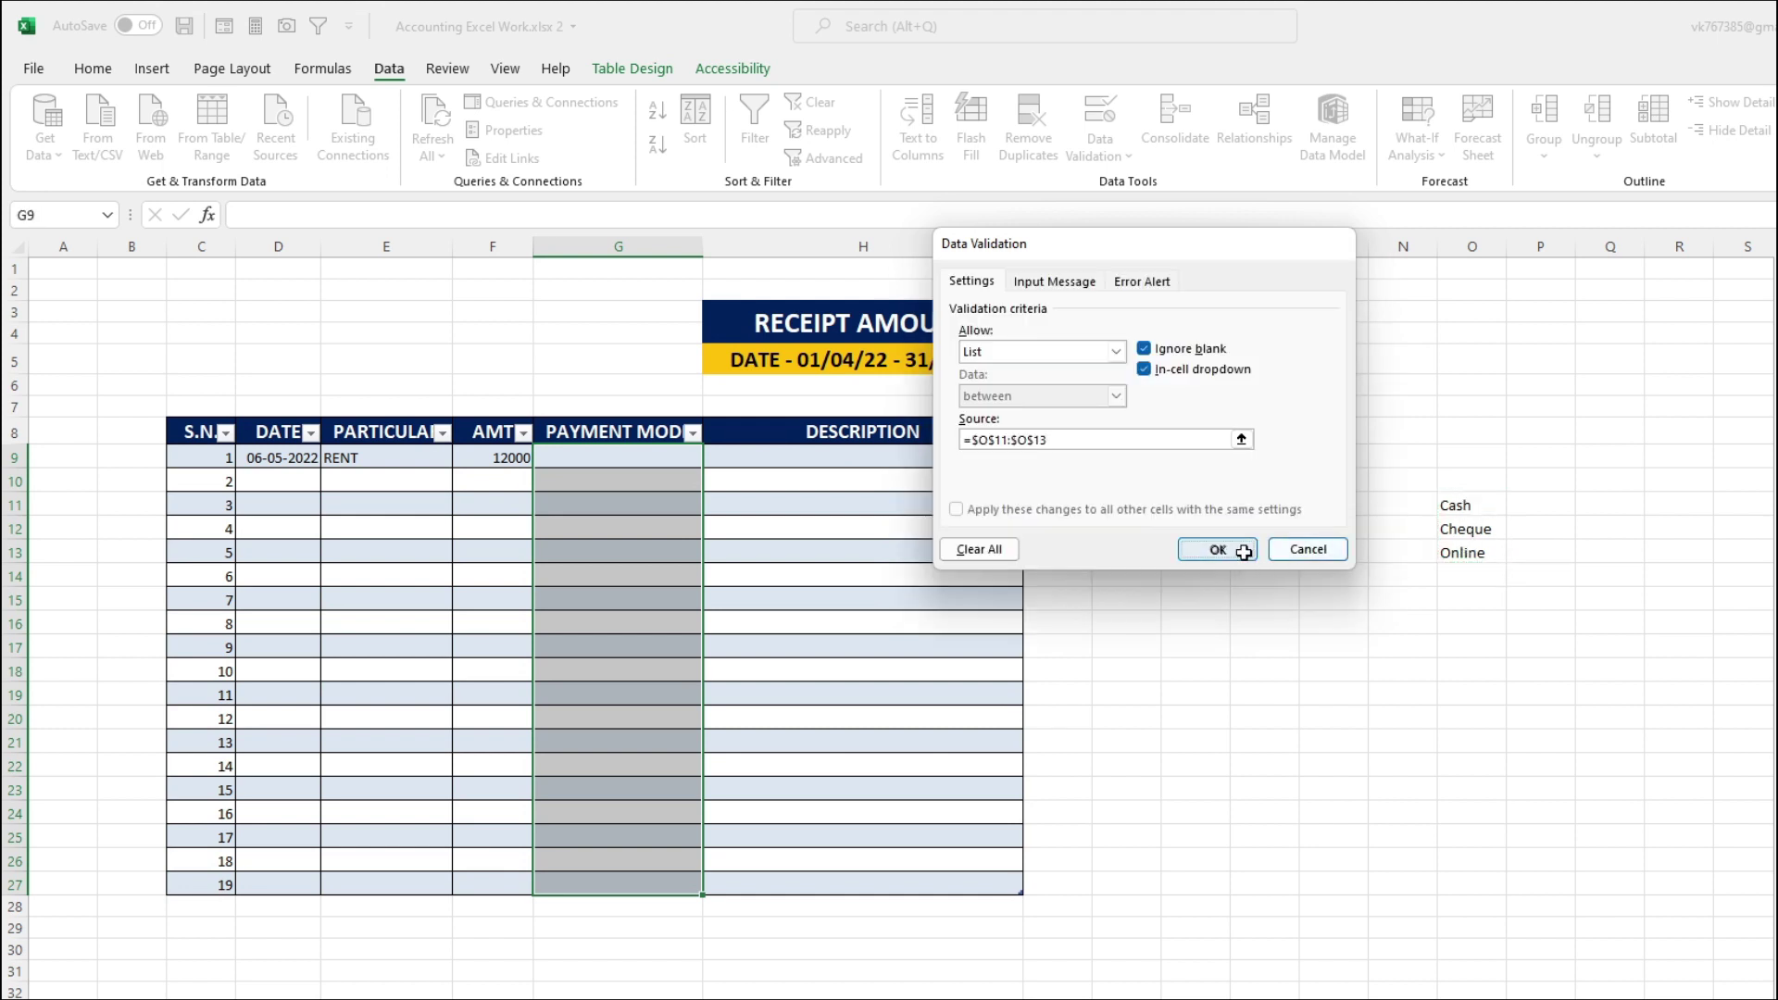
# Pick Cash as the first row's payment mode and type a received-from description naming the payer
pyautogui.click(690, 460)
pyautogui.click(712, 460)
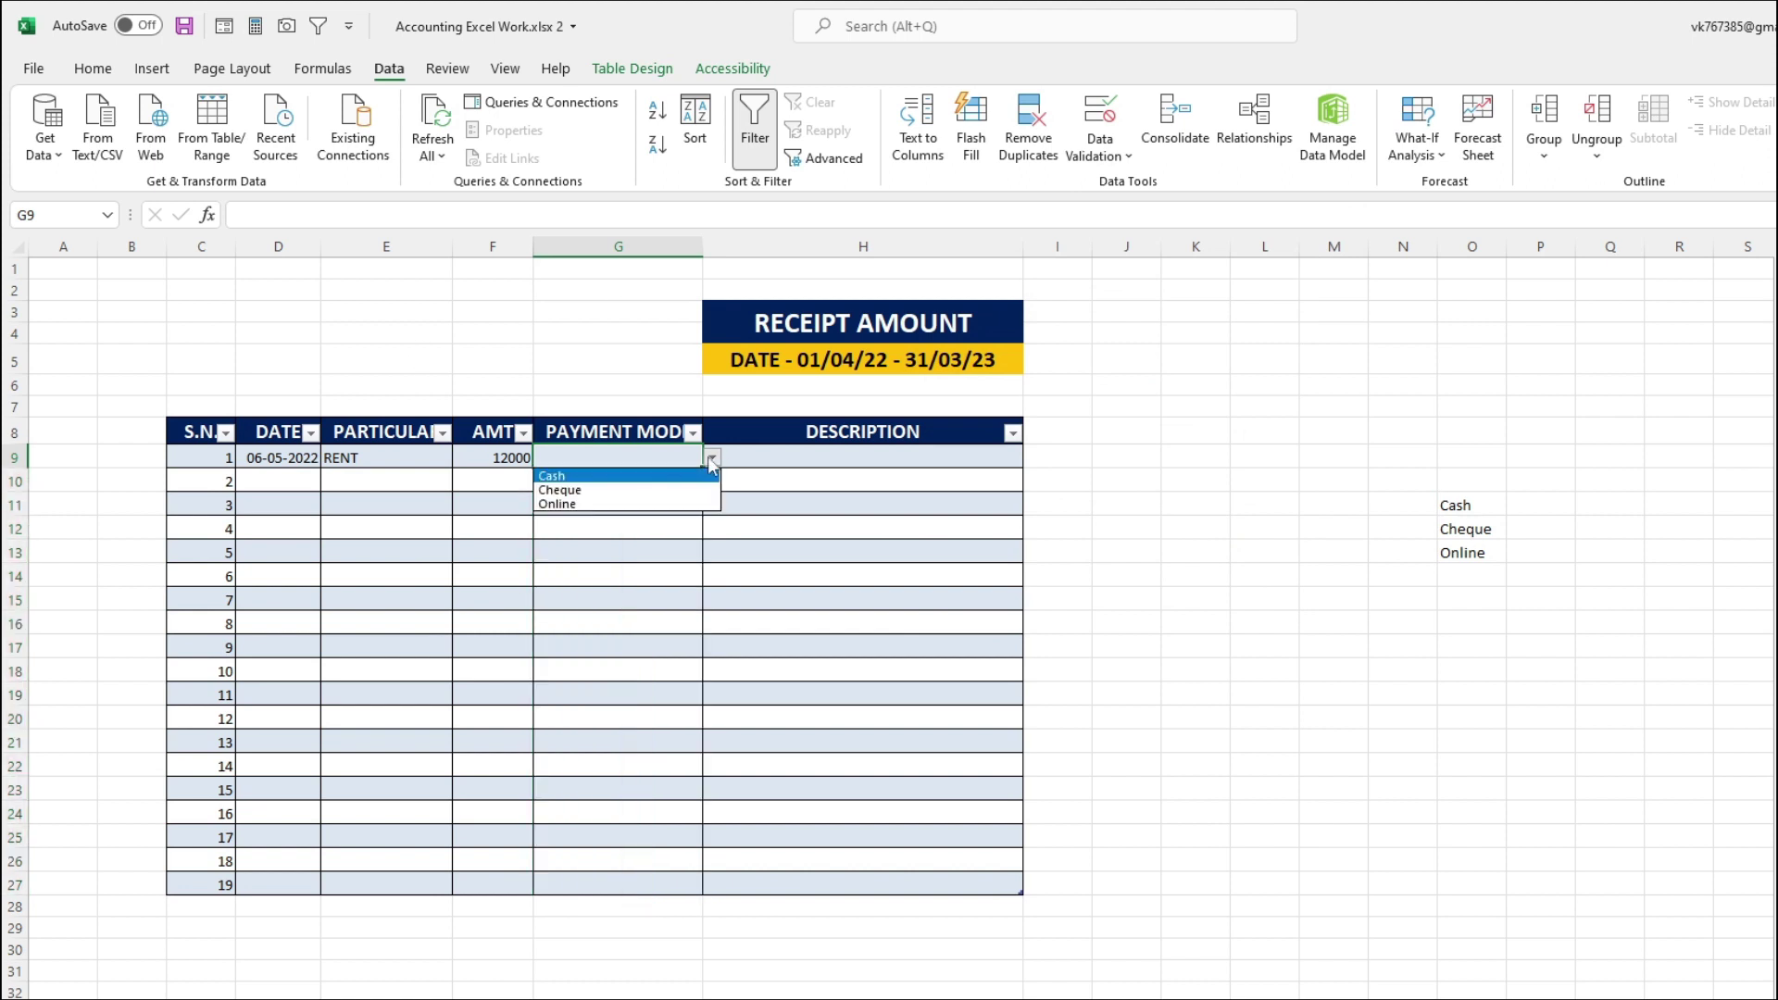
pyautogui.click(652, 476)
pyautogui.press('Tab')
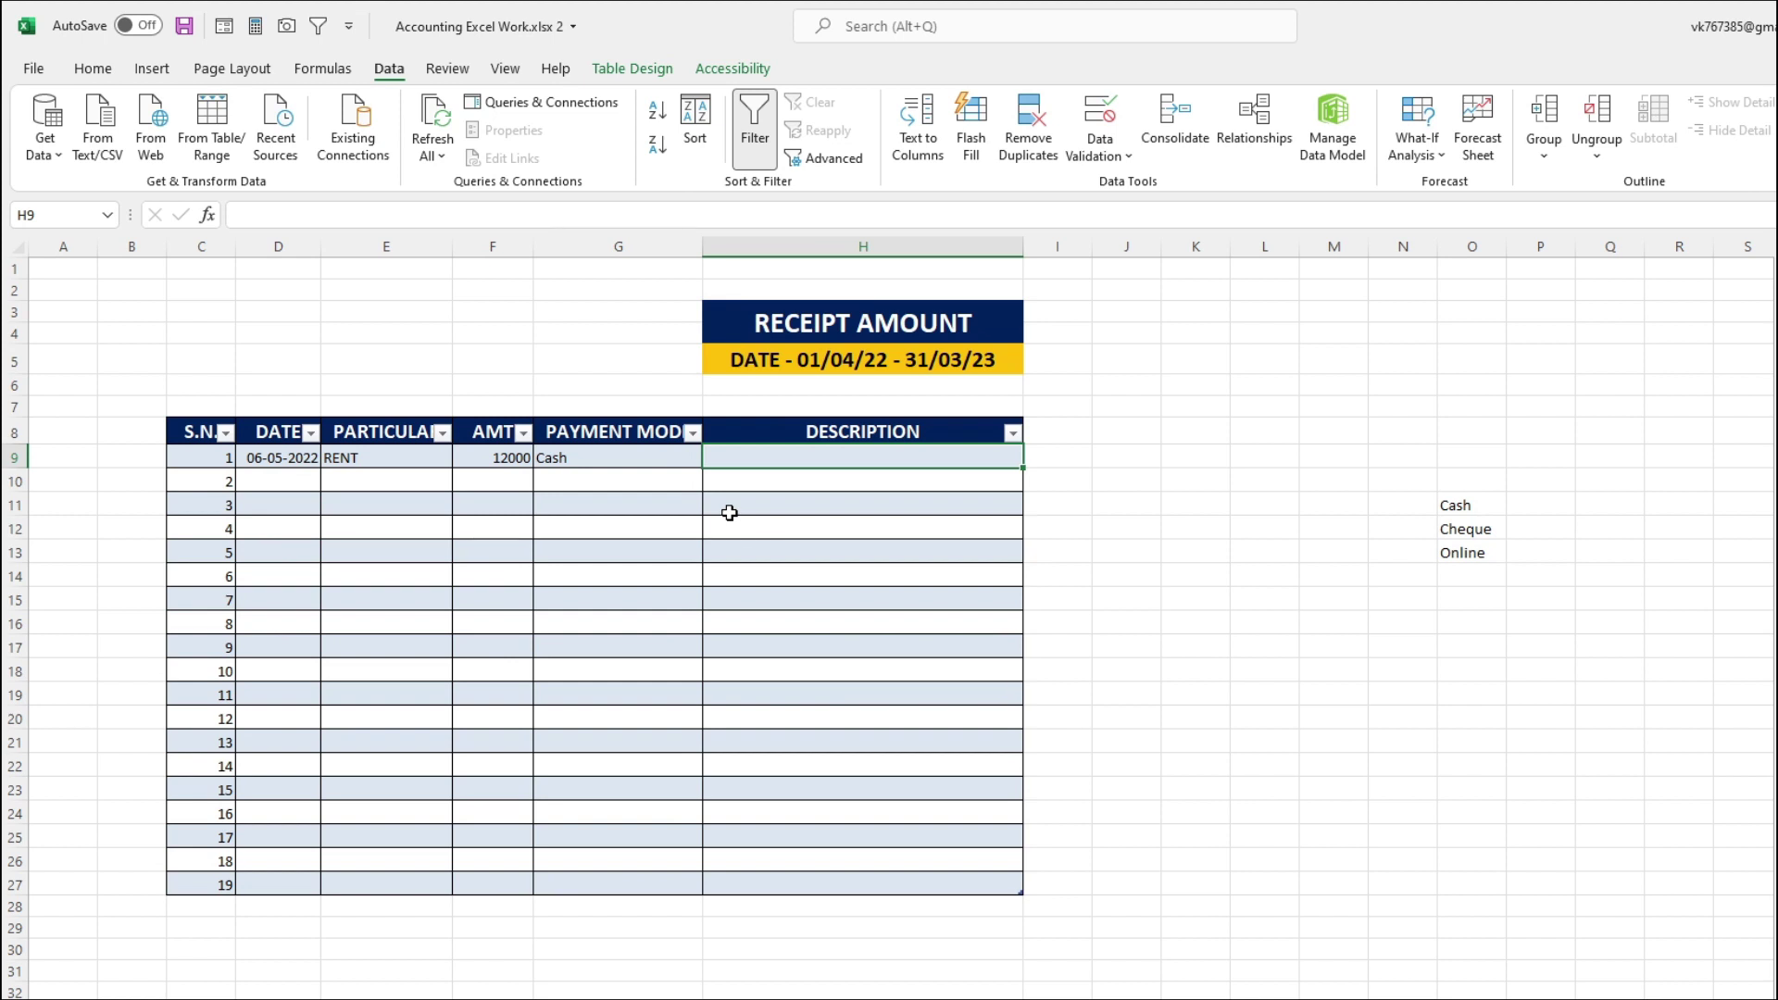
pyautogui.write('ren')
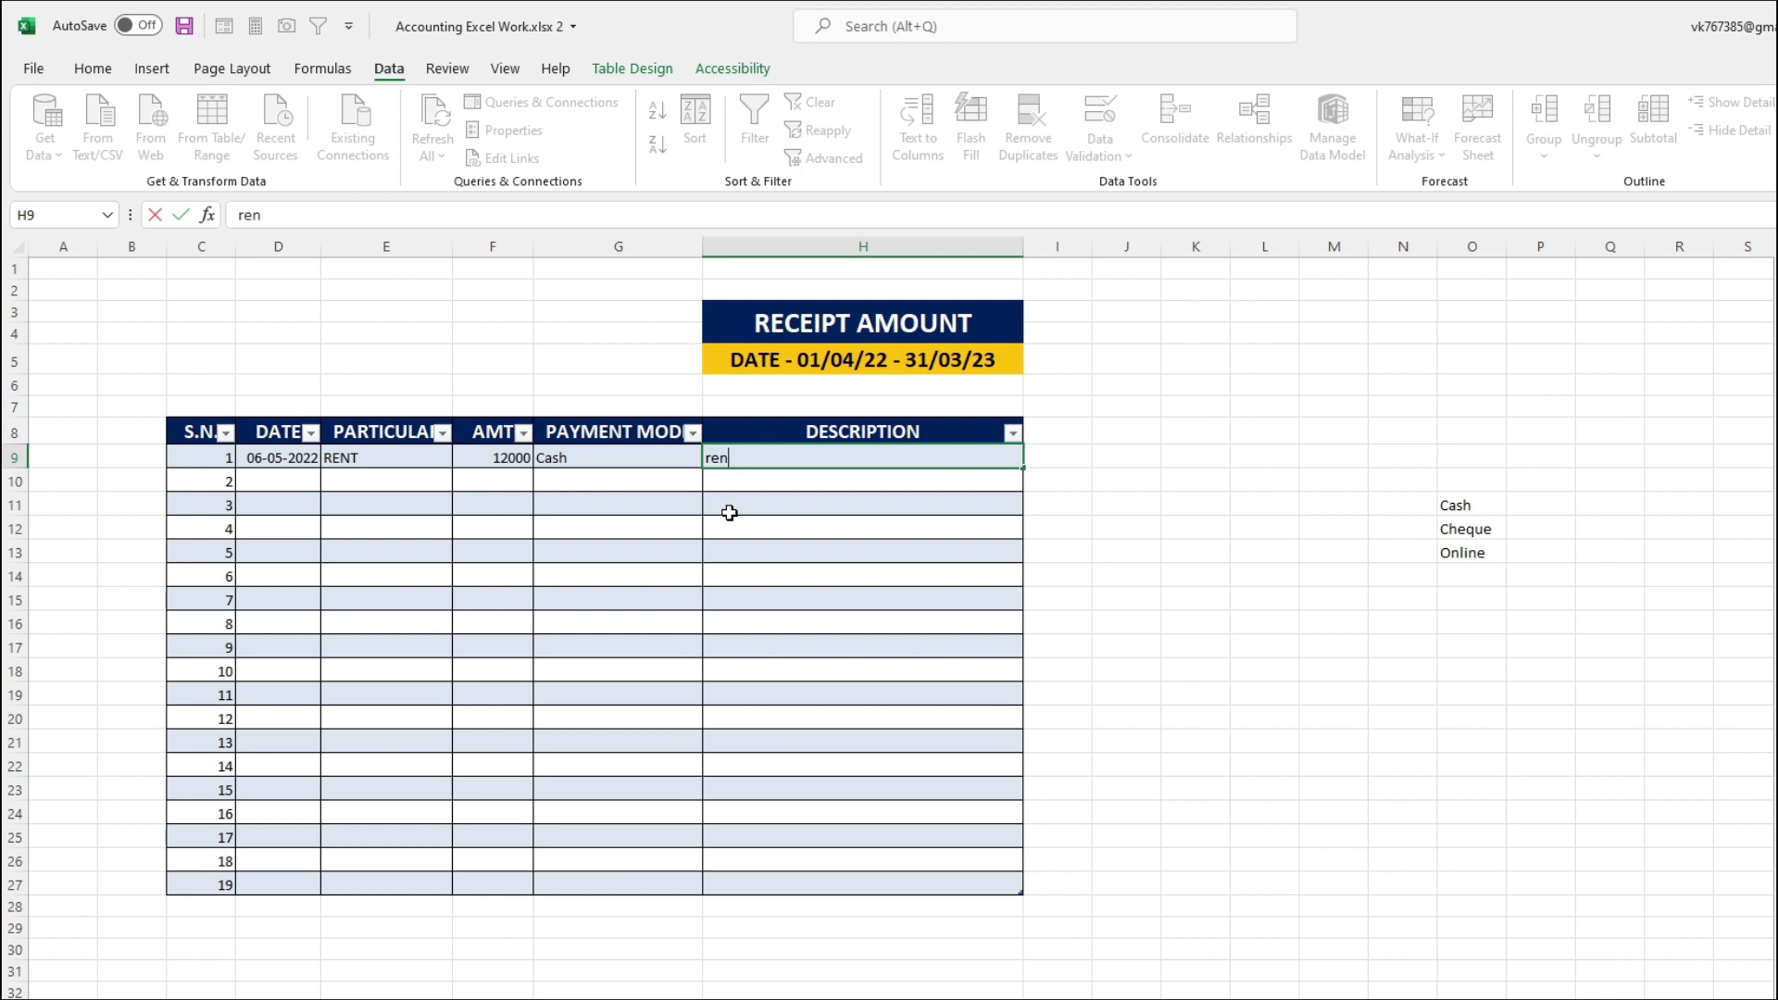
pyautogui.write('t received form')
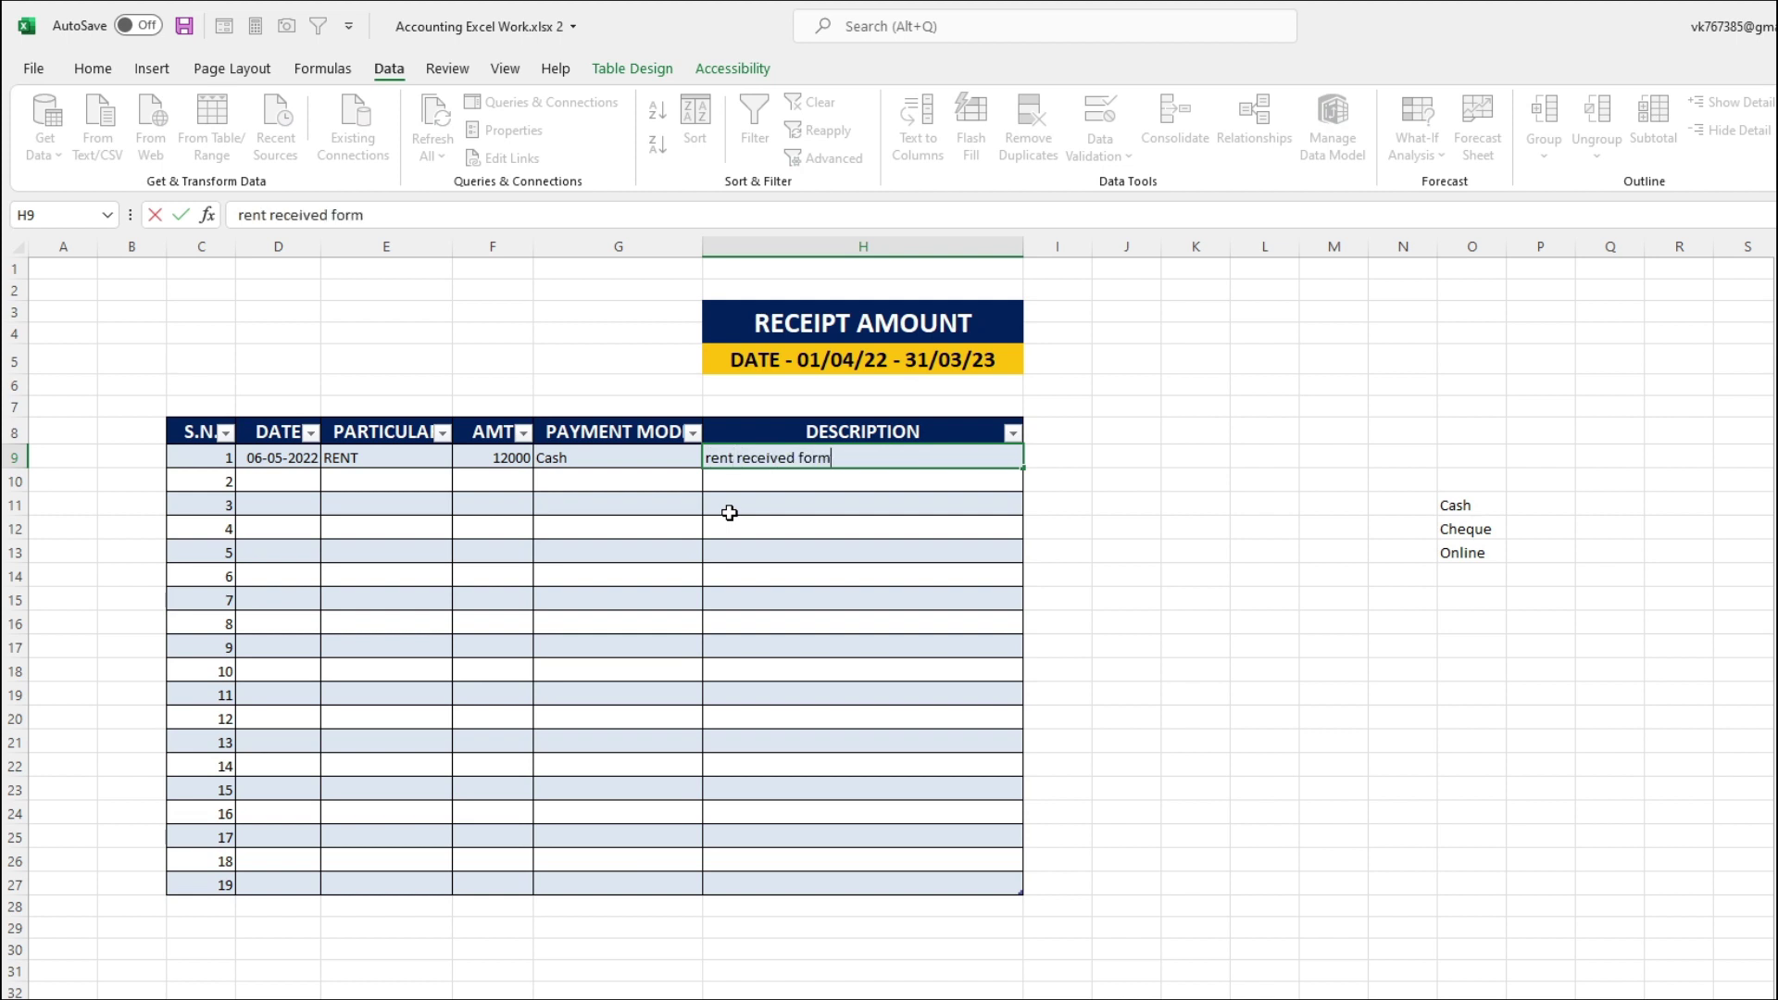
pyautogui.write('om moh')
pyautogui.write('an')
pyautogui.moveTo(277, 458); pyautogui.dragTo(278, 765)
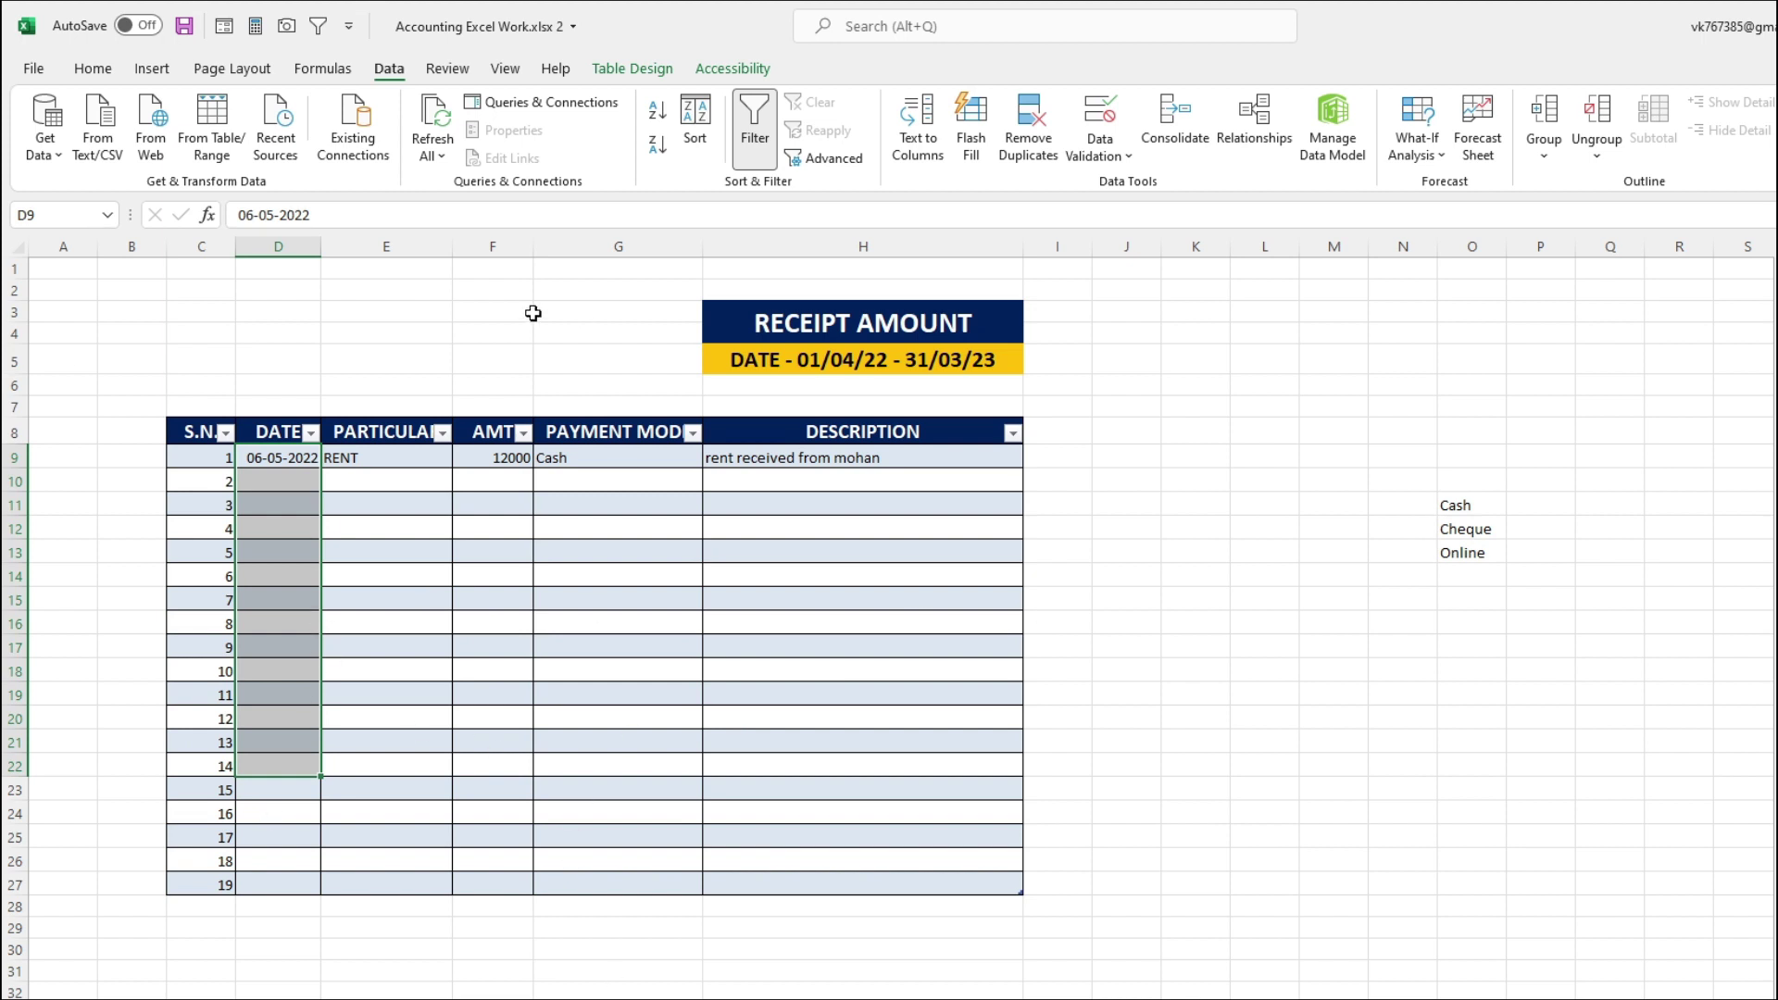
pyautogui.click(275, 456)
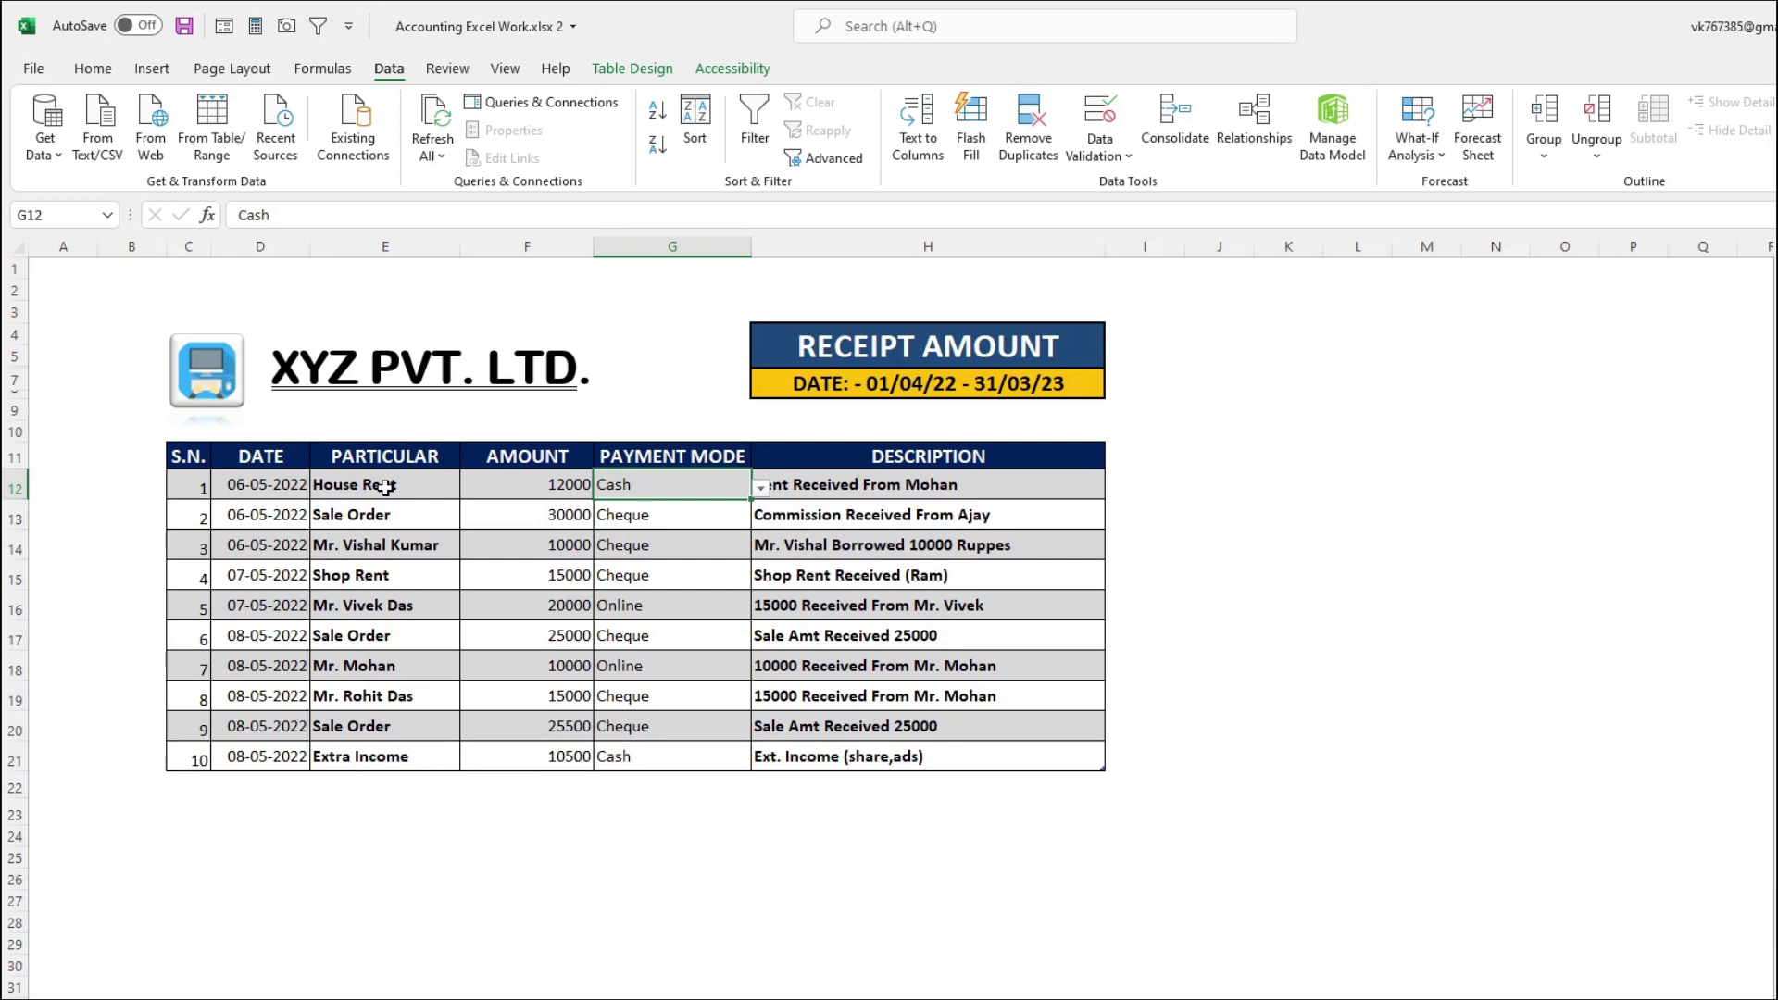
# Review the receipt dates, particulars, amounts and payment modes, then enable filter arrows on the headings
pyautogui.moveTo(384, 484); pyautogui.dragTo(384, 727)
pyautogui.click(382, 559)
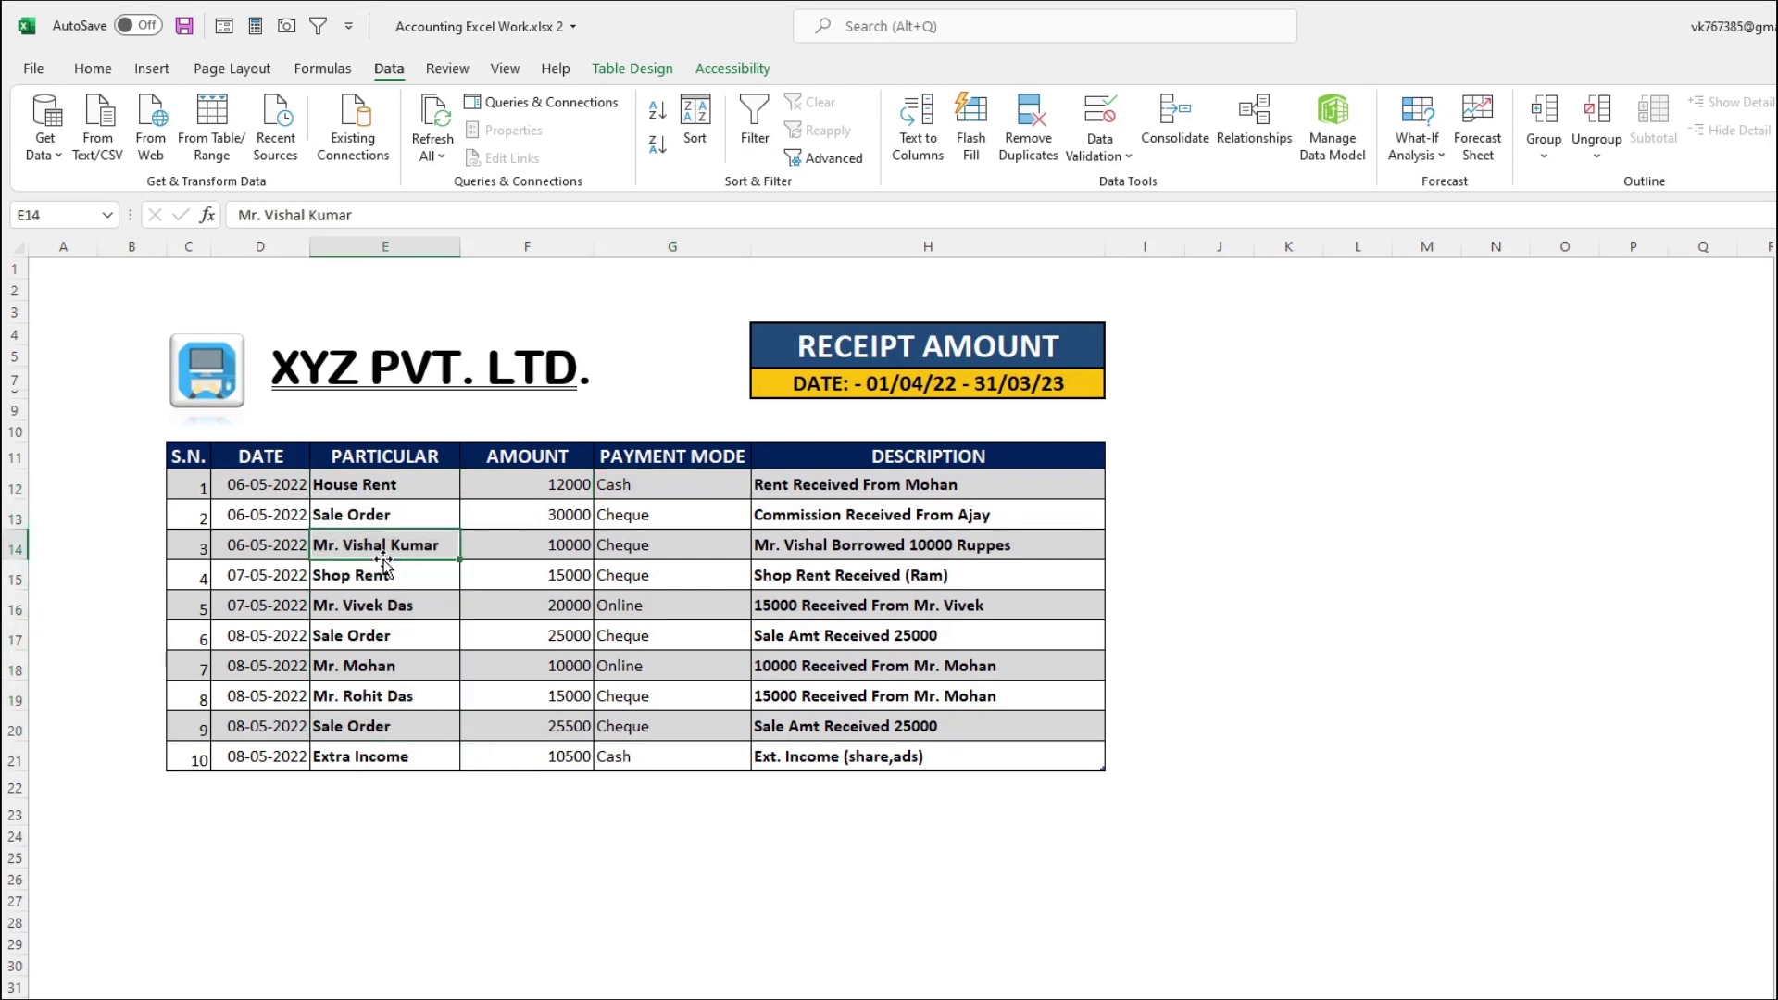
pyautogui.moveTo(278, 484); pyautogui.dragTo(278, 552)
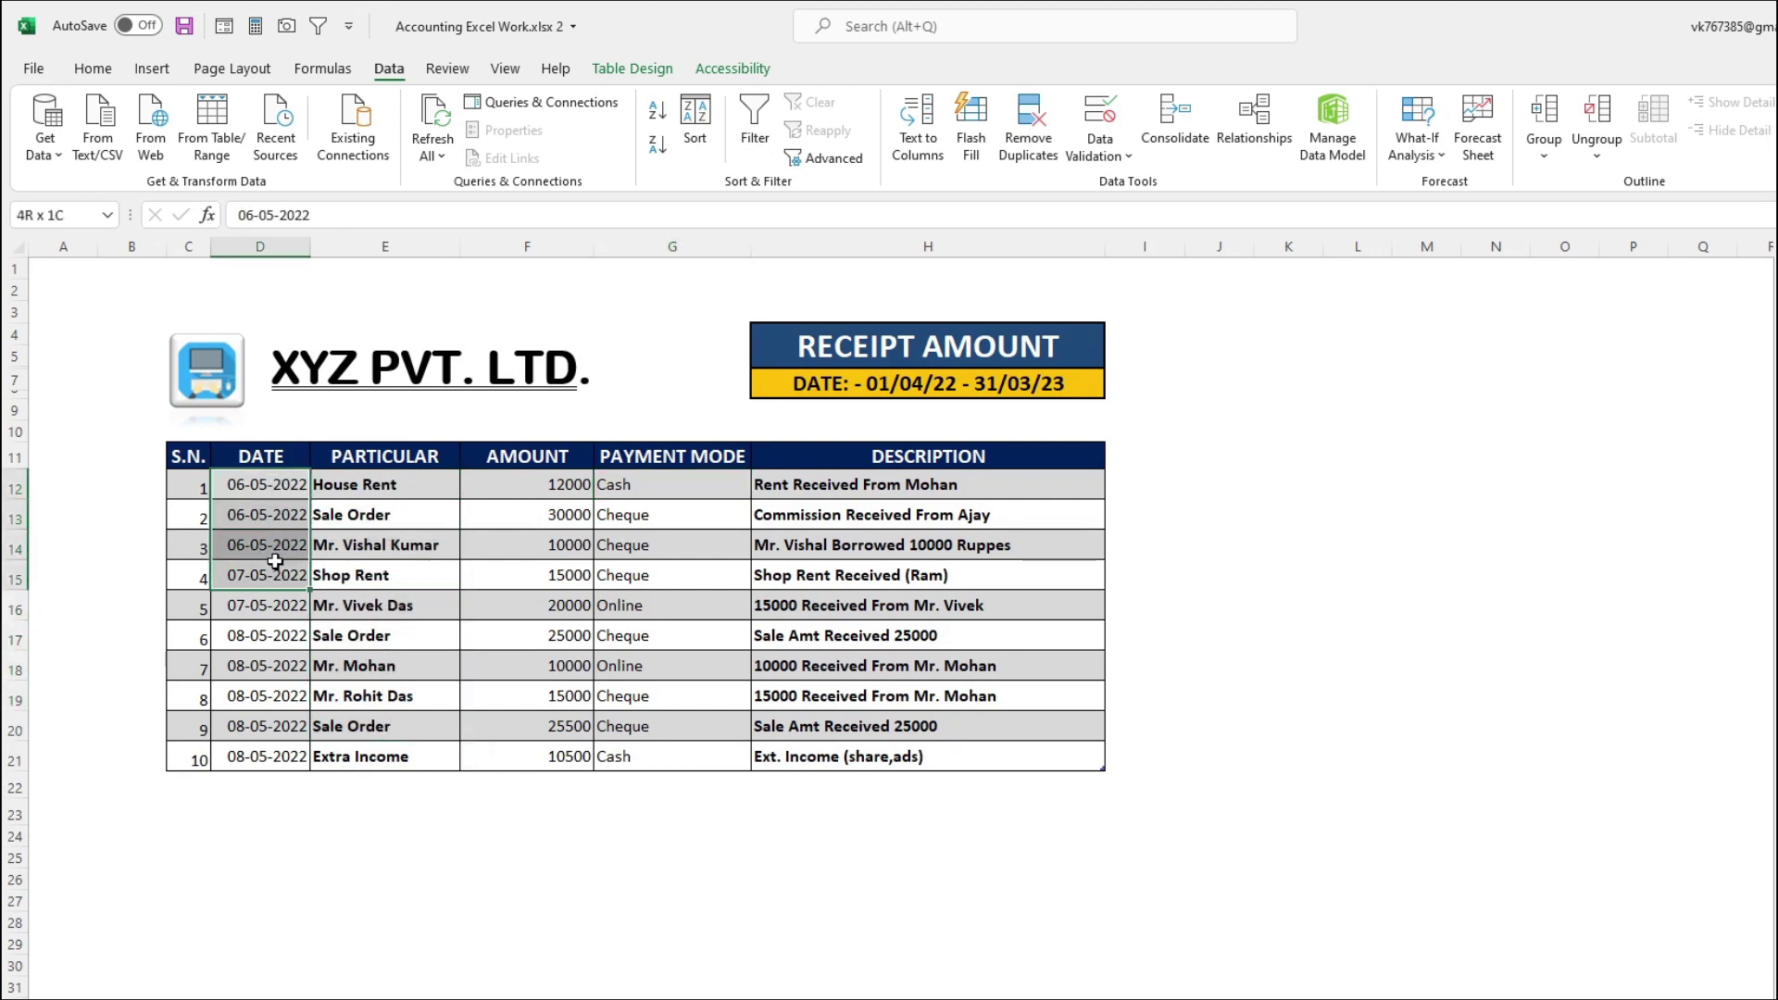
pyautogui.click(280, 510)
pyautogui.click(267, 484)
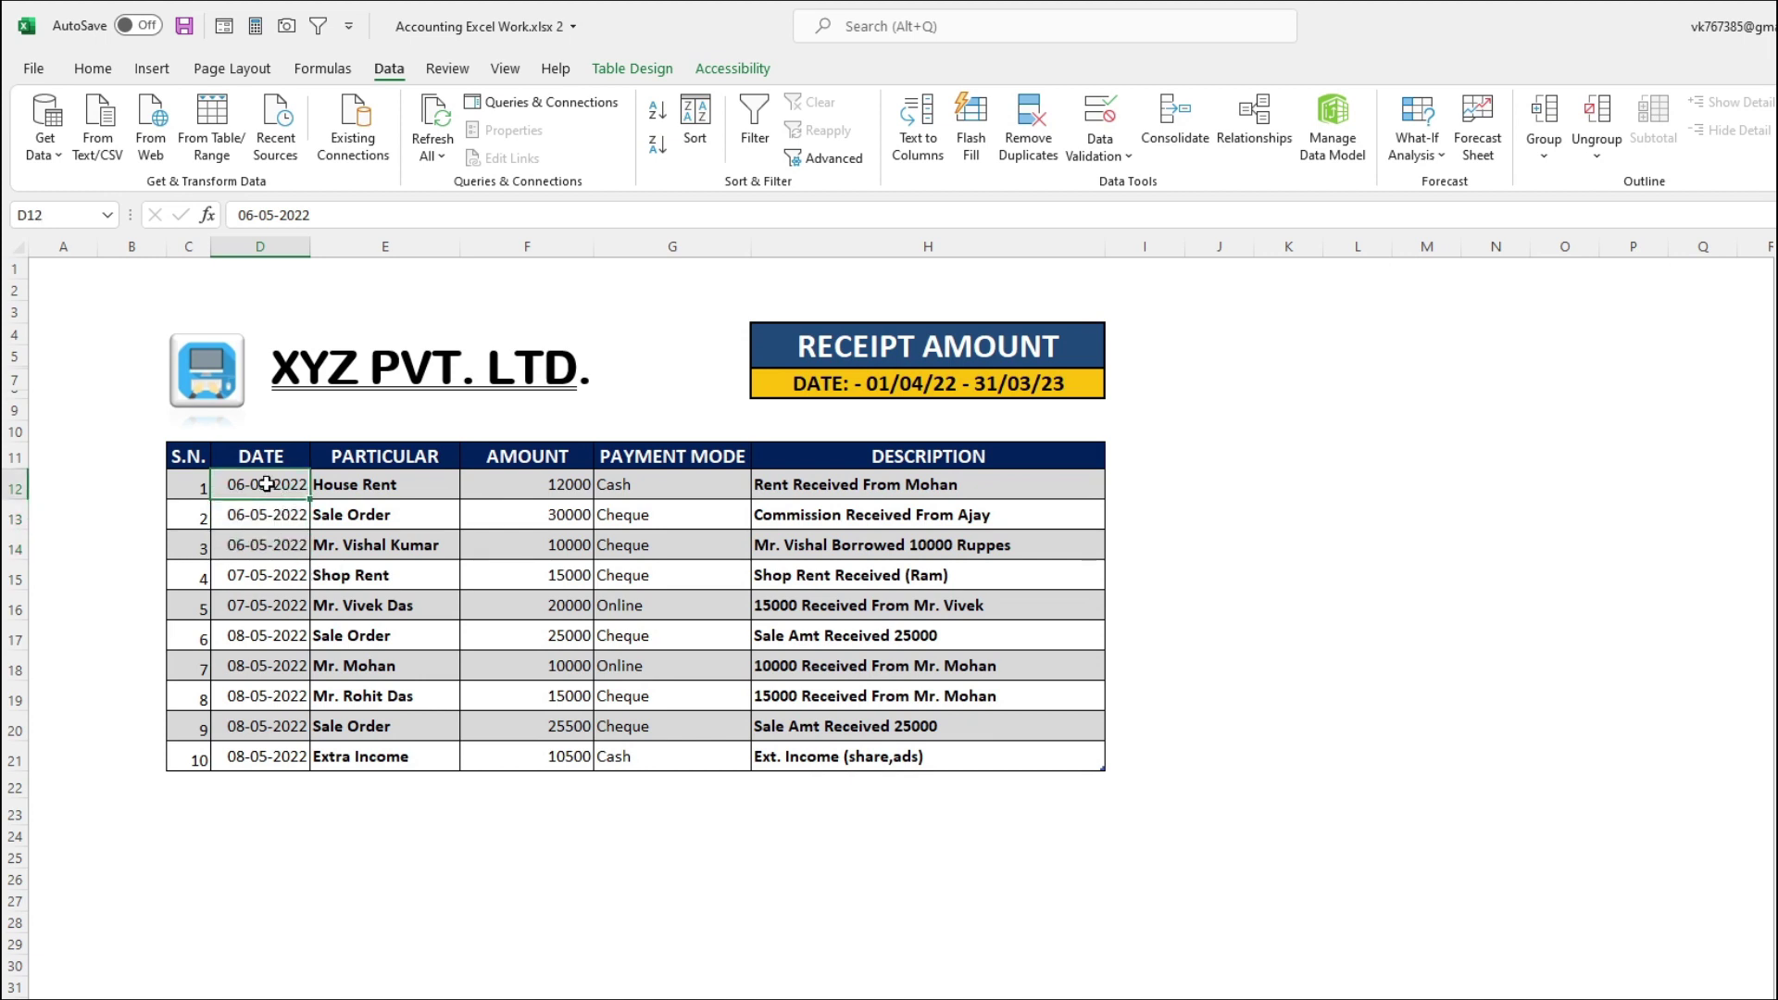
pyautogui.click(562, 481)
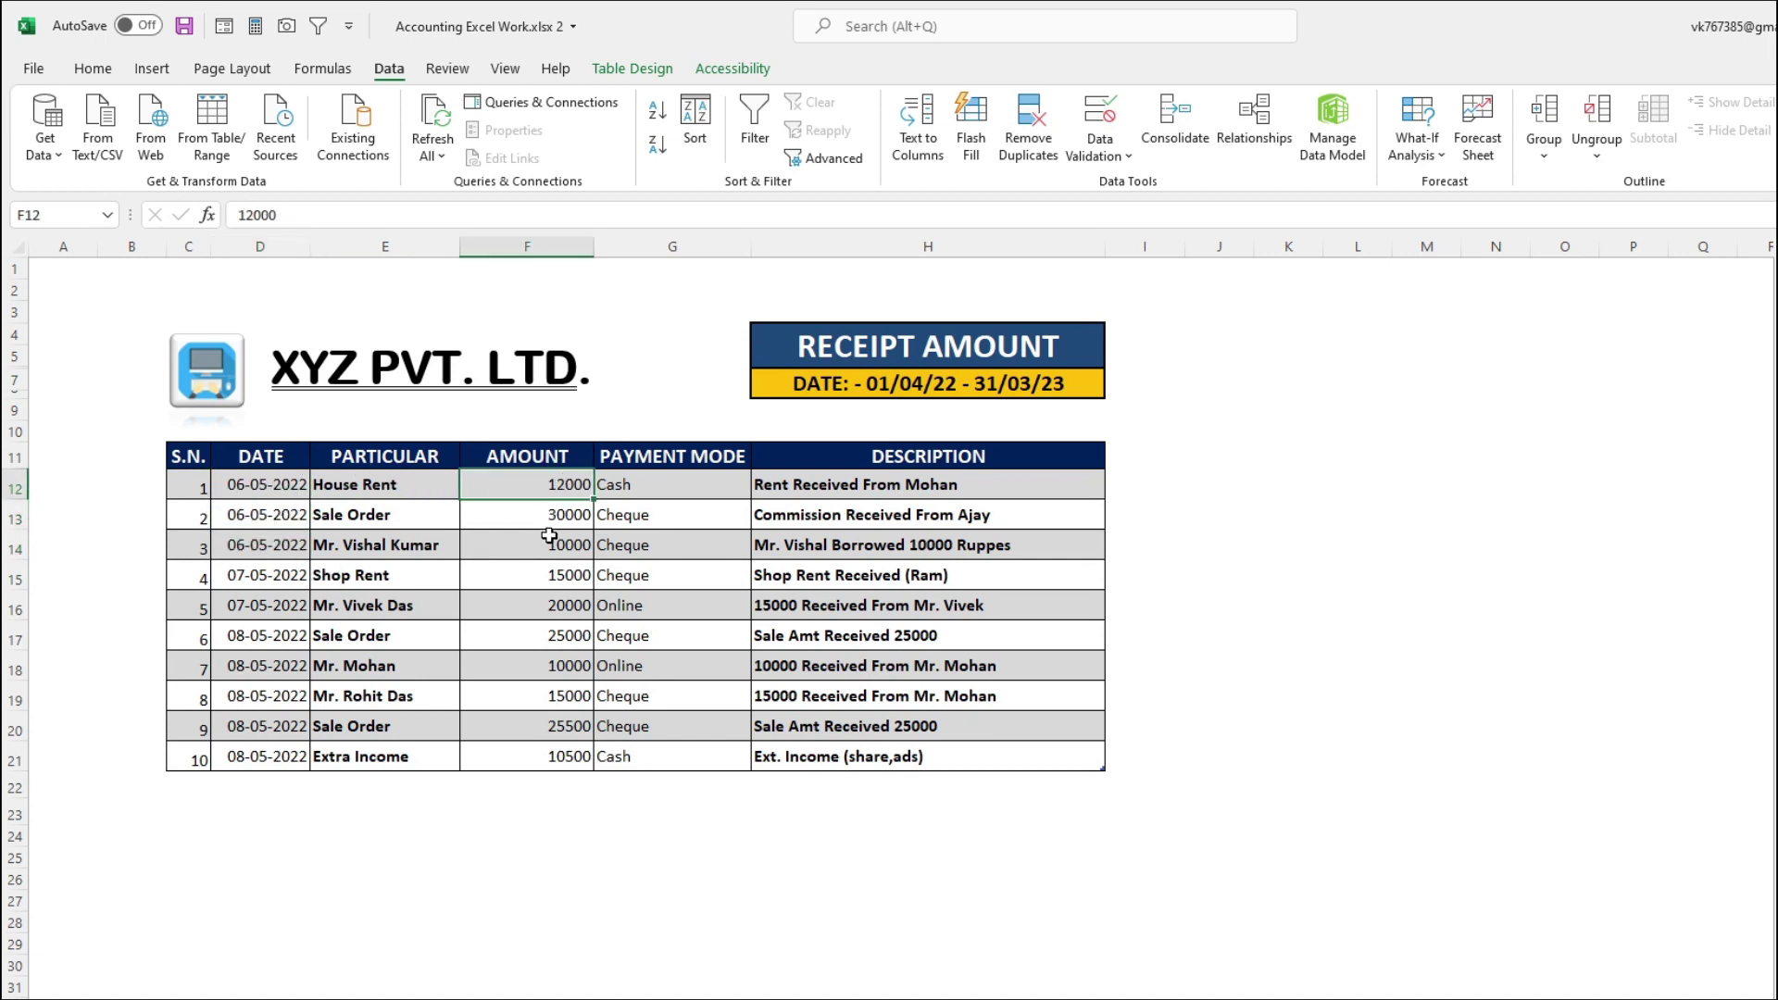
pyautogui.press('Left')
pyautogui.press('Left')
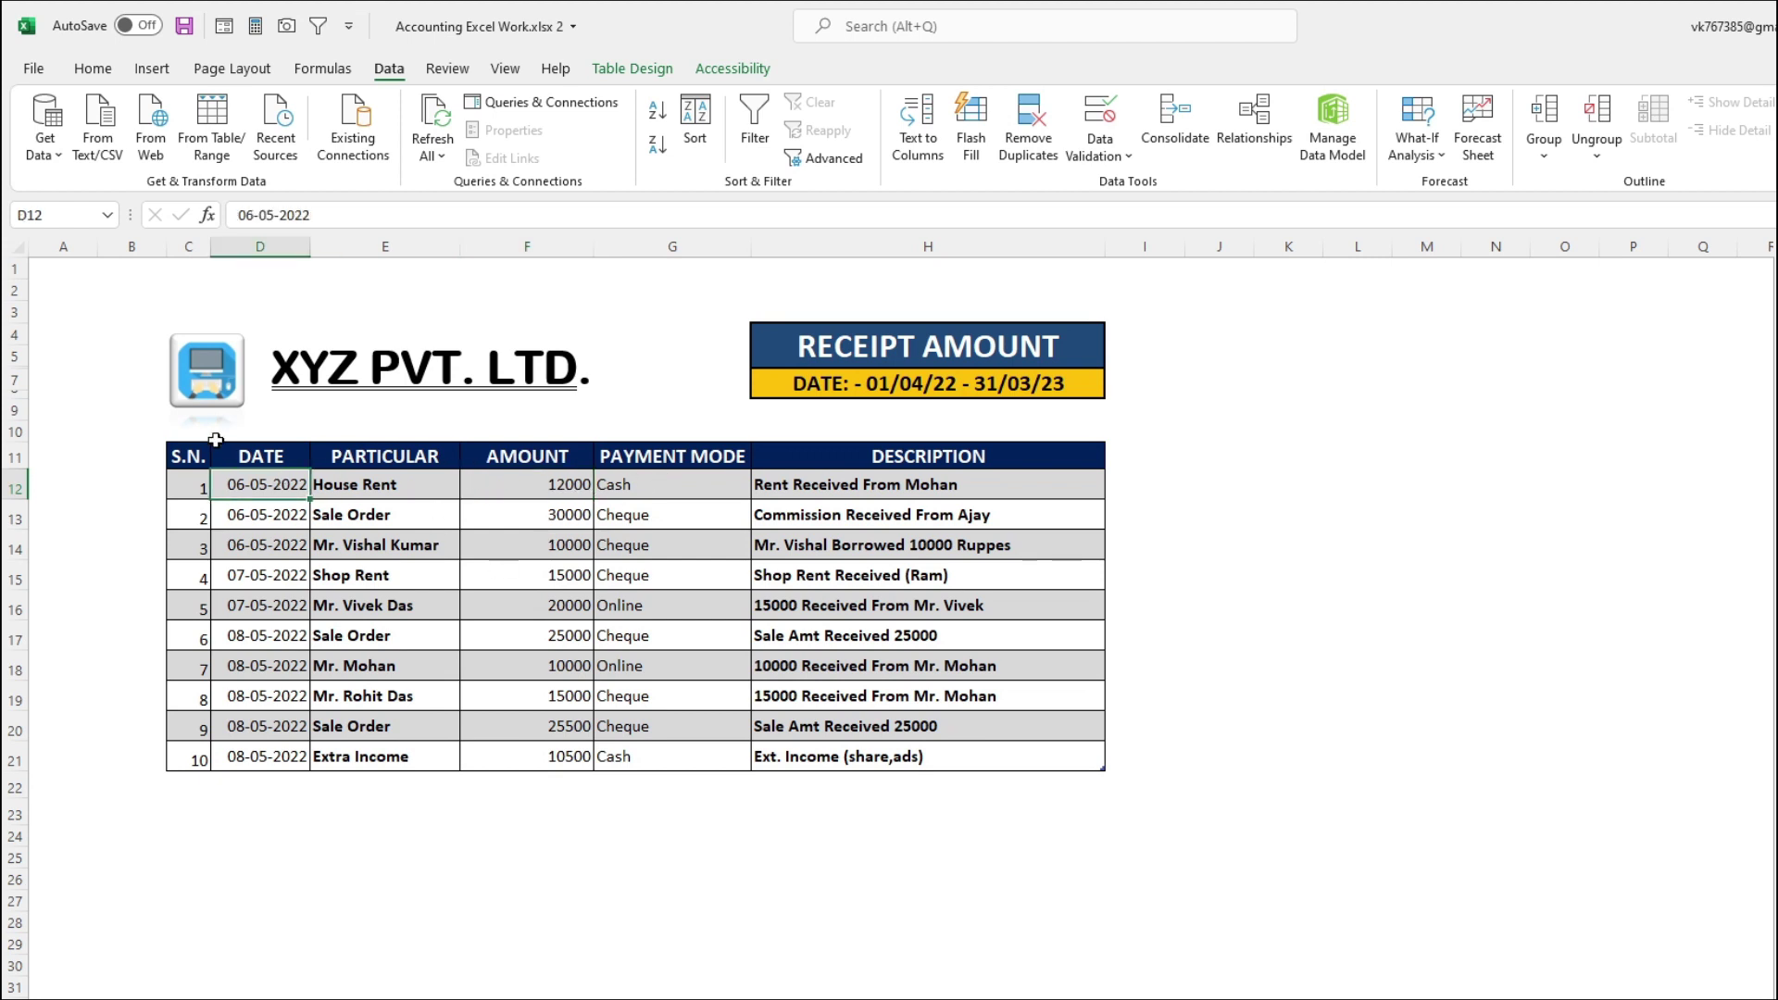
pyautogui.click(648, 483)
pyautogui.click(546, 467)
pyautogui.click(657, 523)
pyautogui.click(547, 516)
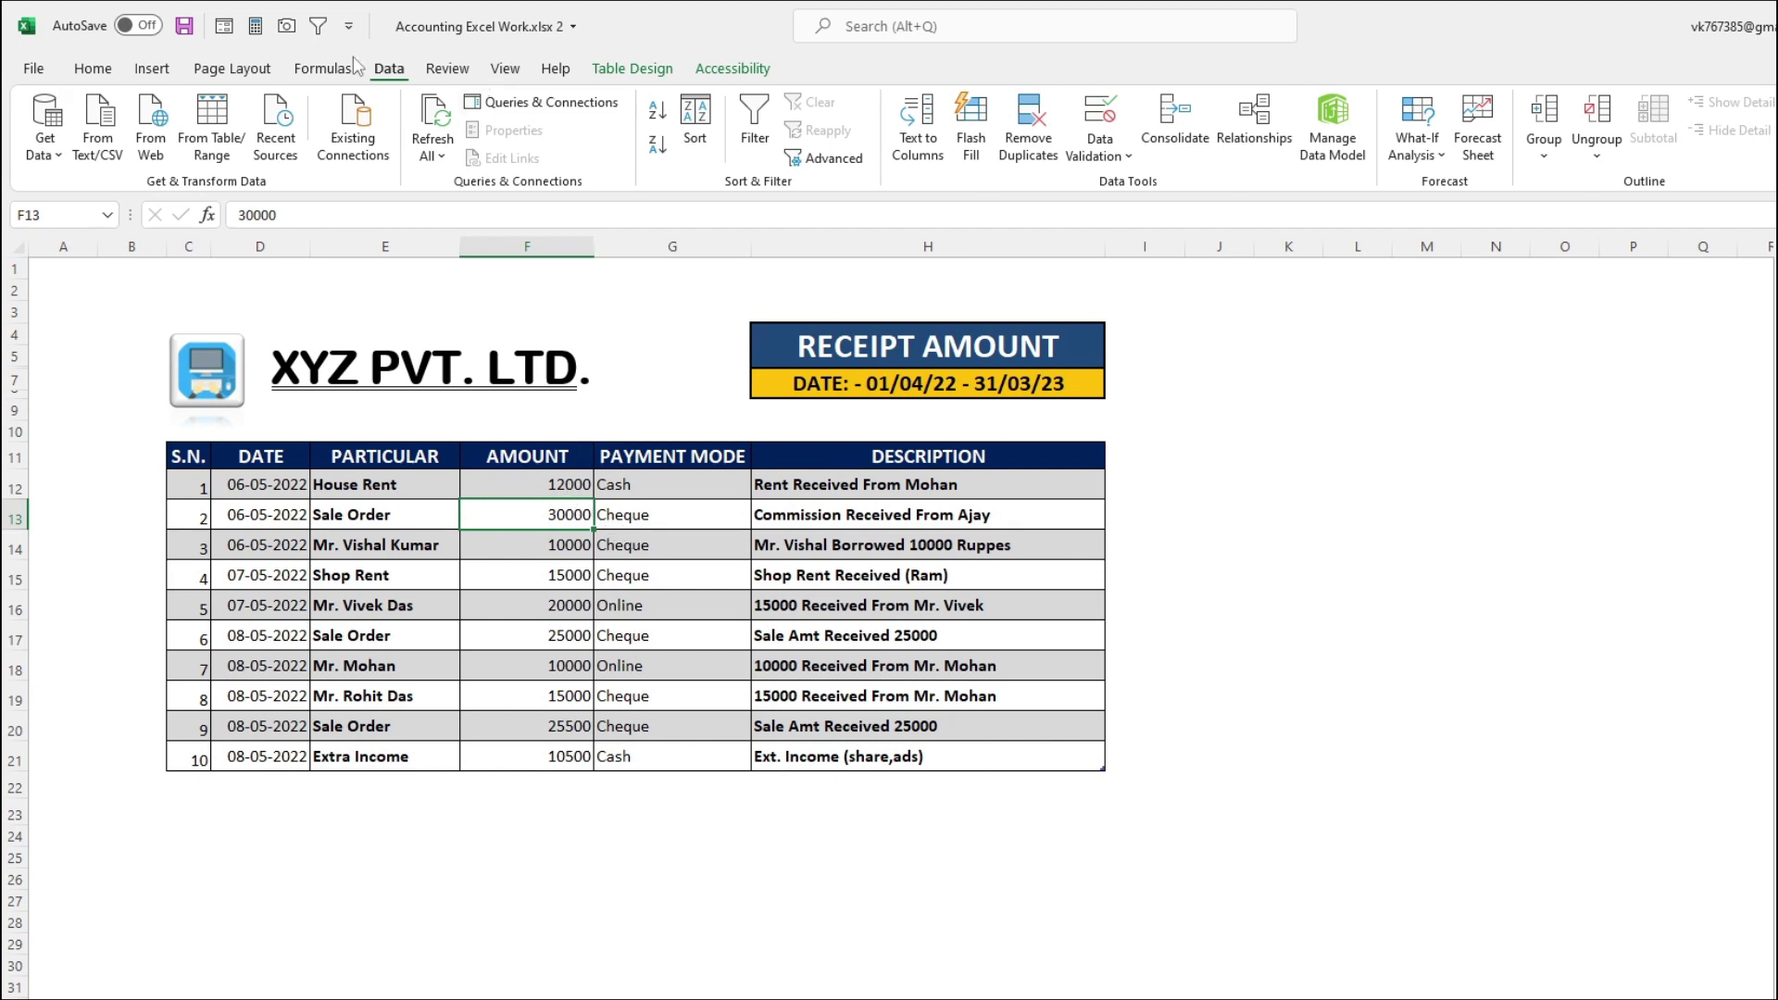
pyautogui.click(766, 123)
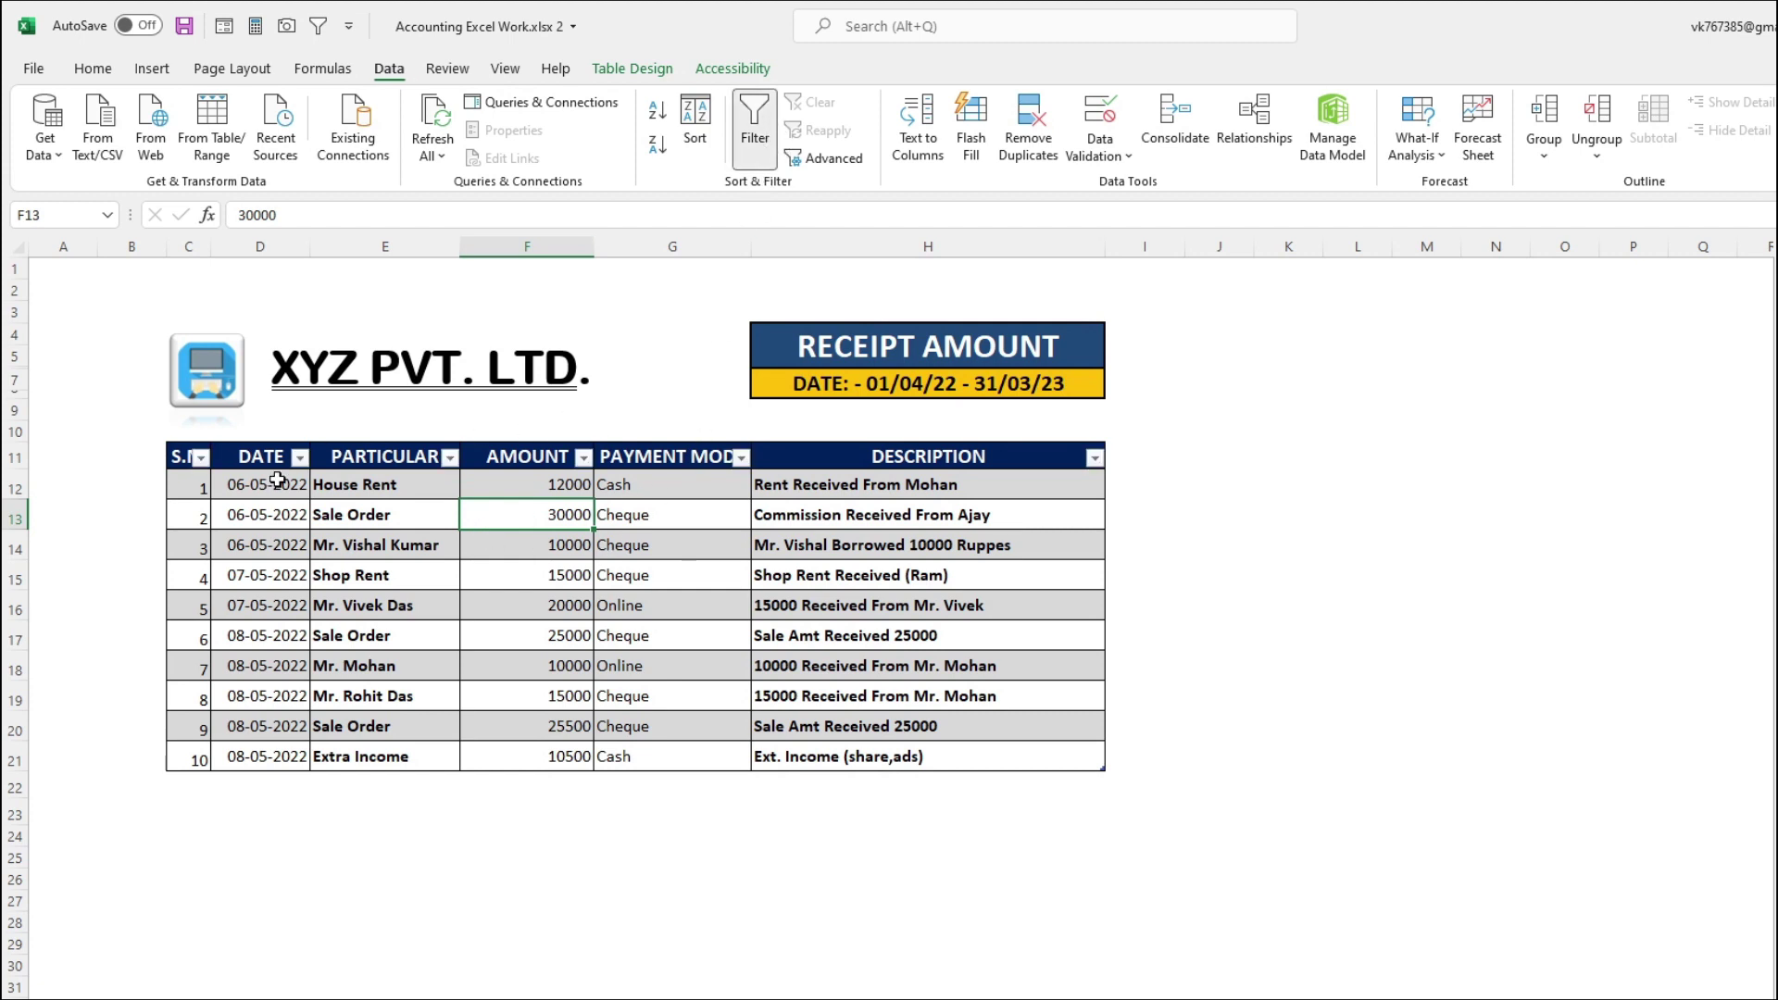
# Filter the DATE column to show only the 06-05-2022 receipts
pyautogui.click(299, 458)
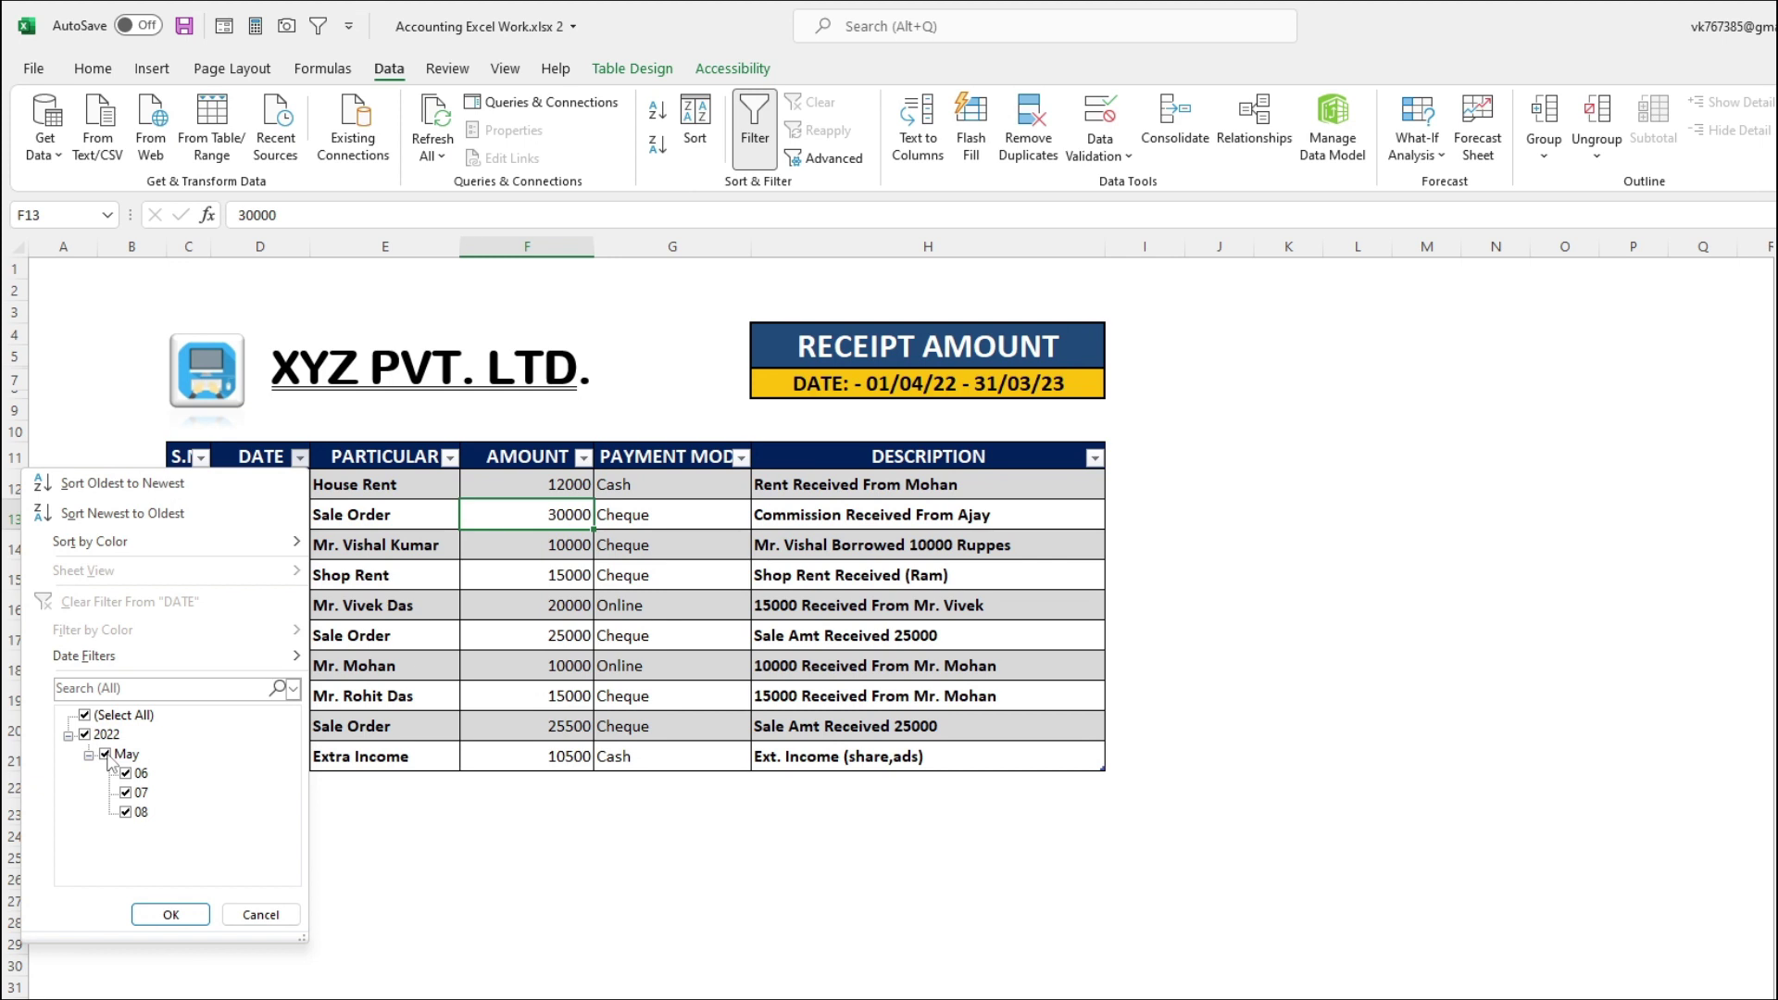
pyautogui.click(104, 754)
pyautogui.click(126, 773)
pyautogui.click(170, 914)
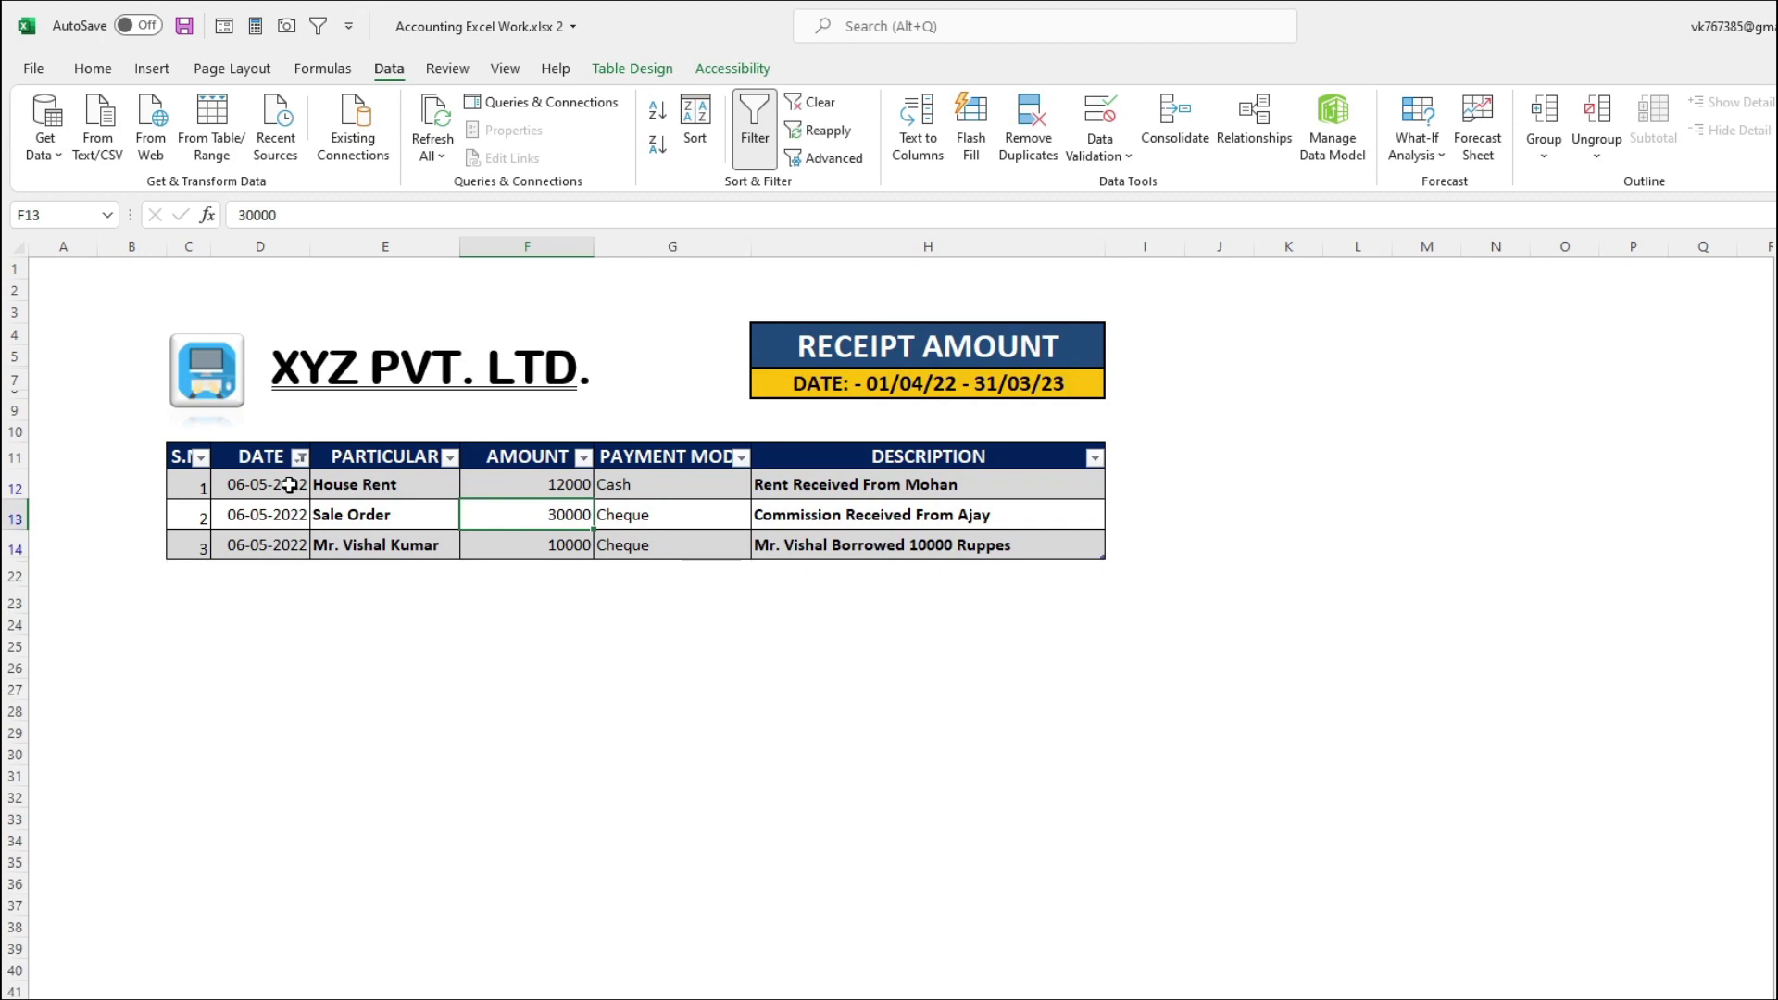
pyautogui.moveTo(289, 484); pyautogui.dragTo(283, 544)
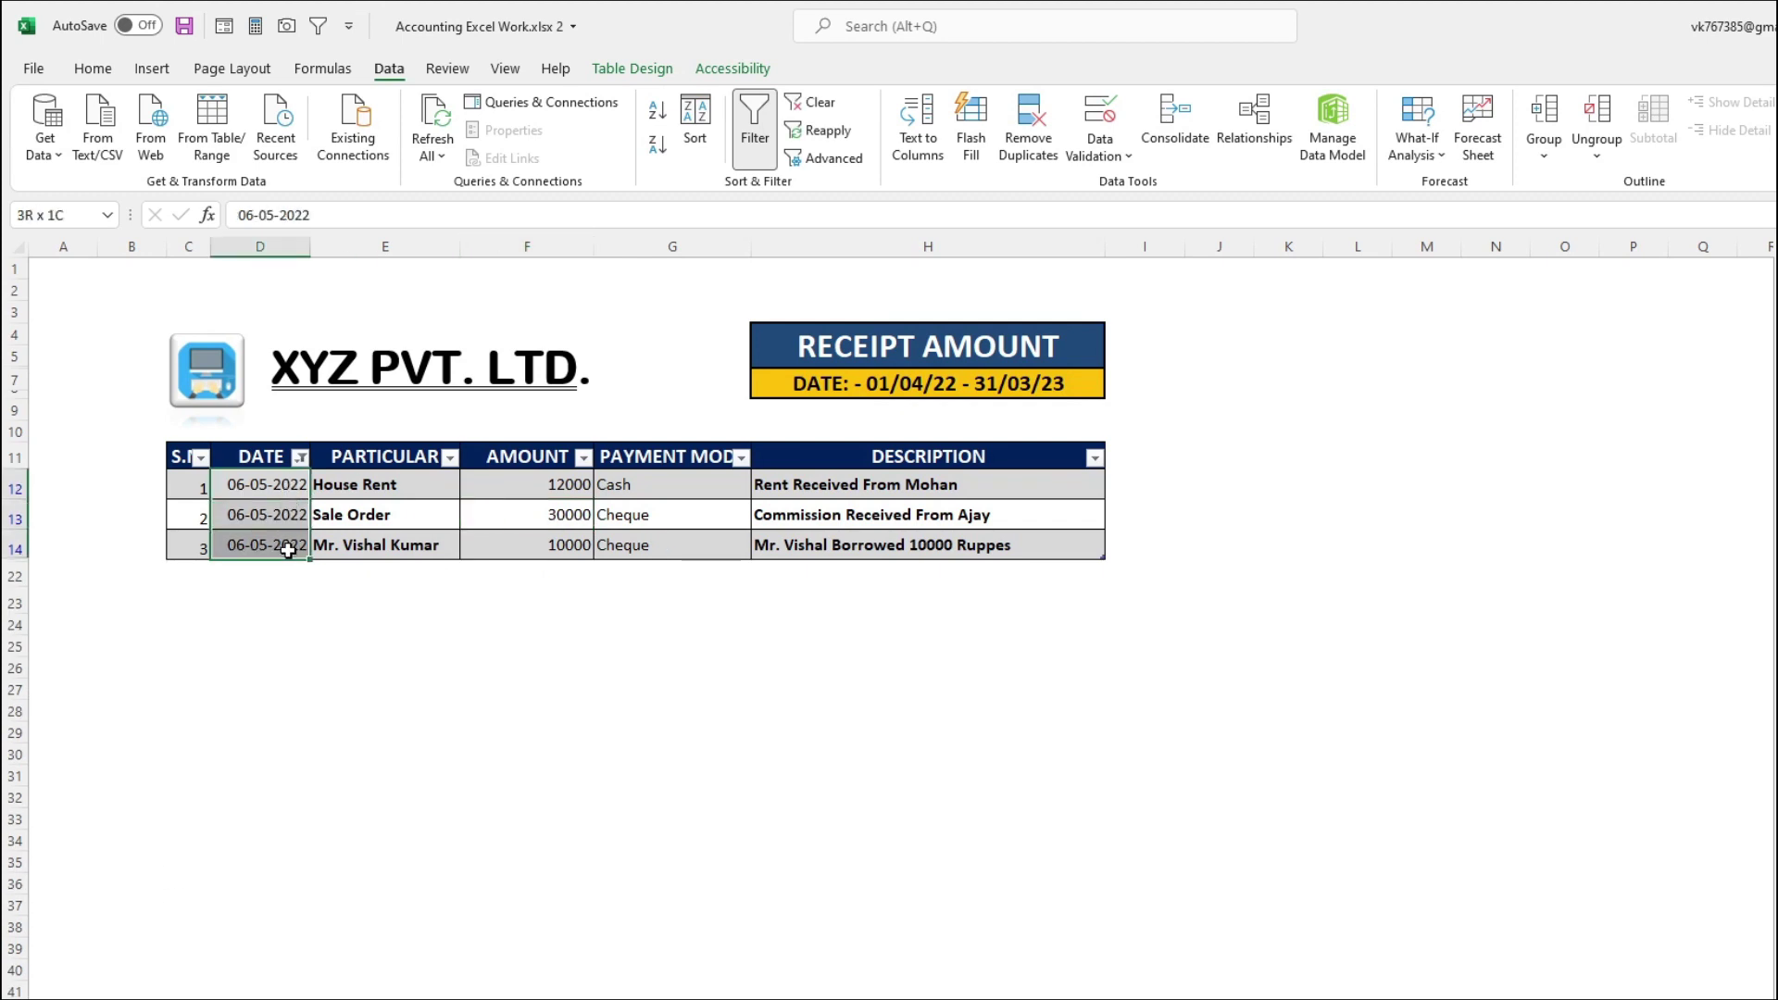
pyautogui.click(525, 574)
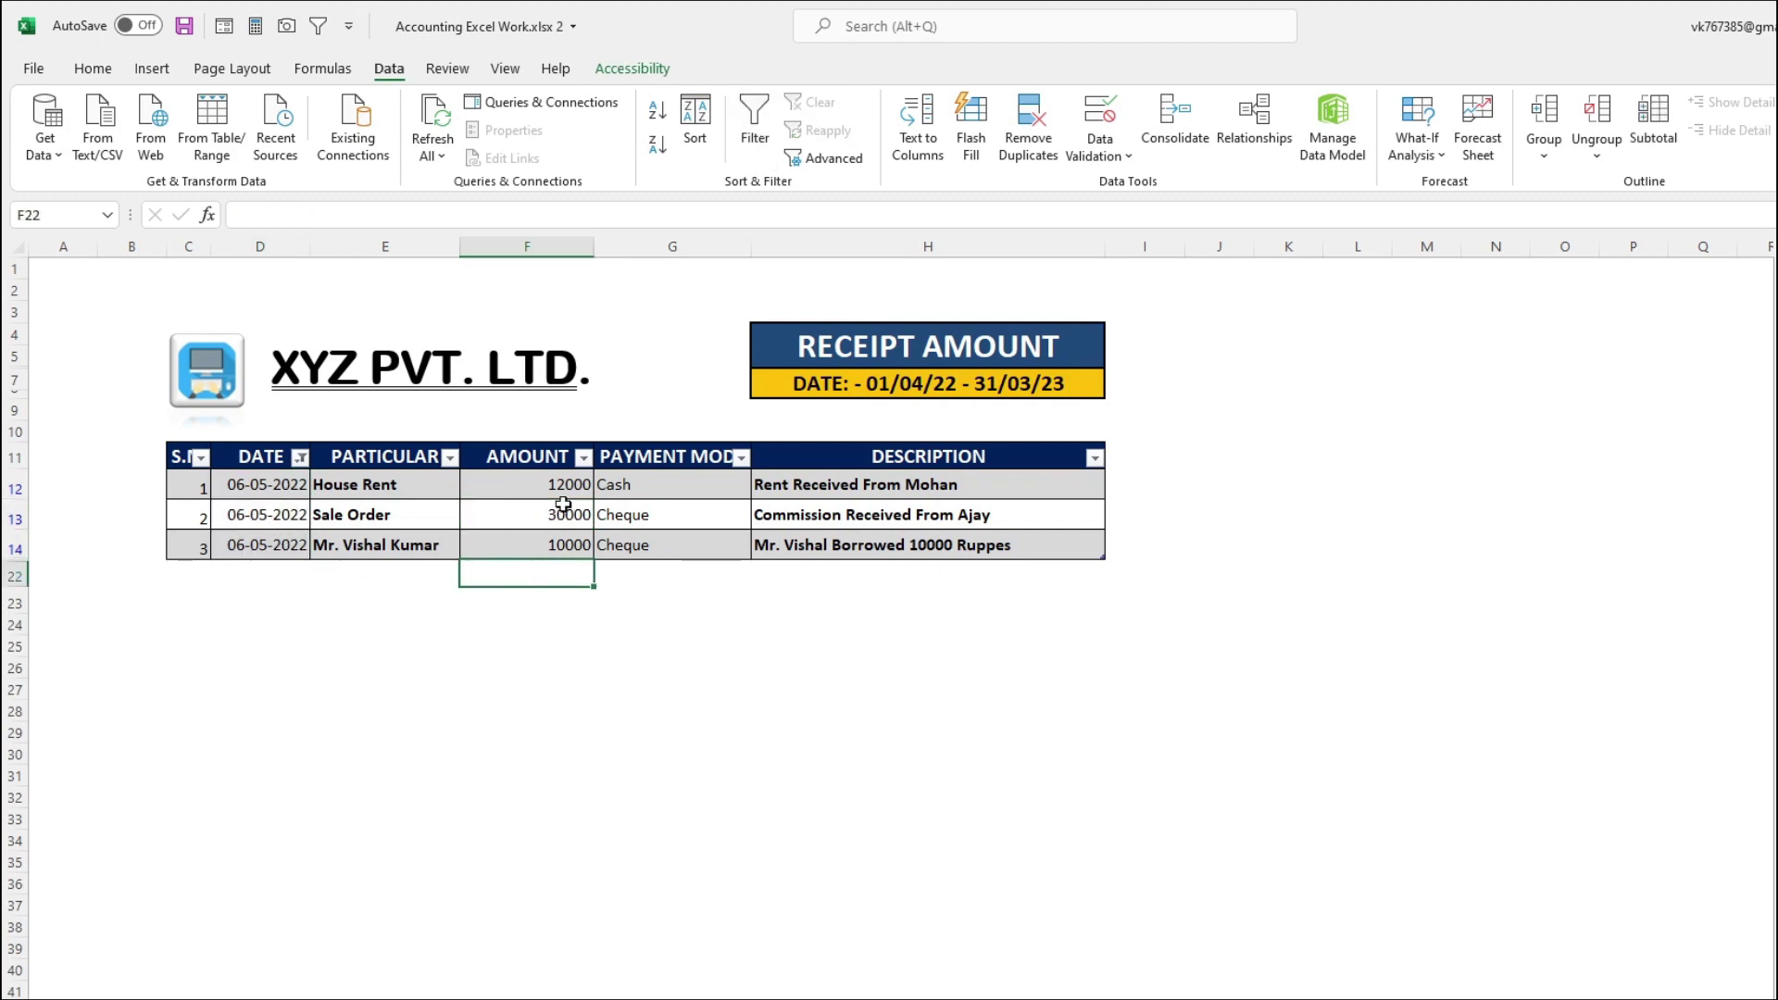
pyautogui.click(556, 505)
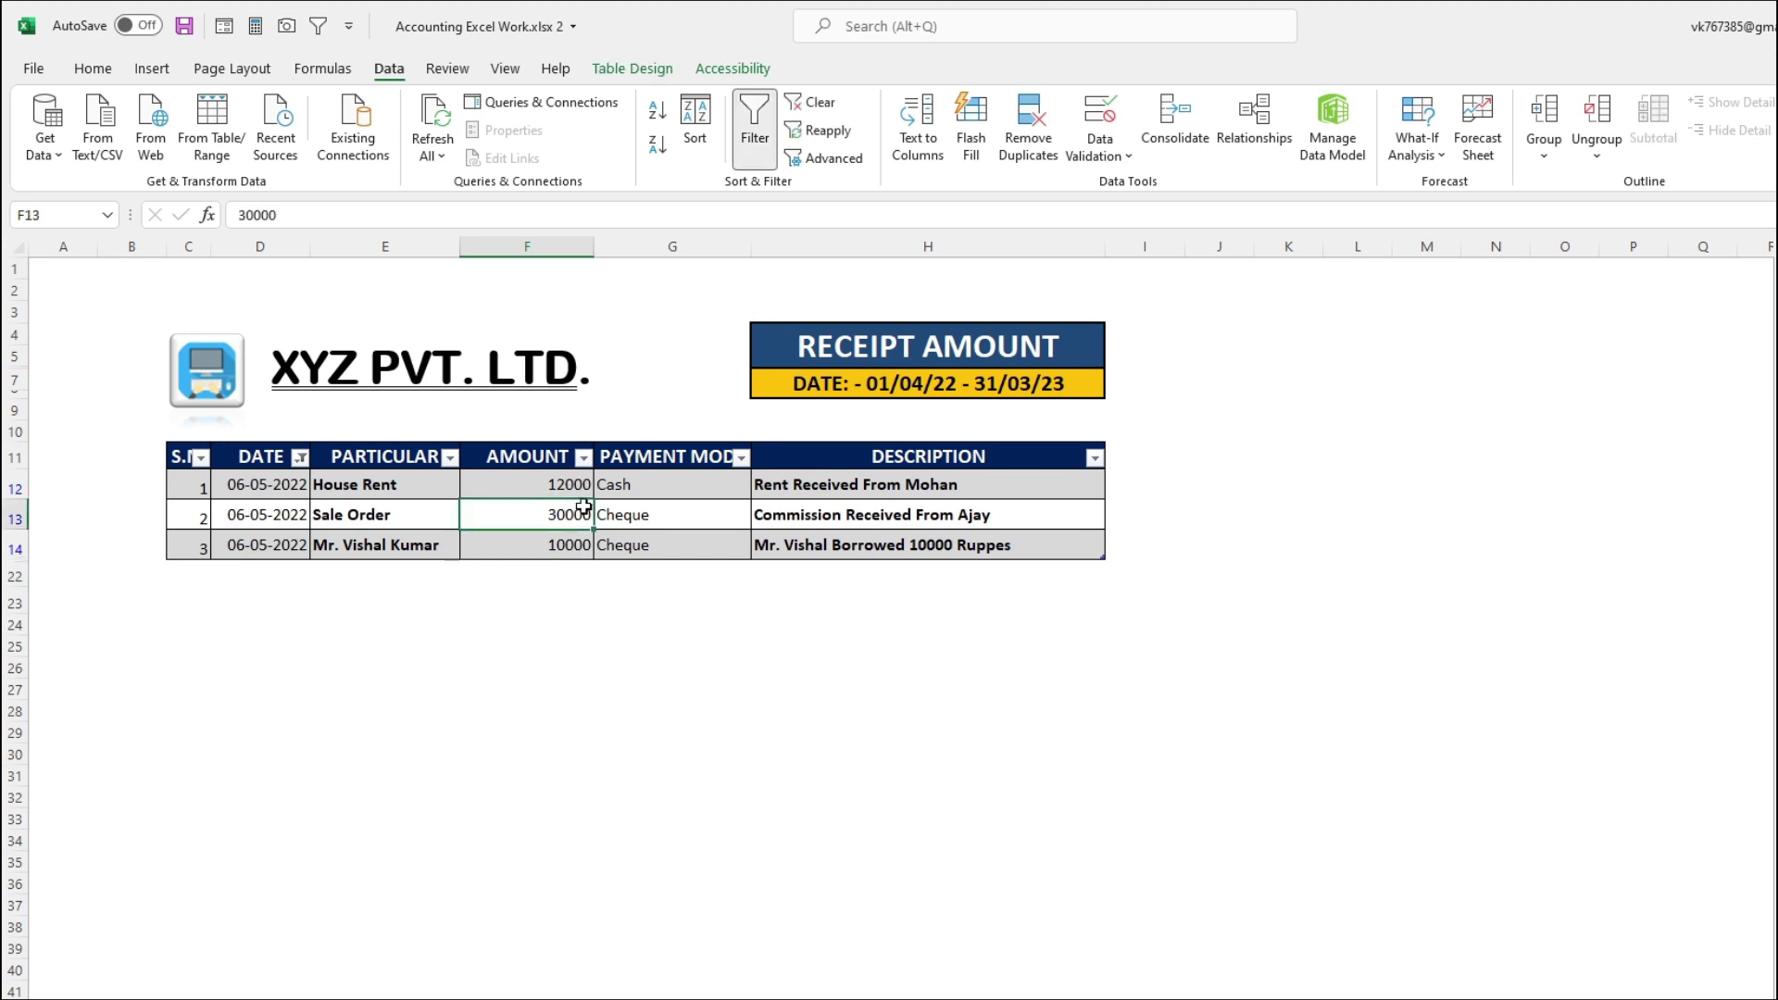
# Add a table total row summing AMOUNT to 52000 and view its function list unchanged
pyautogui.click(632, 68)
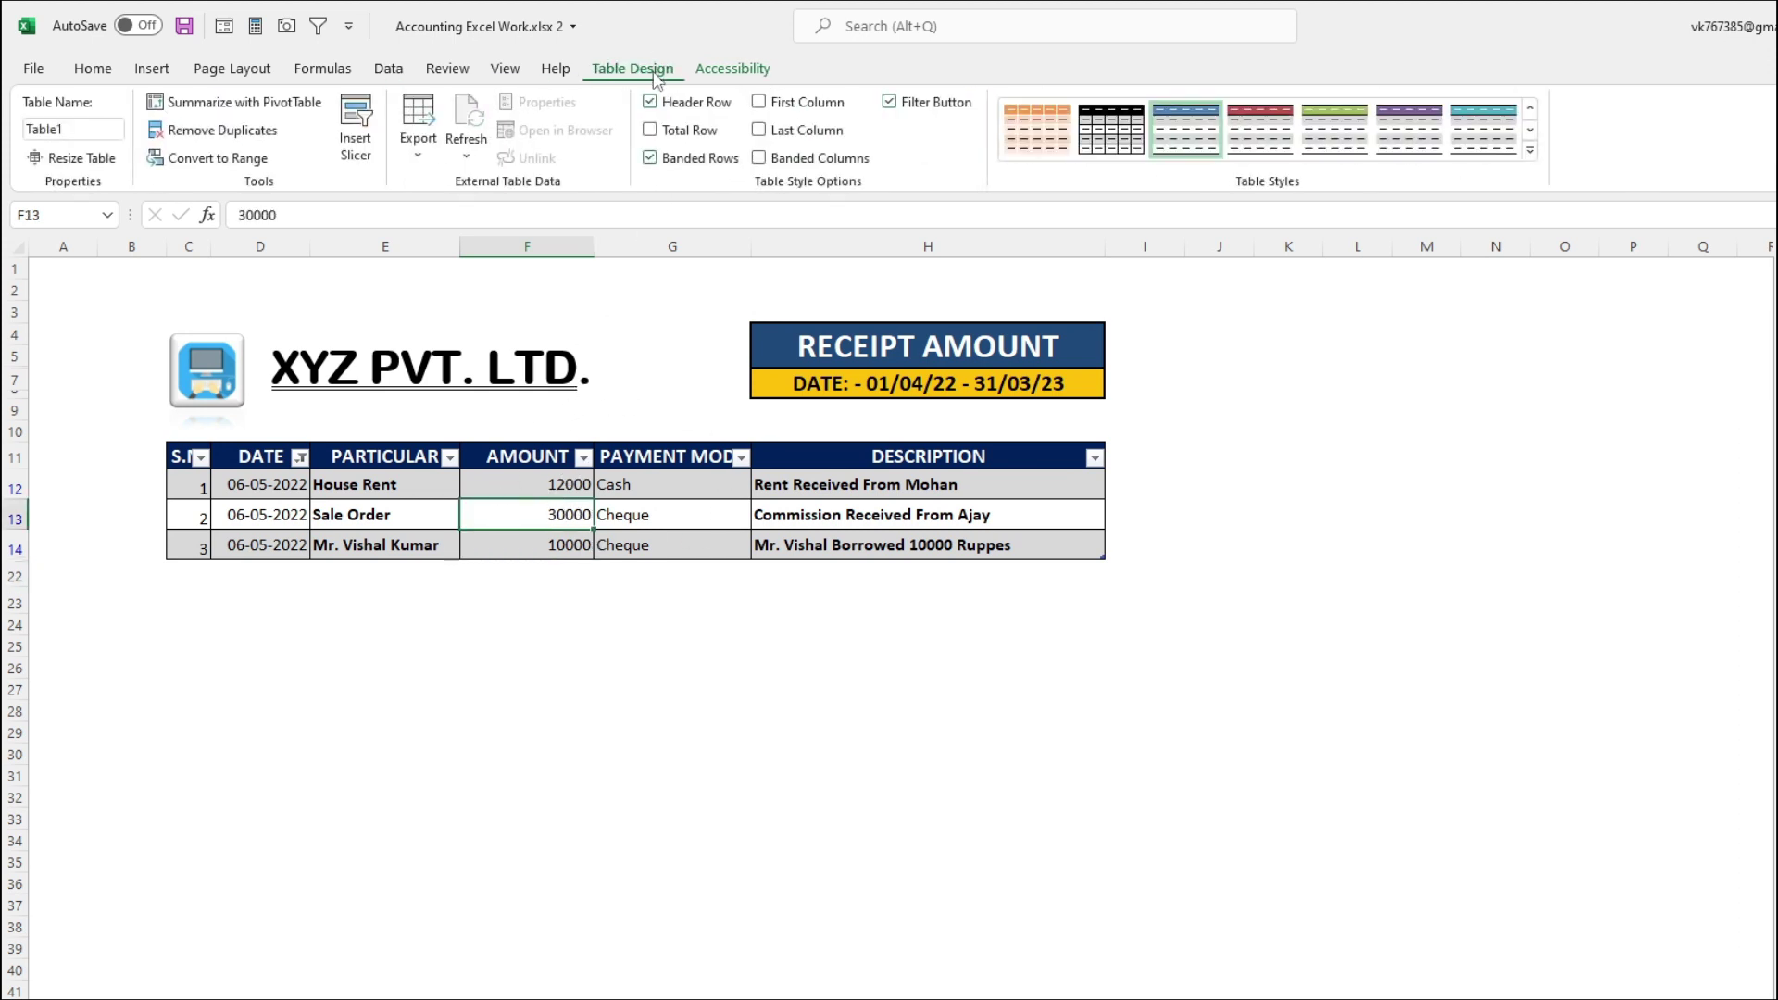
pyautogui.click(673, 139)
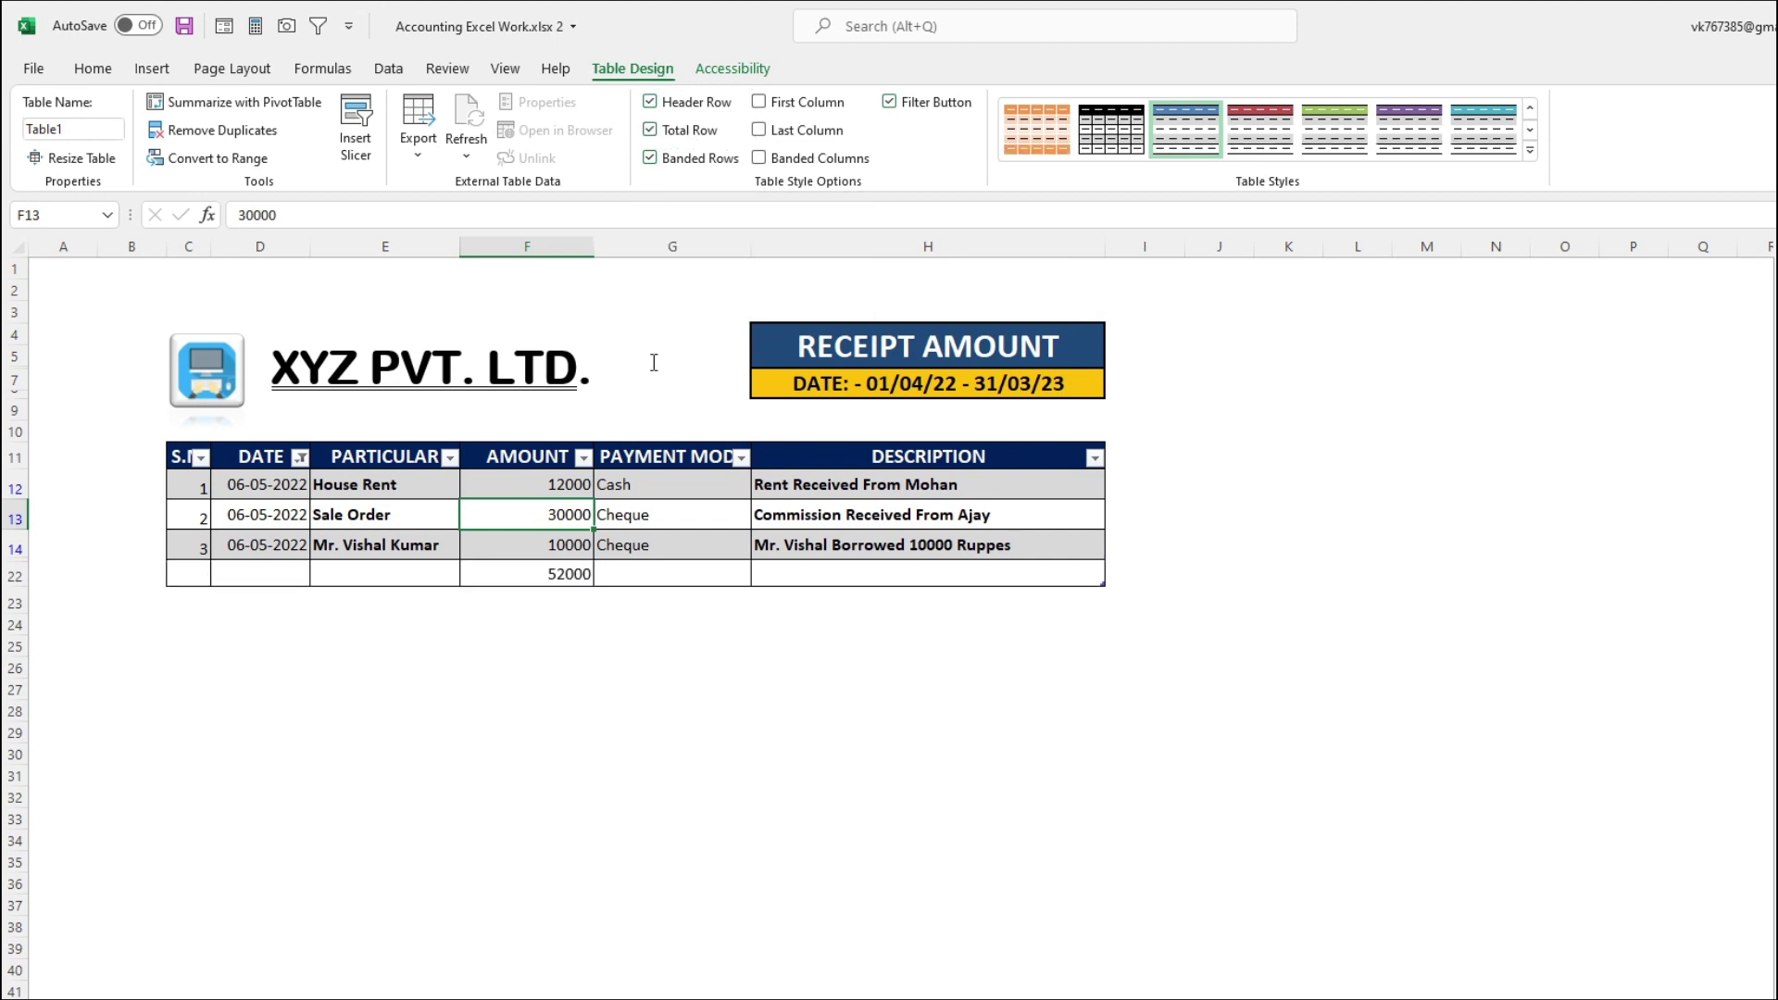
pyautogui.click(569, 571)
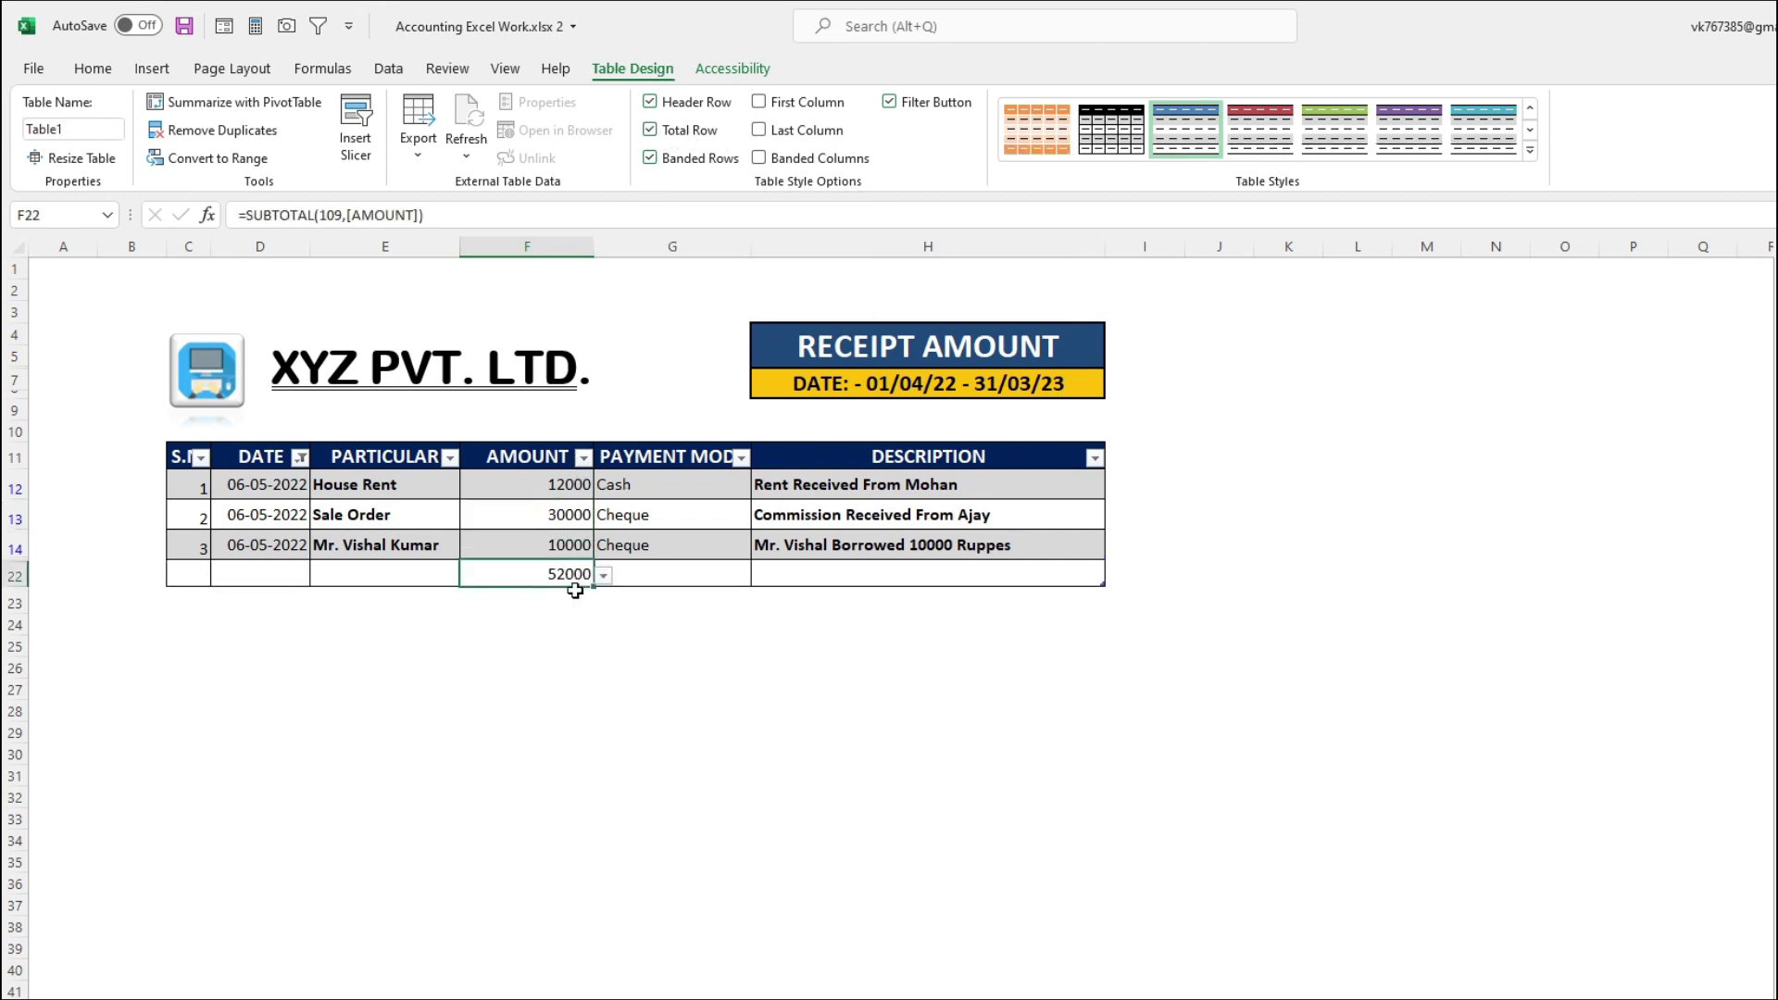
pyautogui.click(600, 576)
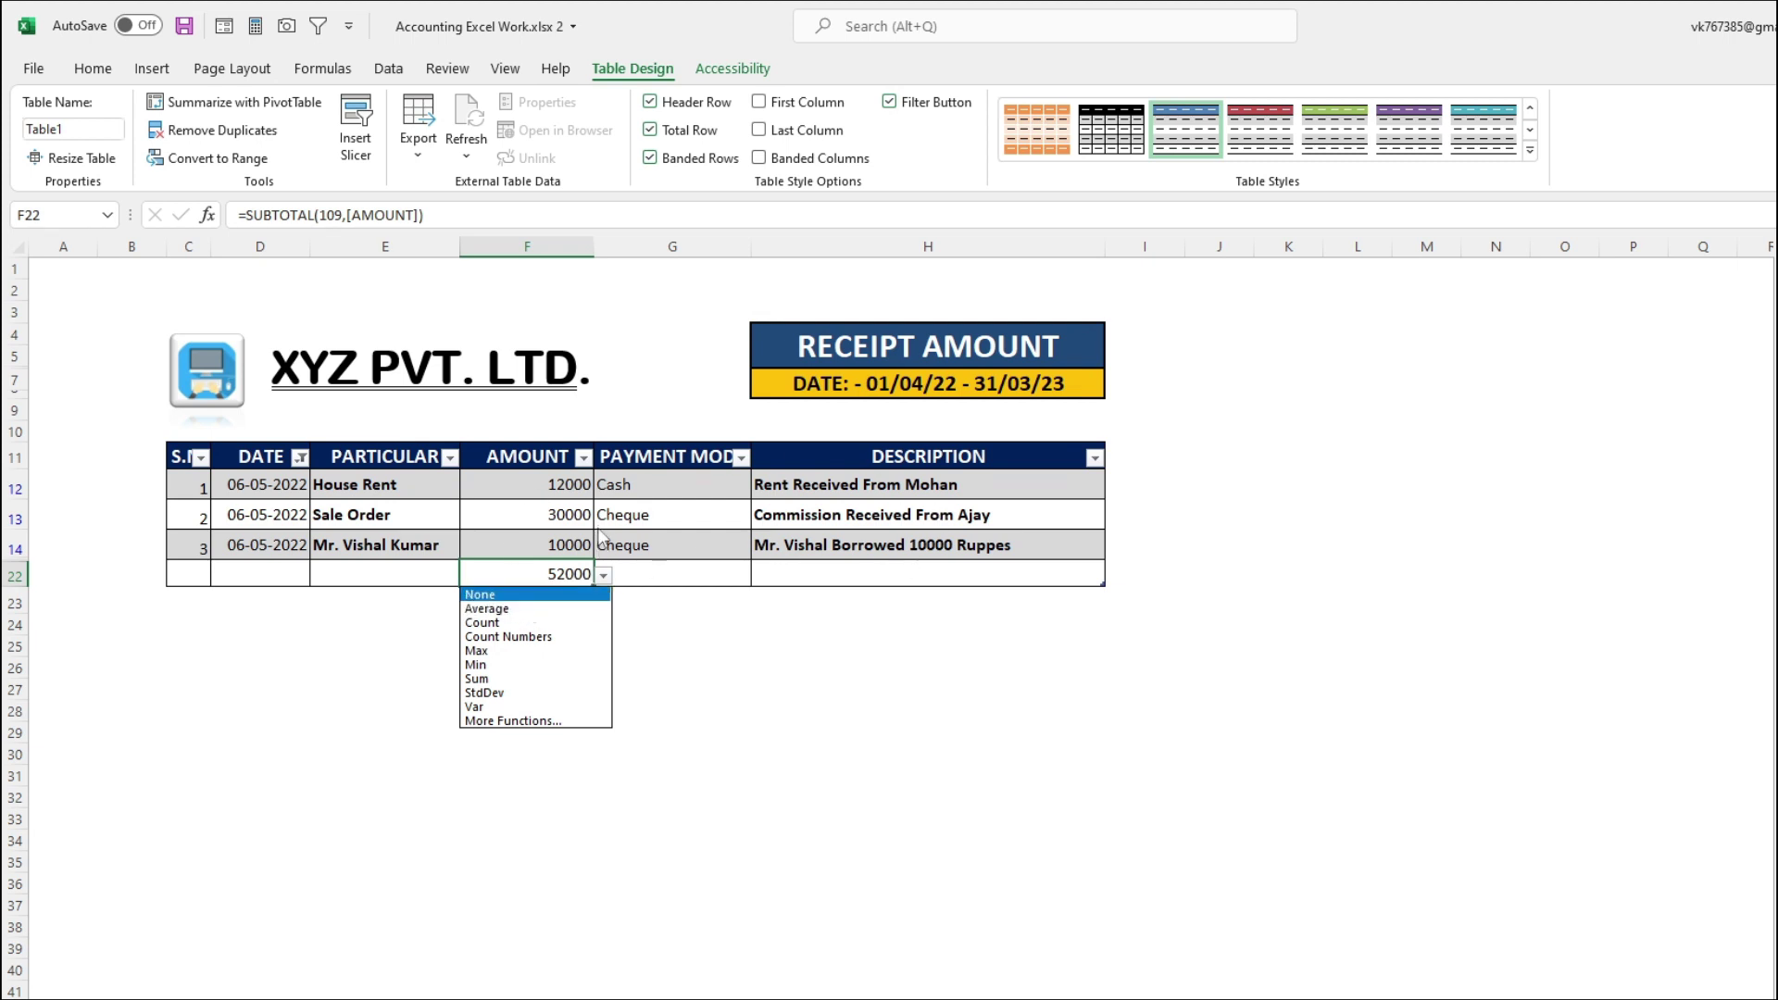
pyautogui.press('Escape')
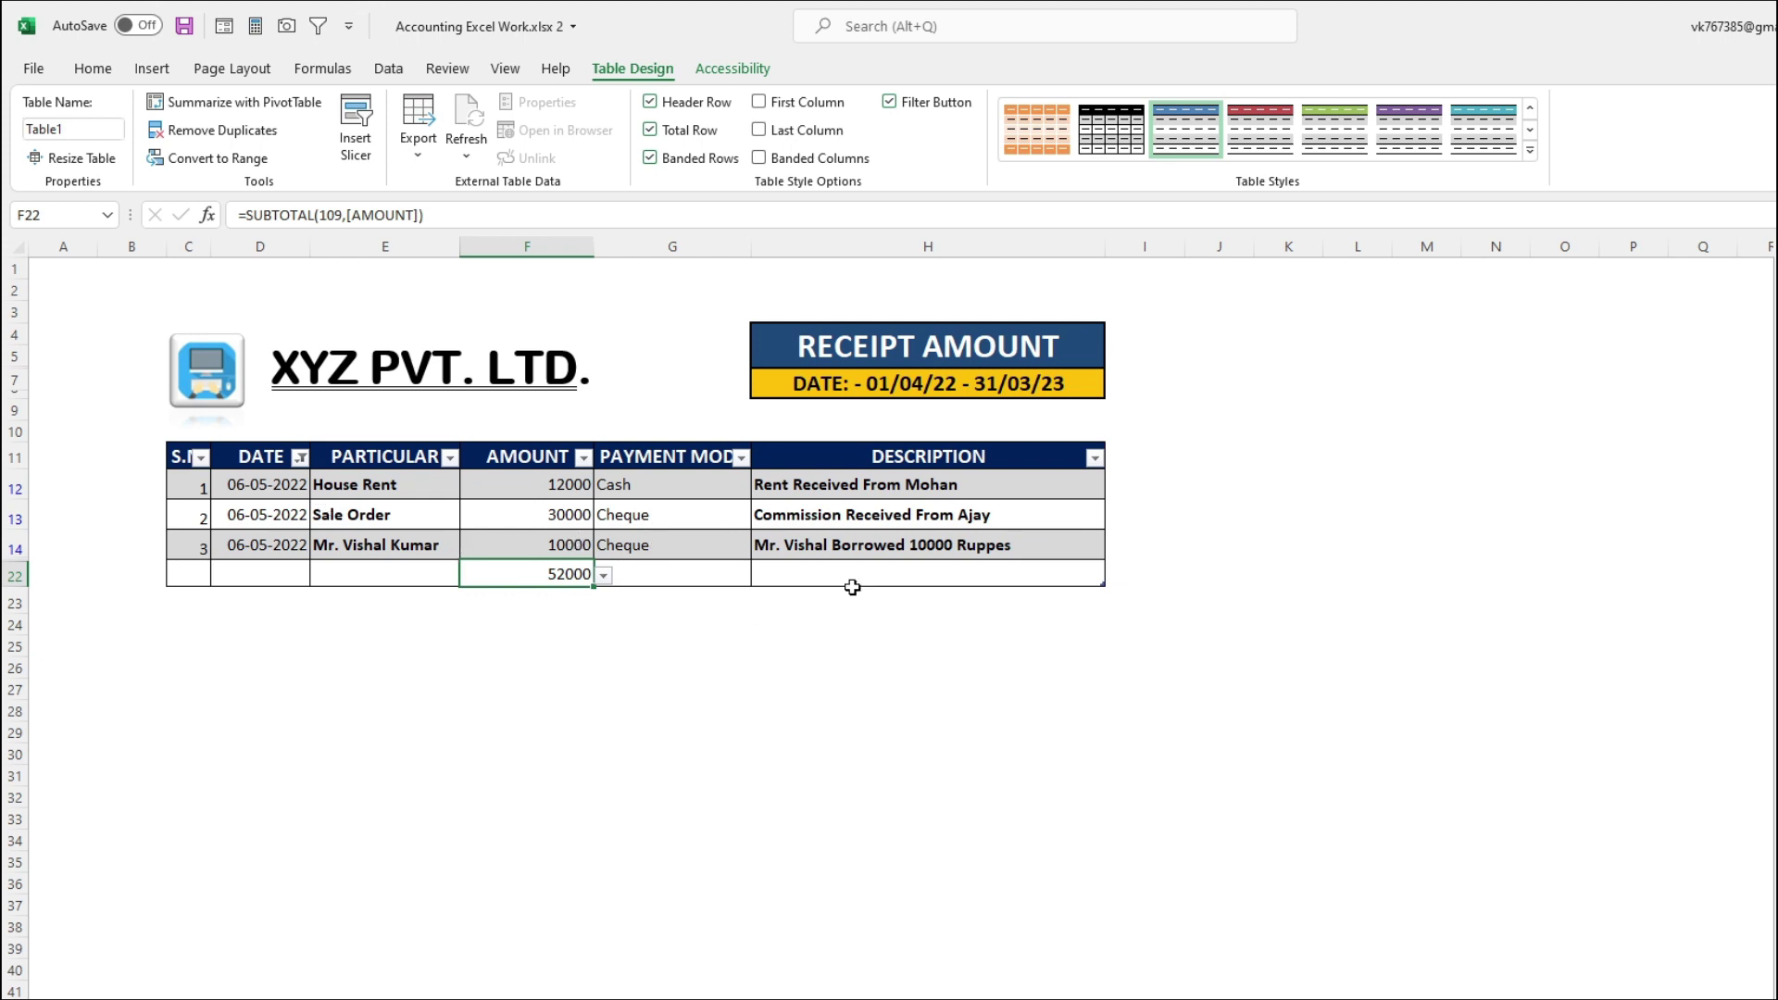
pyautogui.click(670, 482)
pyautogui.click(677, 521)
pyautogui.click(679, 547)
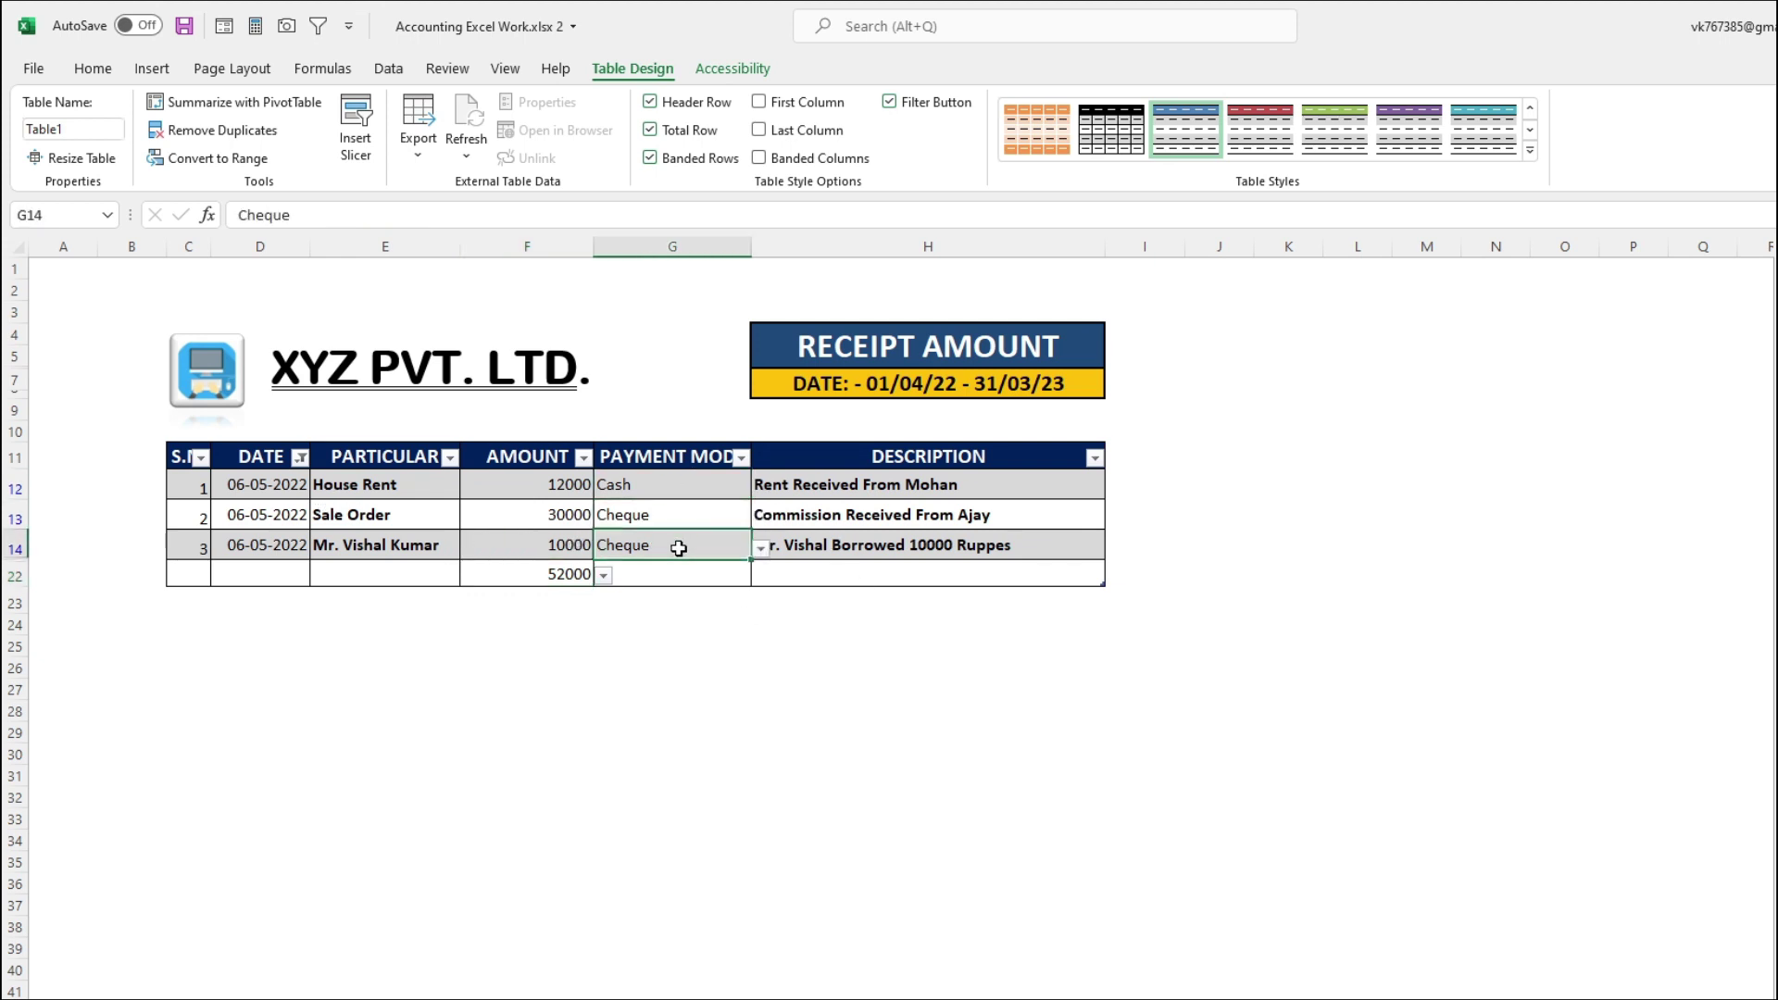
# Filter PAYMENT MODE to Cash only, leaving the House Rent receipt totalling 12000
pyautogui.click(740, 458)
pyautogui.click(556, 714)
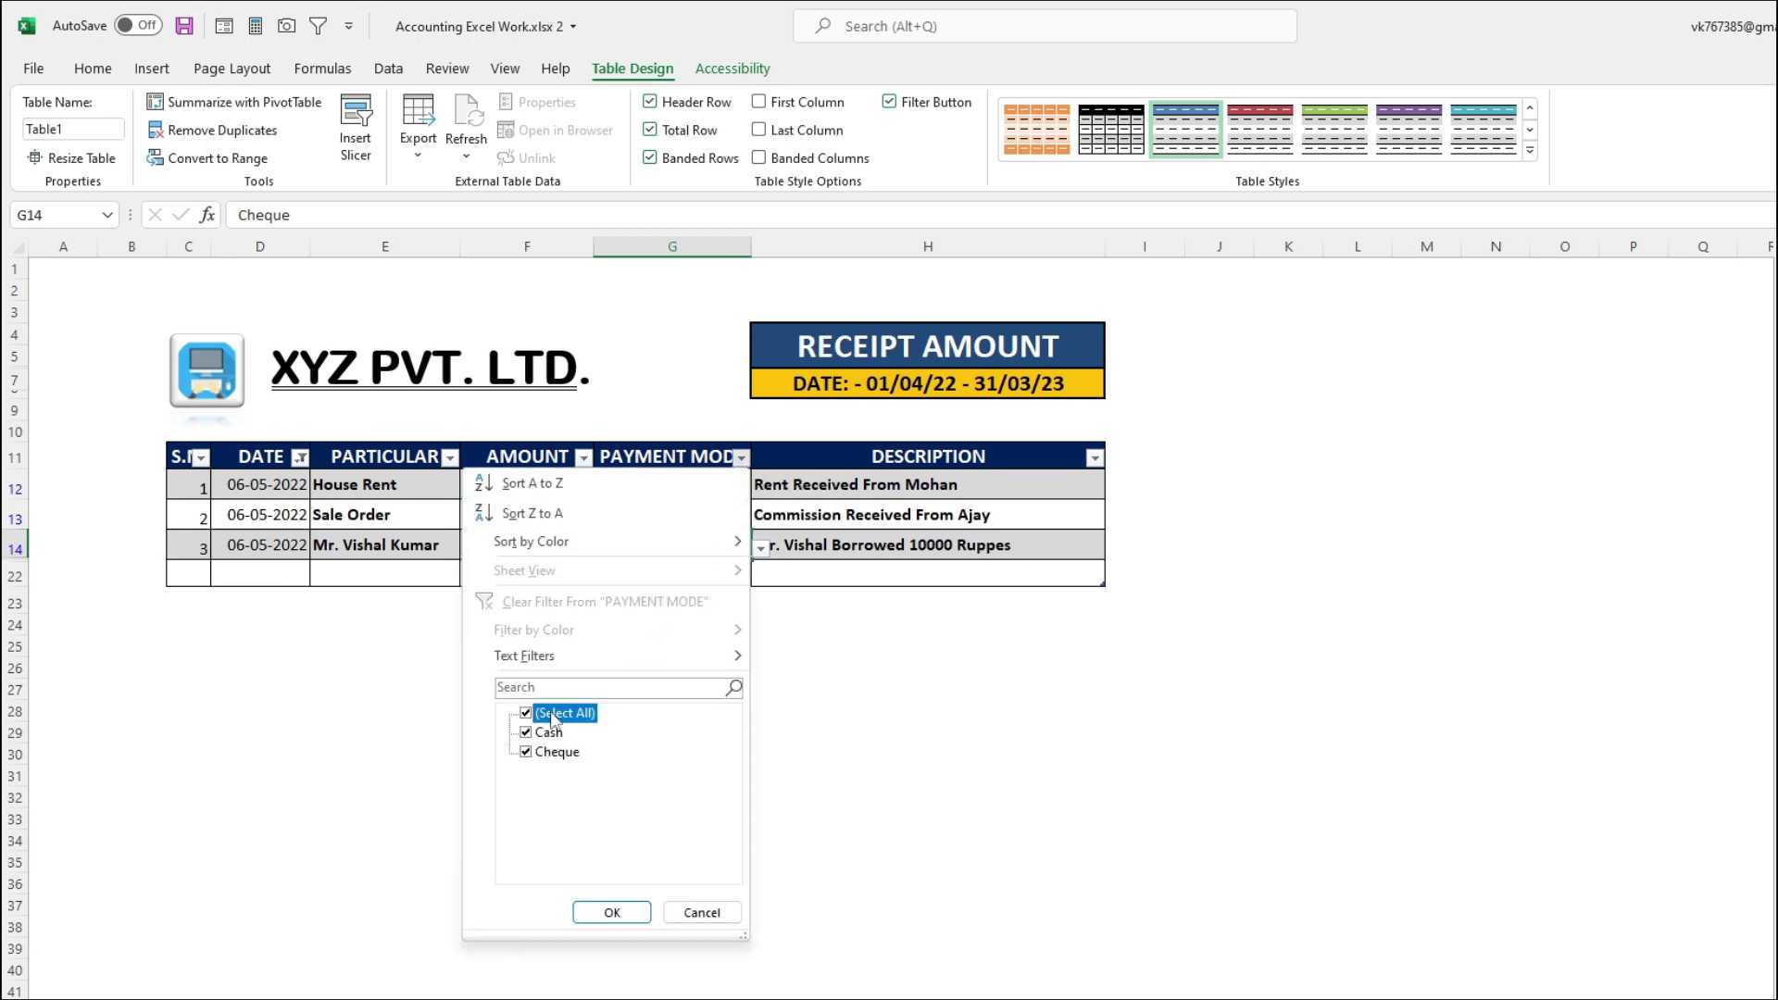
pyautogui.click(545, 733)
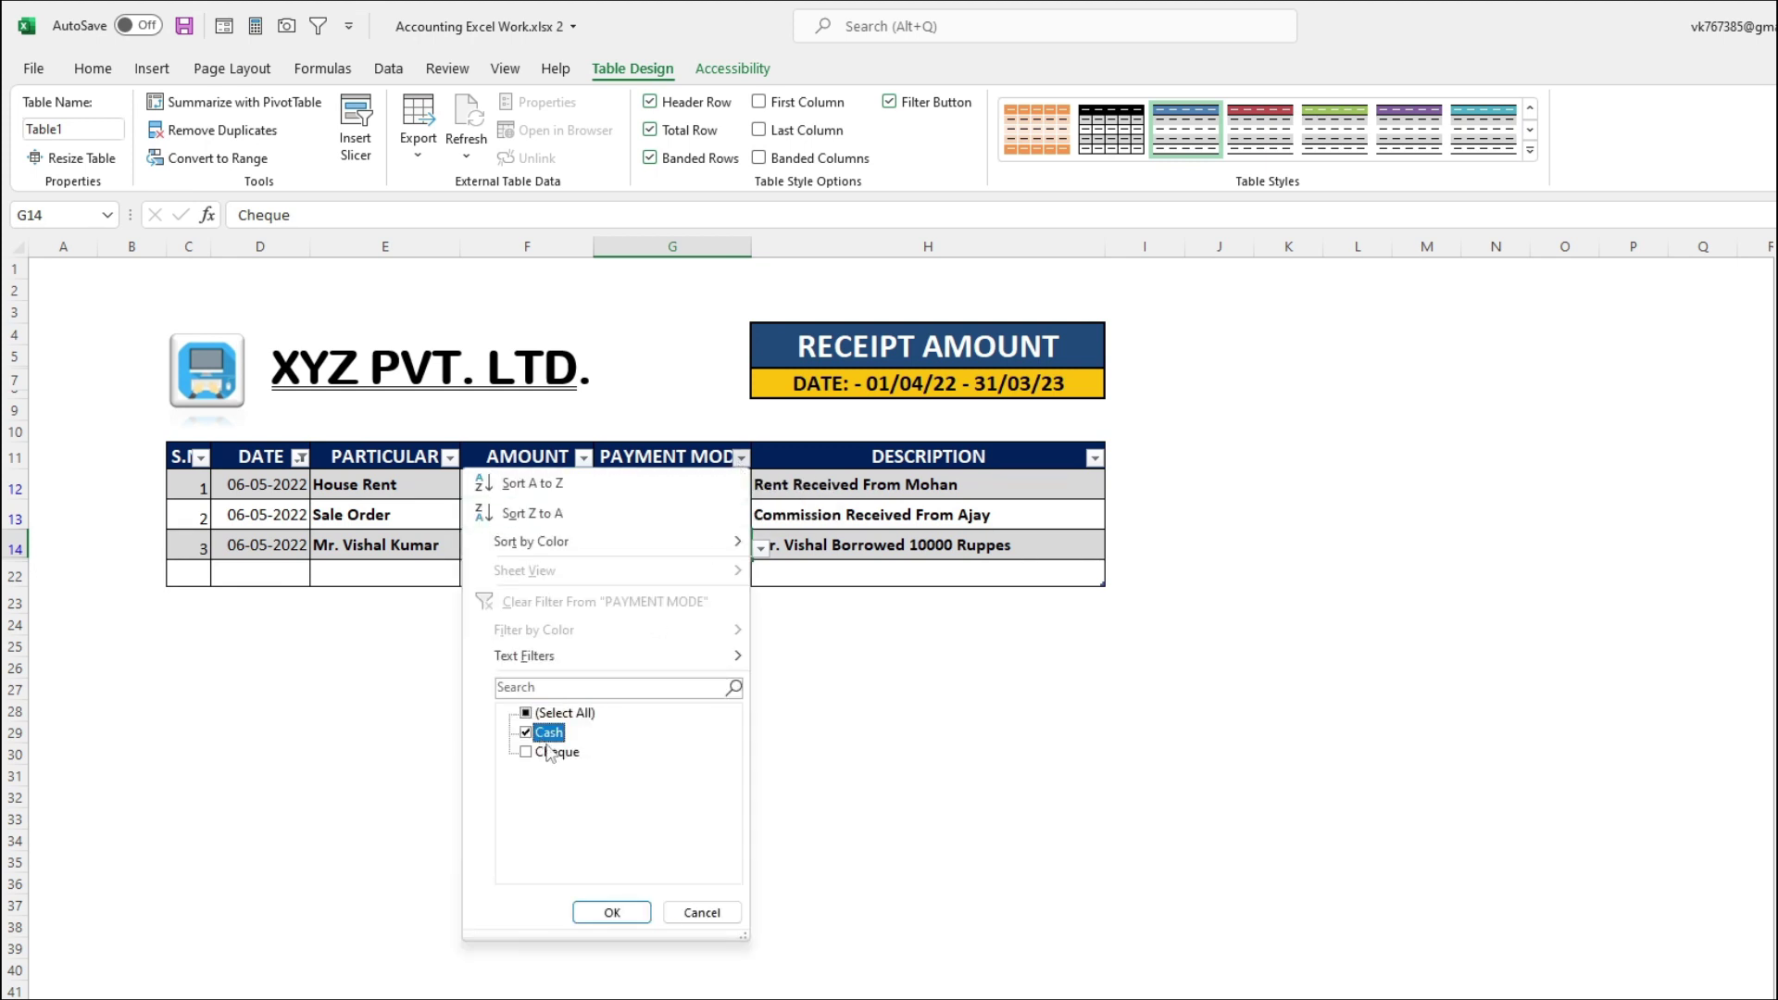
pyautogui.click(611, 912)
pyautogui.click(558, 518)
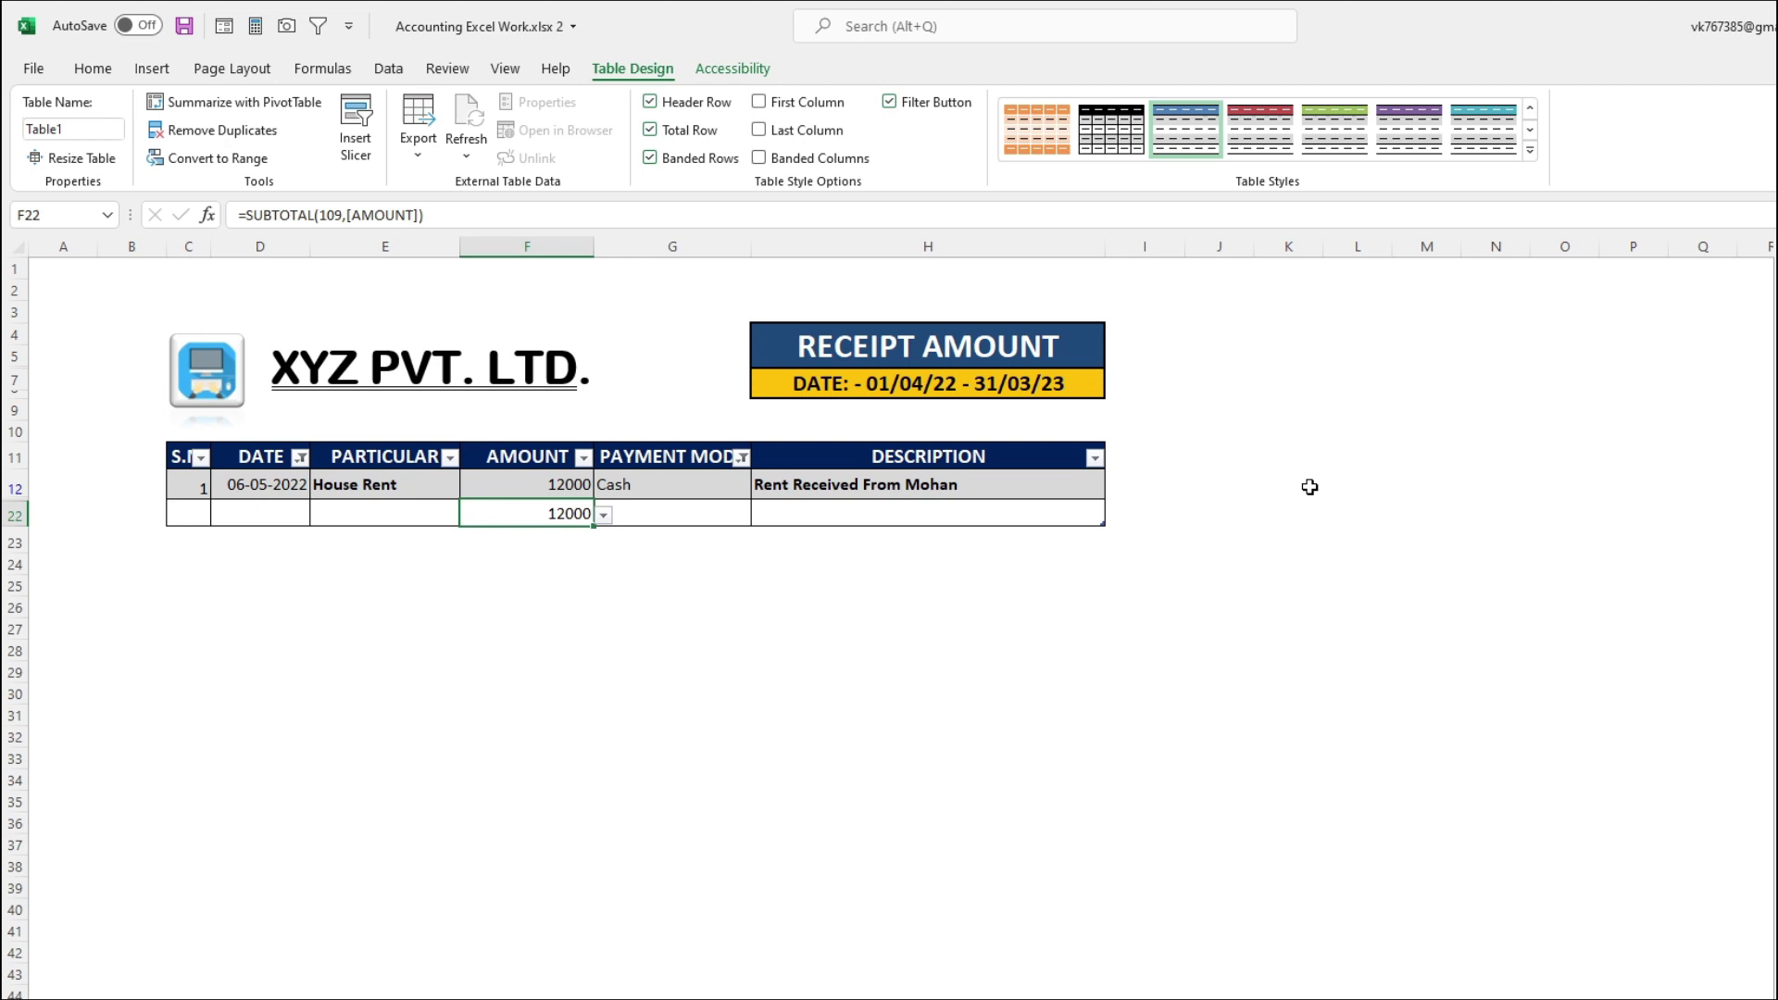
pyautogui.click(22, 484)
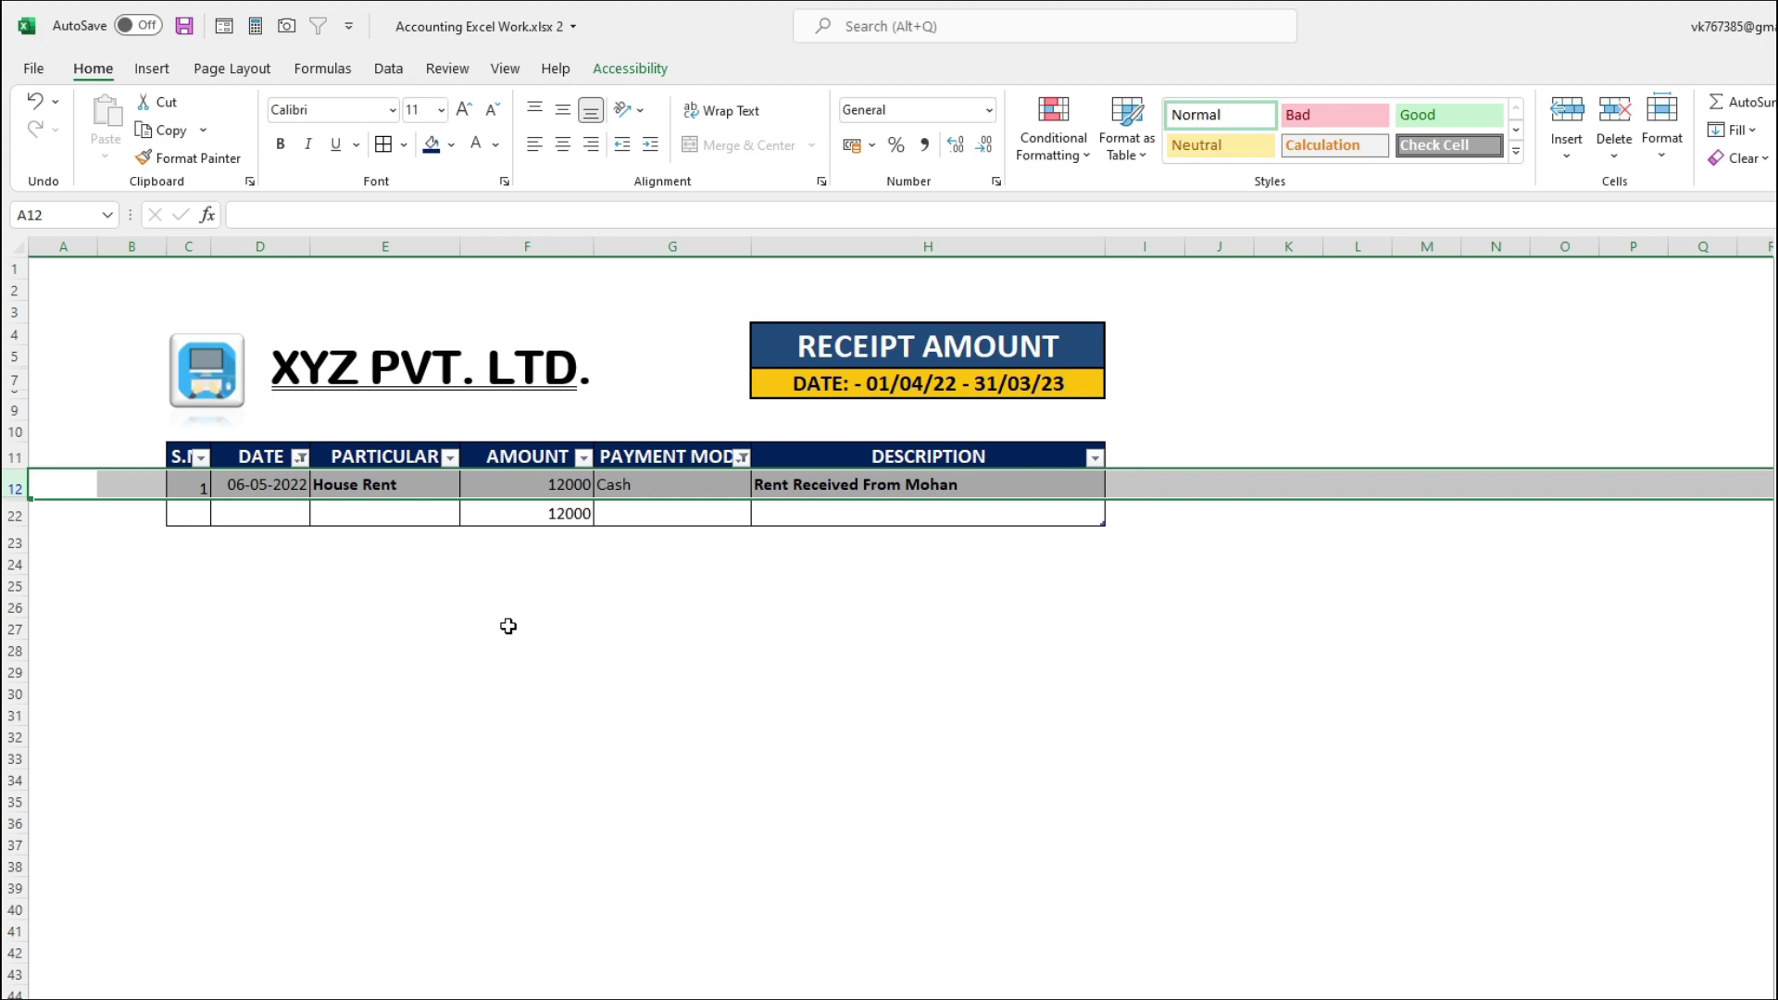
# Clear all table filters so every receipt shows again
pyautogui.click(521, 459)
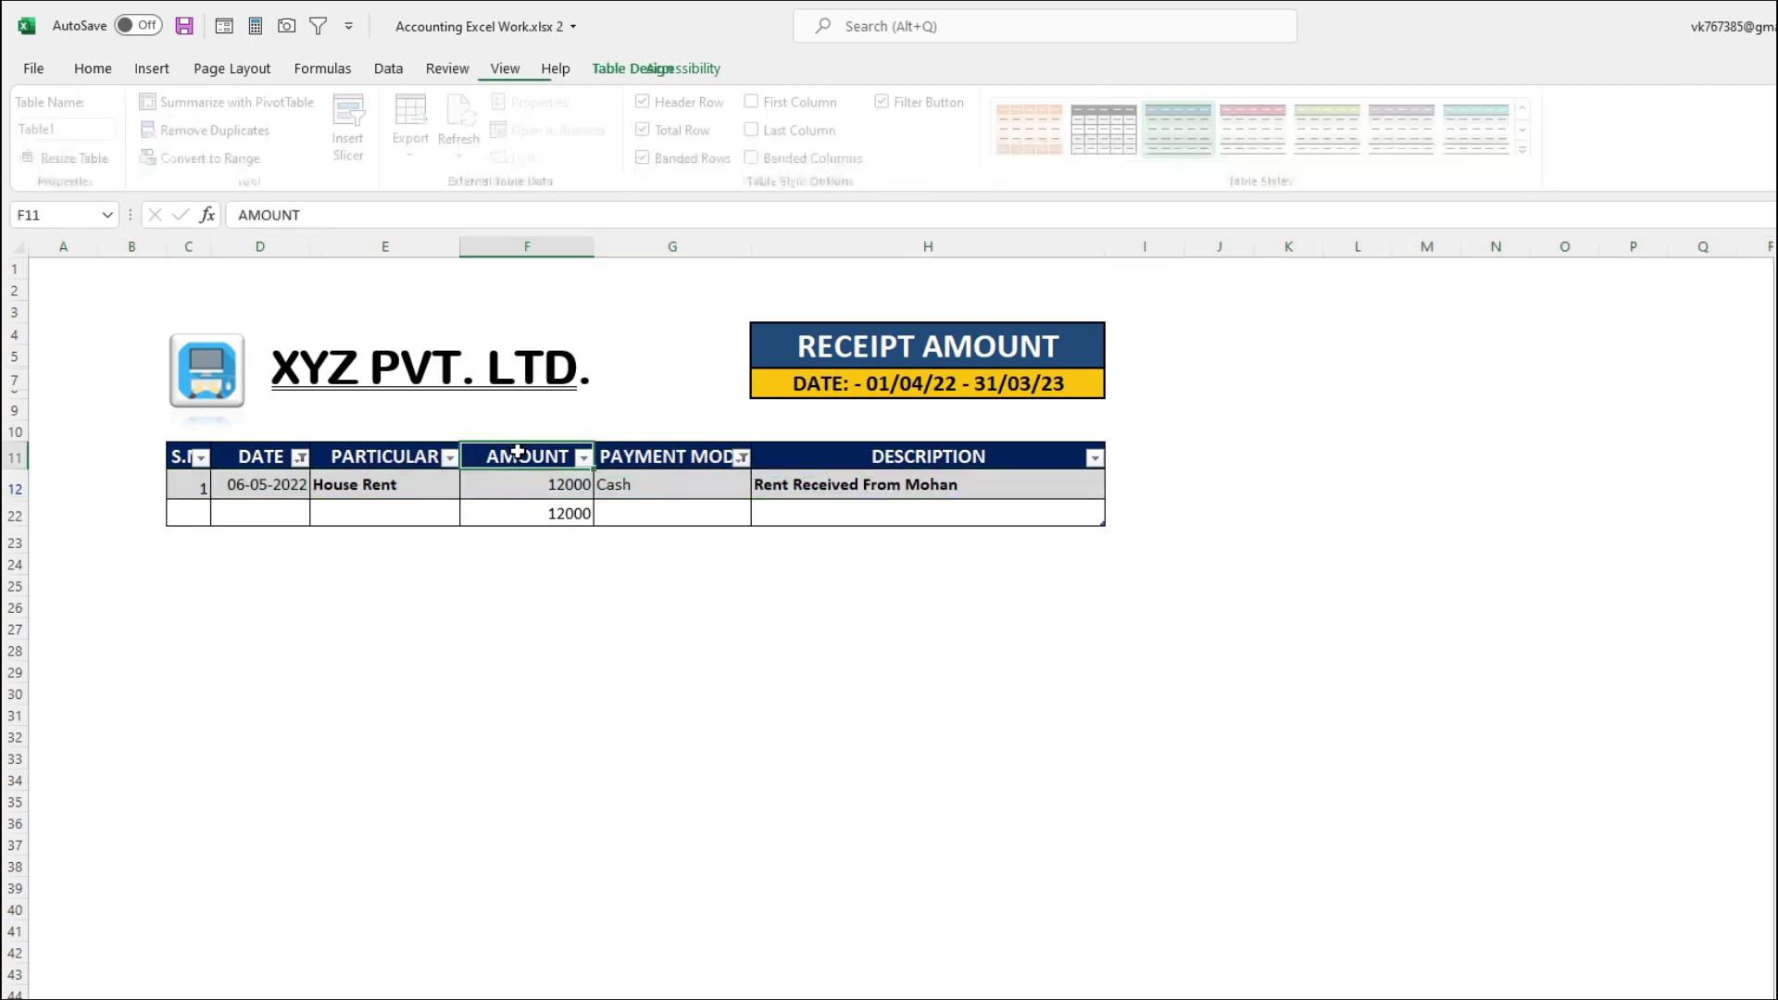
pyautogui.click(391, 70)
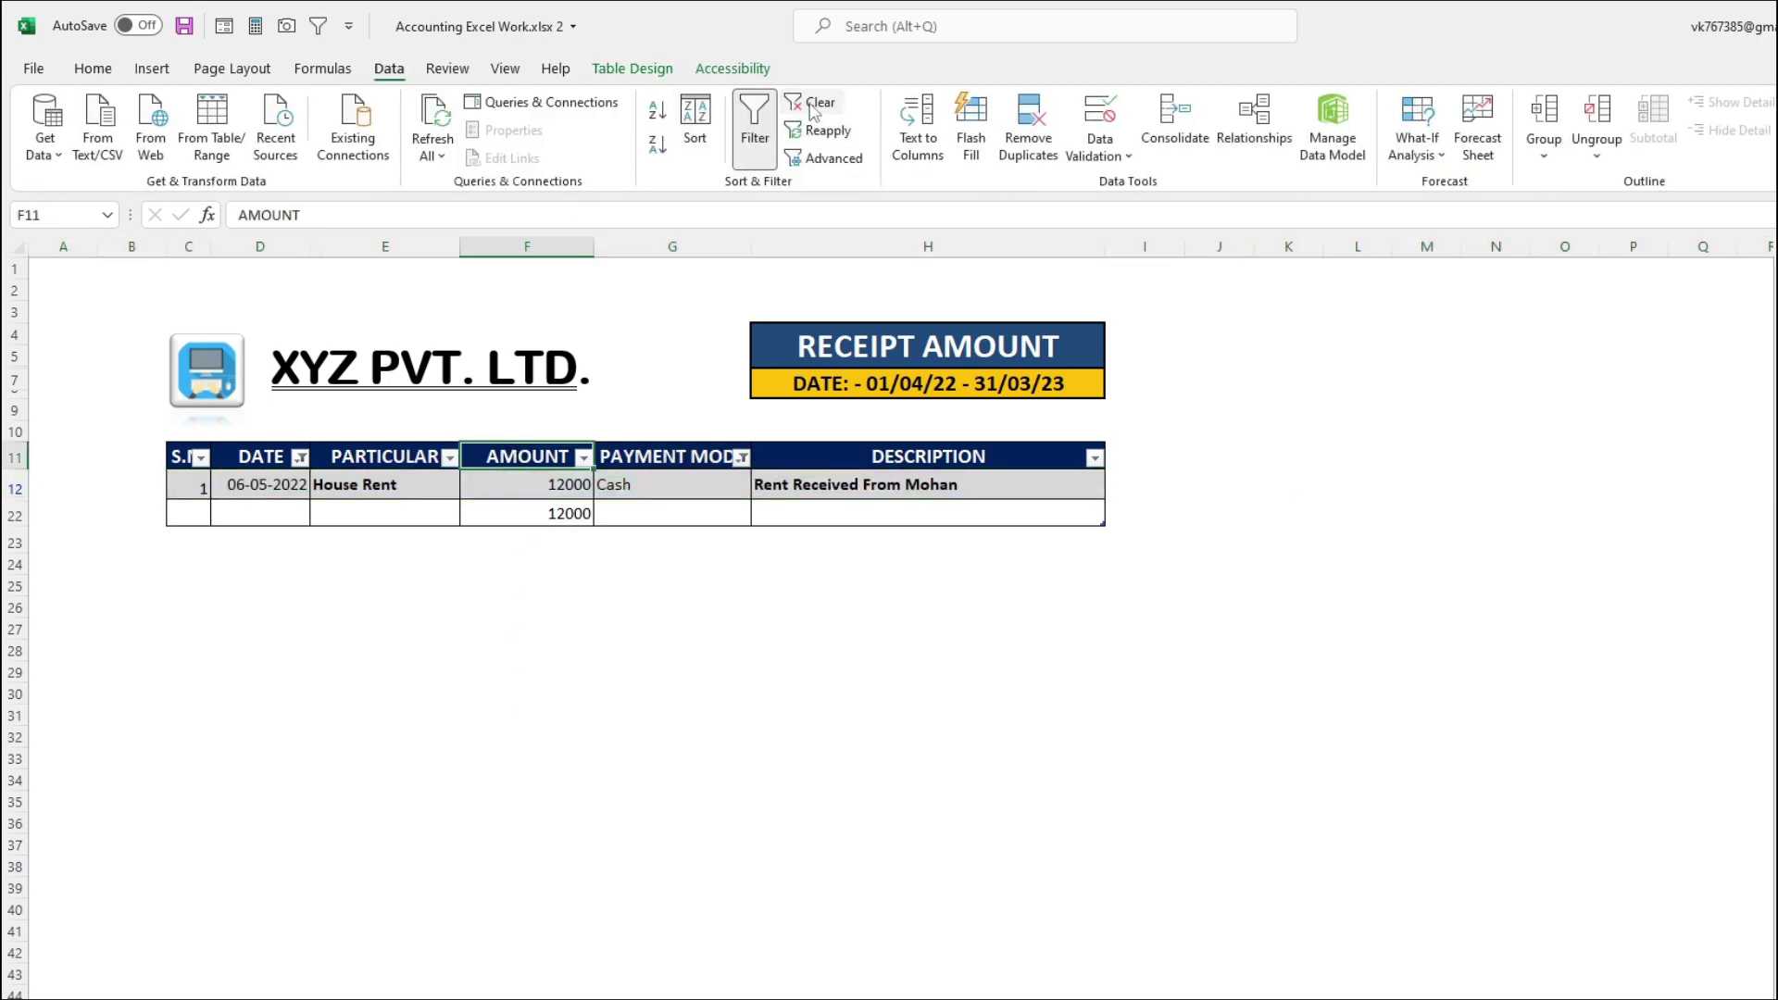
pyautogui.click(813, 104)
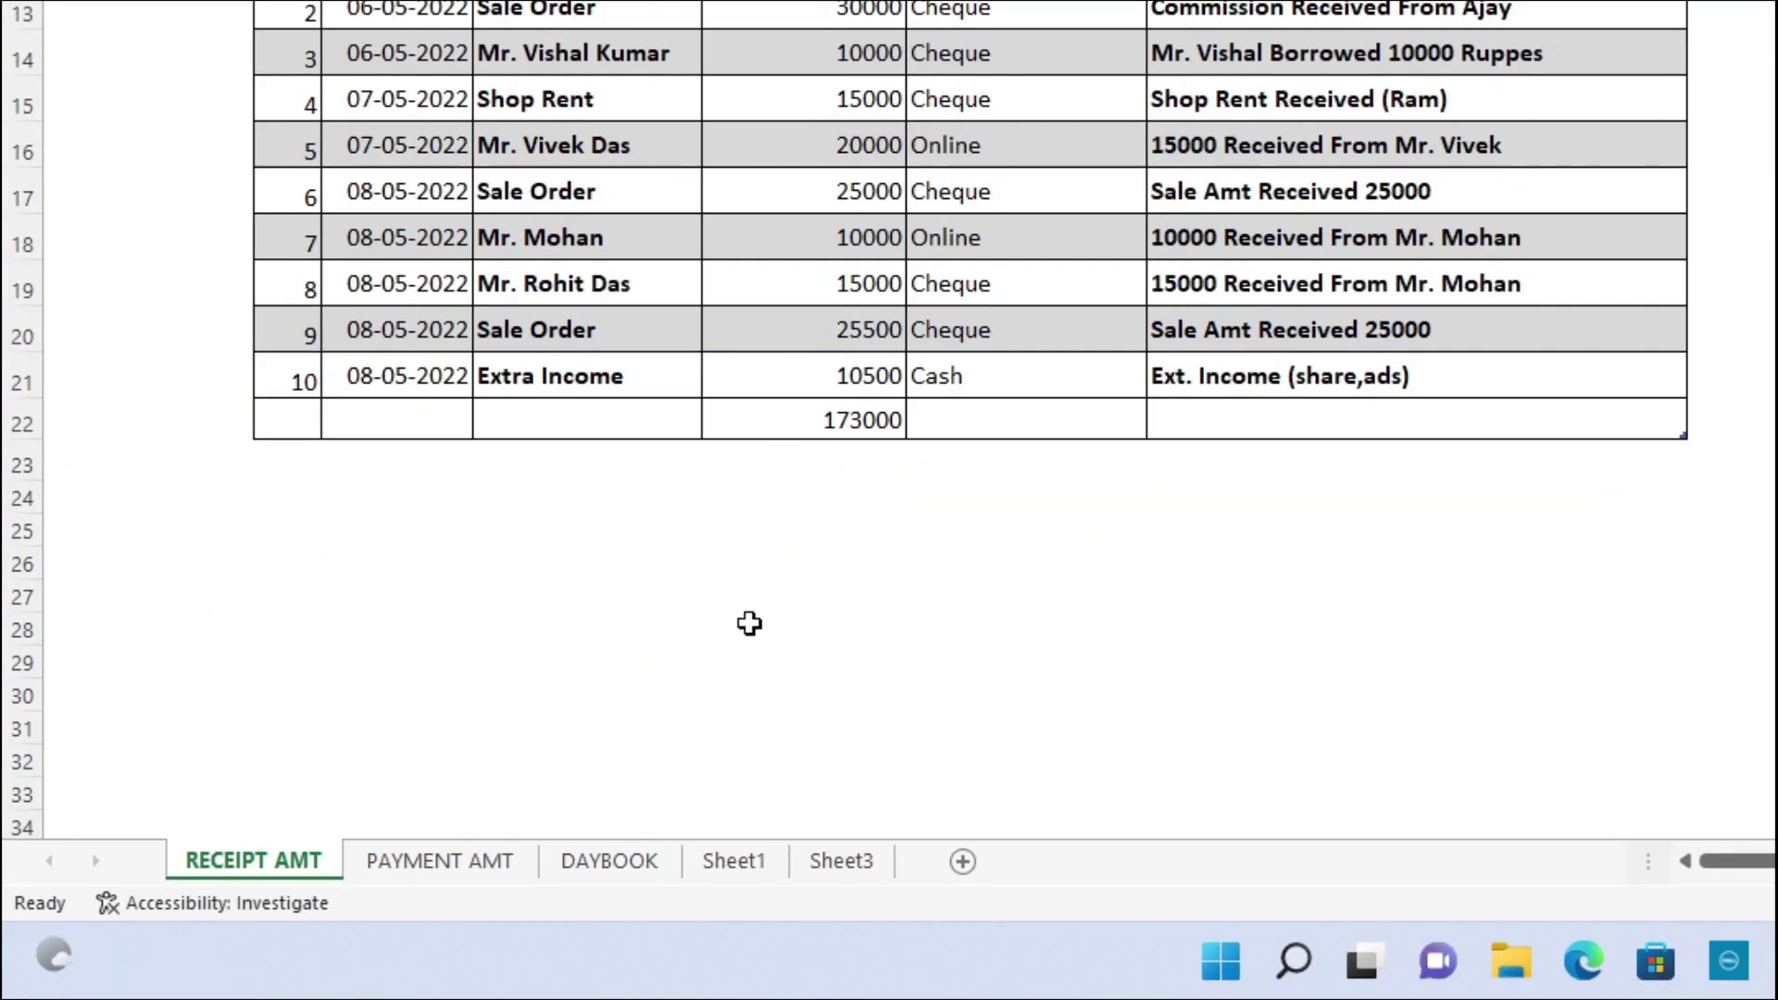
# Duplicate the RECEIPT AMT sheet at the end of the workbook and type 'payment' as its tab name
pyautogui.rightClick(264, 862)
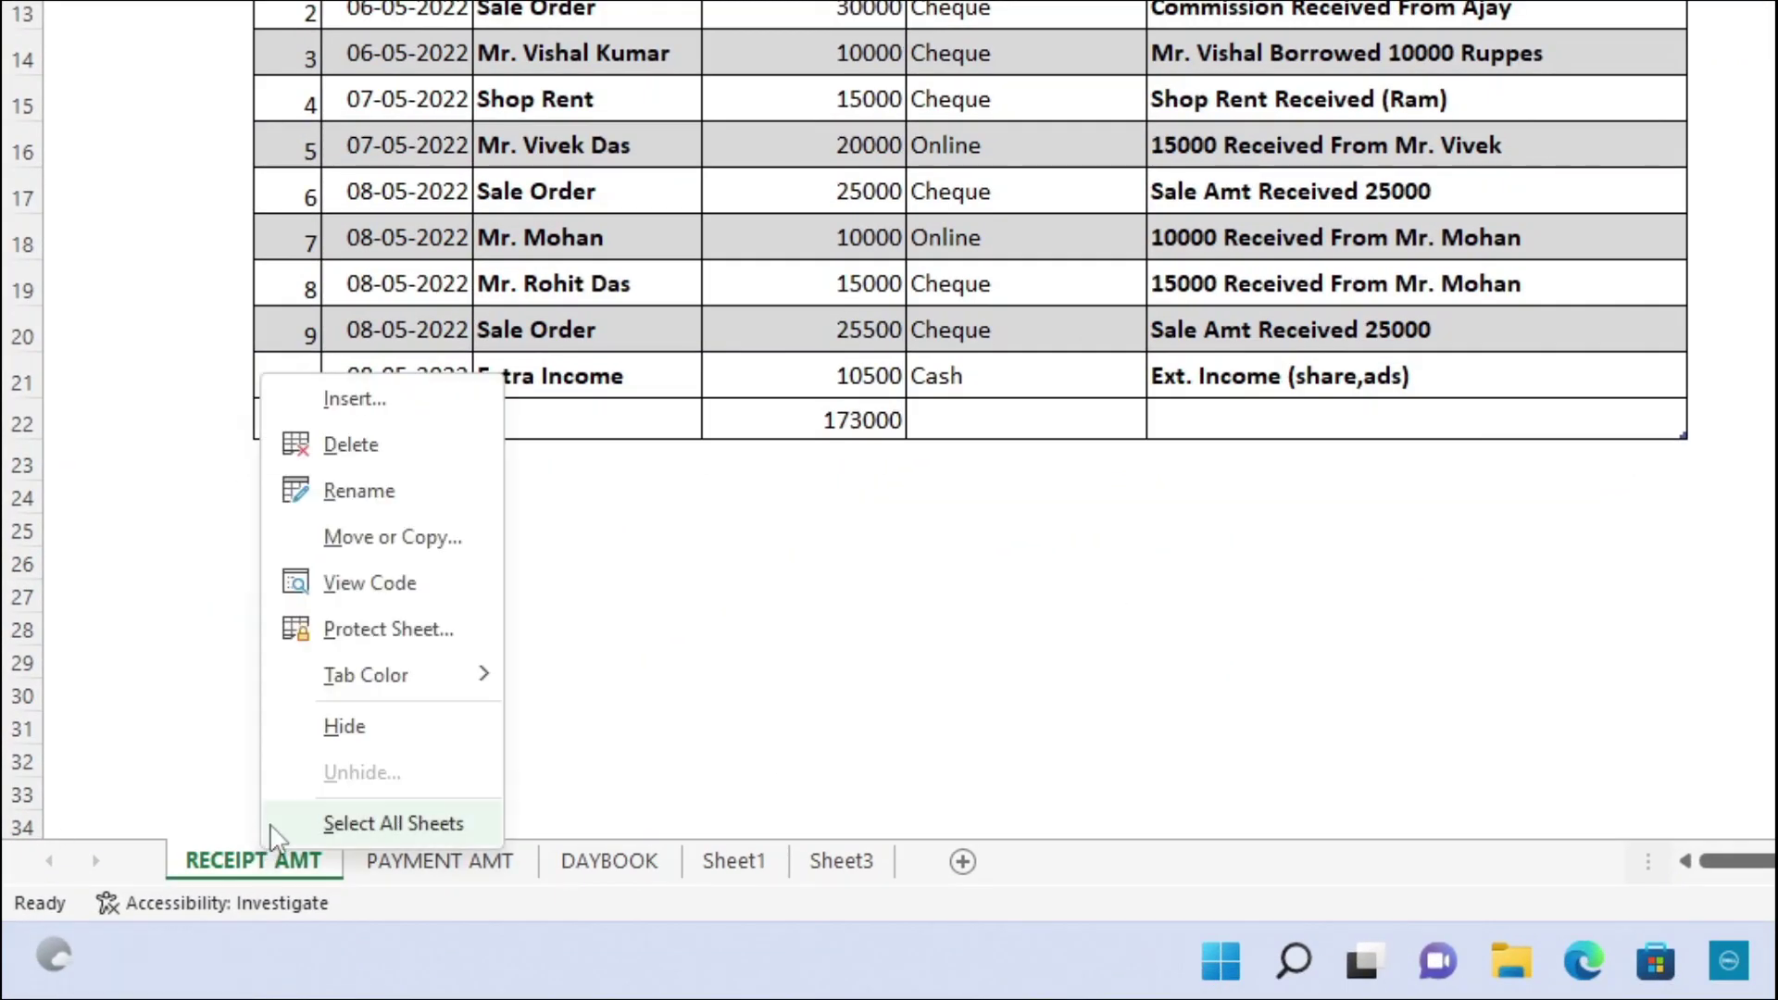
pyautogui.click(385, 539)
pyautogui.click(204, 723)
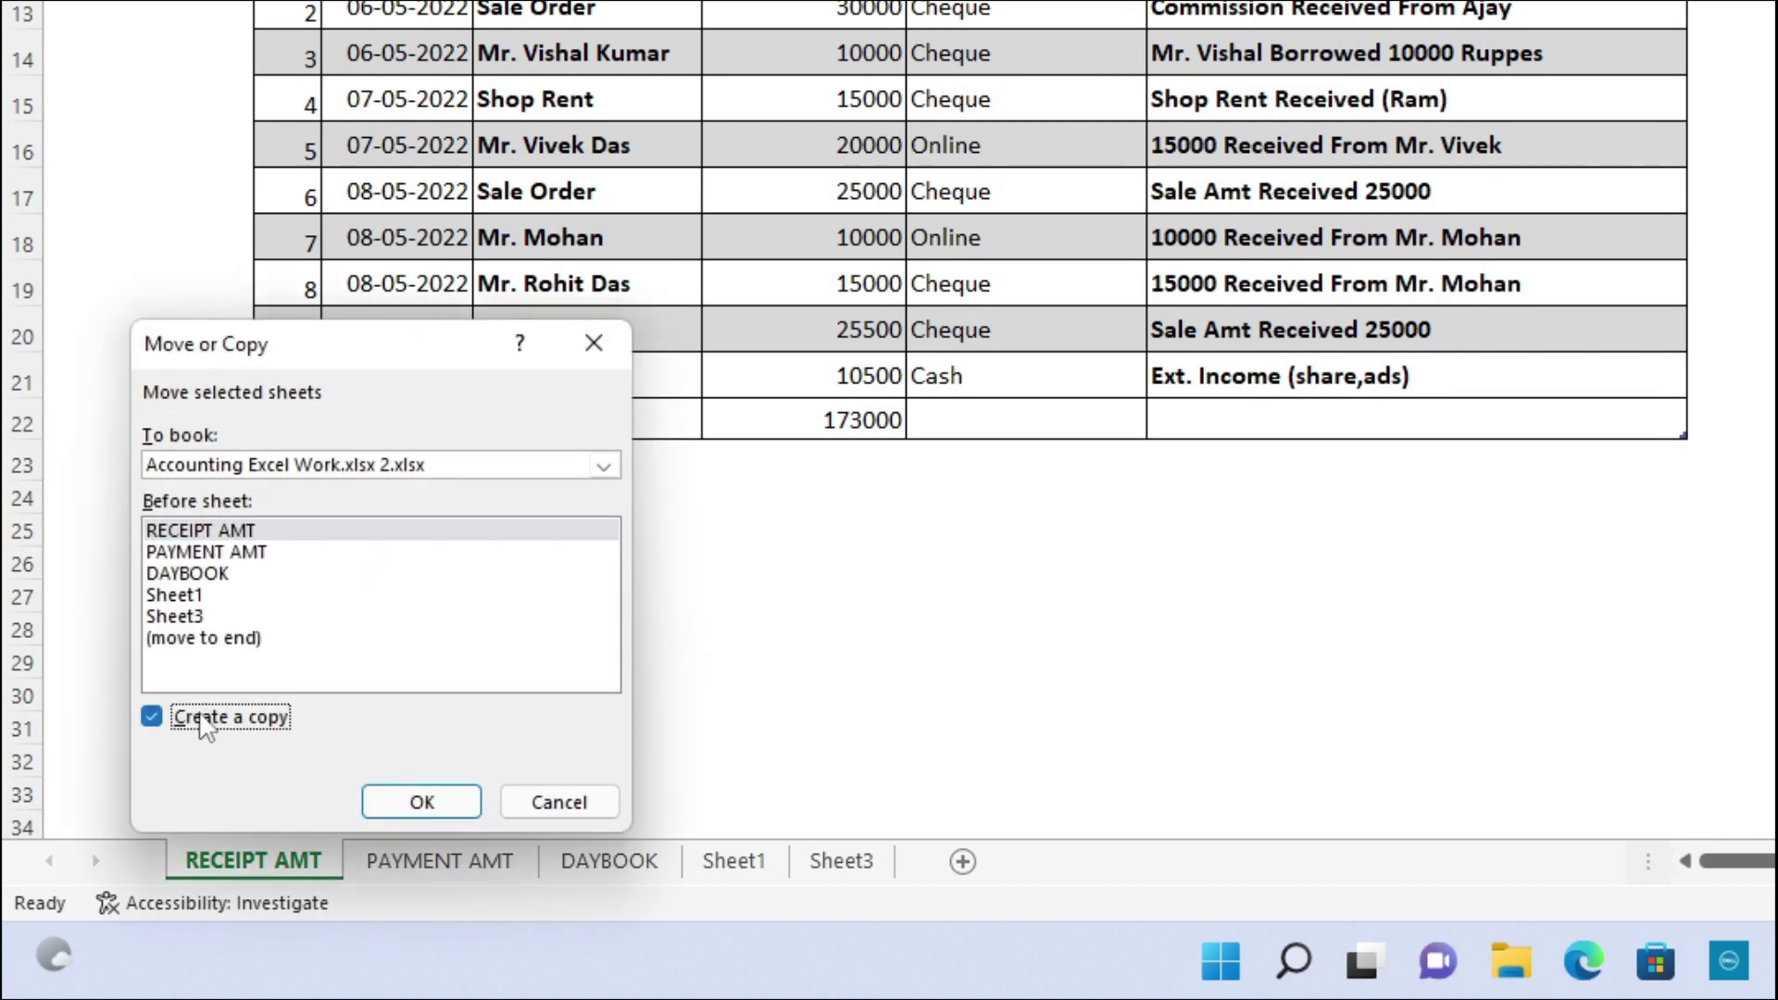
pyautogui.click(236, 639)
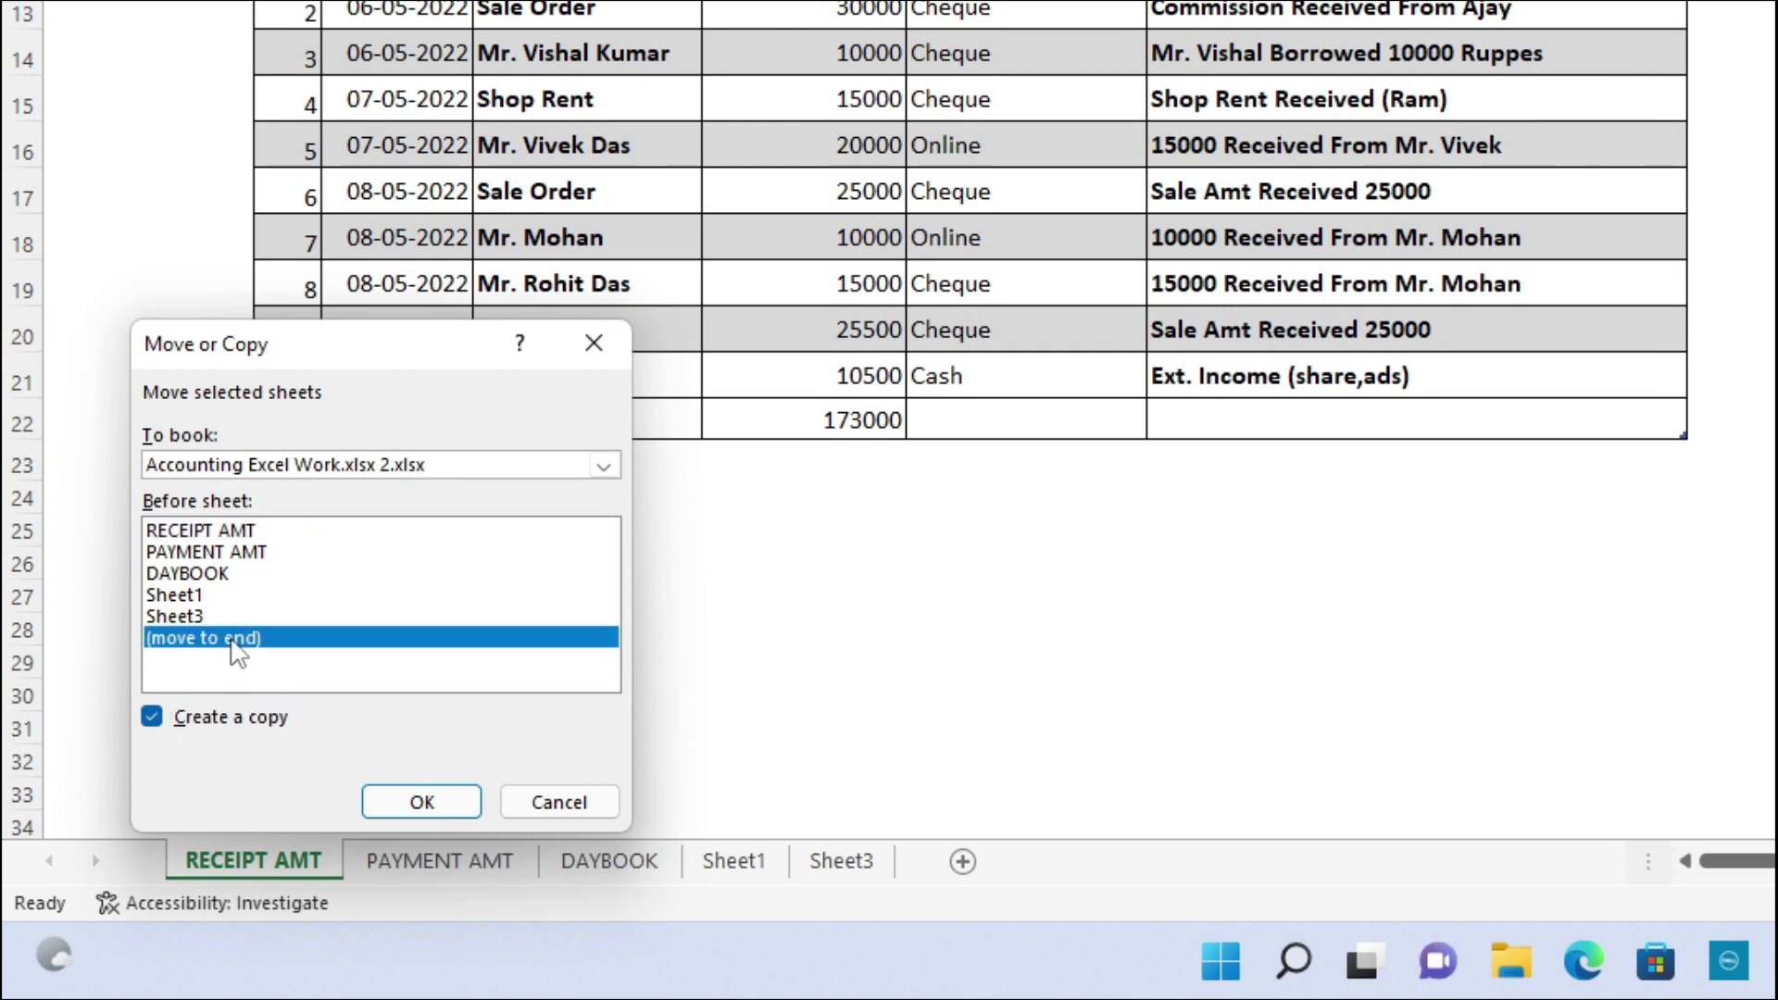
pyautogui.click(449, 804)
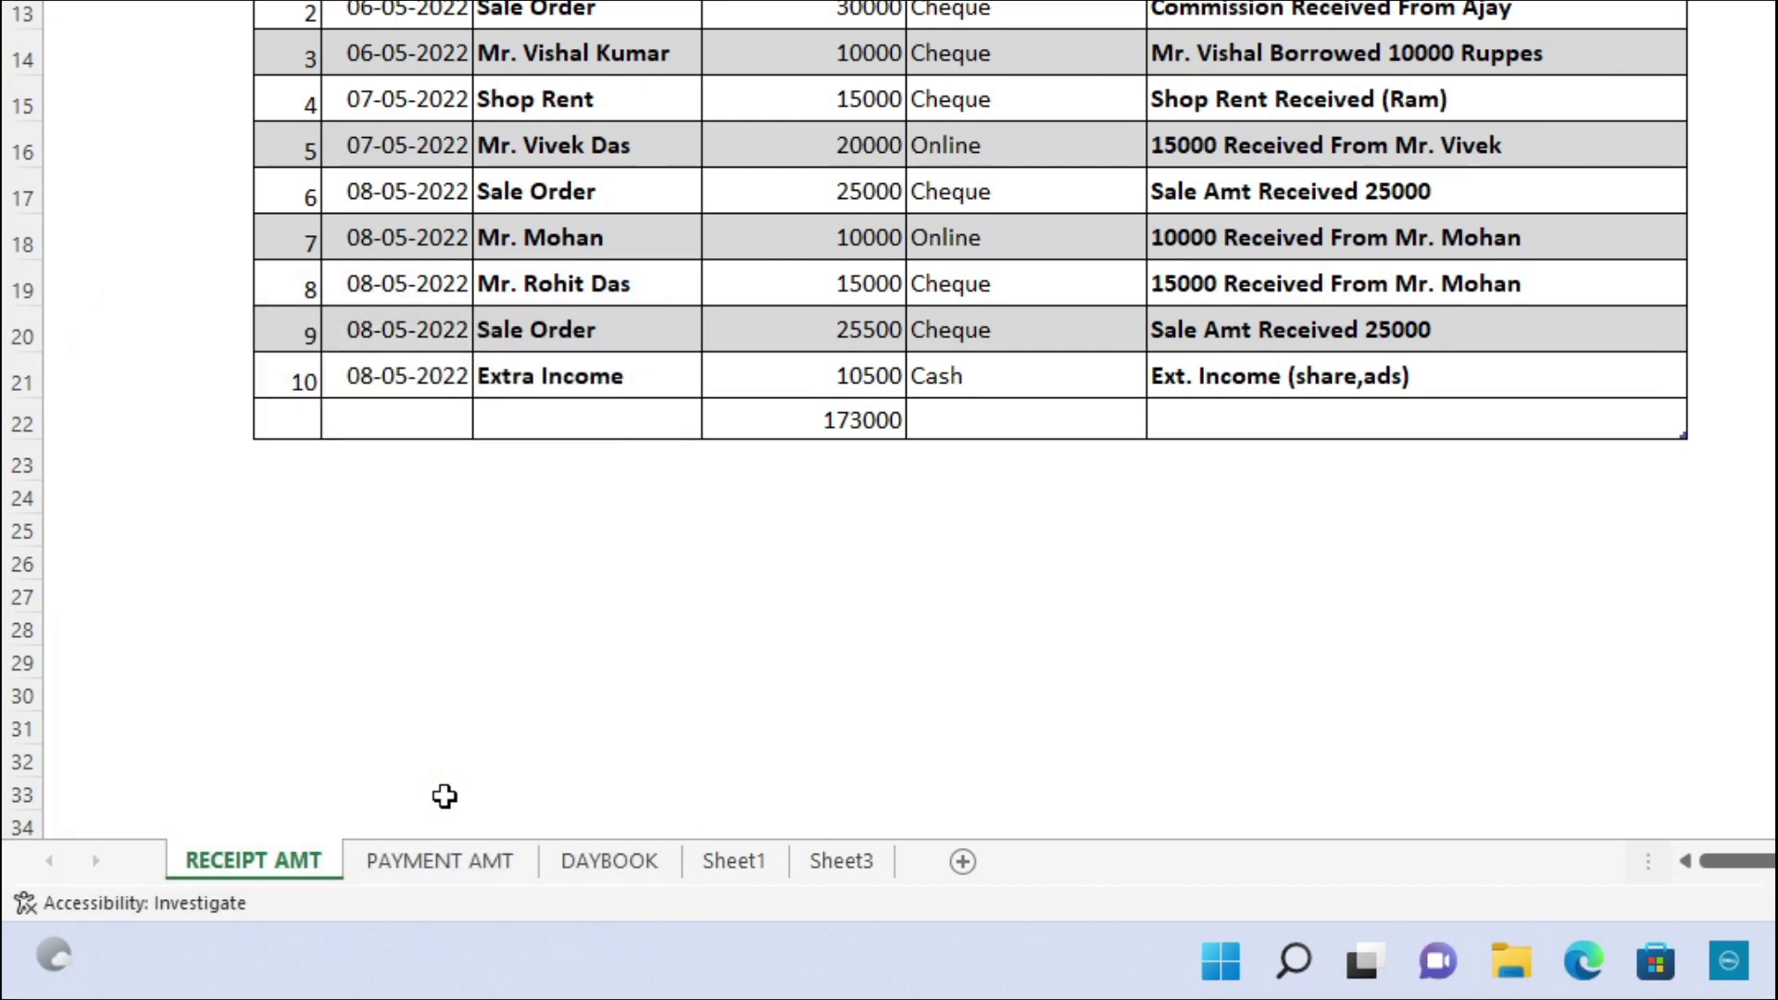
pyautogui.doubleClick(1000, 861)
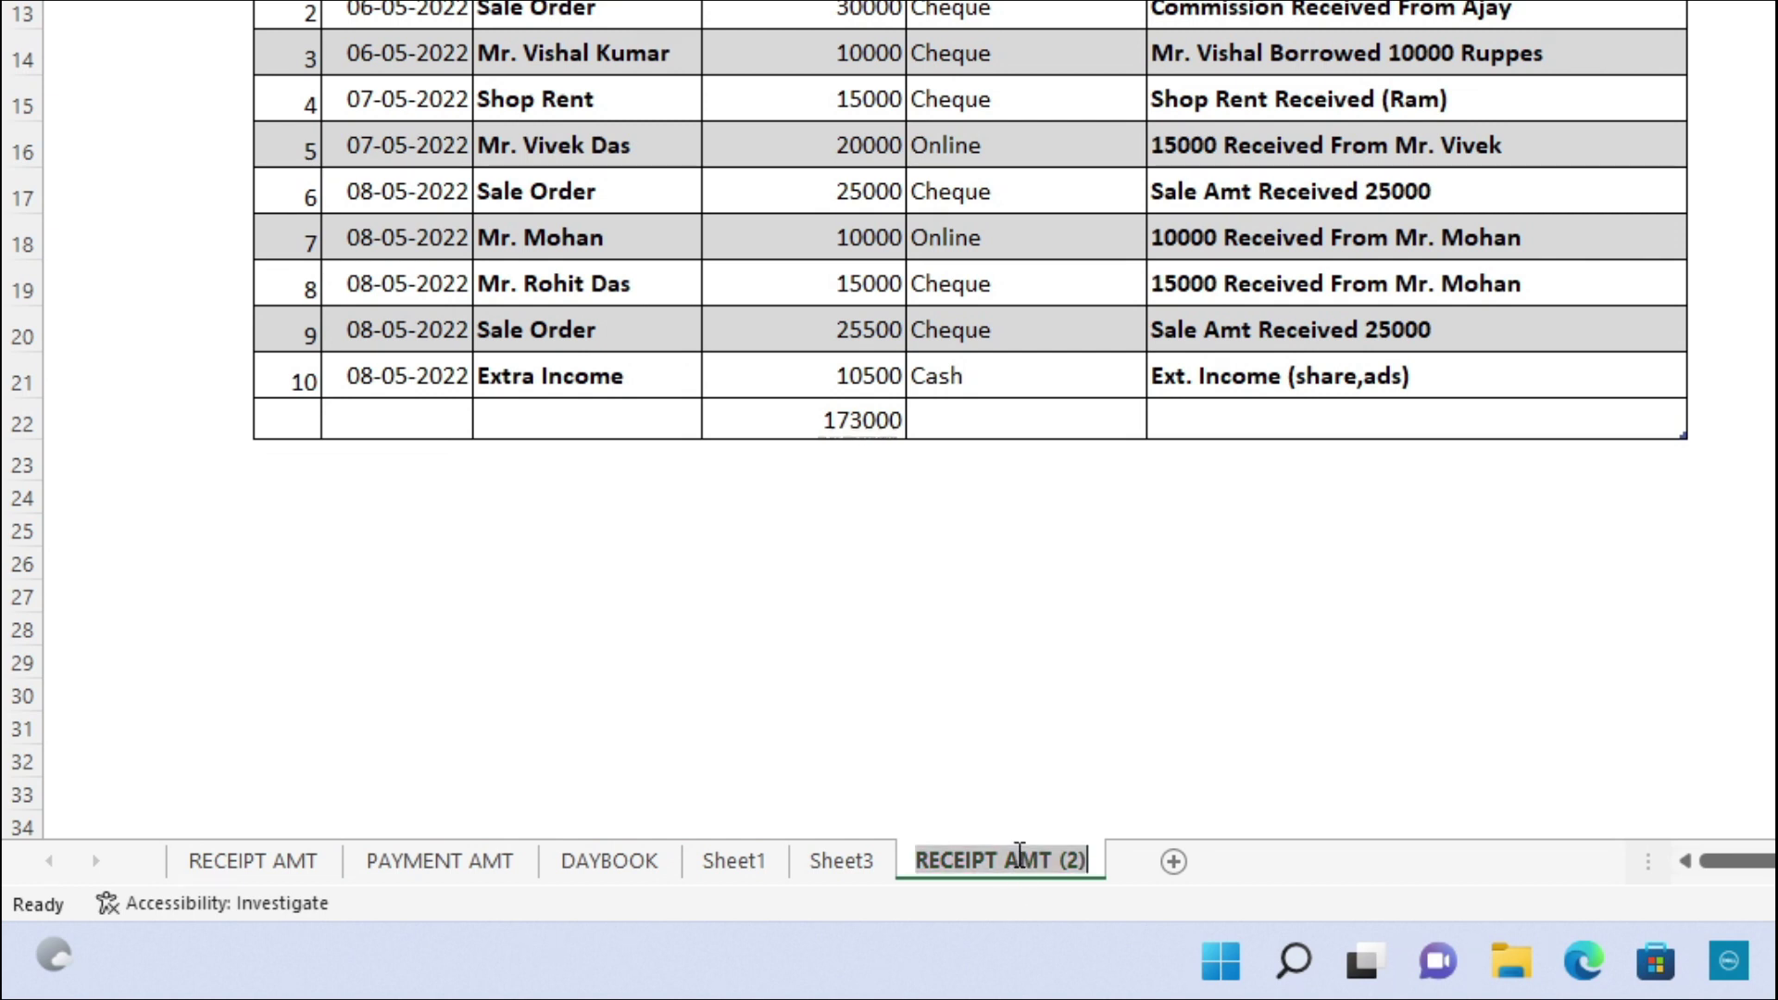
pyautogui.write('payment')
pyautogui.press('Return')
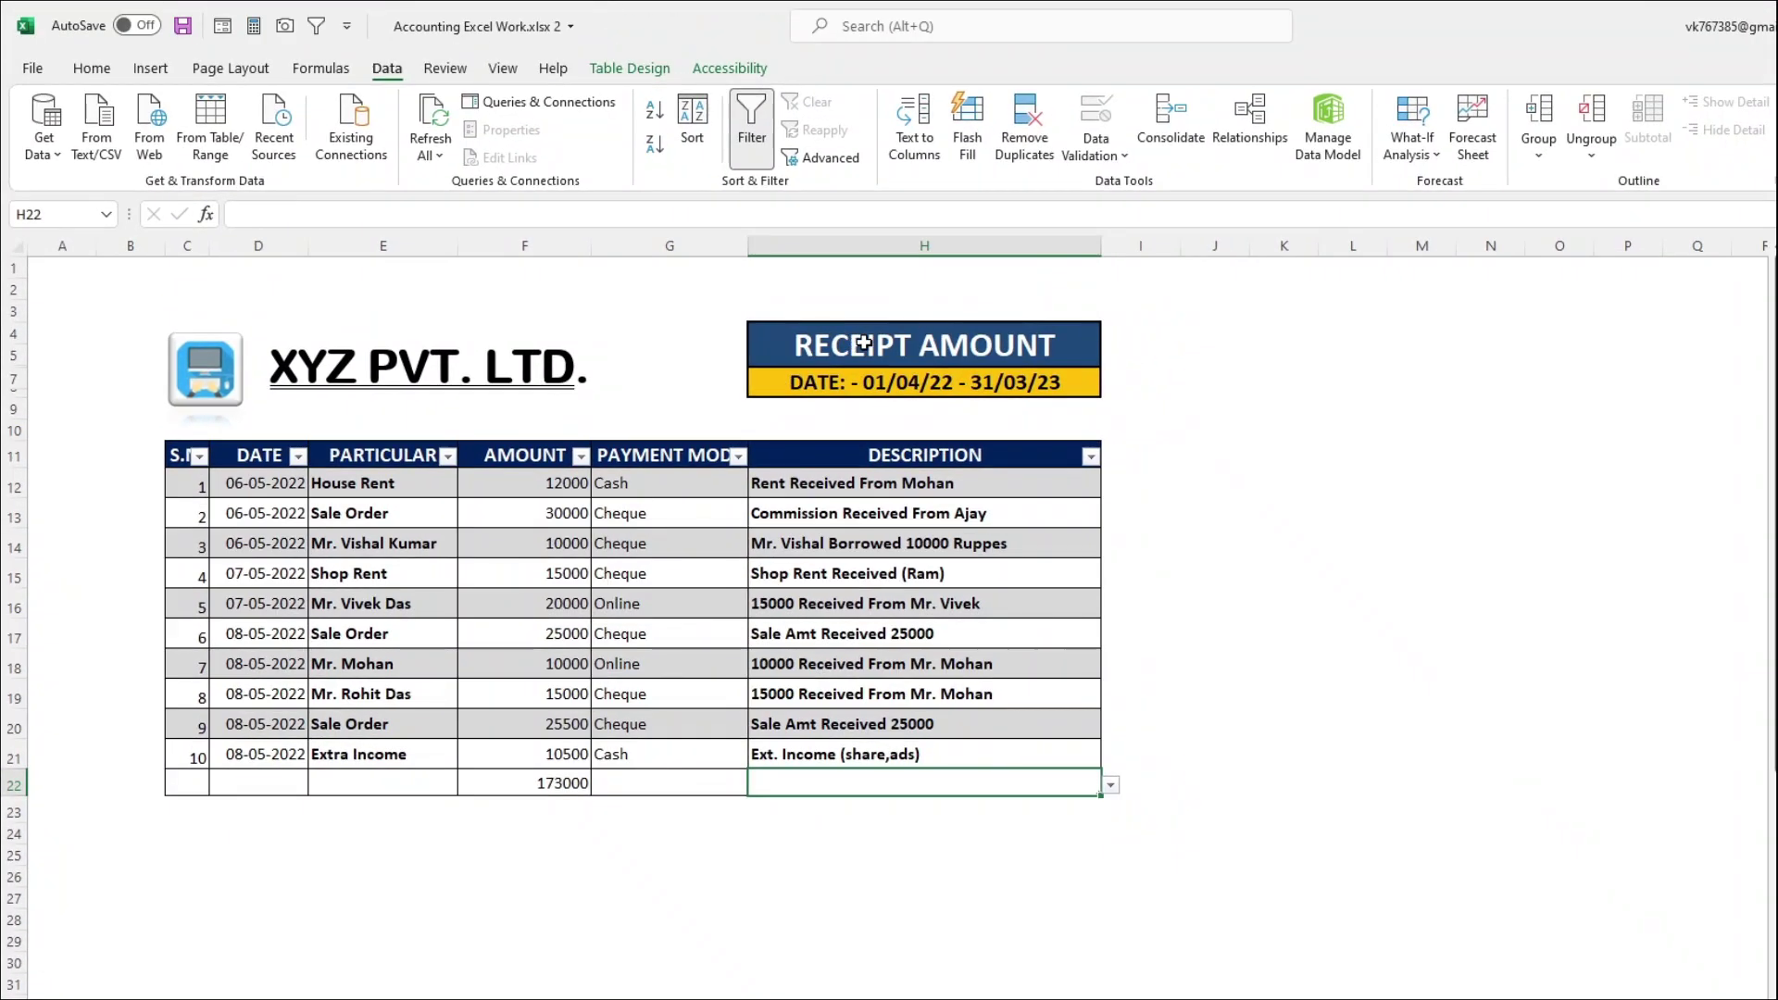
# Change the copy's title to PAYMENT AMOUNT and delete all table entries
pyautogui.click(920, 346)
pyautogui.moveTo(920, 347); pyautogui.dragTo(681, 294)
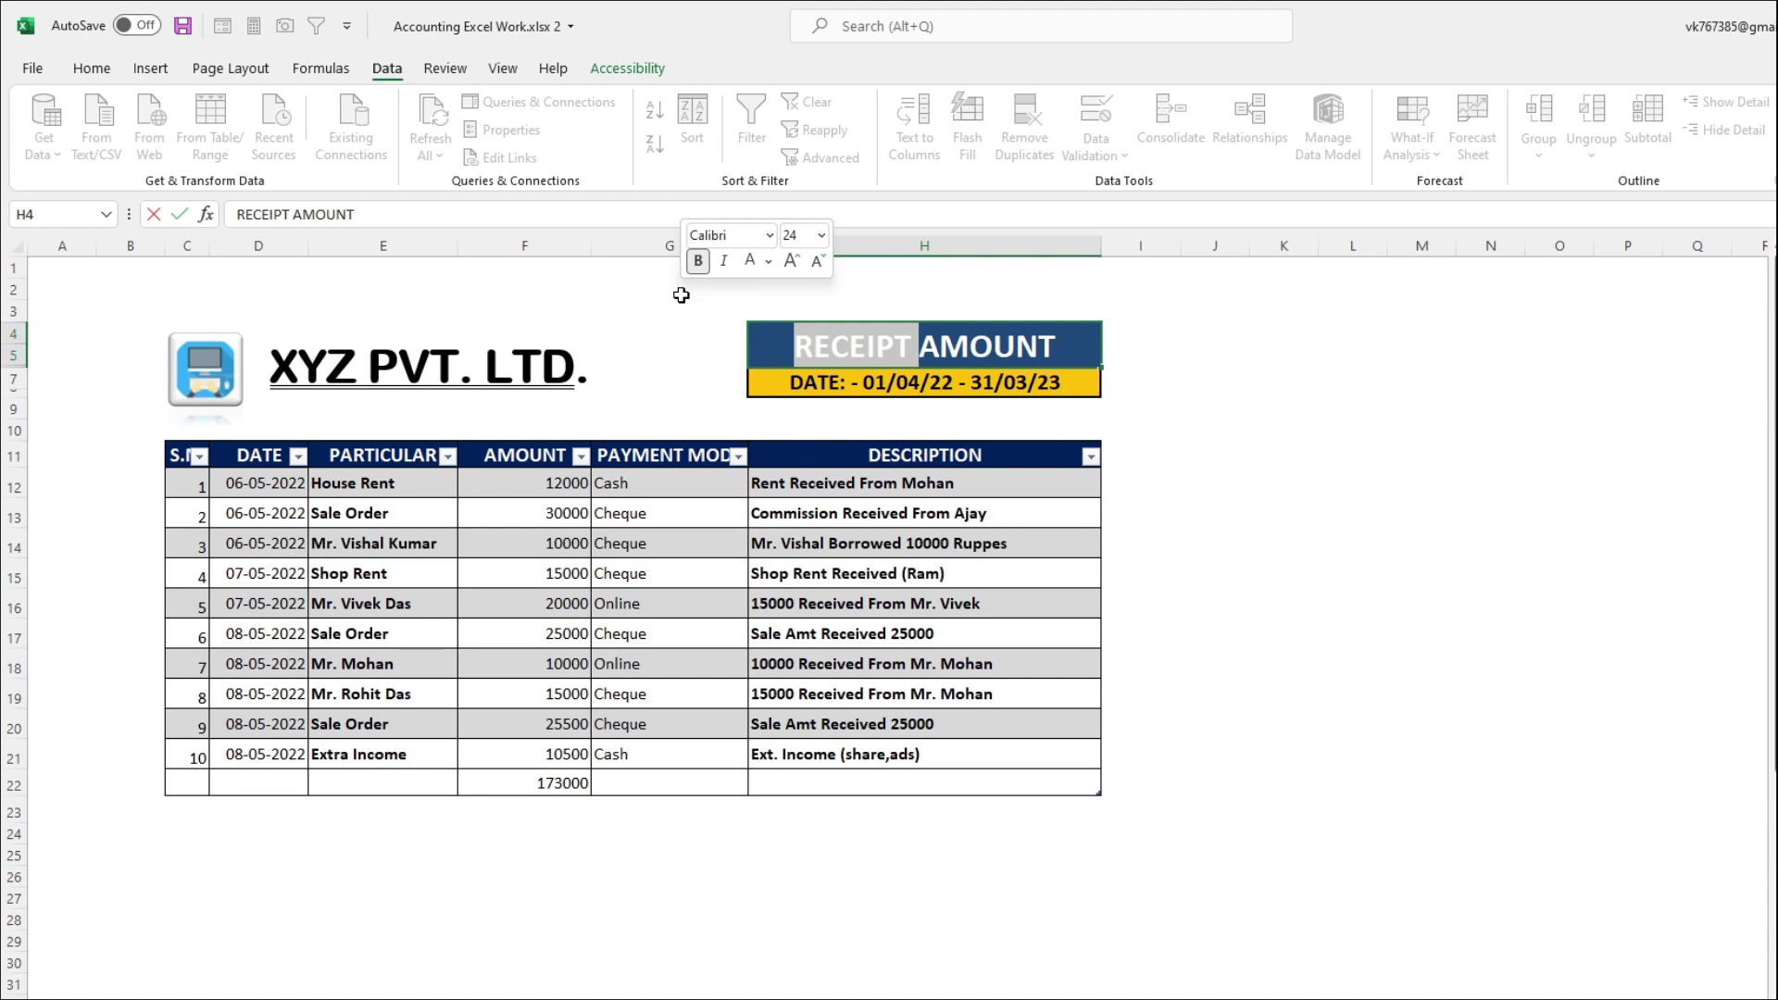
pyautogui.press('BackSpace')
pyautogui.write('P')
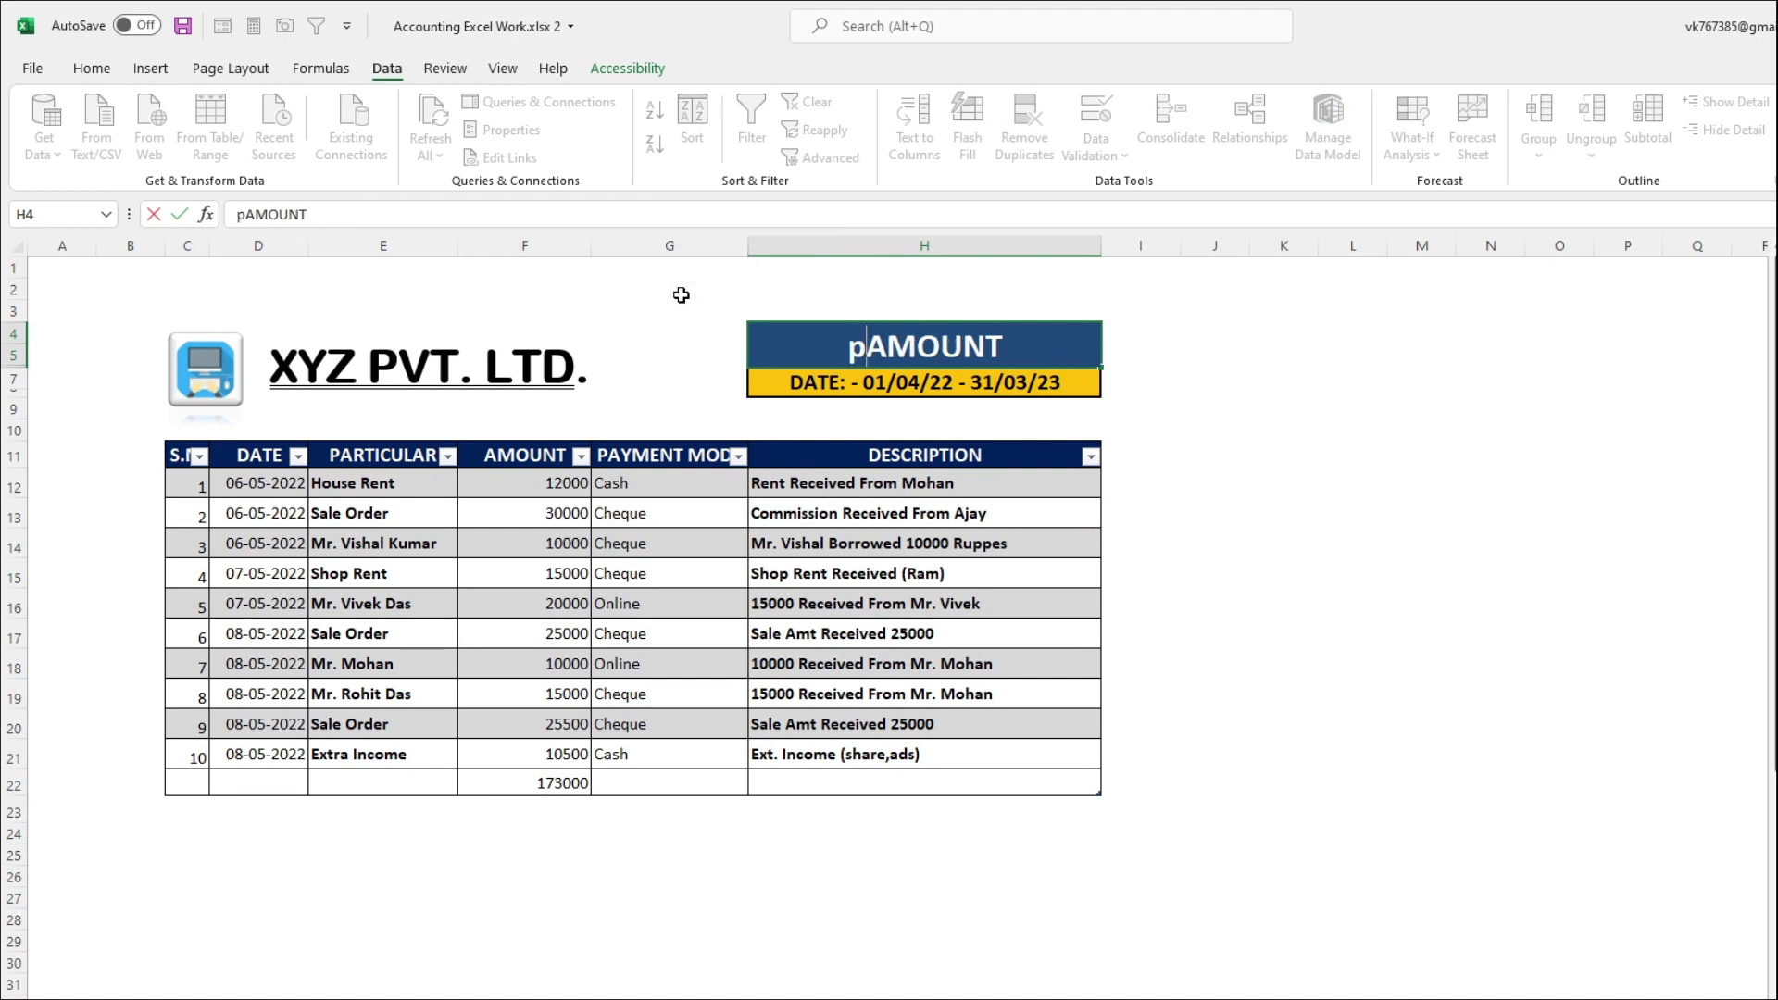
pyautogui.write('AYMEN')
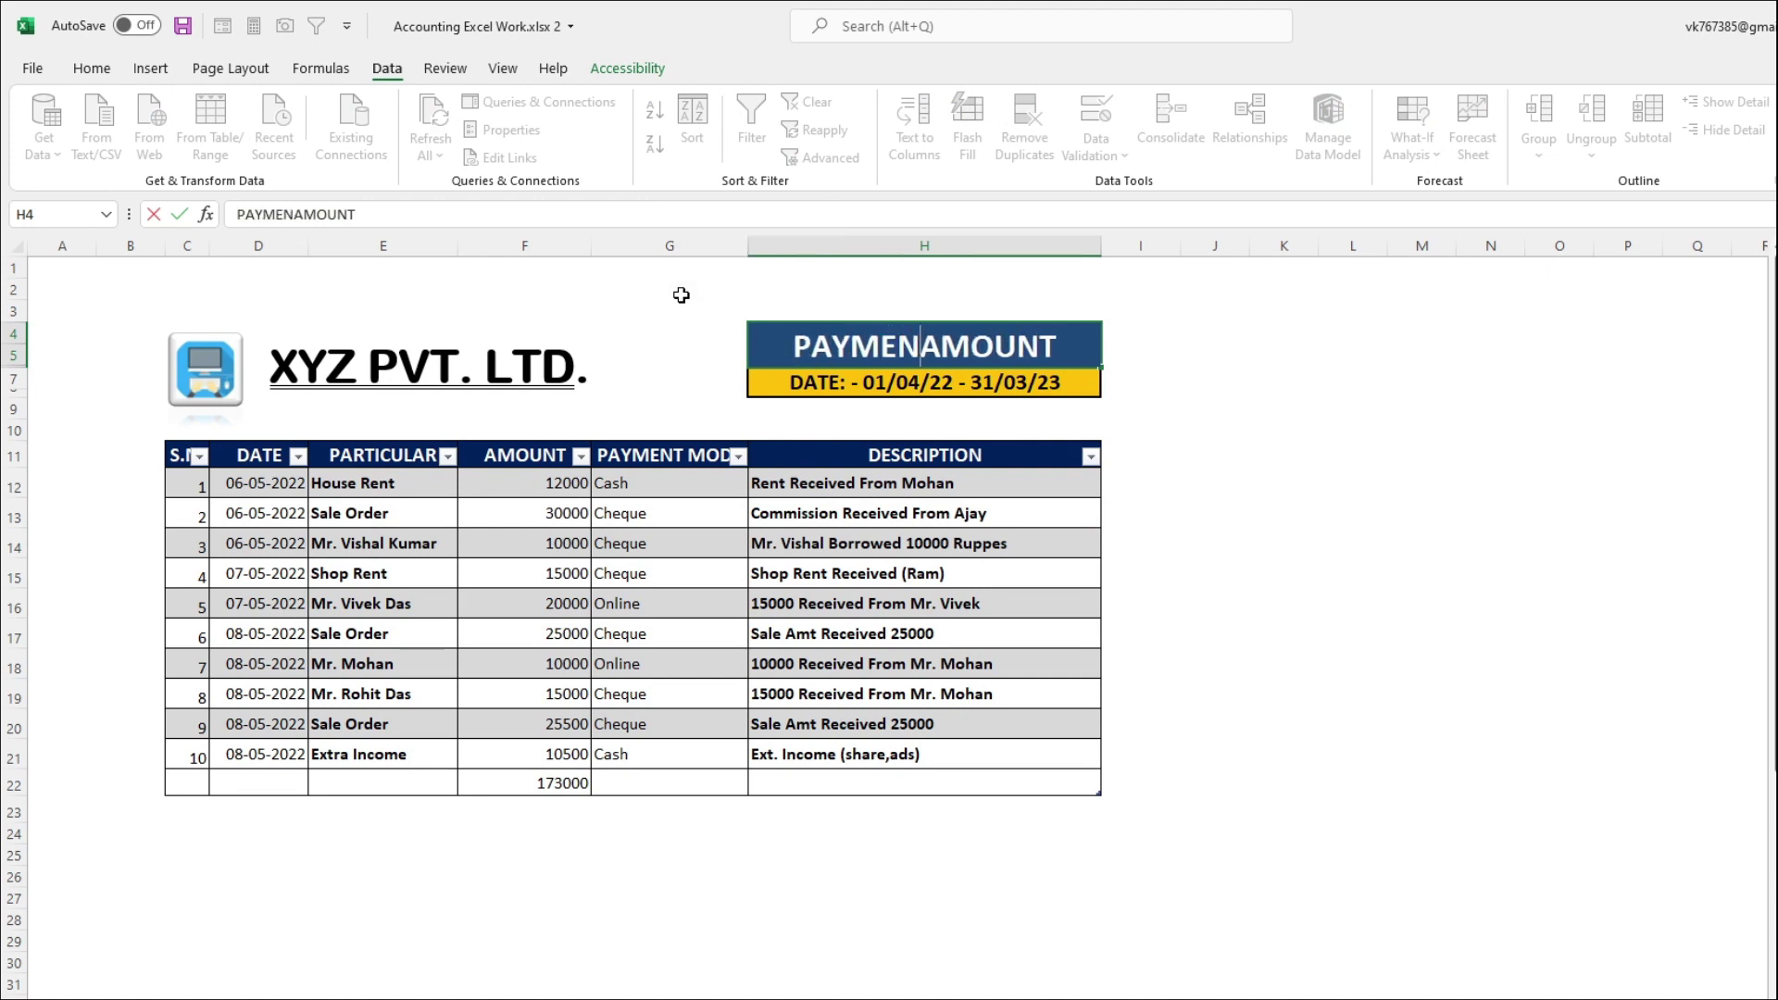
pyautogui.write('T')
pyautogui.moveTo(189, 482); pyautogui.dragTo(956, 777)
pyautogui.press('Delete')
pyautogui.click(241, 480)
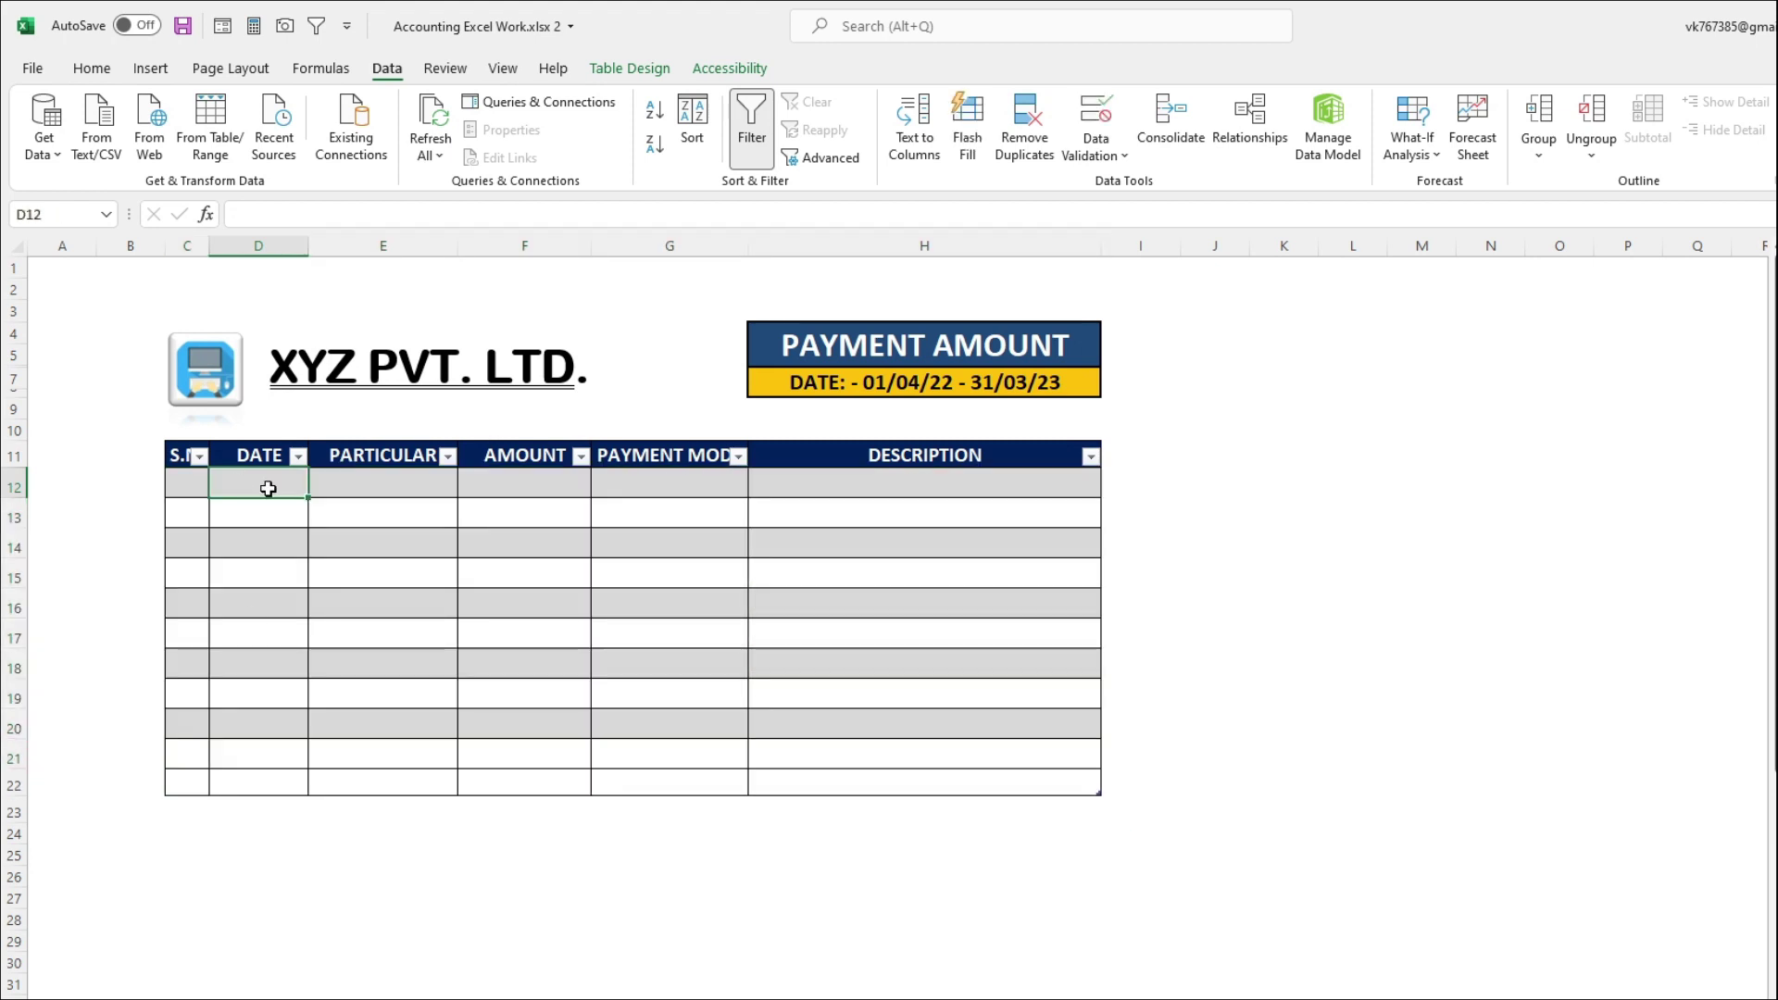
# Enter the first payment: 06-05-2022, Office rent, 12000, with Cash as payment mode
pyautogui.write('06/05/22')
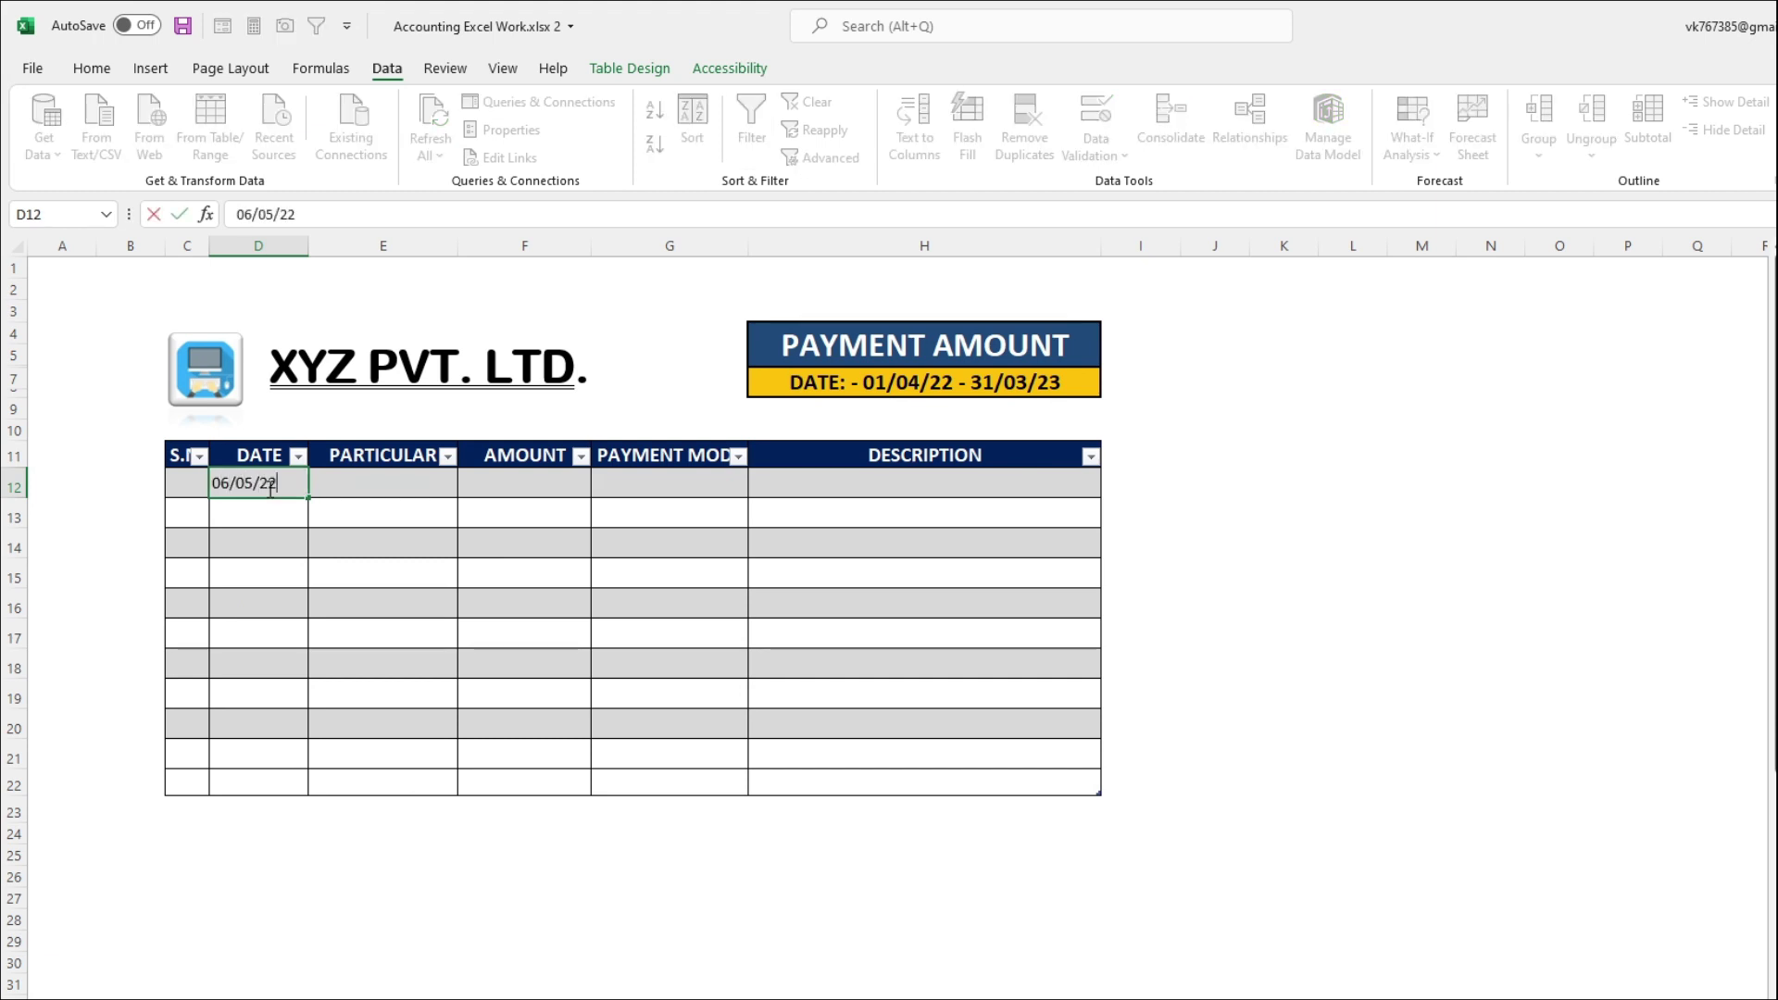
pyautogui.press('Tab')
pyautogui.write('Office rent')
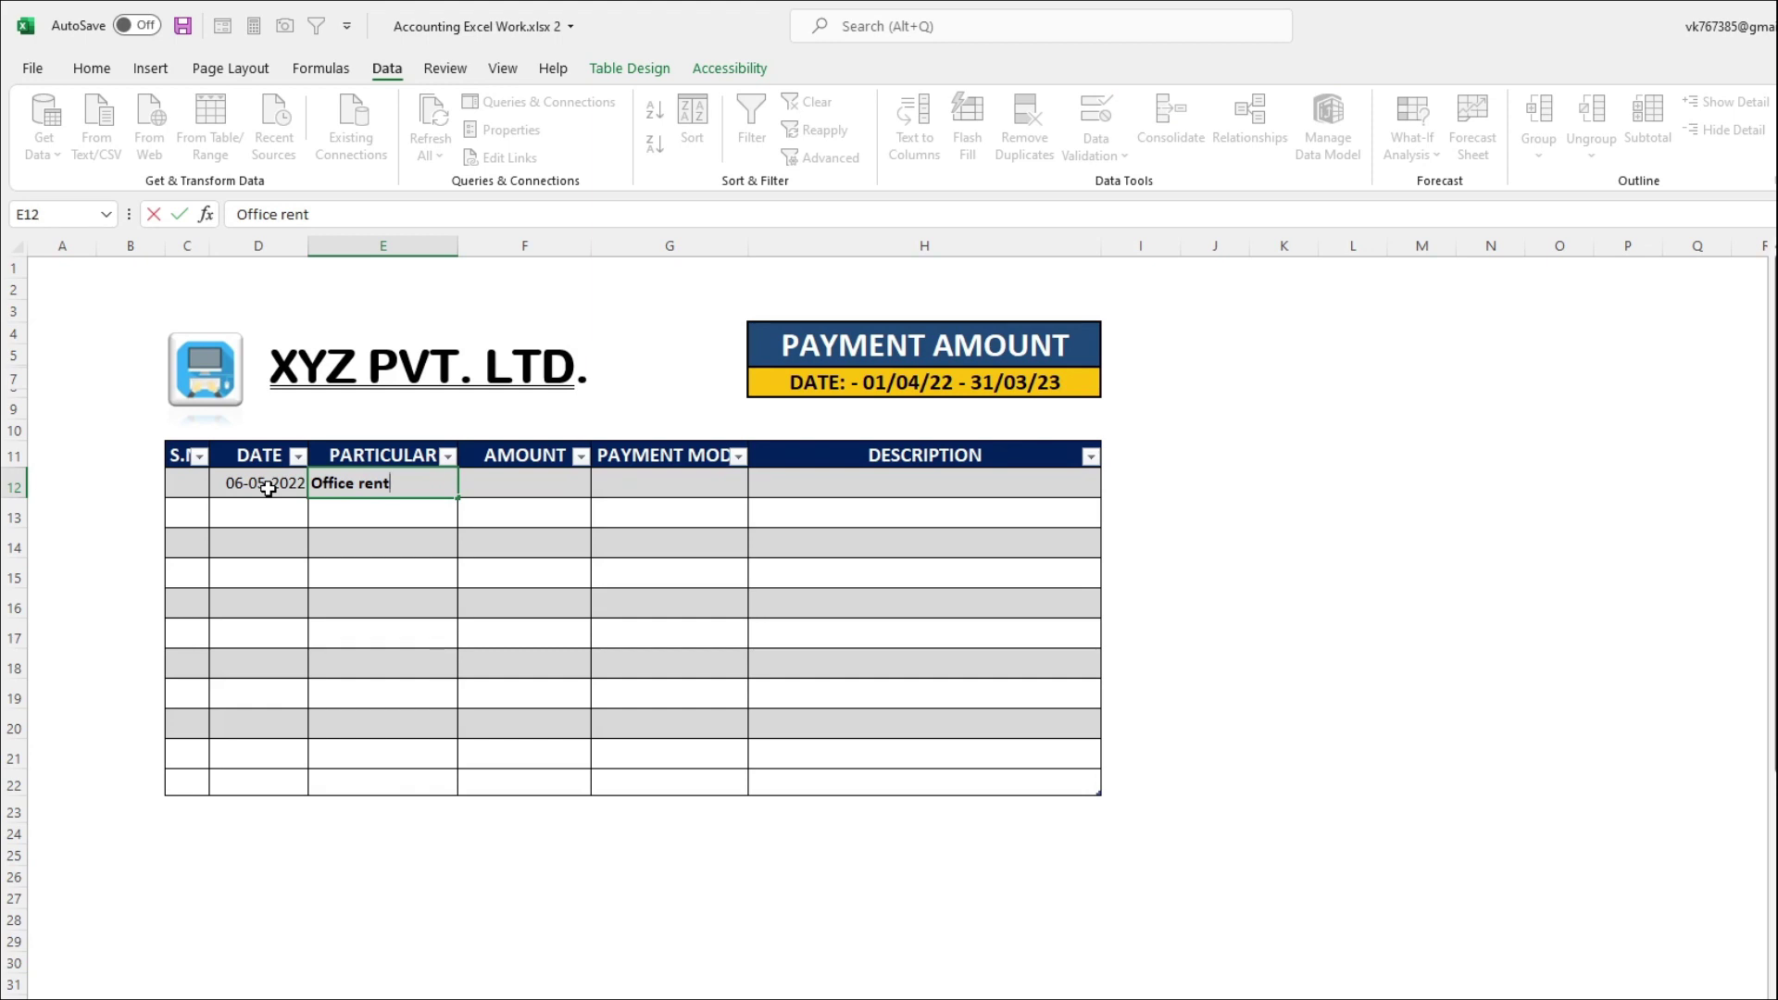
pyautogui.press('Tab')
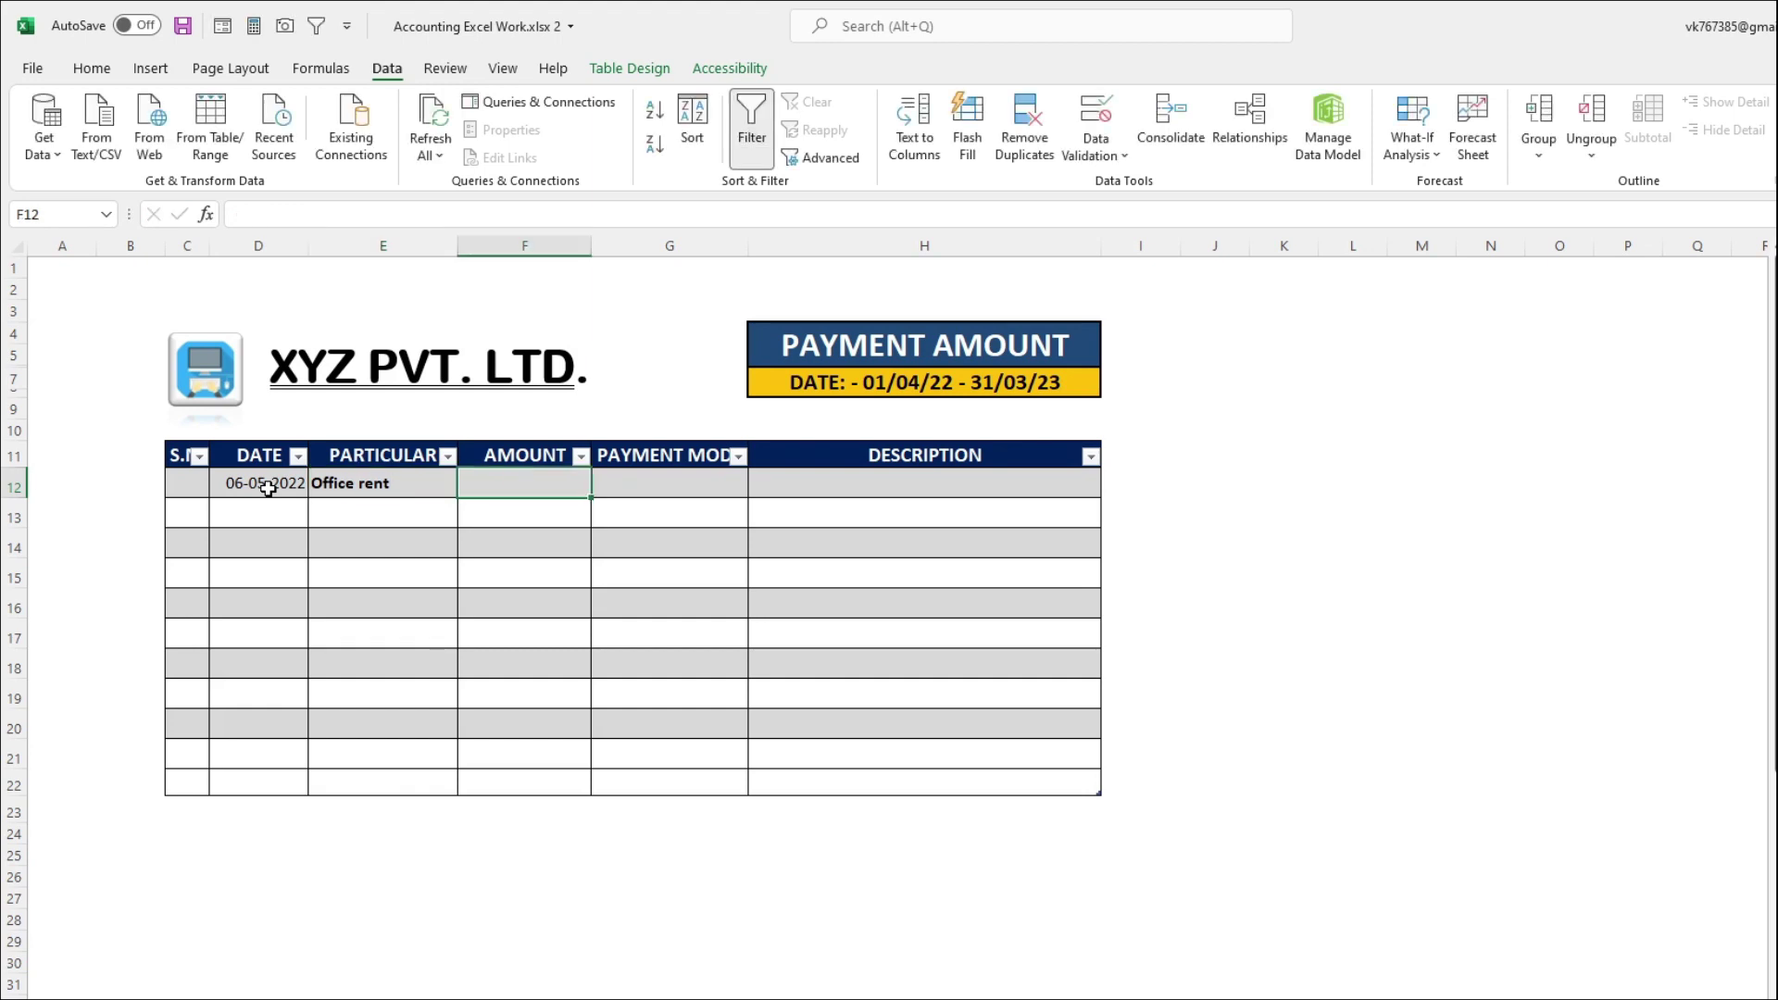
pyautogui.write('12000')
pyautogui.press('Tab')
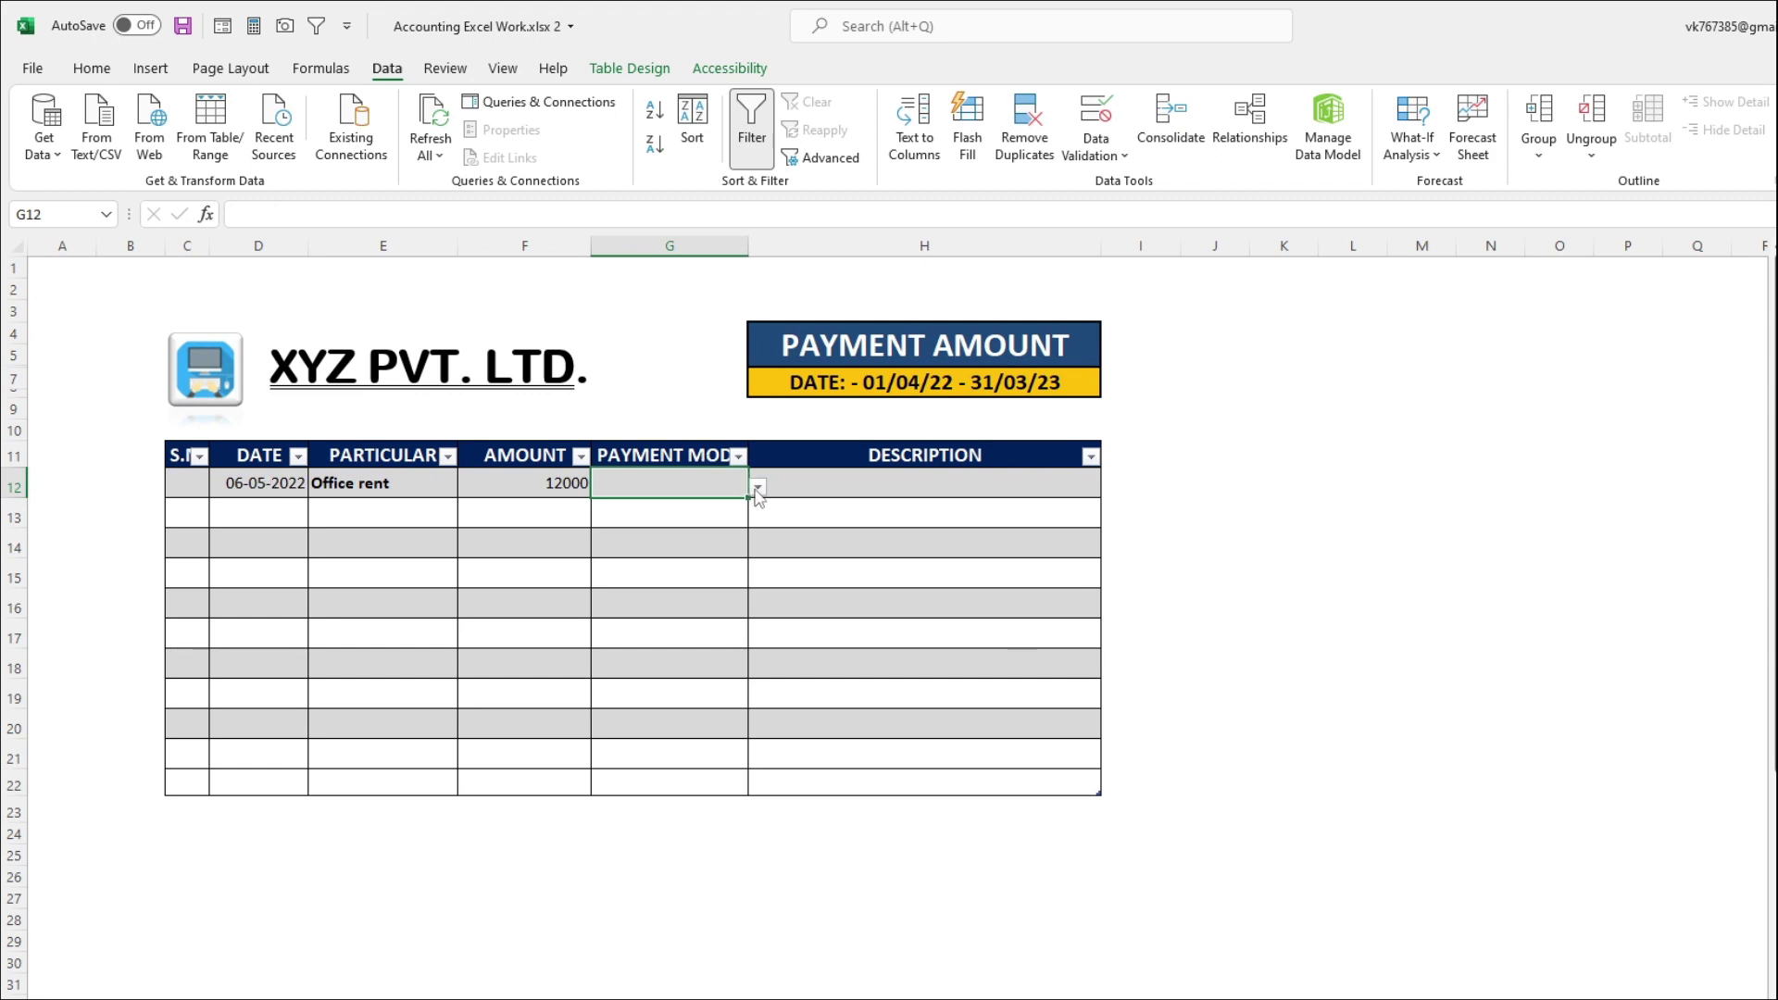
pyautogui.click(757, 486)
pyautogui.click(701, 507)
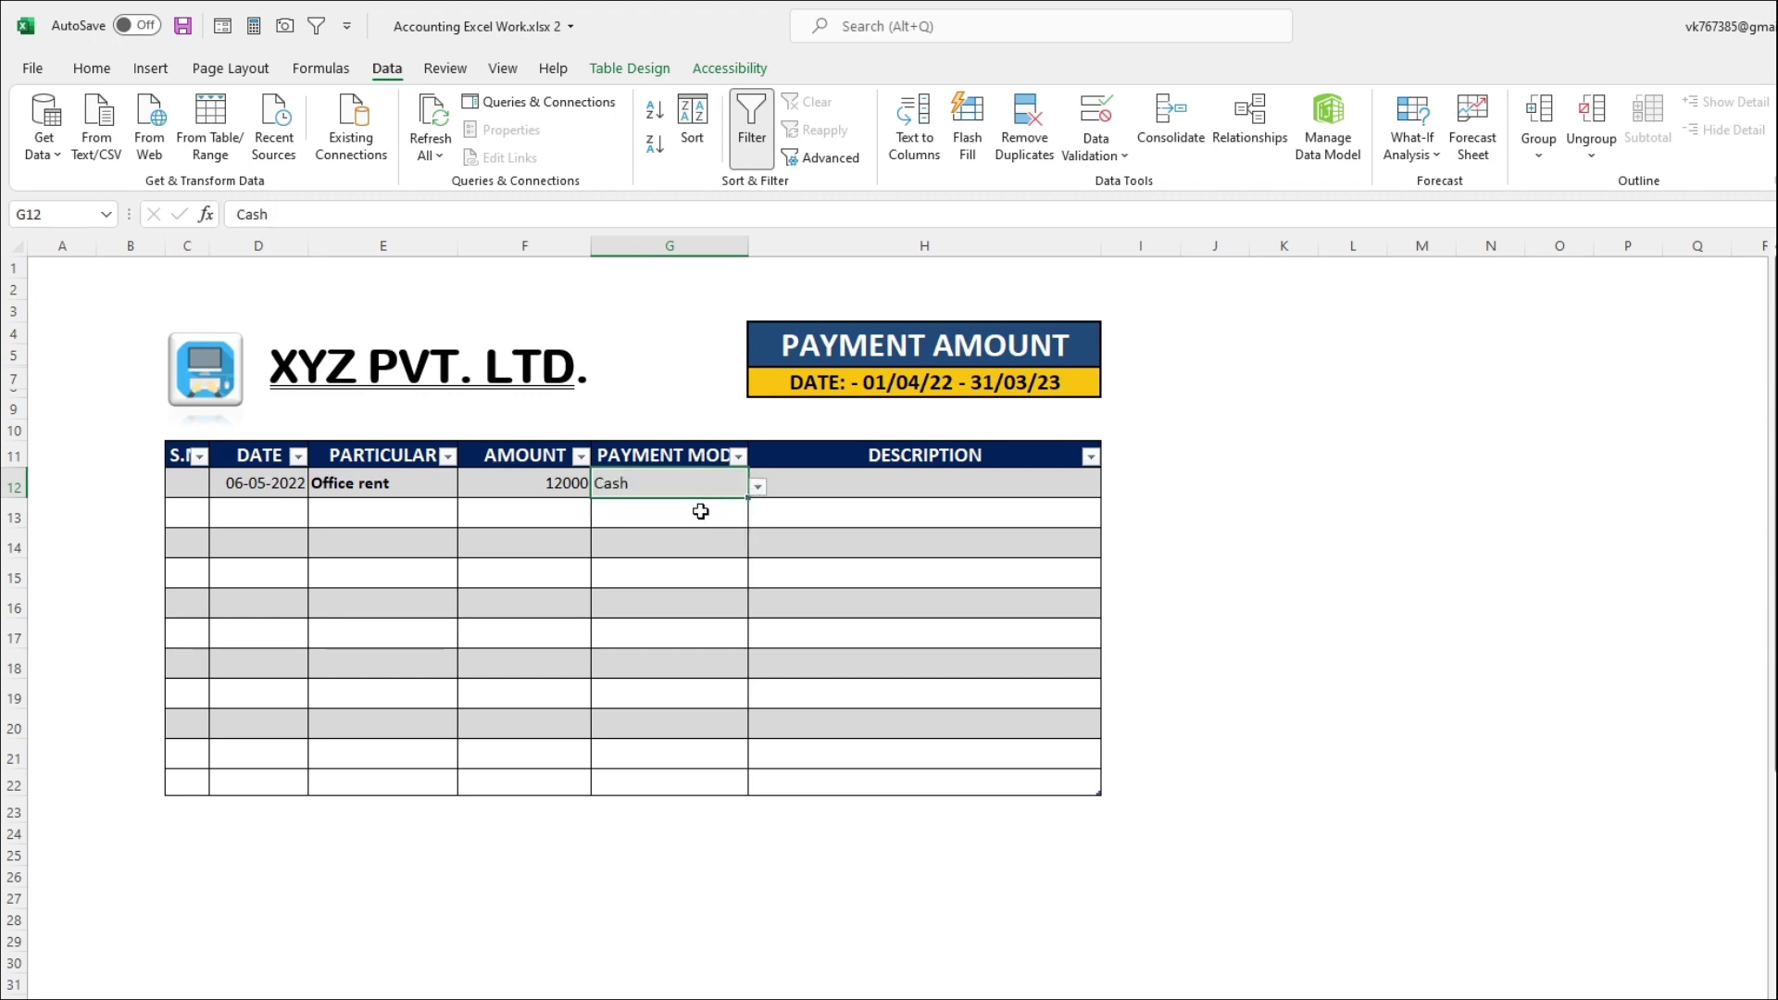
pyautogui.click(833, 493)
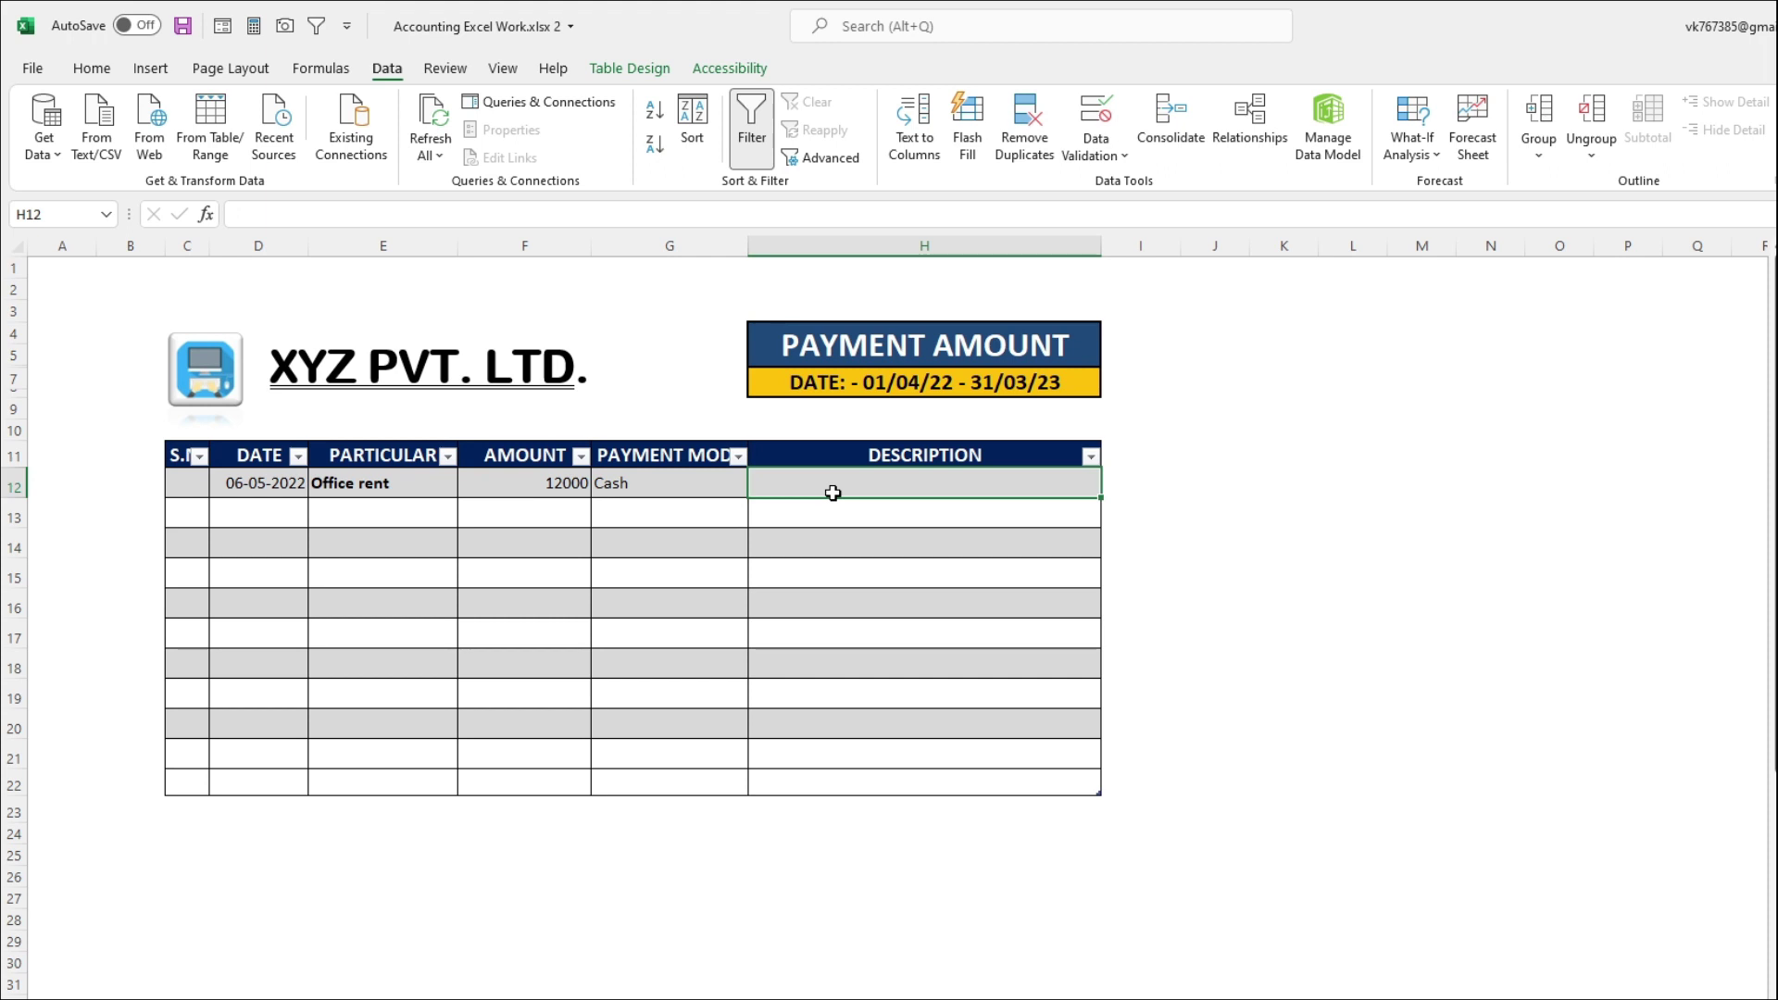
pyautogui.click(242, 514)
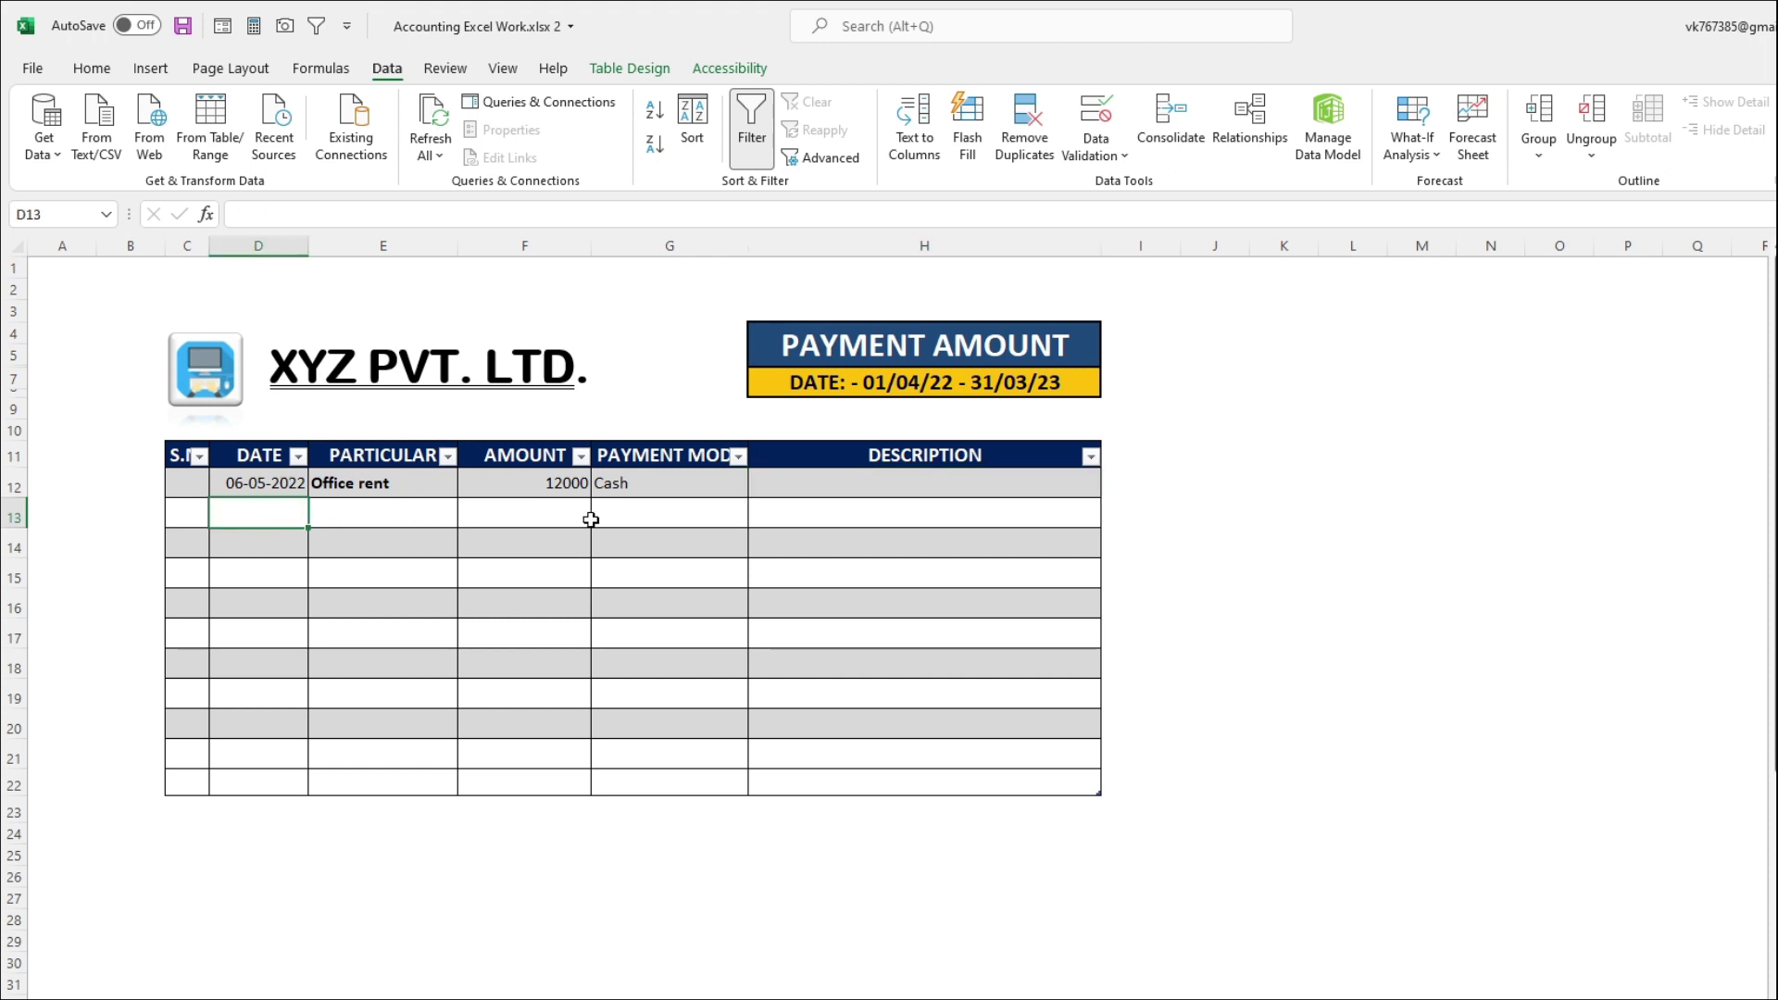
pyautogui.moveTo(291, 508); pyautogui.dragTo(290, 602)
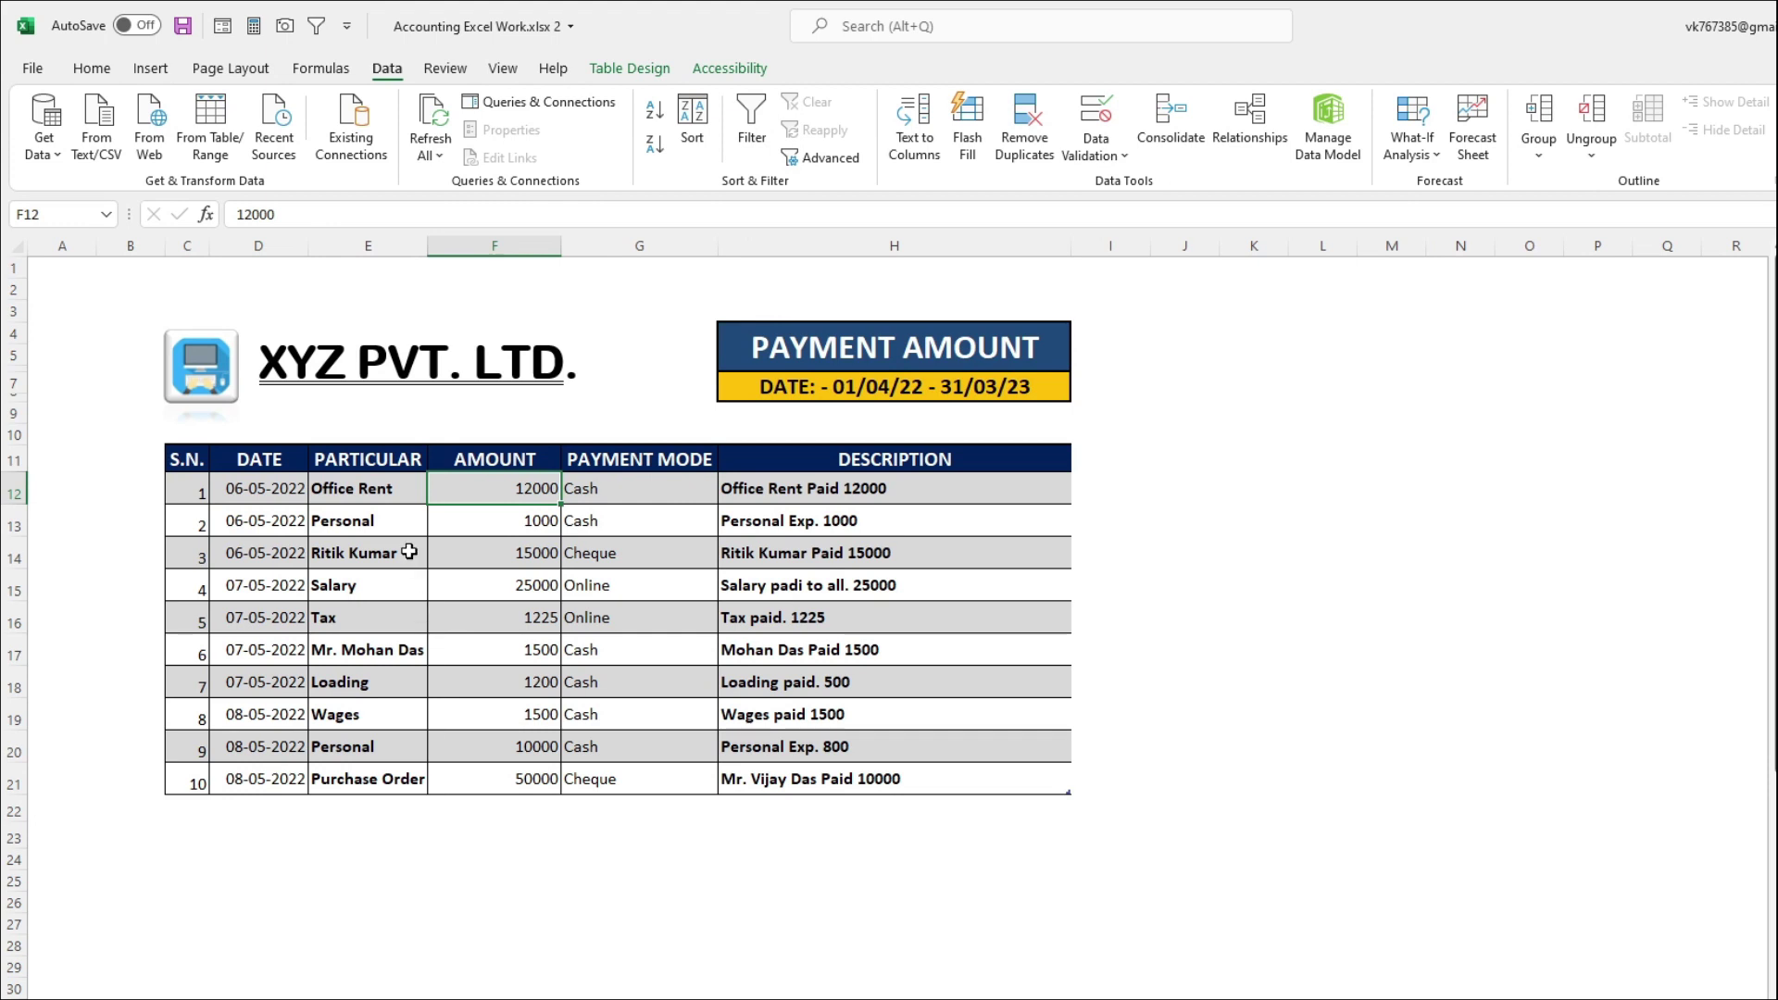
# Inspect the payment dates and modes, the XYZ PVT. LTD. title box and the company logo
pyautogui.moveTo(279, 488); pyautogui.dragTo(273, 552)
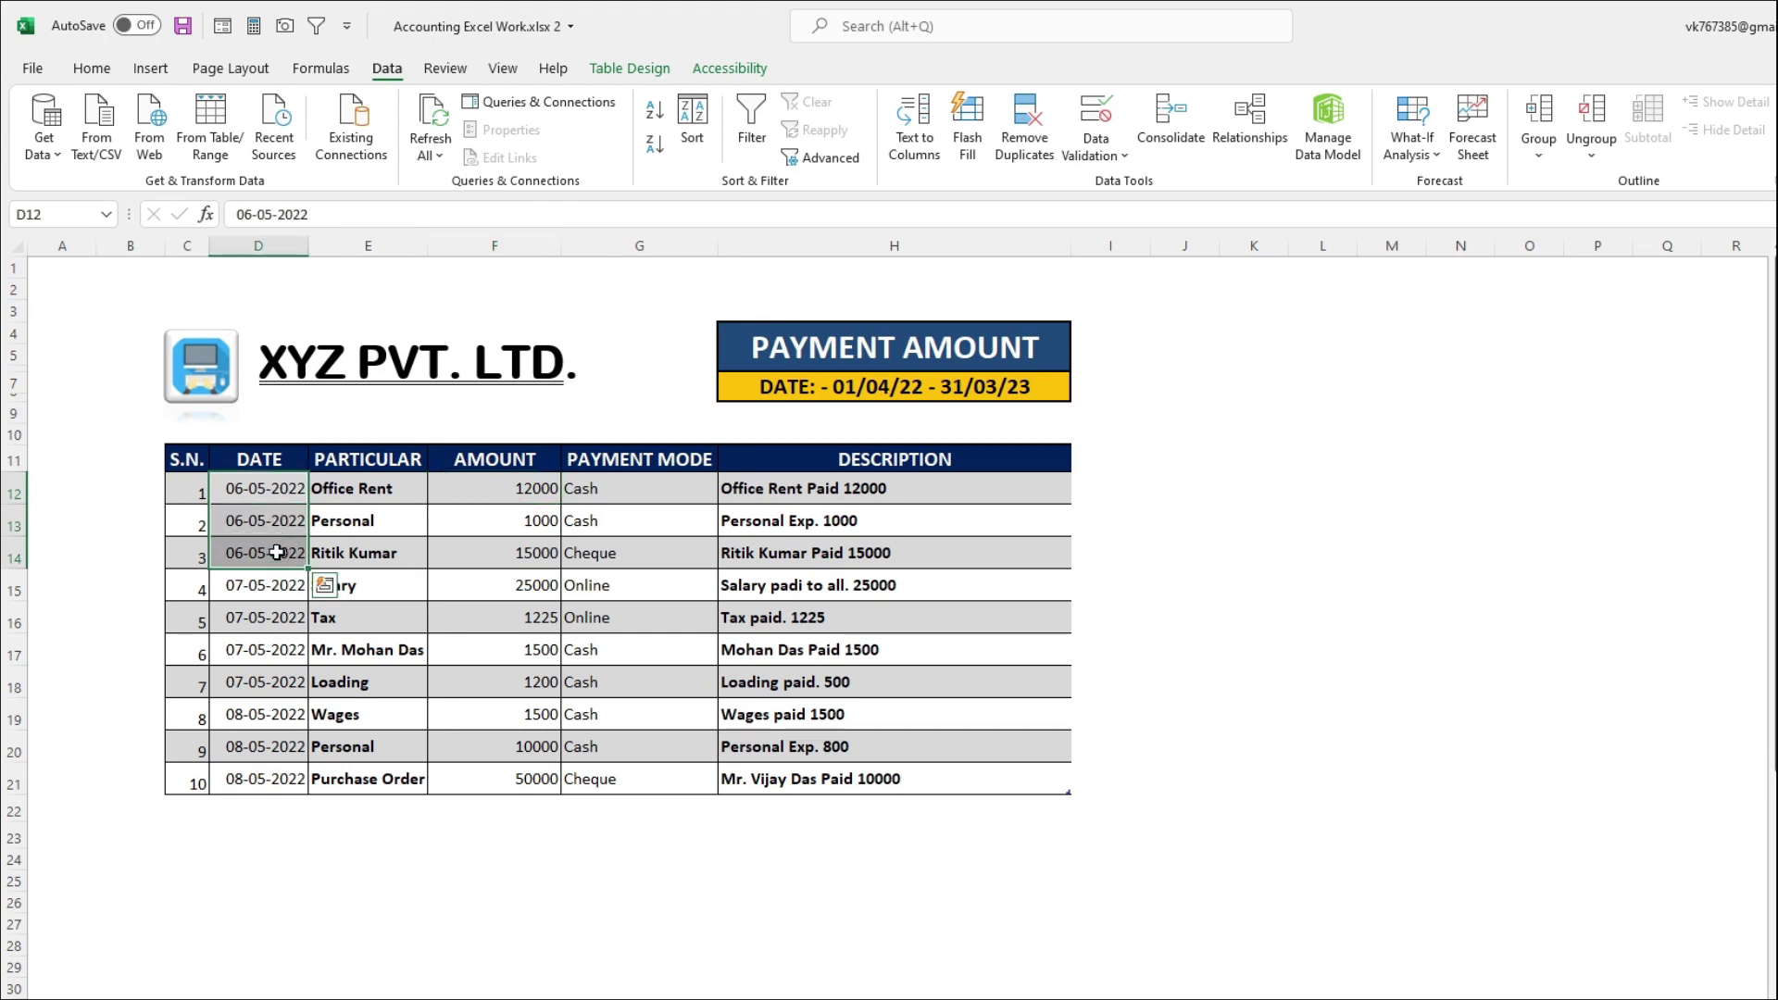
pyautogui.click(665, 500)
pyautogui.click(657, 546)
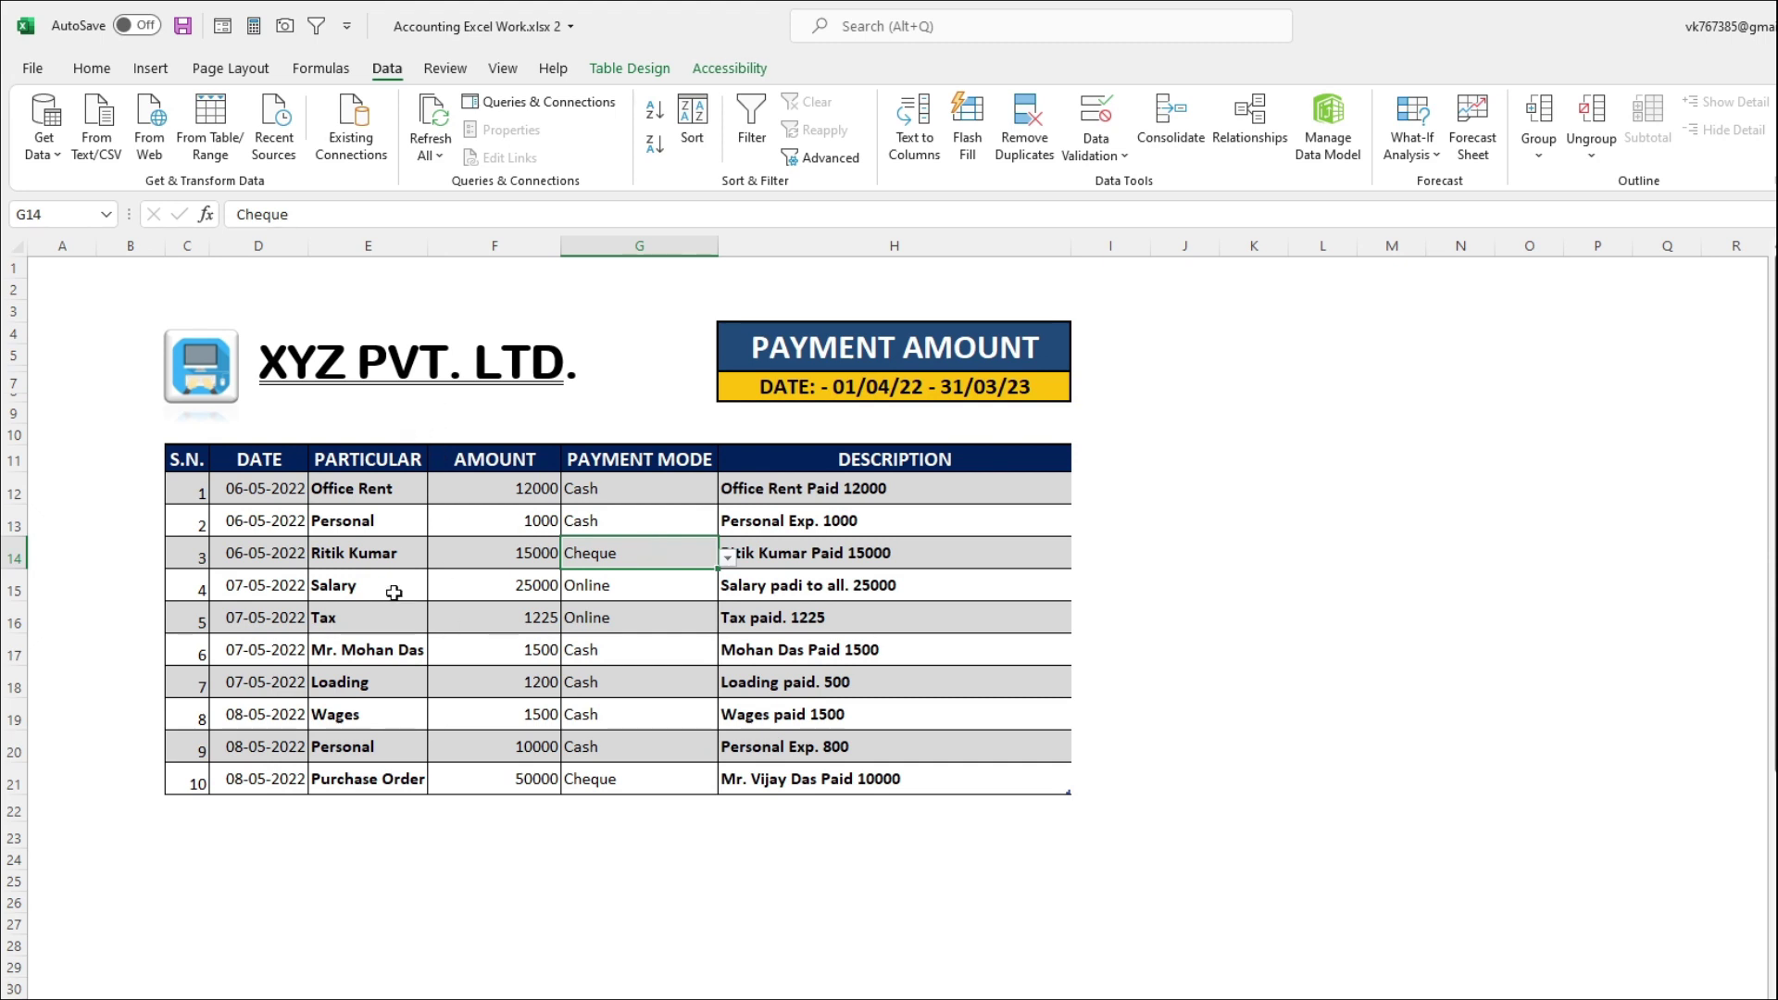
pyautogui.click(389, 378)
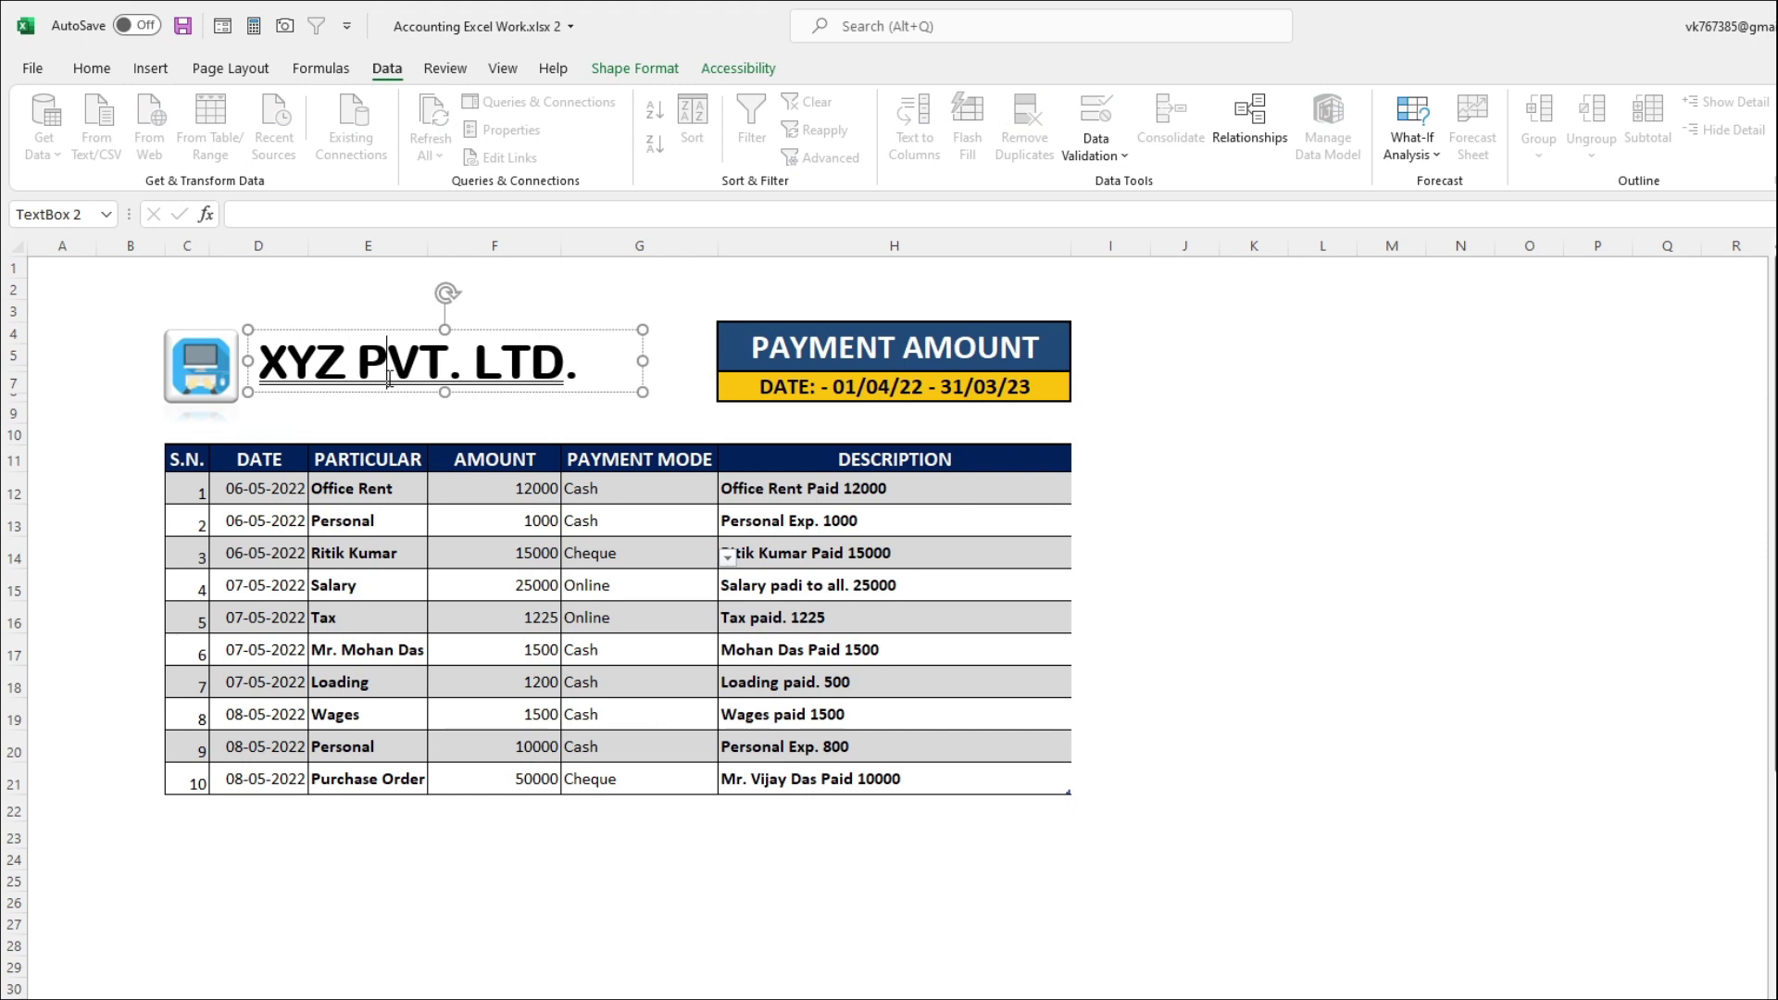
pyautogui.click(227, 372)
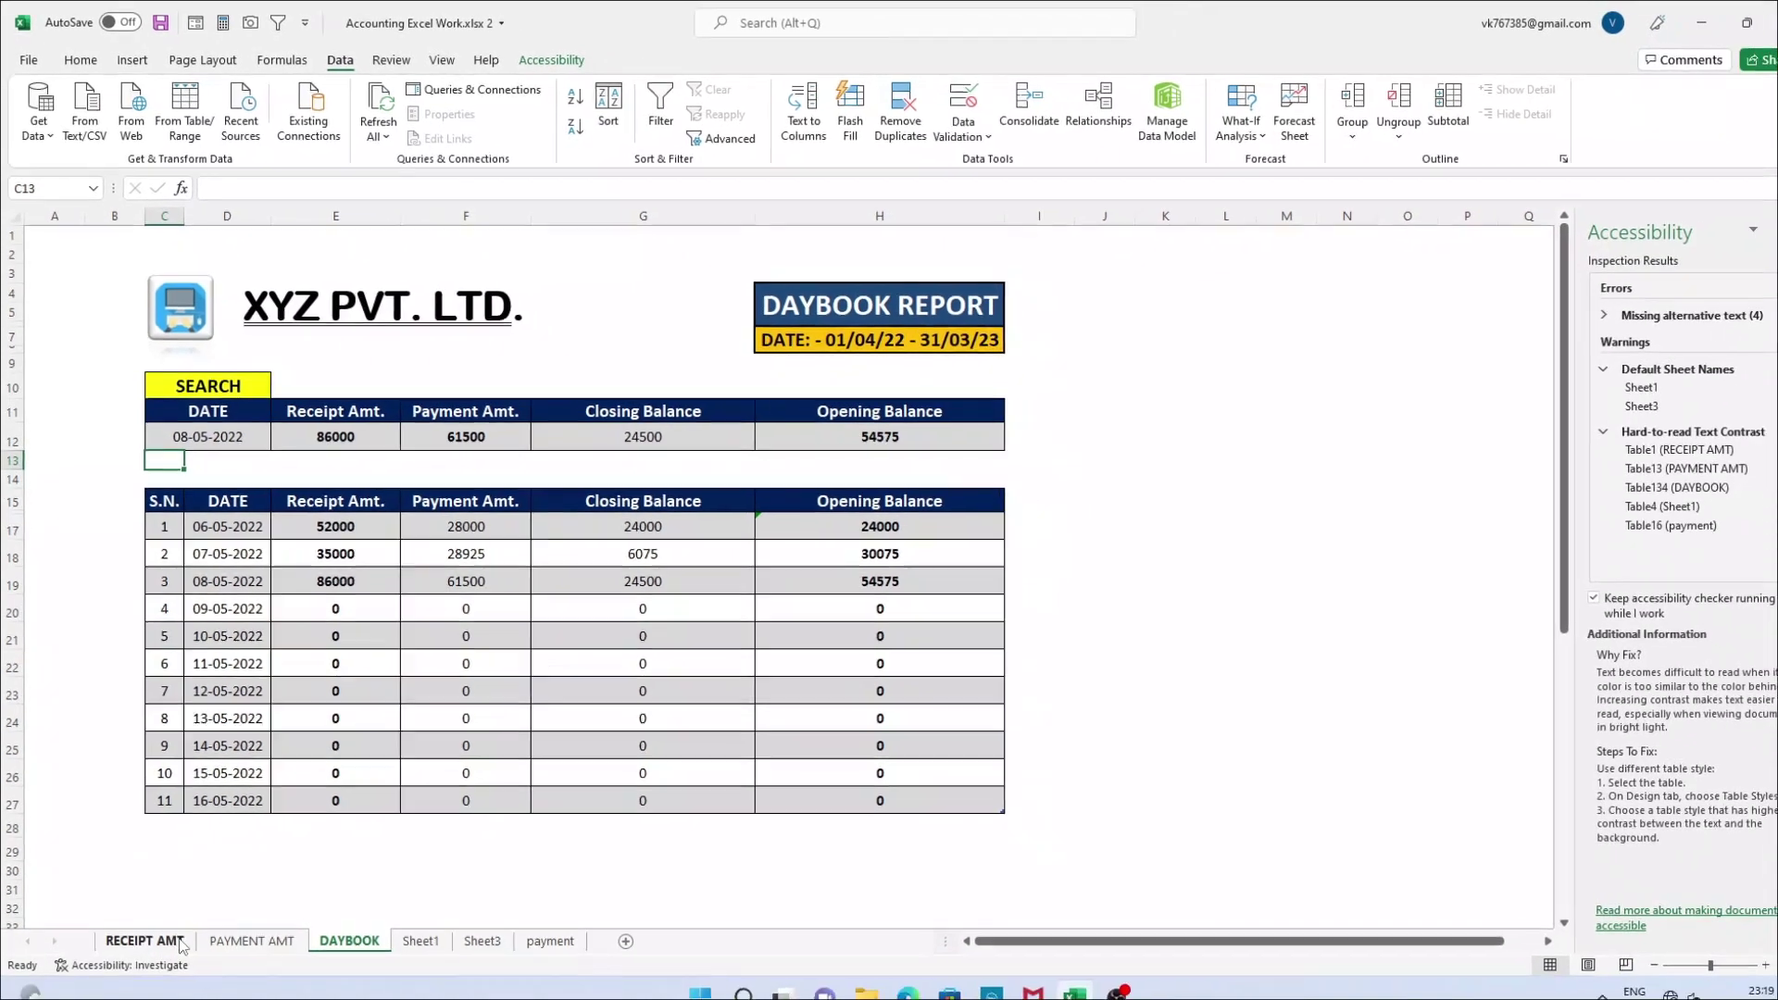
# Duplicate the PAYMENT AMT sheet and empty its table rows C12:H22
pyautogui.click(176, 923)
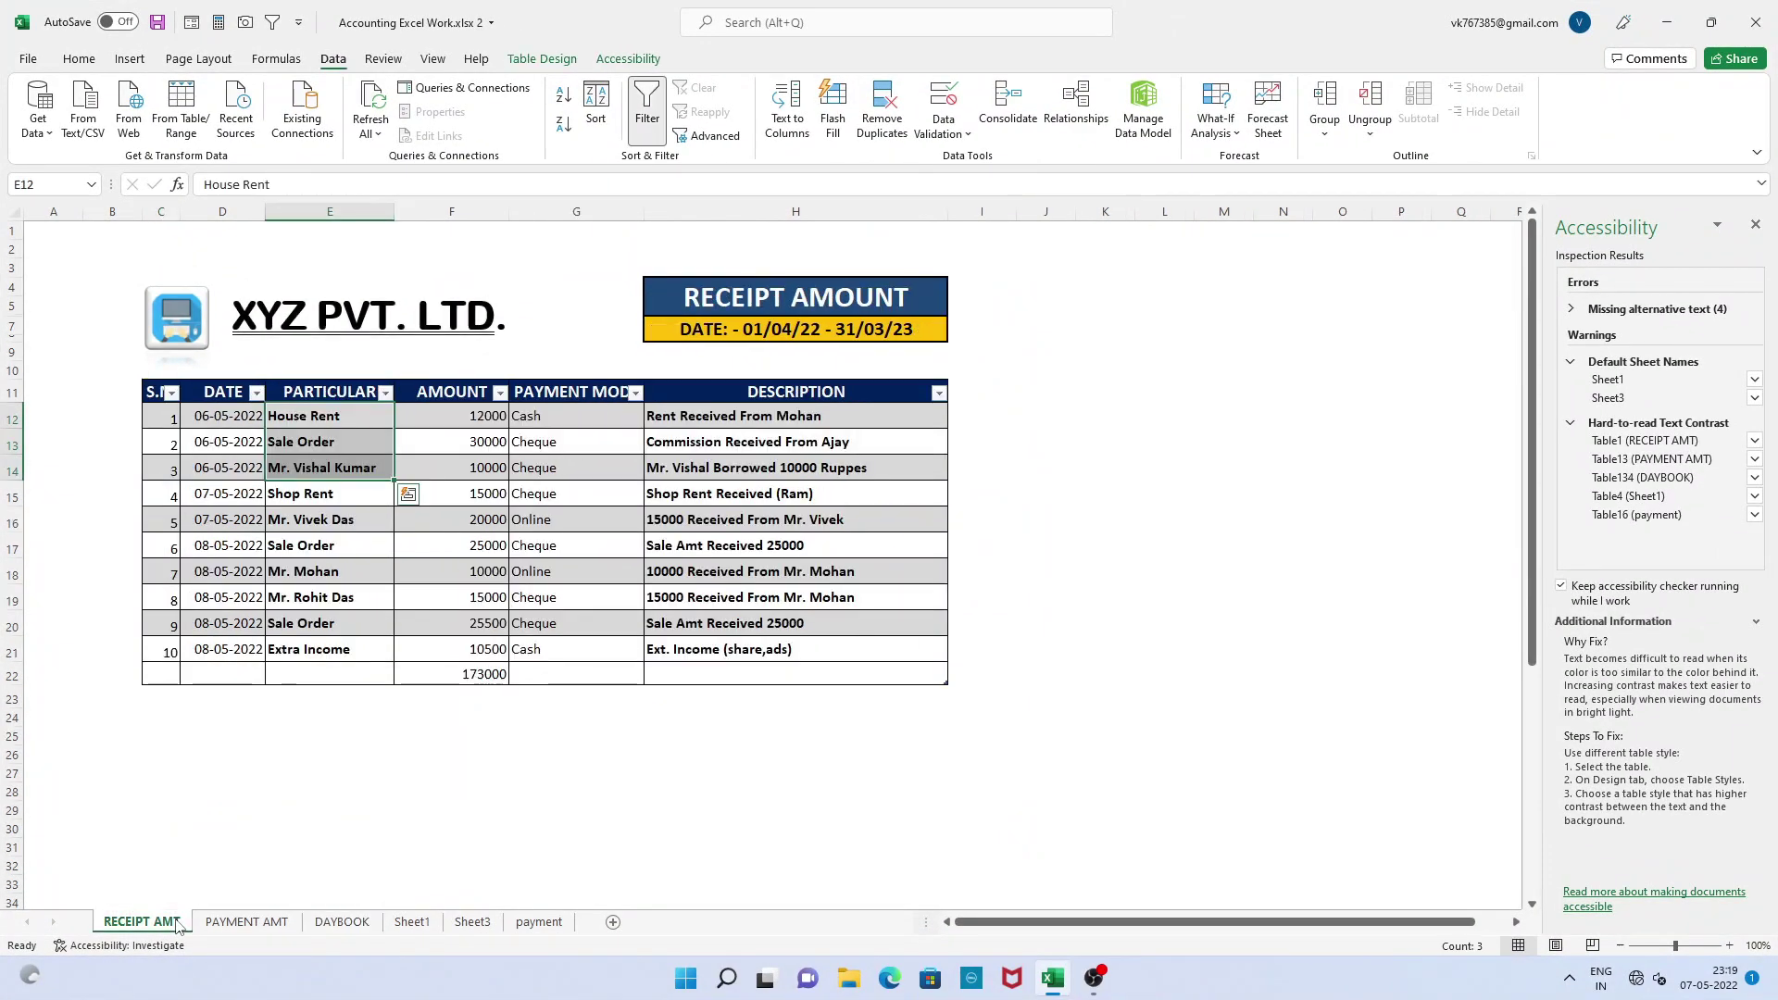
pyautogui.click(236, 923)
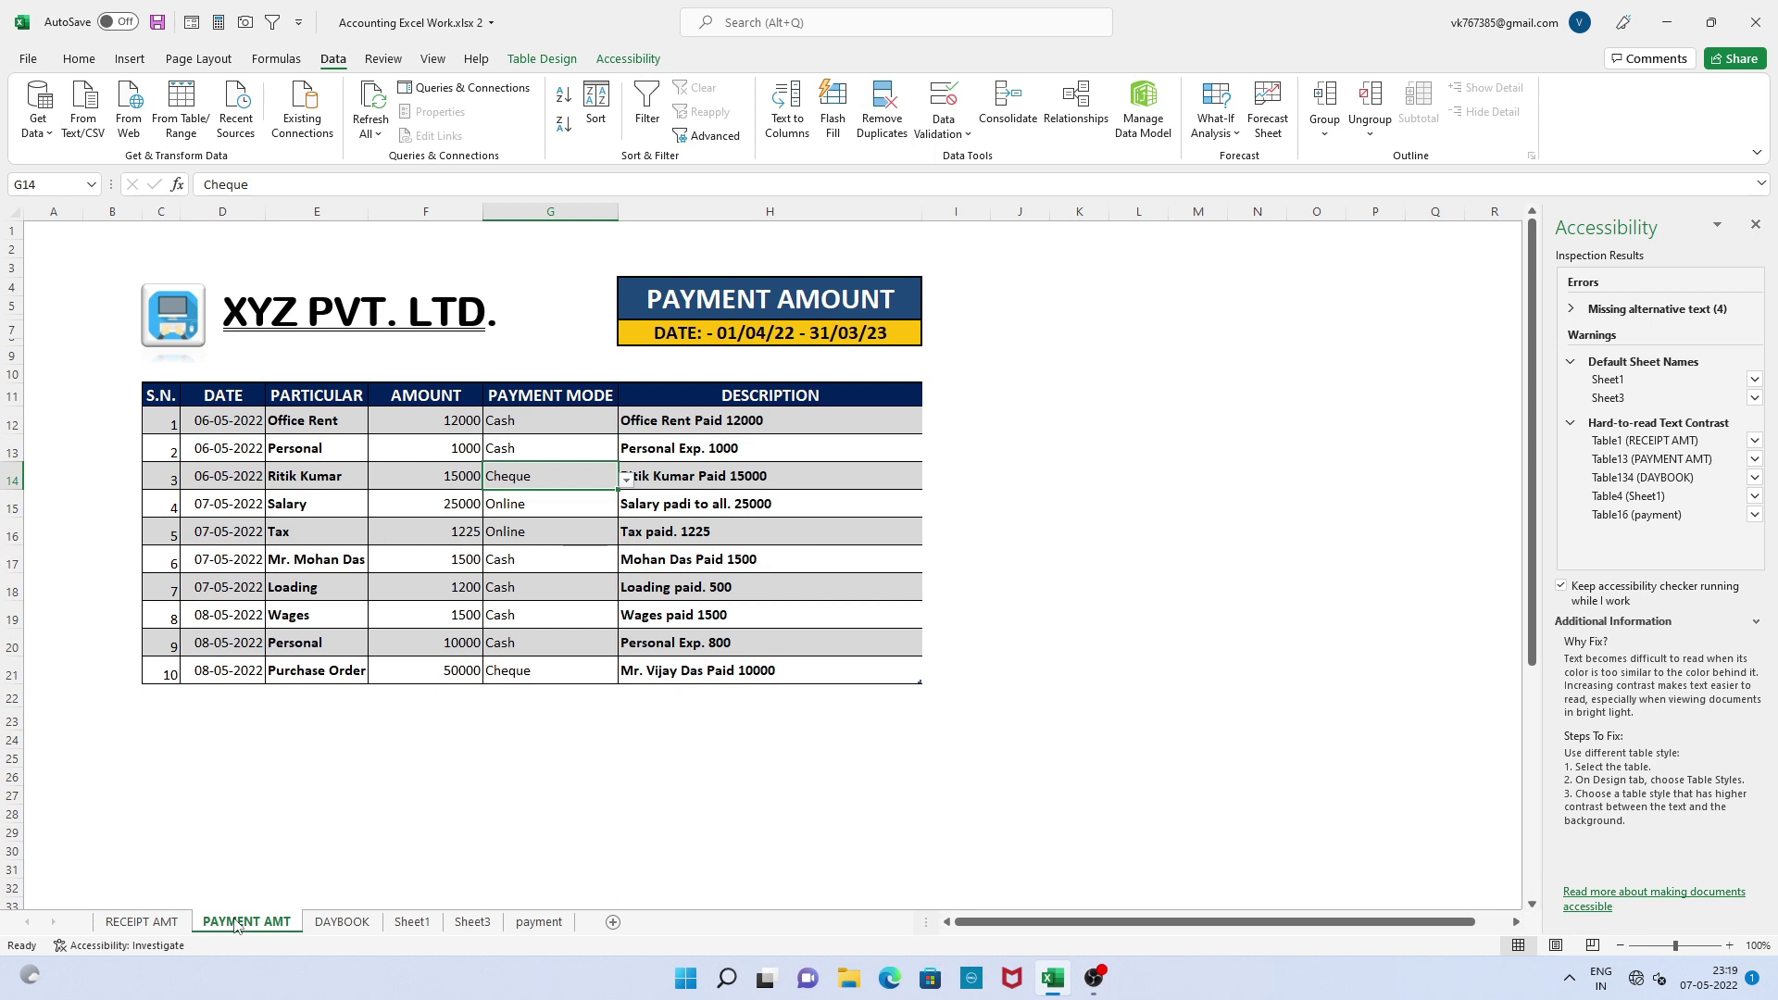
pyautogui.moveTo(236, 923); pyautogui.dragTo(618, 929)
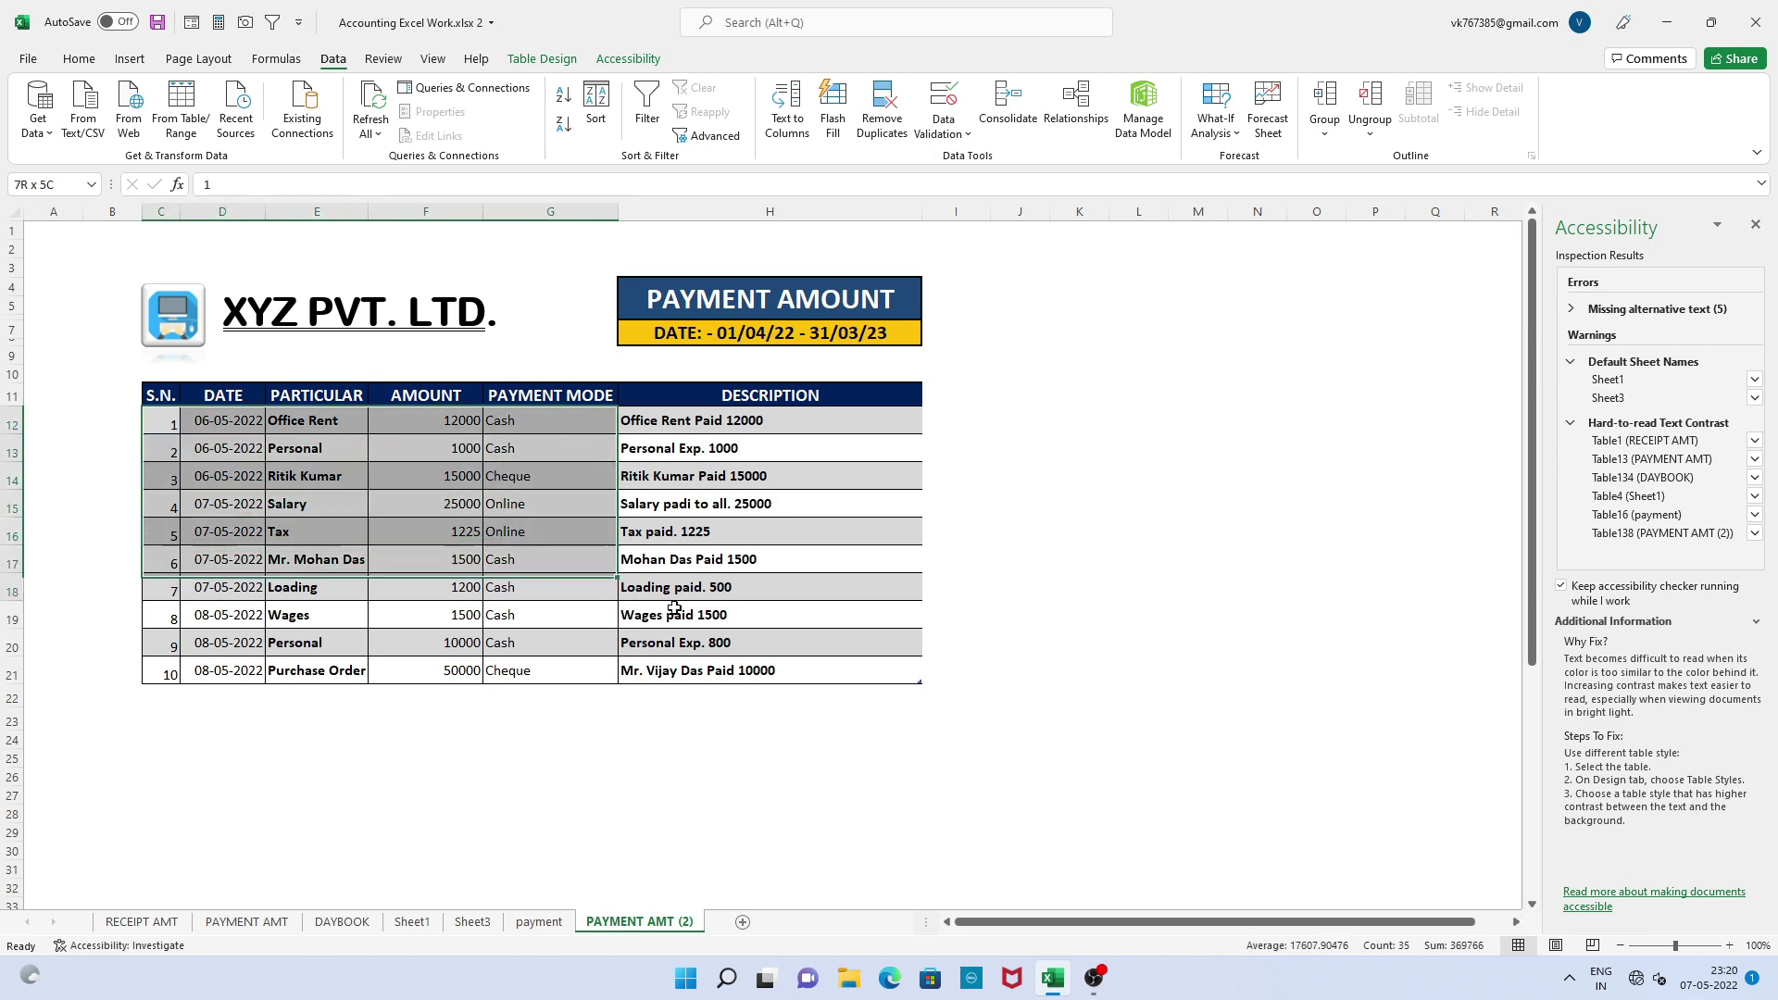
pyautogui.moveTo(175, 428); pyautogui.dragTo(793, 699)
pyautogui.press('Delete')
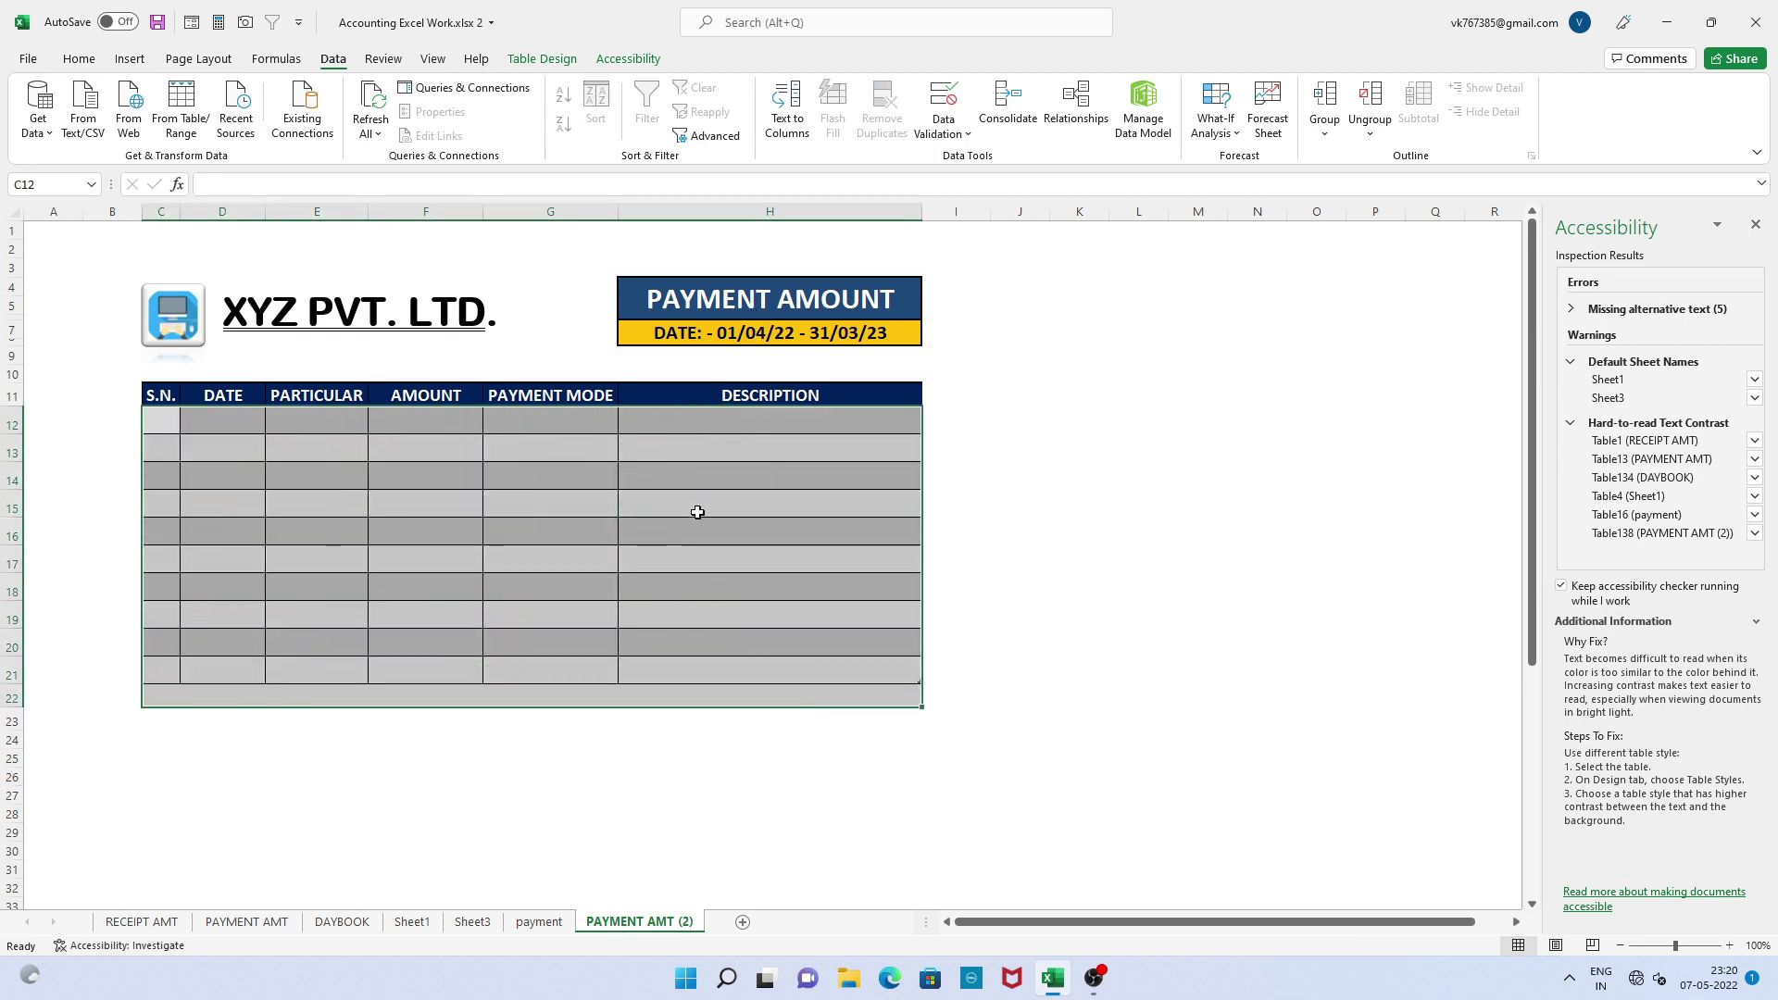
# Replace the copy's PAYMENT AMOUNT heading with DAYBOOK REPORT
pyautogui.doubleClick(840, 296)
pyautogui.moveTo(898, 298); pyautogui.dragTo(387, 225)
pyautogui.press('BackSpace')
pyautogui.write('DAYBOOK REPORT')
pyautogui.click(505, 507)
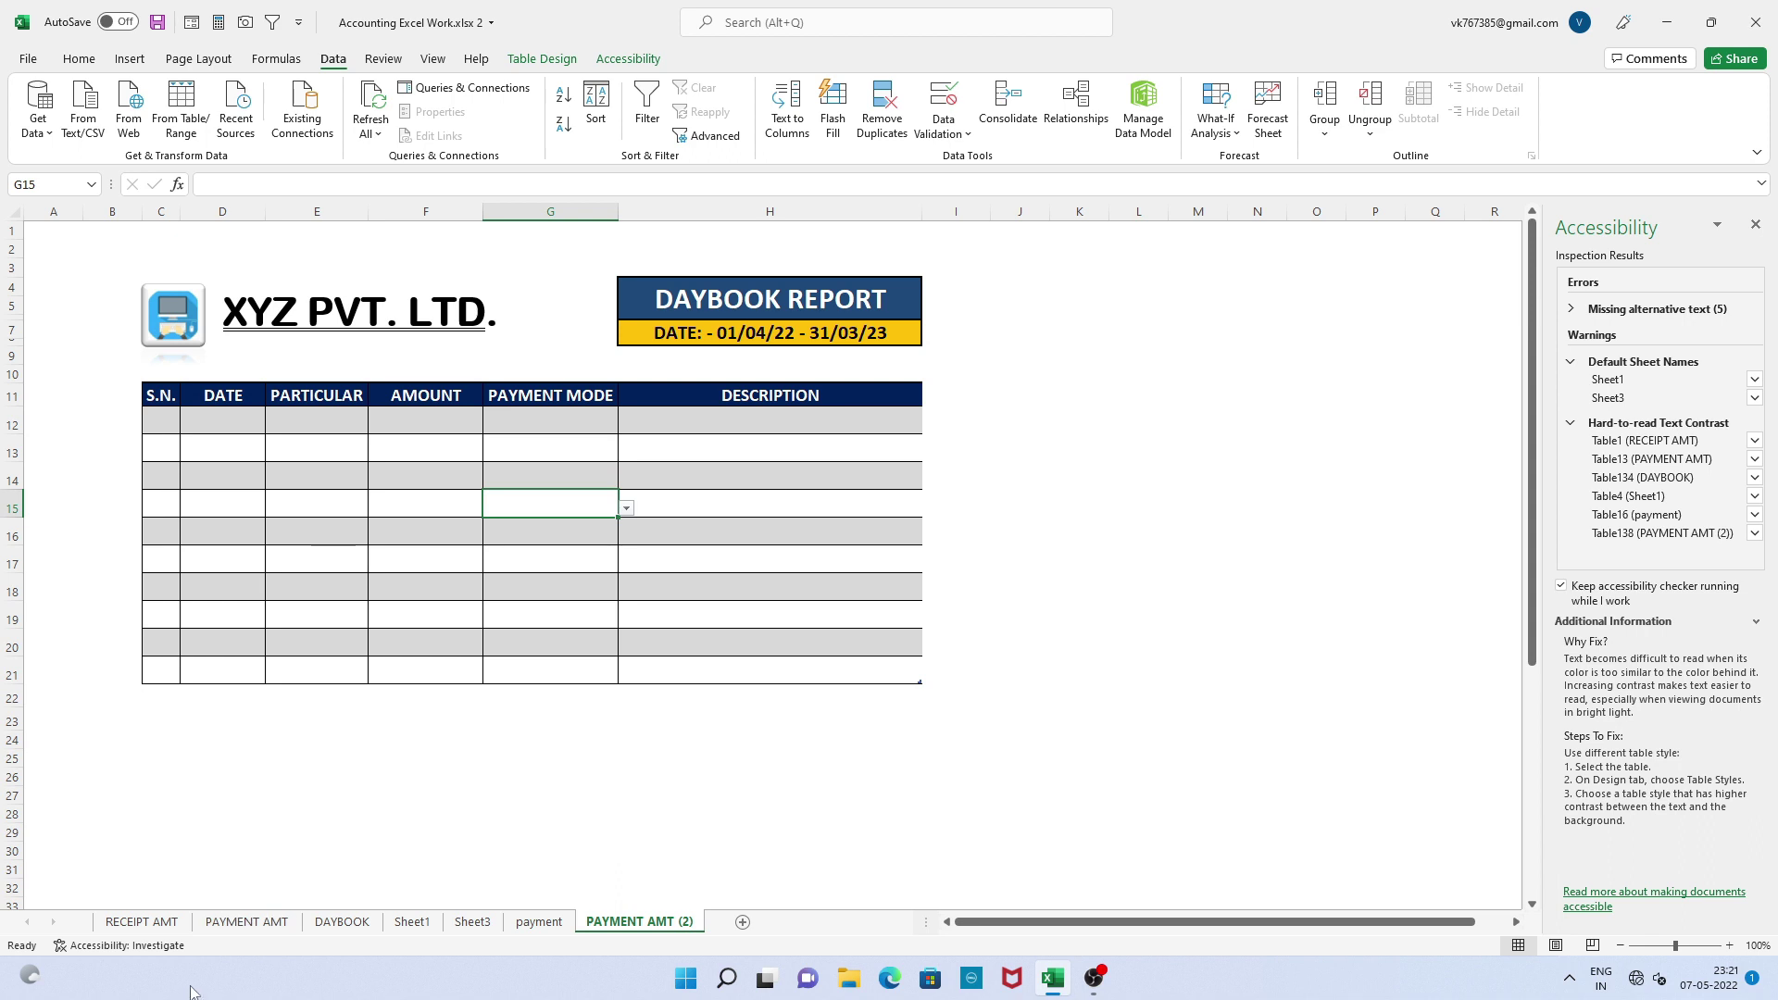
# Check the RECEIPT AMT dates and the first receipt: 06-05-2022, House Rent, 12000
pyautogui.click(153, 921)
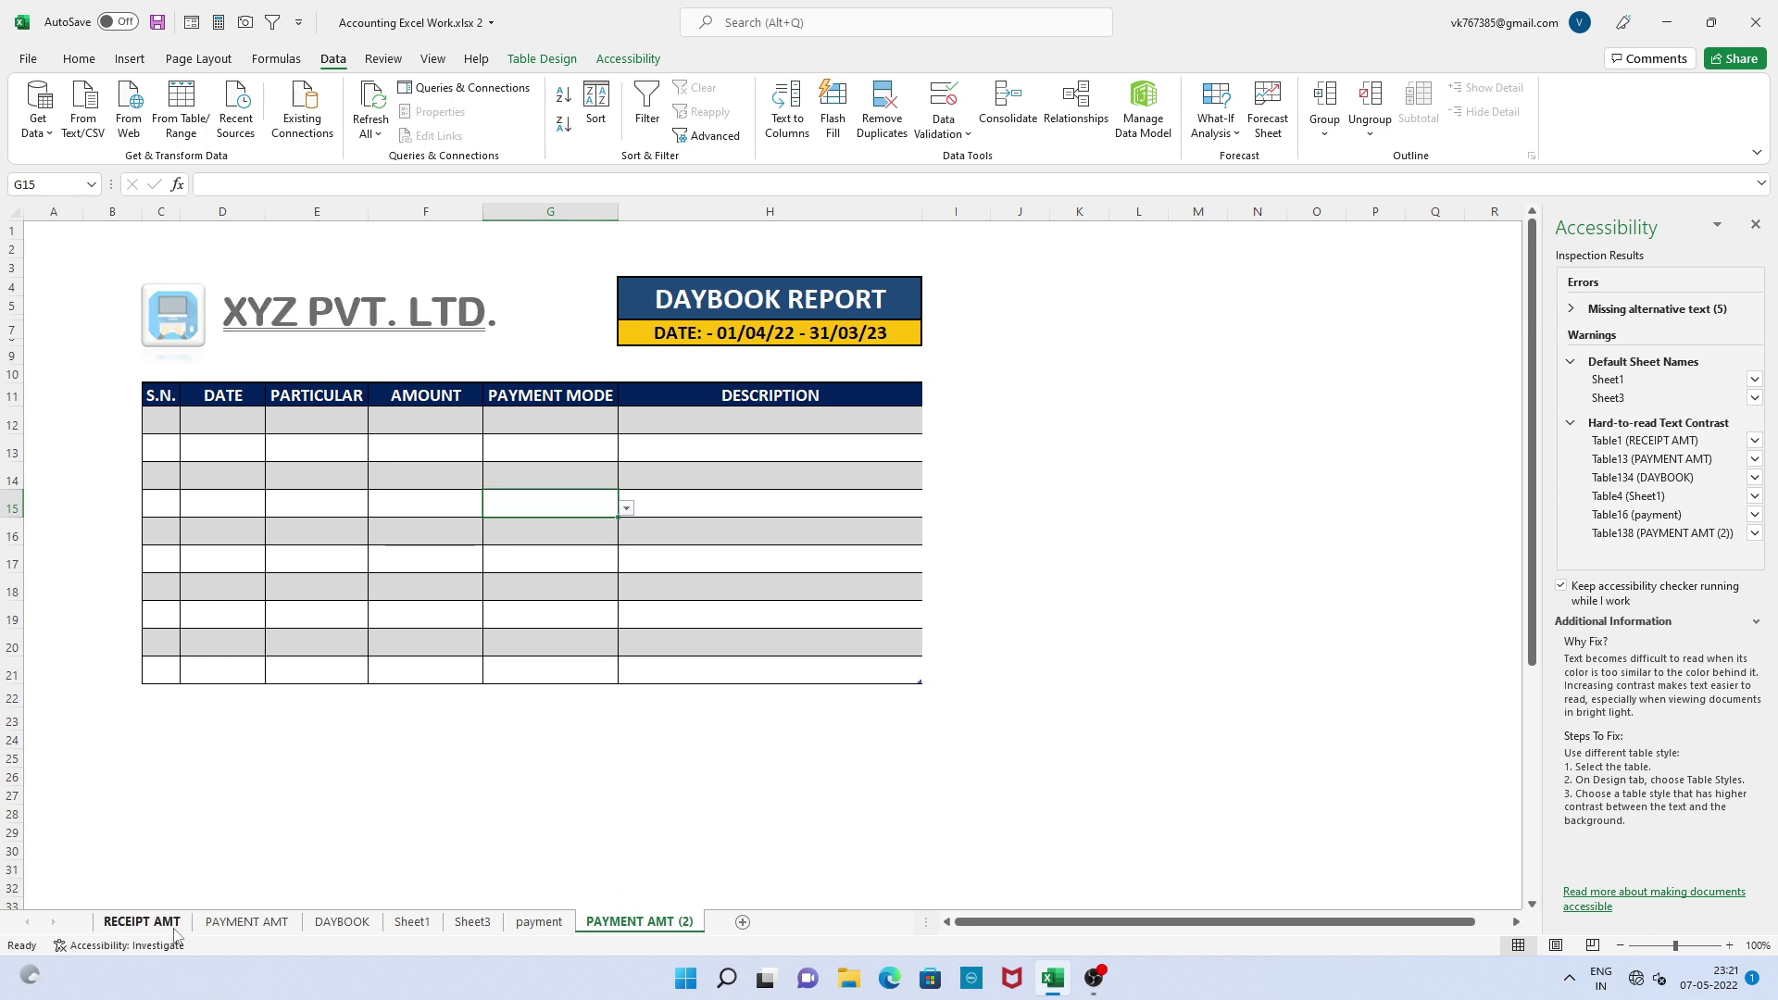
pyautogui.moveTo(232, 411); pyautogui.dragTo(238, 519)
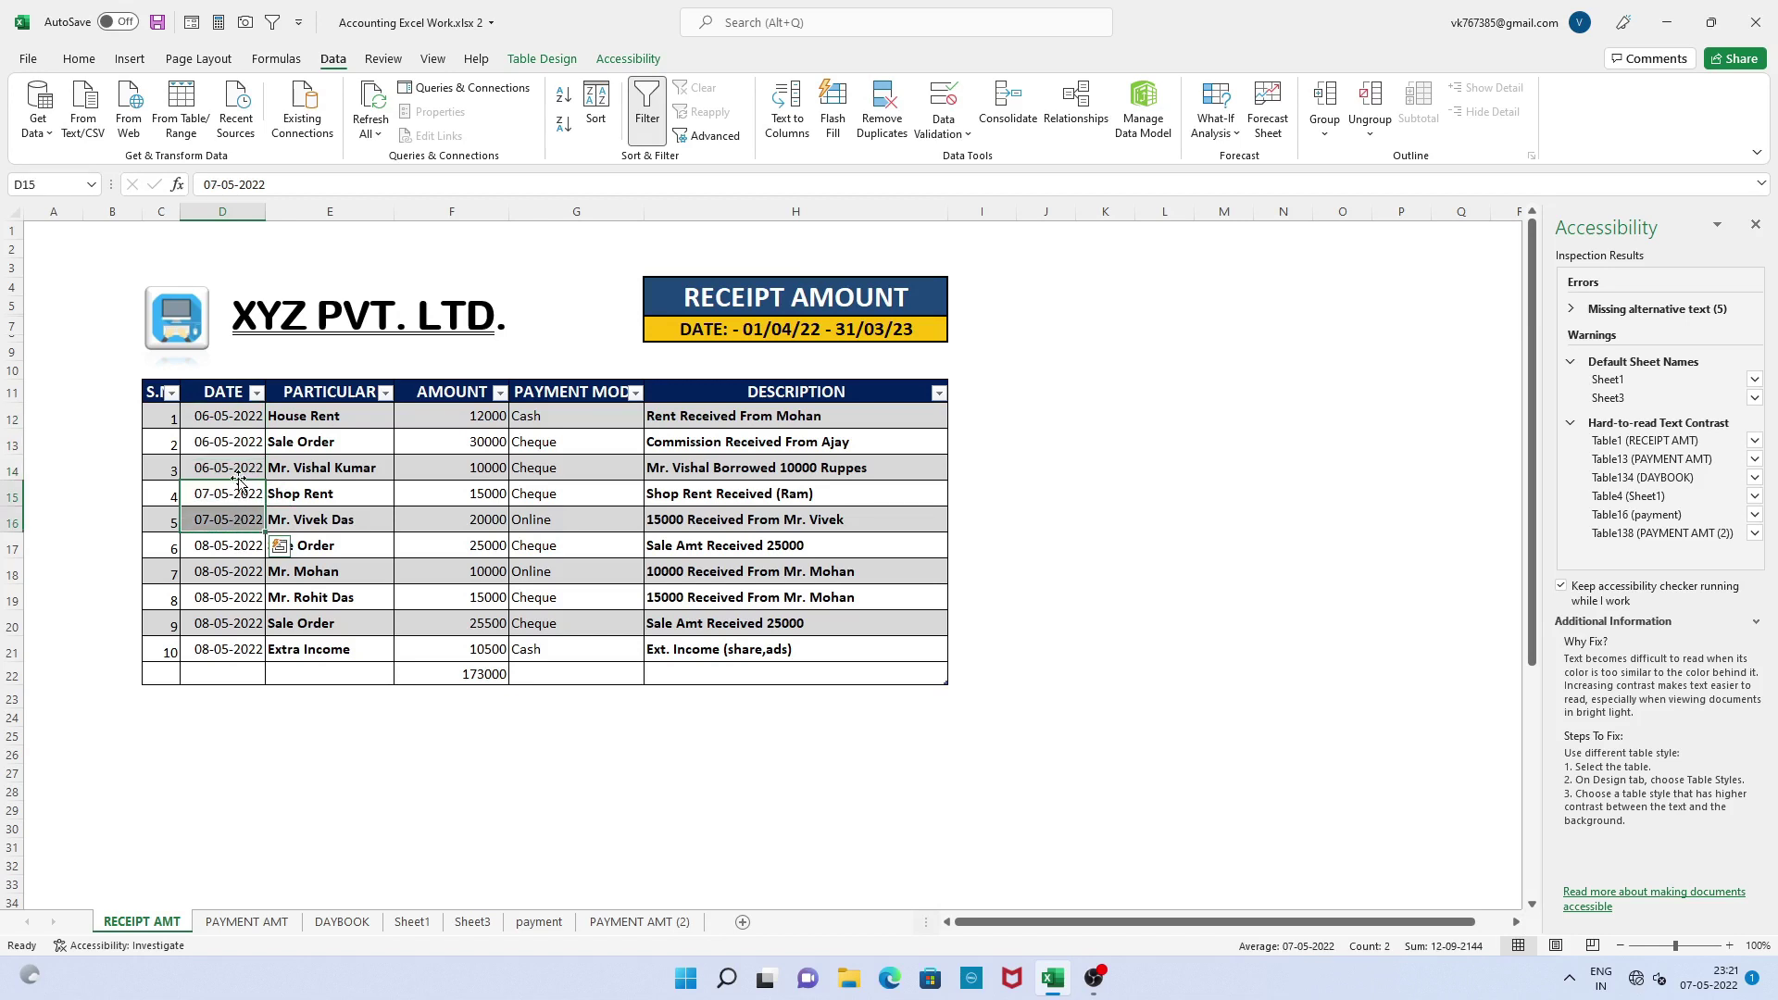
pyautogui.click(228, 418)
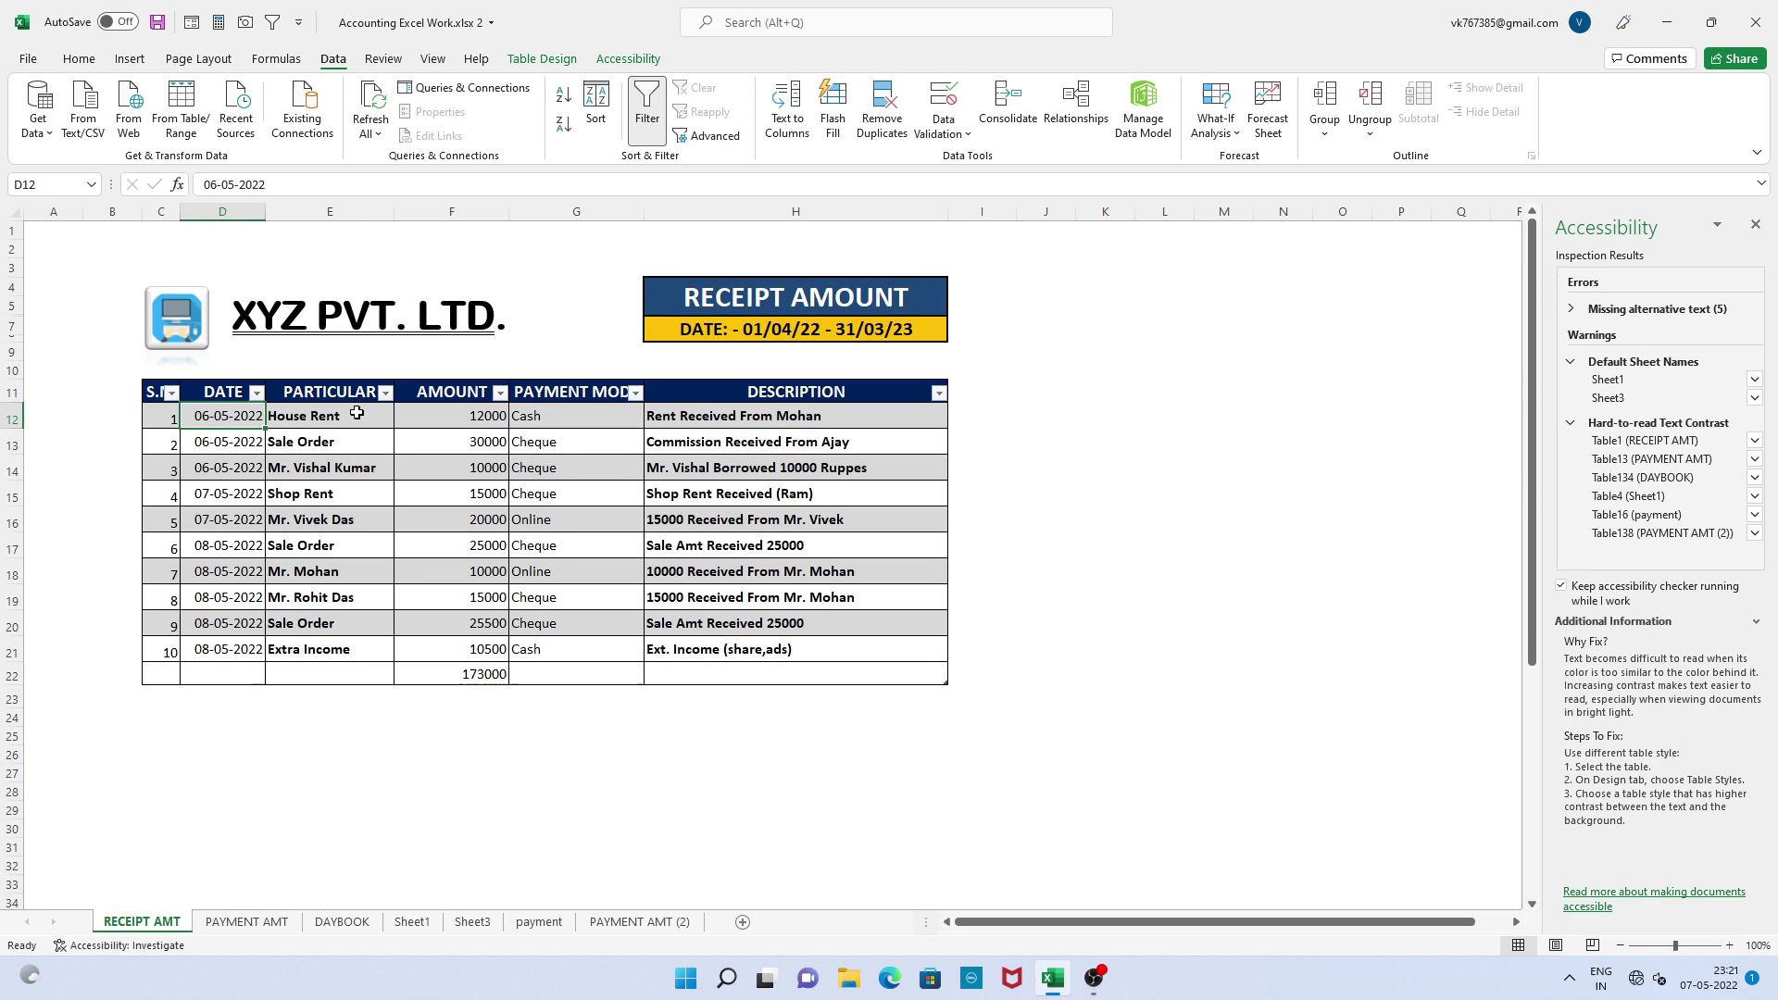
pyautogui.click(357, 413)
pyautogui.click(208, 415)
pyautogui.click(315, 413)
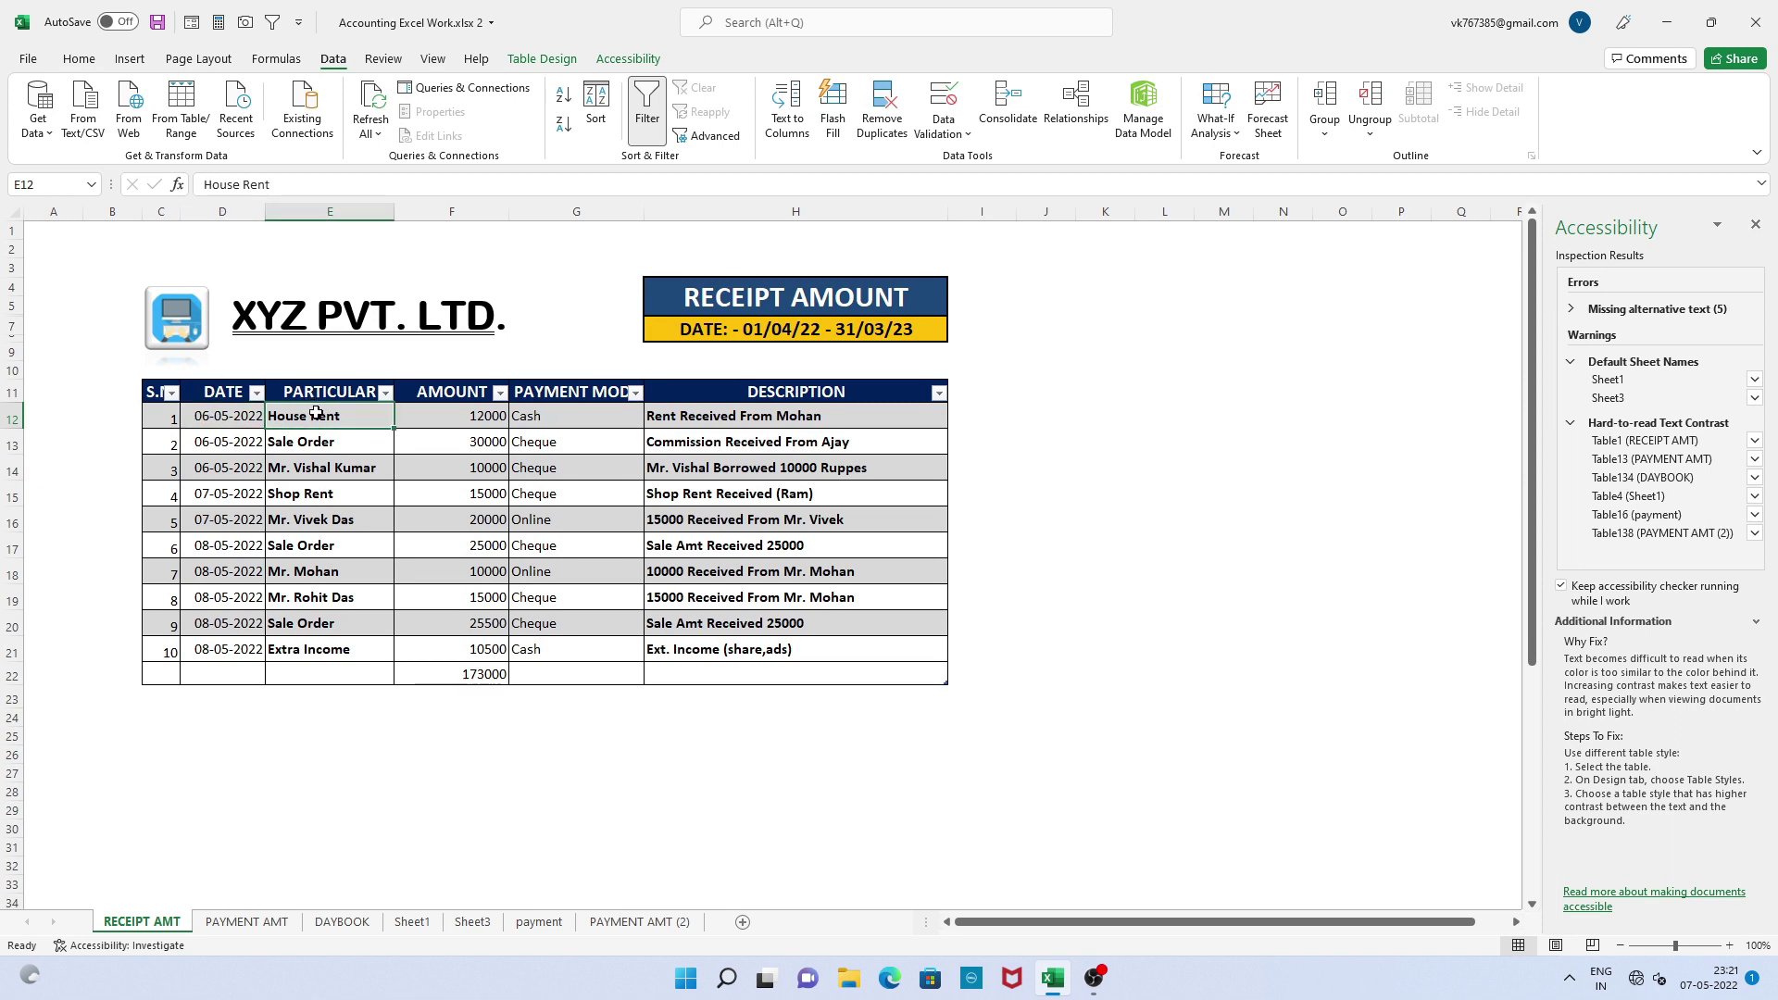
pyautogui.click(449, 418)
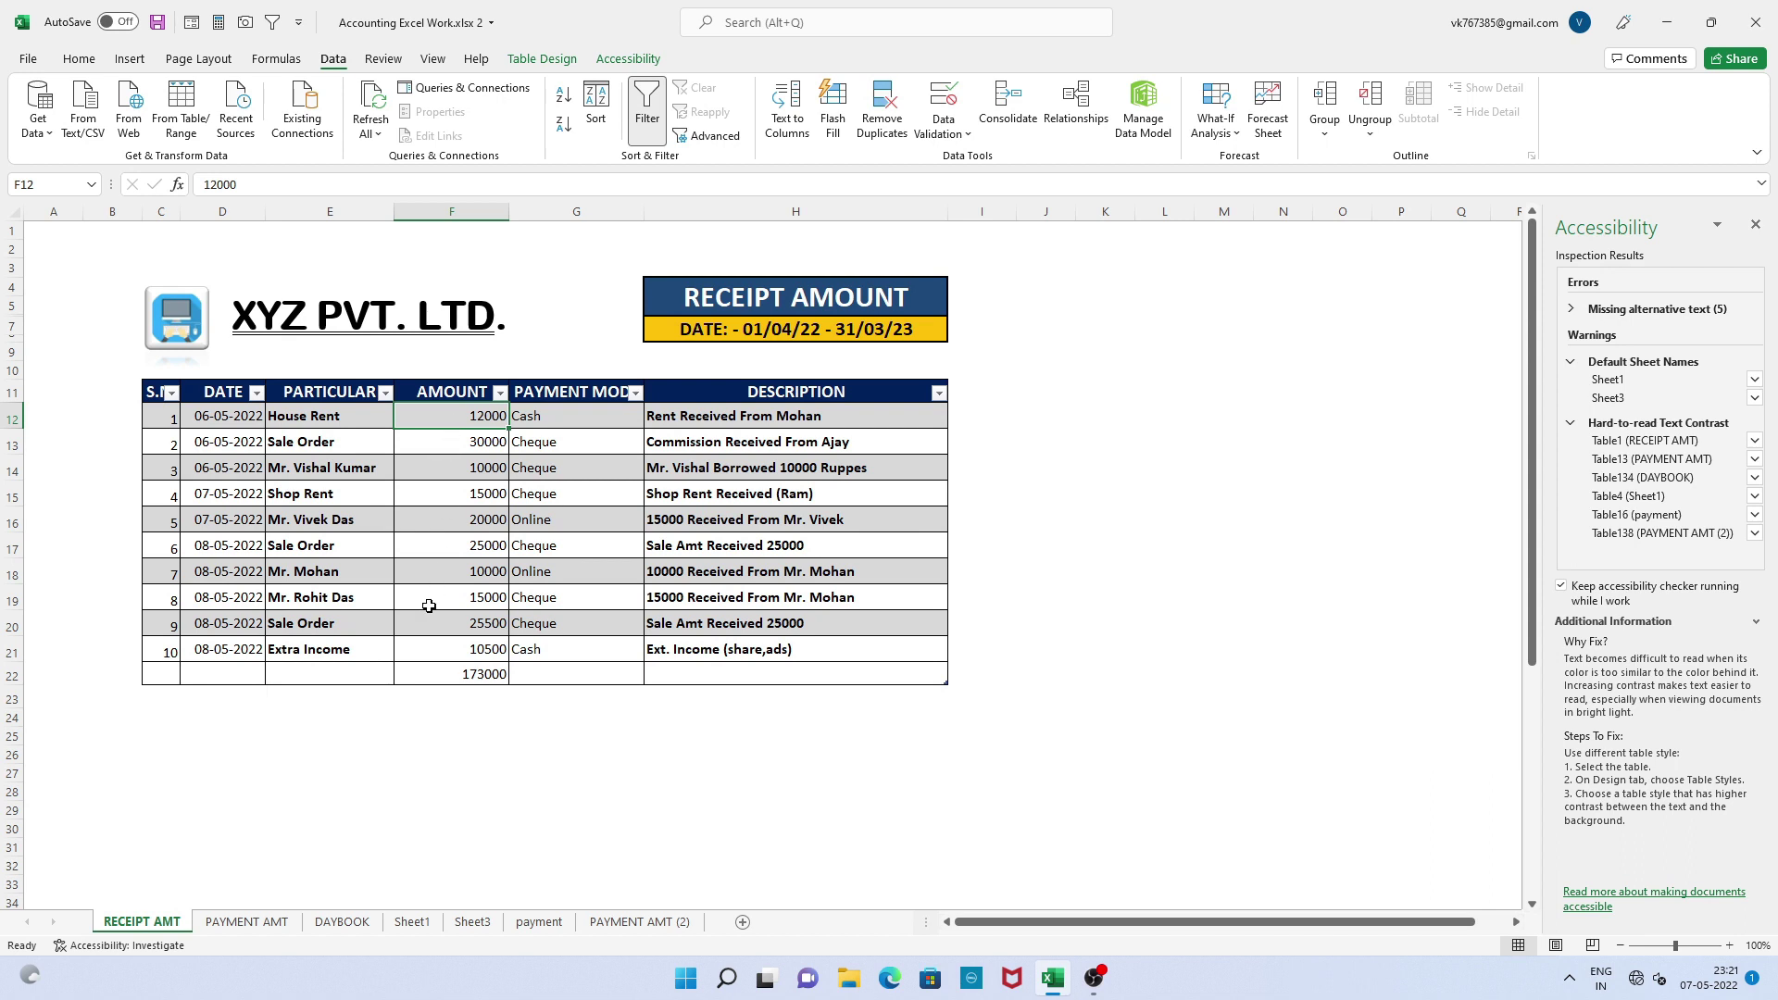
pyautogui.click(226, 409)
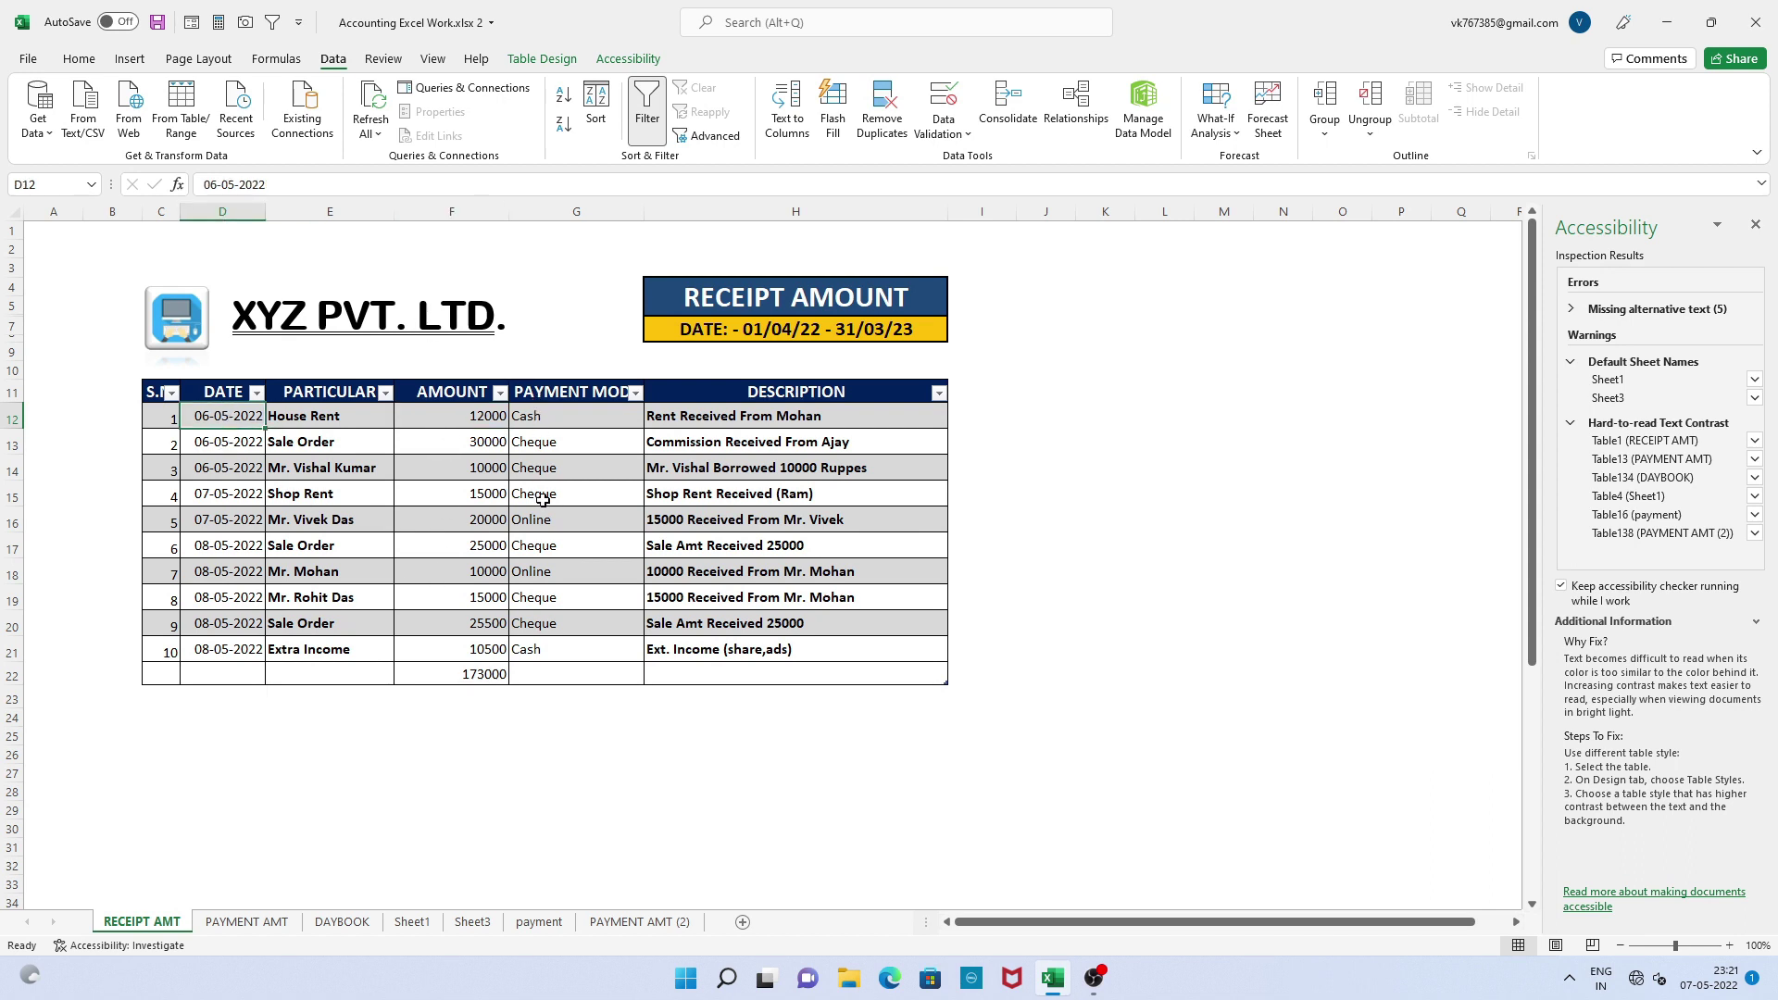
# On PAYMENT AMT (2), retitle headers E11:H11 as RECEIPT AMT, PAYMENT AMT, CLOSING BAL, OPENING BAL
pyautogui.click(341, 921)
pyautogui.click(639, 921)
pyautogui.click(289, 395)
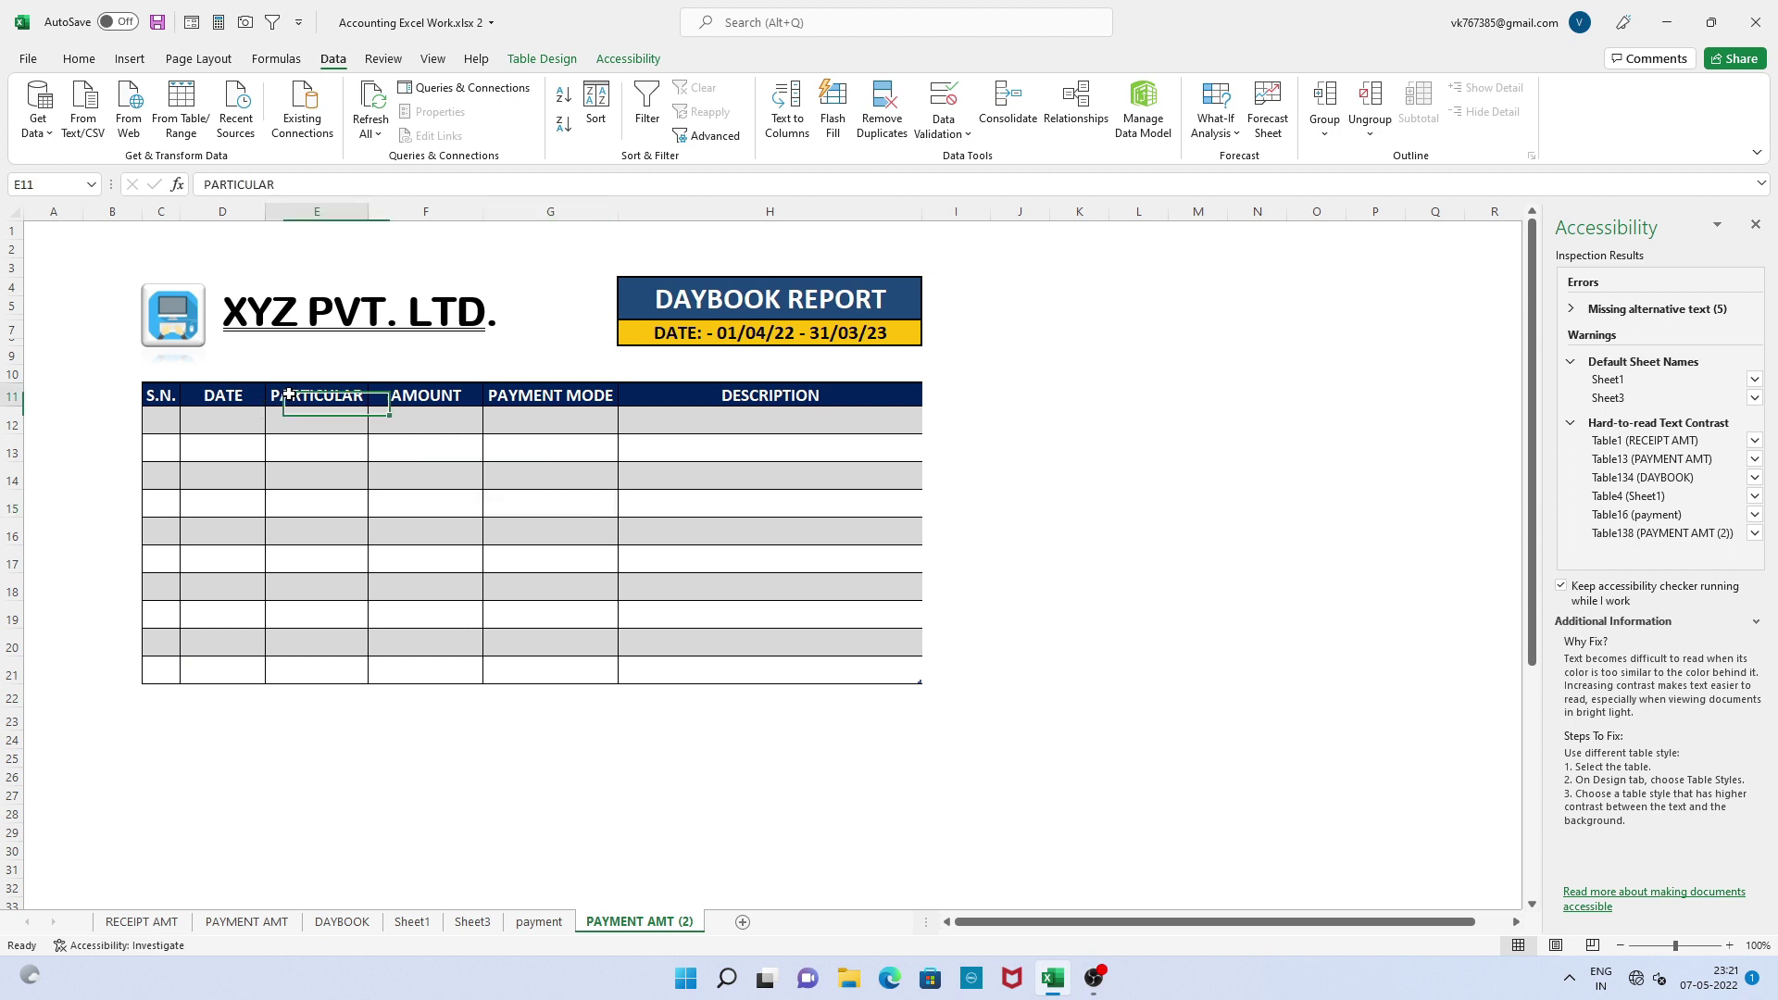
pyautogui.write('RECEIPT')
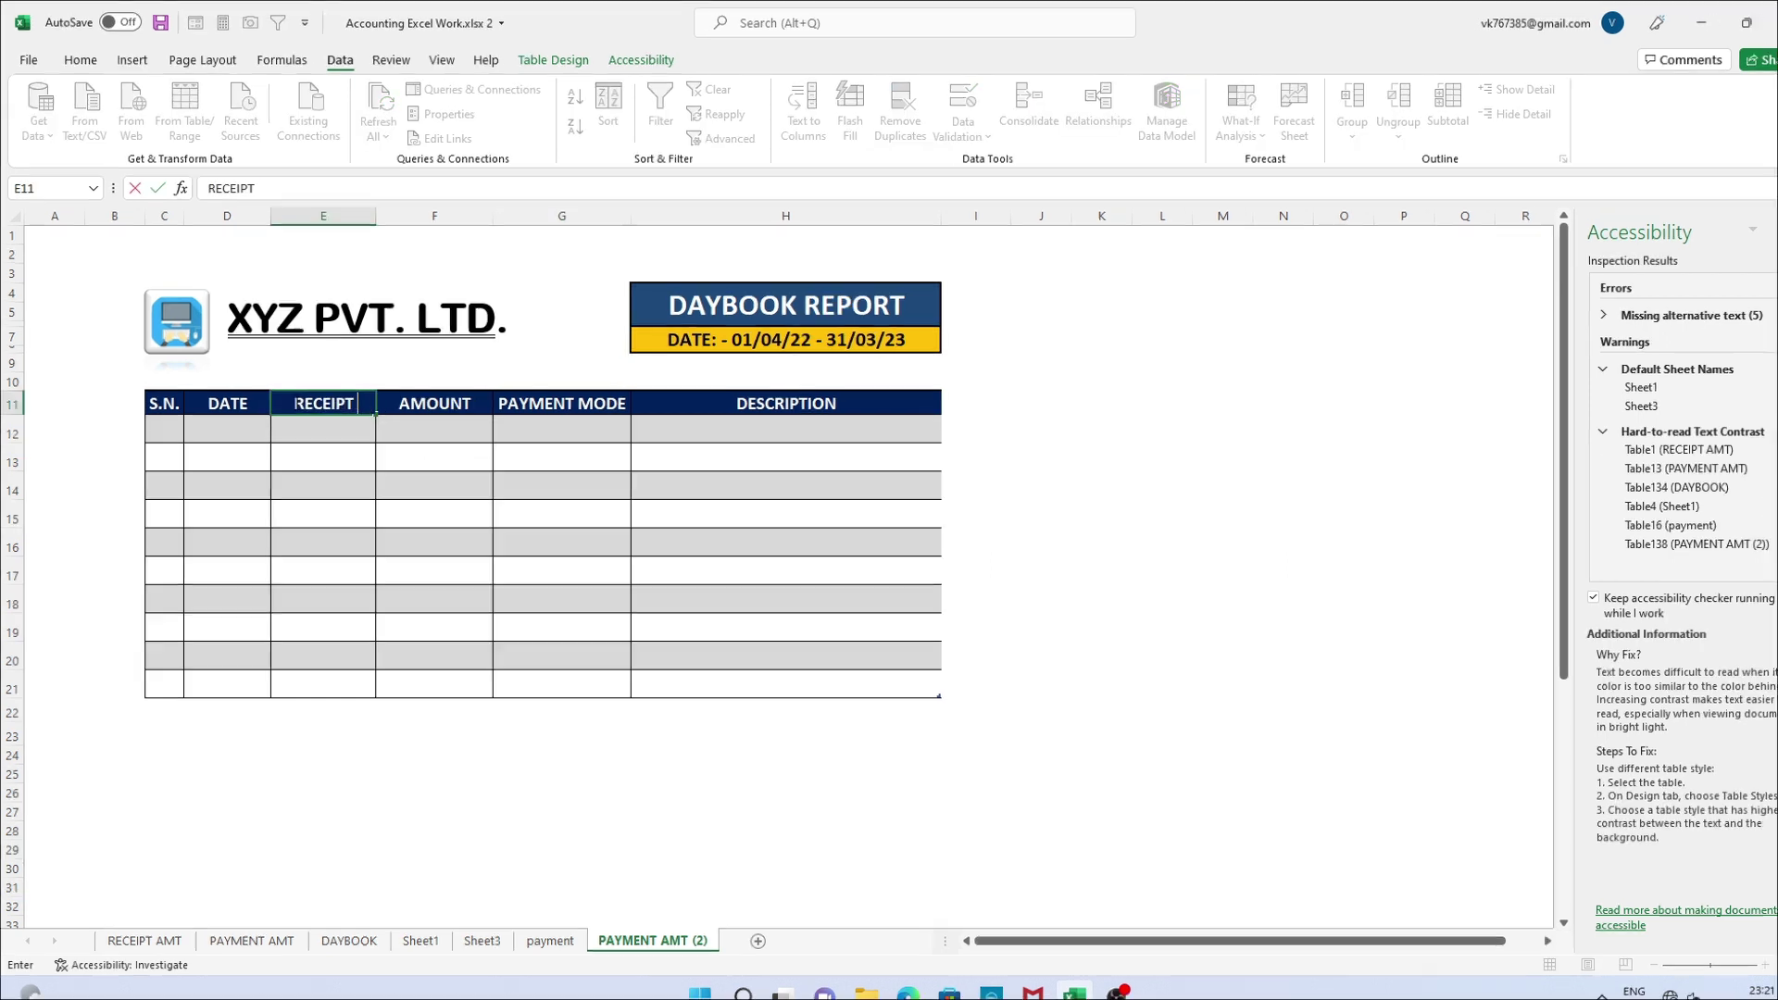
pyautogui.write(' A')
pyautogui.write('MT')
pyautogui.press('Tab')
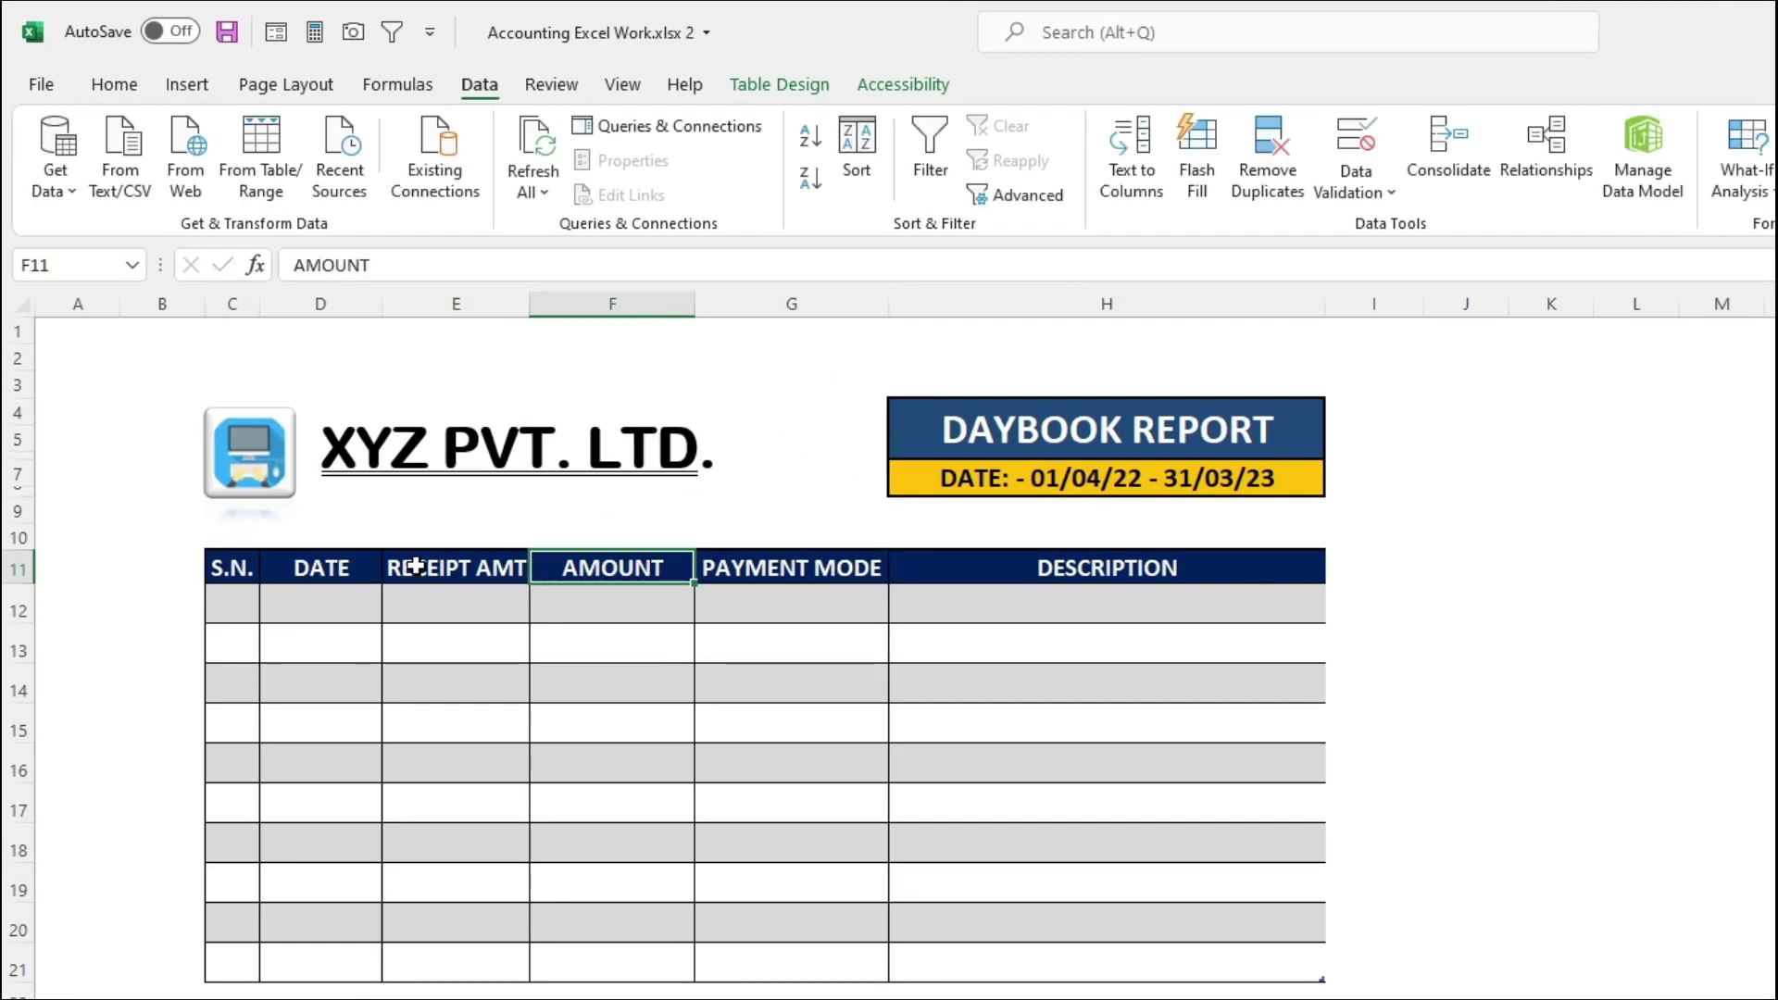
pyautogui.write('PAYMENT AMT')
pyautogui.press('Tab')
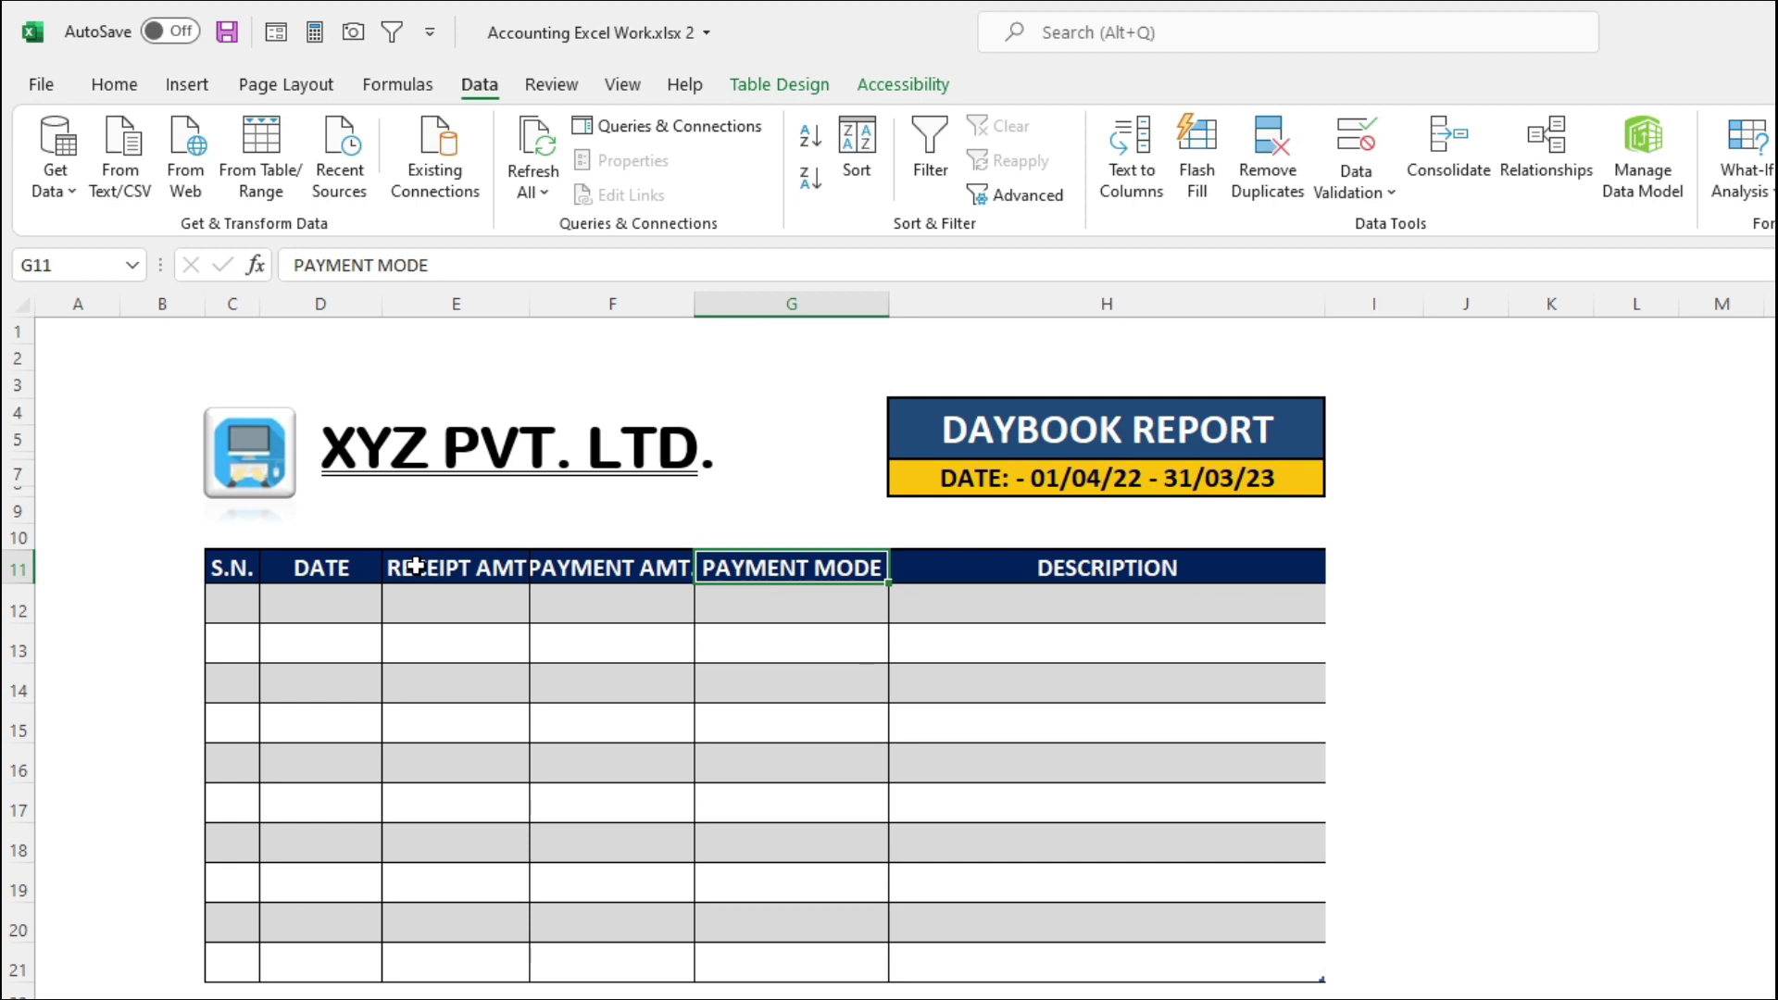
pyautogui.write('CLOSING BAL')
pyautogui.press('Tab')
pyautogui.write('OP')
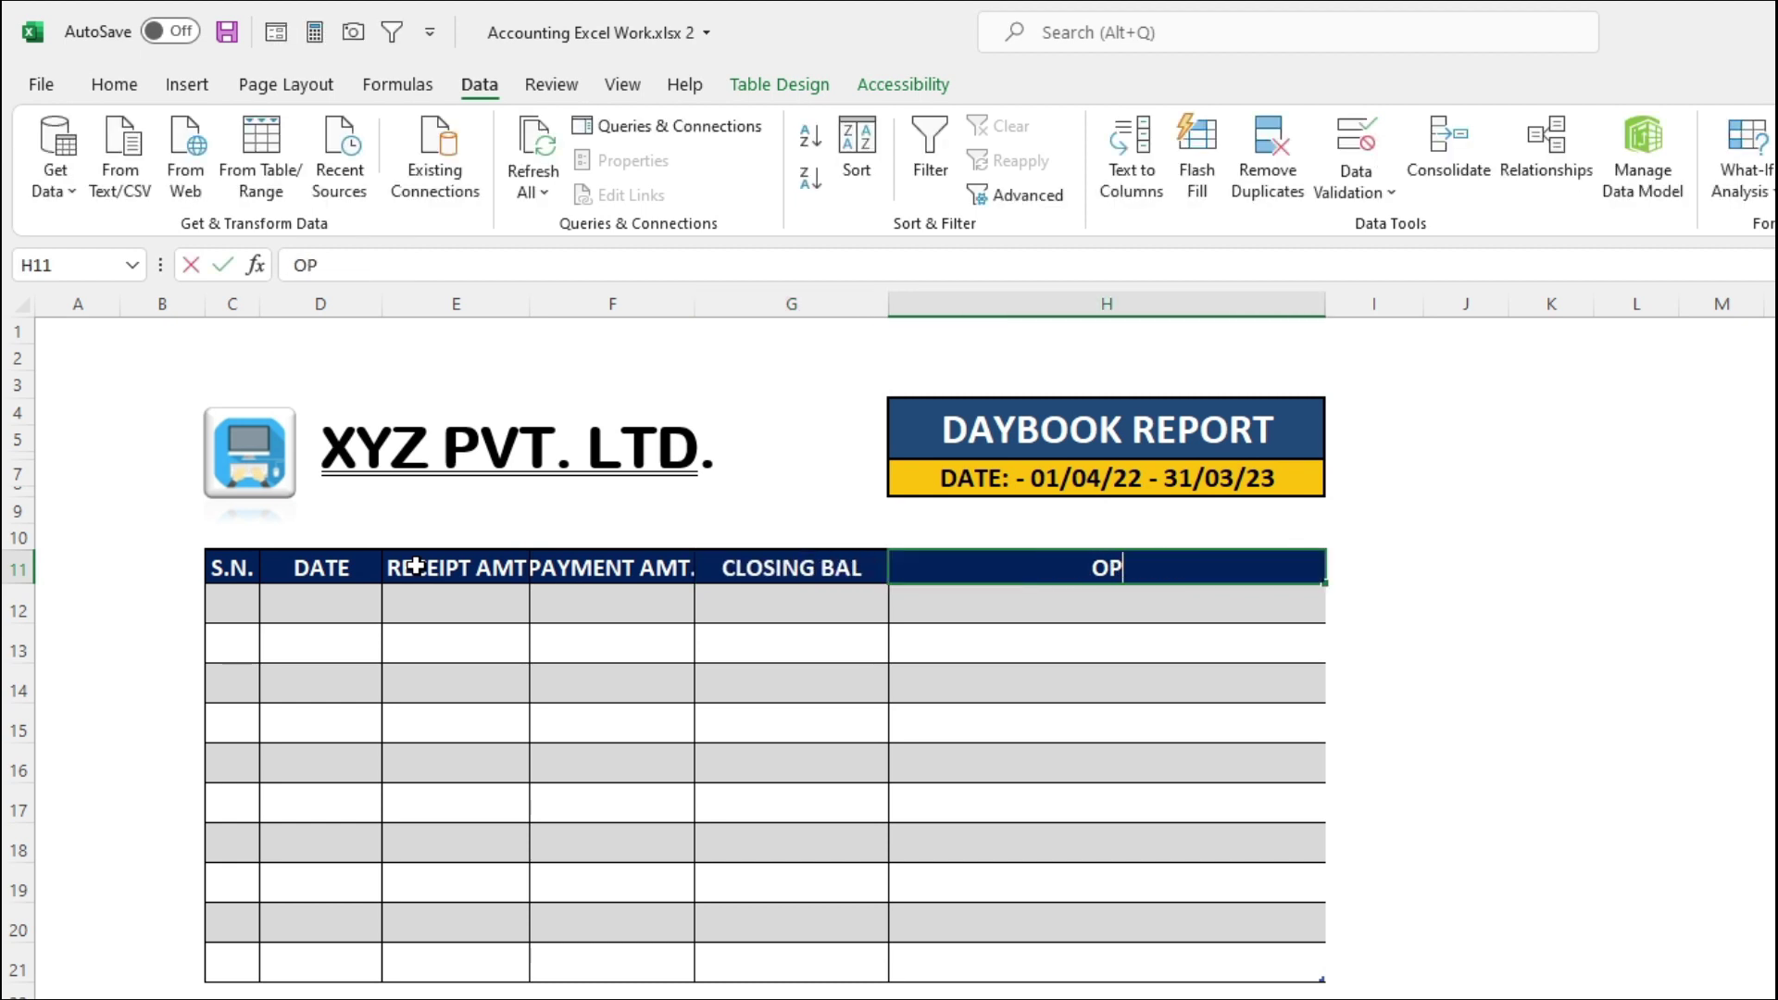
pyautogui.write('ENING BAL')
pyautogui.press('Down')
pyautogui.press('Down')
pyautogui.press('Down')
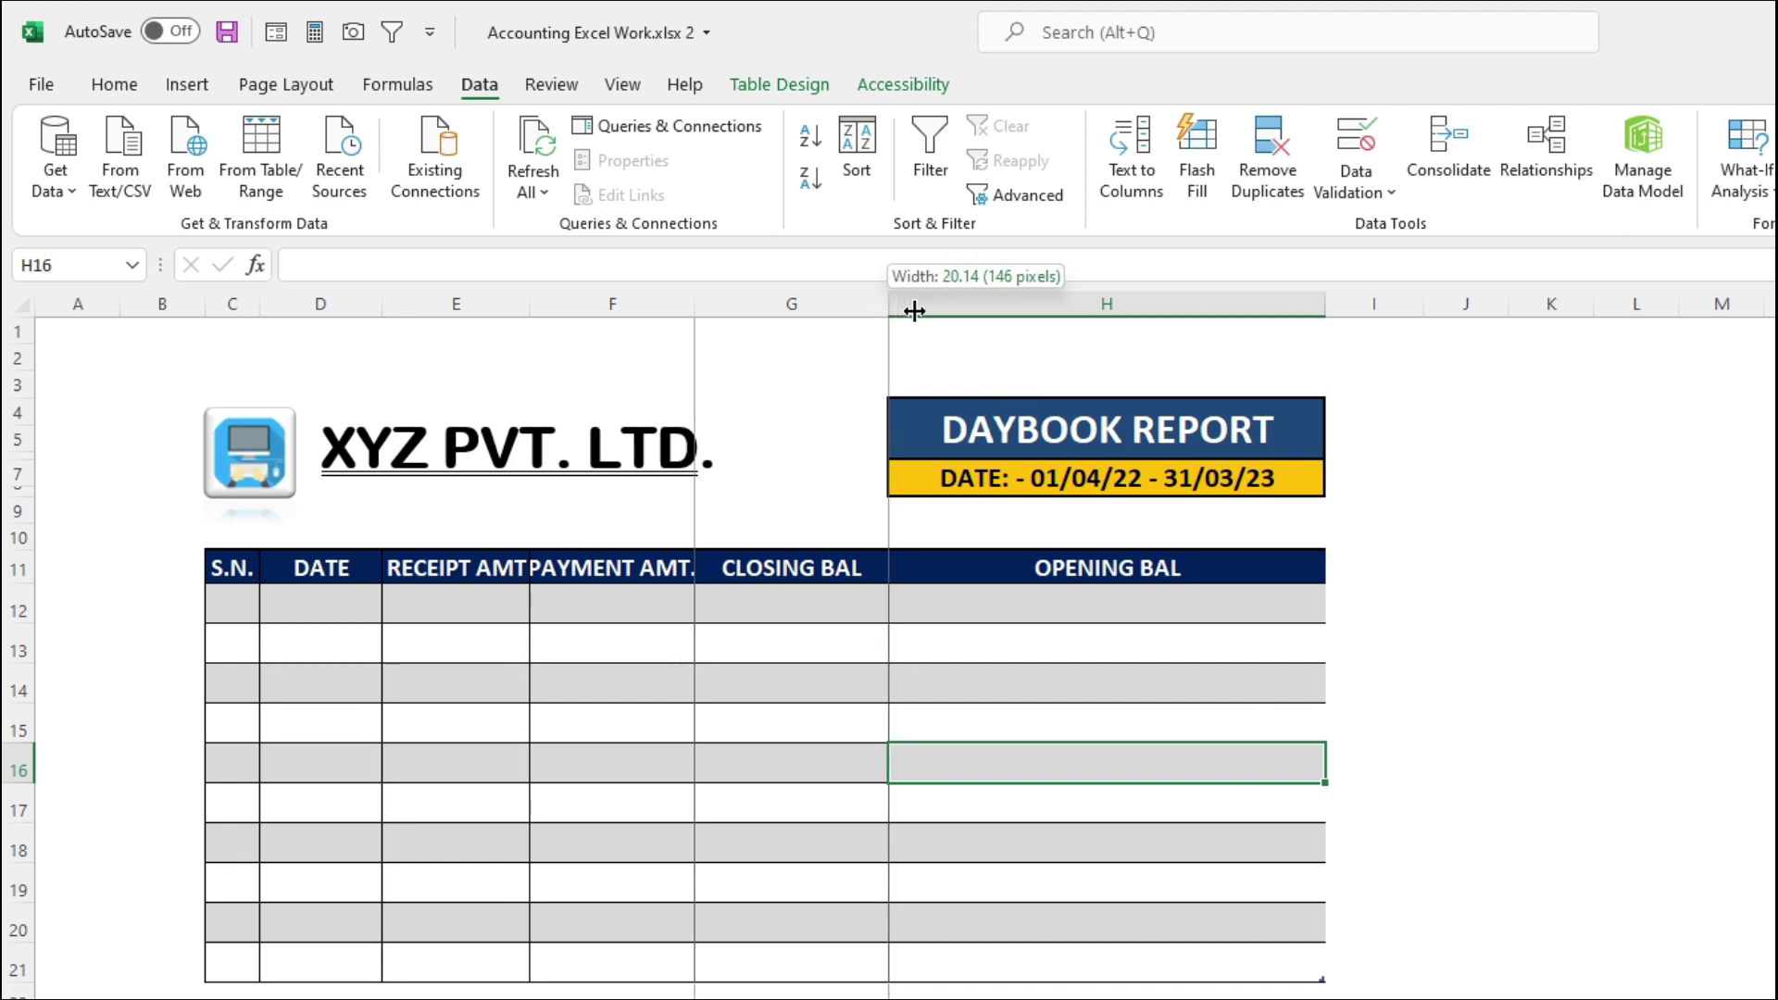
# Widen column G (CLOSING BAL) and narrow column H (OPENING BAL)
pyautogui.moveTo(886, 310); pyautogui.dragTo(1095, 305)
pyautogui.moveTo(1532, 303); pyautogui.dragTo(1486, 306)
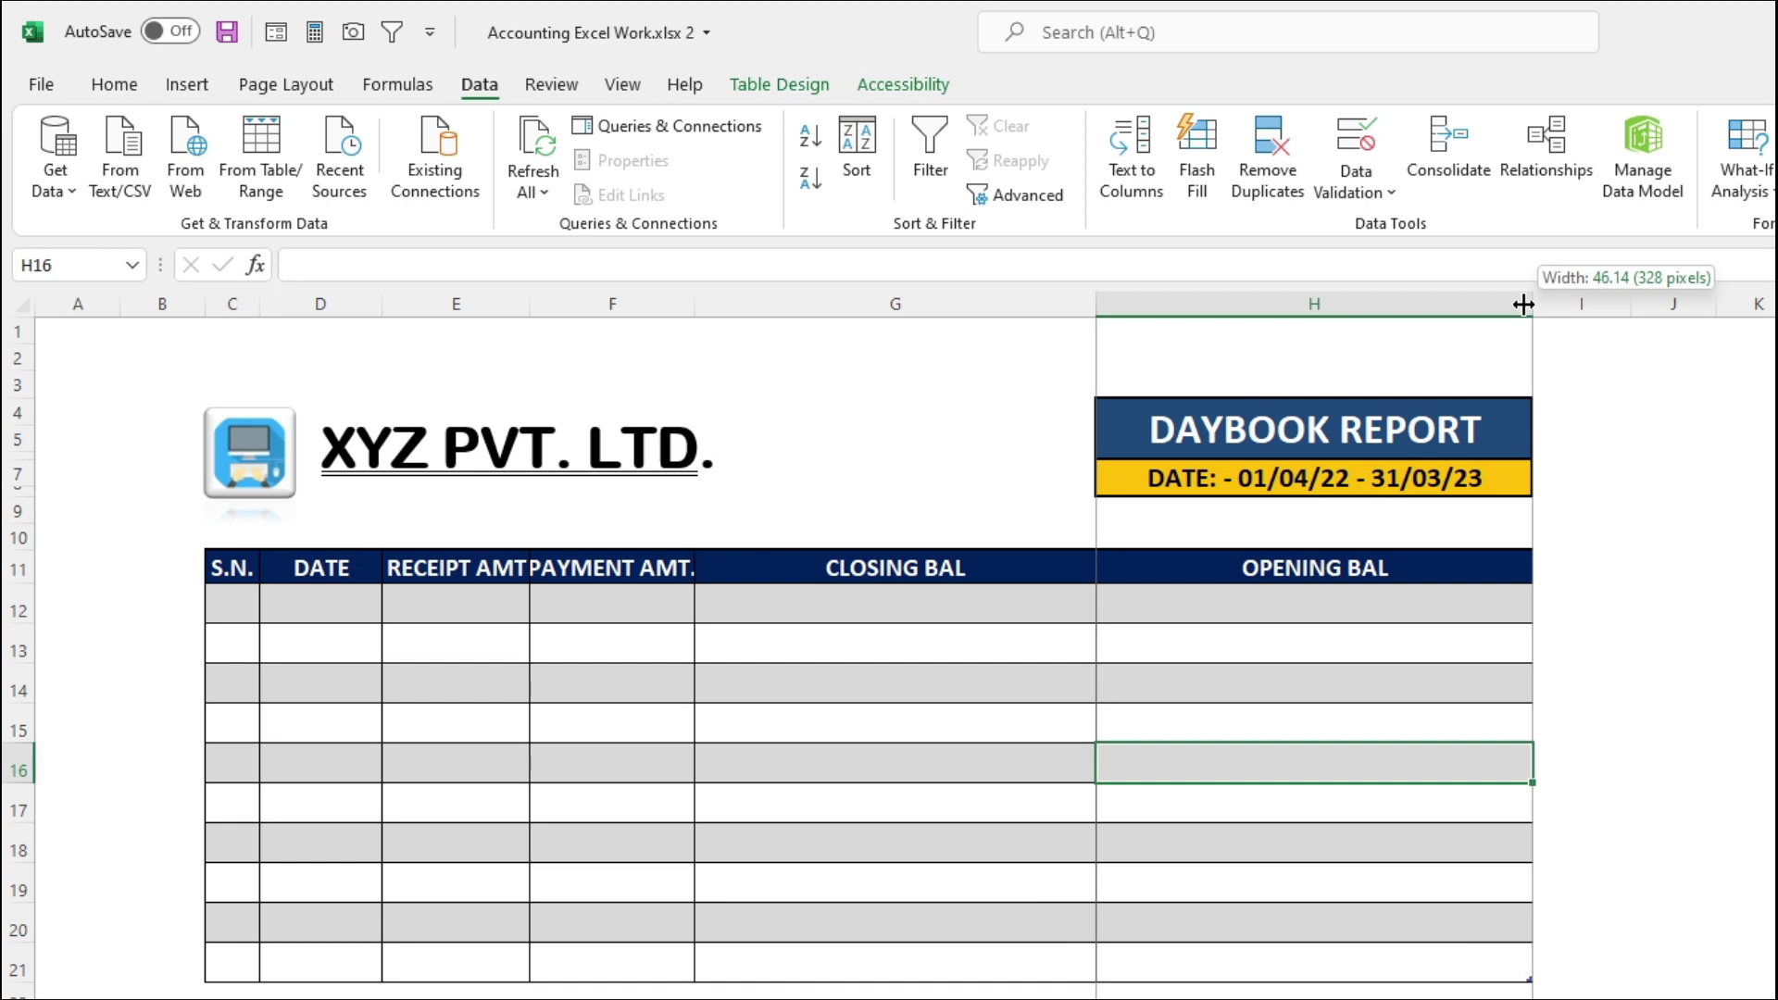
pyautogui.click(1358, 946)
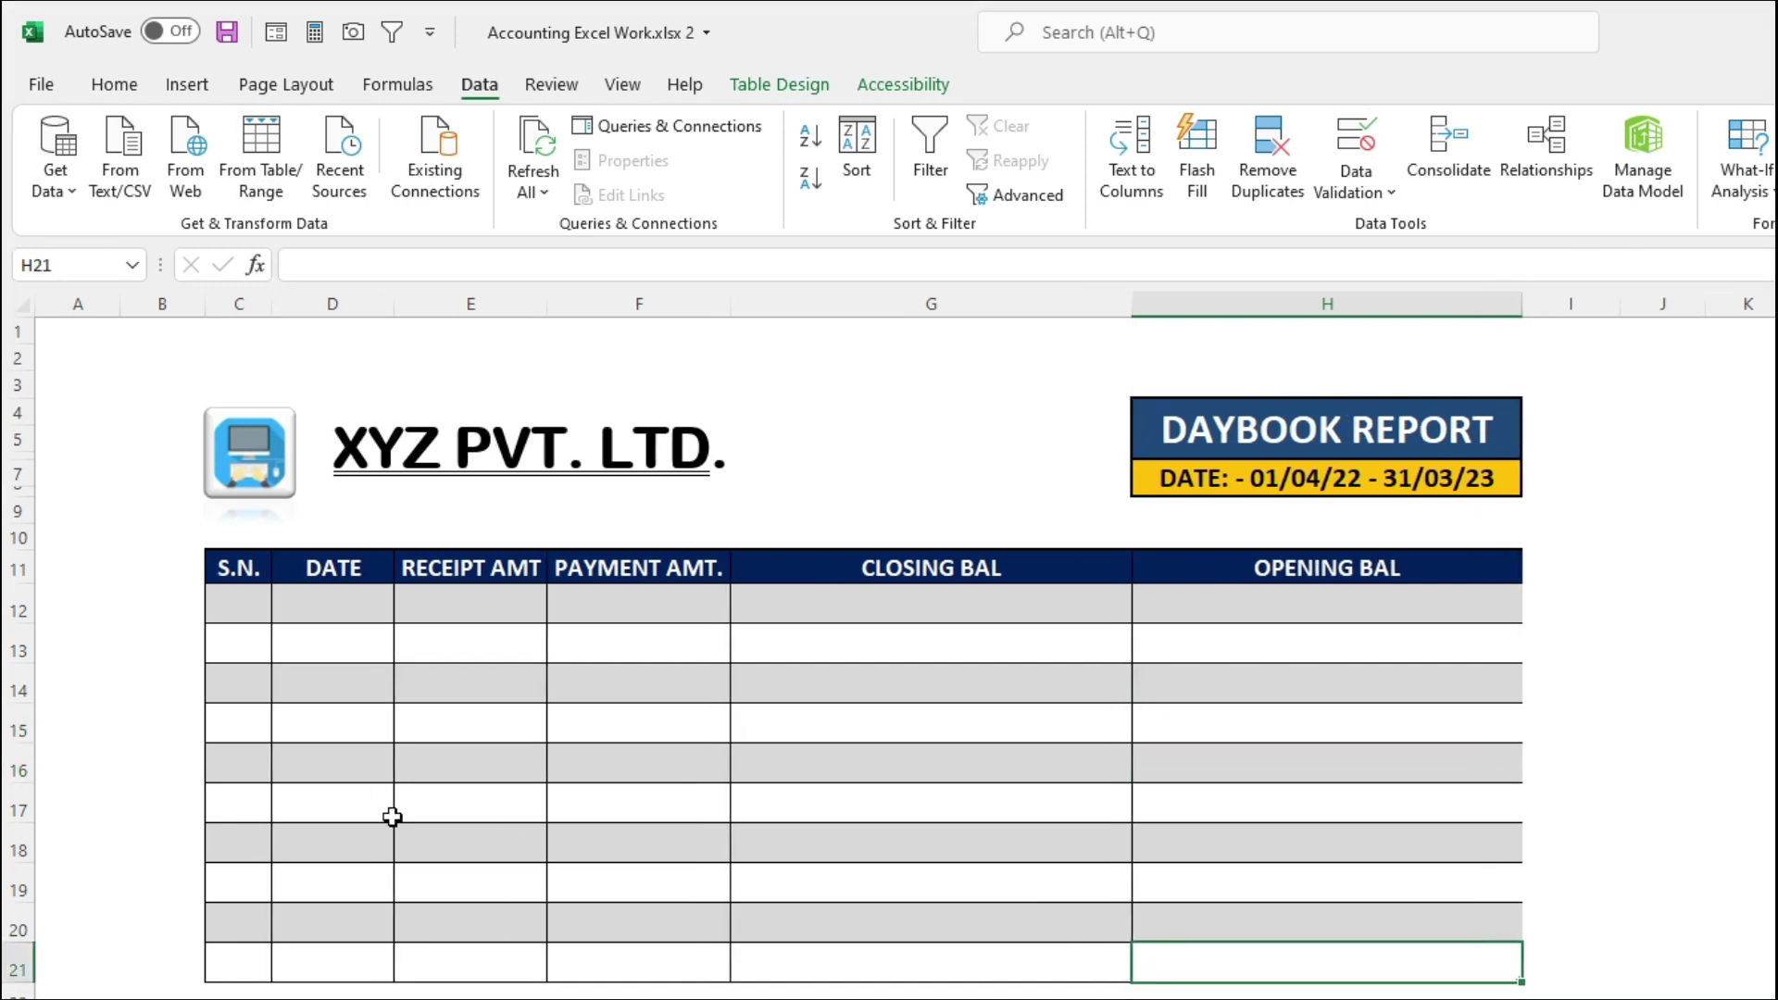
pyautogui.click(368, 603)
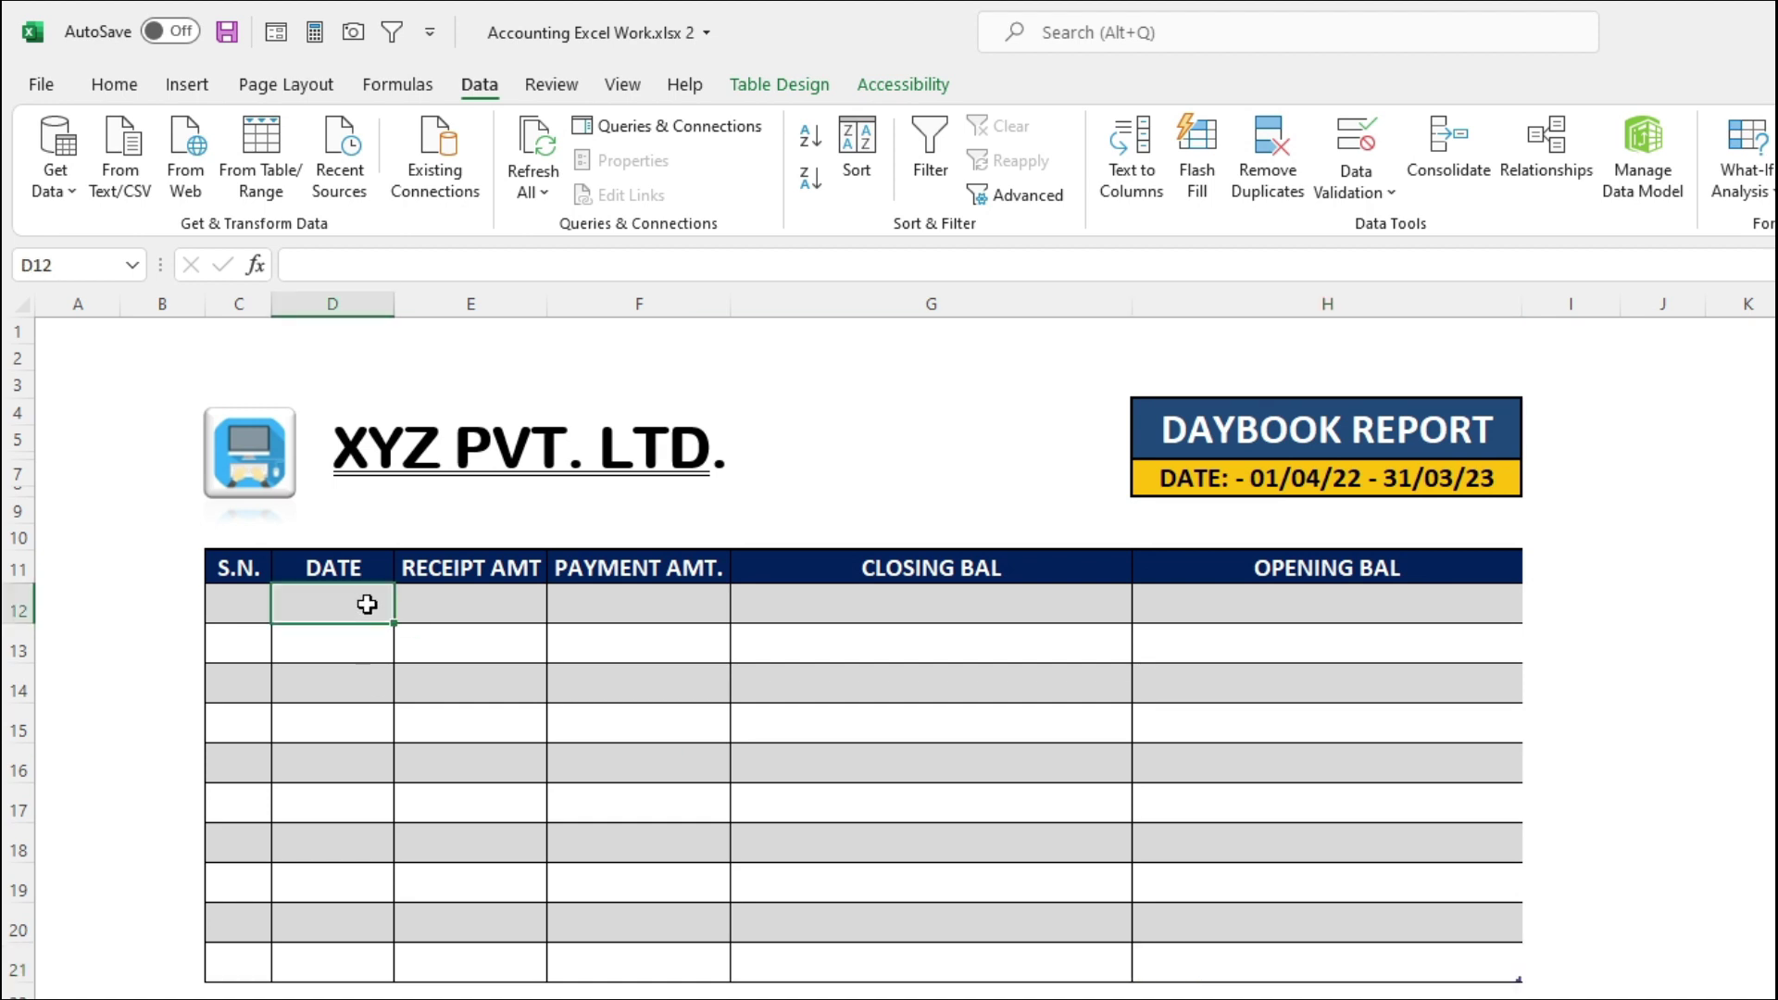
# Enter 06-05-2022 in D12 and fill consecutive dates down to 15-05-2022 in D21
pyautogui.write('06')
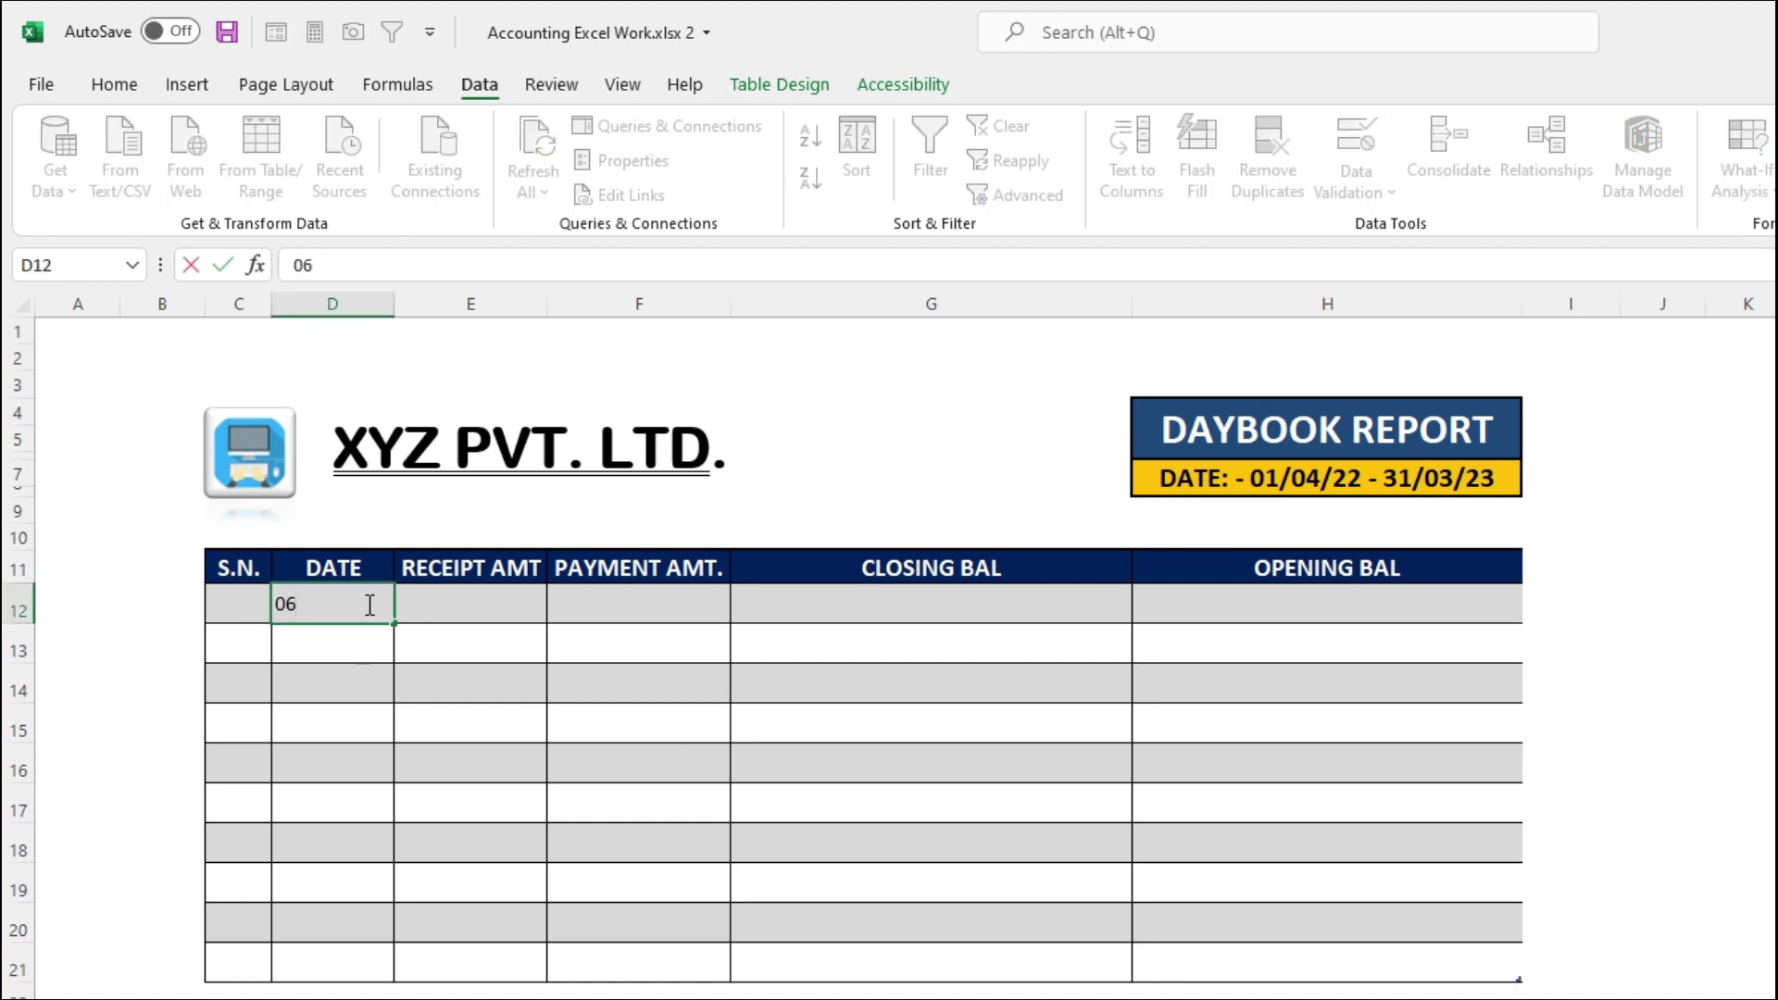
pyautogui.write('/05/22')
pyautogui.press('Return')
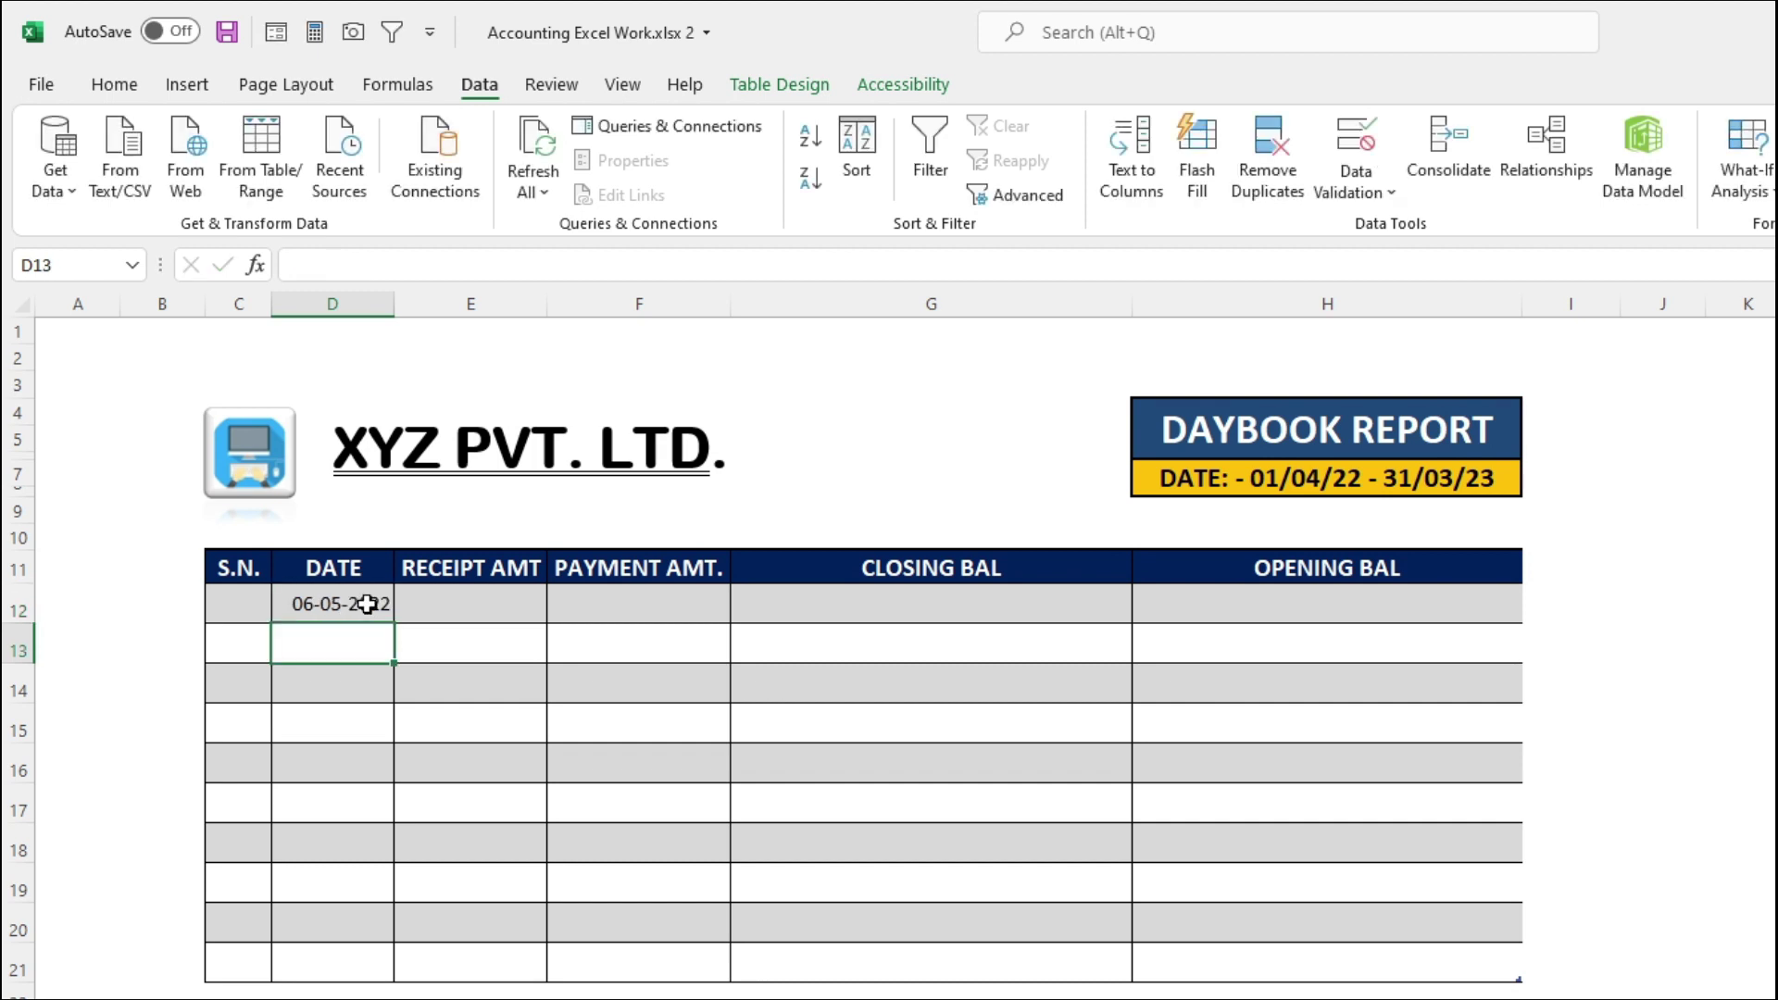
pyautogui.click(368, 603)
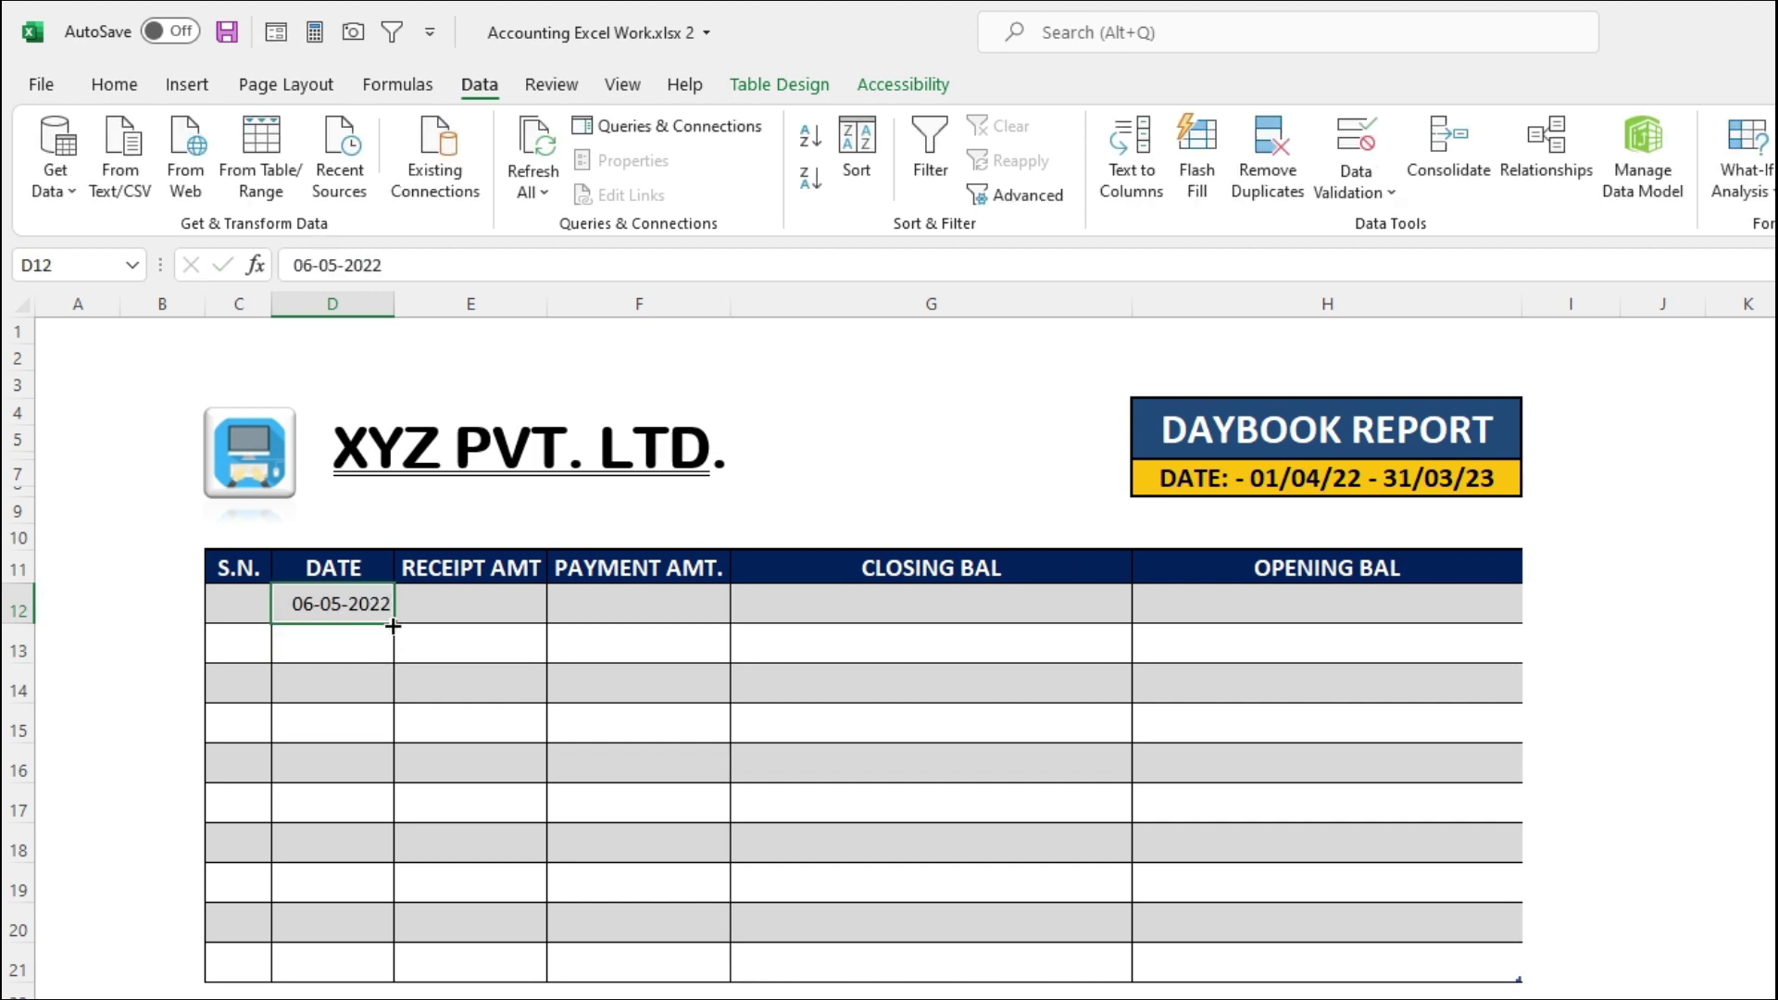
pyautogui.moveTo(392, 626); pyautogui.dragTo(380, 974)
pyautogui.click(638, 802)
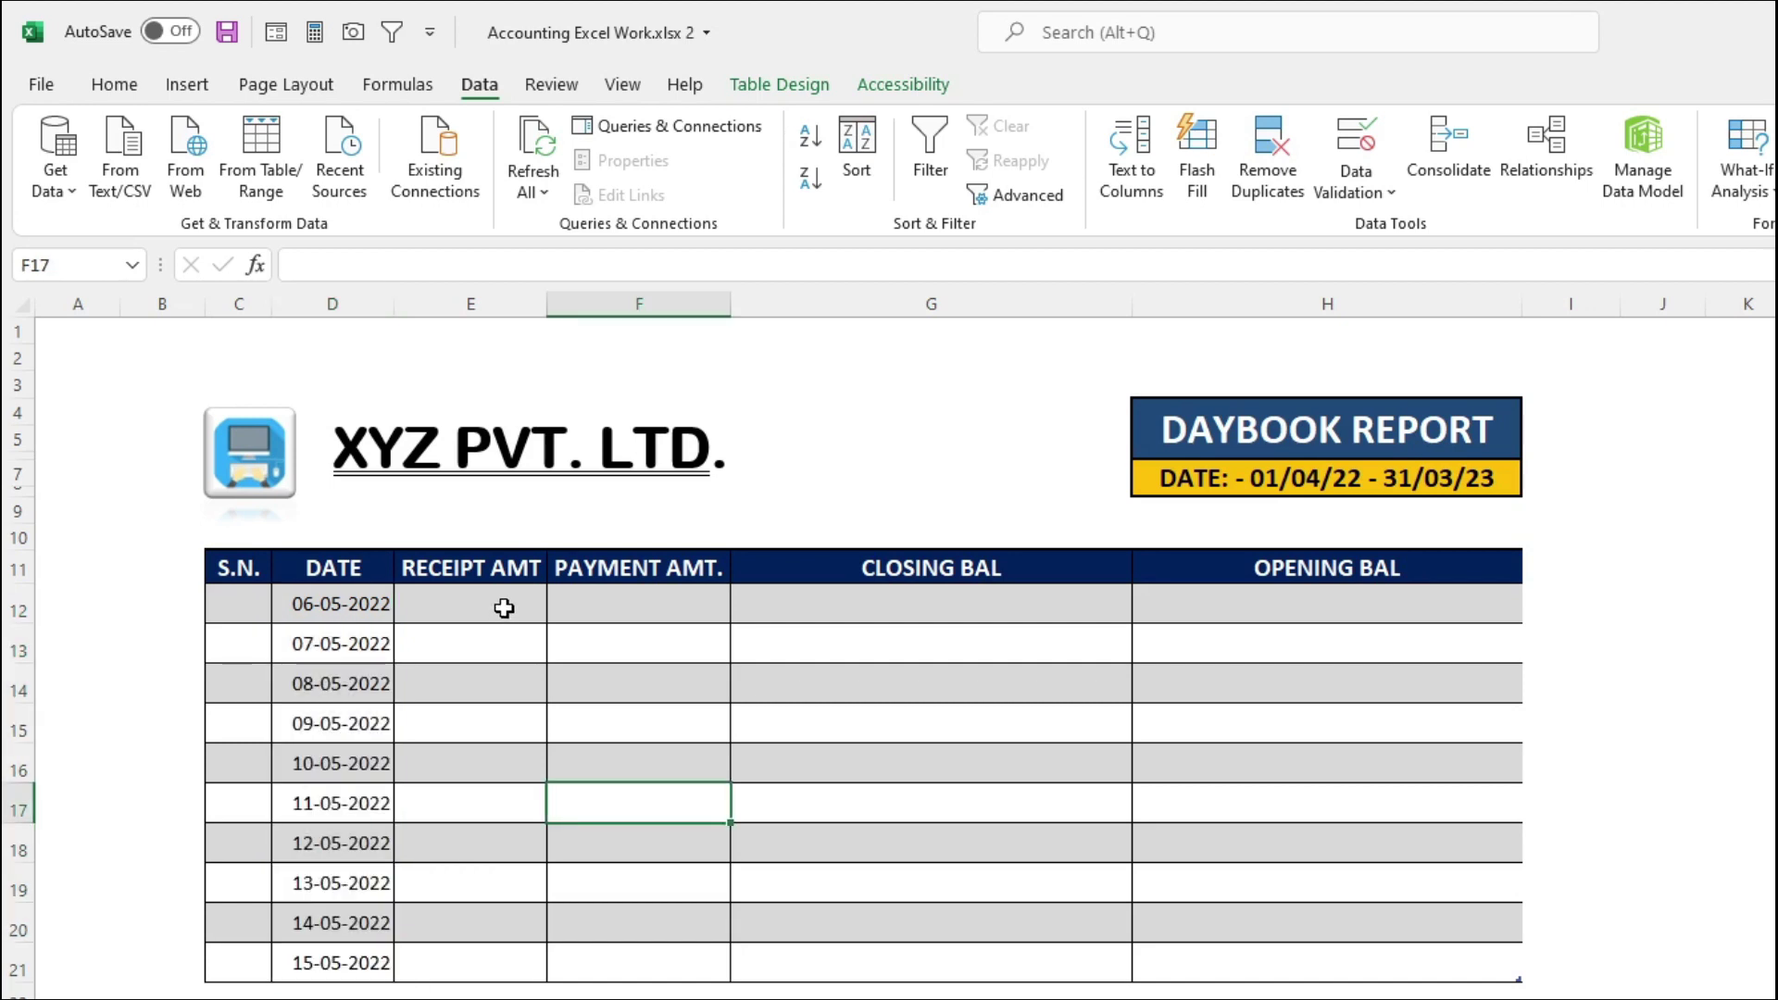
pyautogui.click(384, 600)
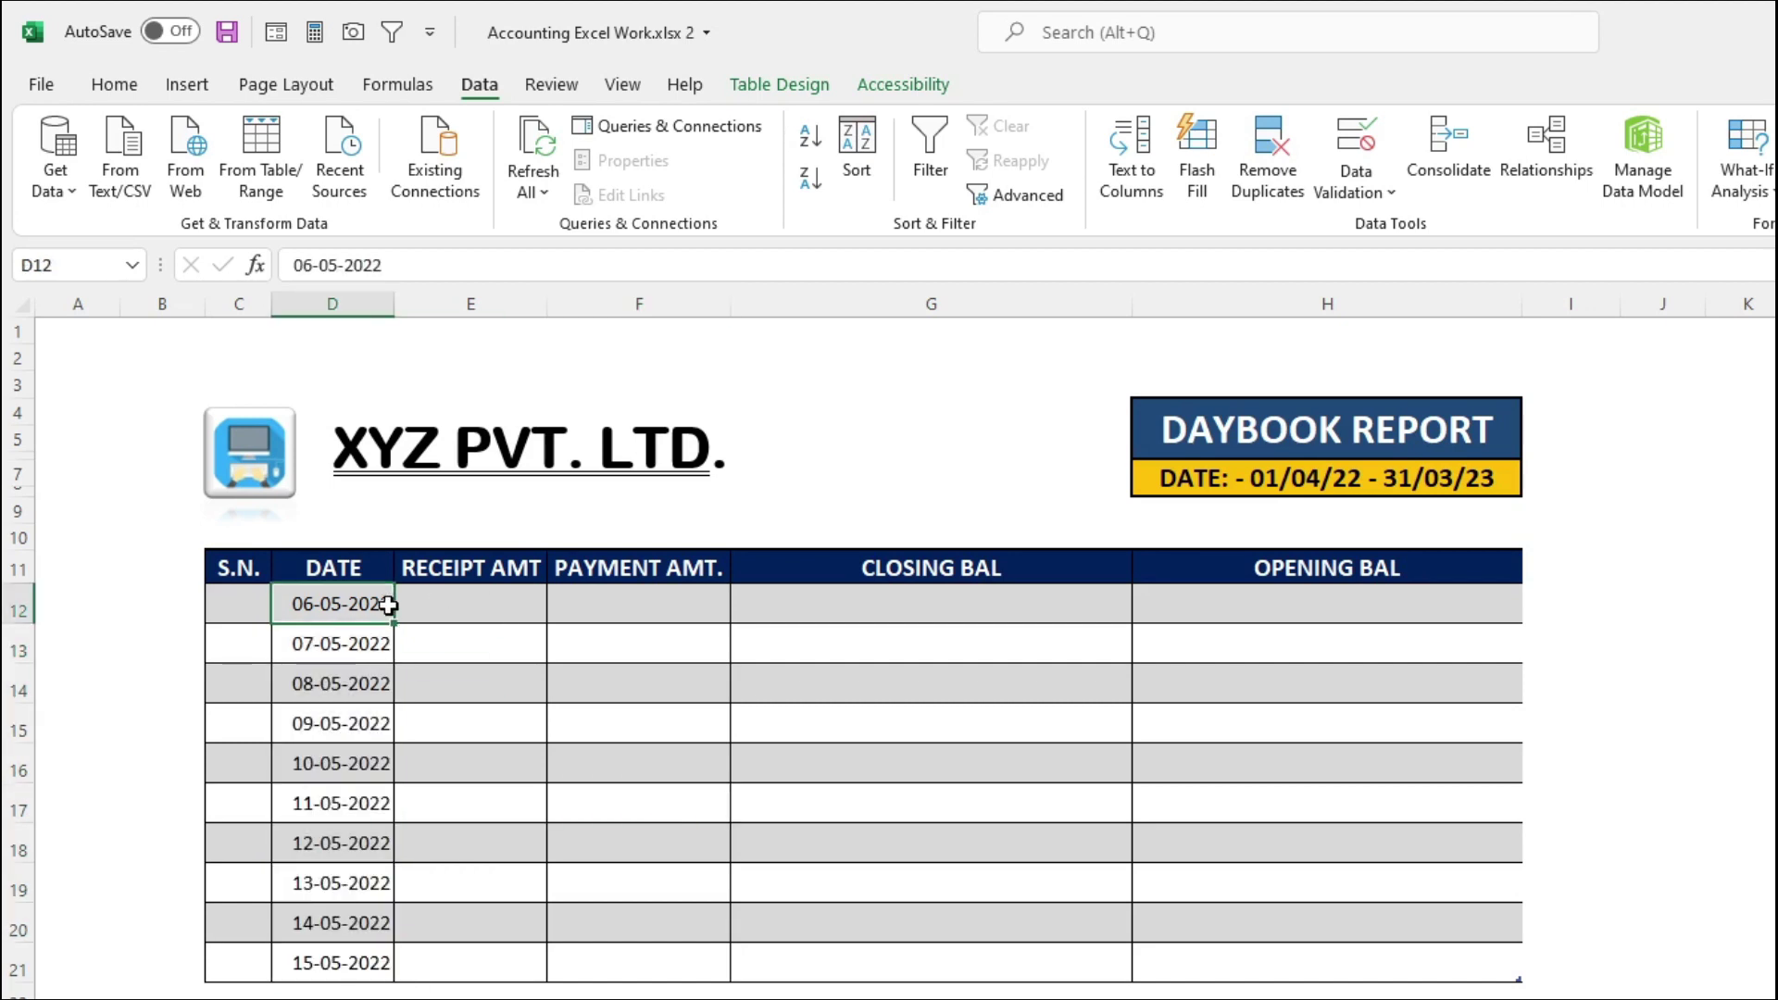
pyautogui.click(462, 608)
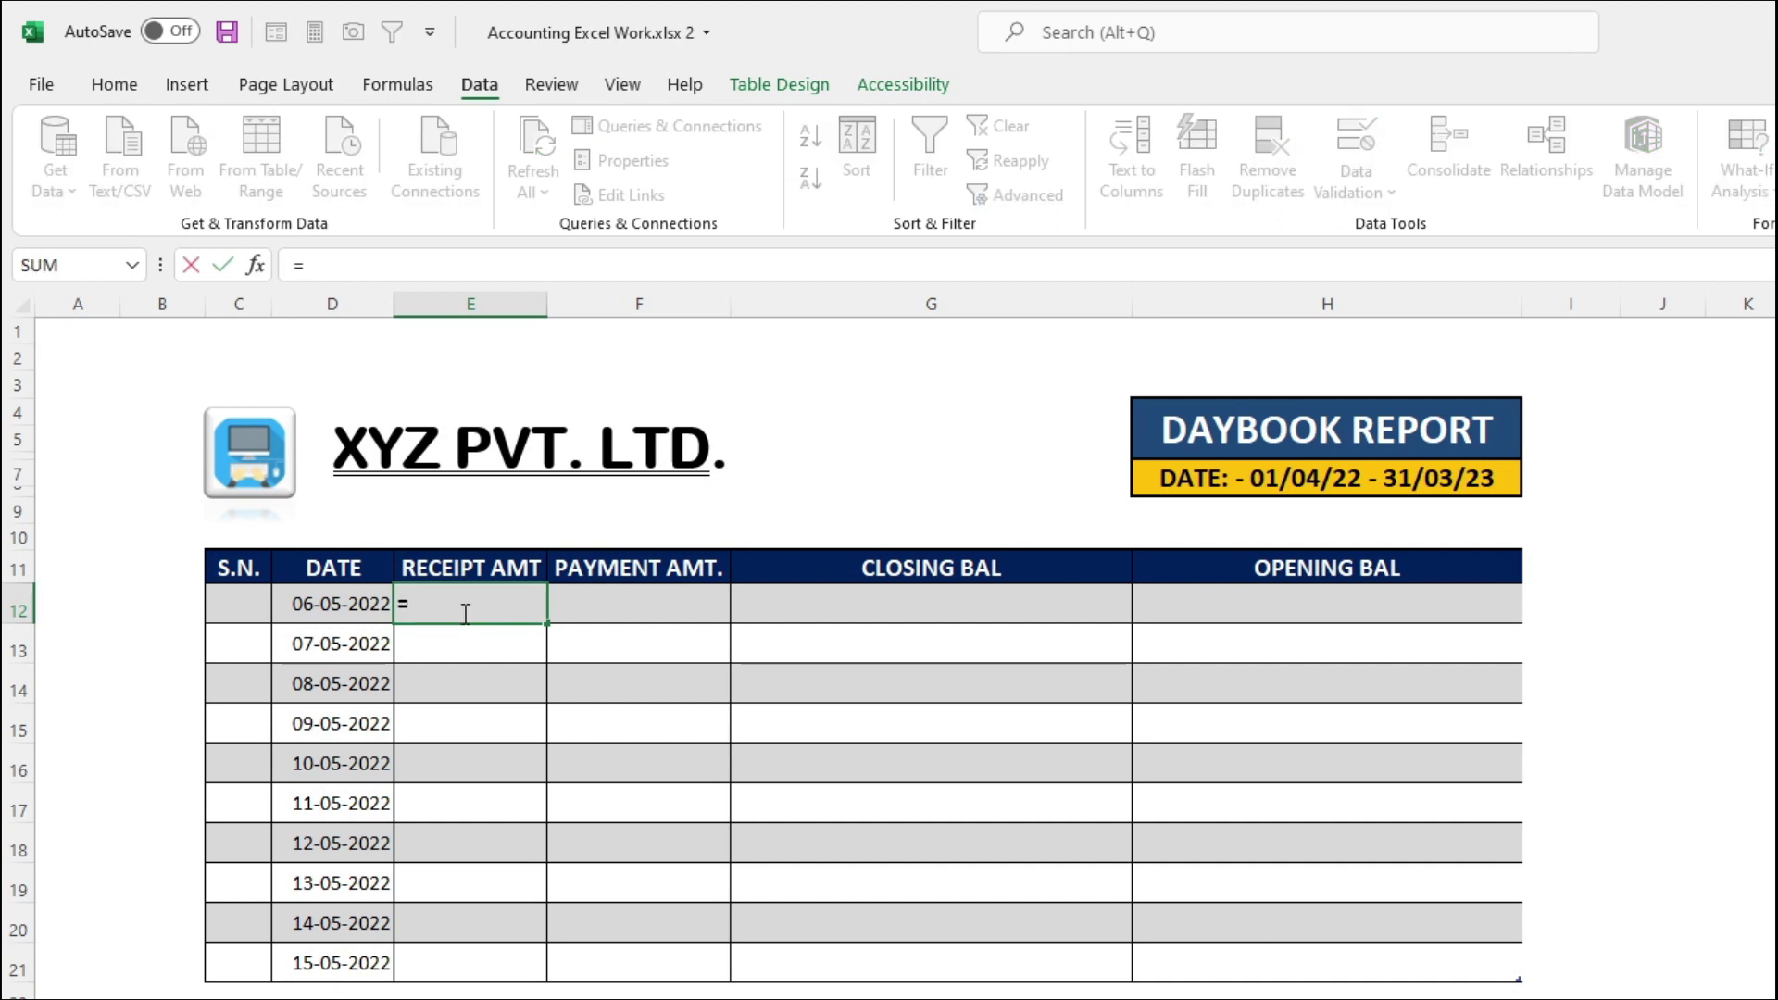
# In E12, enter a SUMIF over the receipt table's DATE:AMOUNT, matching the row's date, summing AMOUNT
pyautogui.write('SUMIF')
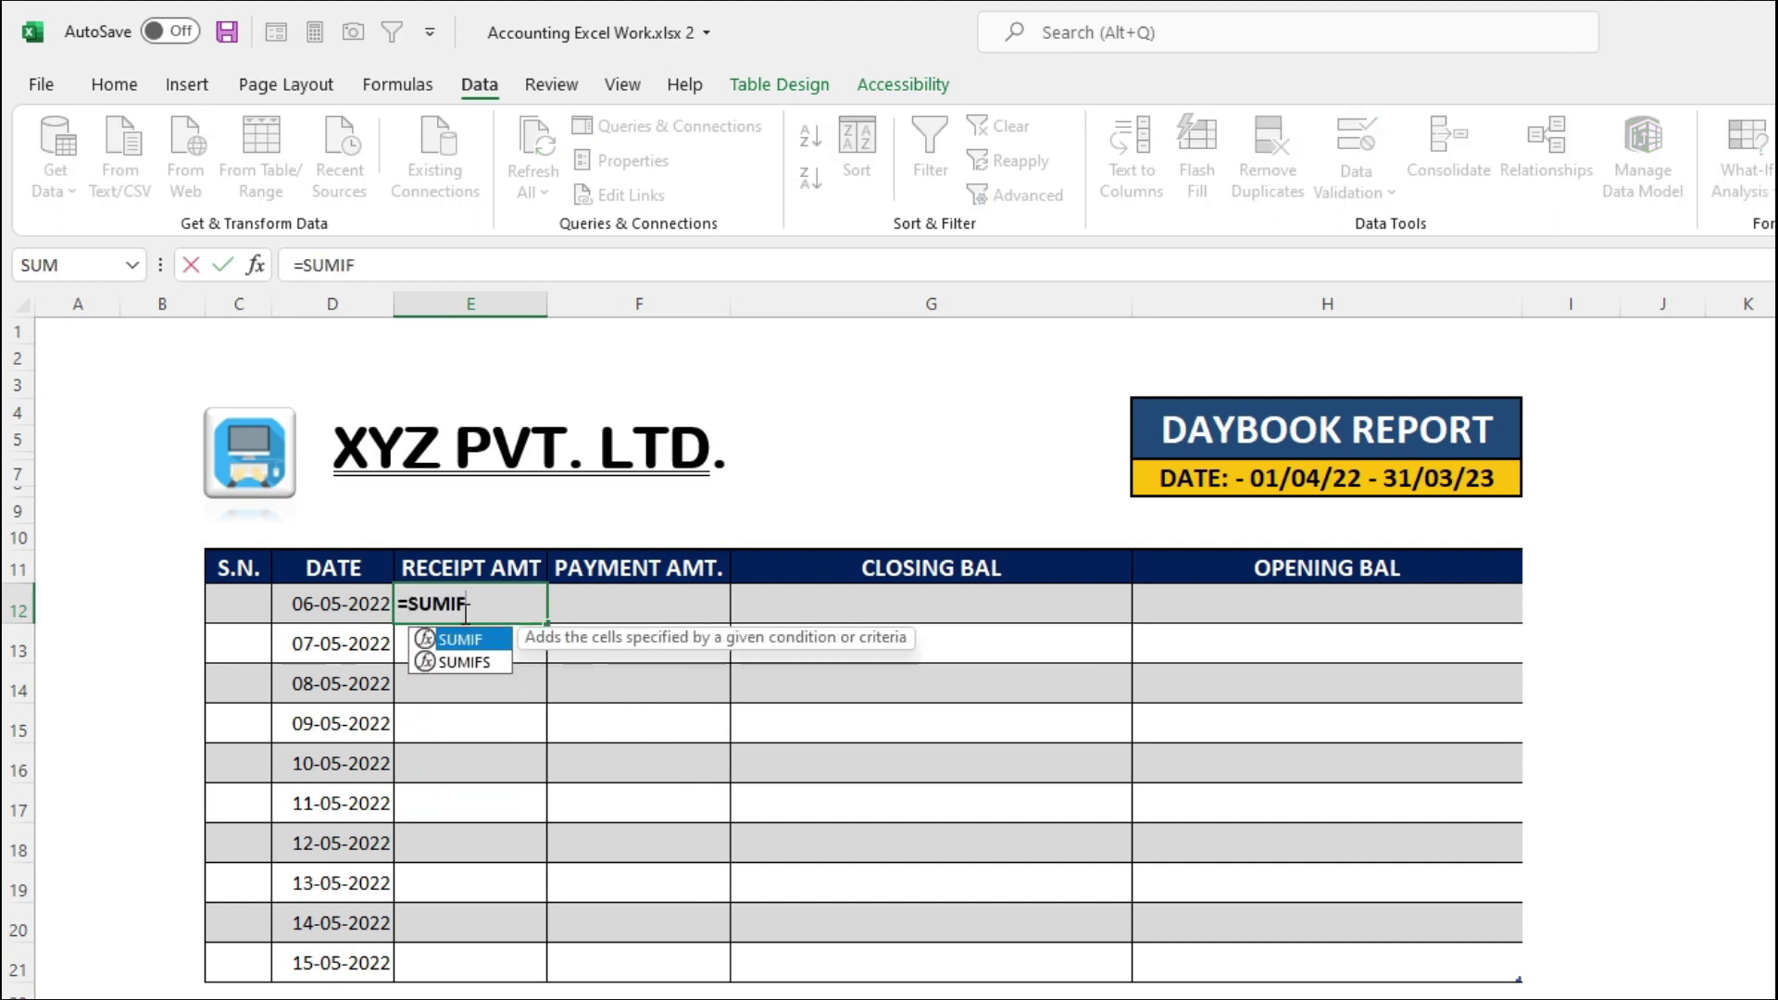
pyautogui.write('(')
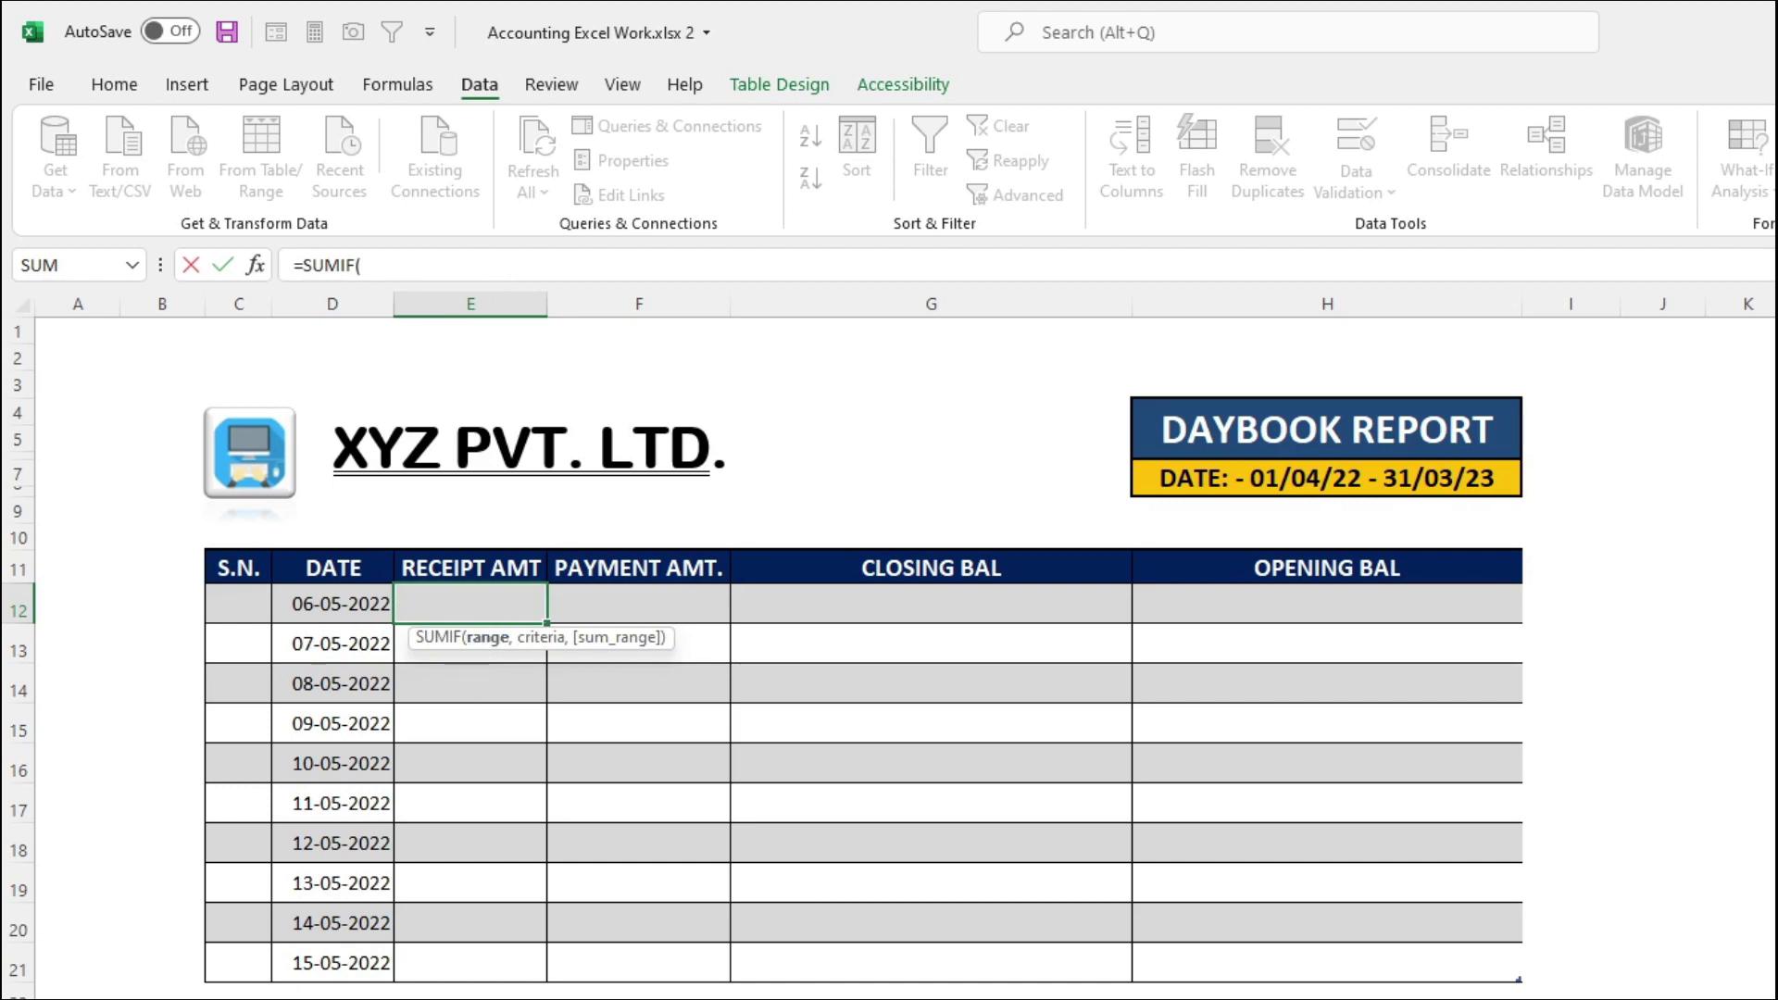
pyautogui.hotkey('ctrl', 'pageup')
pyautogui.moveTo(333, 597); pyautogui.dragTo(729, 935)
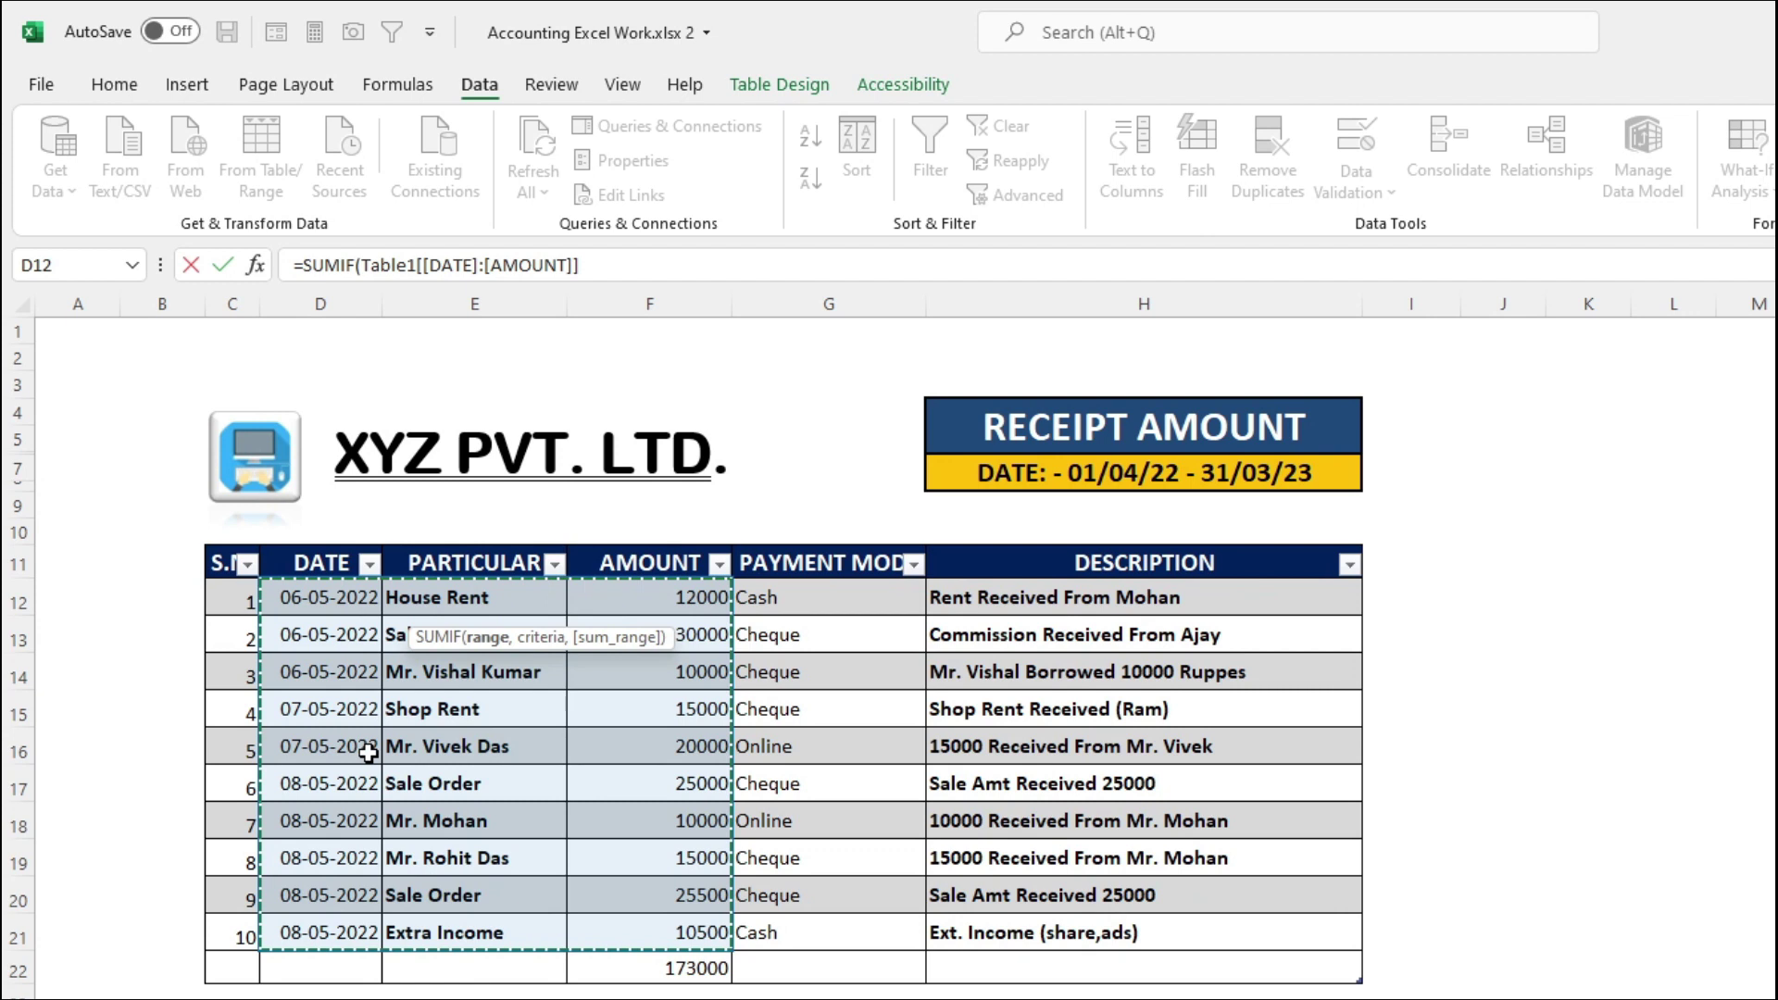
pyautogui.click(584, 253)
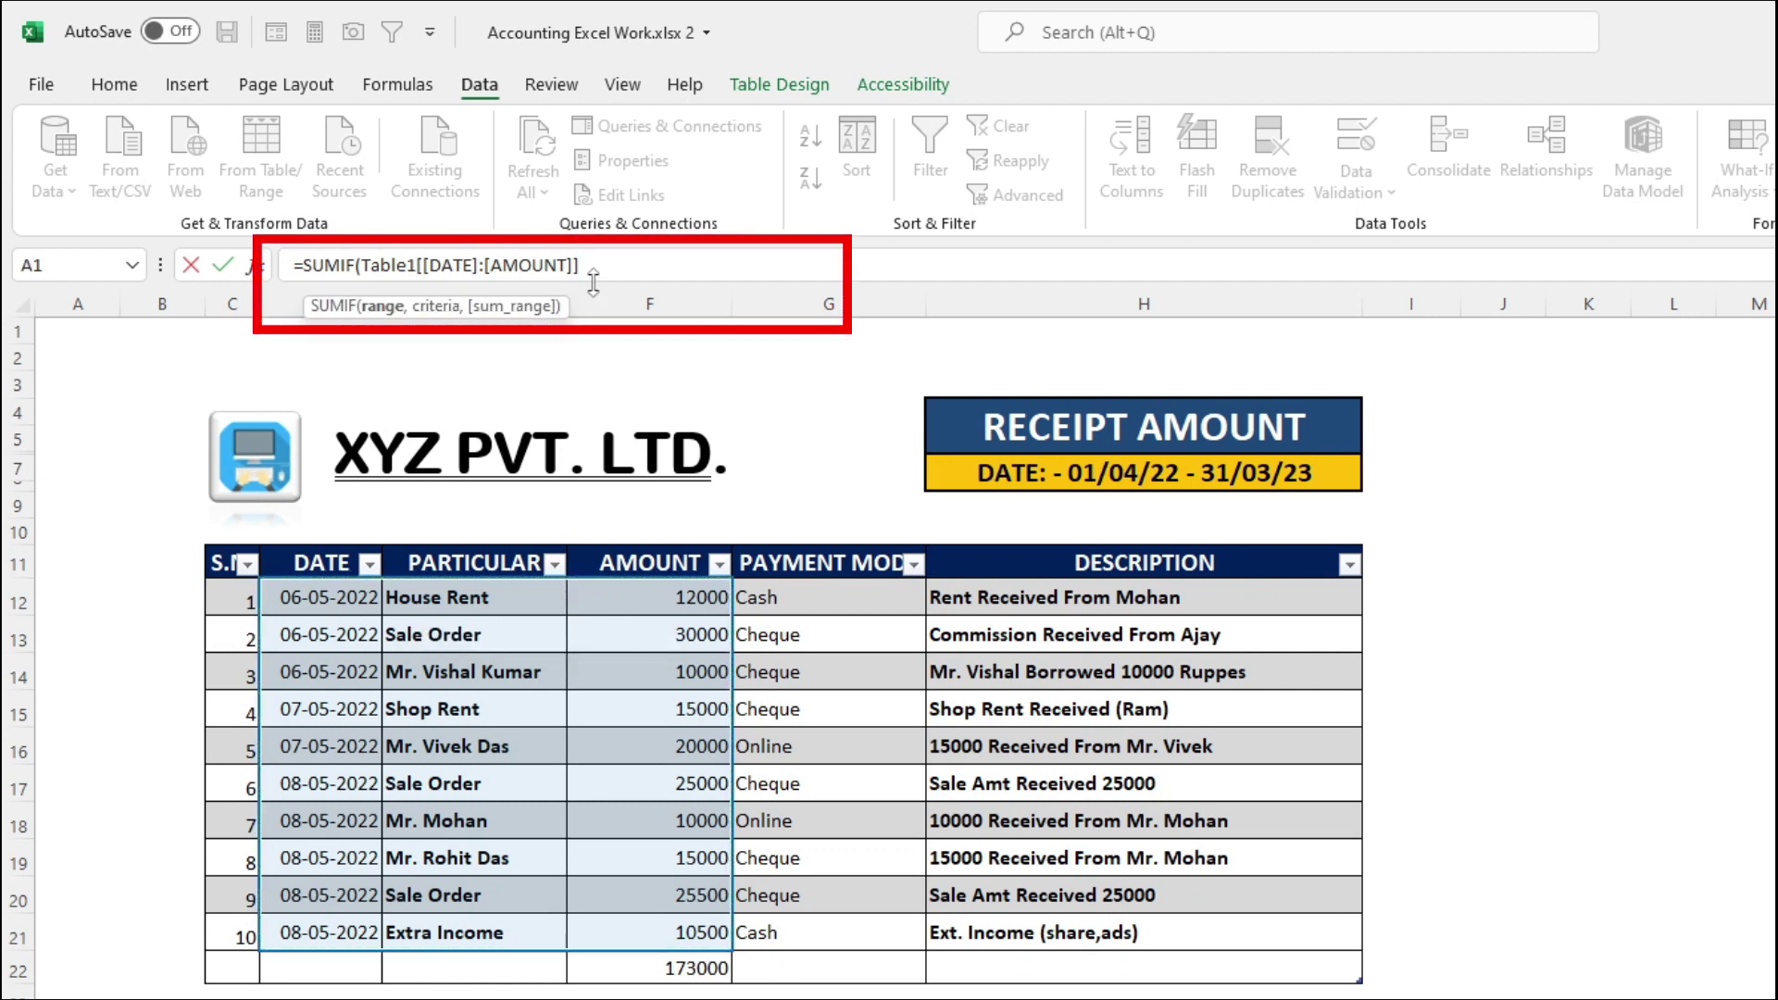
pyautogui.write(',')
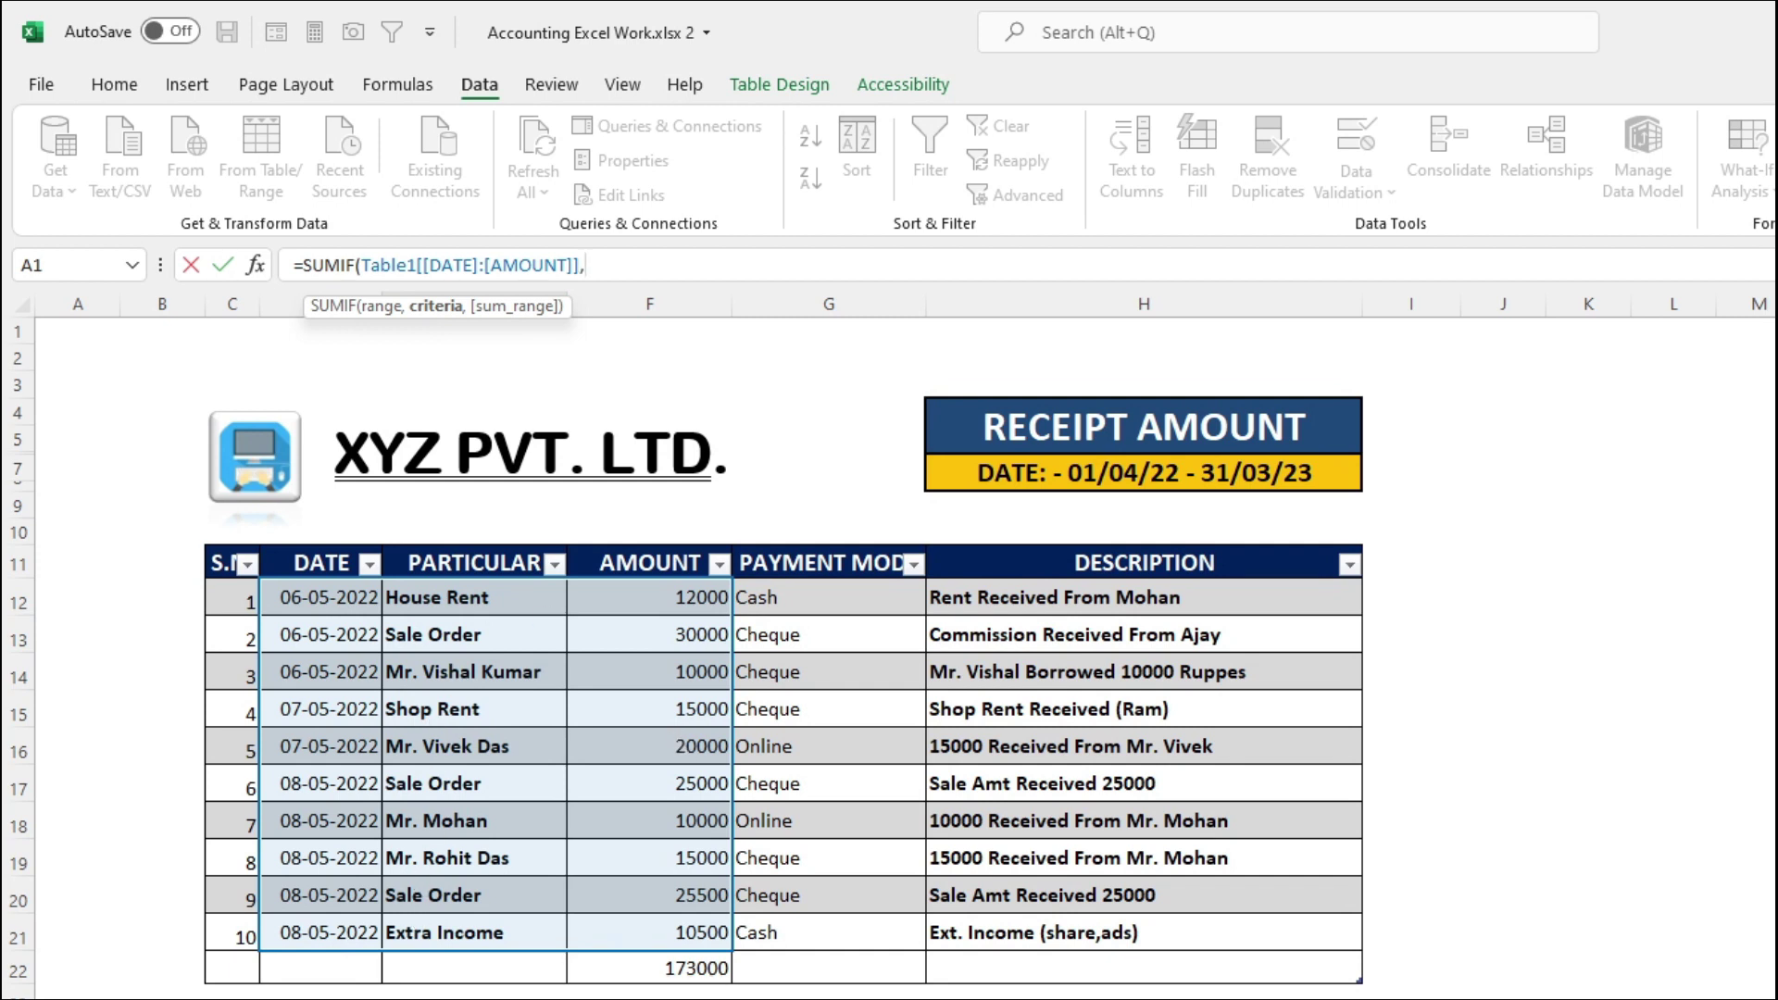
pyautogui.hotkey('ctrl', 'pagedown')
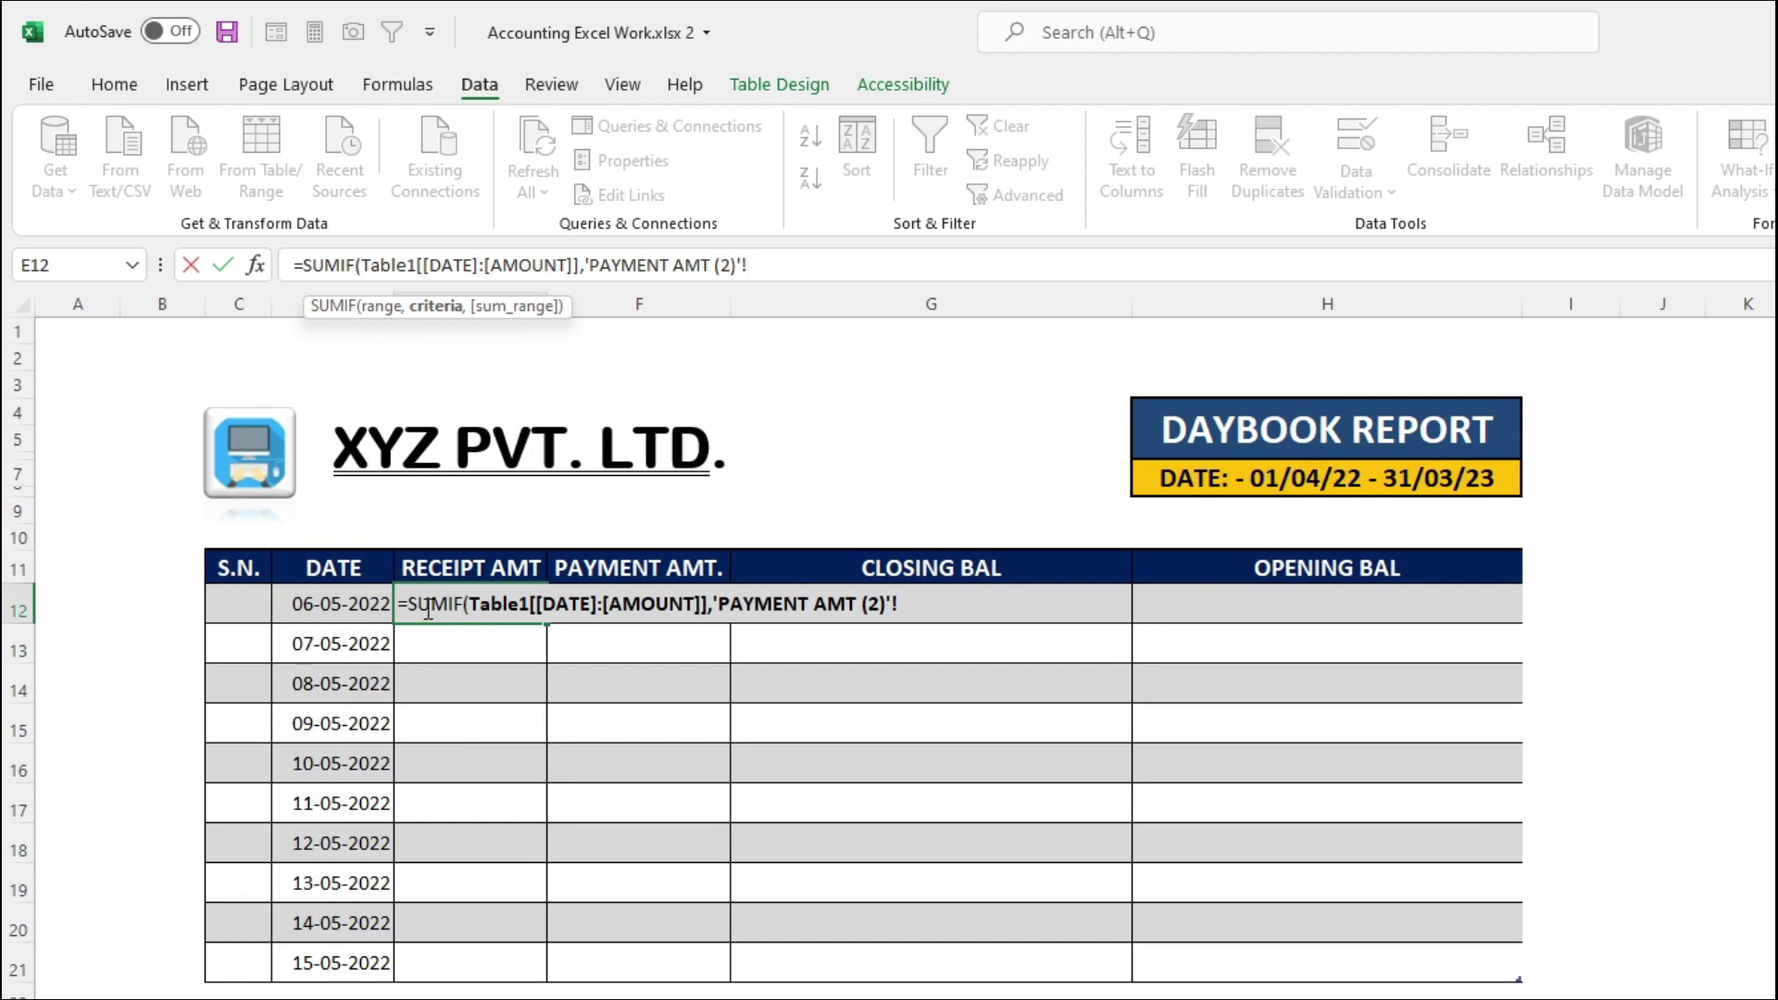
pyautogui.click(359, 605)
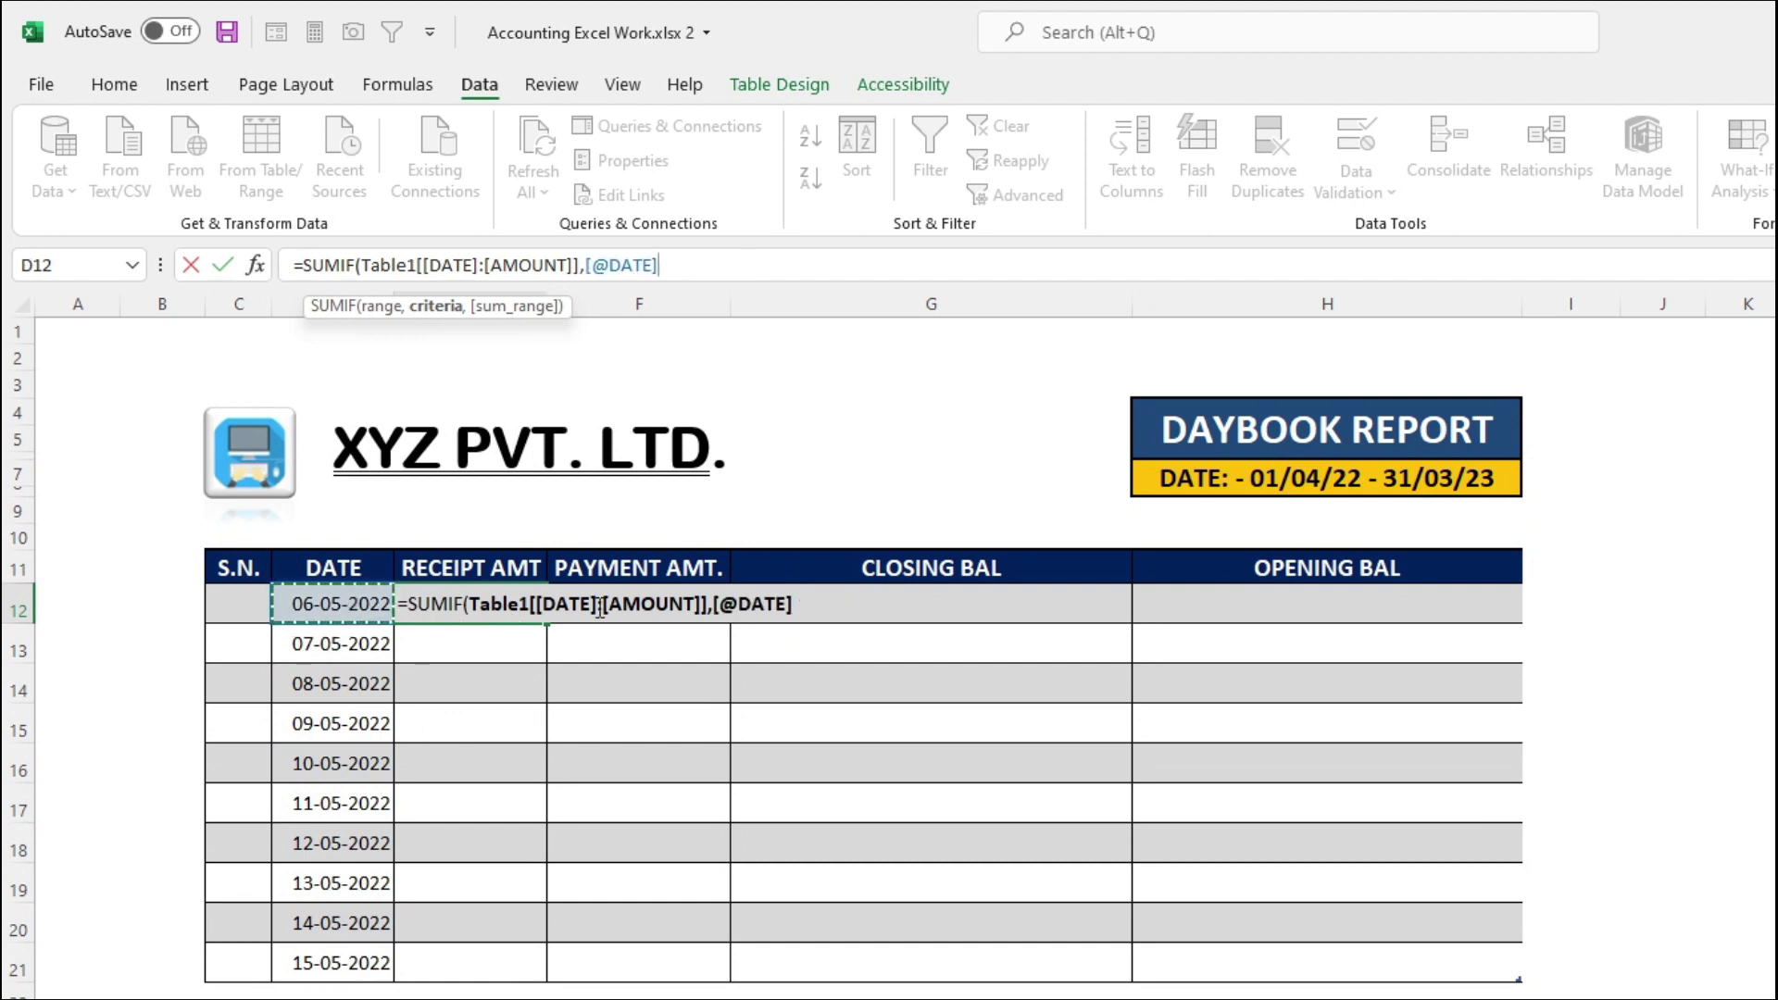
pyautogui.write(',')
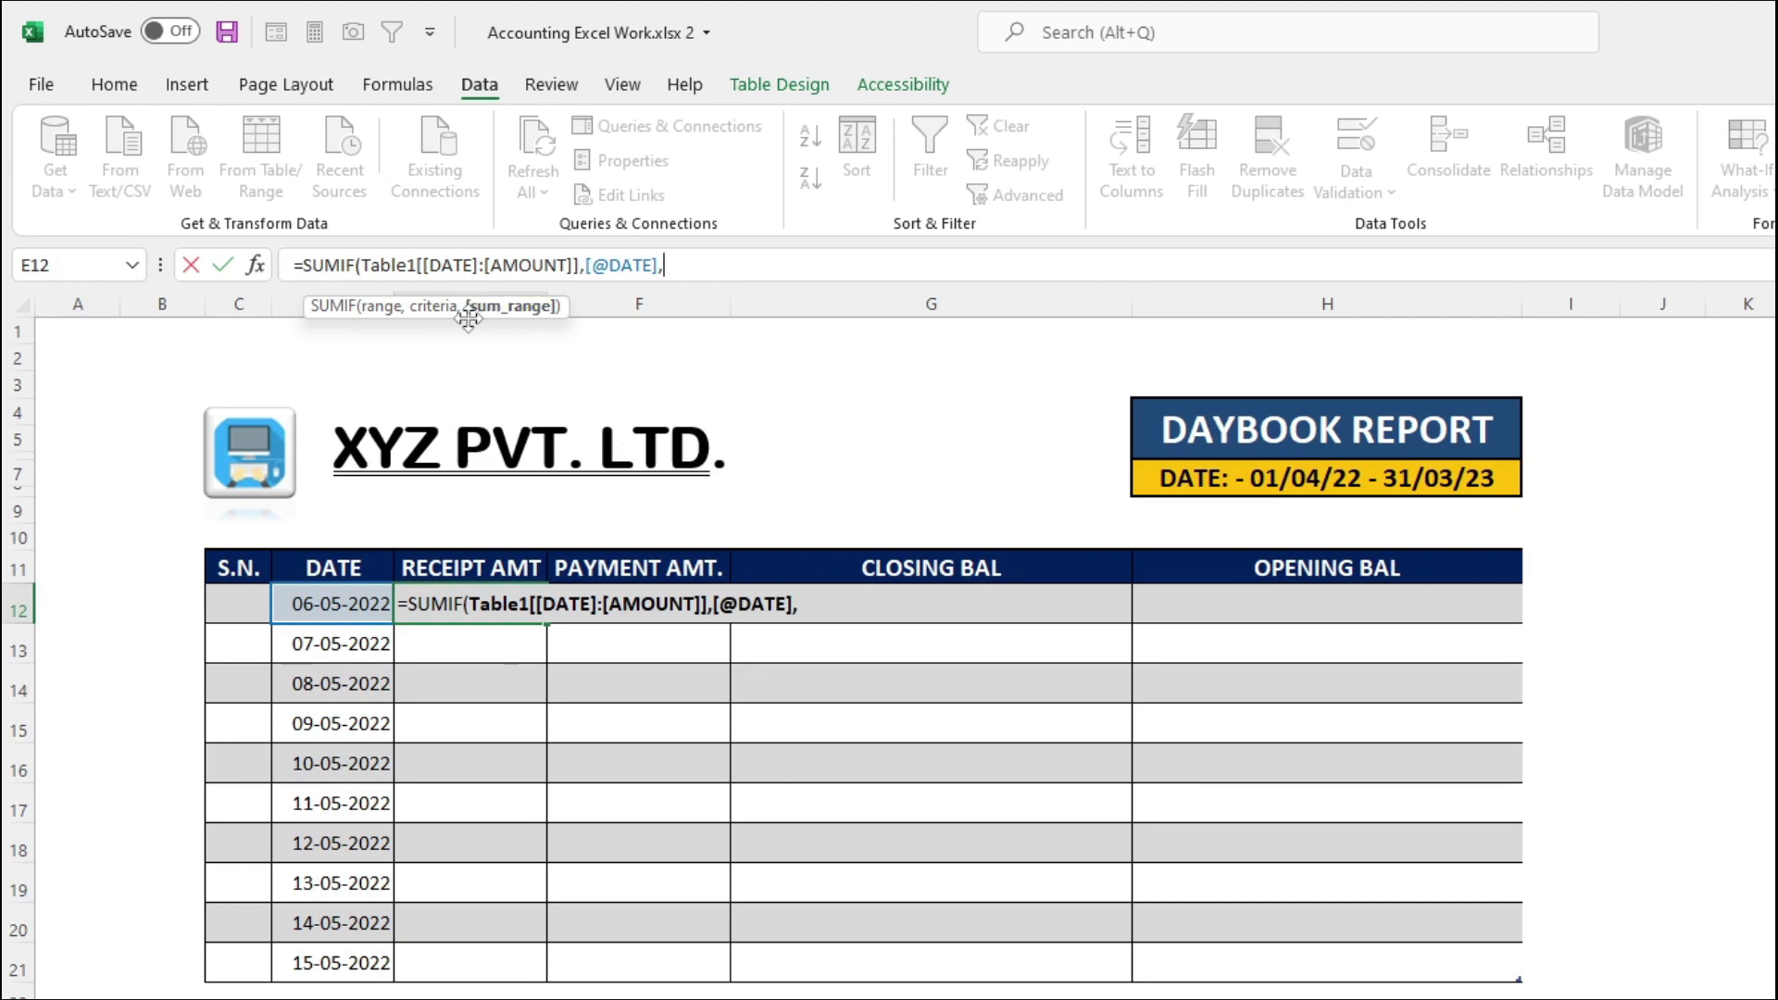
pyautogui.hotkey('ctrl', 'pageup')
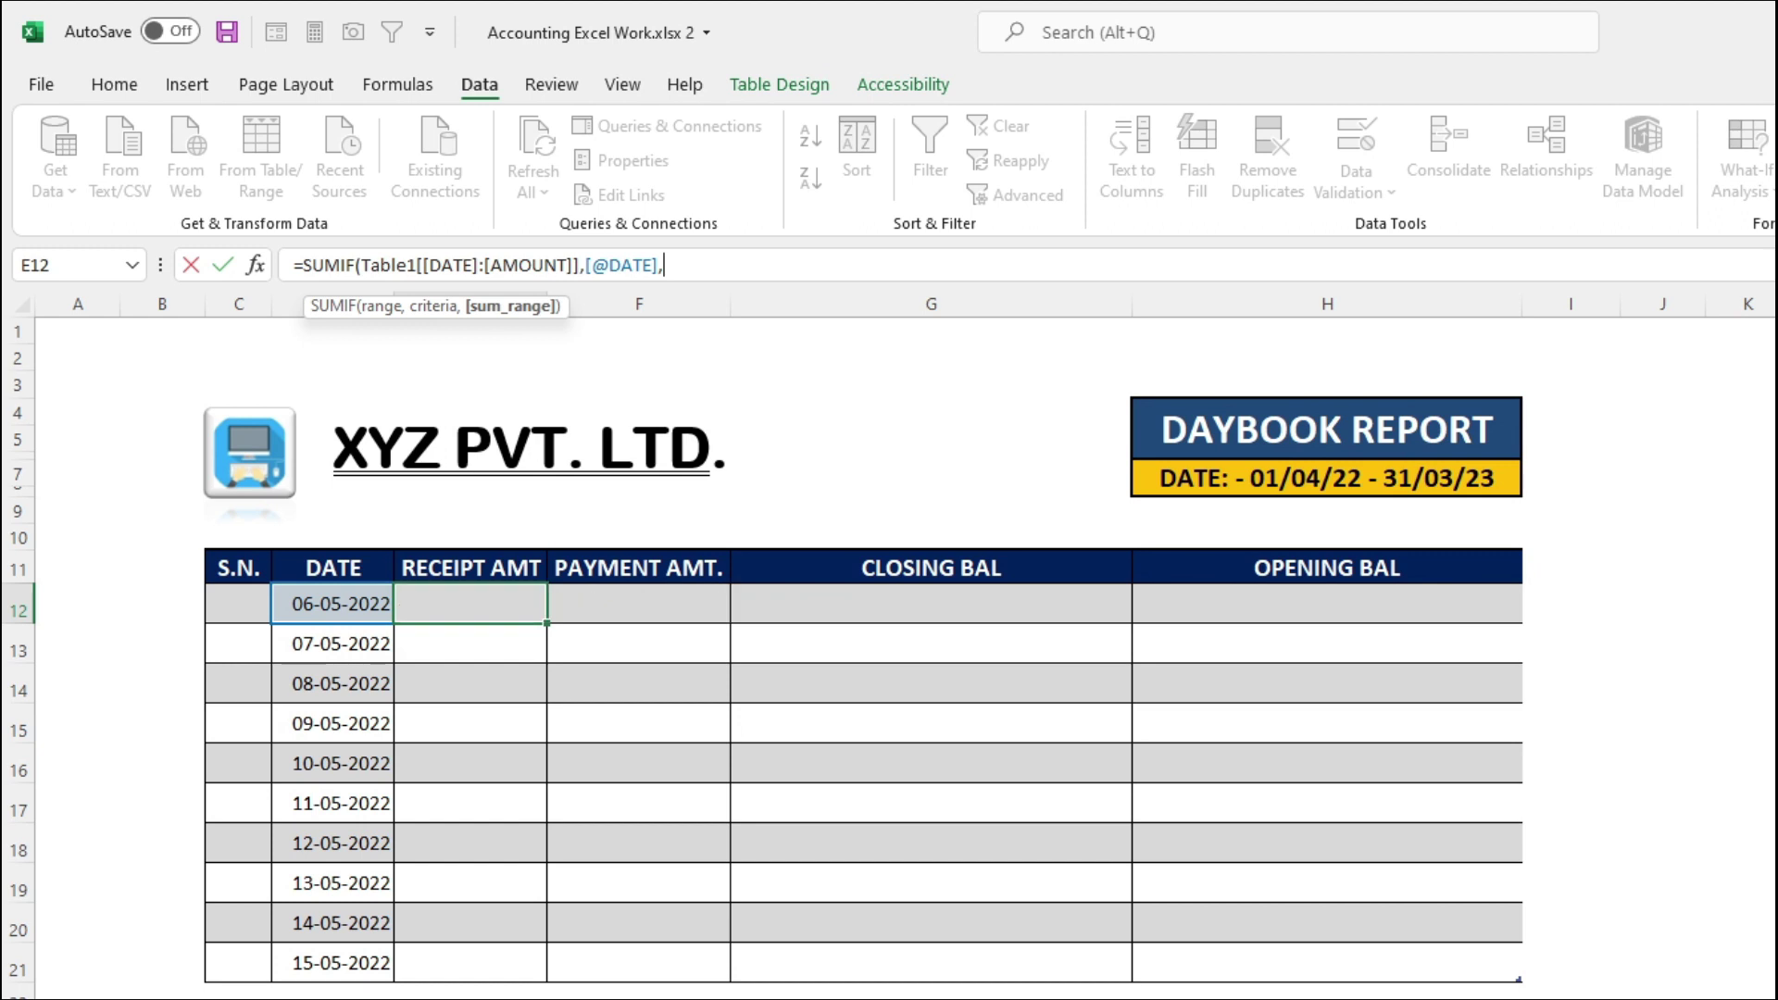
pyautogui.moveTo(697, 588); pyautogui.dragTo(695, 932)
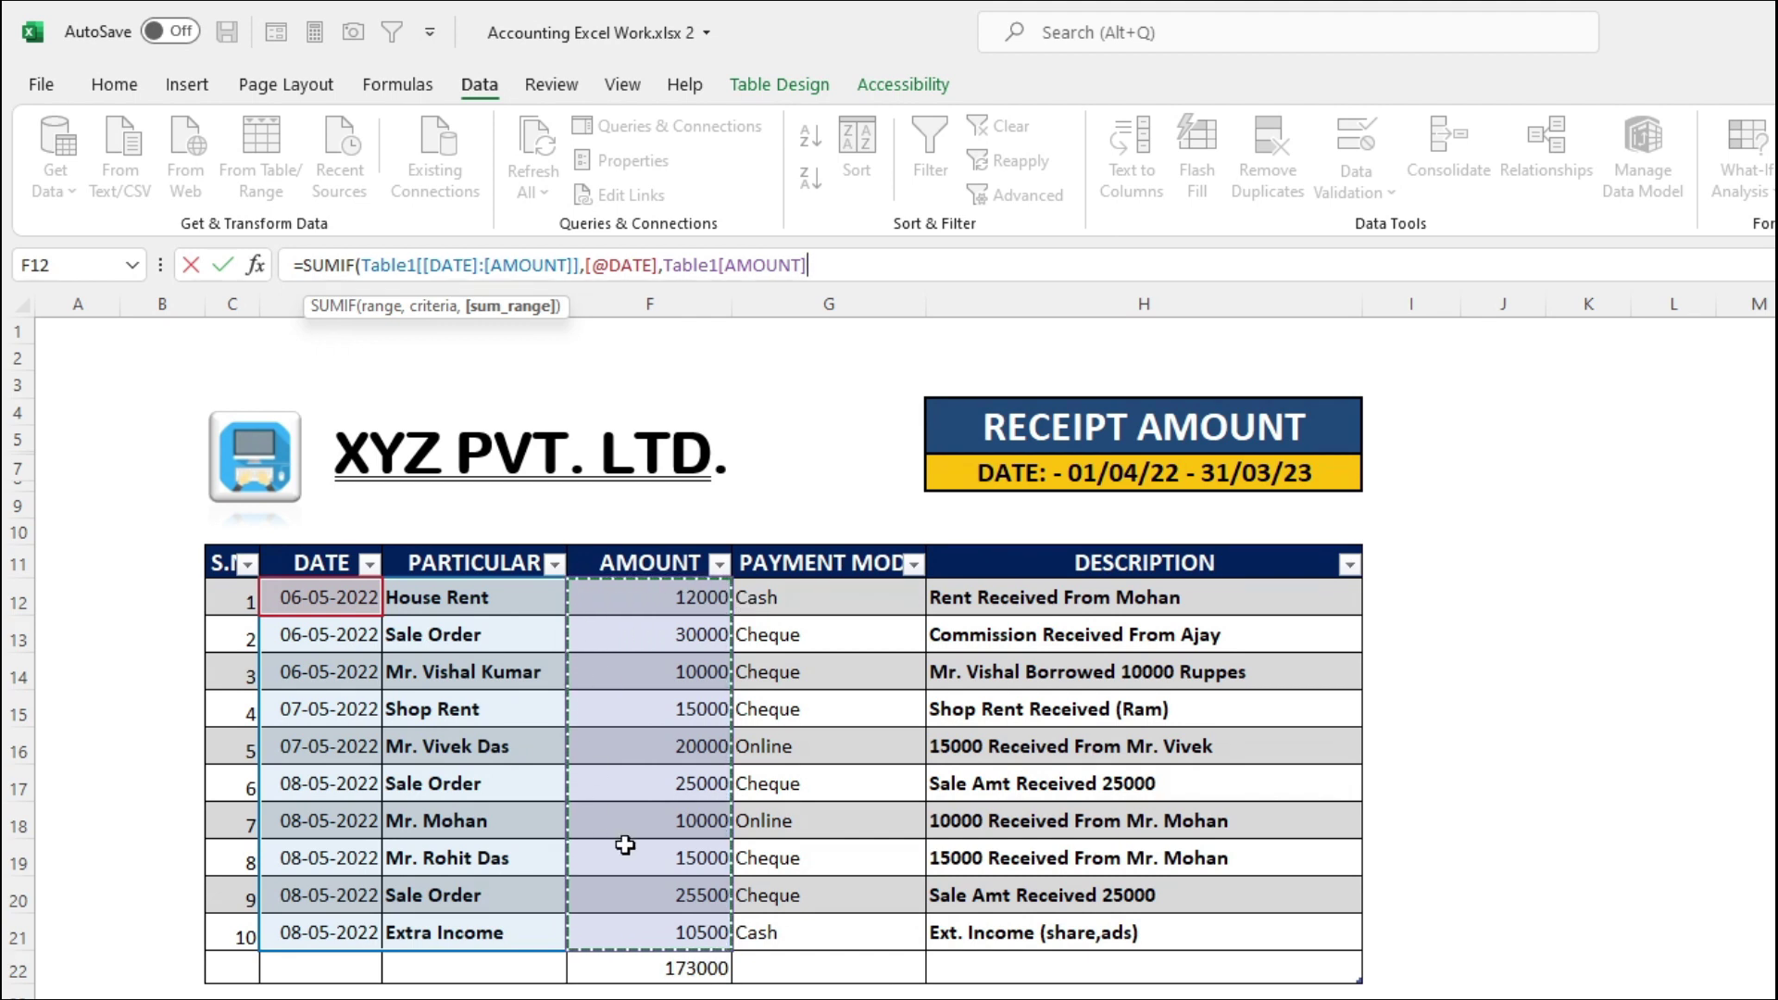
pyautogui.write(')')
pyautogui.press('Return')
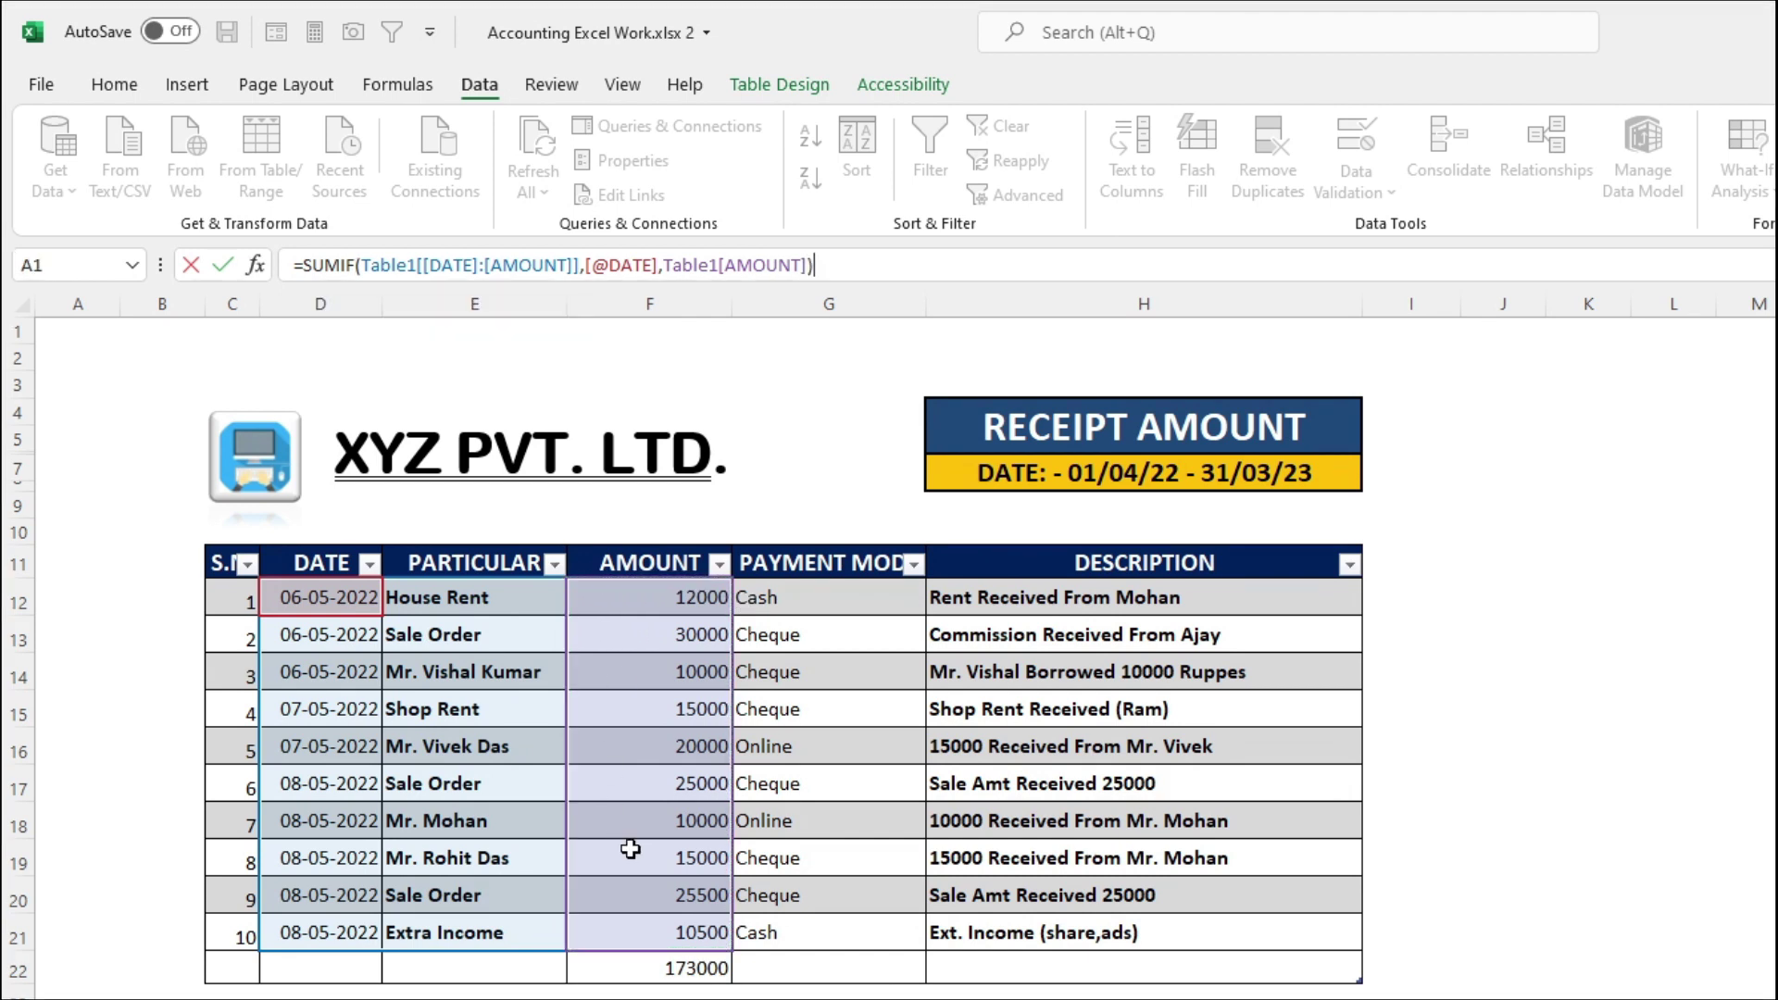
# Check the dates and receipt totals in rows 12–14 (52000, 35000, 86000)
pyautogui.click(372, 609)
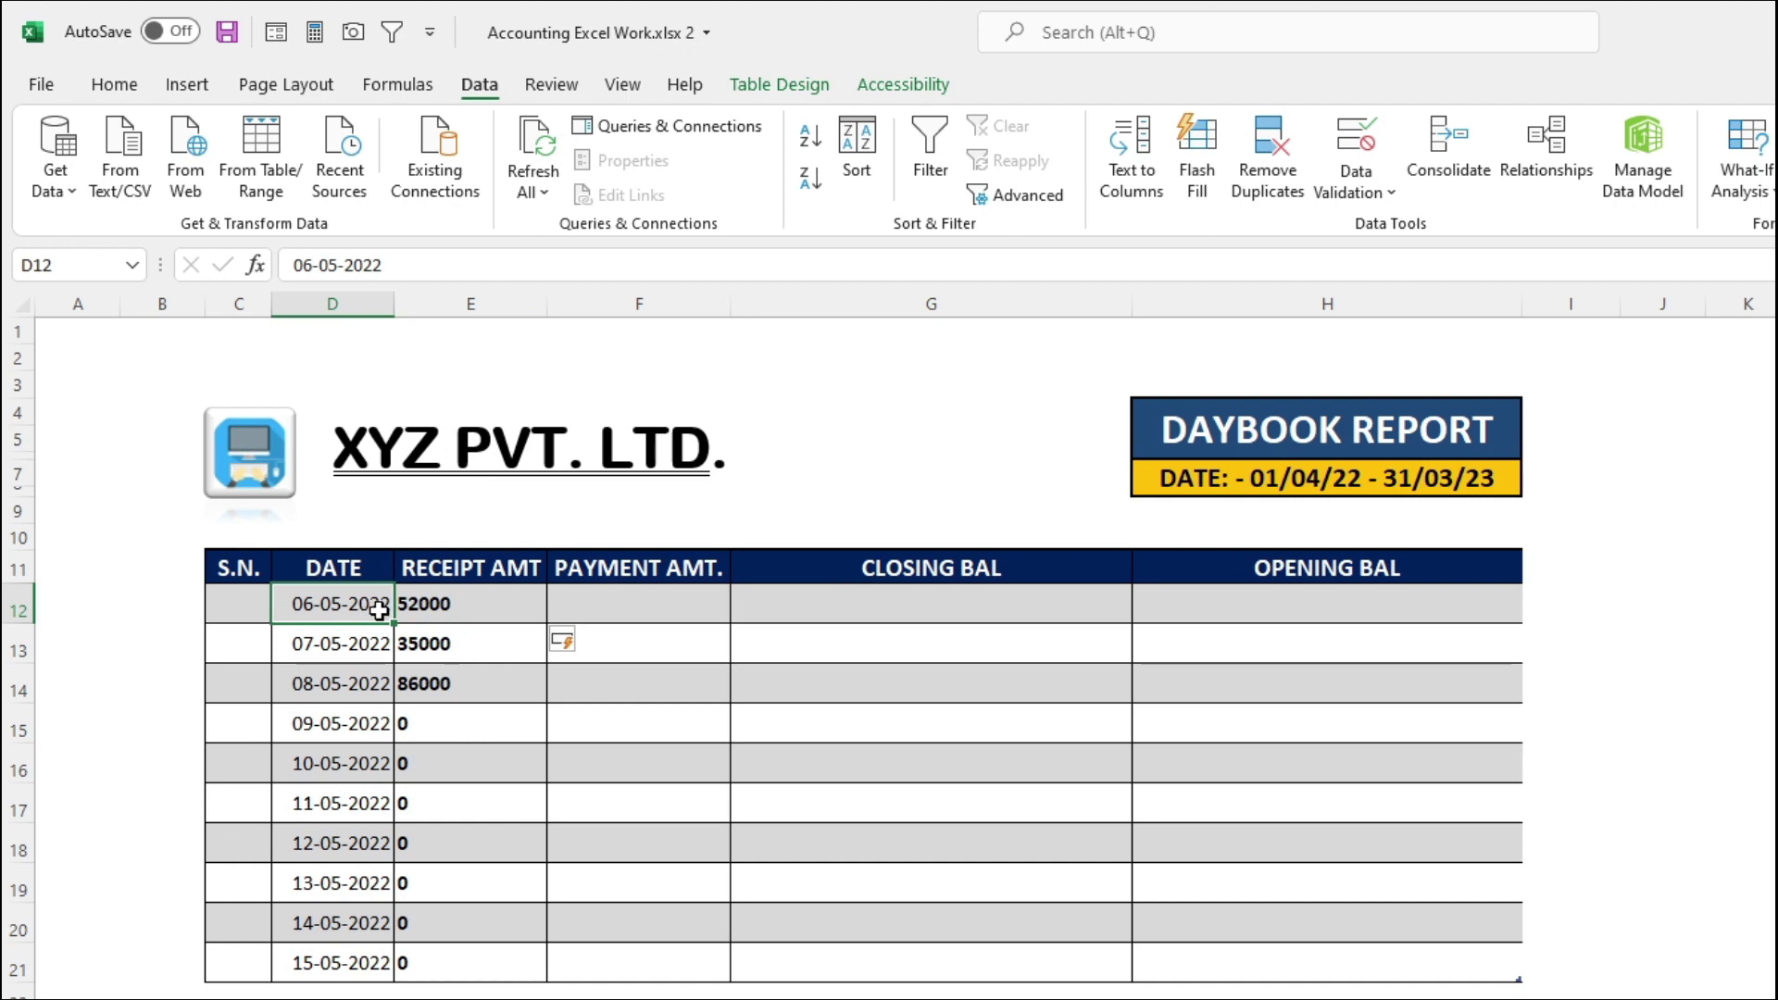
pyautogui.click(451, 605)
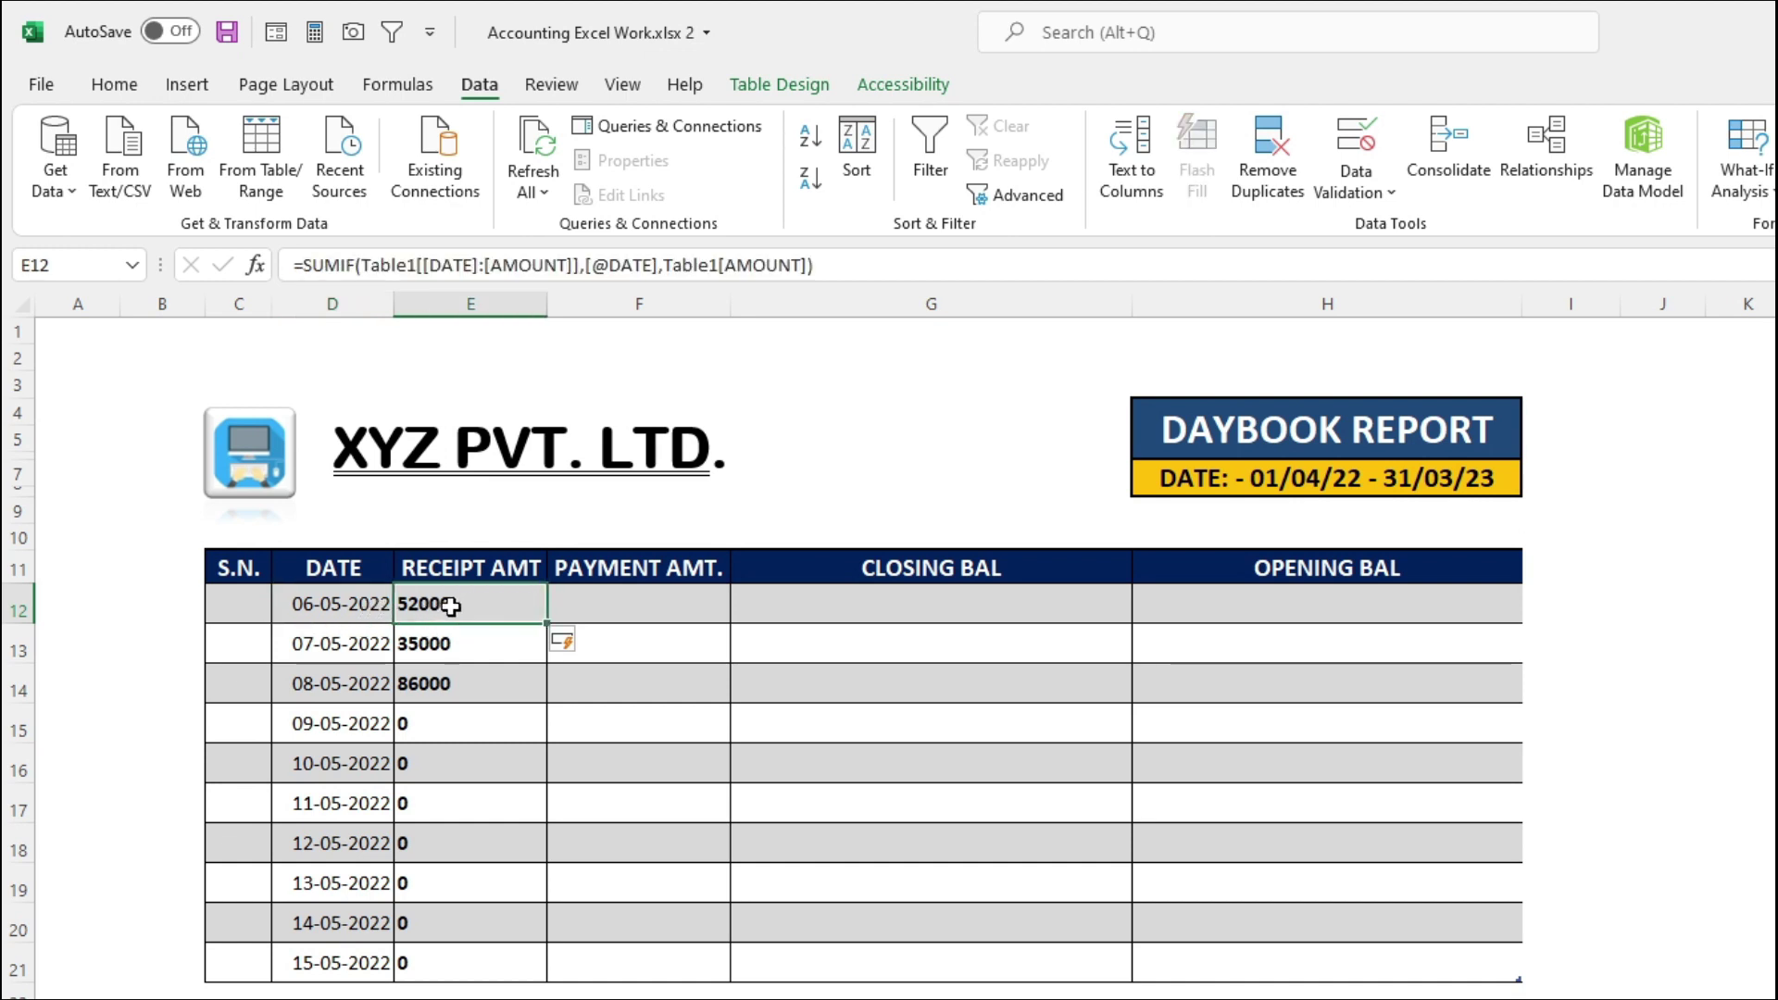
pyautogui.click(338, 643)
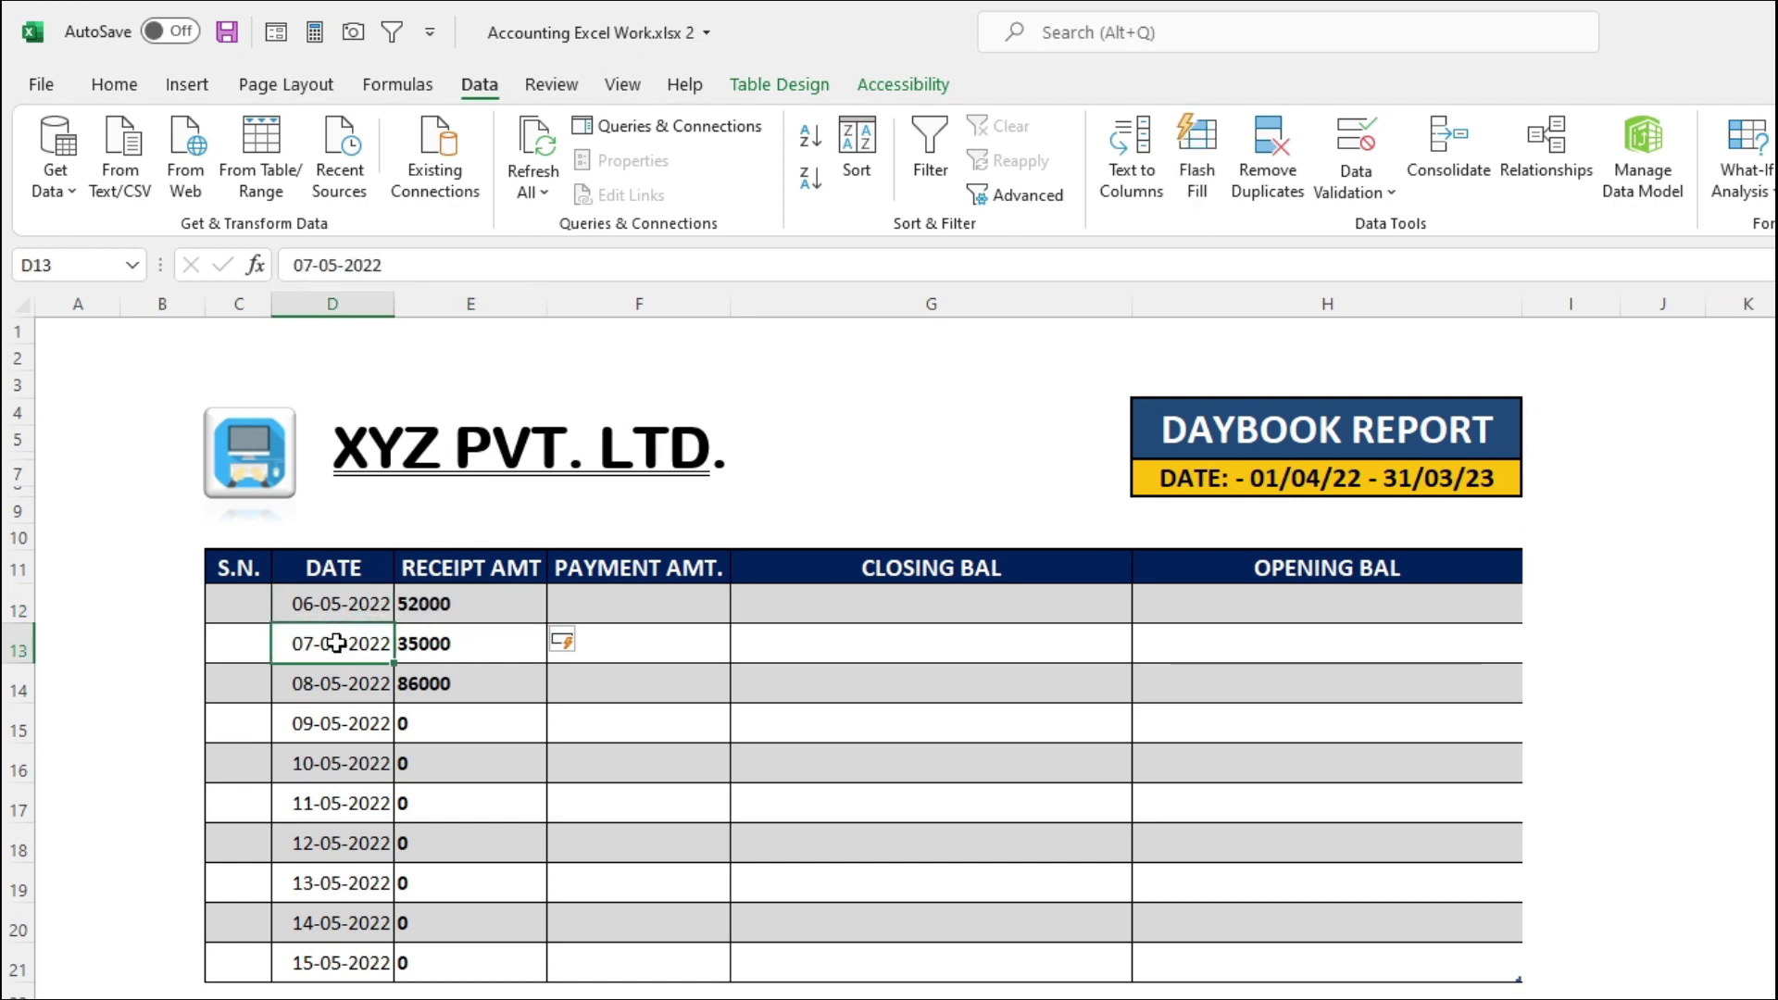
pyautogui.click(469, 647)
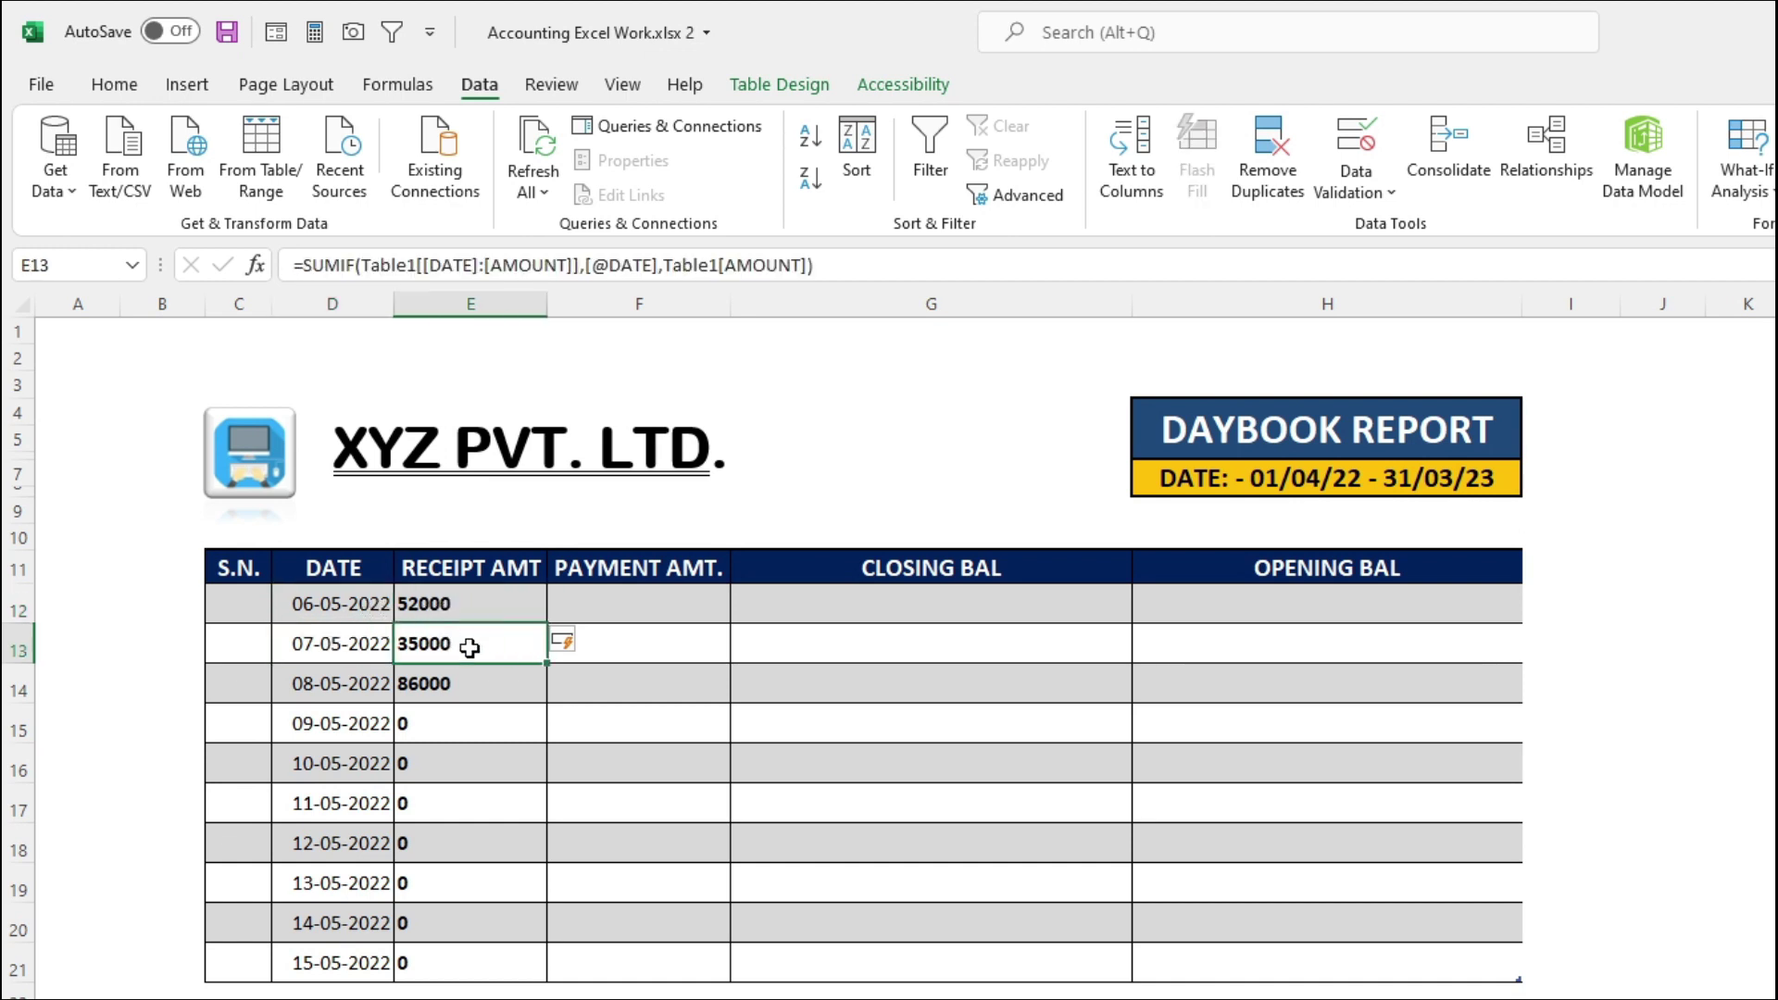
pyautogui.click(346, 684)
pyautogui.click(439, 682)
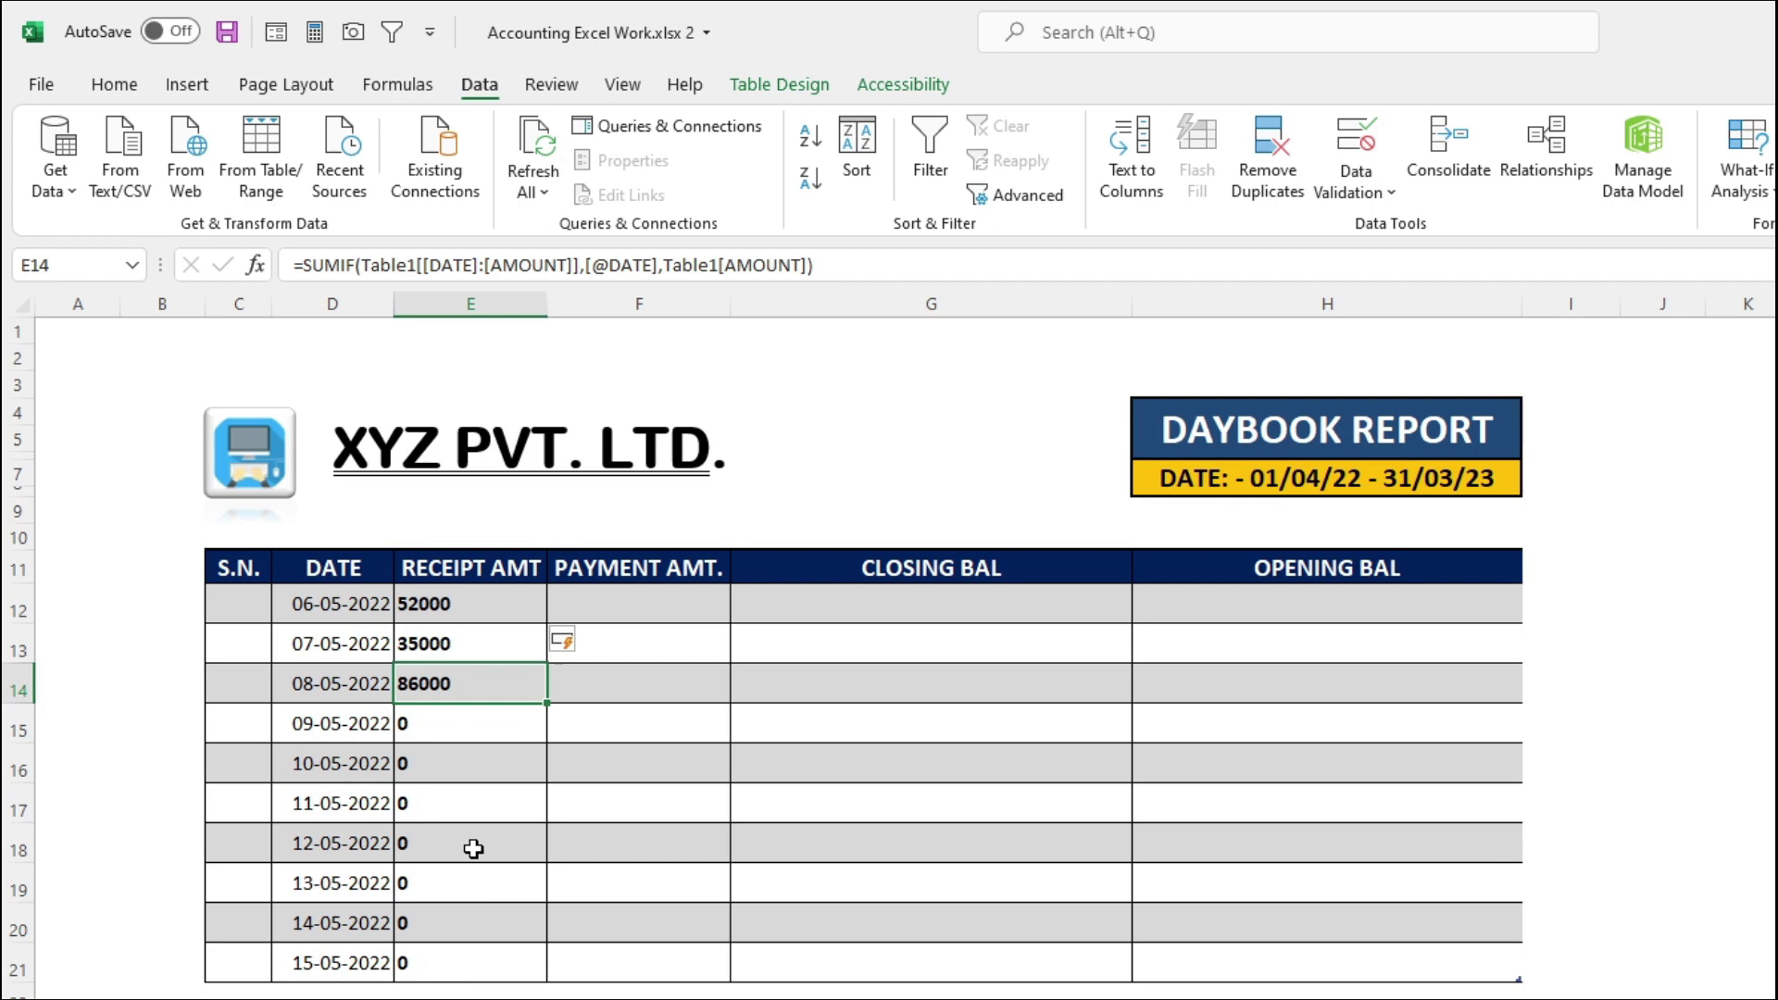
pyautogui.click(357, 602)
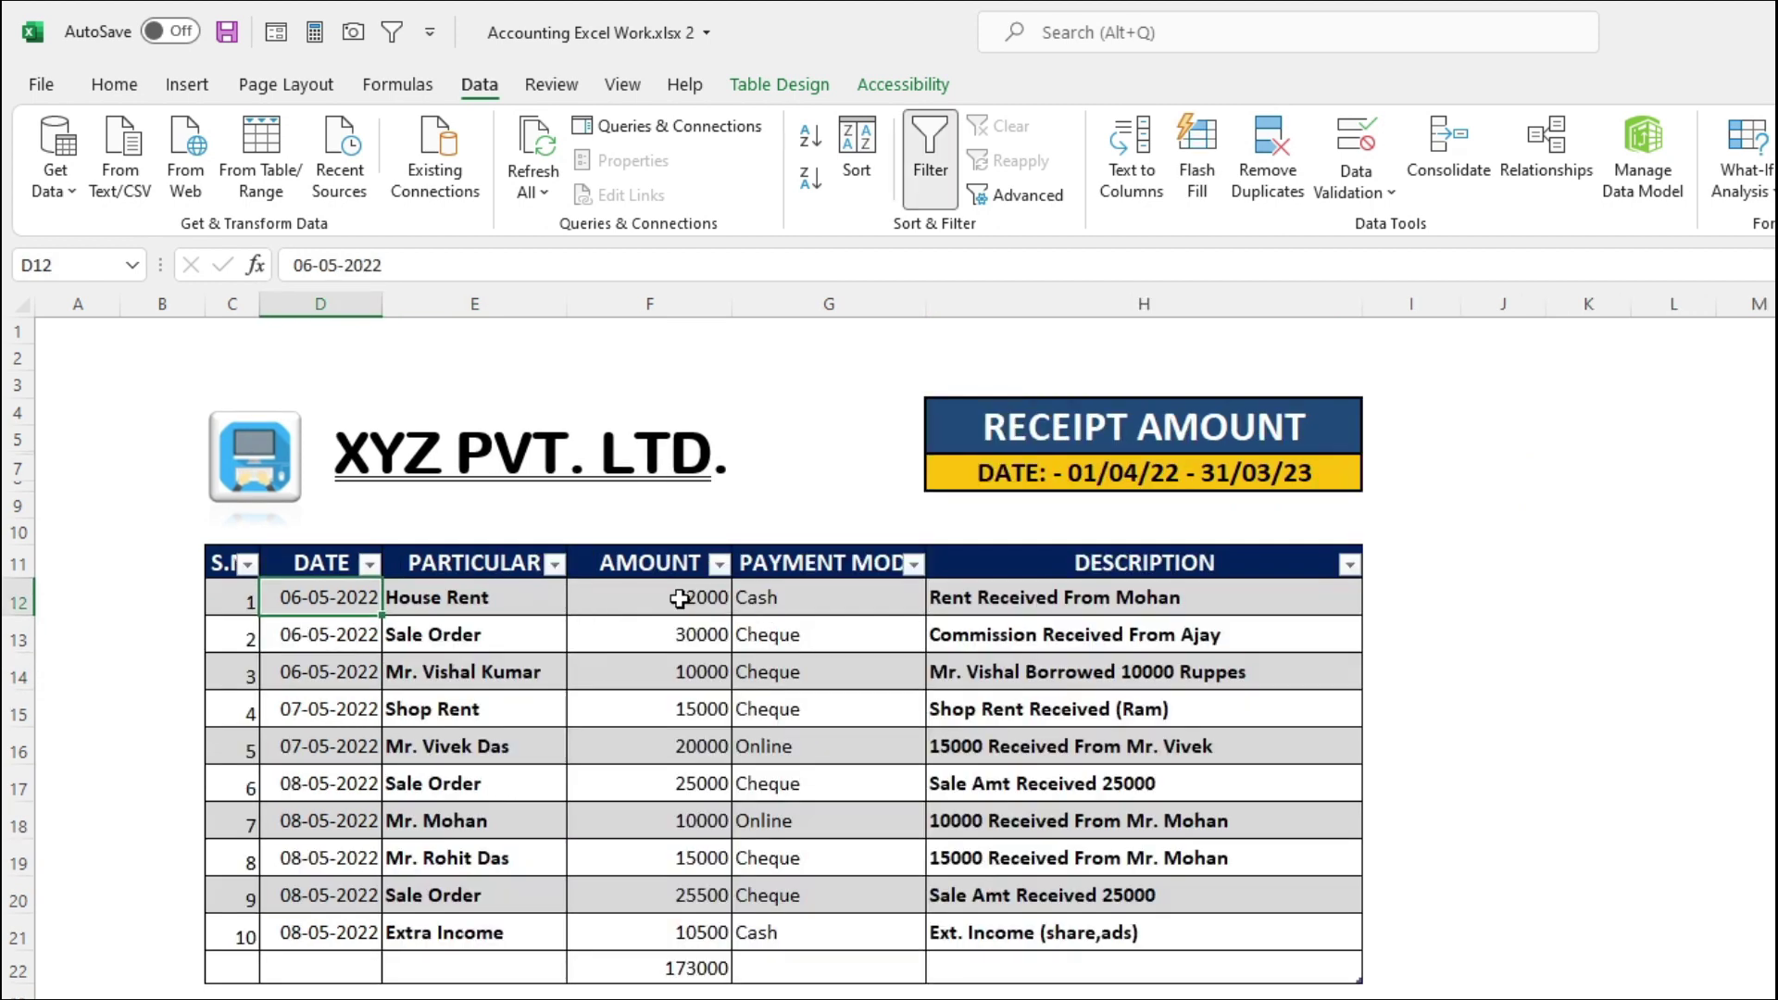
pyautogui.moveTo(690, 598); pyautogui.dragTo(690, 672)
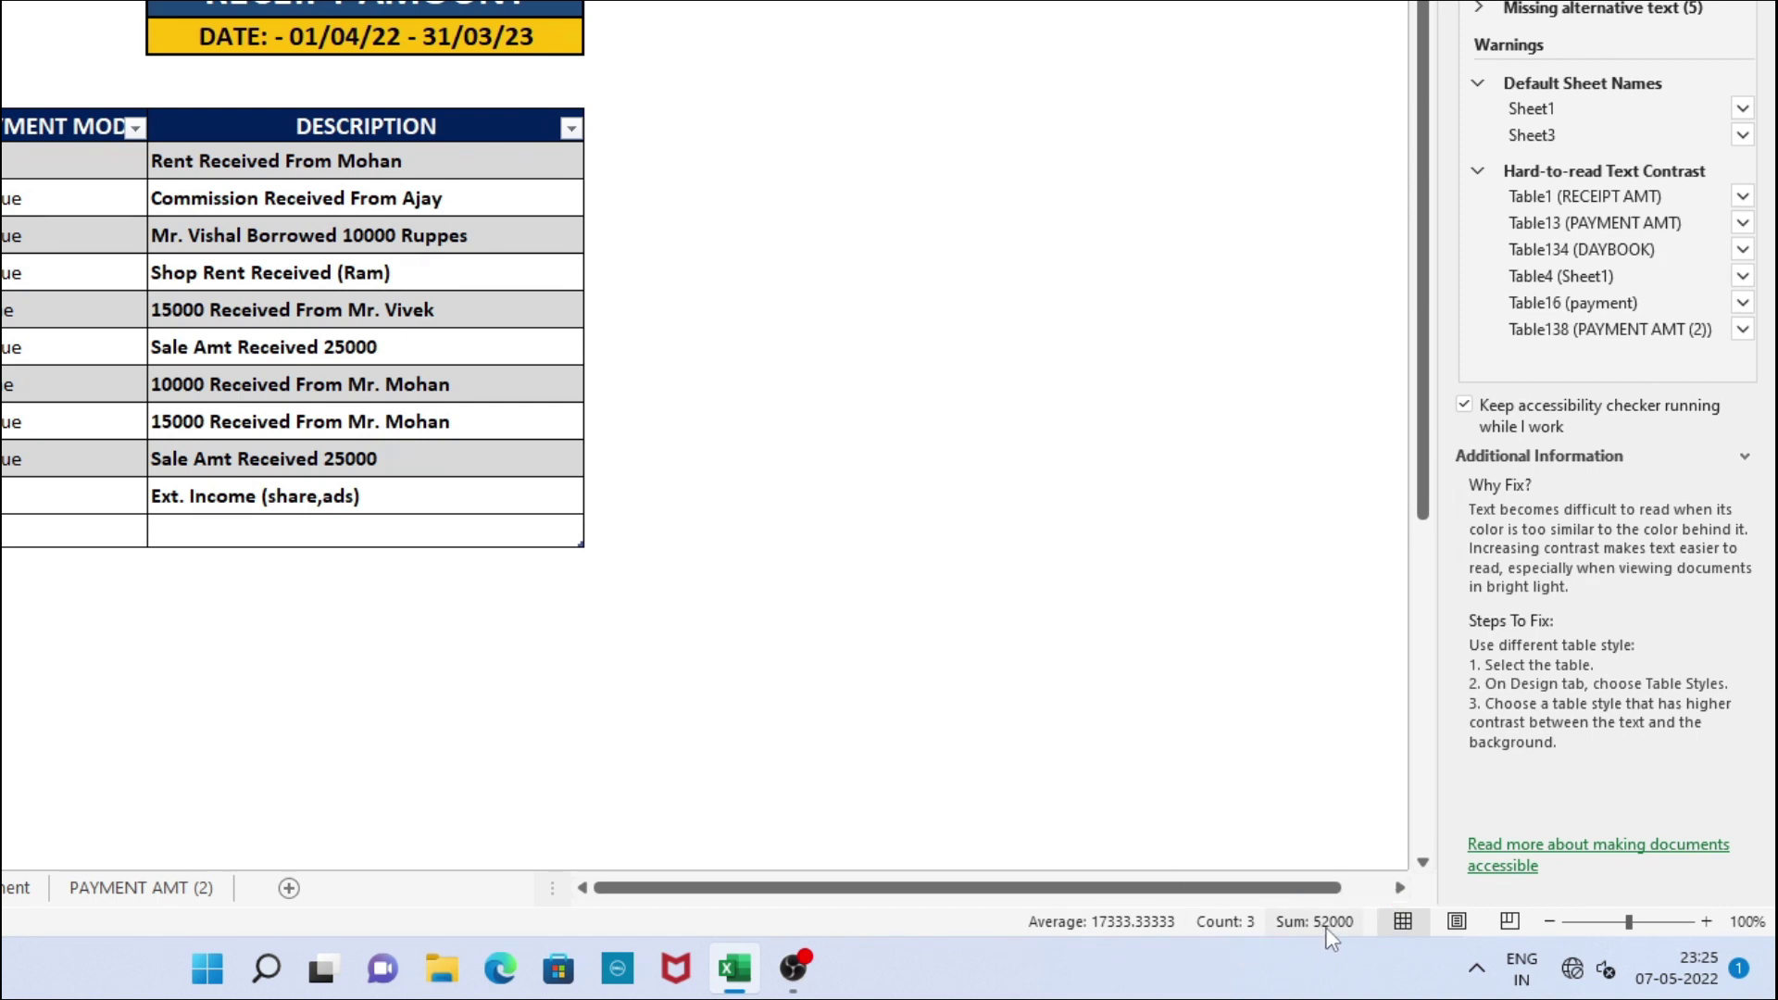
pyautogui.click(165, 890)
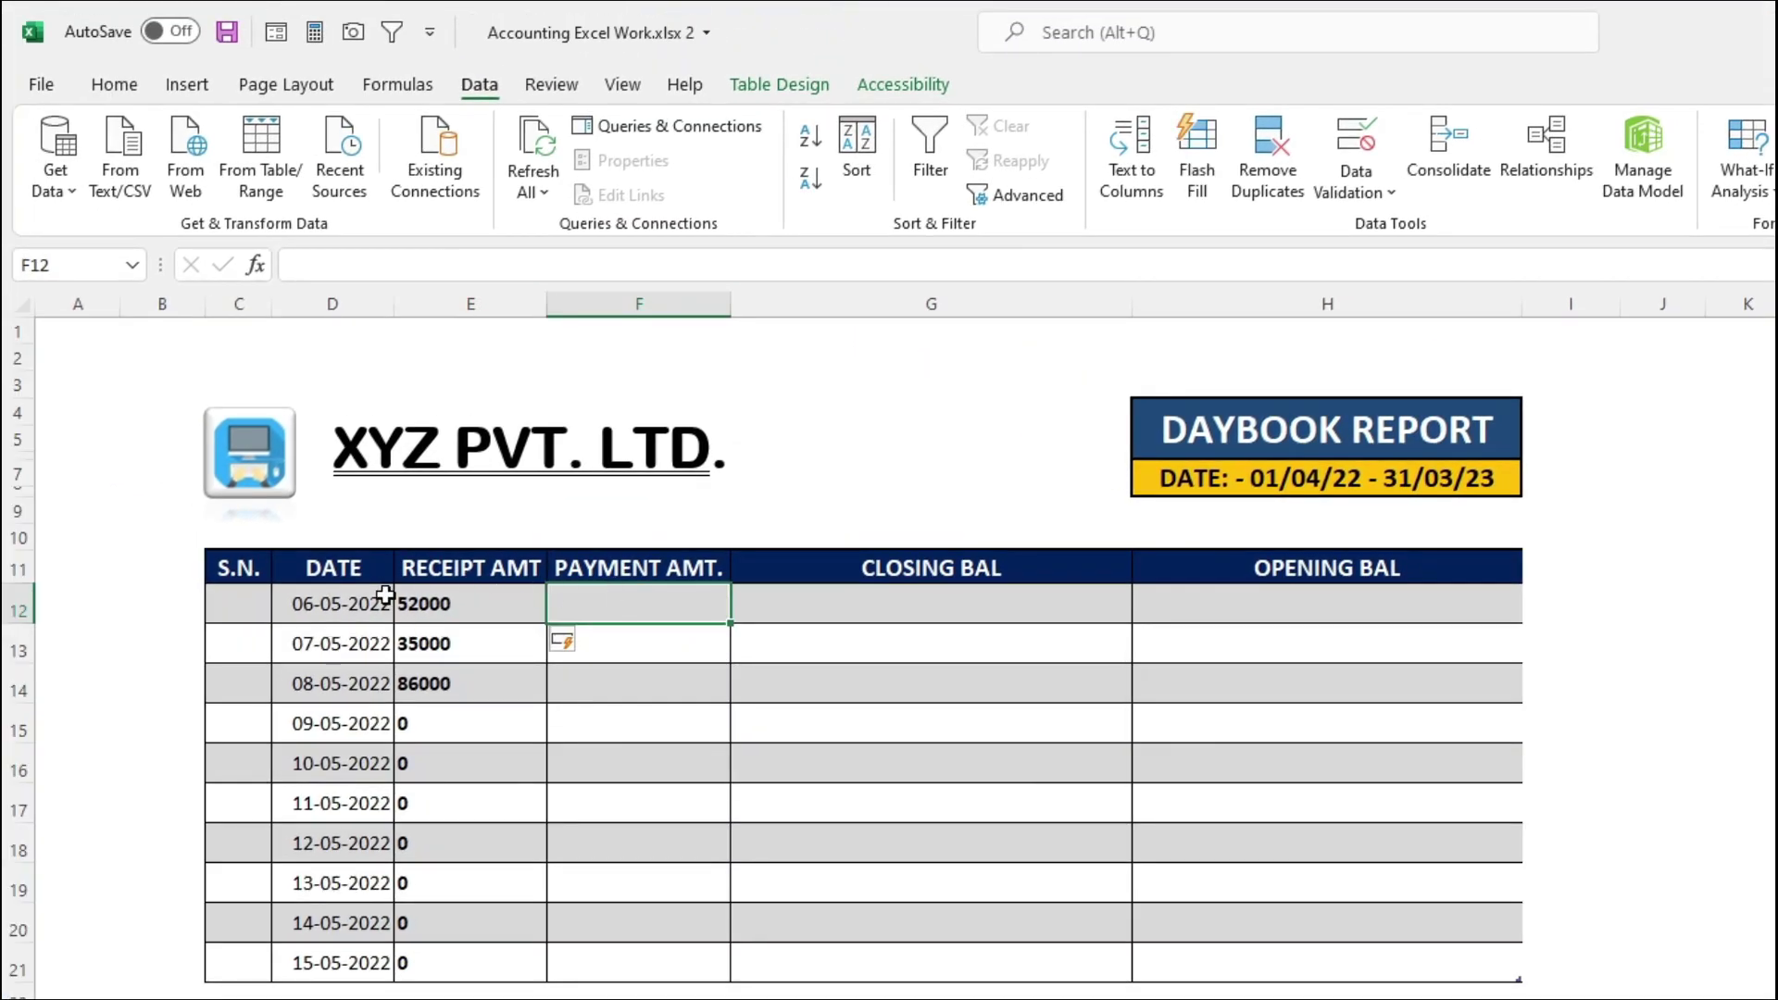
pyautogui.click(381, 595)
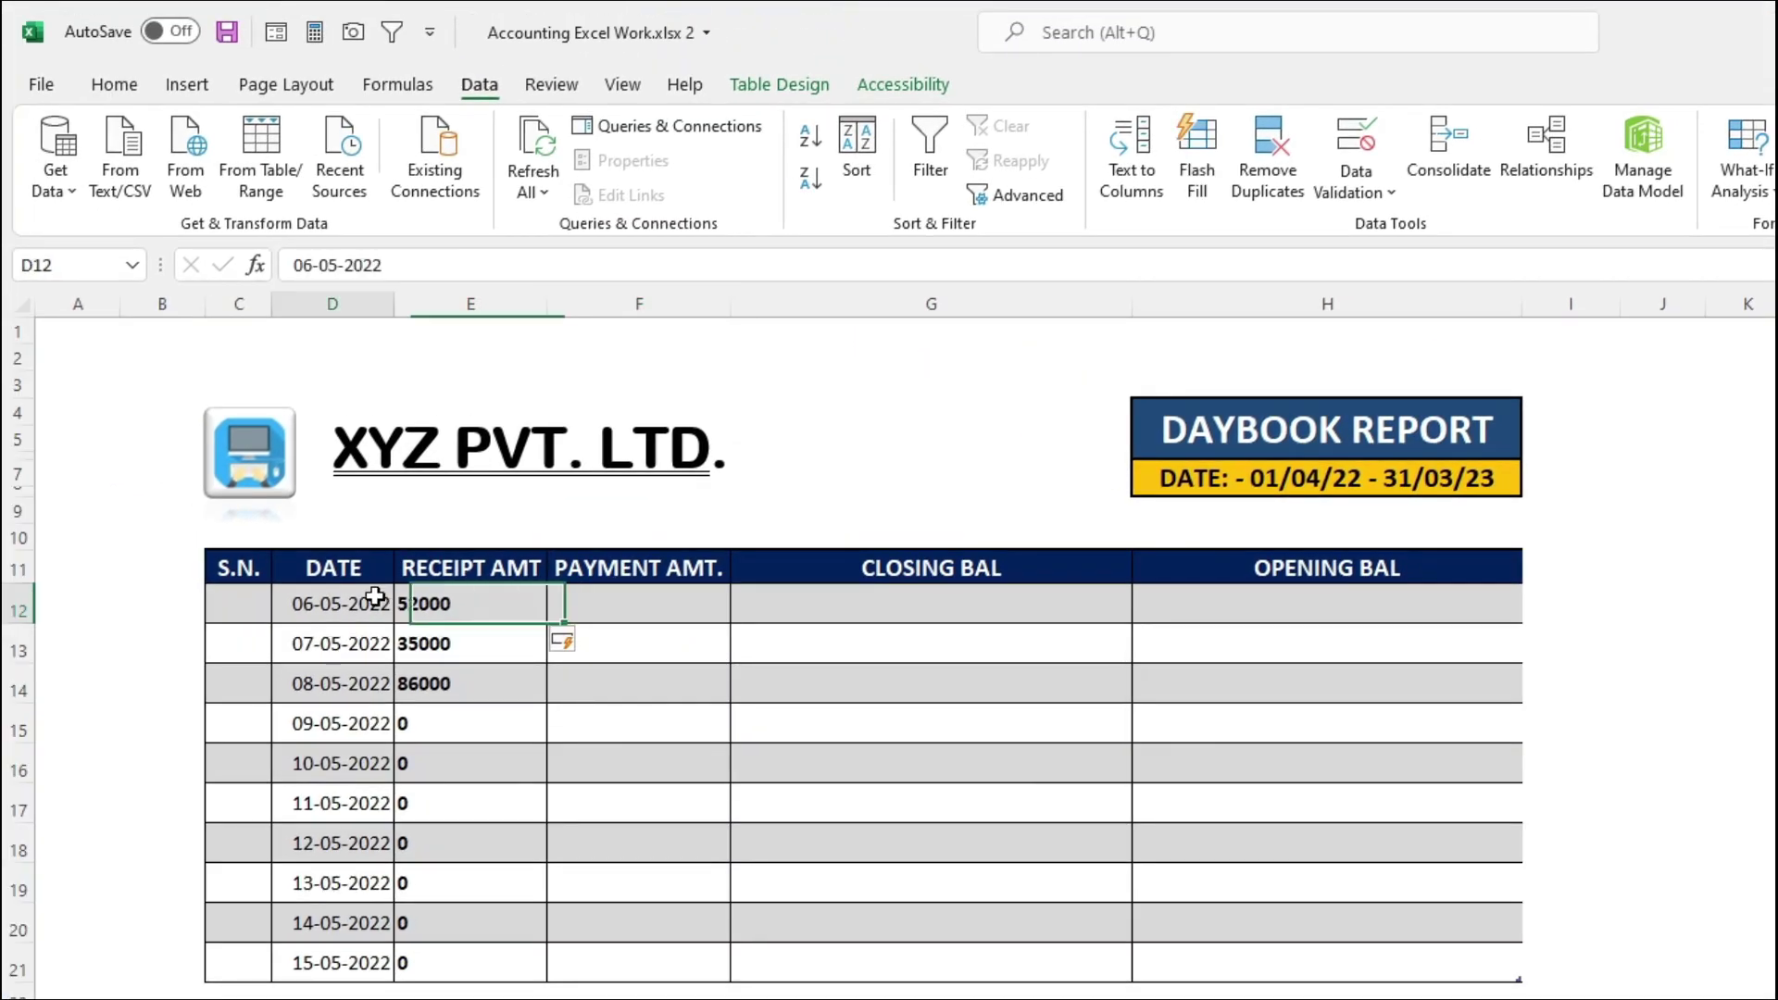
pyautogui.click(614, 594)
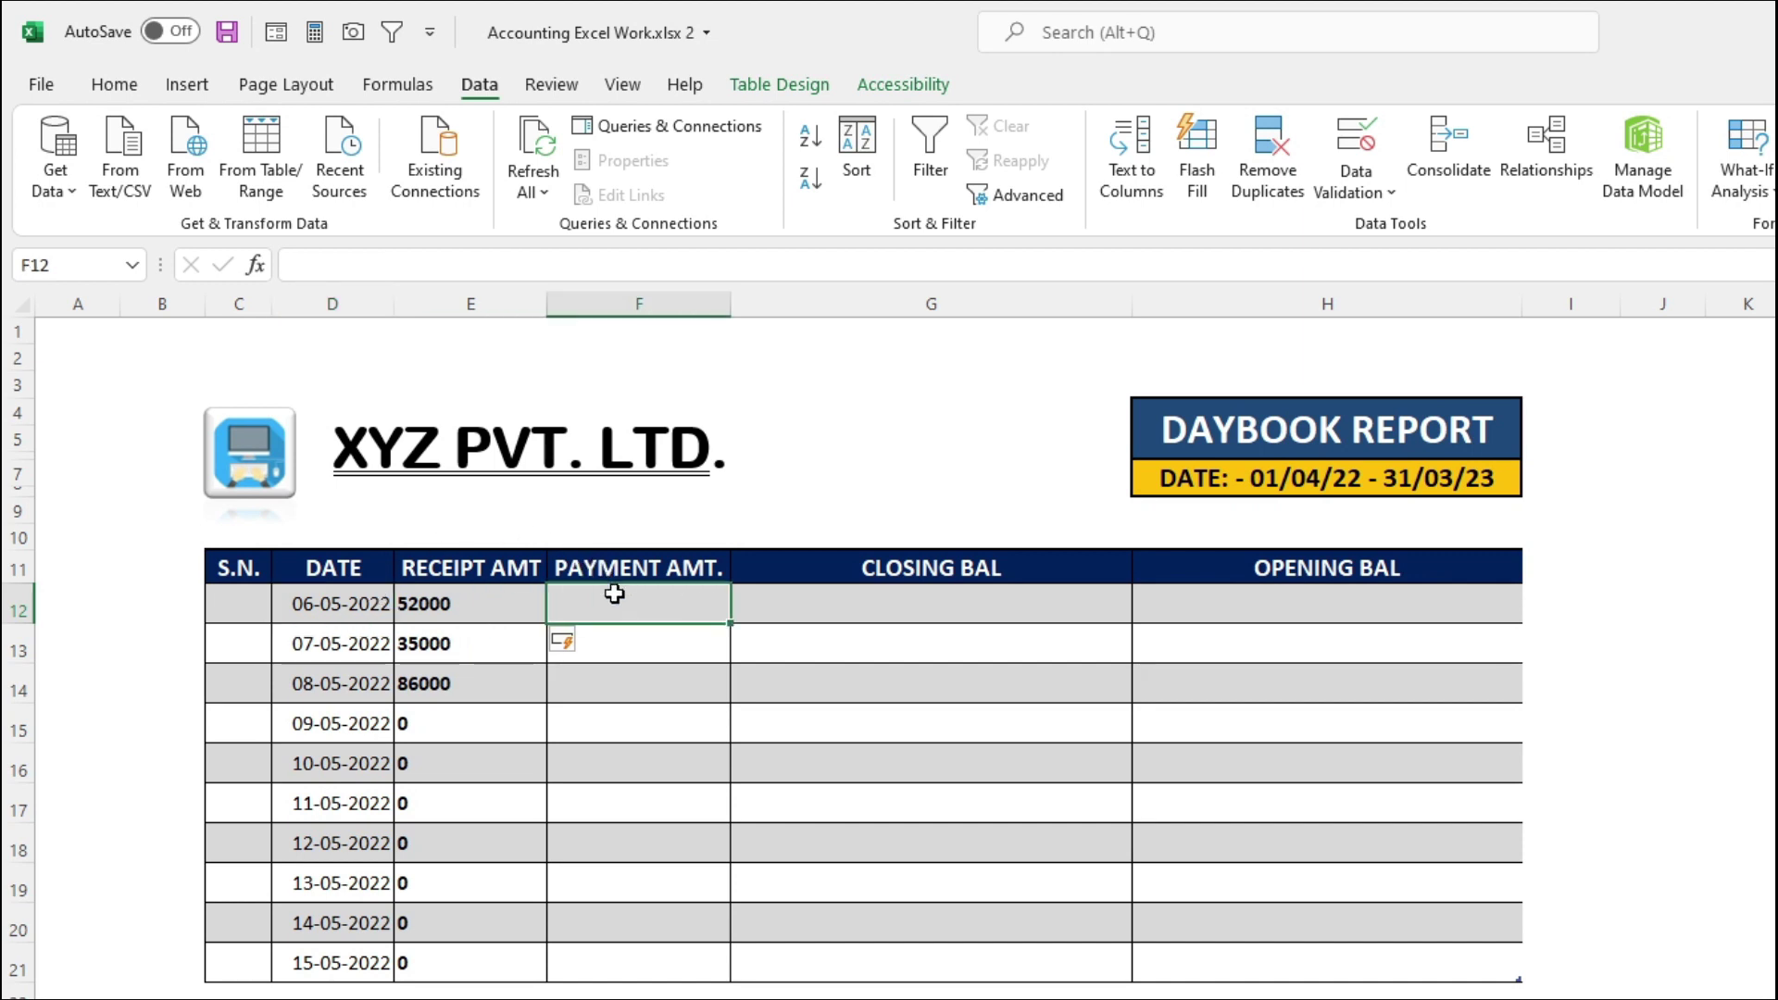
# In F12, enter a SUMIF over the payment sheet's DATE:AMOUNT, matching the row's date, summing AMOUNT
pyautogui.write('=SUMIF')
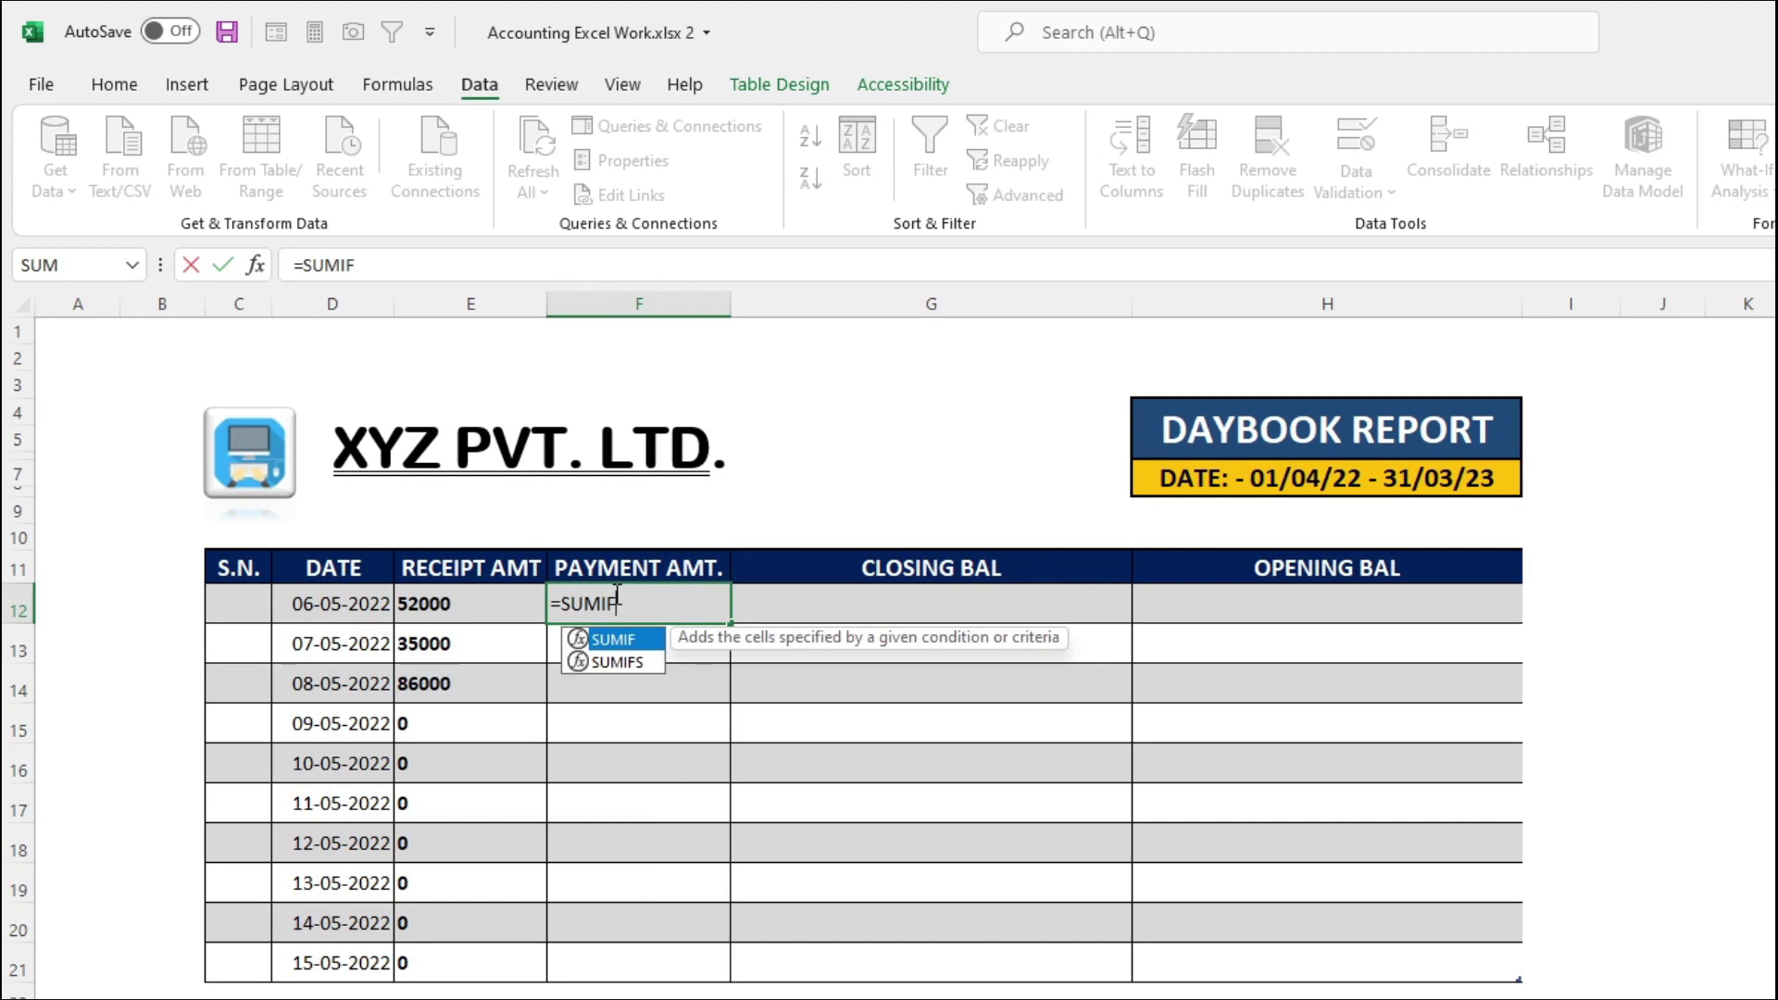
pyautogui.write('(')
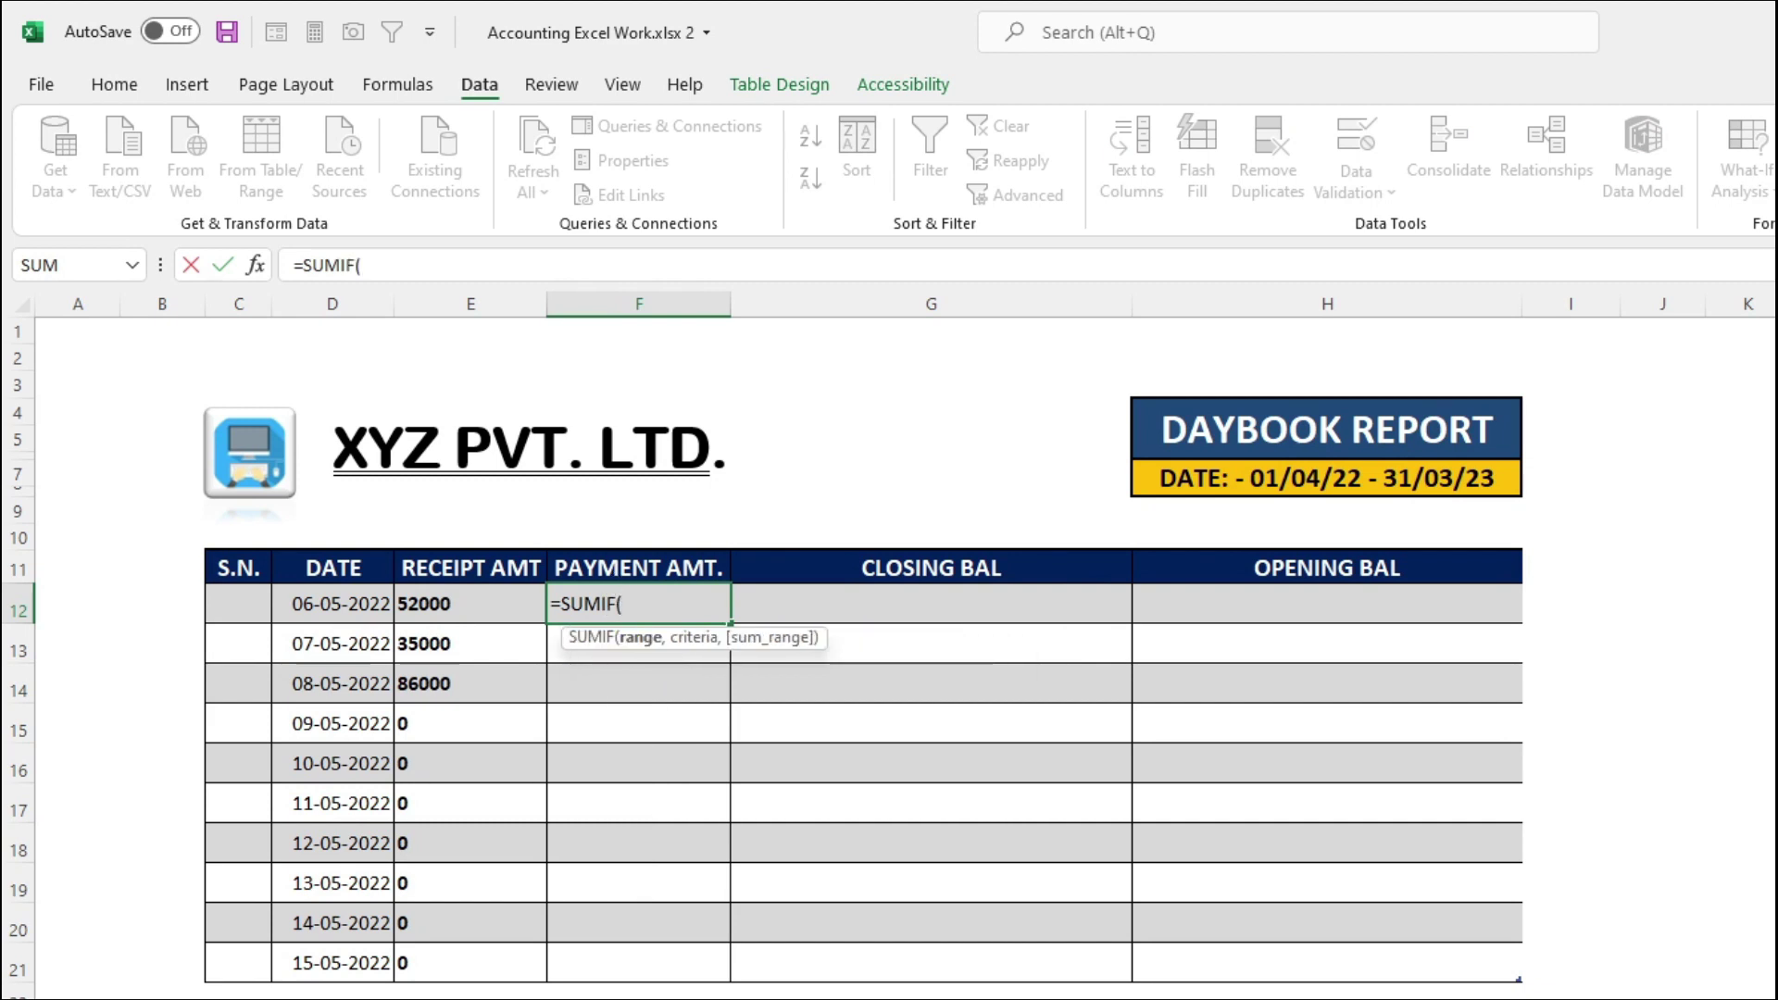
pyautogui.hotkey('ctrl', 'pageup')
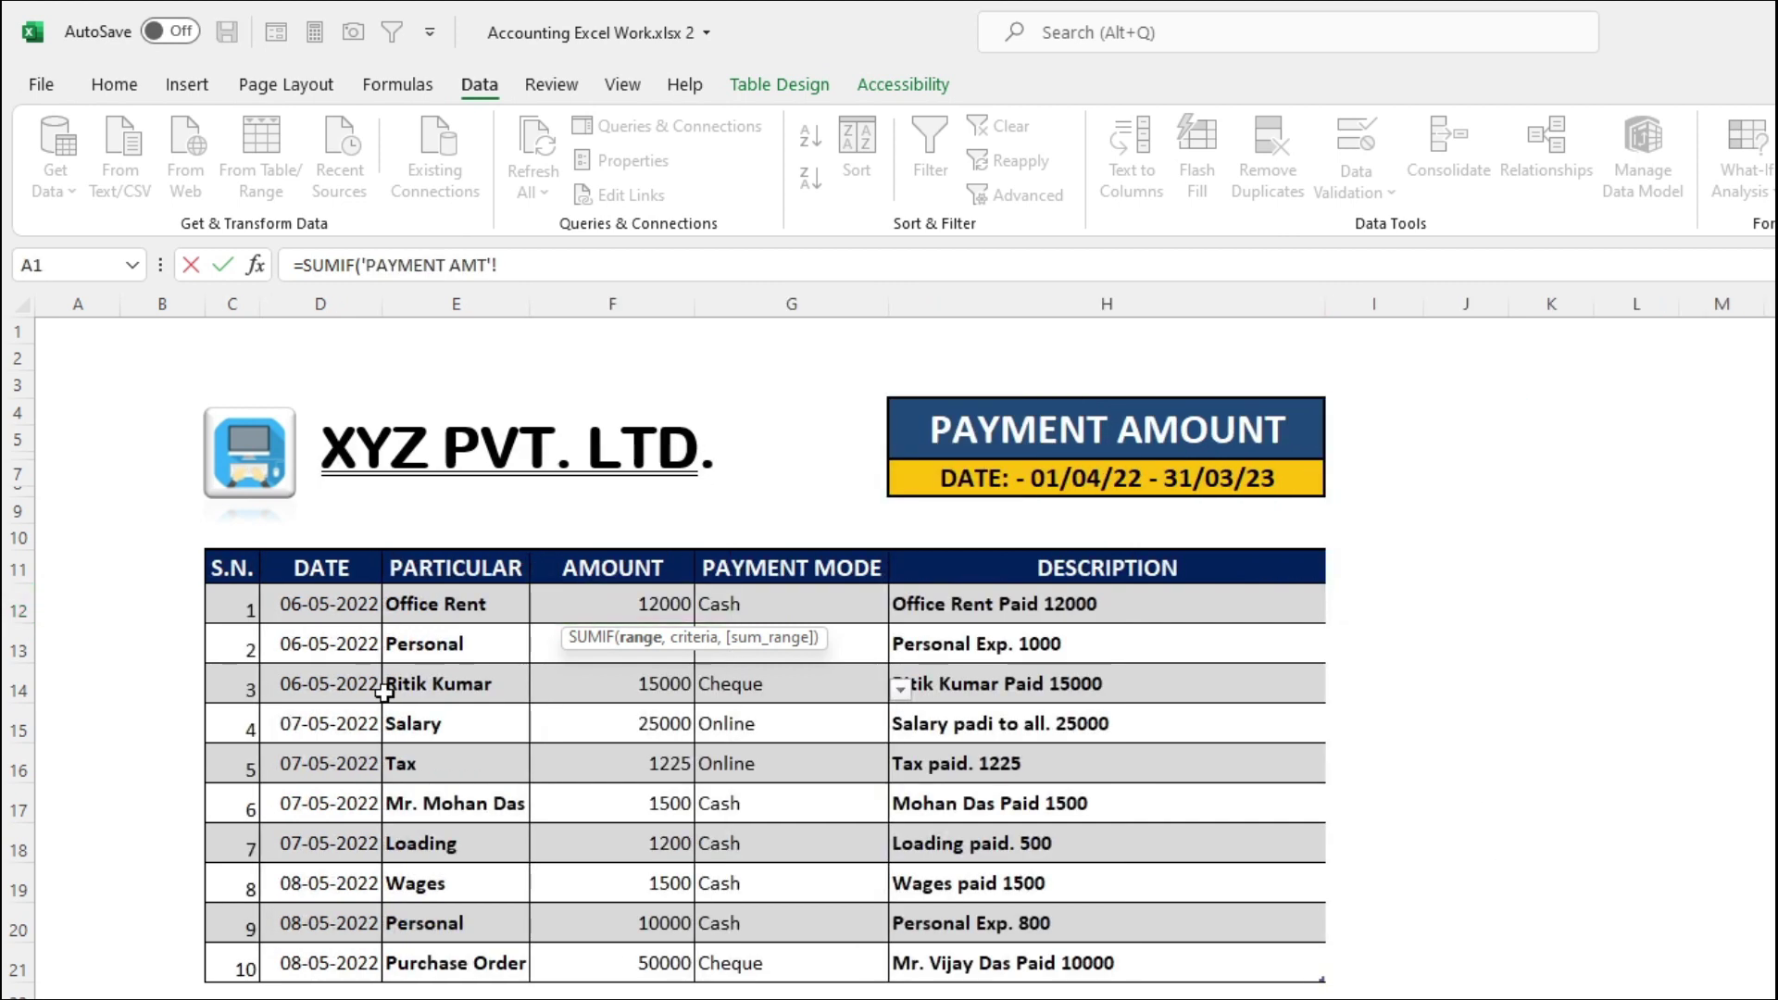
pyautogui.moveTo(324, 603)
pyautogui.mouseDown()
pyautogui.moveTo(437, 694)
pyautogui.moveTo(678, 971)
pyautogui.mouseUp()
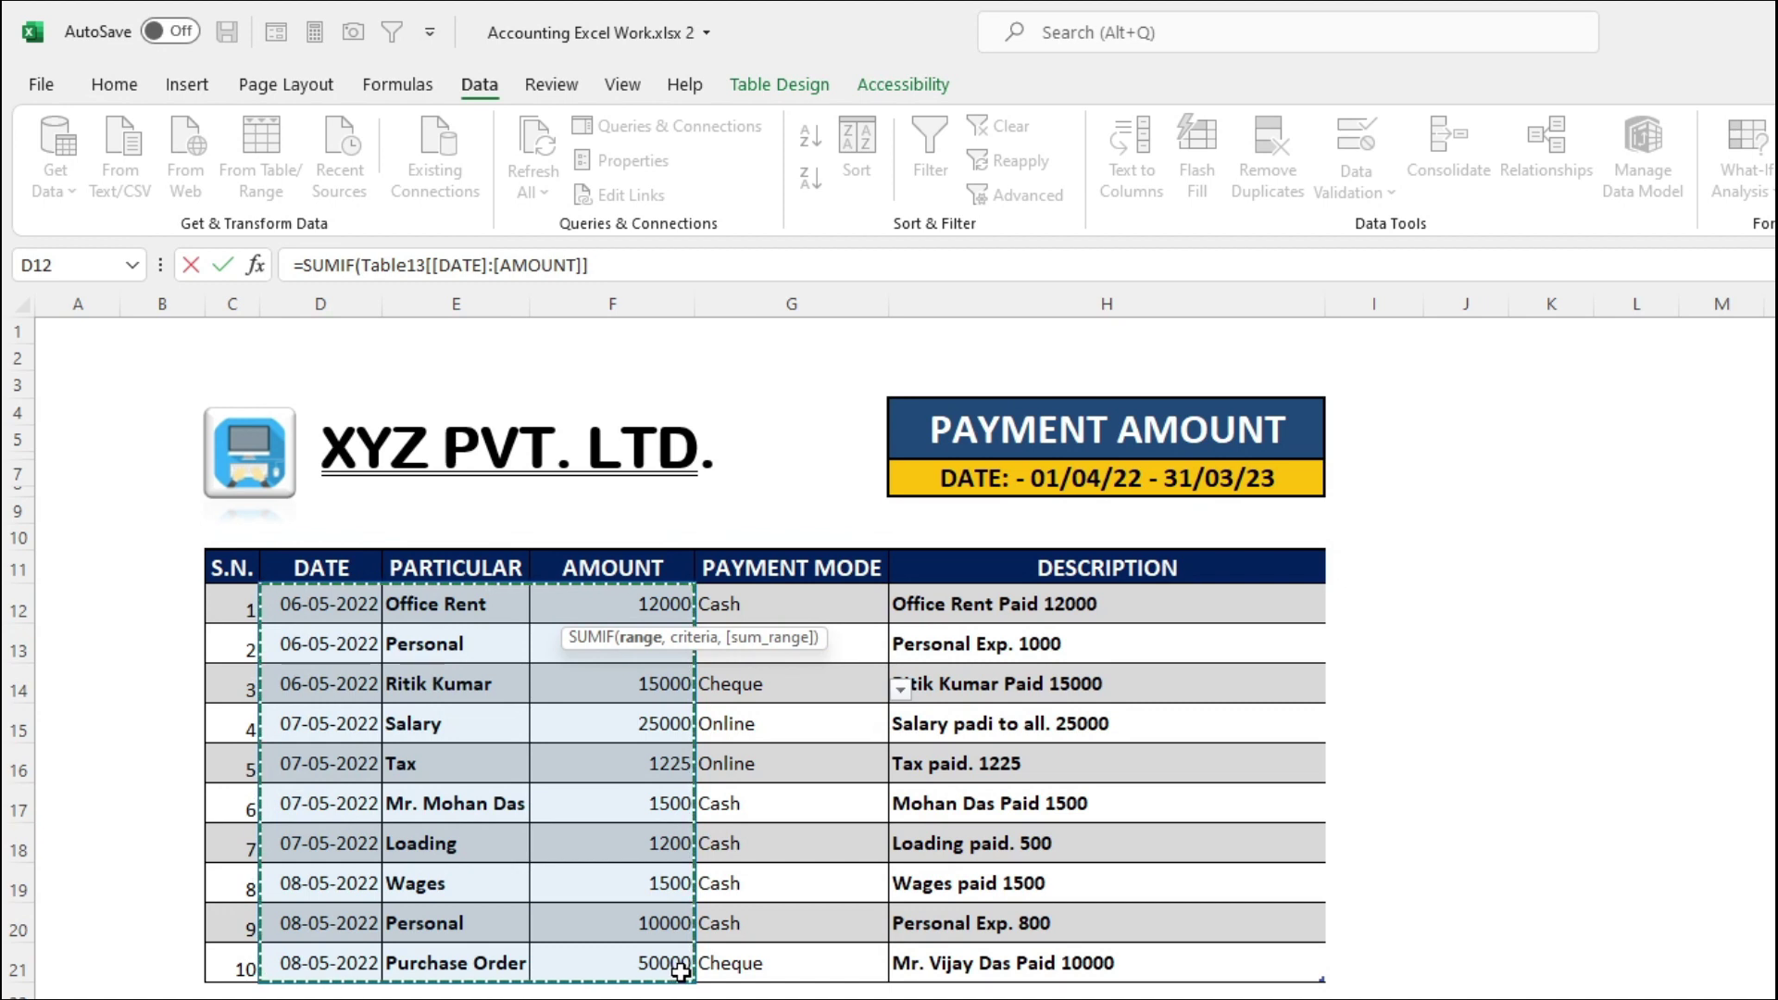
pyautogui.write(',')
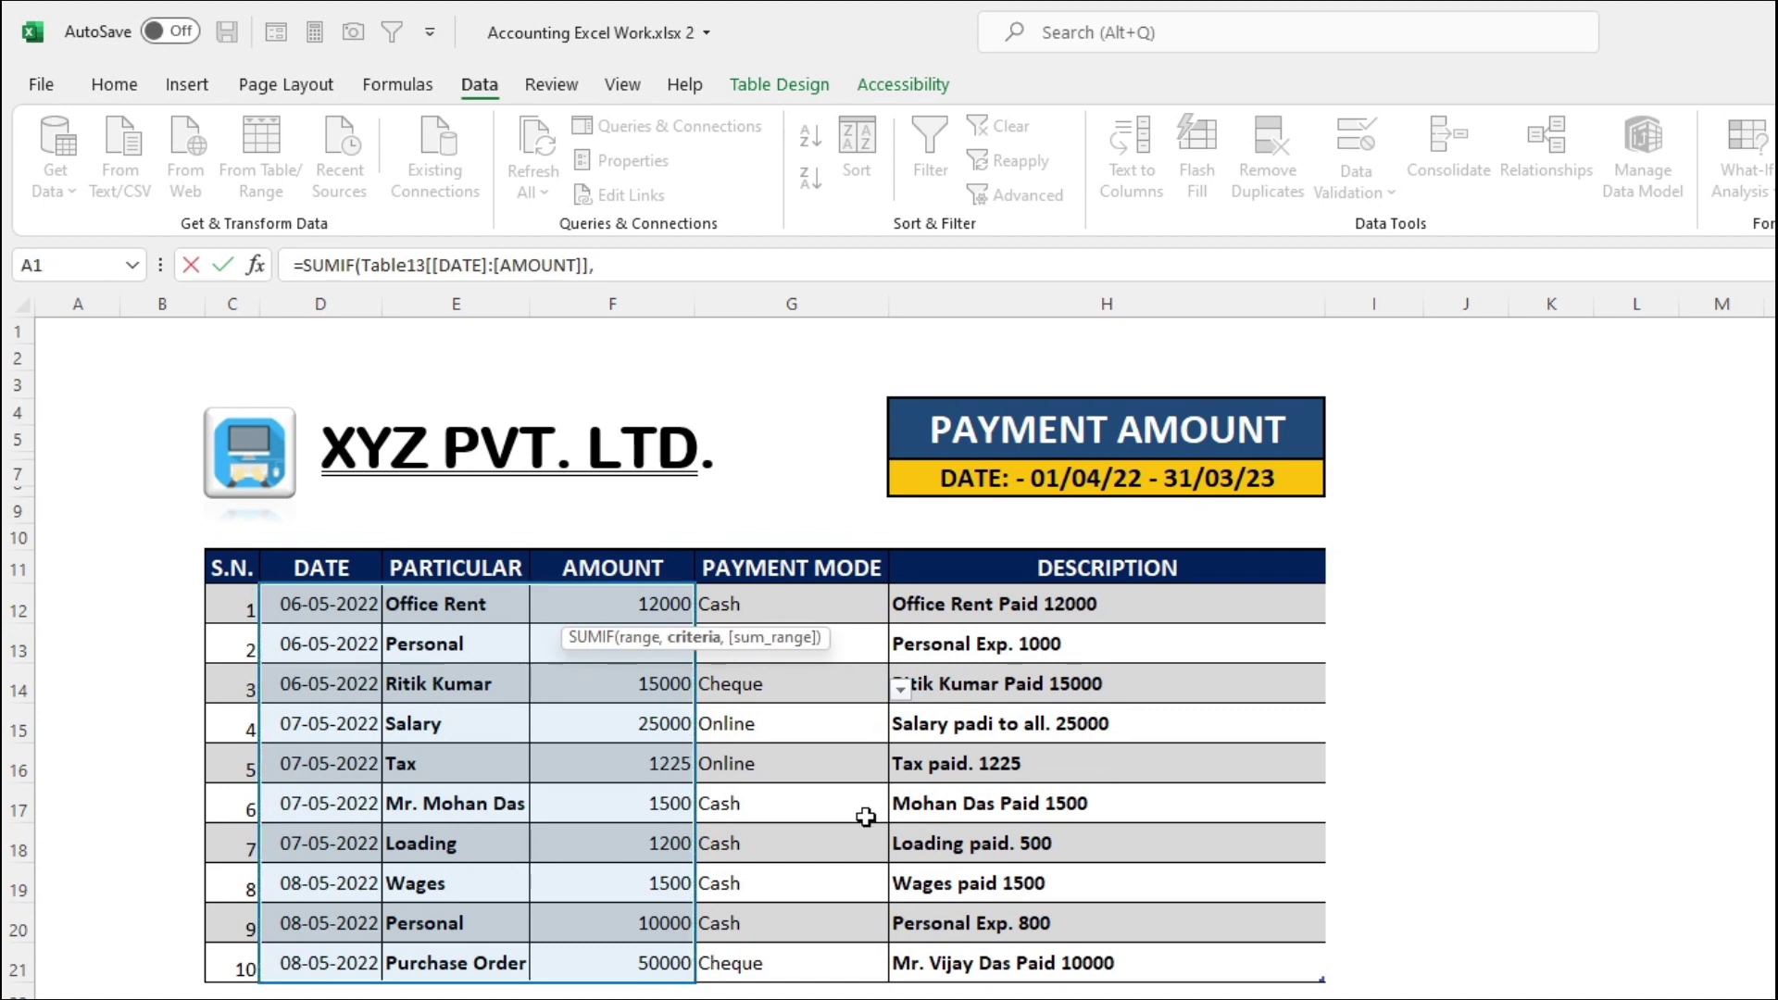
pyautogui.click(608, 266)
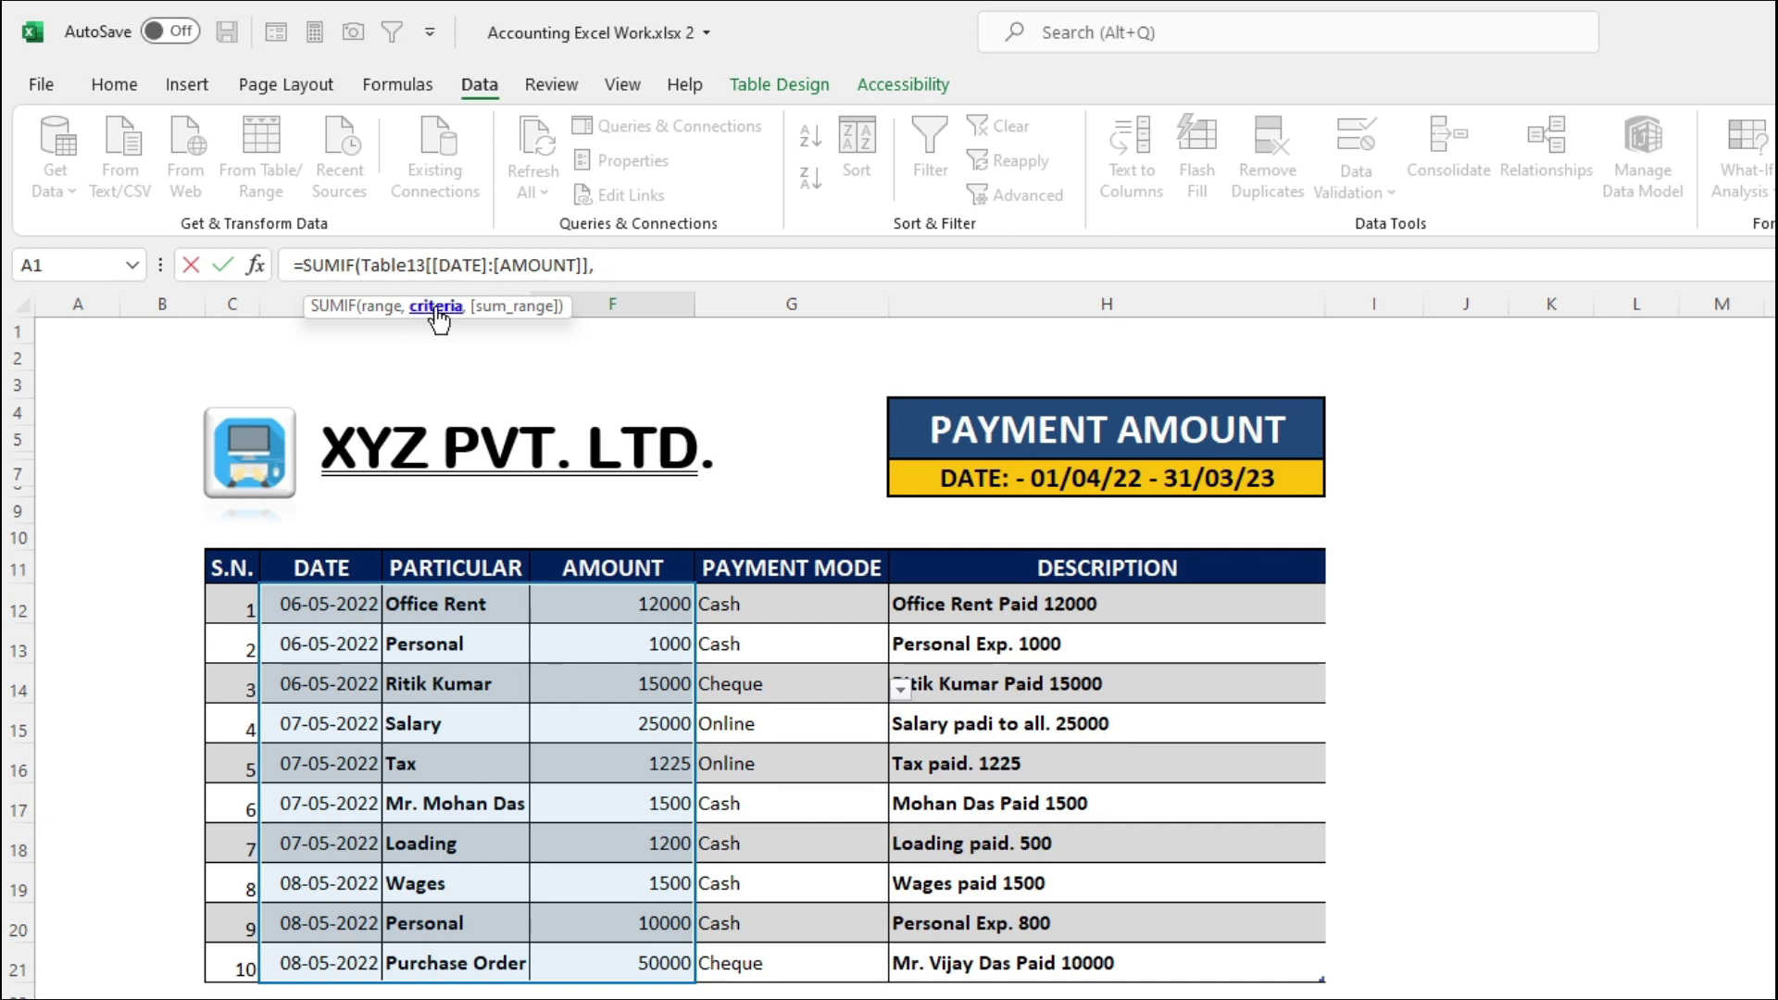
pyautogui.hotkey('ctrl', 'pageup')
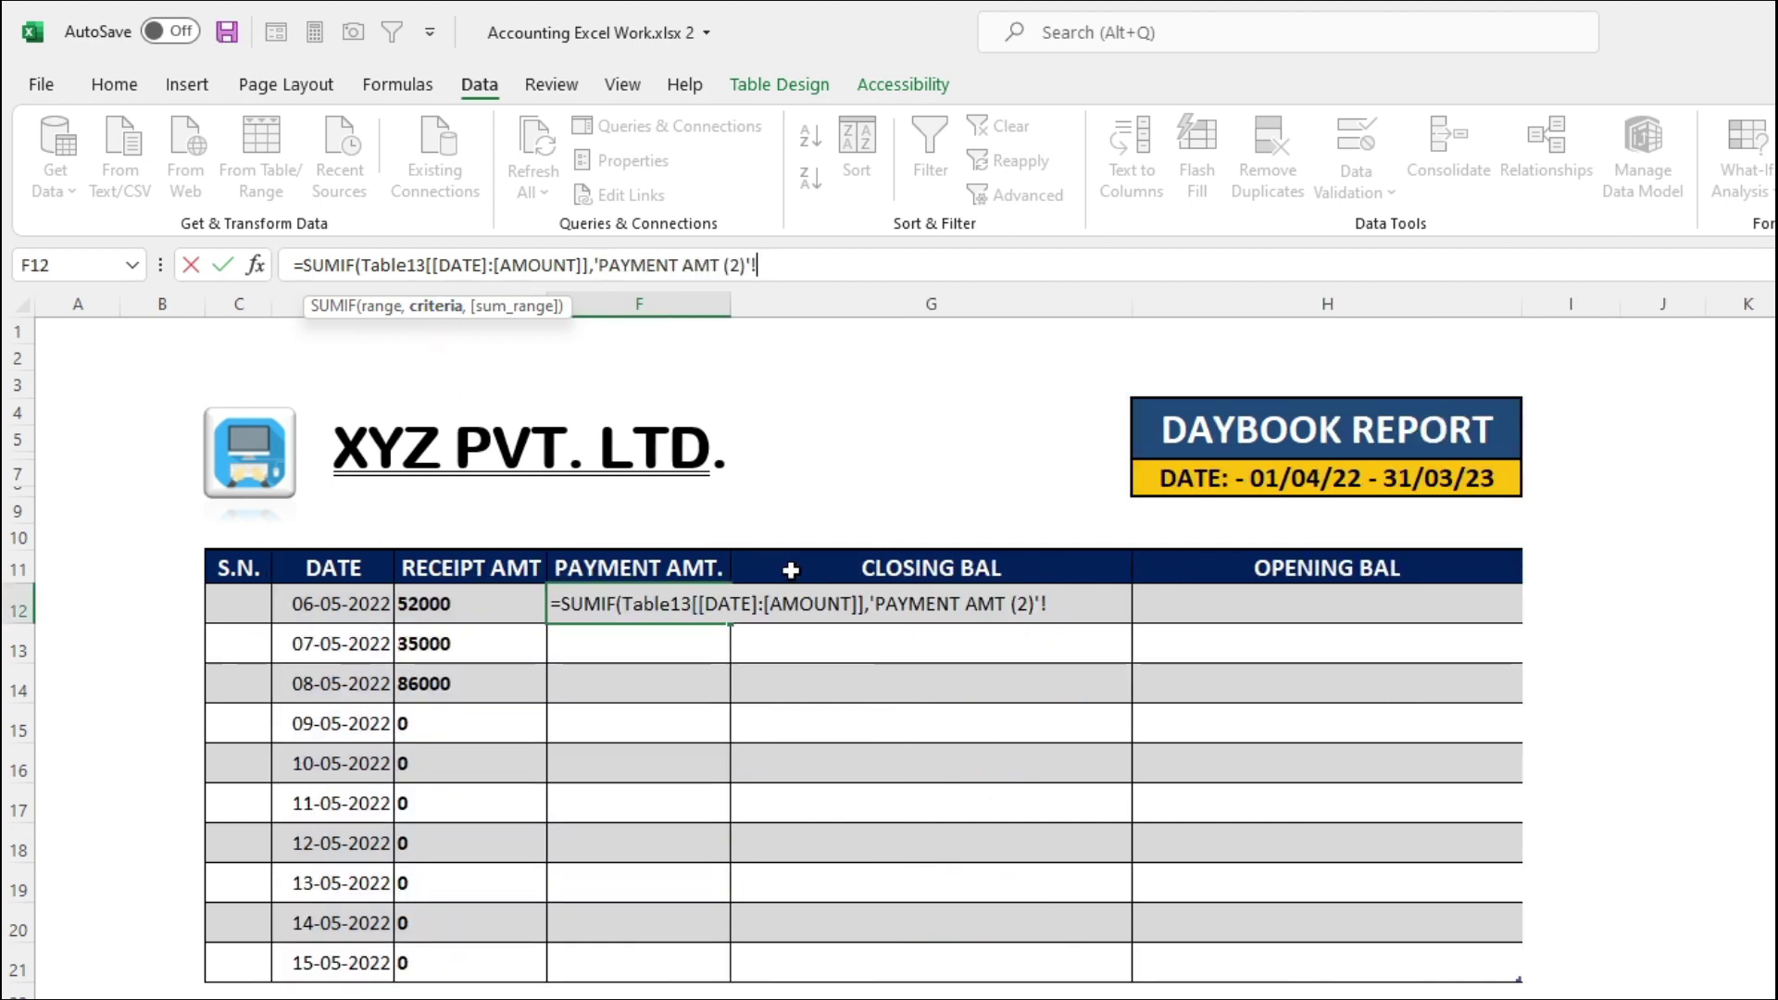
pyautogui.click(382, 604)
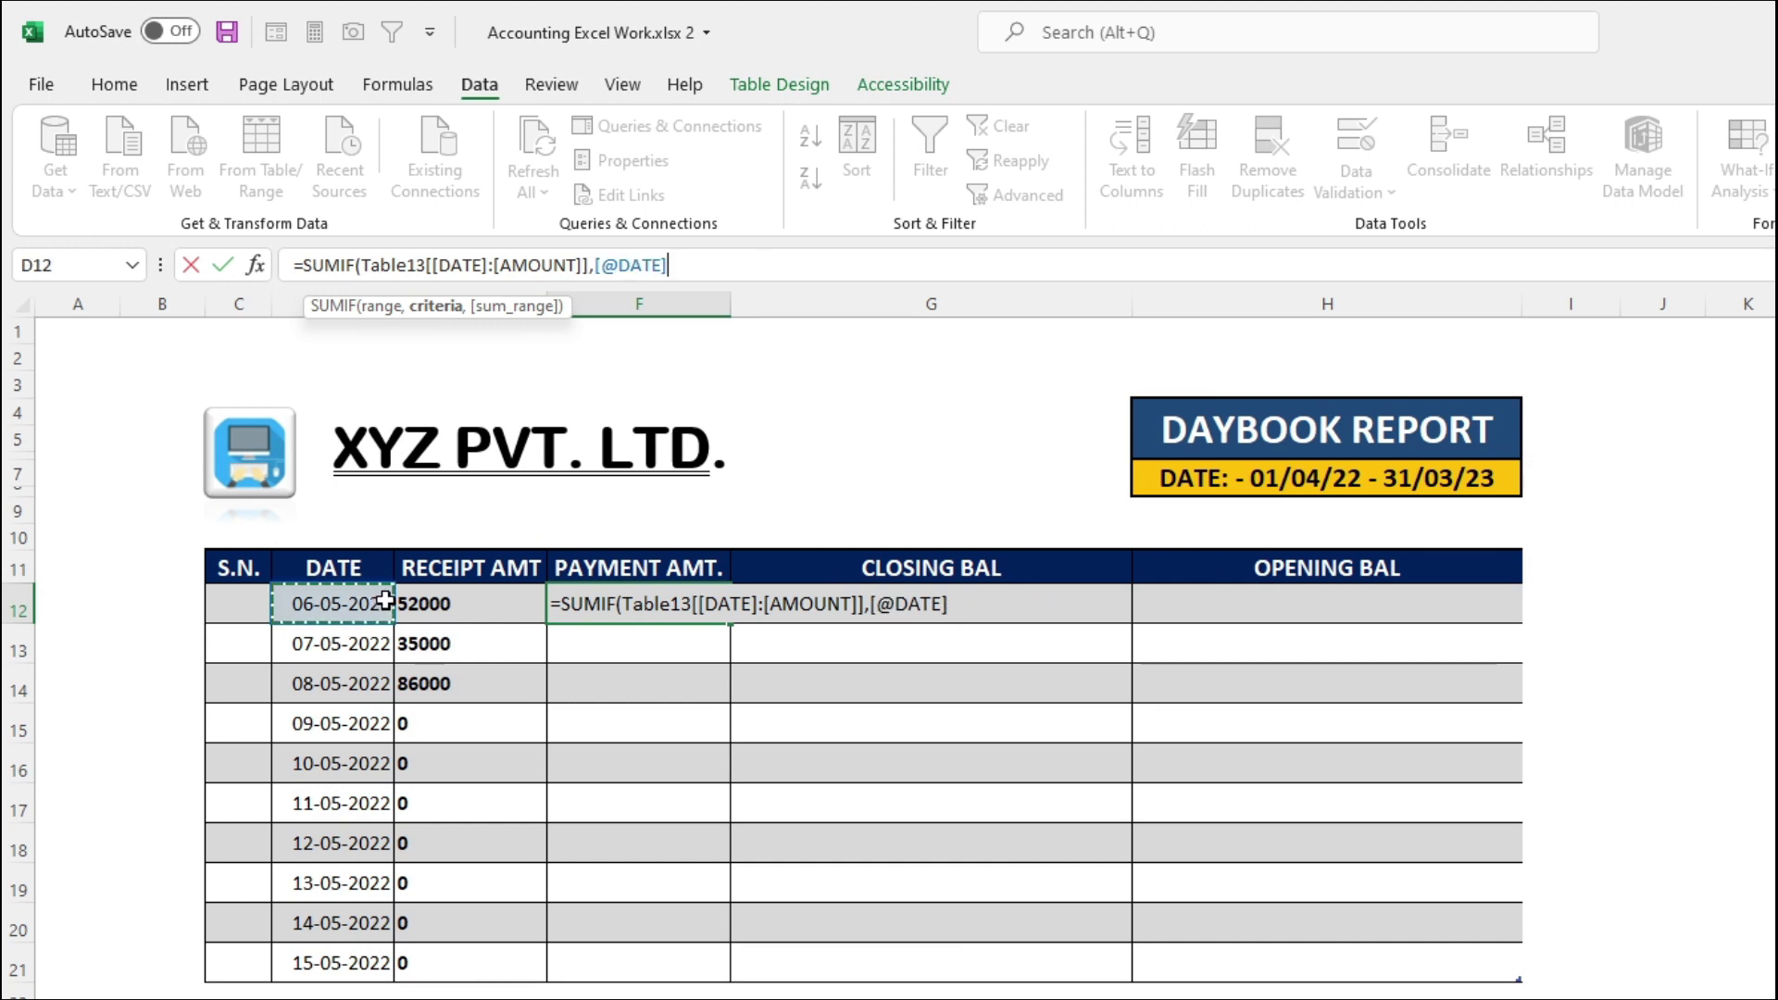
pyautogui.write(',')
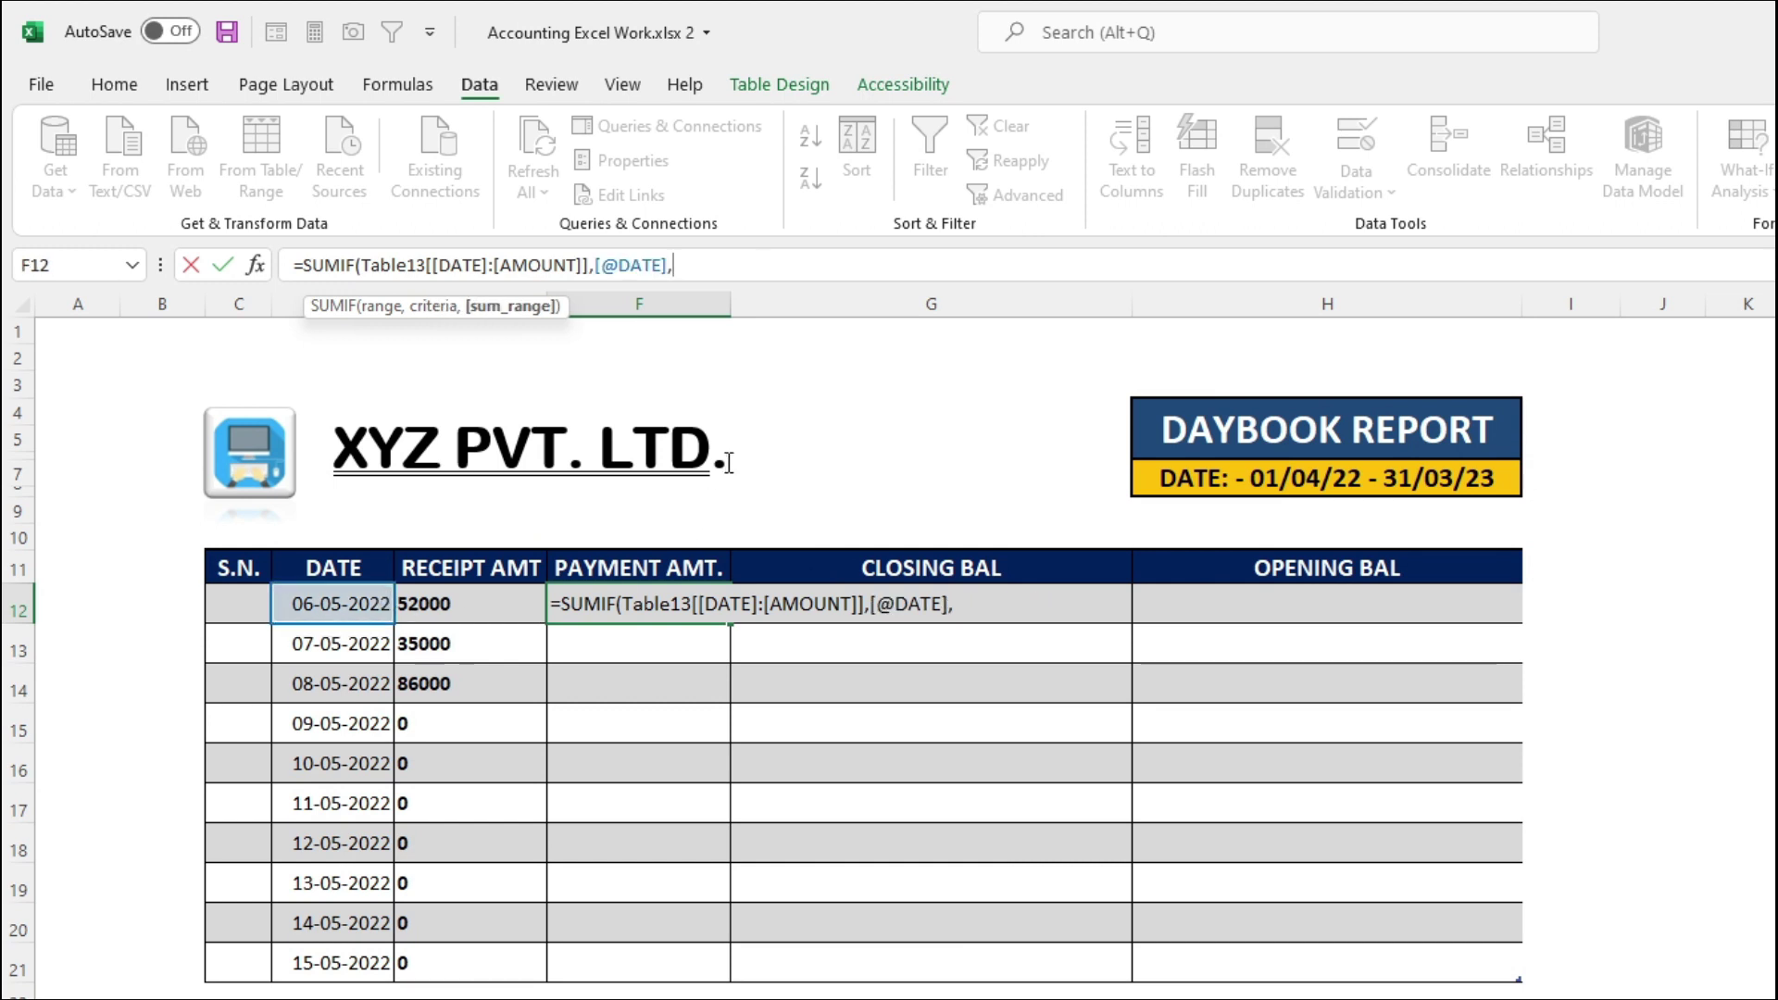
pyautogui.hotkey('ctrl', 'pageup')
pyautogui.moveTo(639, 601); pyautogui.dragTo(651, 965)
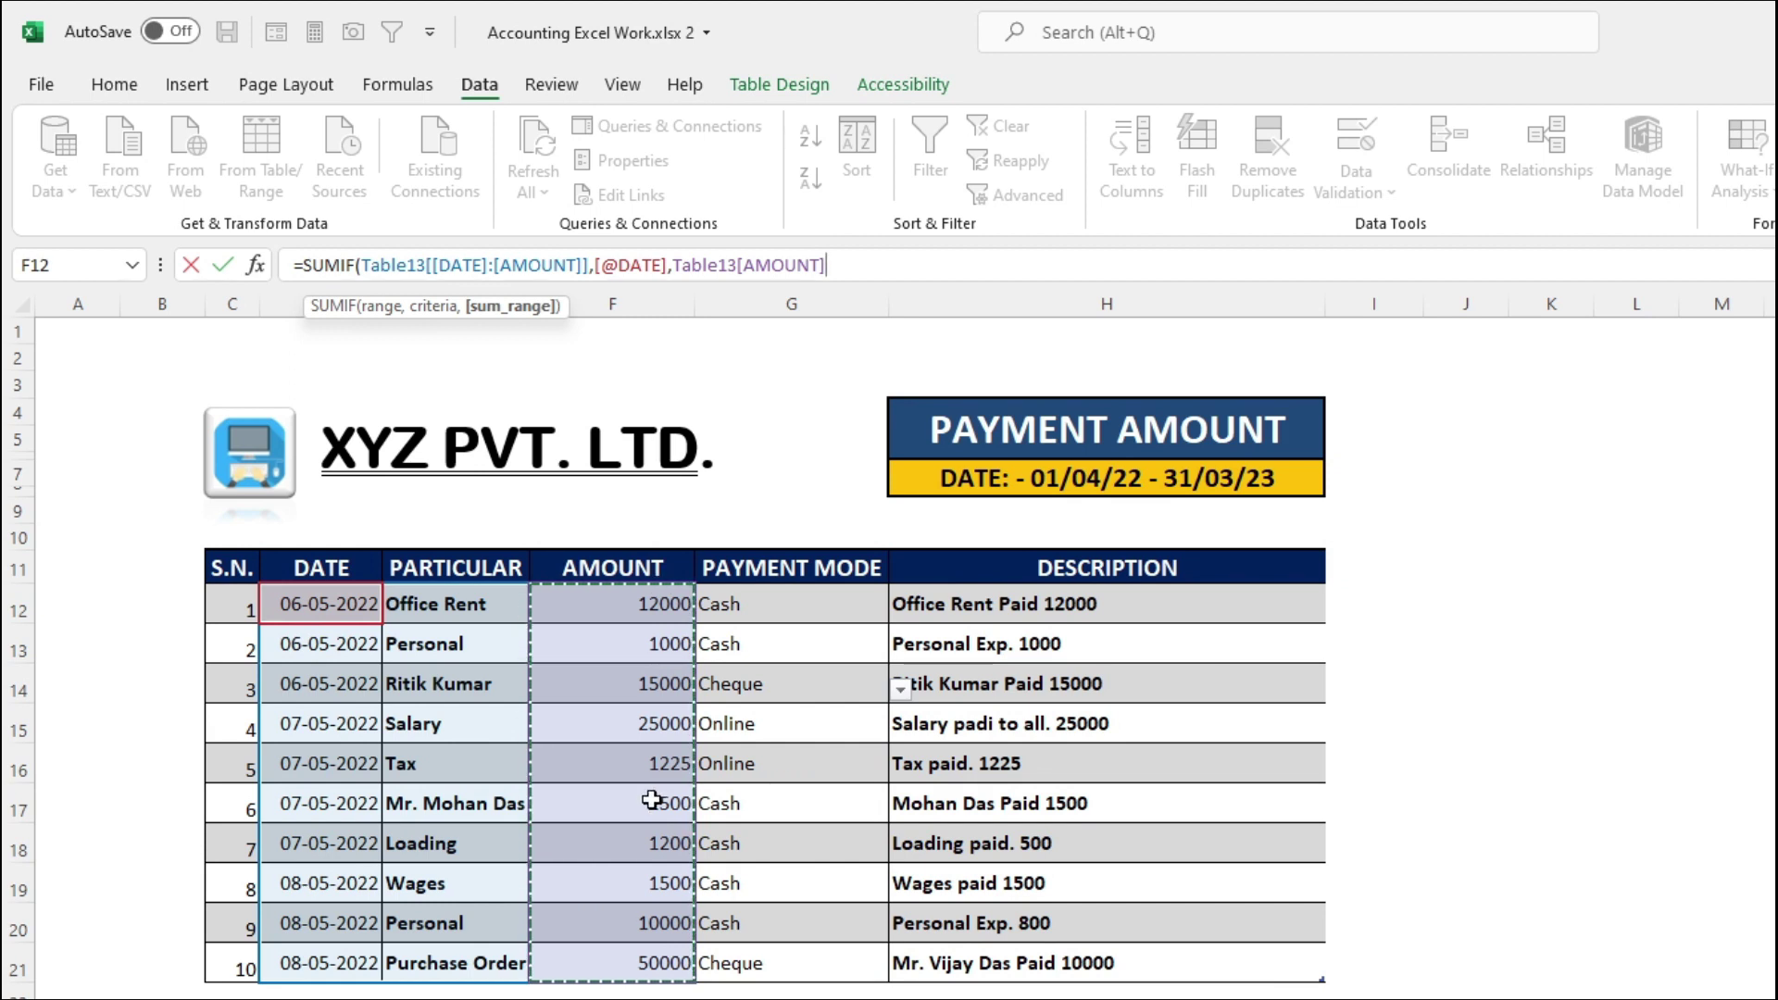
pyautogui.write(')')
pyautogui.press('Return')
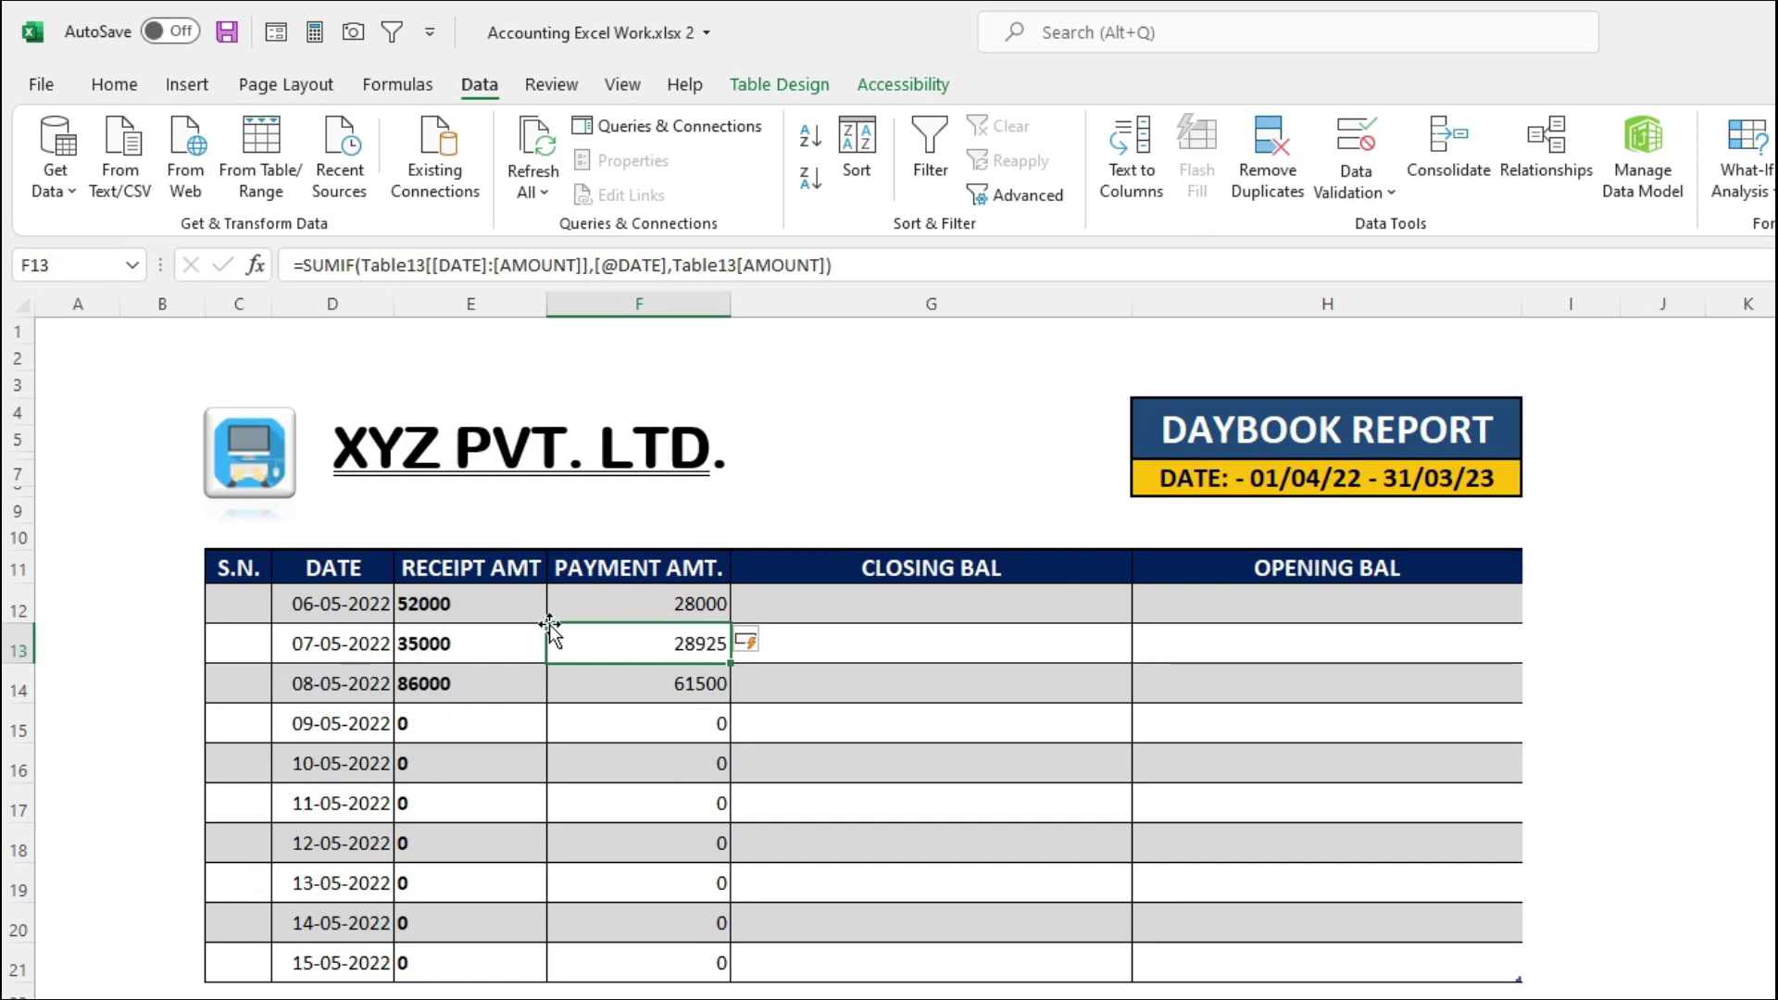
# Review the E and F formulas and inspect the CLOSING BAL cells' Cash/Cheque/Online dropdown
pyautogui.click(516, 602)
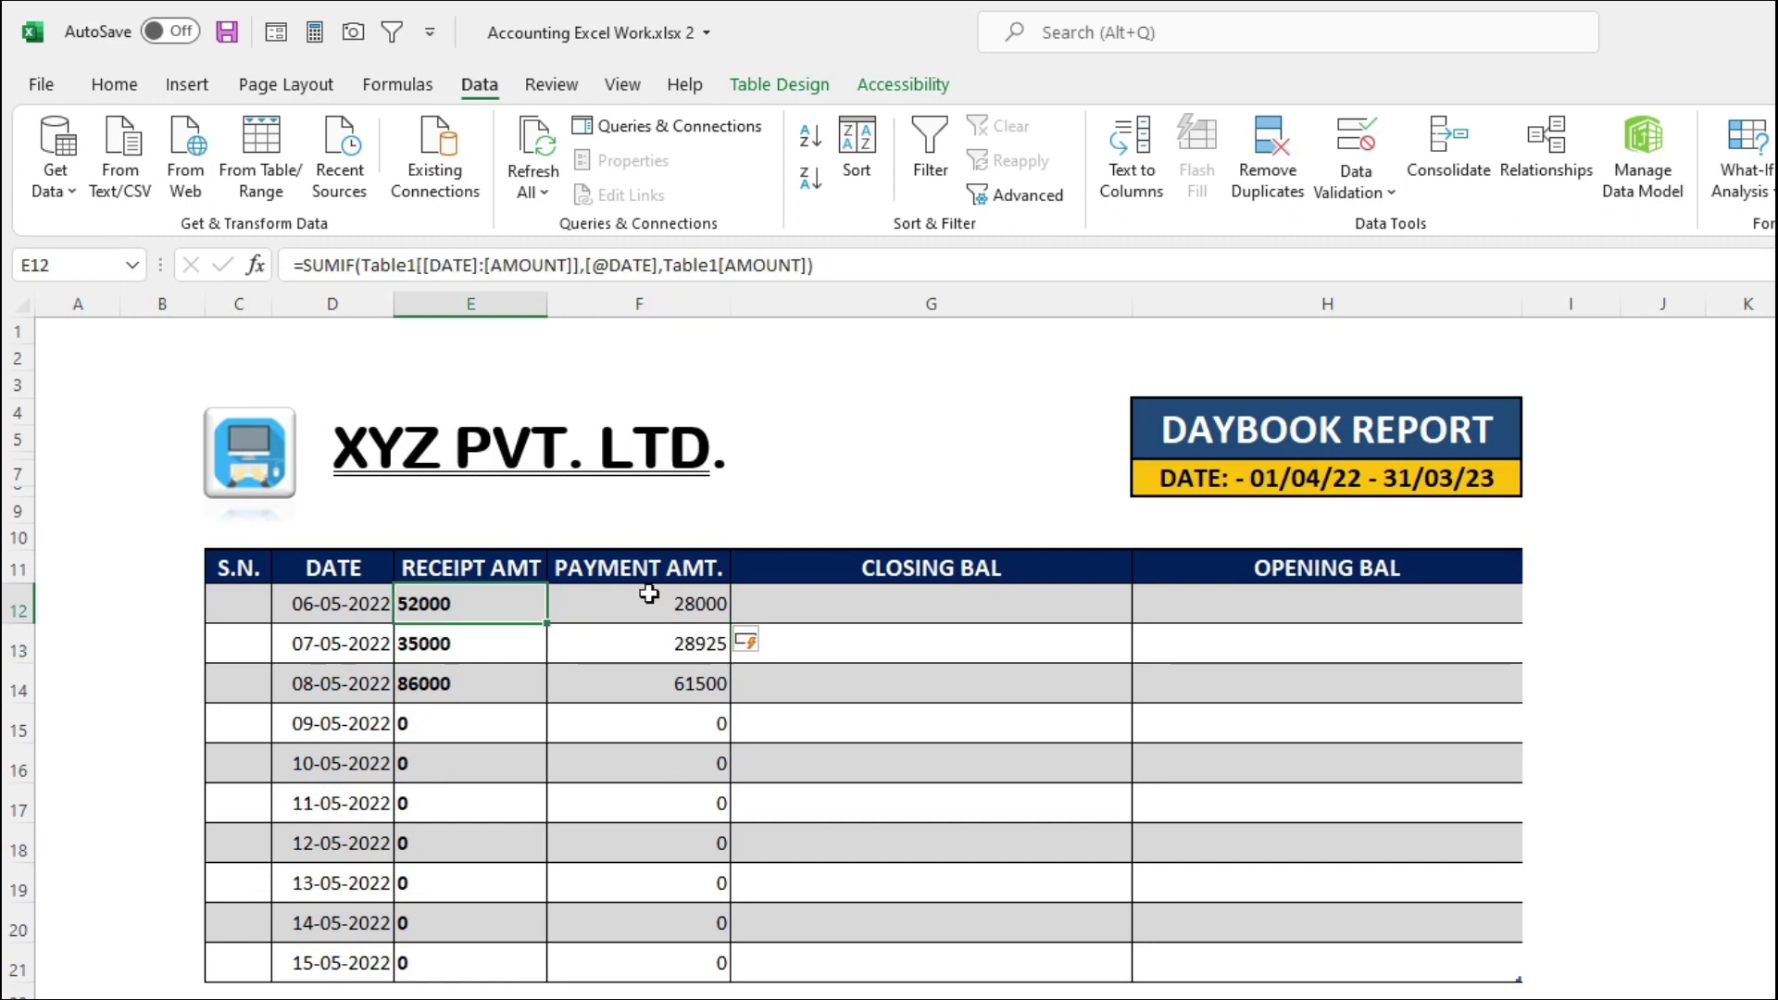
pyautogui.click(708, 606)
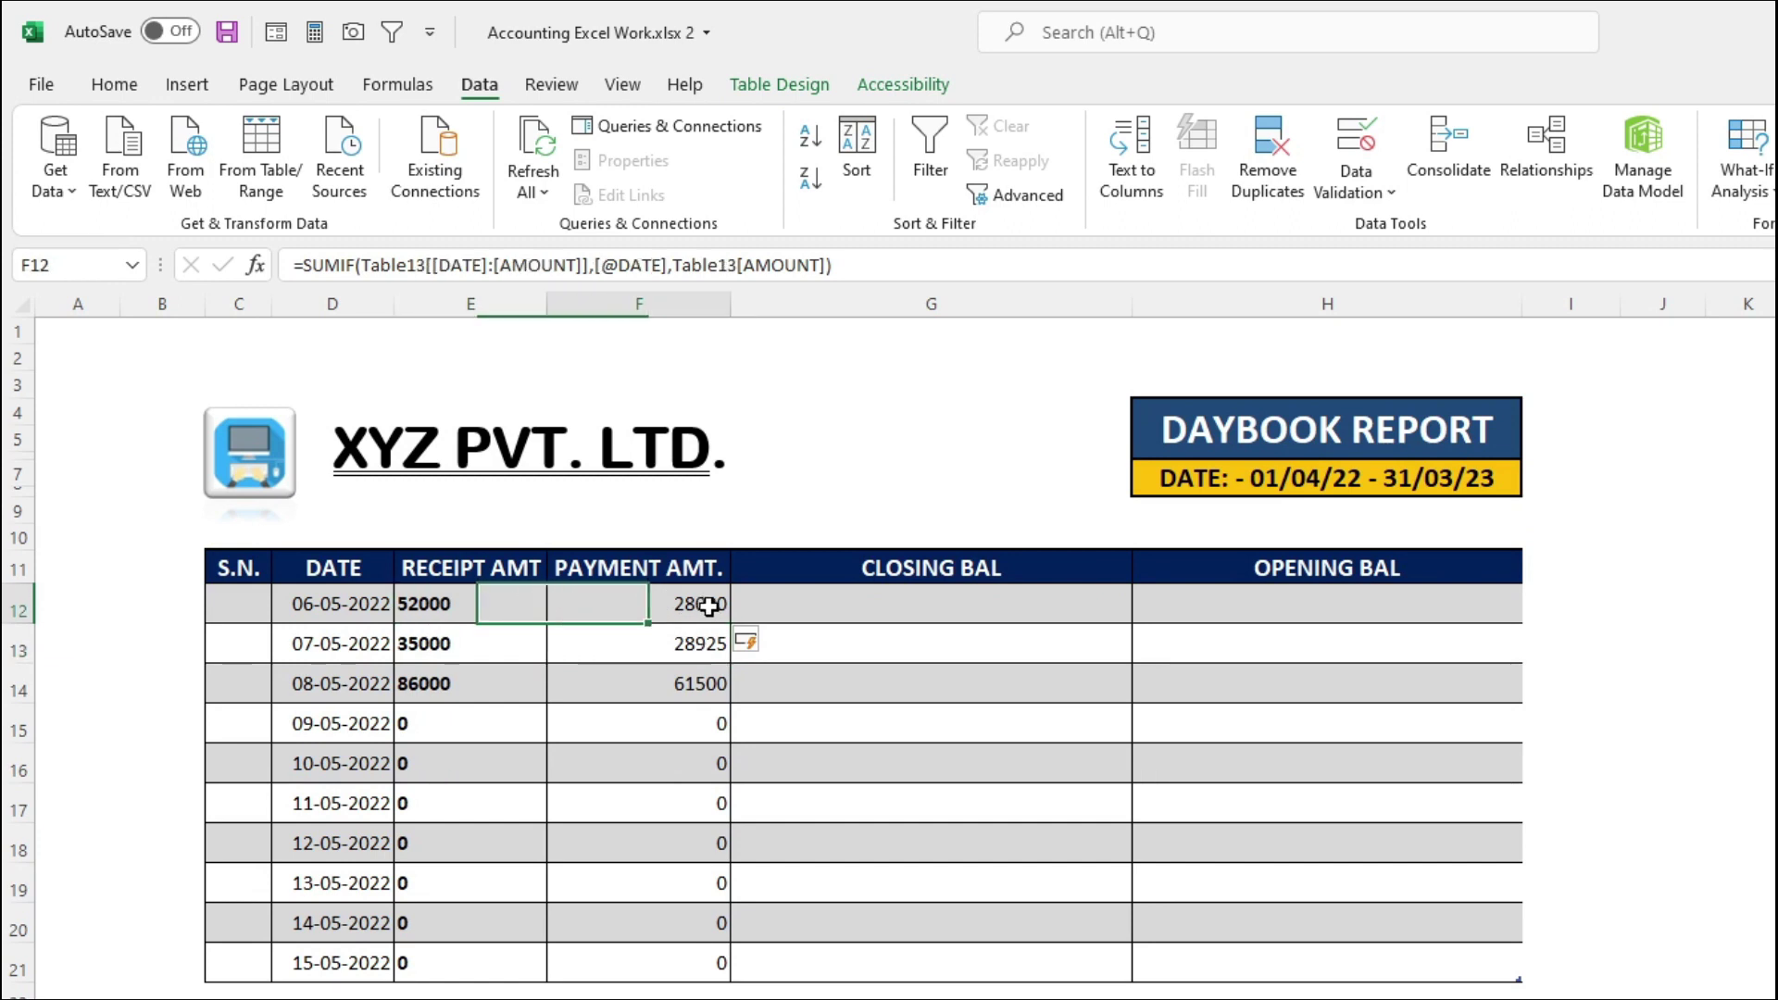
pyautogui.click(467, 652)
pyautogui.click(670, 633)
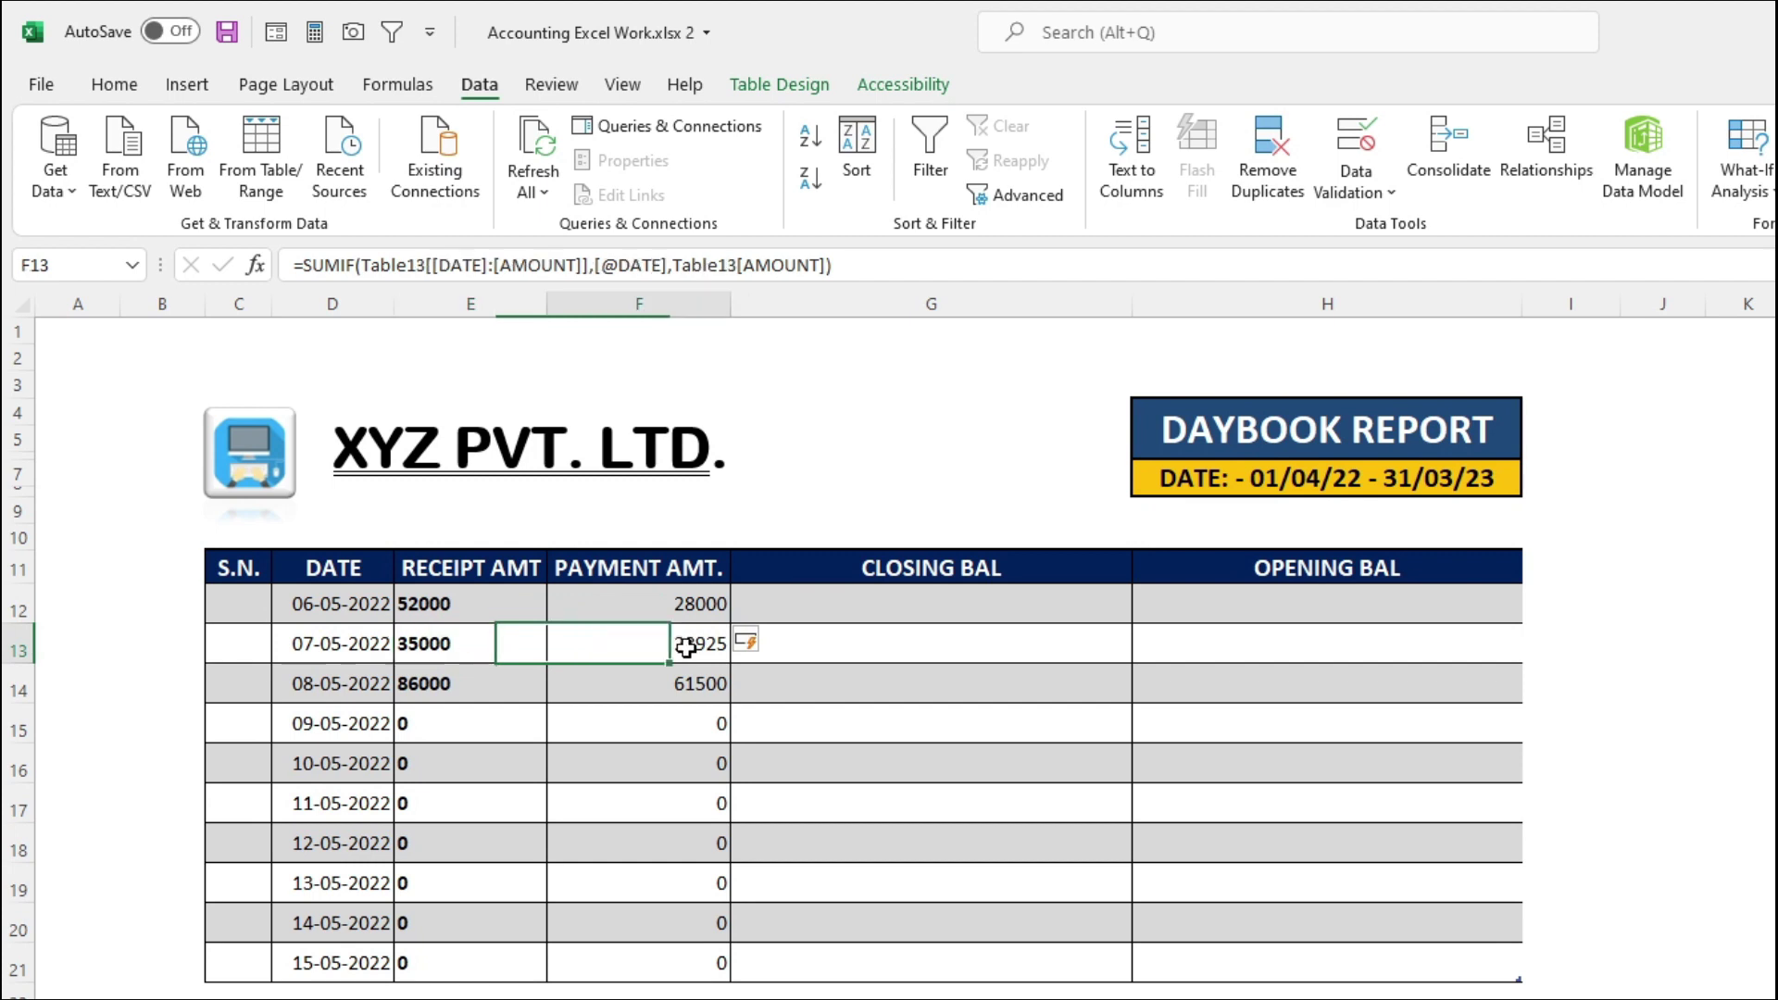
pyautogui.click(902, 608)
pyautogui.hotkey('ctrl', 'shift', 'Down')
pyautogui.click(891, 606)
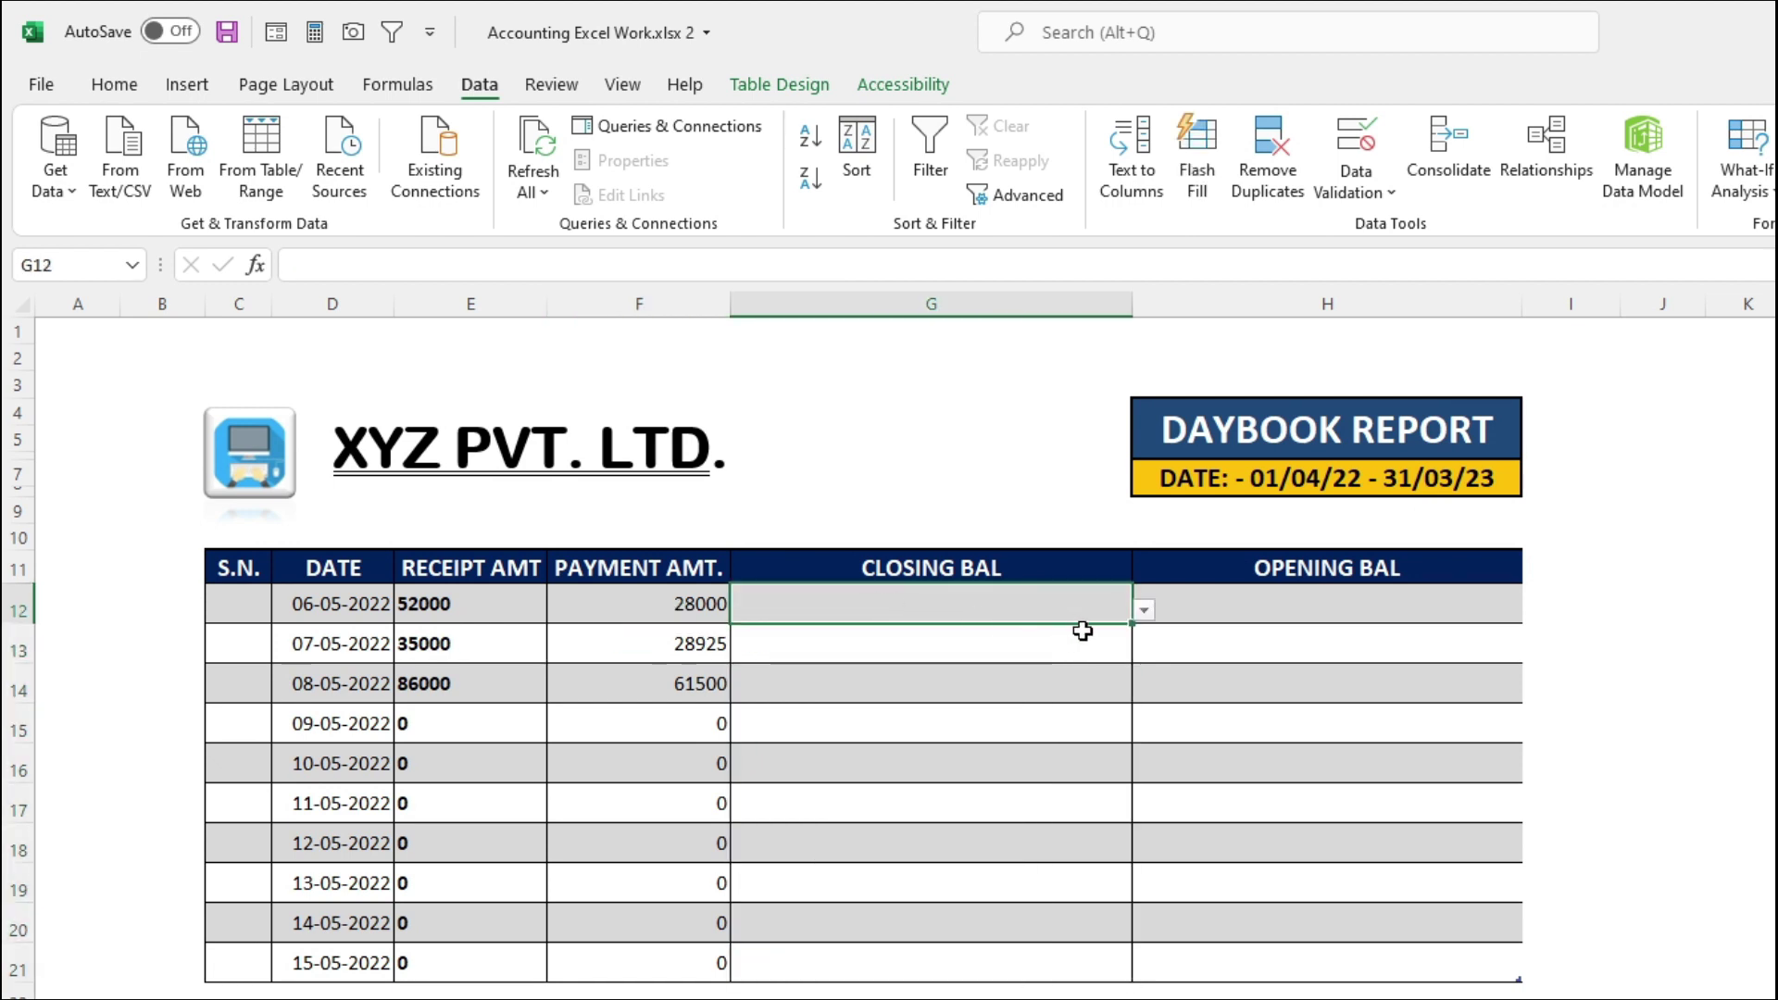
pyautogui.click(1145, 610)
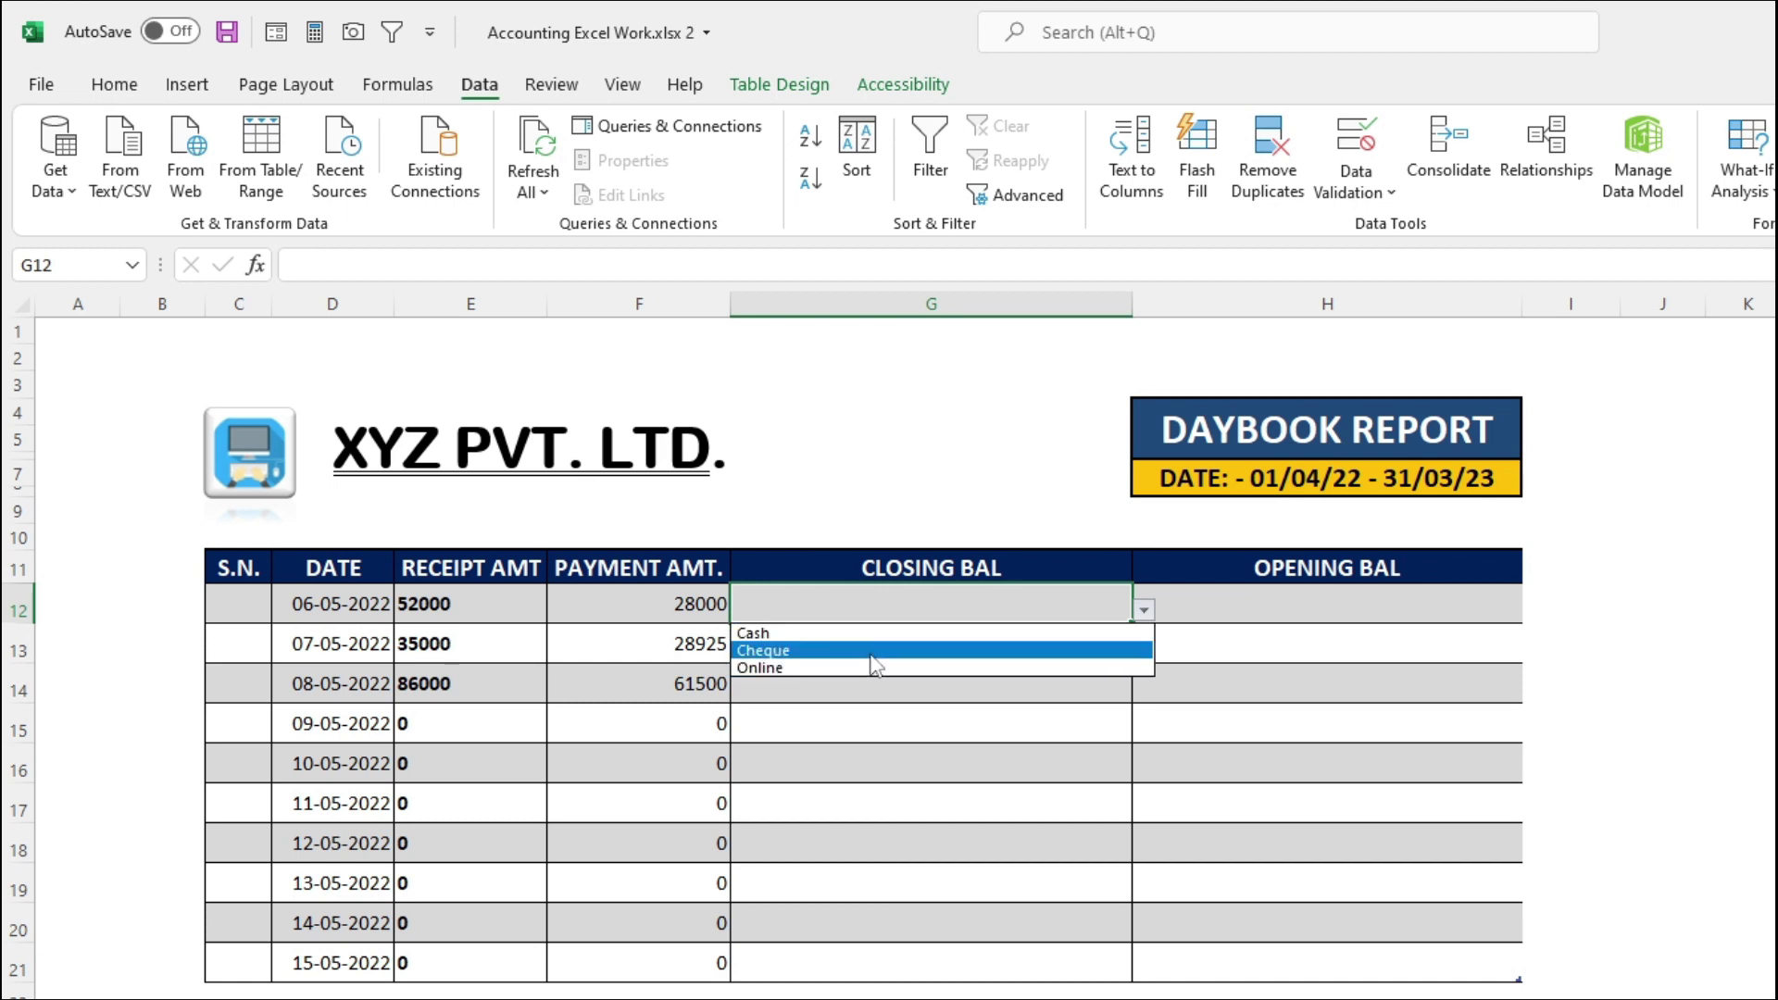
pyautogui.click(904, 731)
# Clear all data validation from CLOSING BAL cells G12:G21
pyautogui.moveTo(910, 621); pyautogui.dragTo(909, 960)
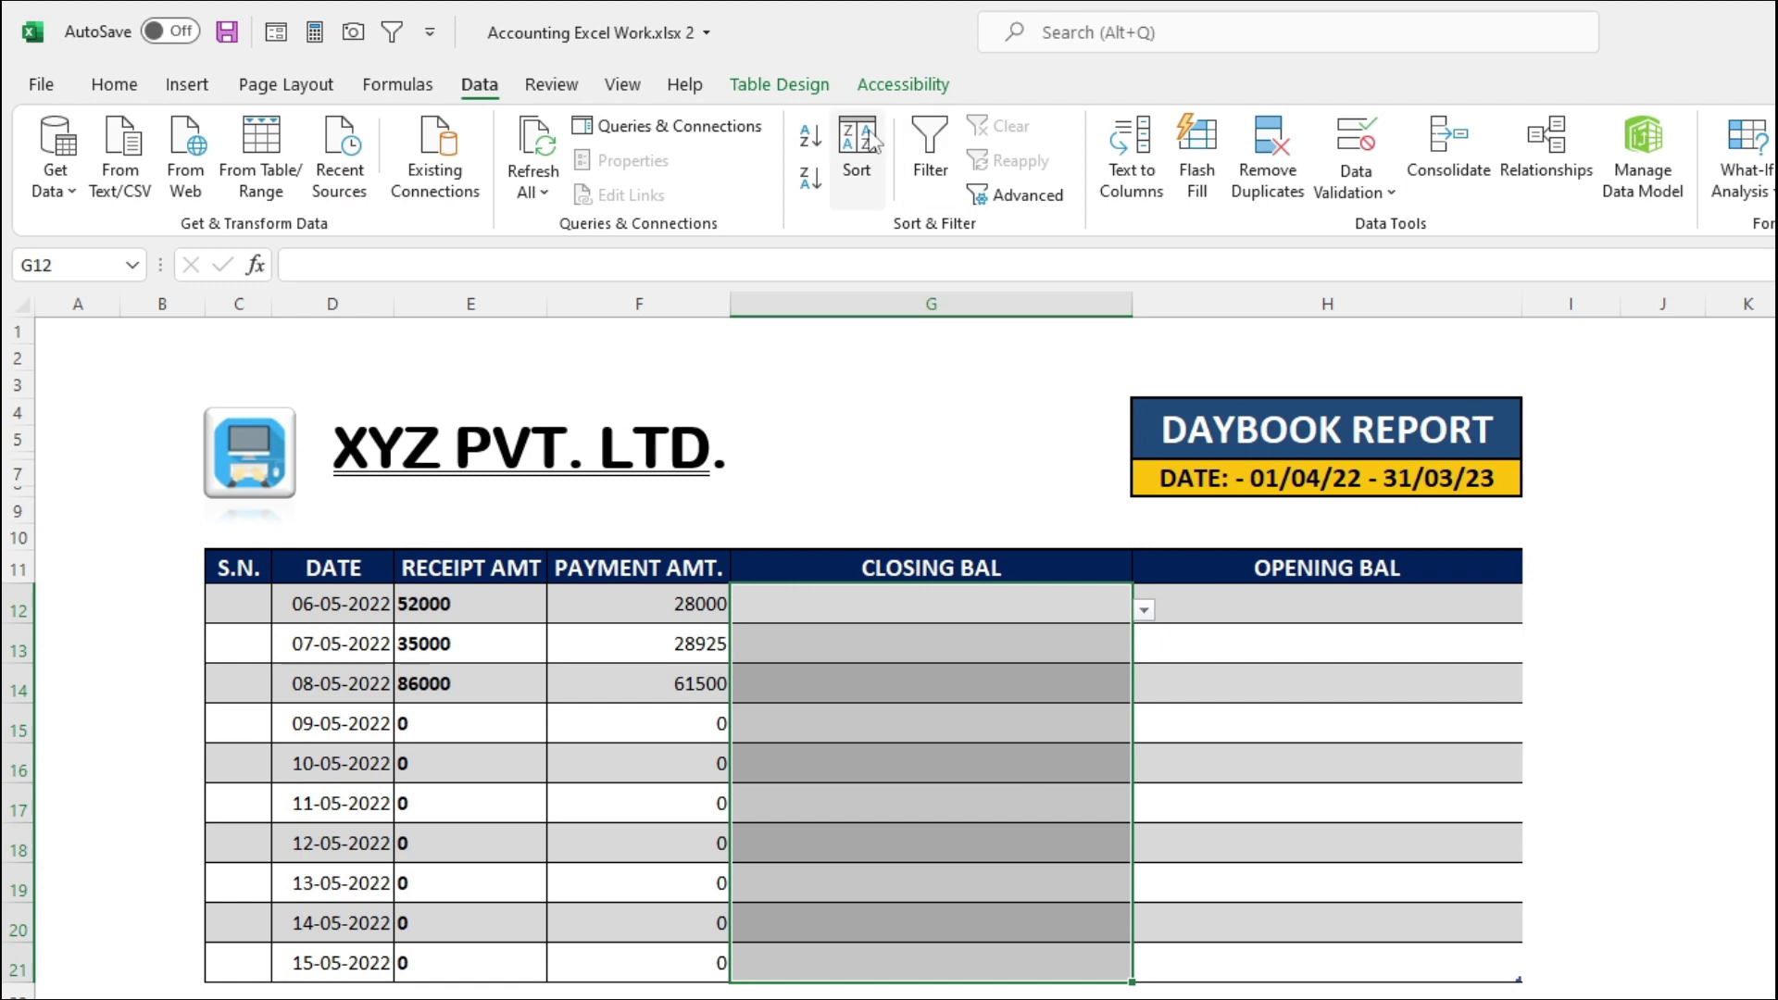
pyautogui.click(1355, 167)
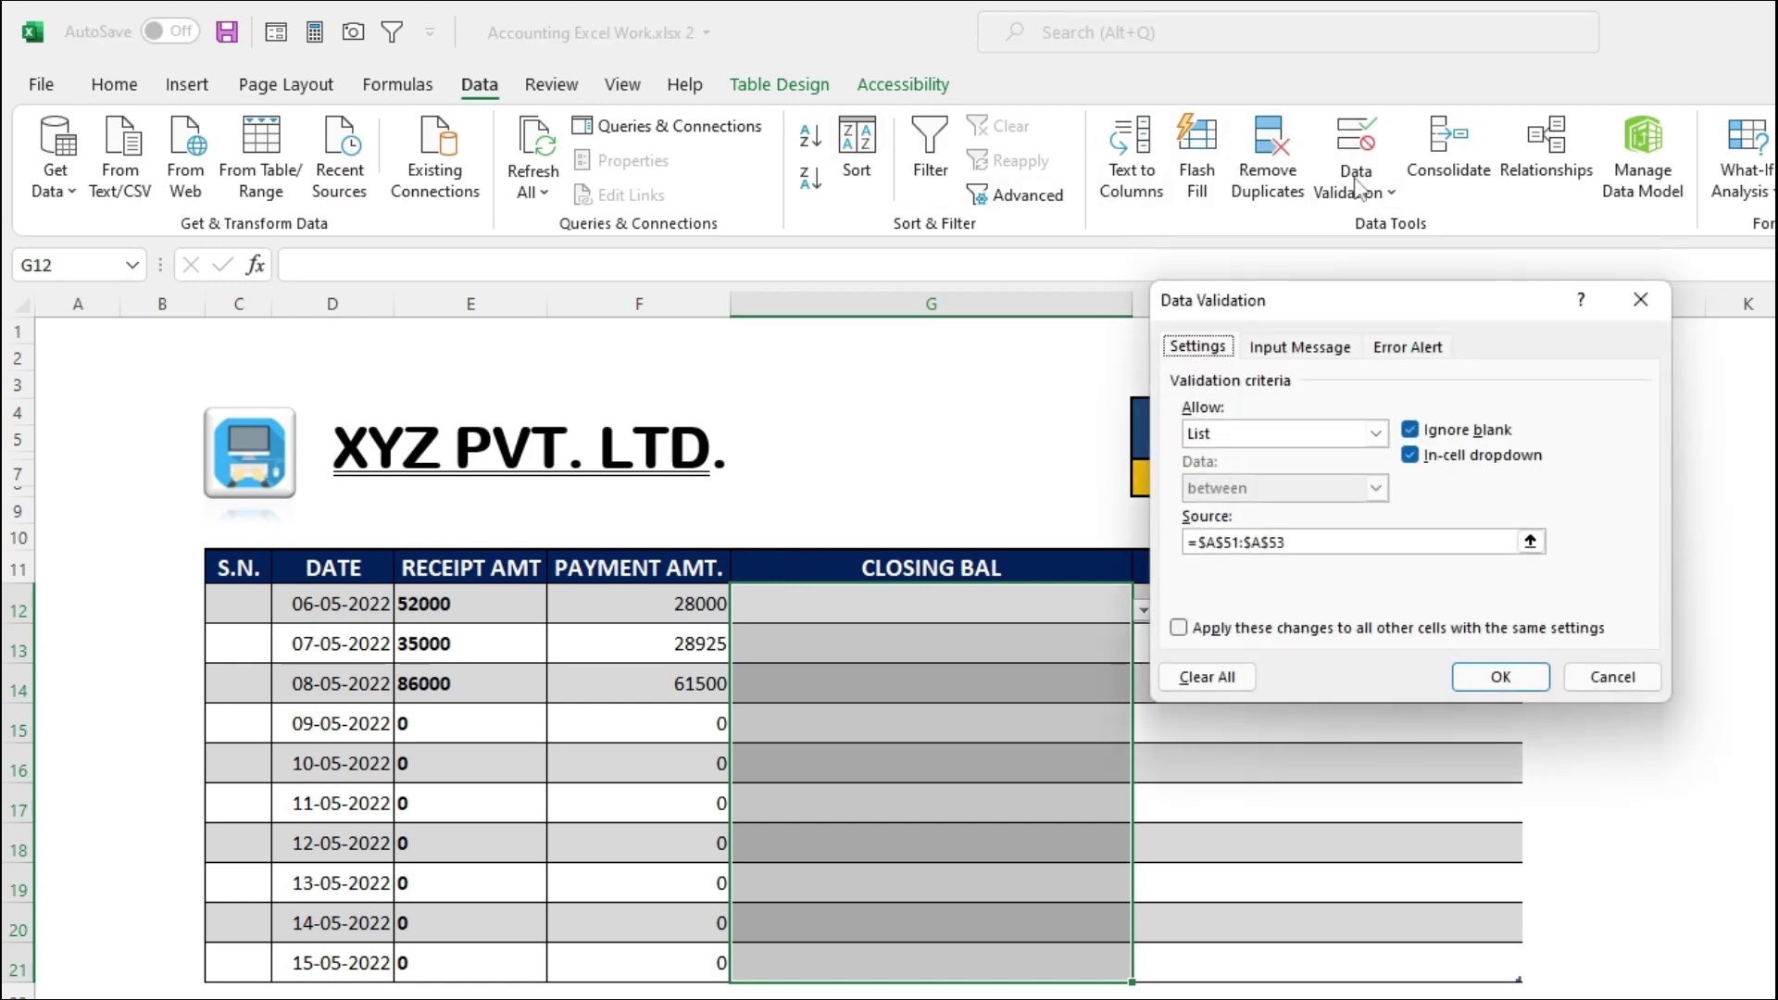
pyautogui.click(1207, 682)
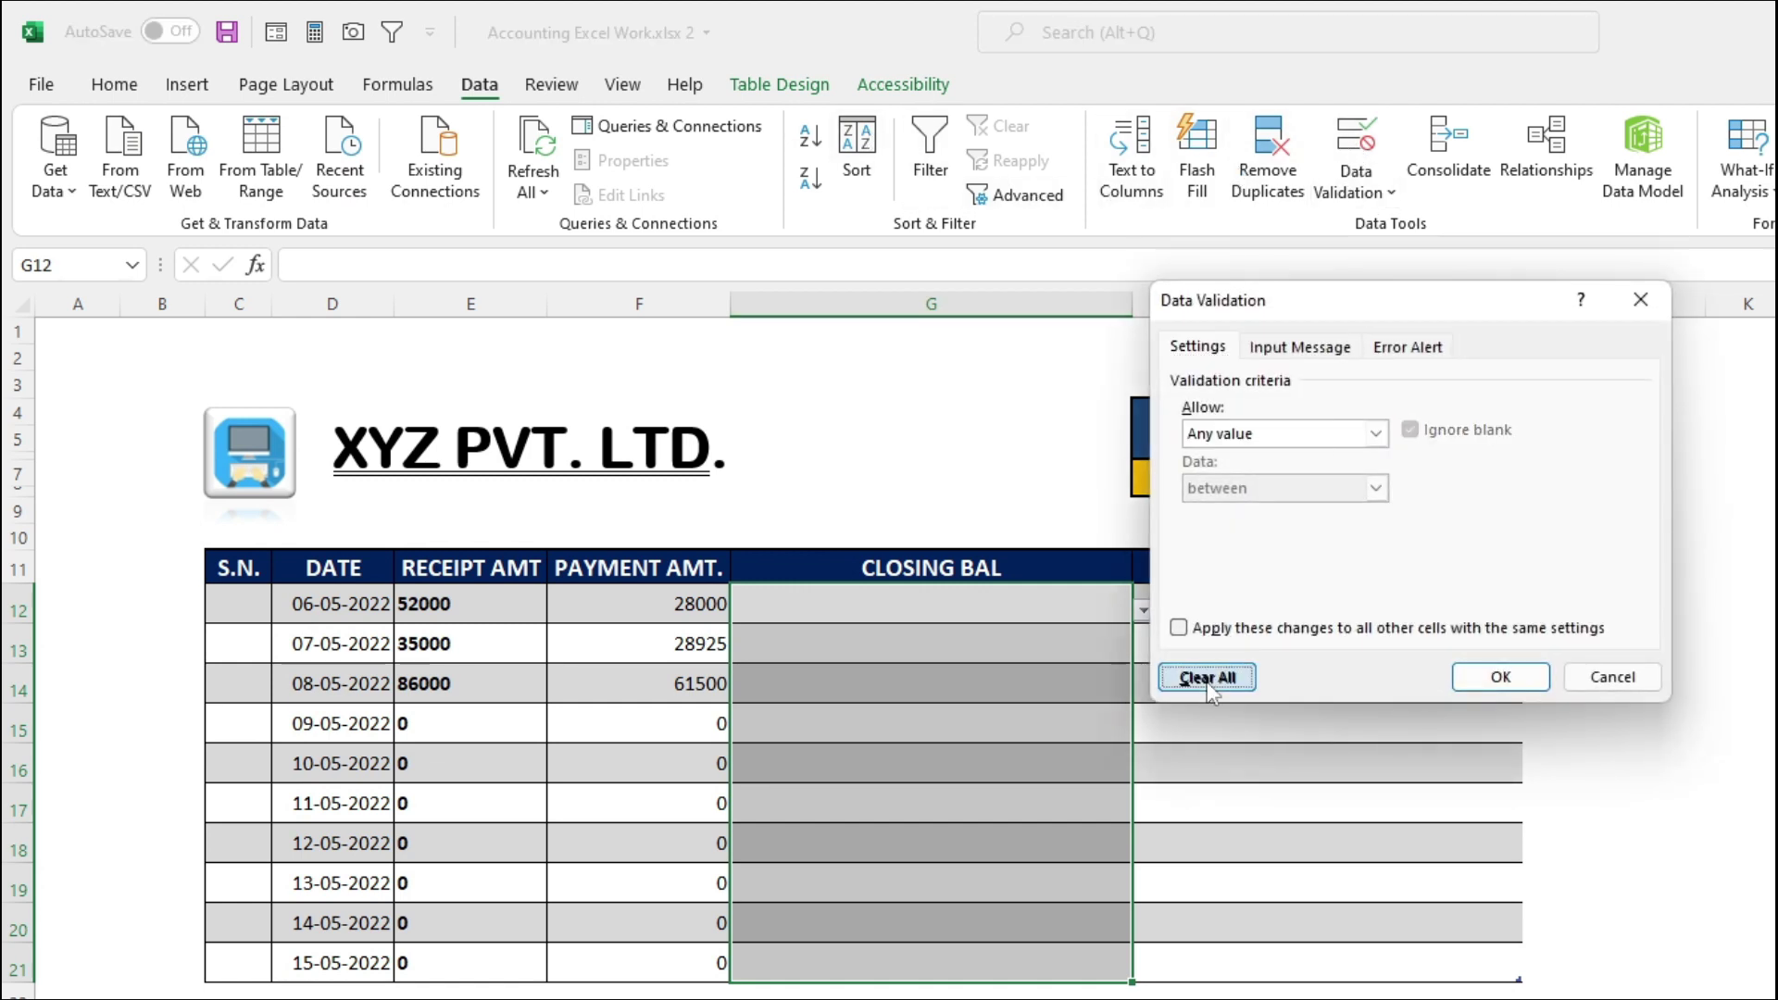
pyautogui.click(1519, 687)
pyautogui.click(878, 616)
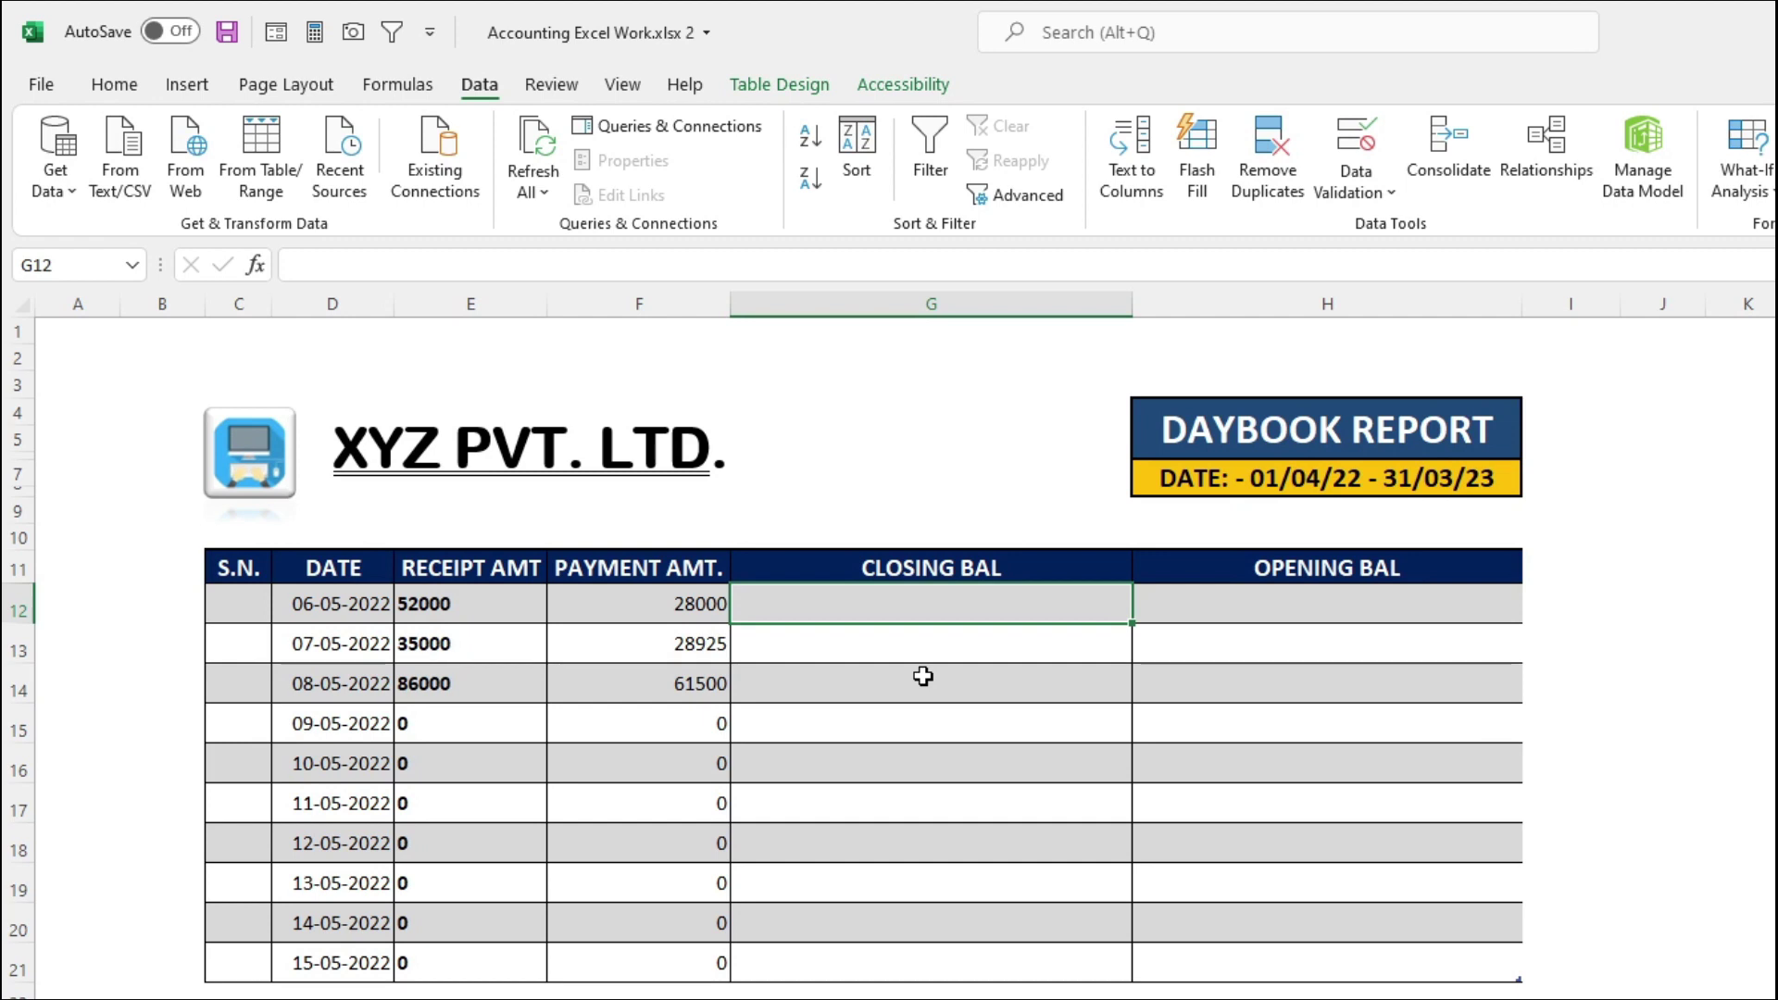
# In G12, enter =E12-F12 so CLOSING BAL shows 24000, 6075, 24500, then zeros
pyautogui.write('=')
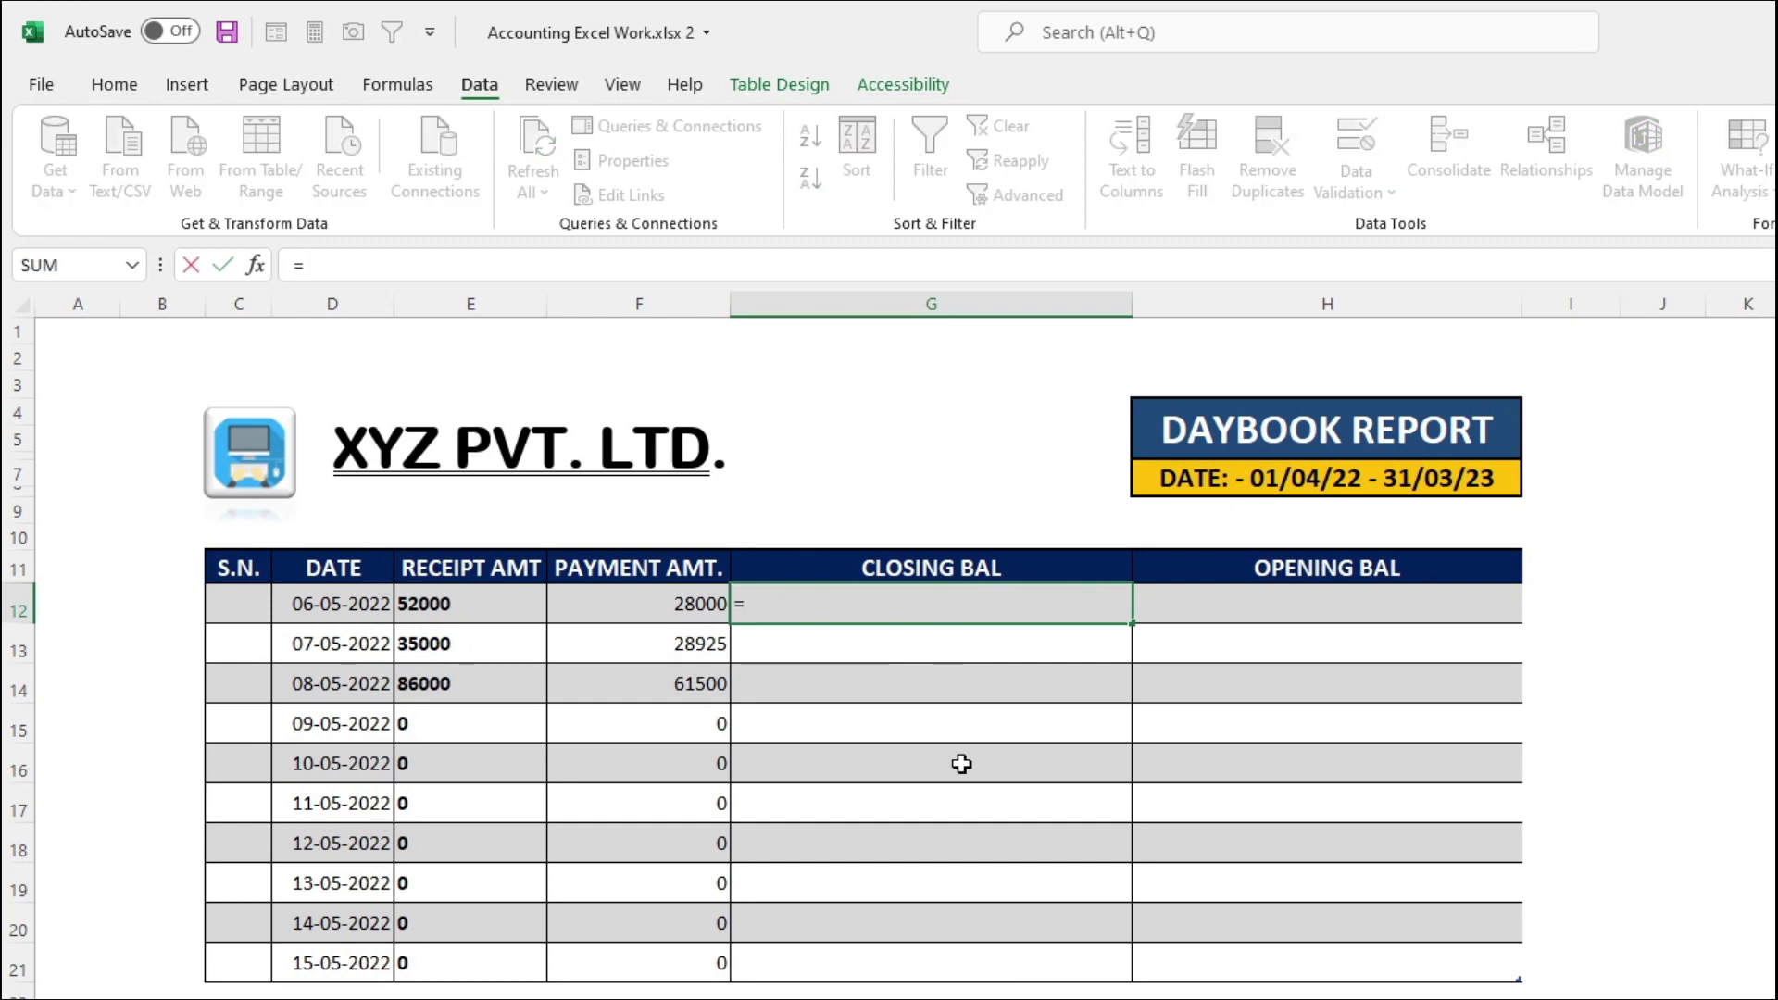
pyautogui.click(463, 606)
pyautogui.write('-')
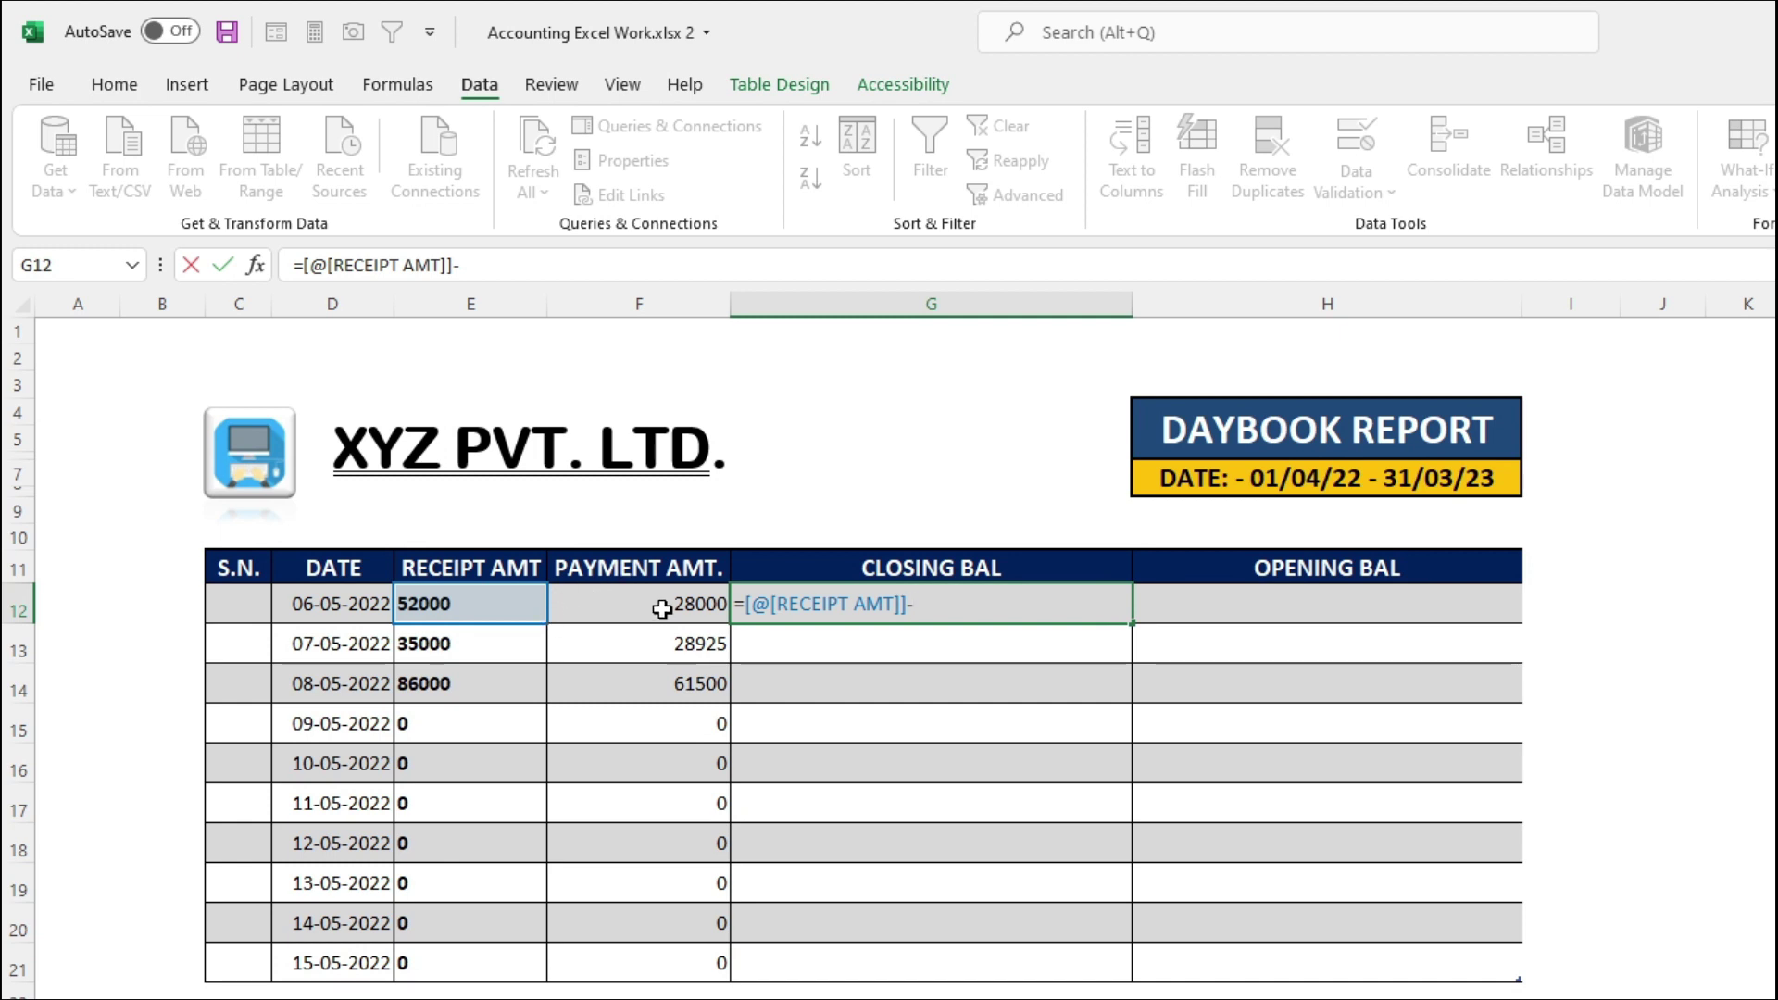
pyautogui.click(662, 605)
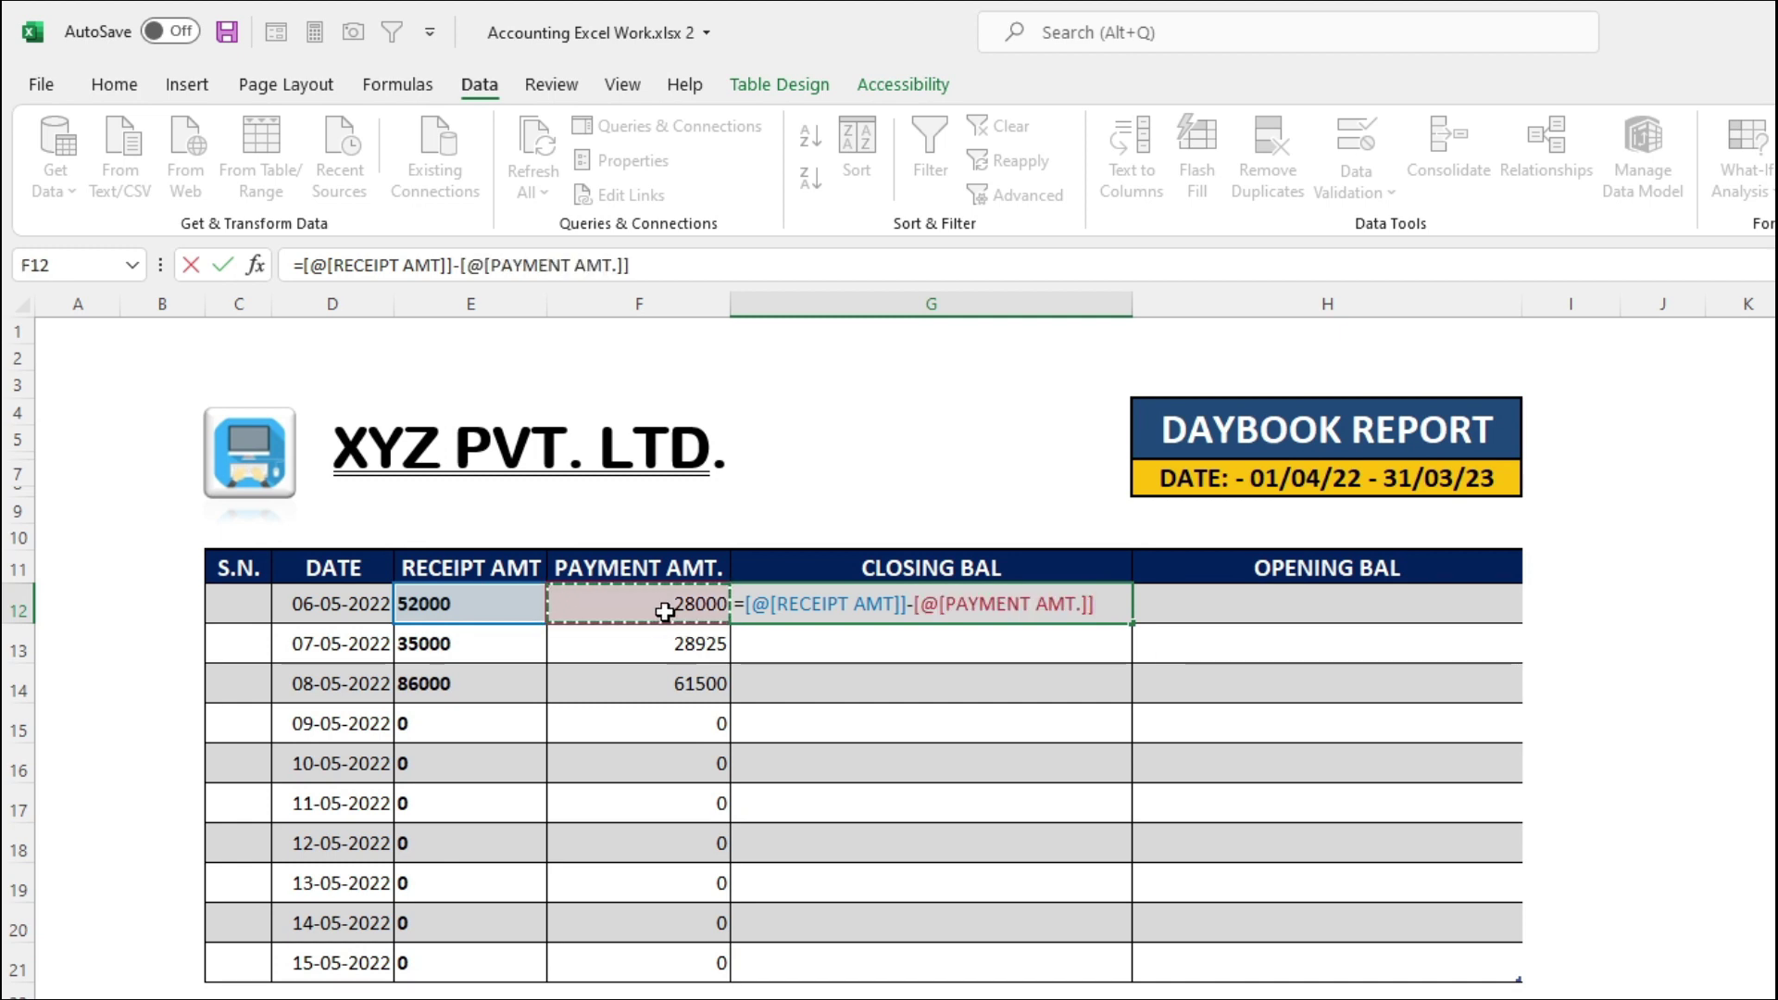
pyautogui.press('Return')
pyautogui.click(1097, 600)
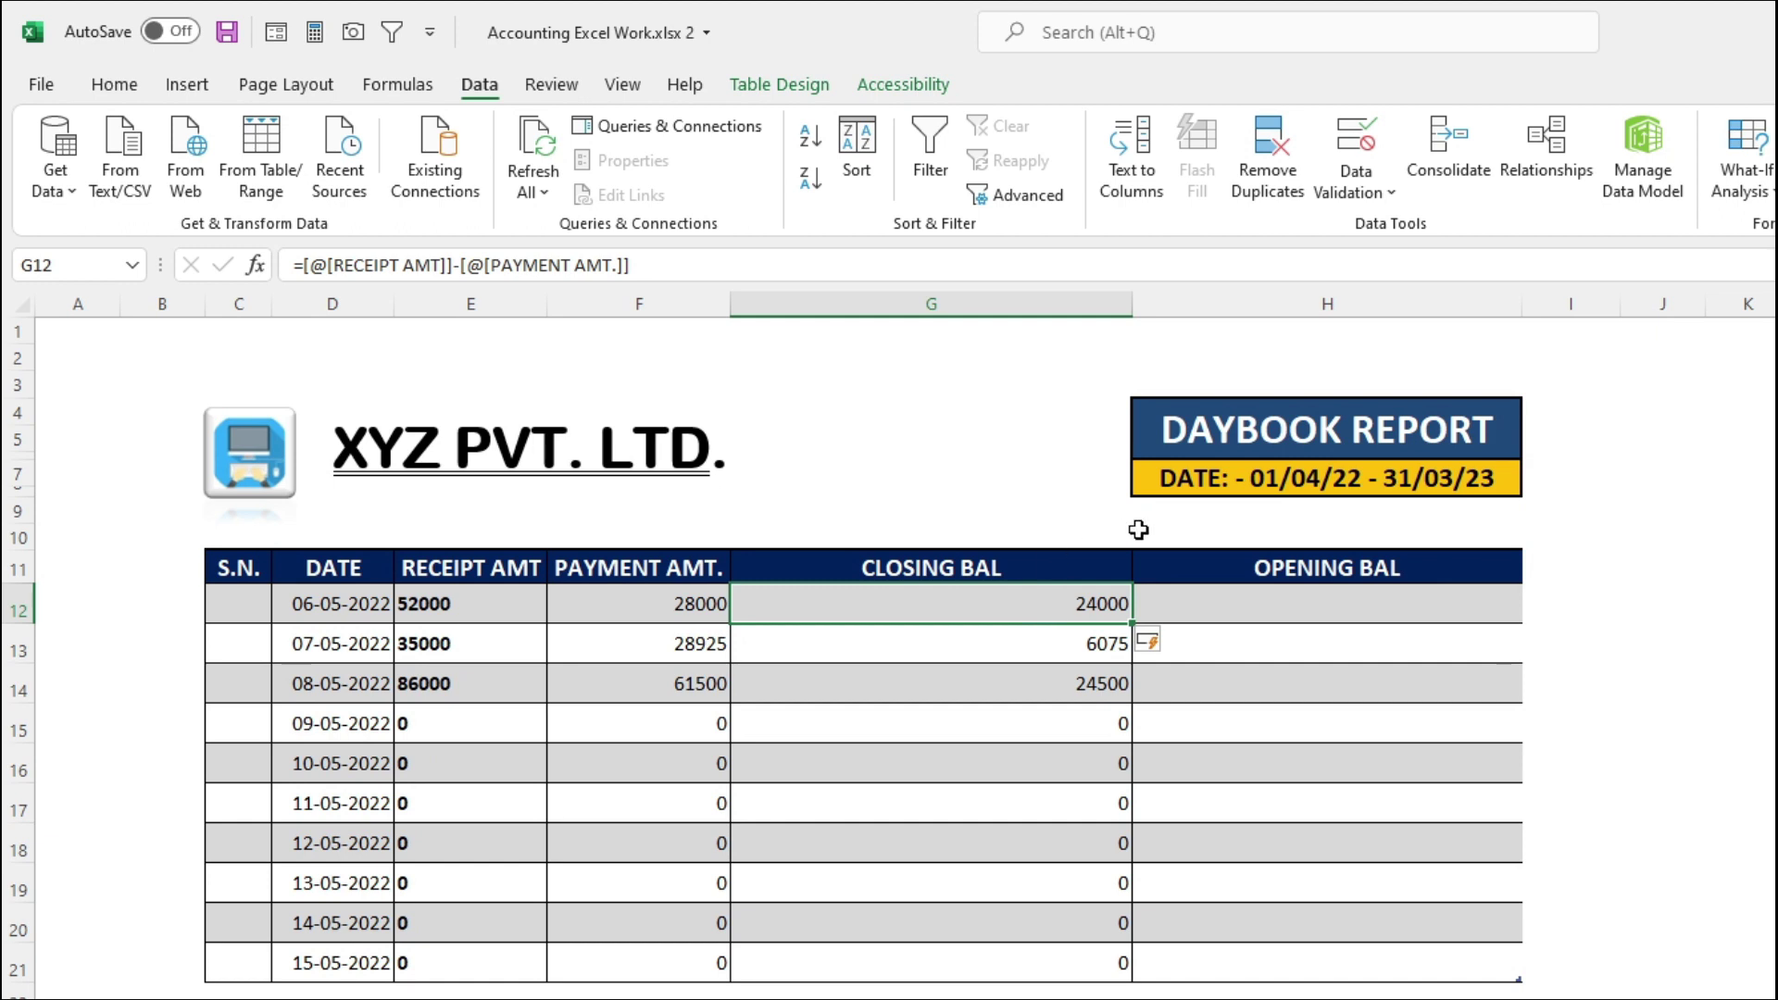
pyautogui.click(1271, 611)
pyautogui.click(1095, 611)
pyautogui.click(1219, 611)
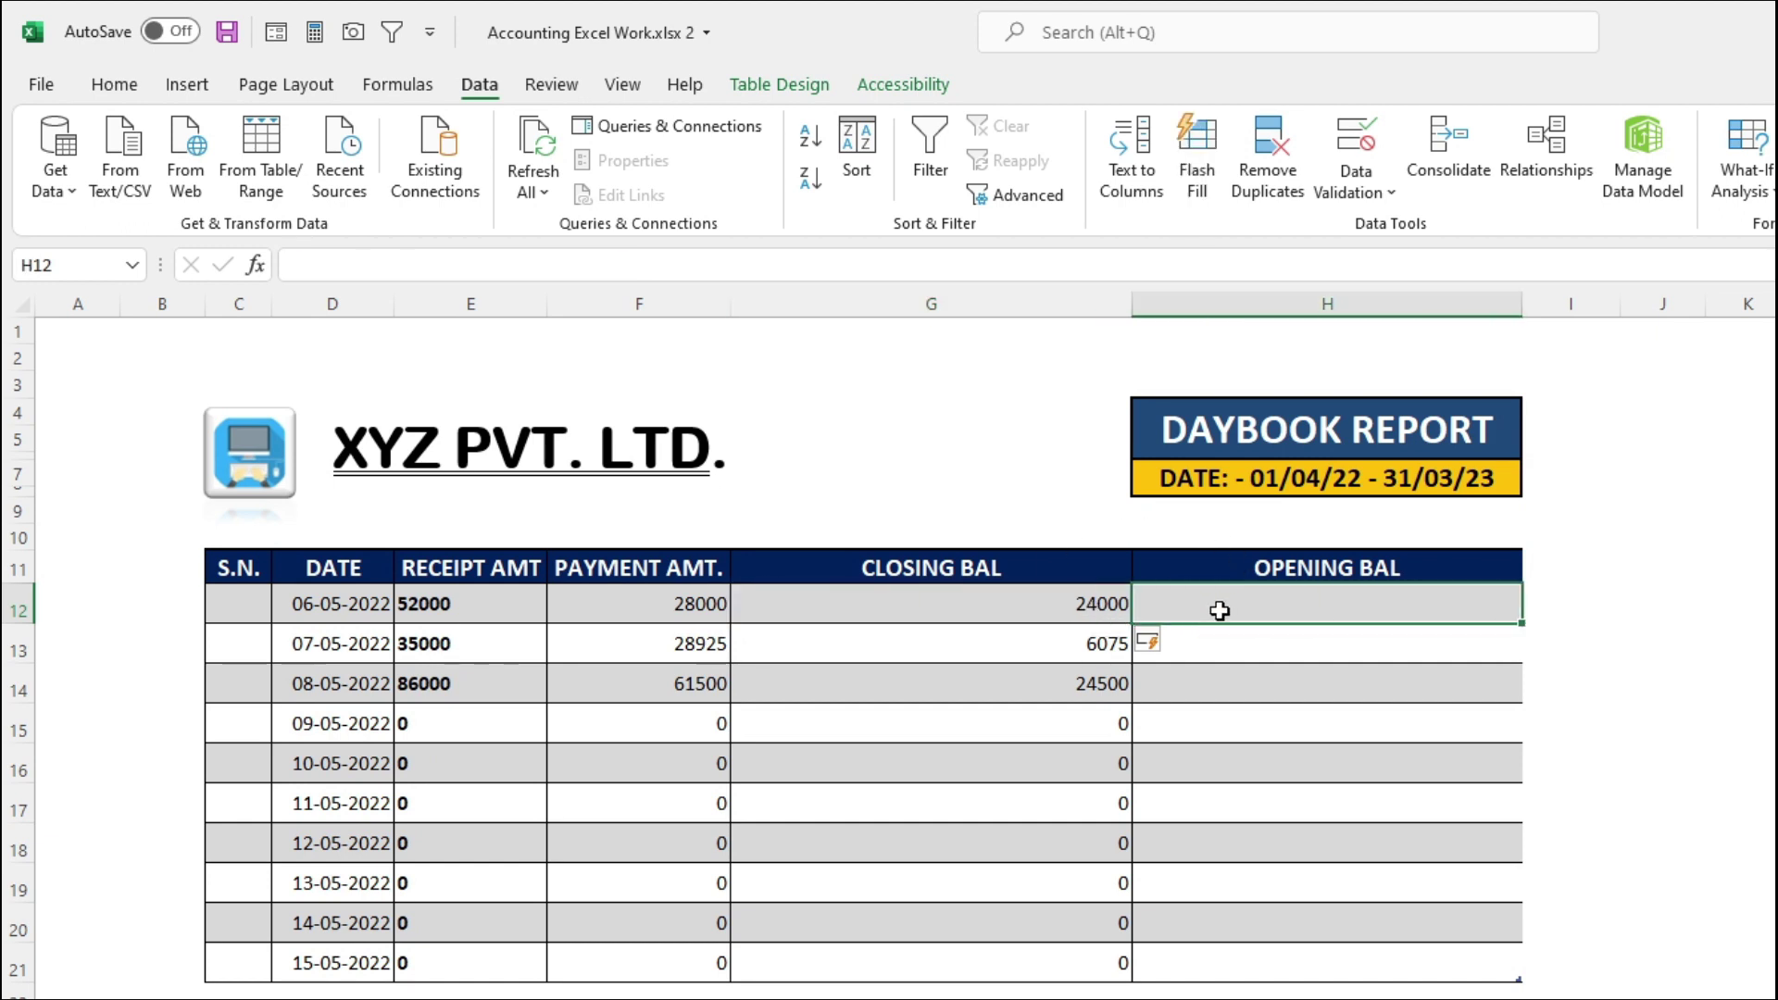
# In H12, enter =G12 so OPENING BAL copies the row's closing balance
pyautogui.write('=[@[CLOSING BAL')
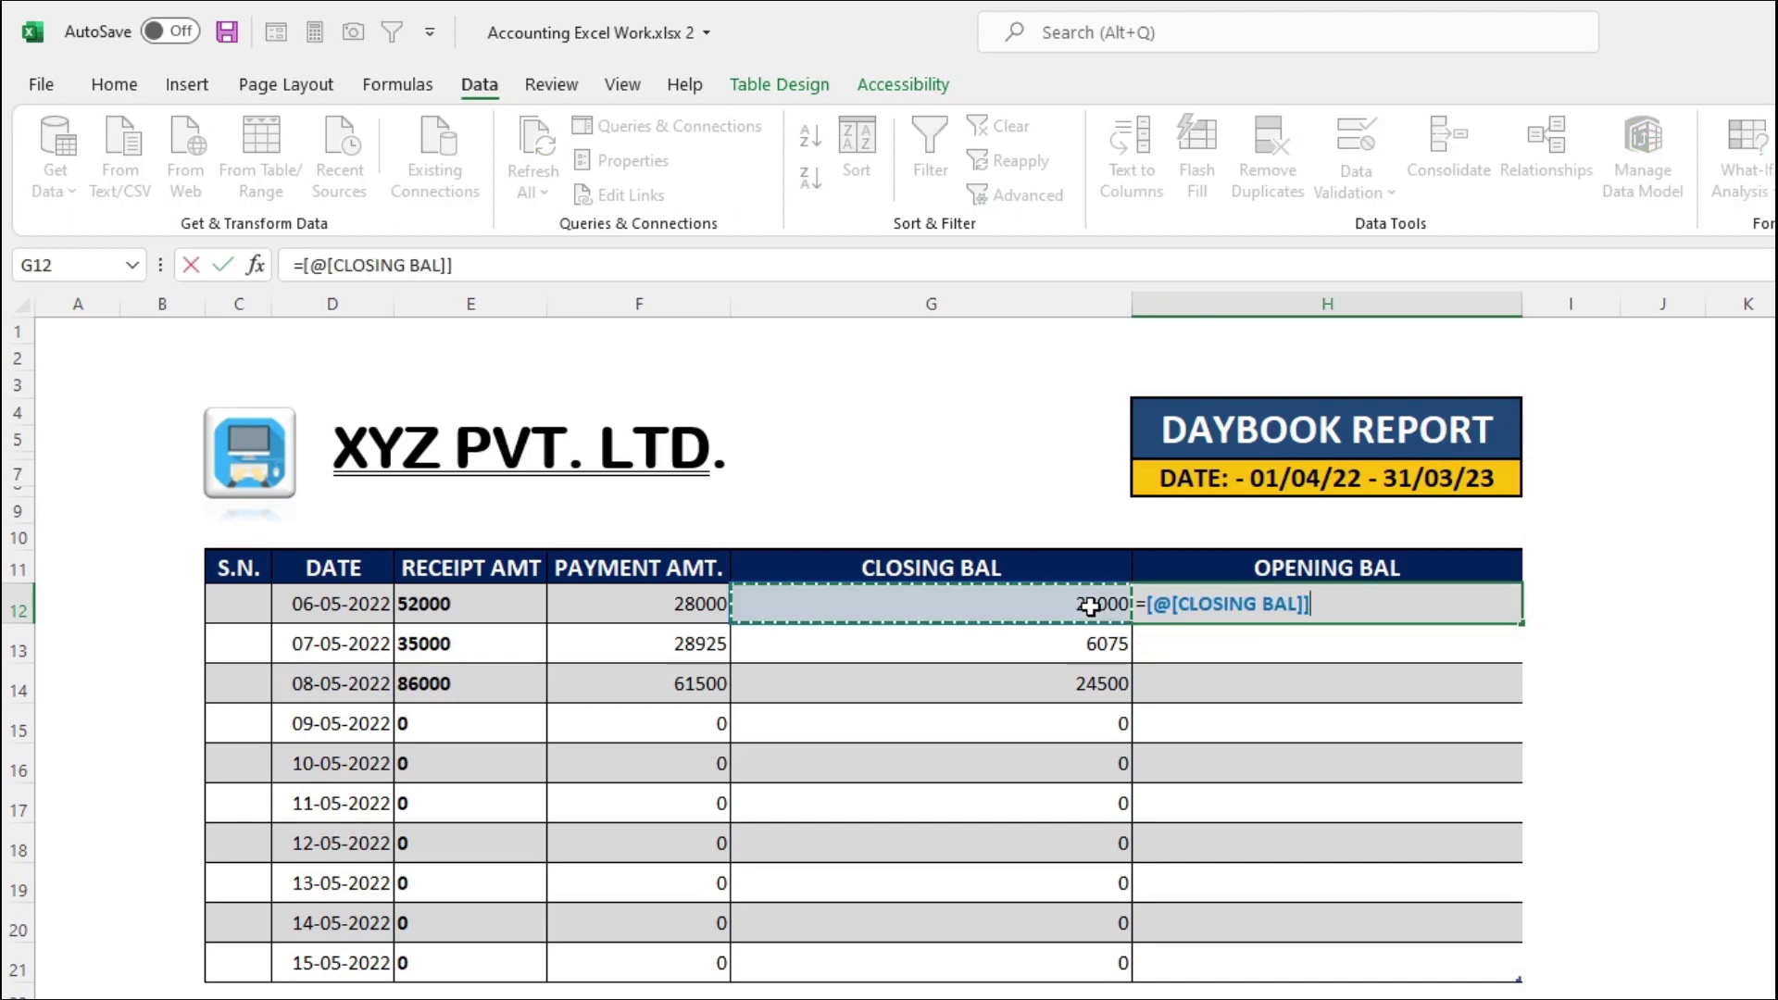
pyautogui.click(1094, 607)
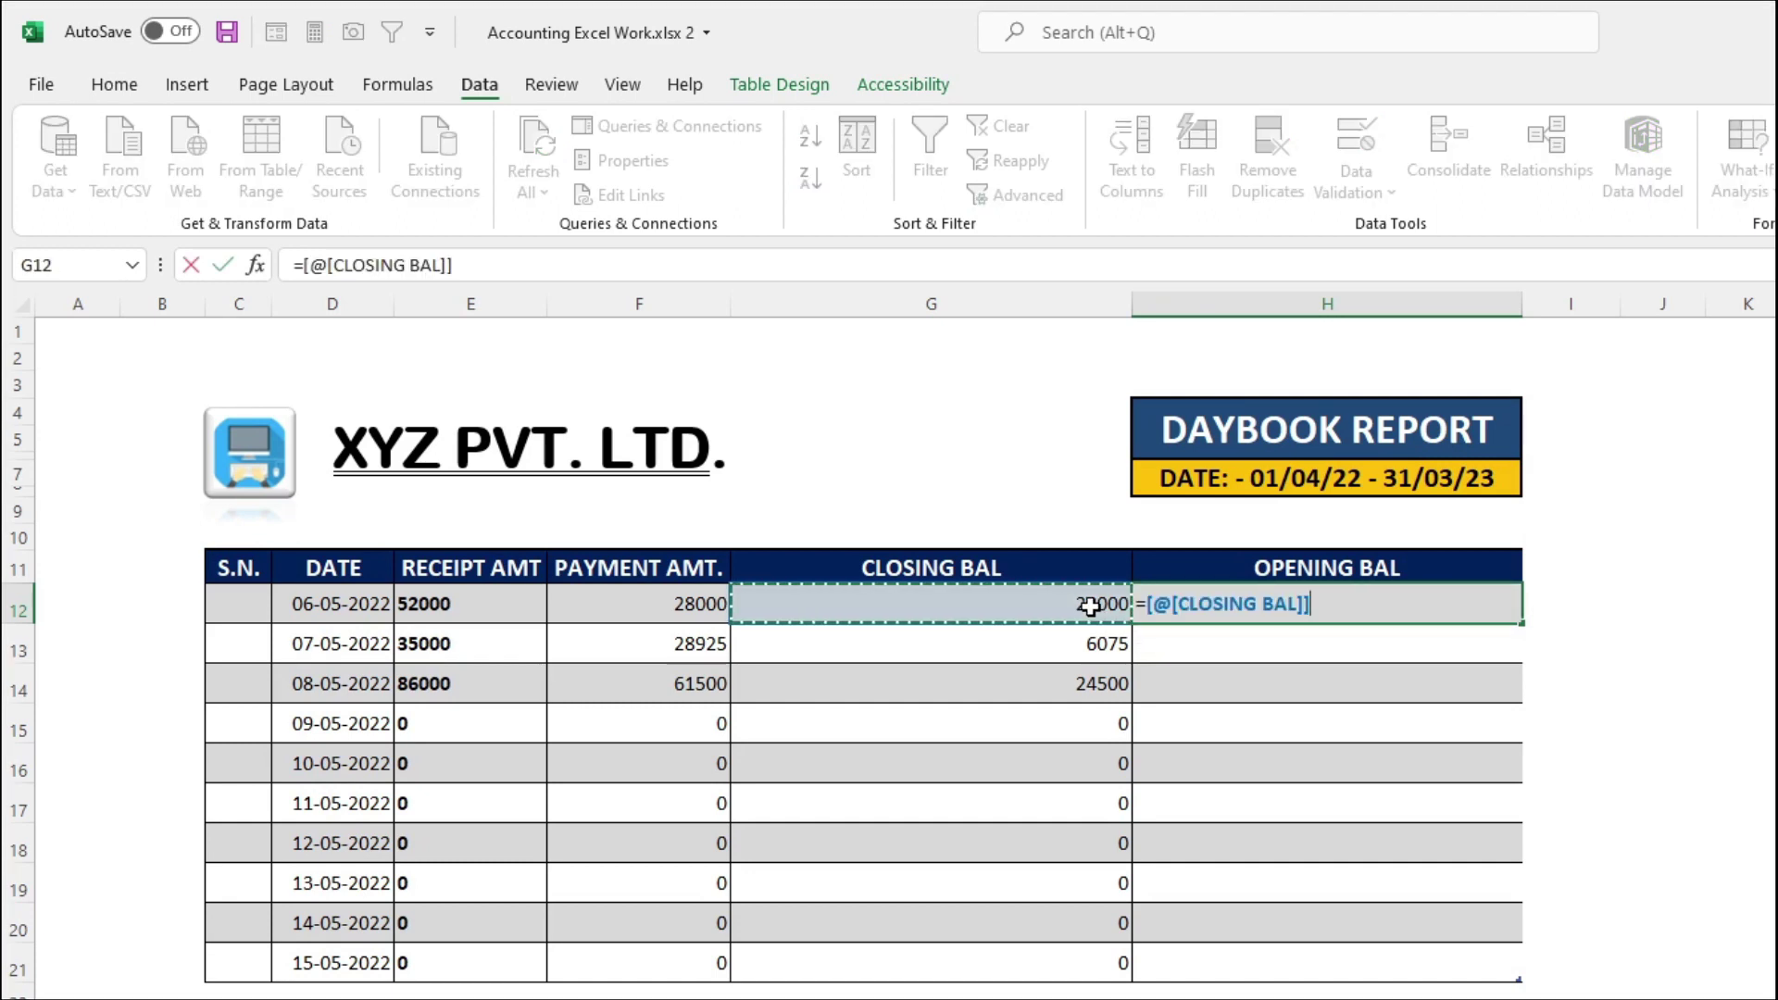
pyautogui.press('Return')
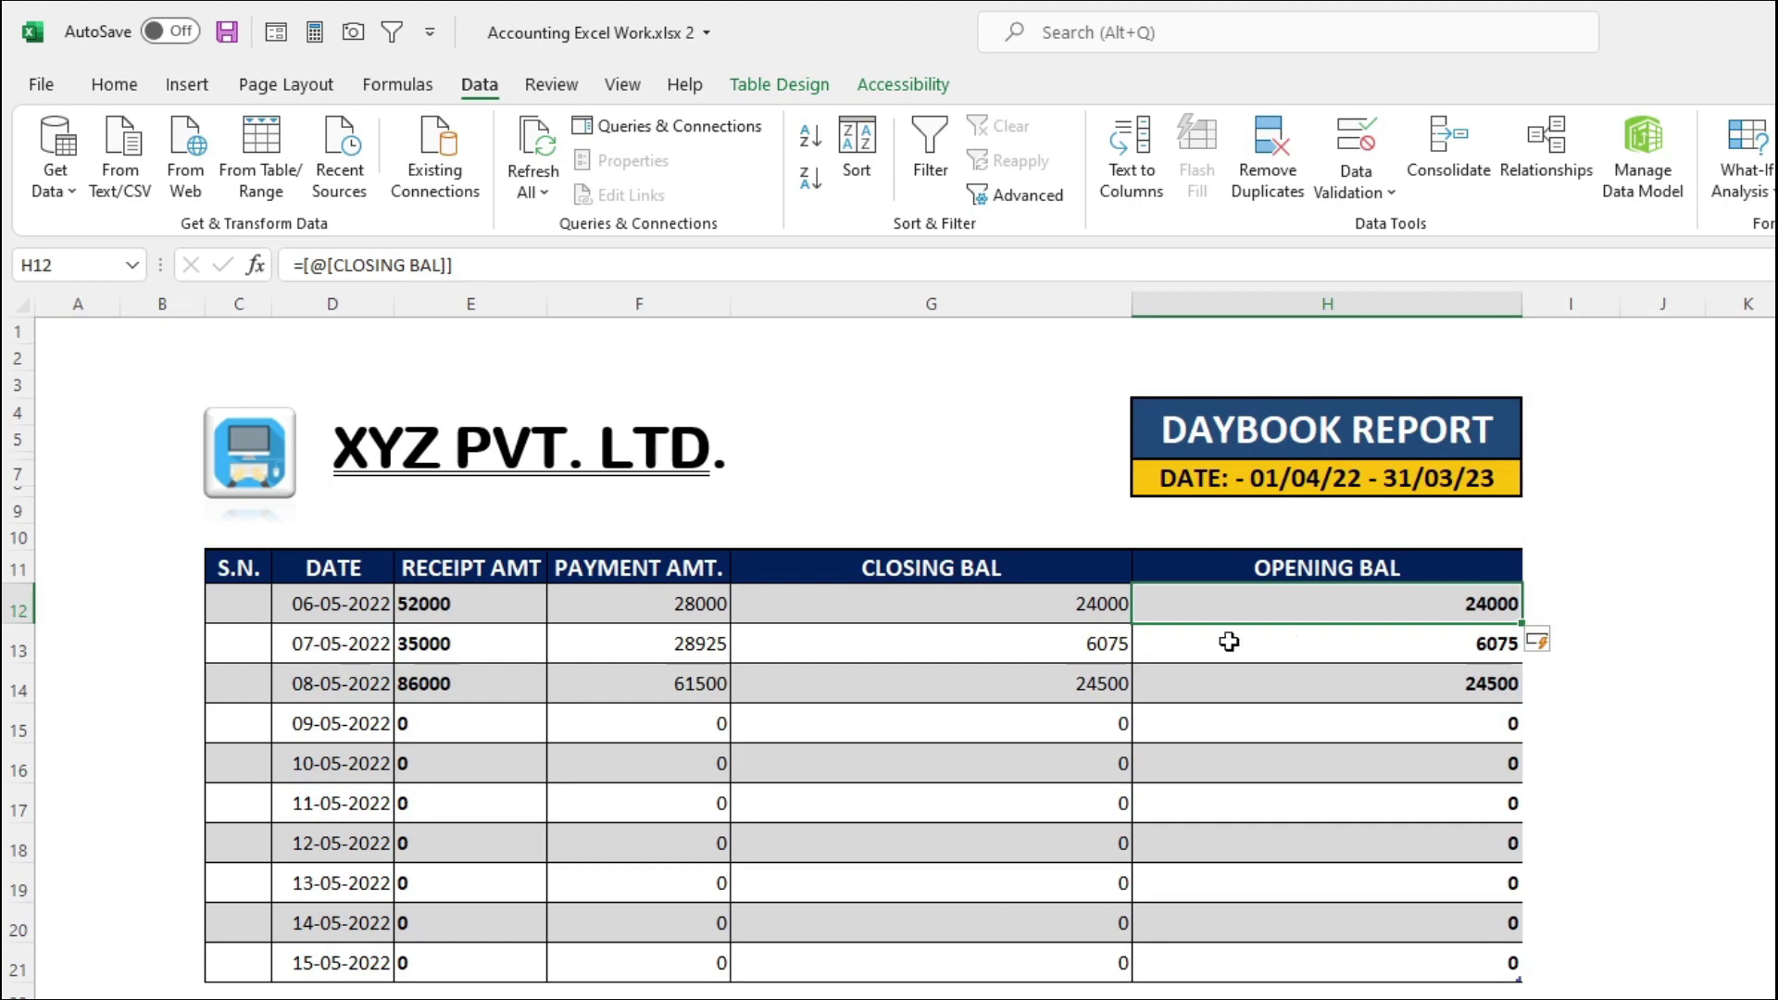
pyautogui.click(1085, 642)
# Compare the receipt, payment, closing and opening balance formulas in rows 12–13
pyautogui.click(441, 644)
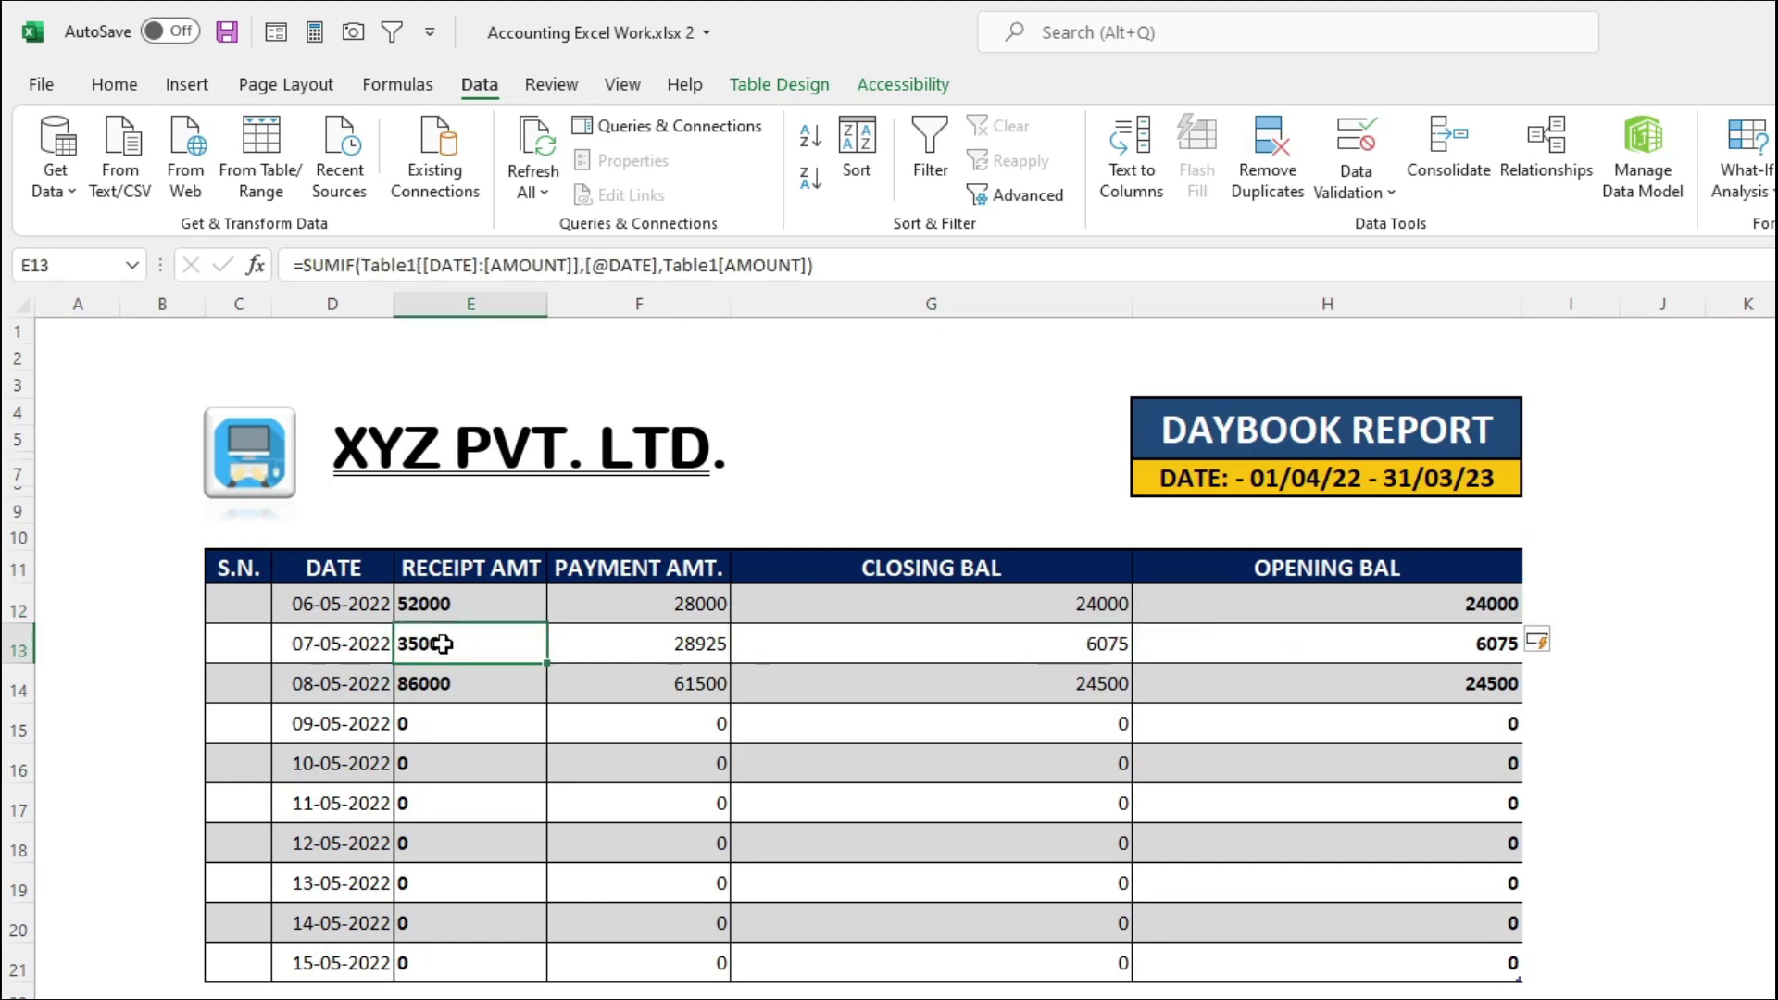
pyautogui.click(656, 639)
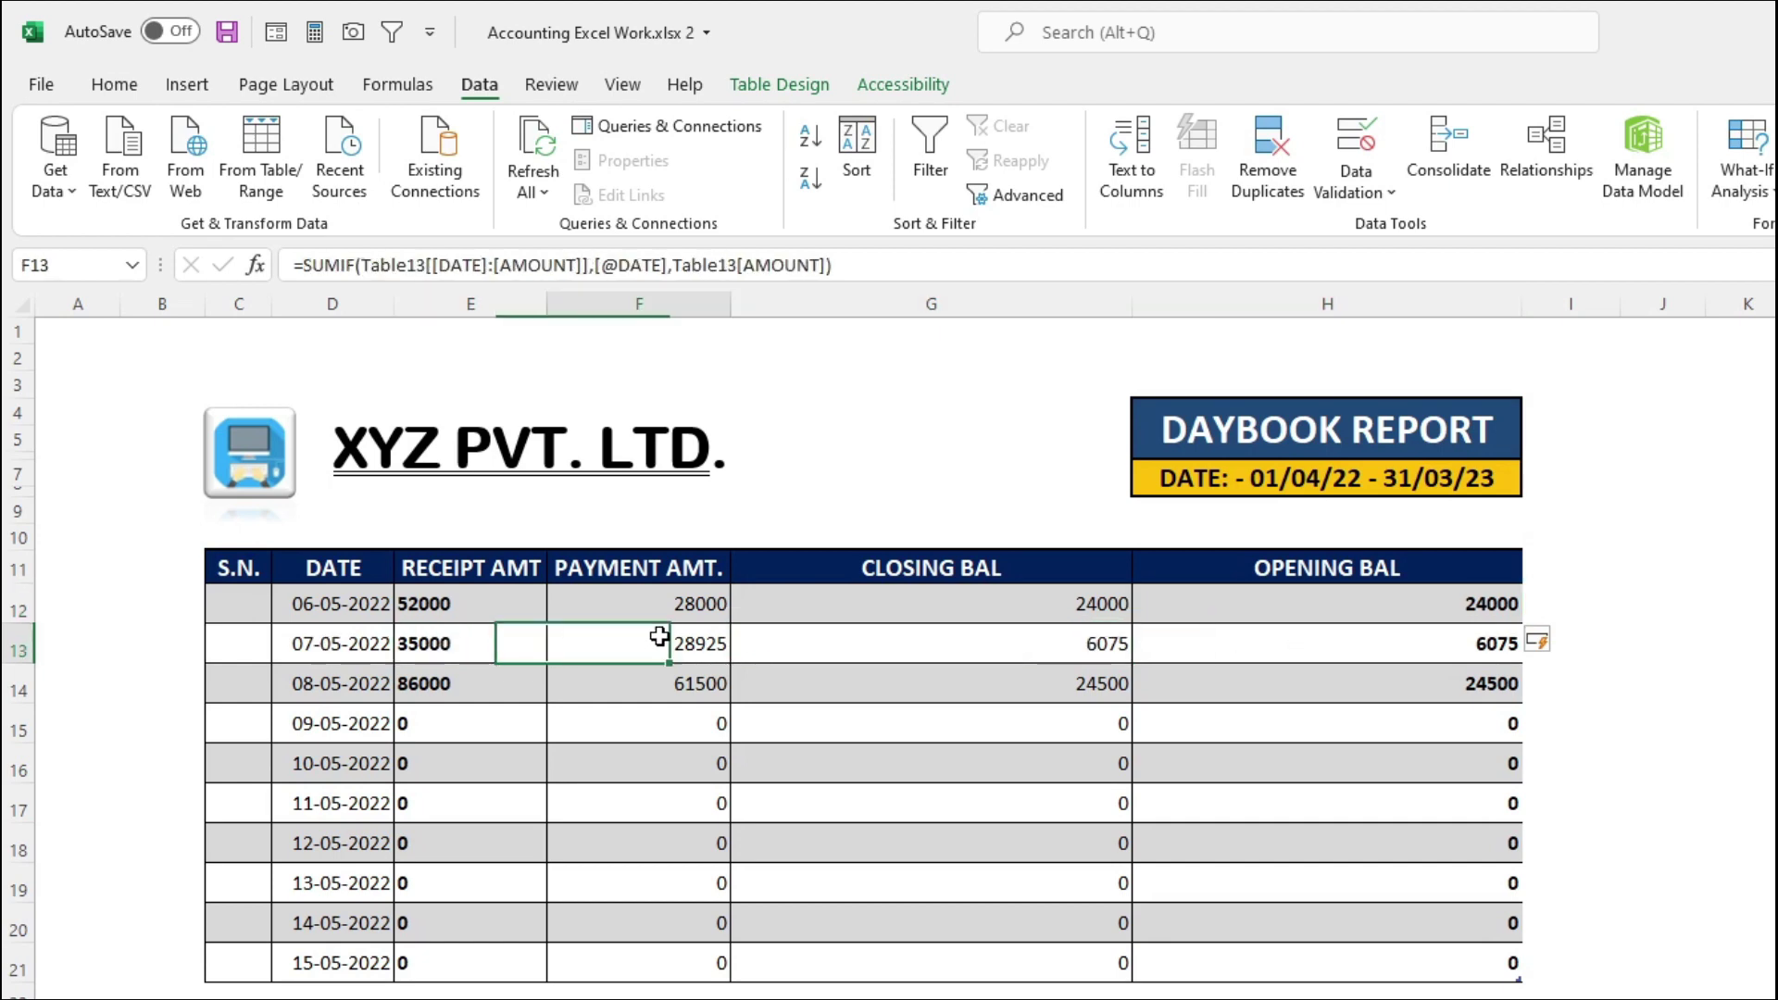
pyautogui.click(1082, 649)
pyautogui.click(1410, 644)
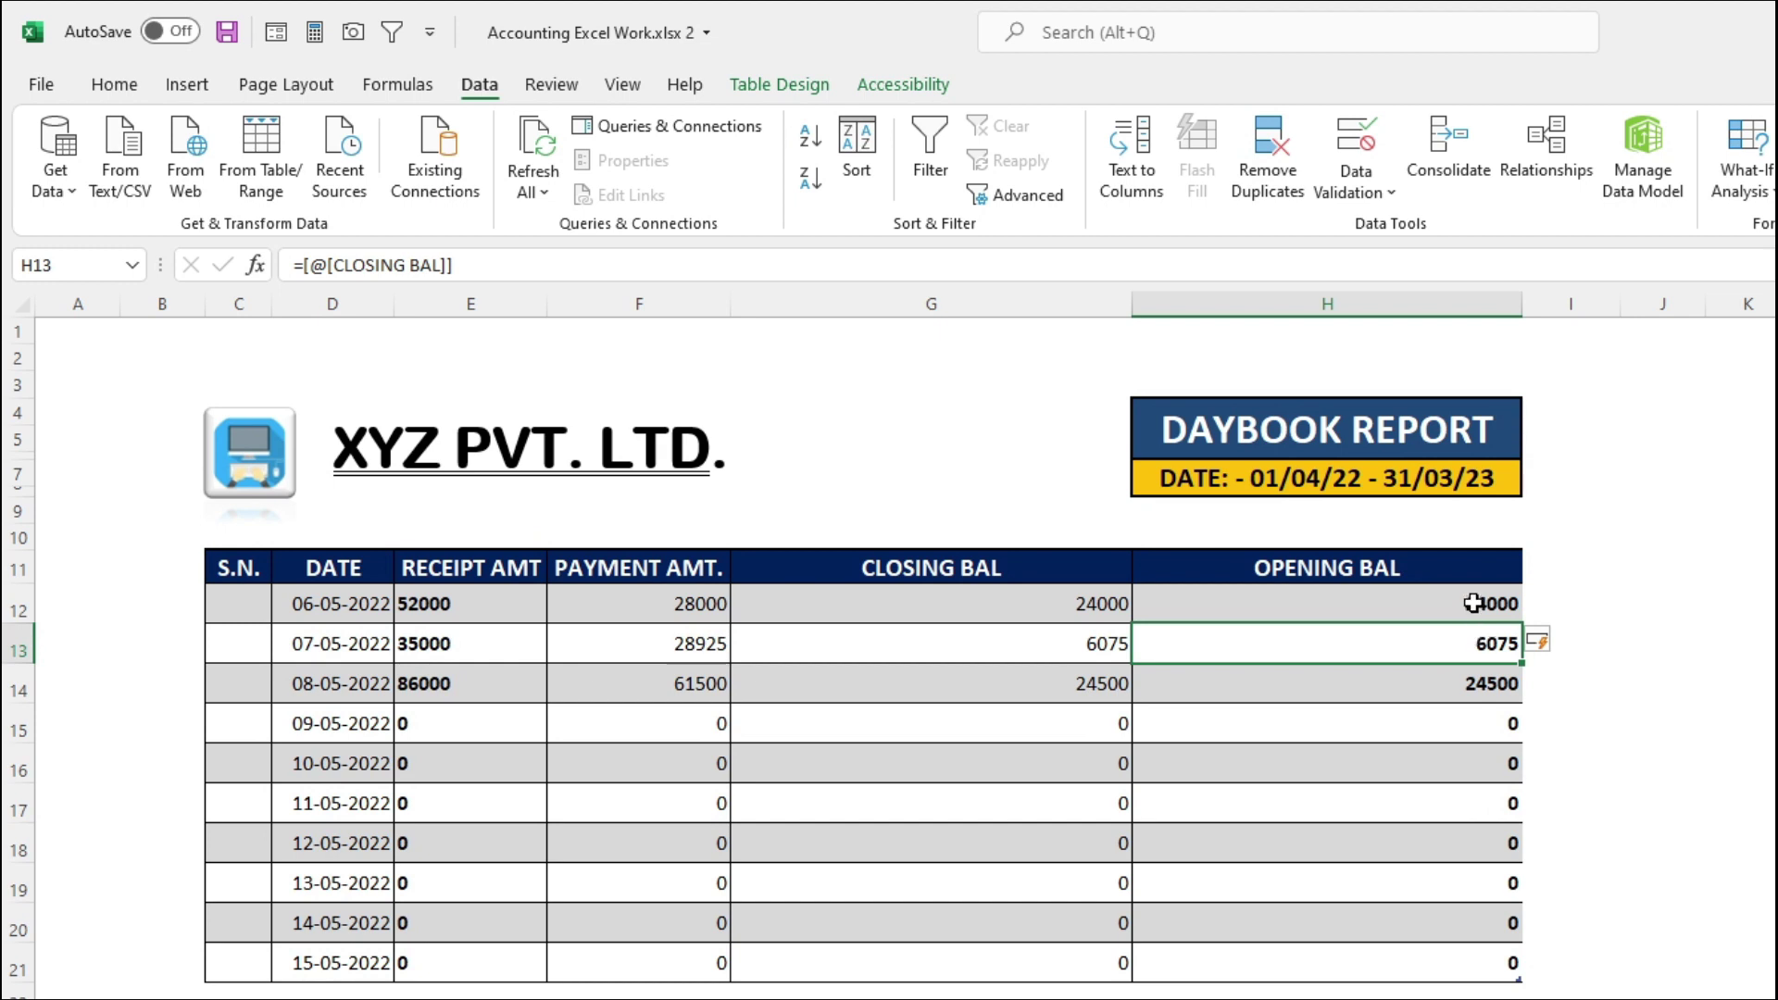
pyautogui.click(1475, 602)
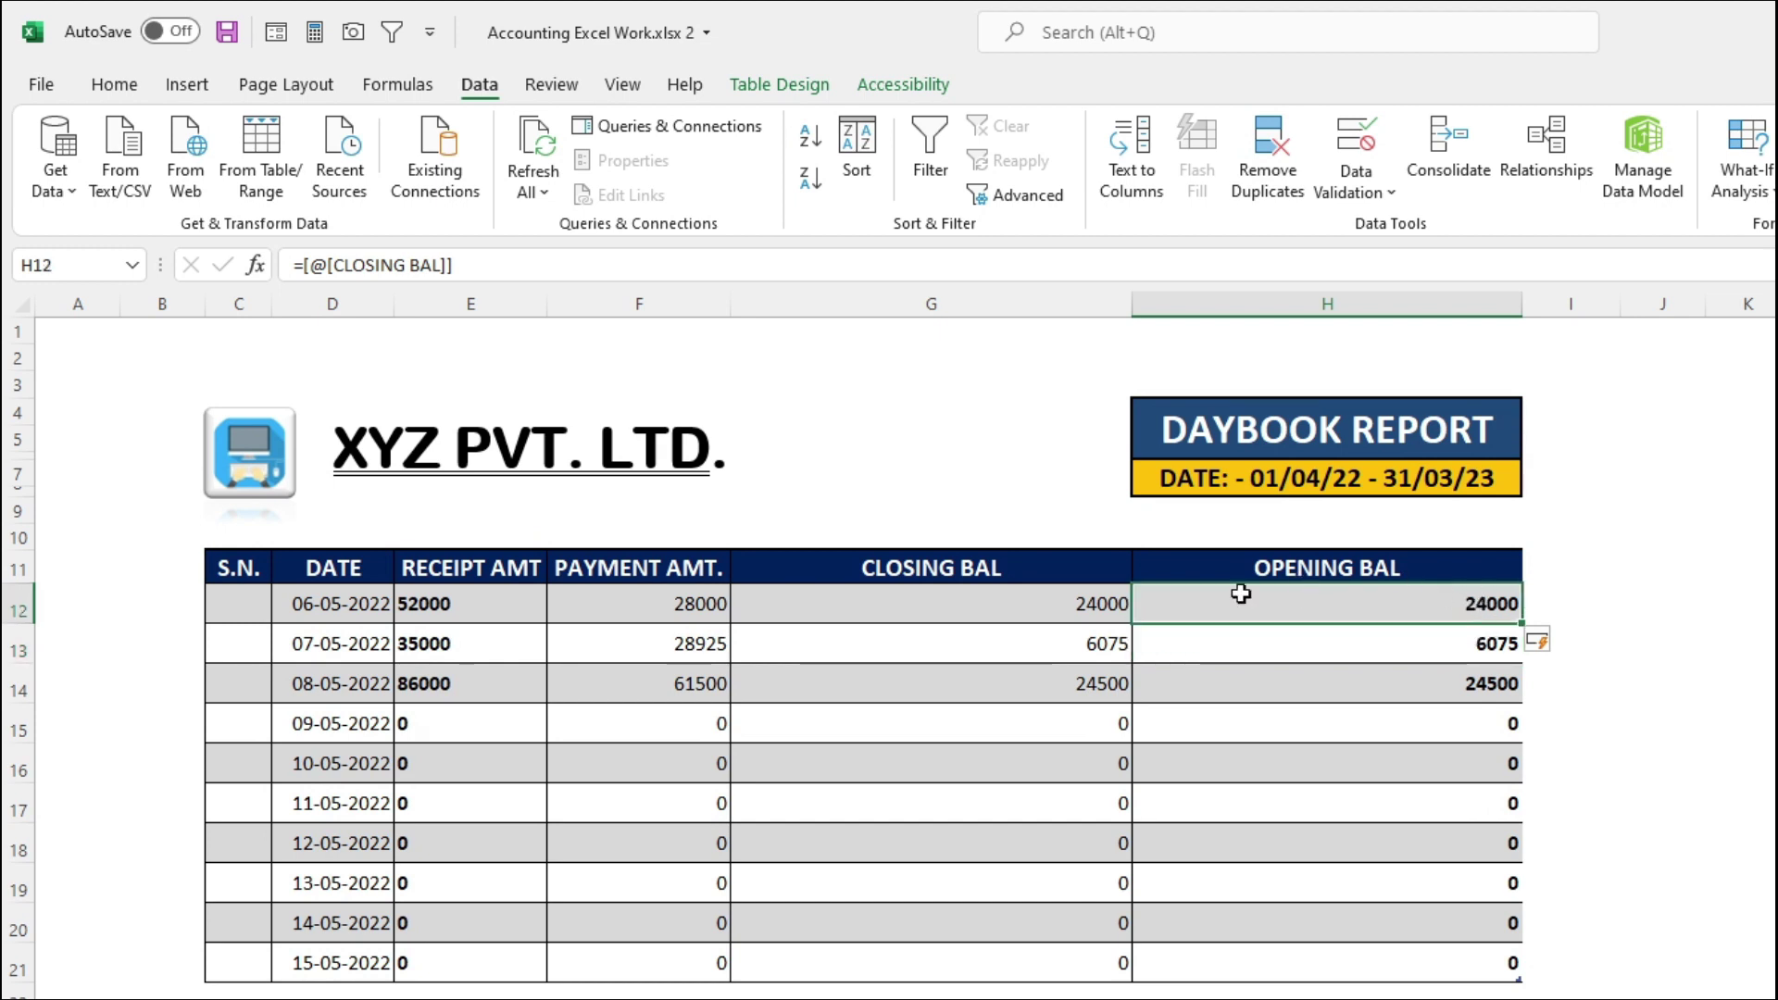
pyautogui.click(1111, 645)
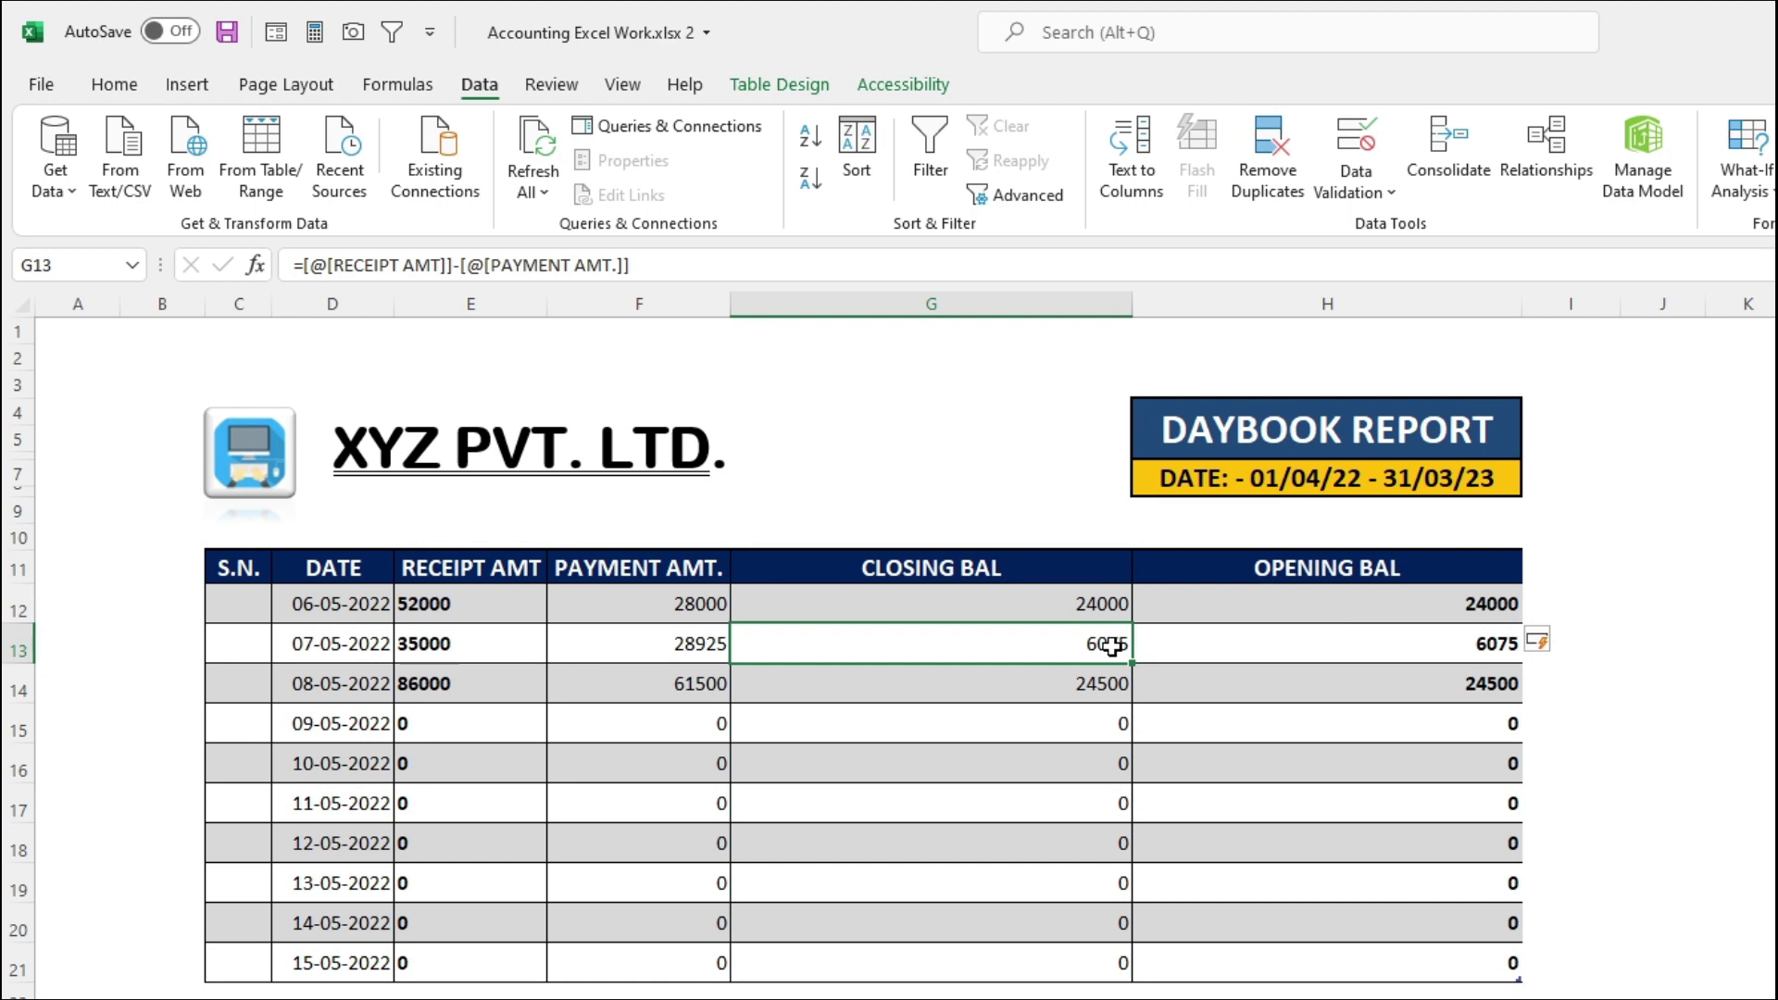
pyautogui.click(1514, 611)
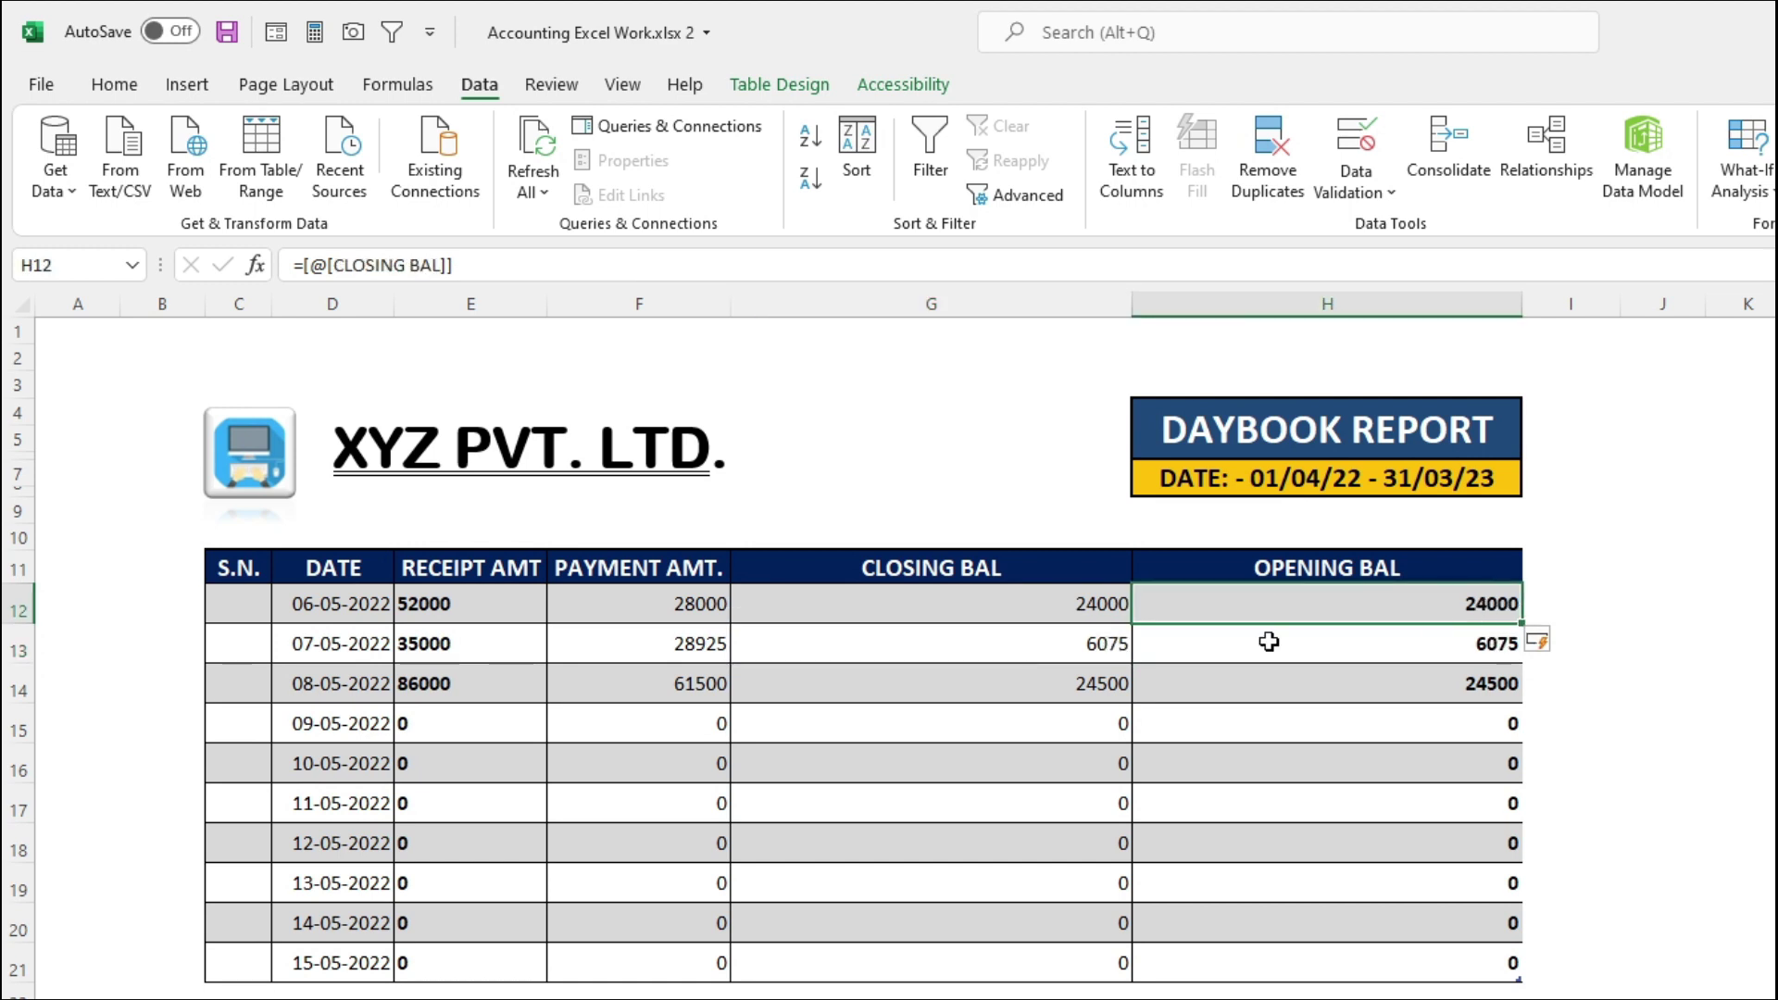
# Clear OPENING BAL cells H13:H21 to redo their formula
pyautogui.click(1375, 645)
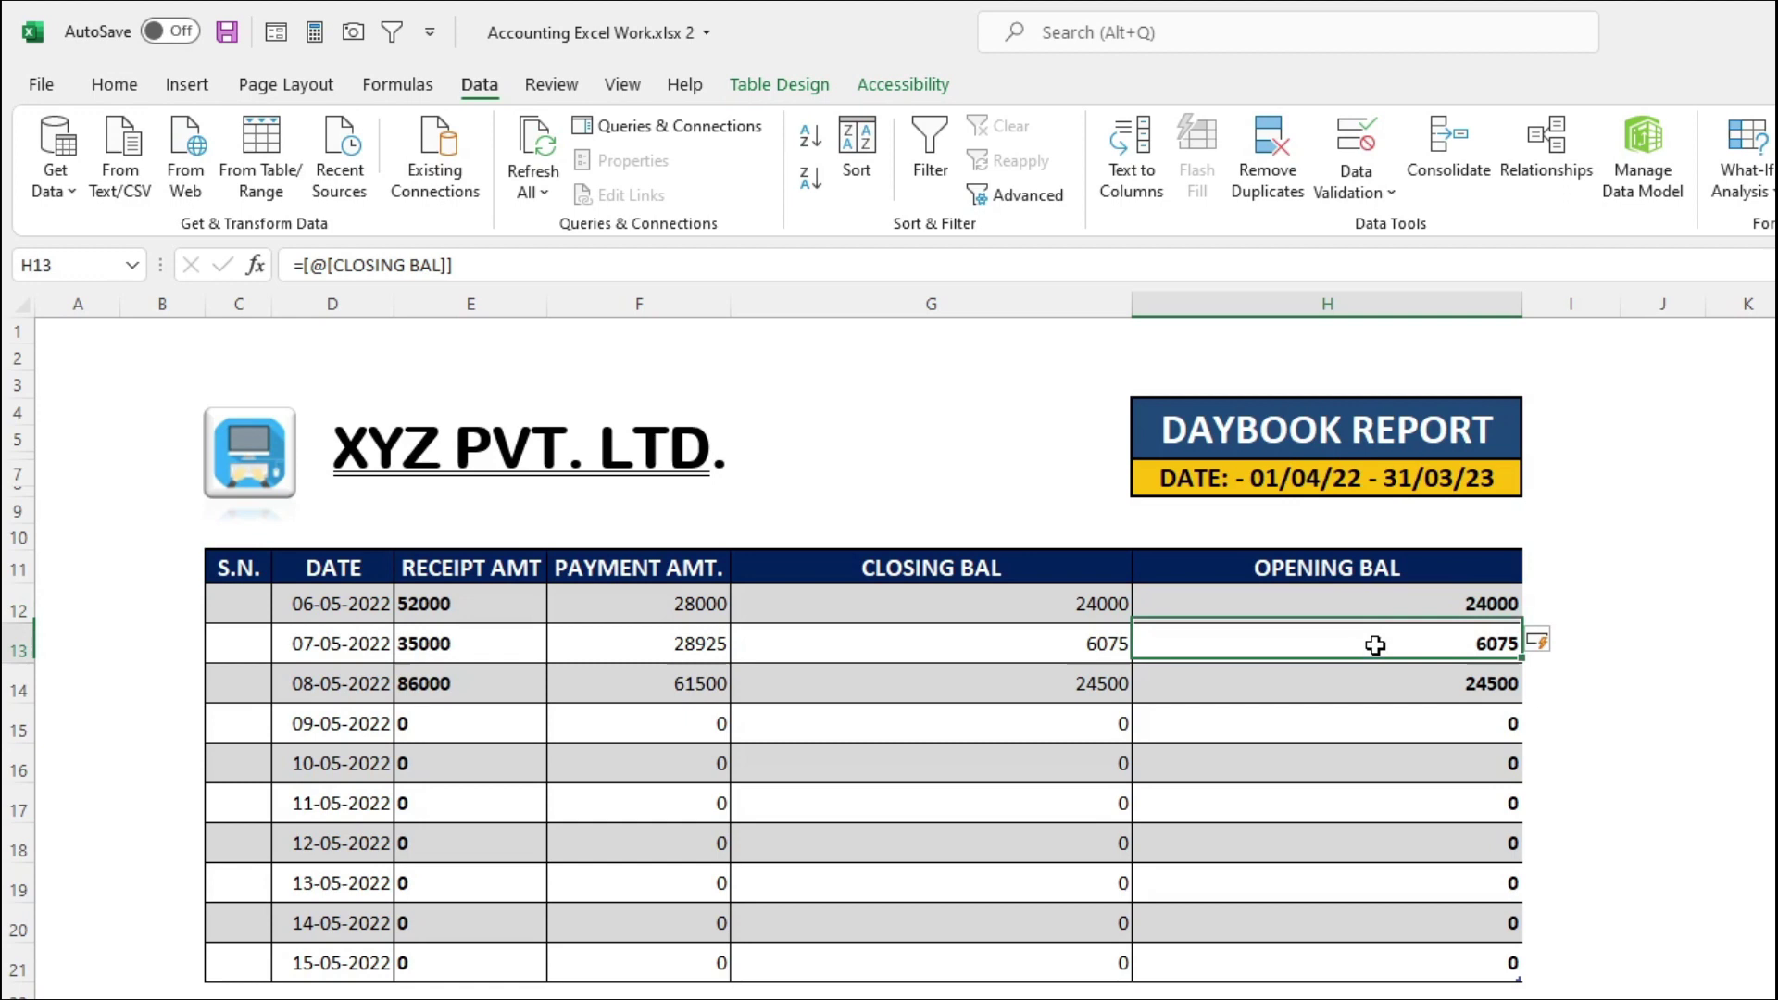
pyautogui.press('Return')
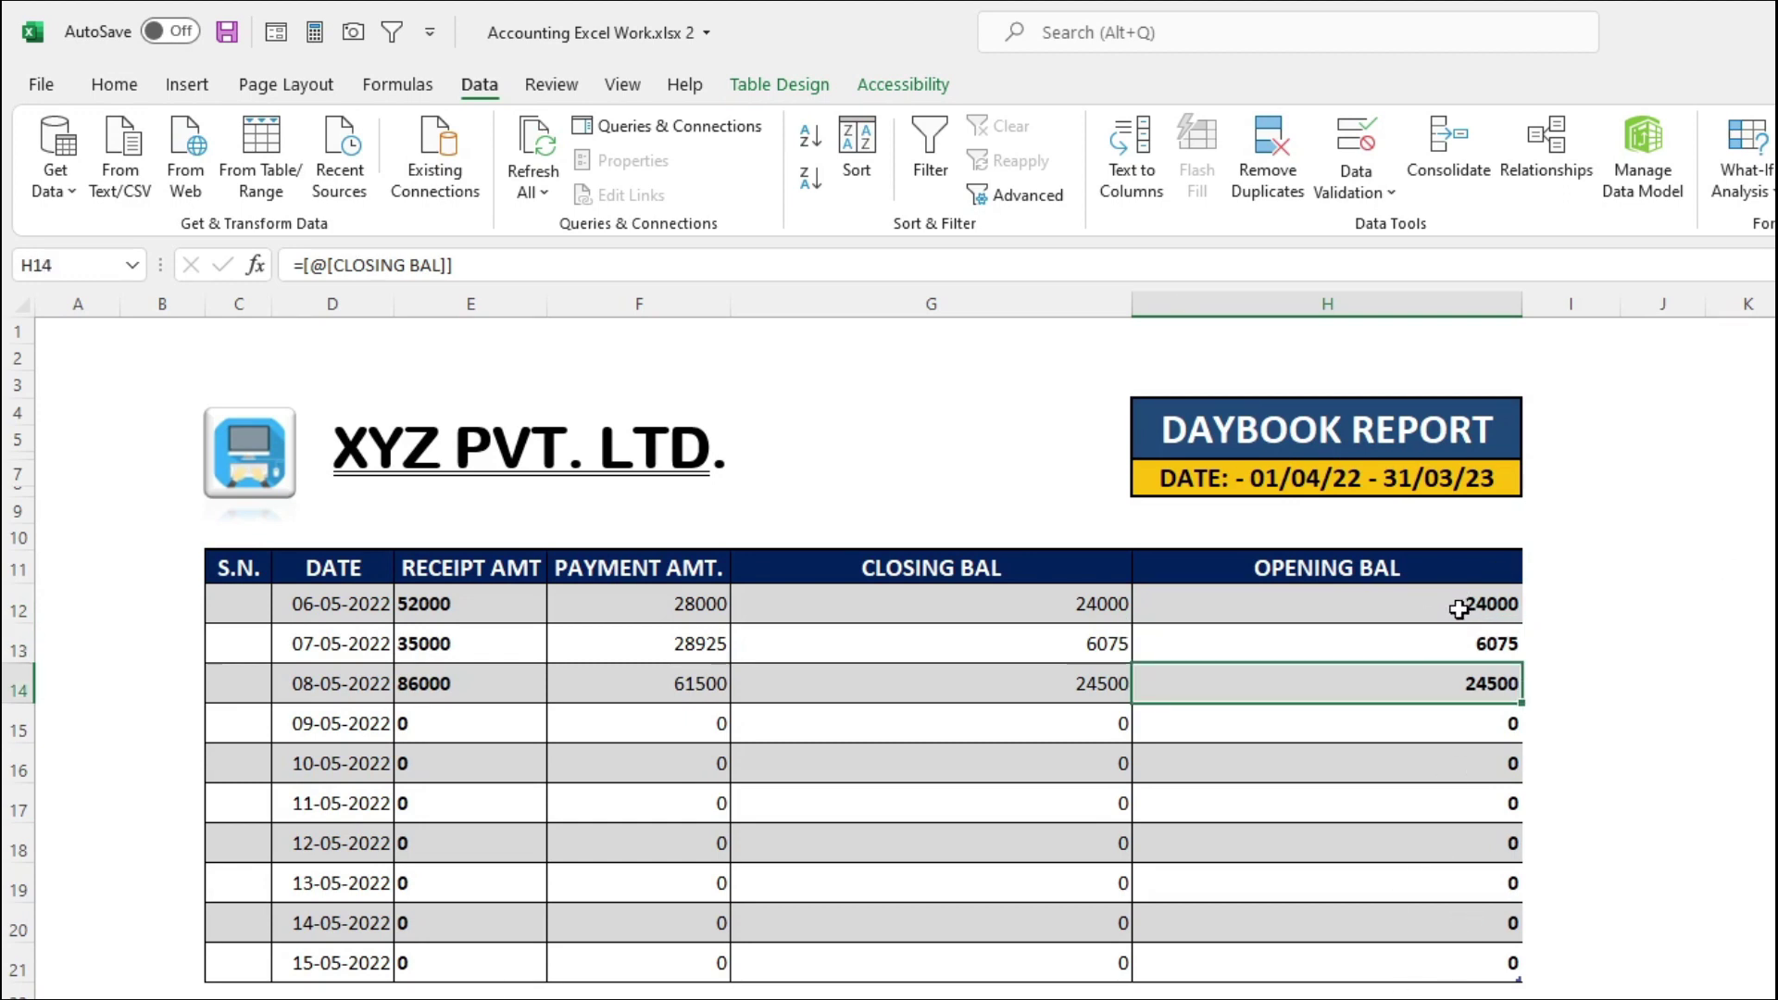
pyautogui.moveTo(1462, 643); pyautogui.dragTo(1449, 968)
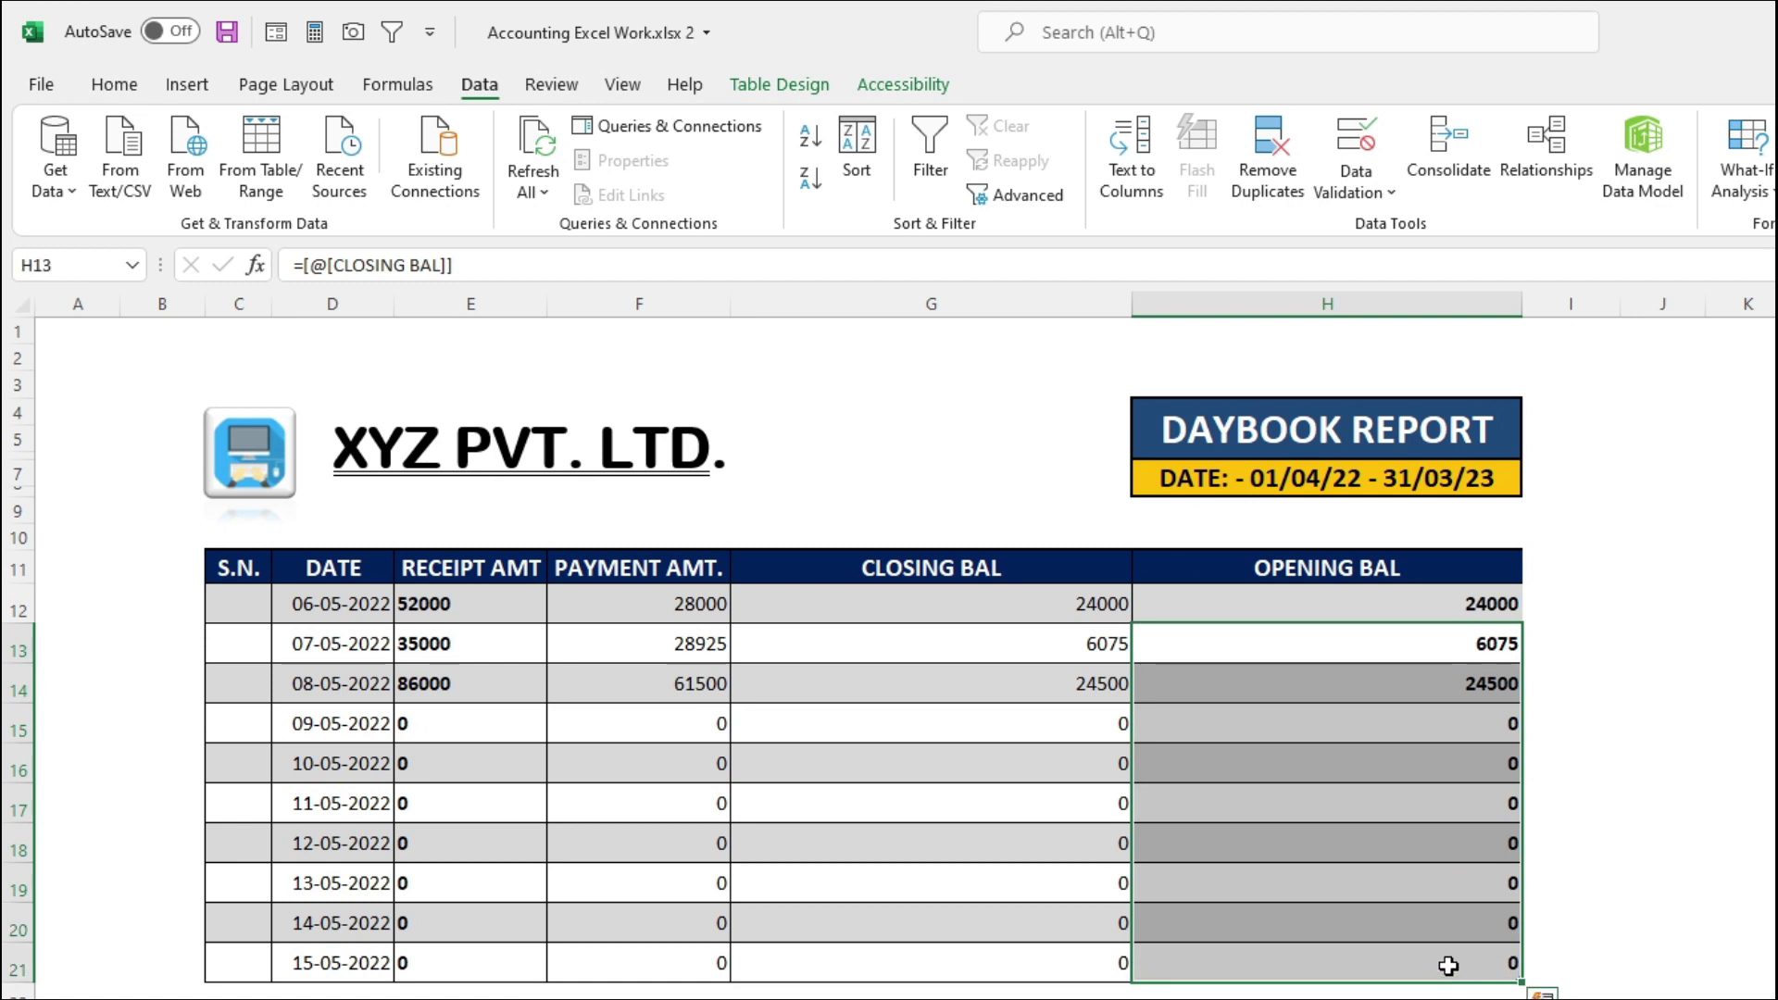
pyautogui.press('Delete')
pyautogui.write('=')
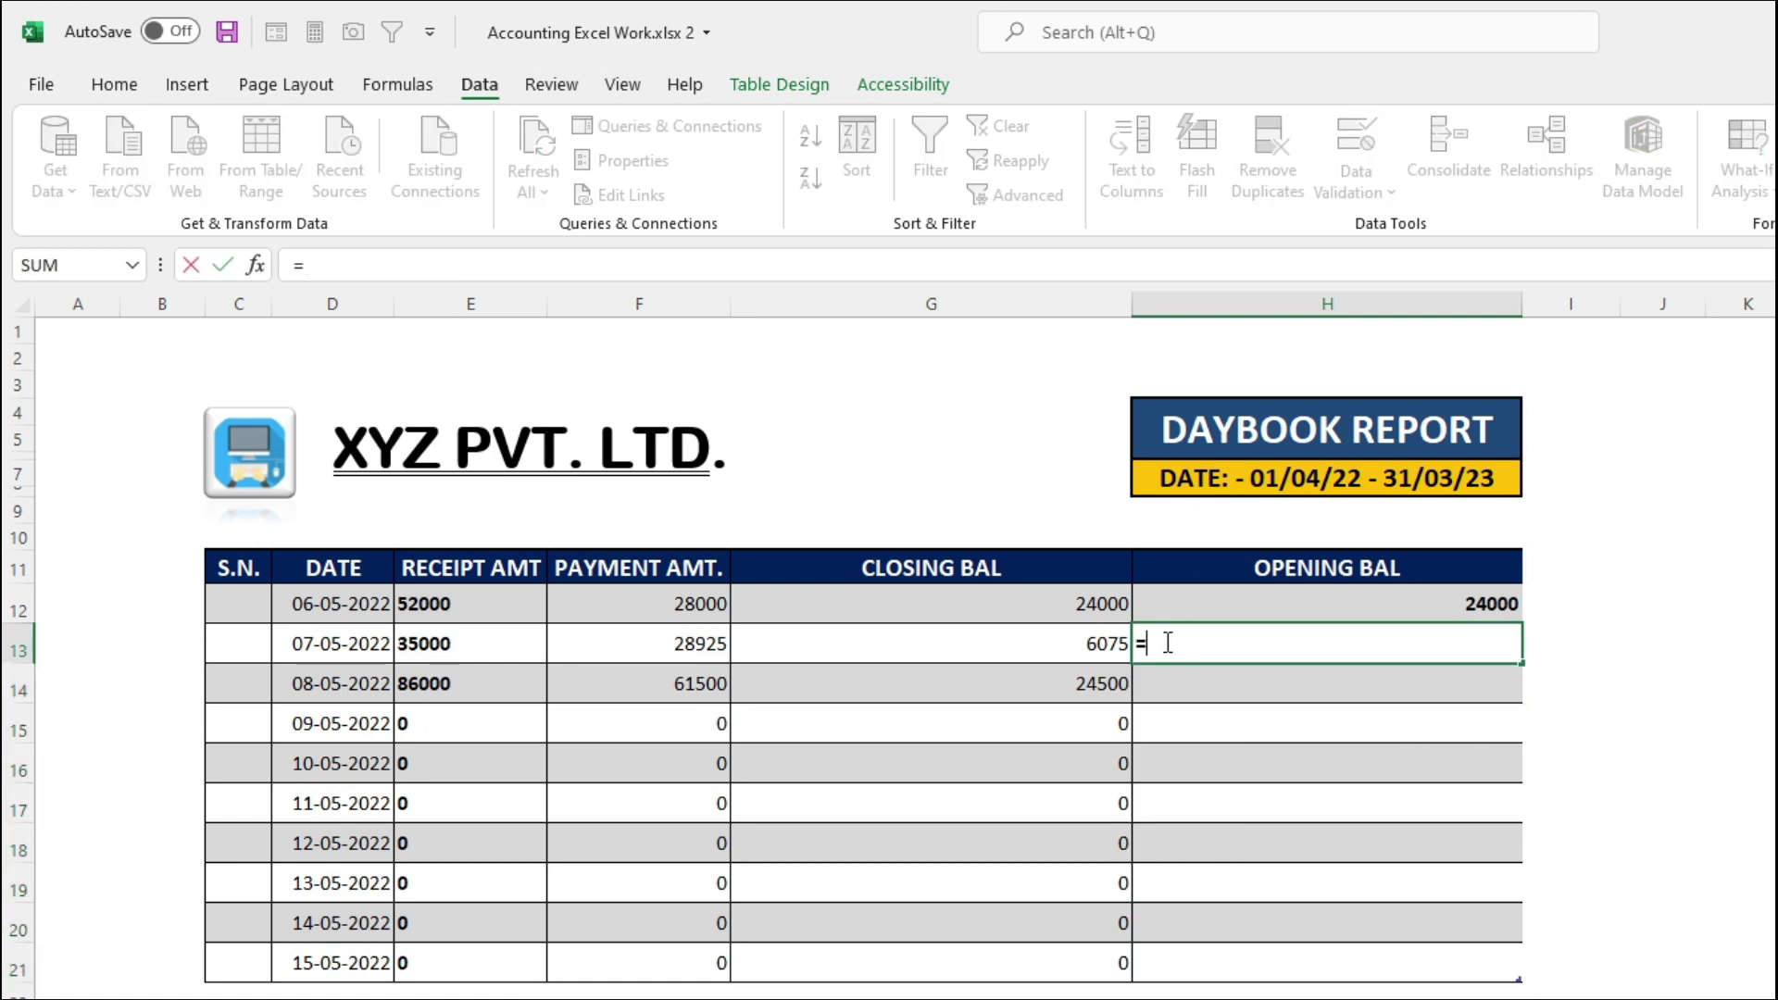
# Enter =[@[CLOSING BAL]]+H12 in H13 and fill it down to H21
pyautogui.click(1083, 643)
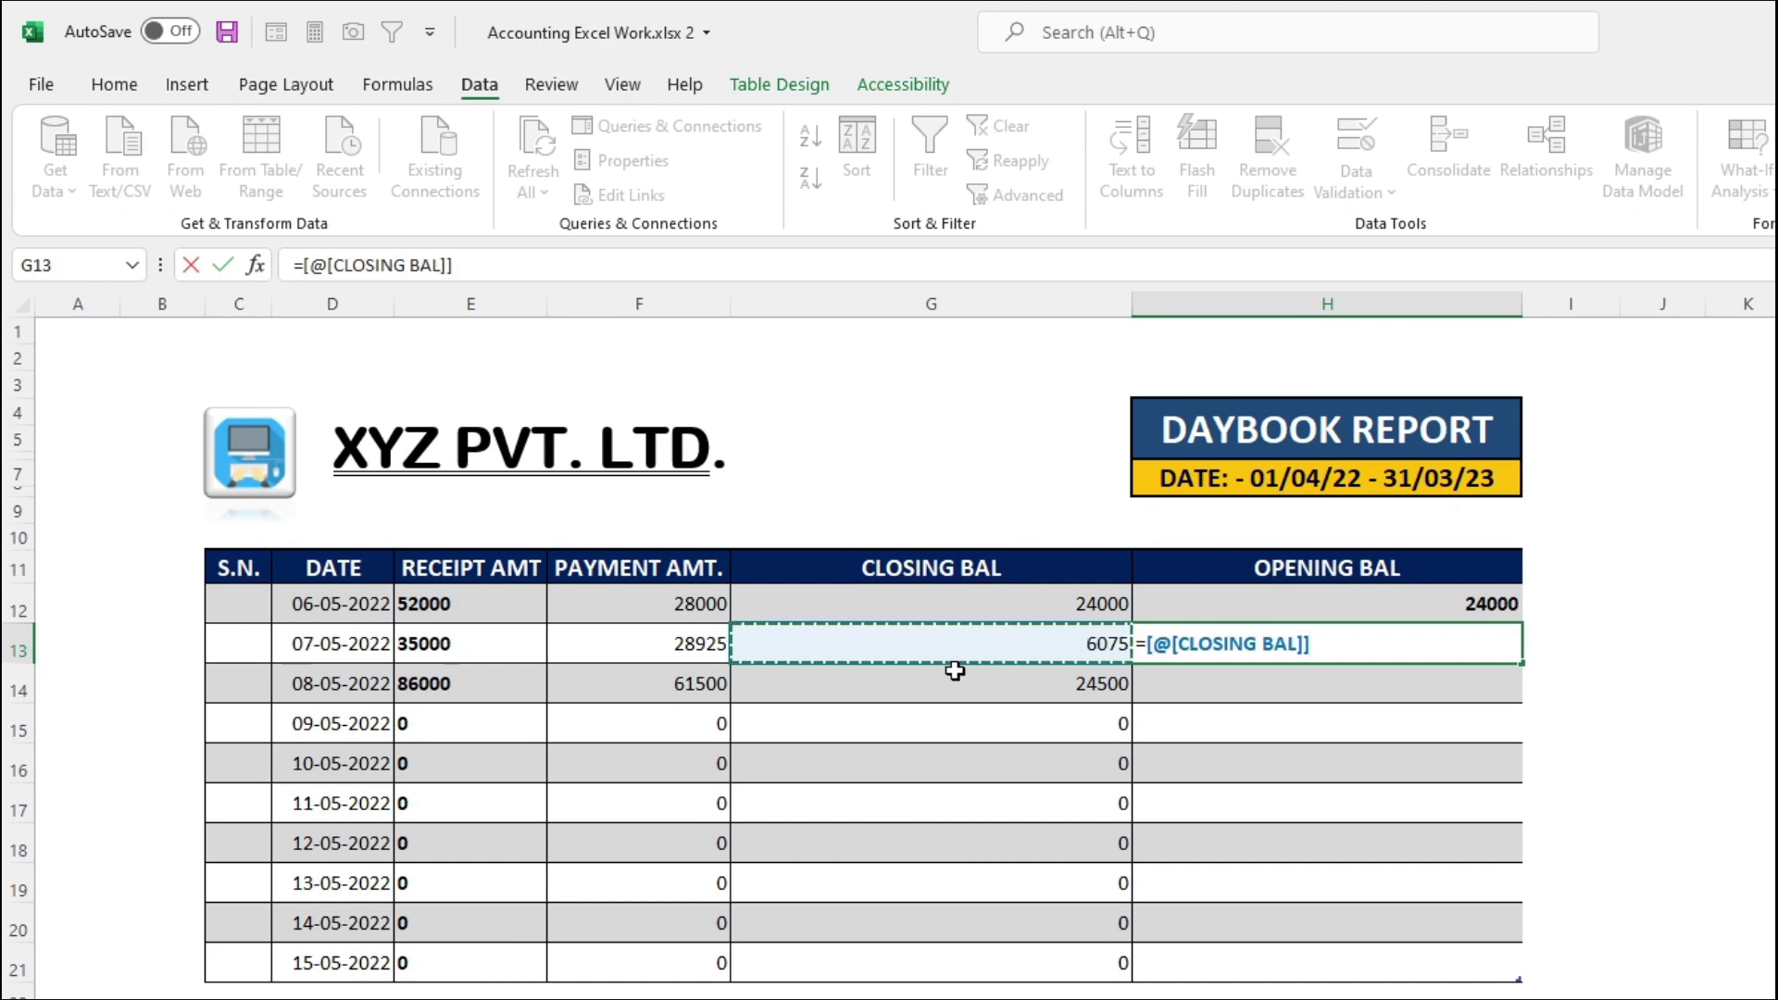
pyautogui.write('+')
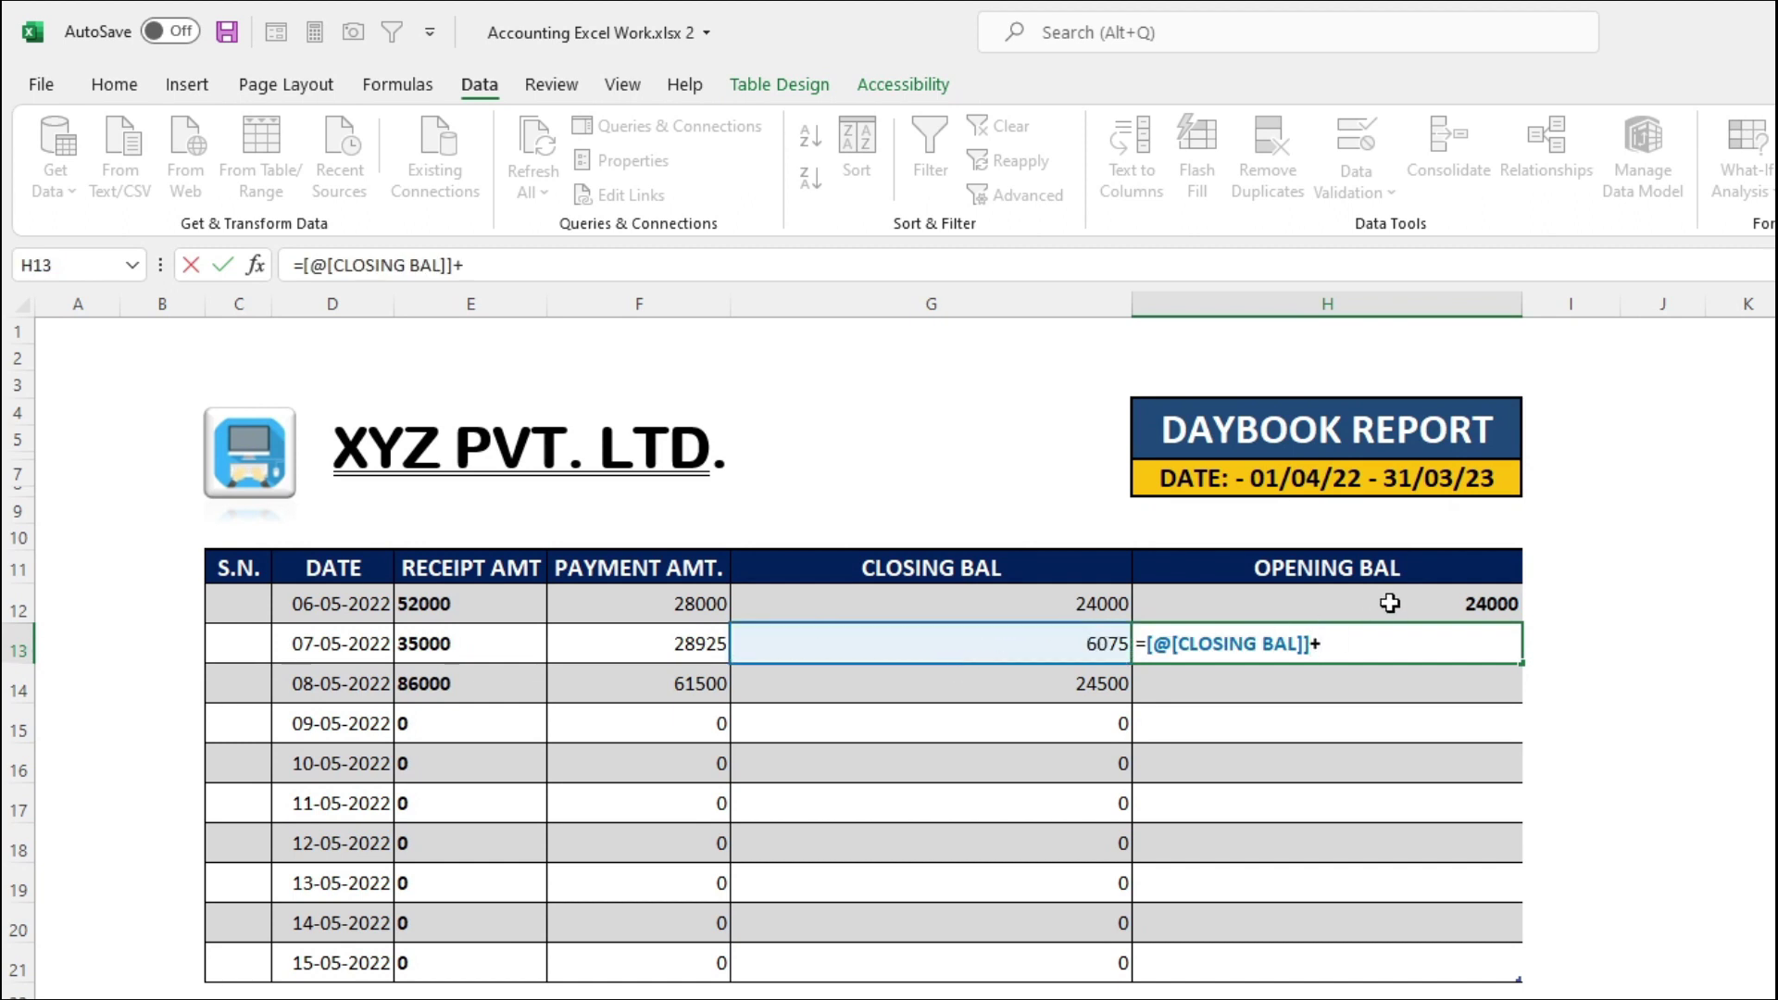
pyautogui.click(1384, 600)
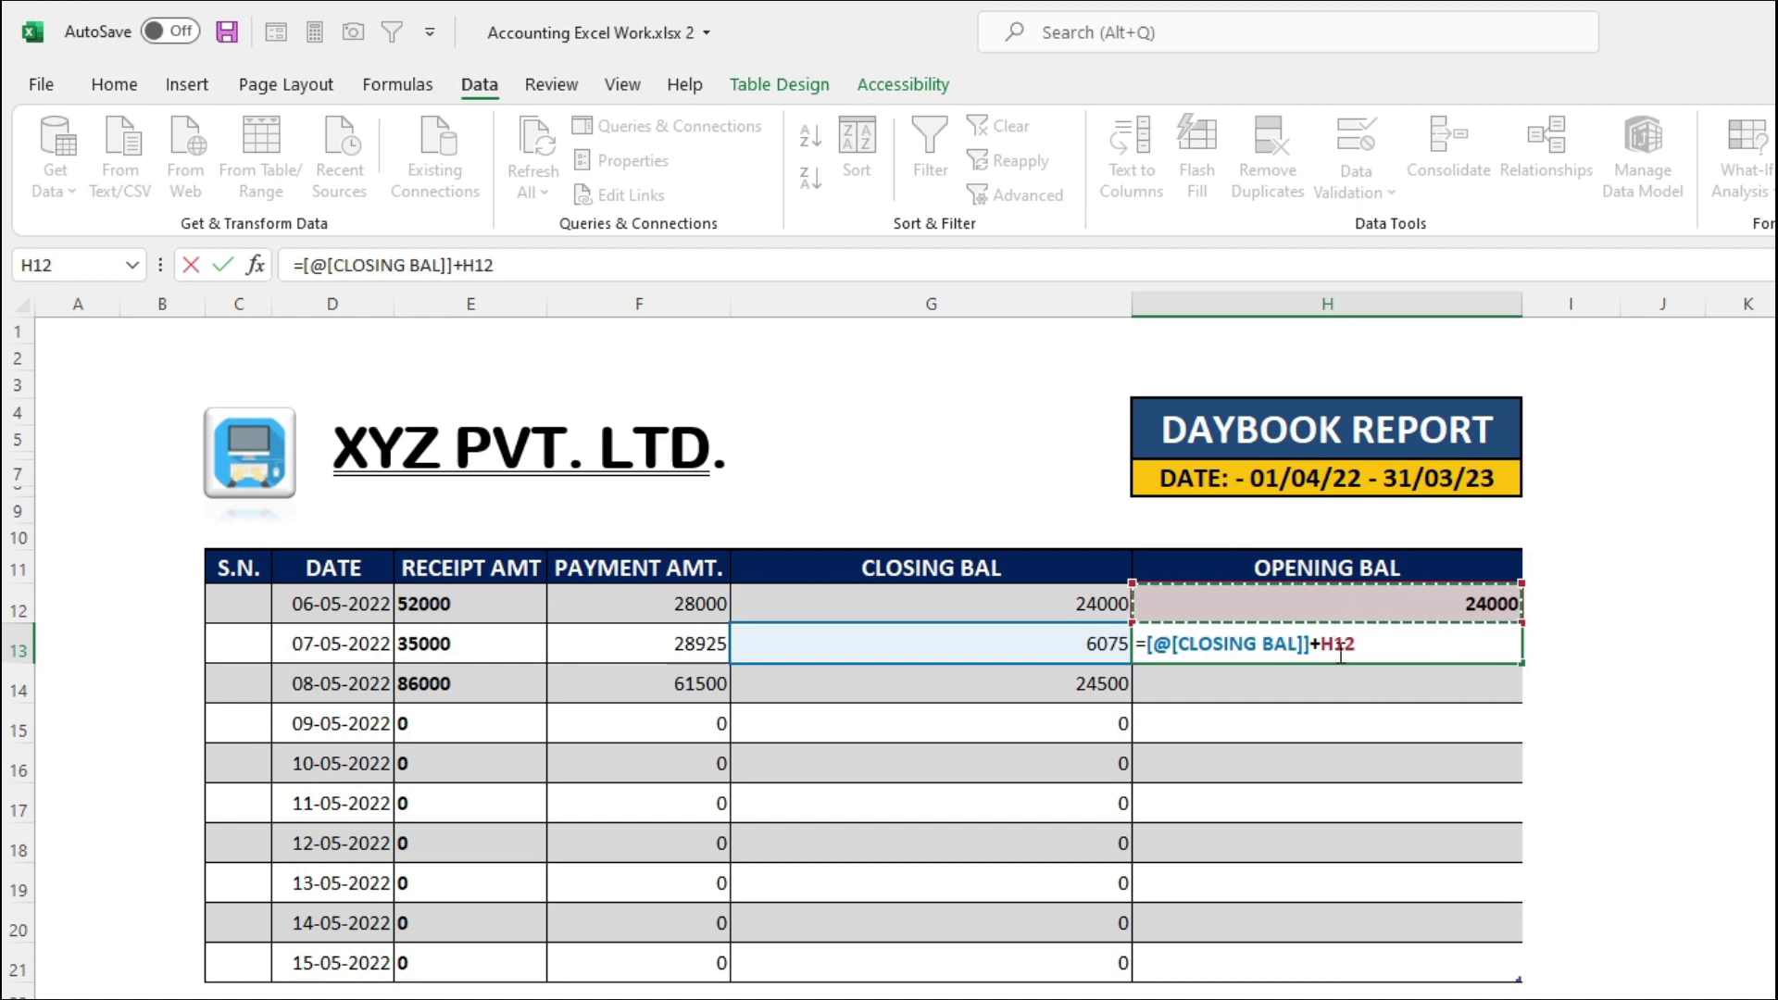
pyautogui.press('Return')
pyautogui.click(1407, 642)
pyautogui.moveTo(1523, 663); pyautogui.dragTo(1507, 958)
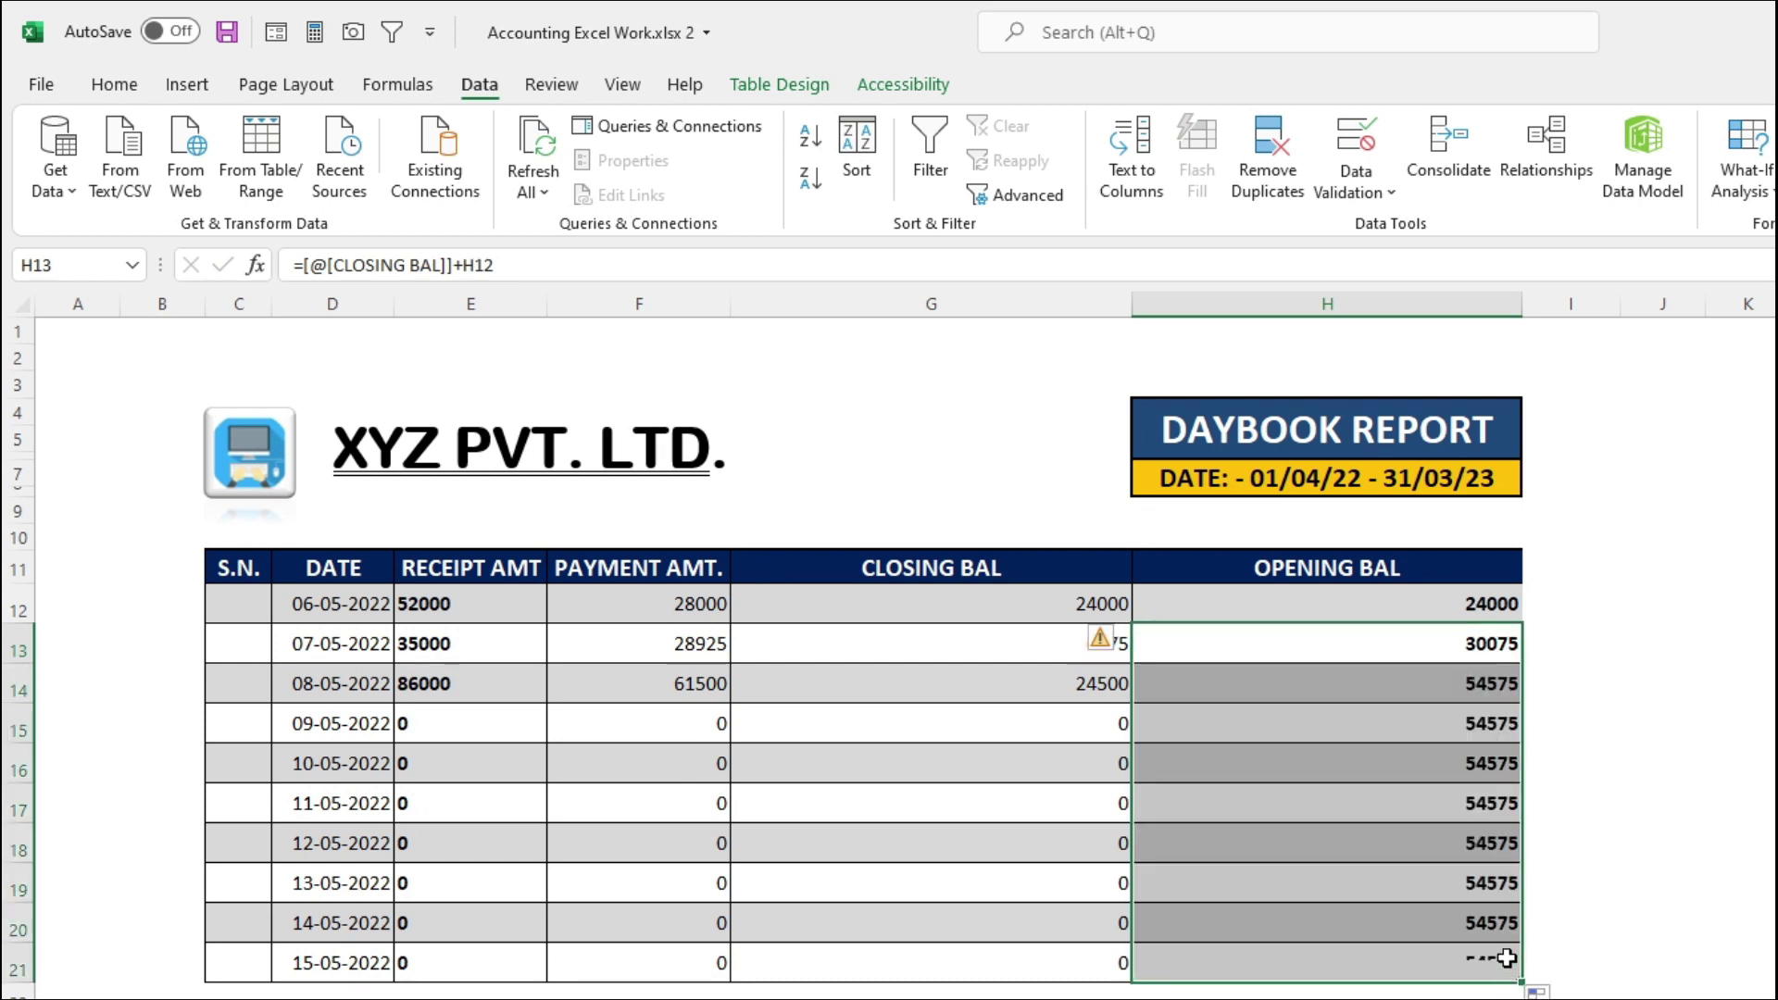
# Verify the running-balance formulas in H13–H14 against the closing balance in G14
pyautogui.click(1500, 686)
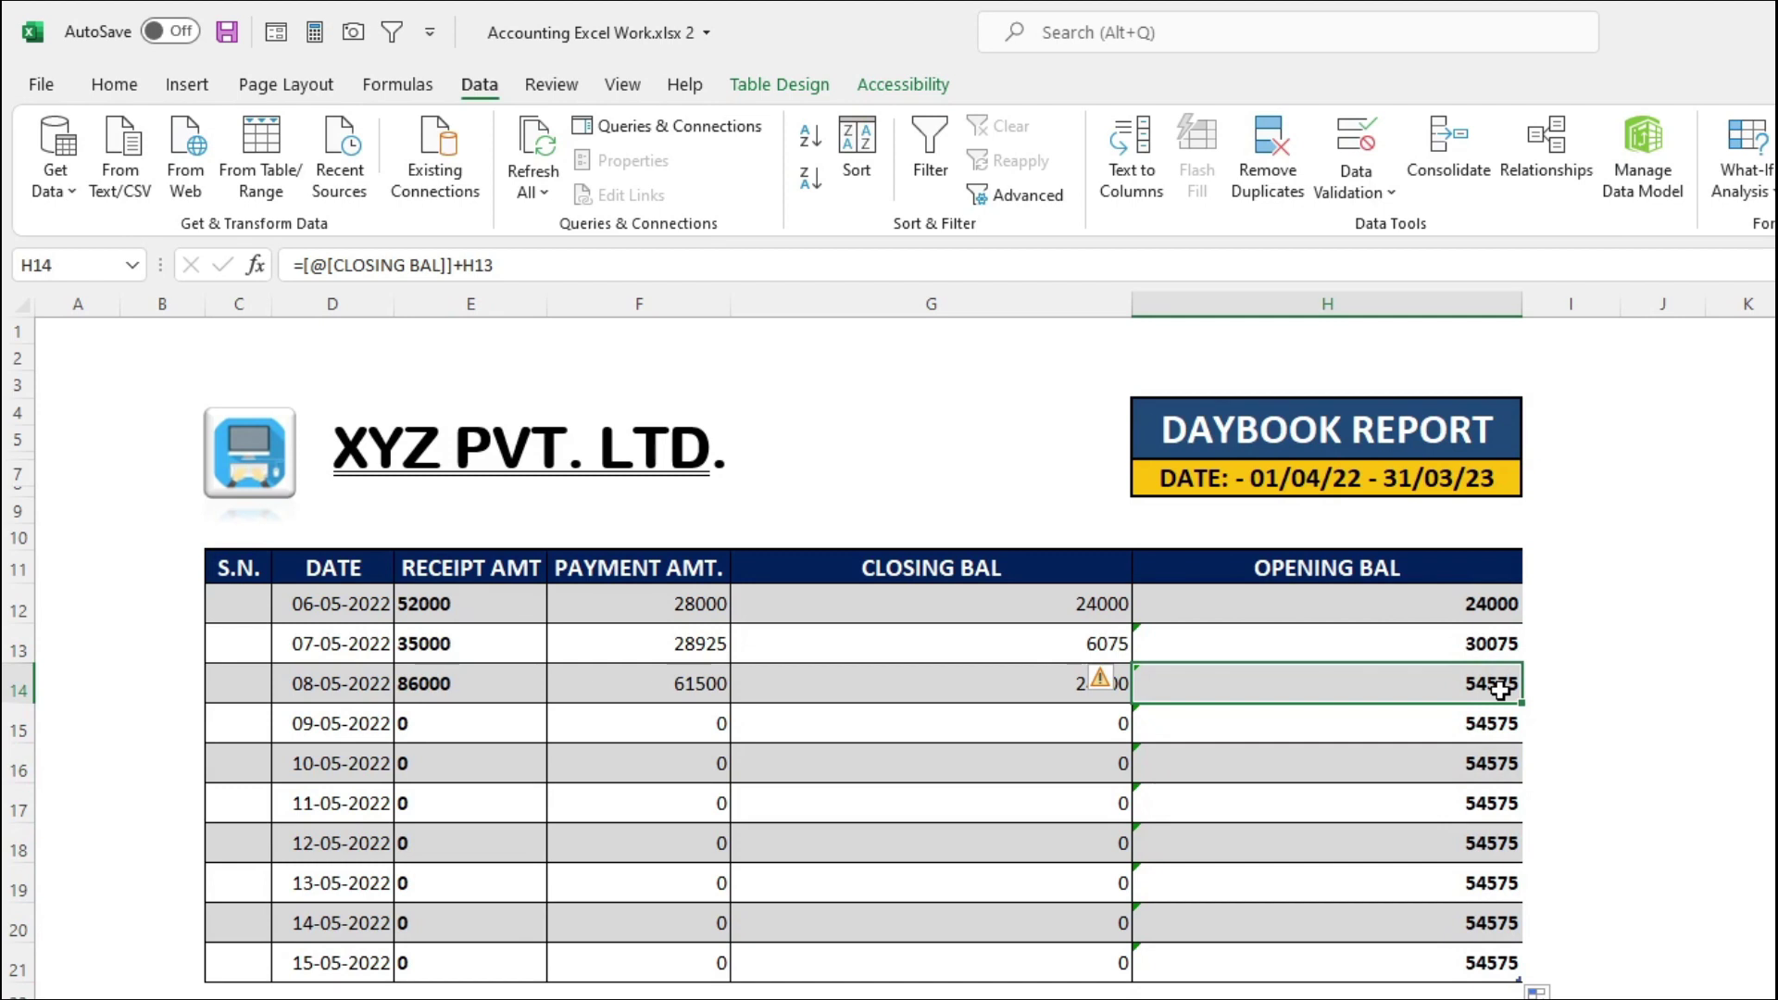
pyautogui.click(1028, 683)
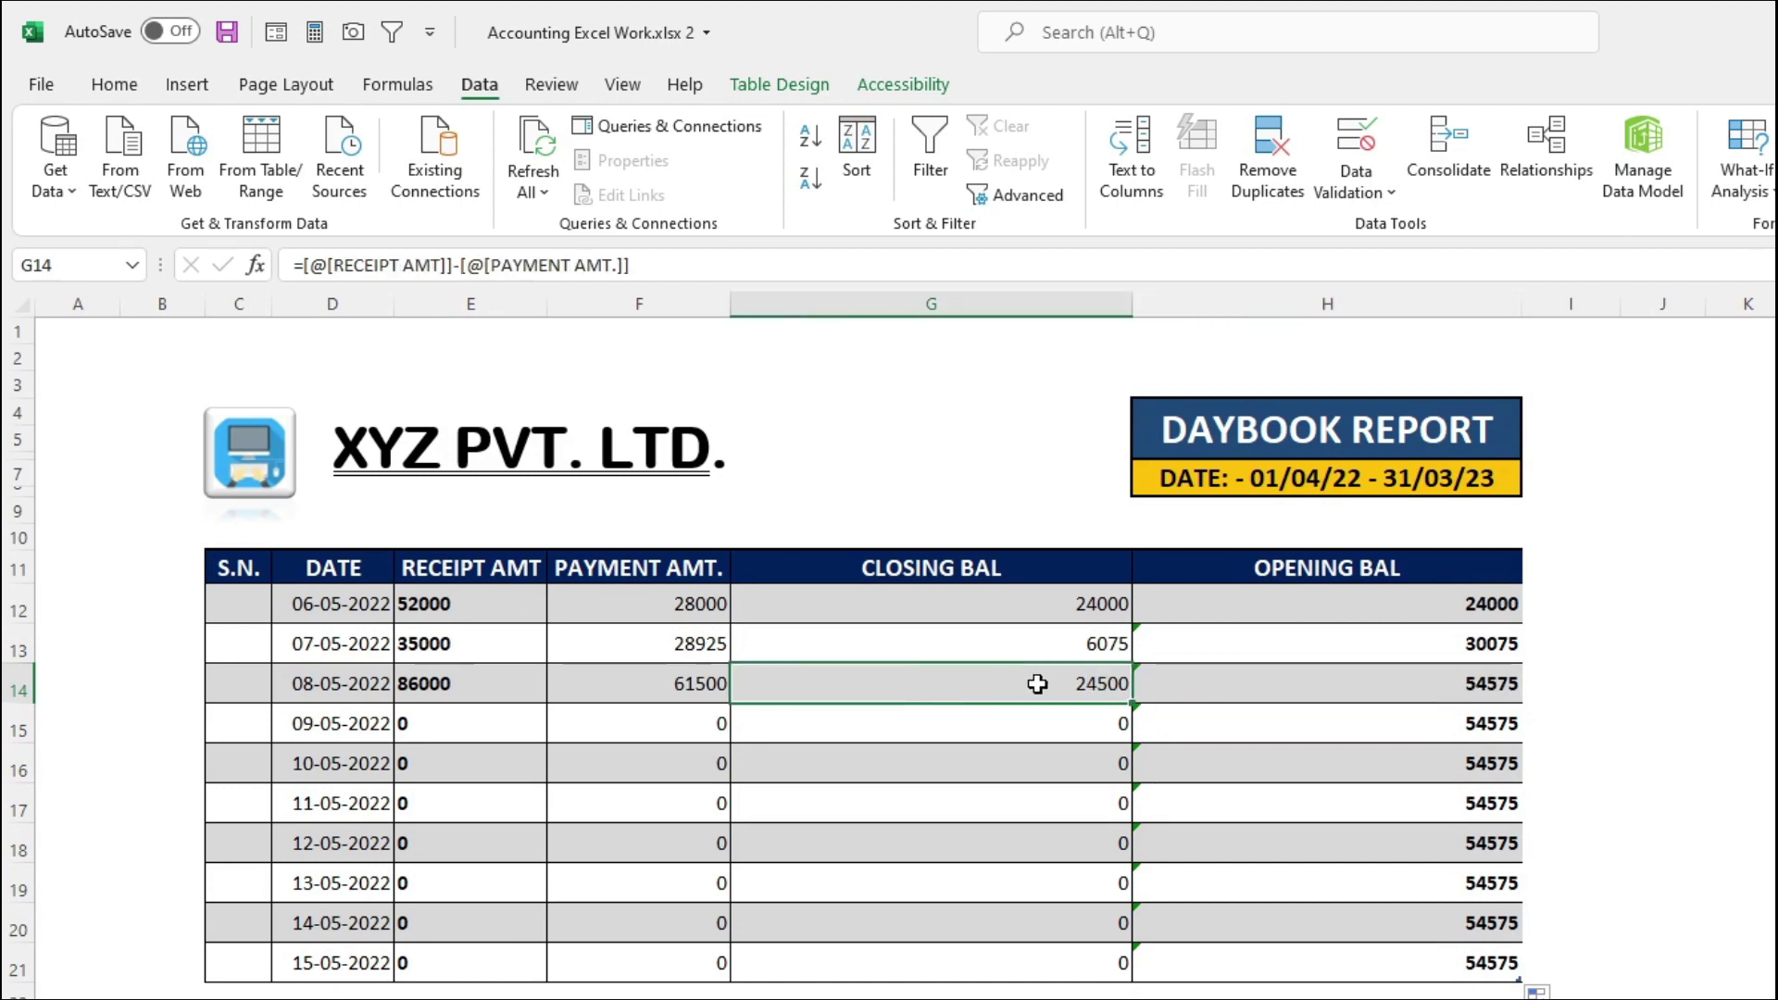
pyautogui.press('Up')
pyautogui.press('Right')
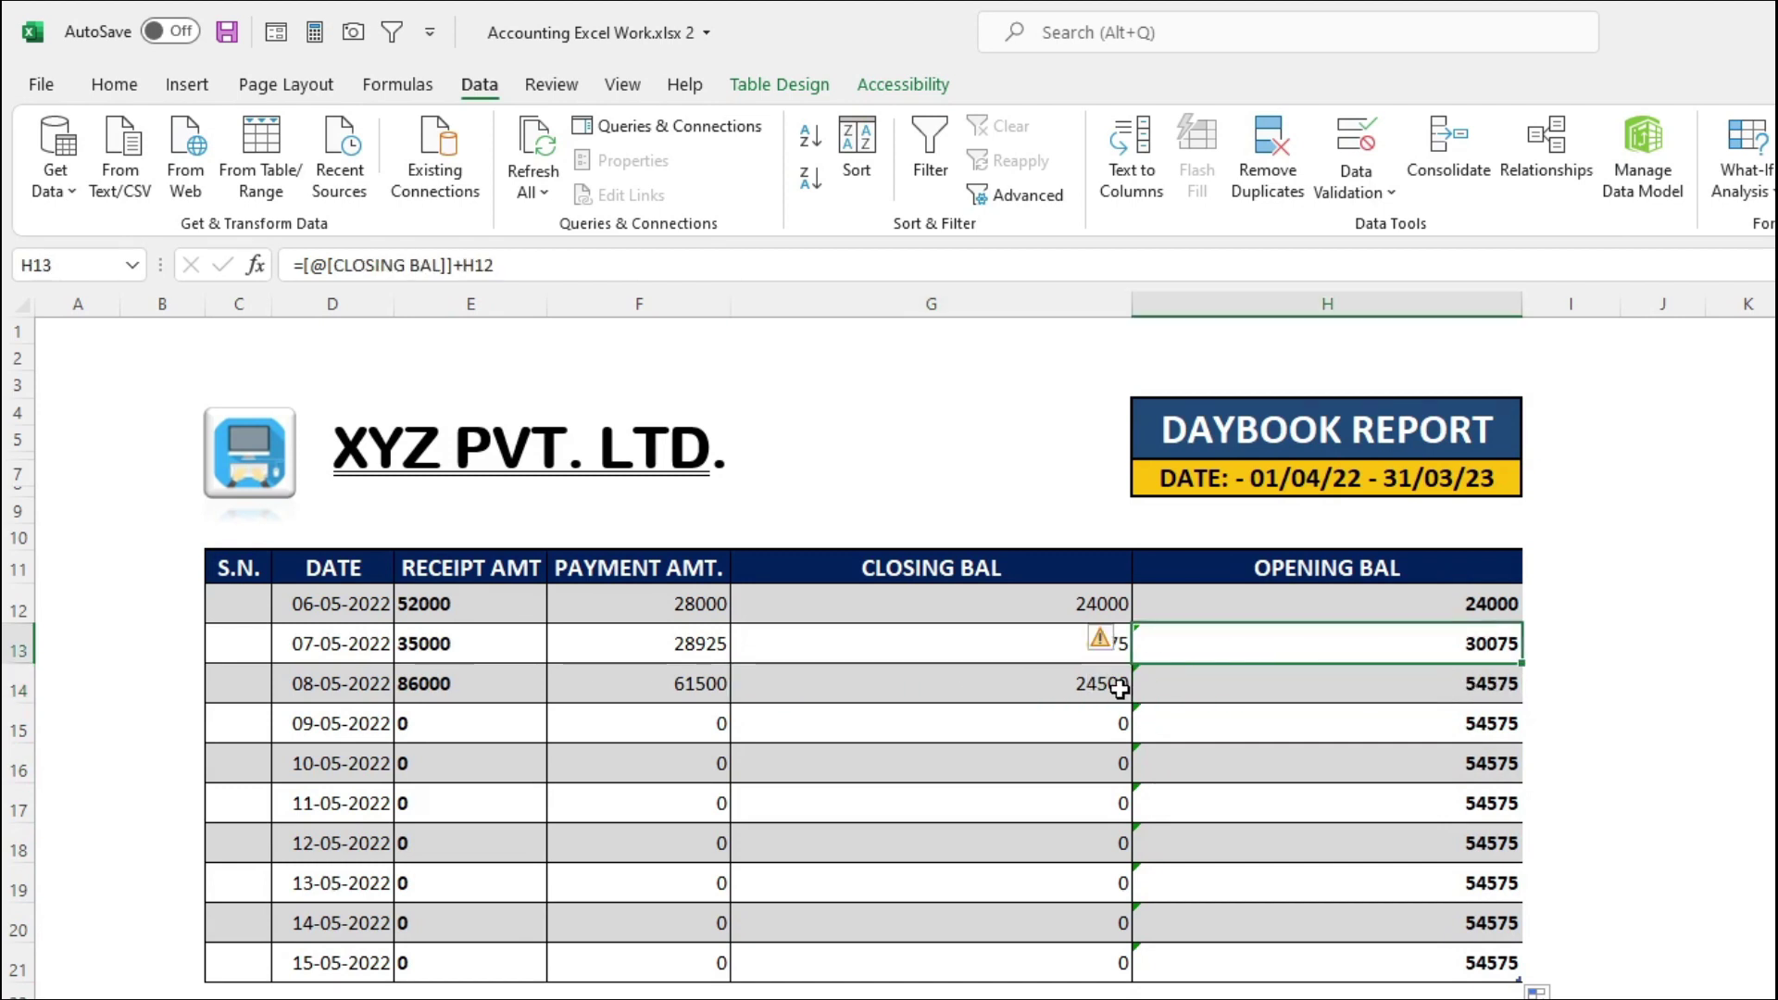
pyautogui.click(1118, 685)
pyautogui.click(1368, 652)
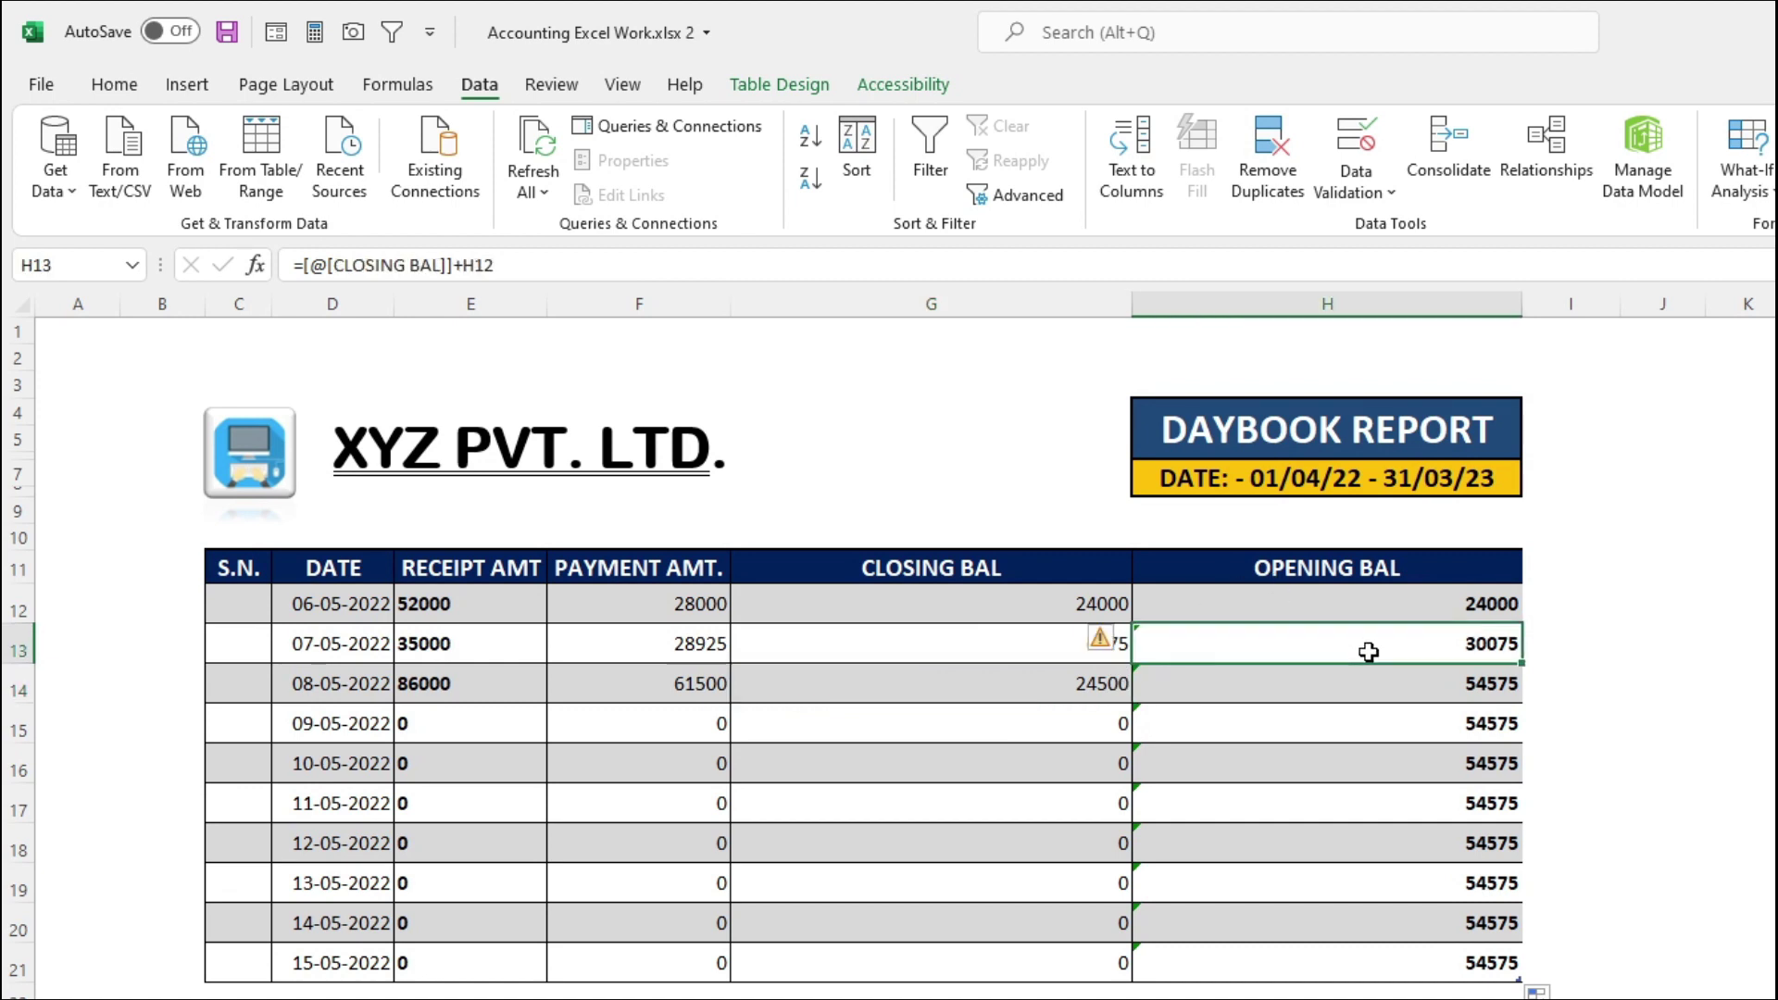
pyautogui.click(1412, 688)
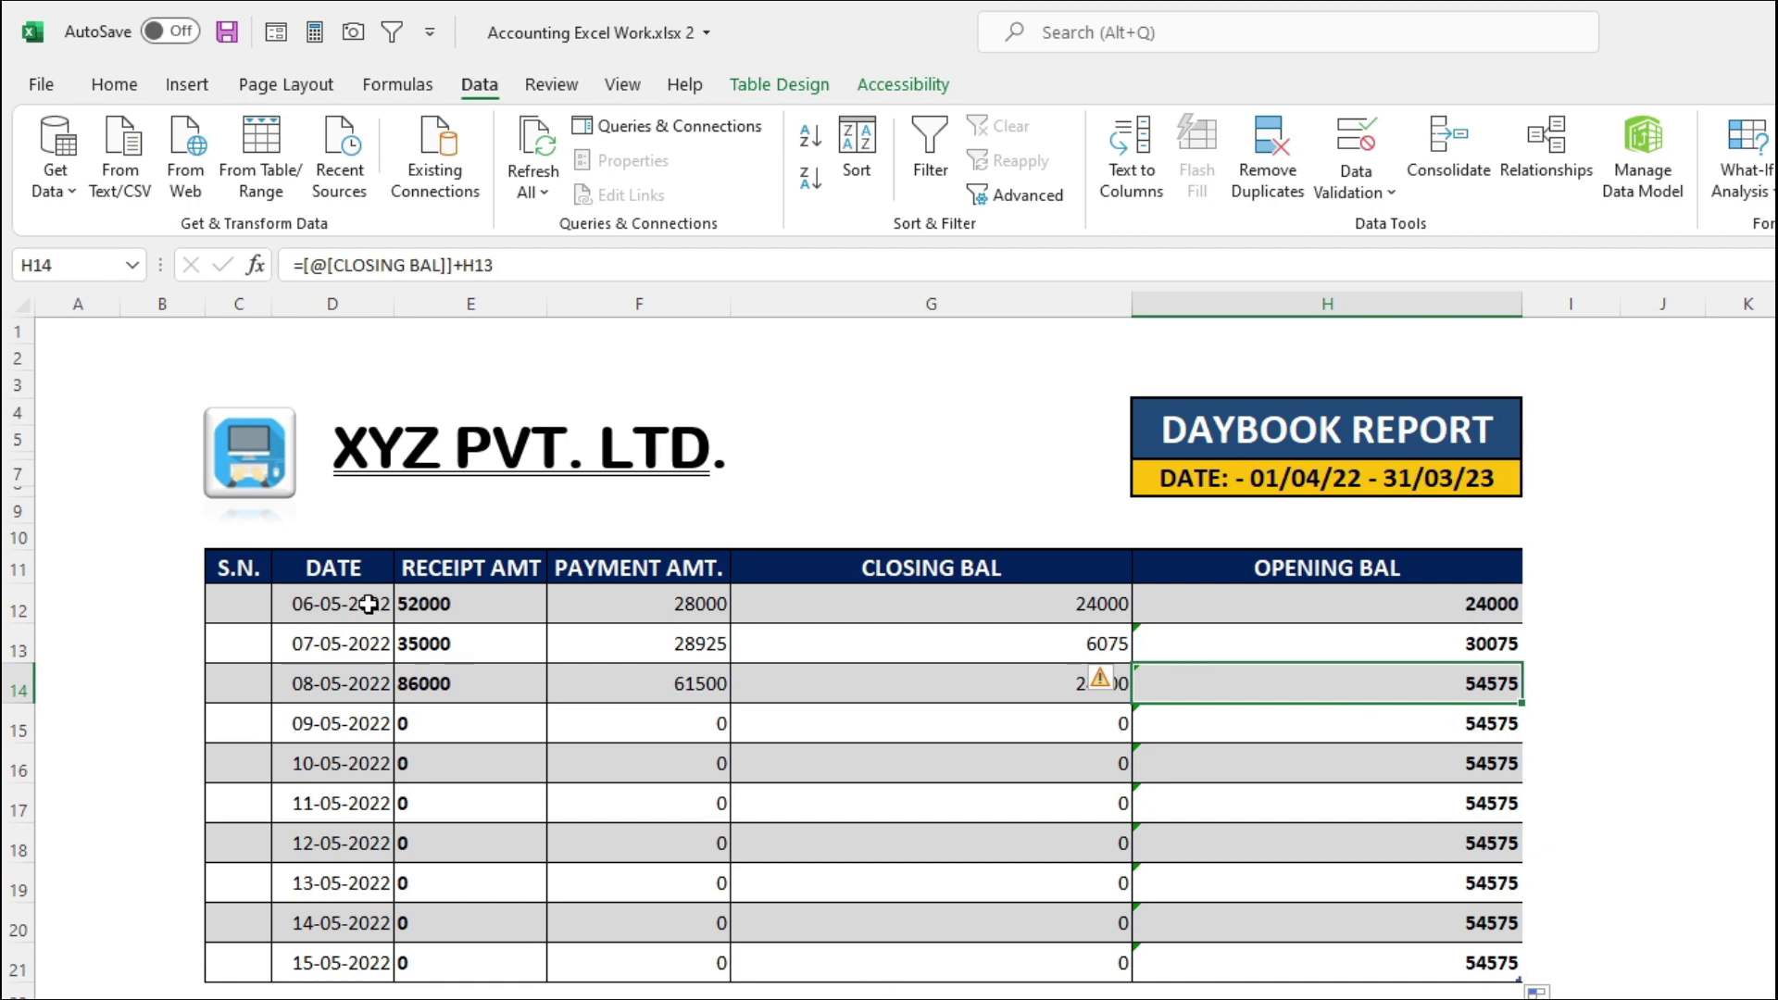
# Select empty cells in the row above the table
pyautogui.click(306, 520)
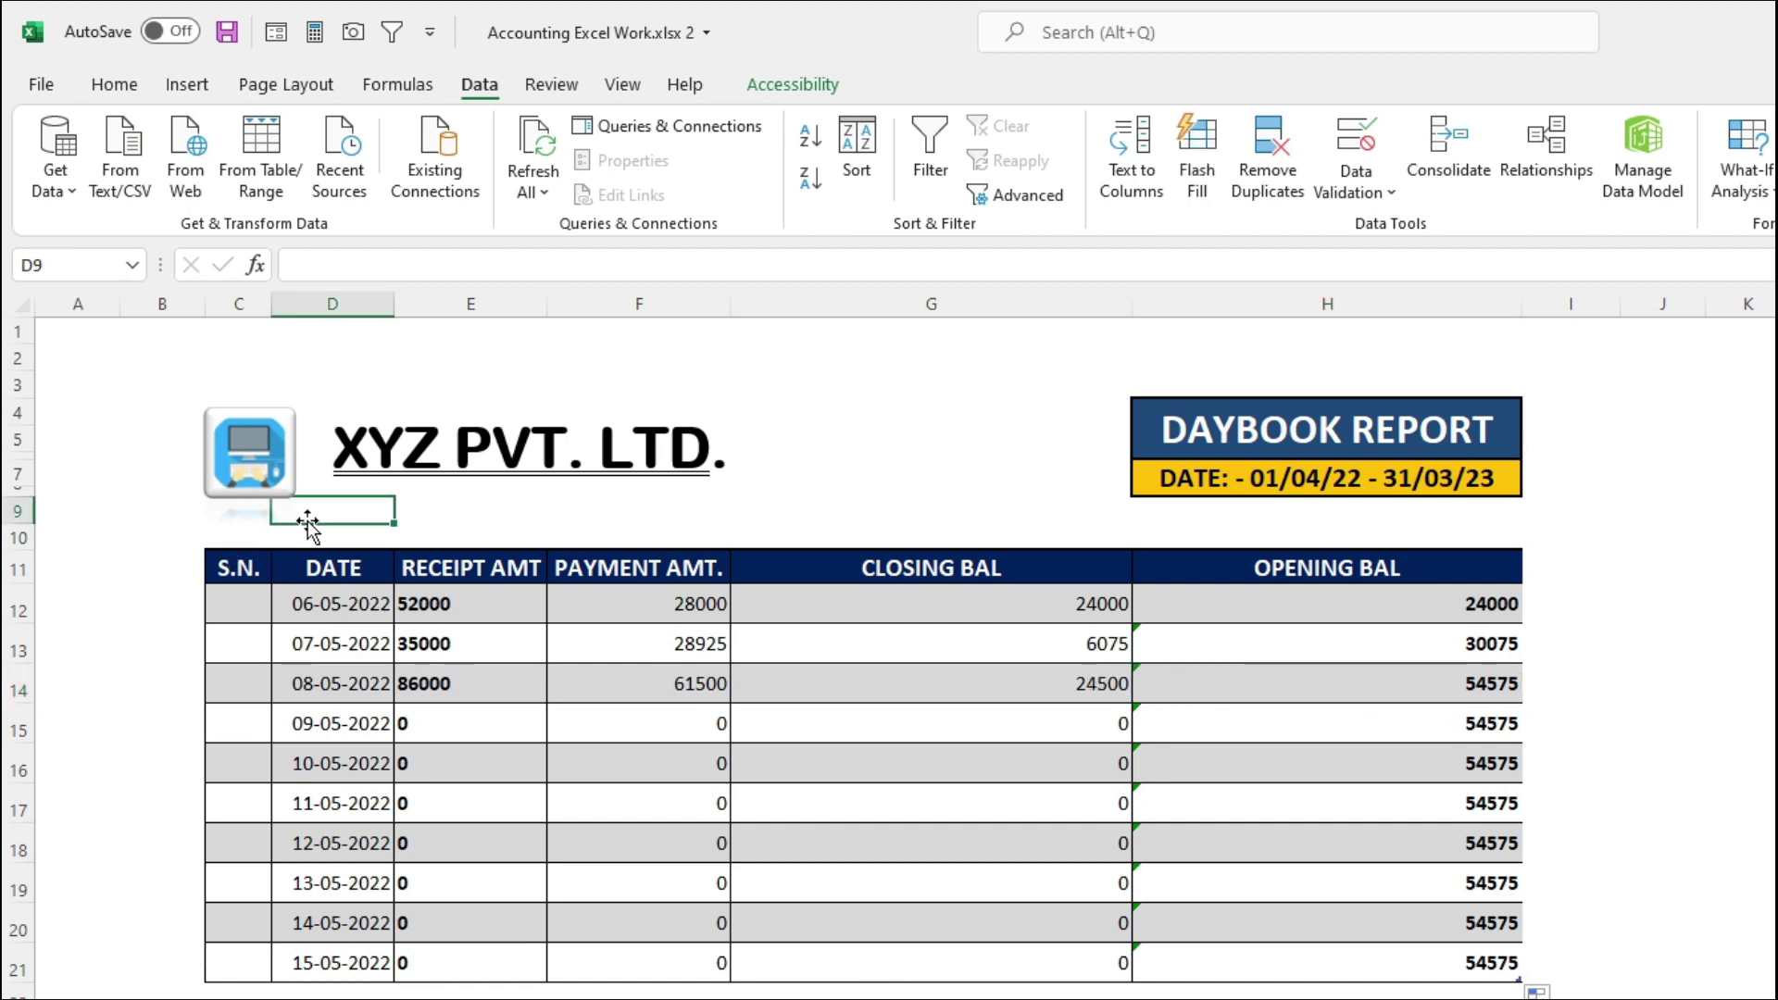
pyautogui.click(450, 523)
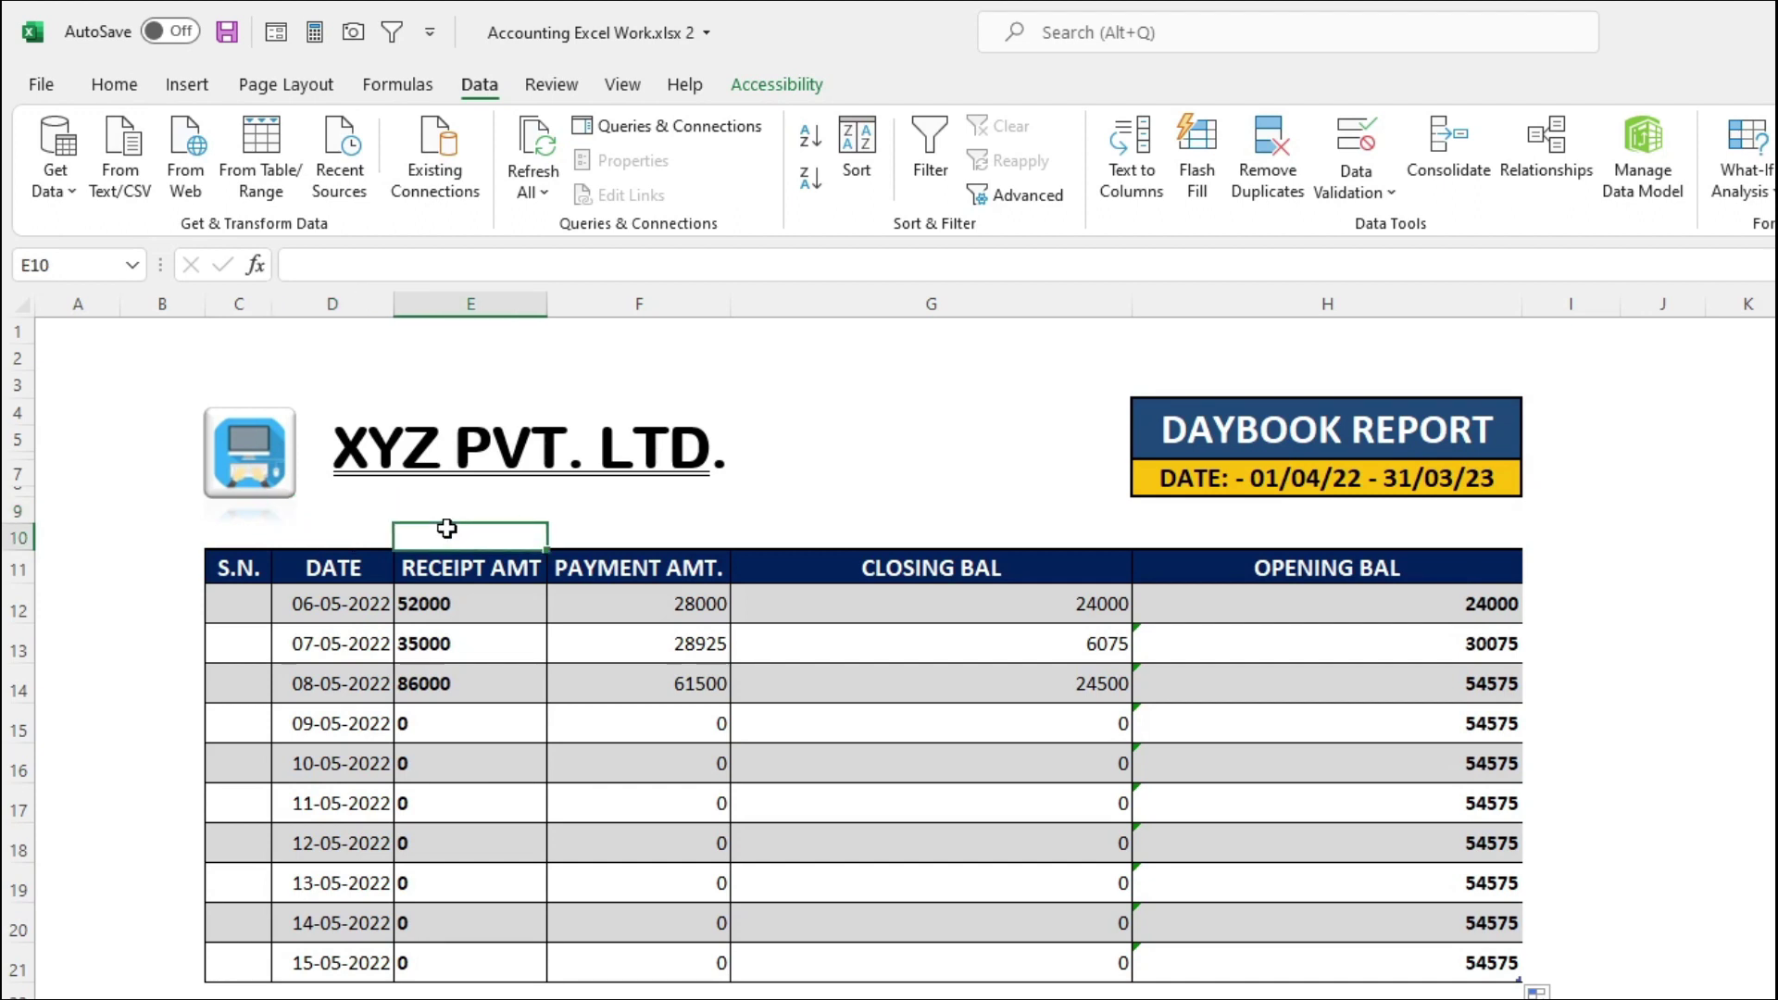
pyautogui.click(665, 520)
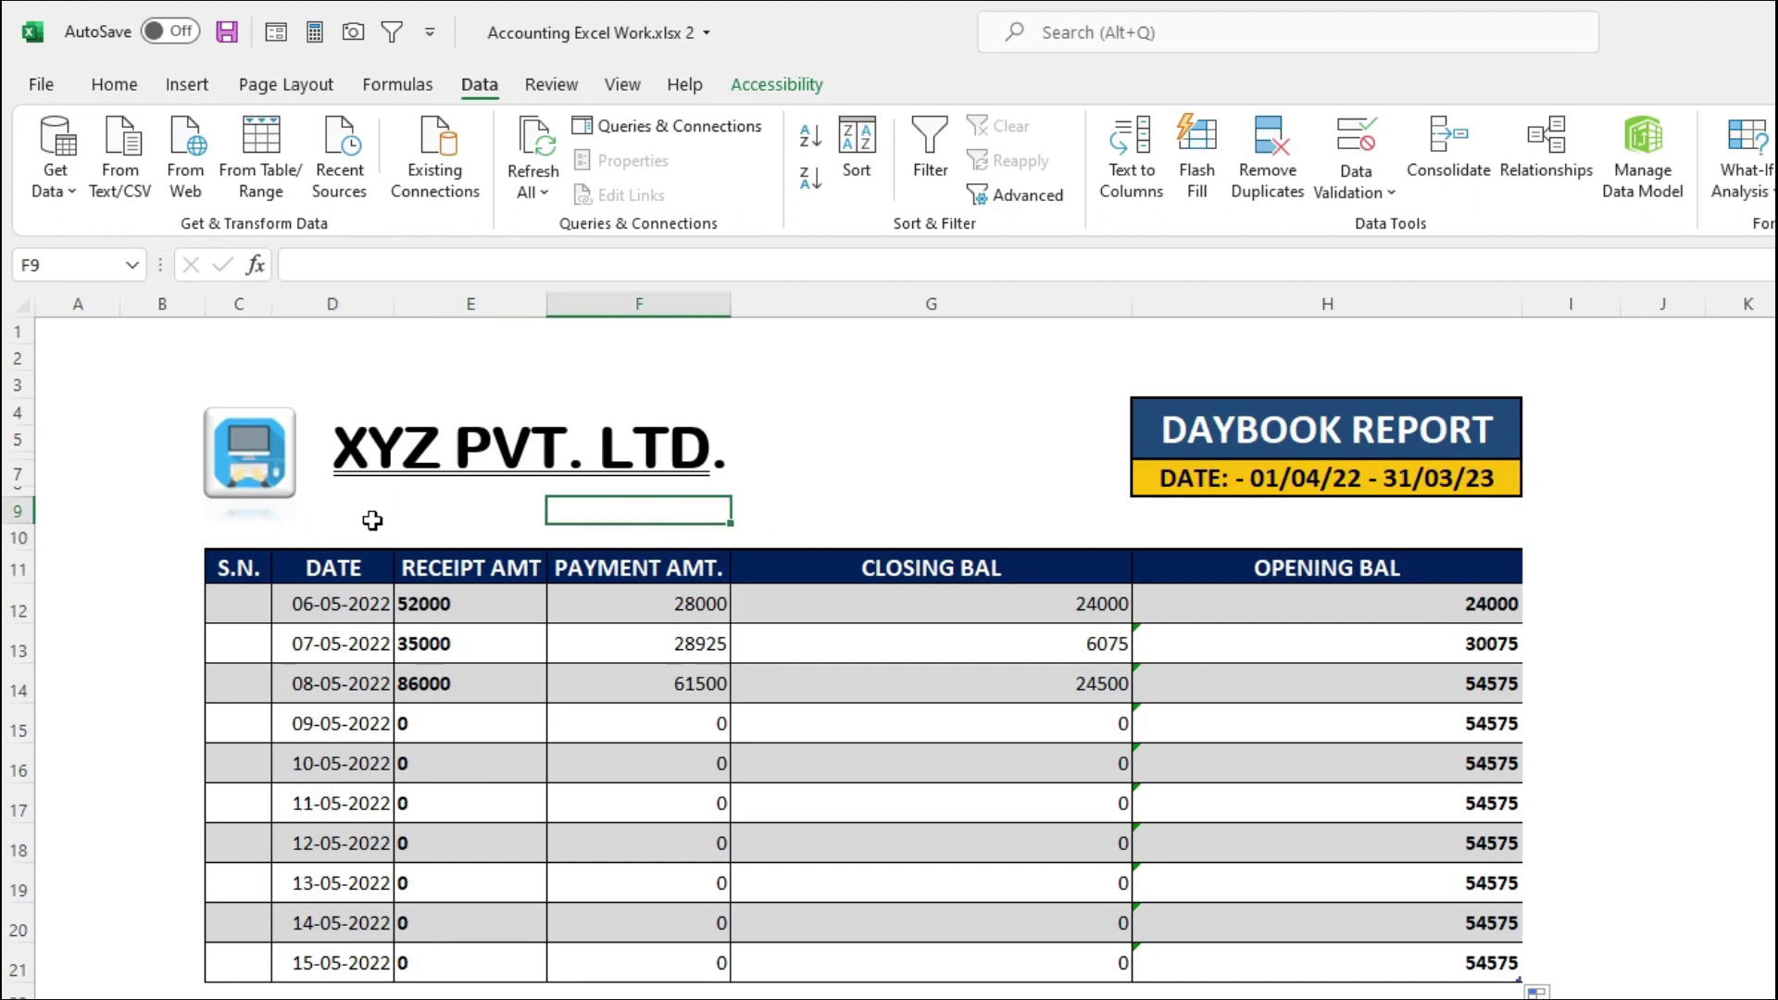
# Take rows 11–12 (header and 06-05-2022 row) and insert them as new rows at row 9
pyautogui.moveTo(333, 516); pyautogui.dragTo(1450, 505)
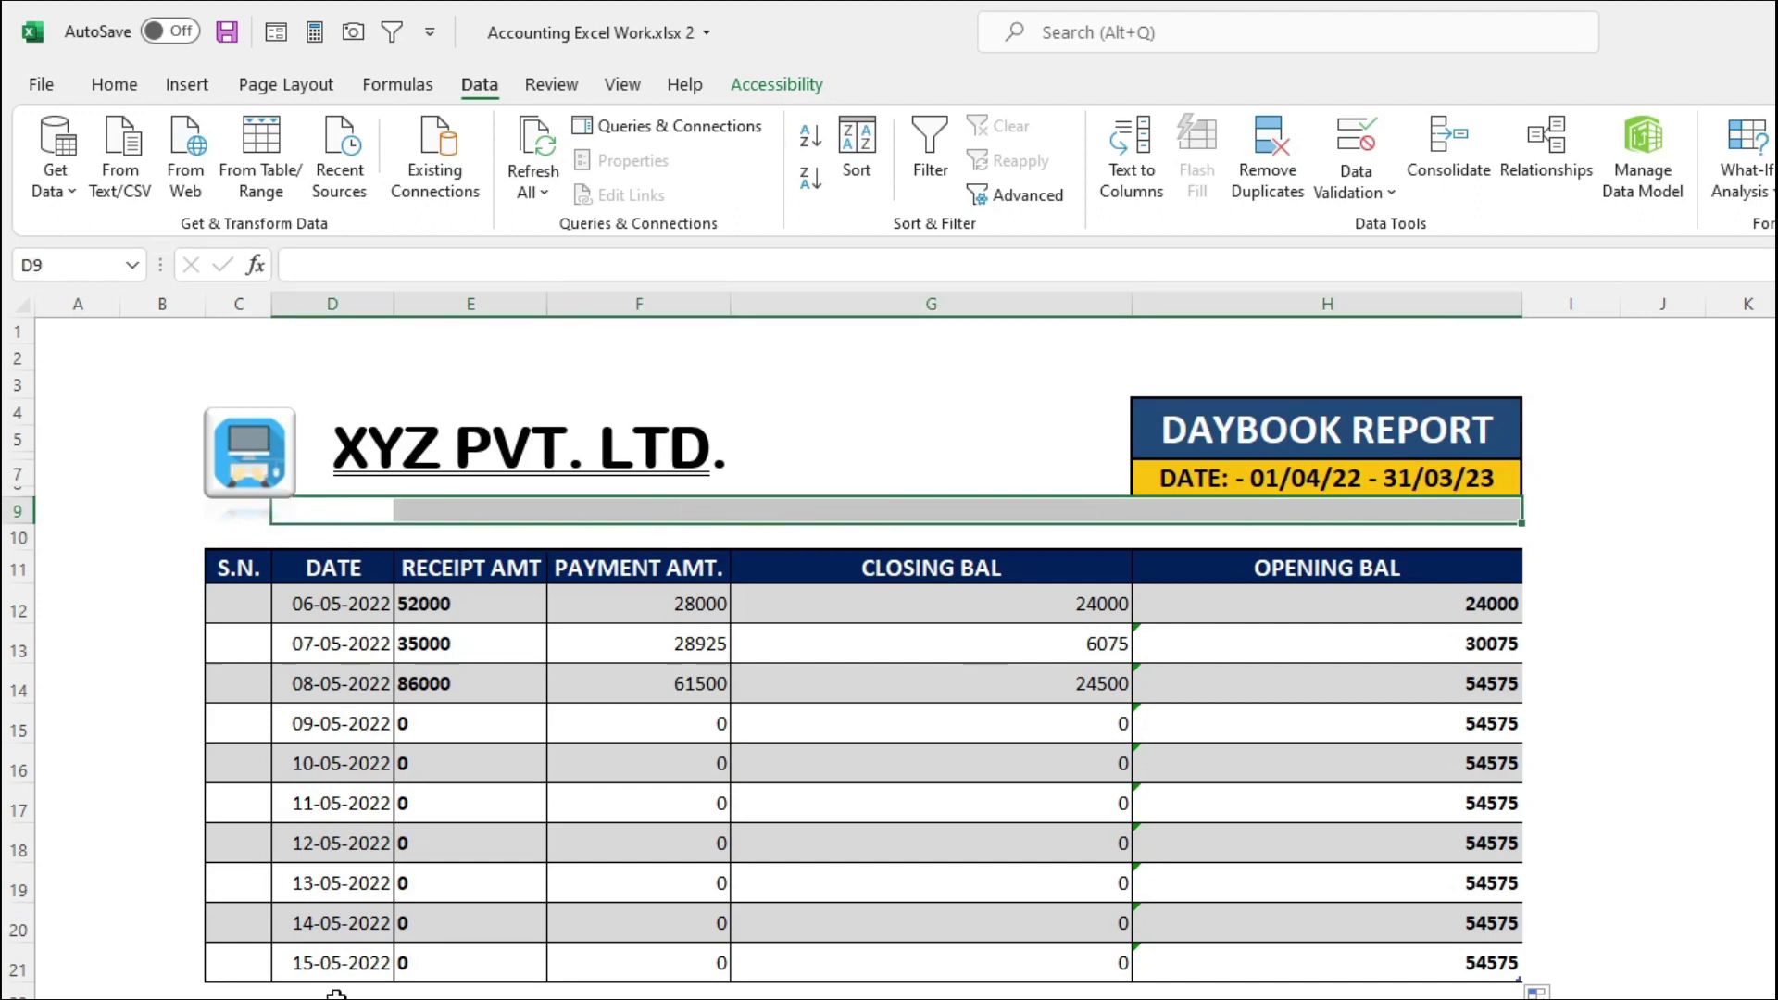
pyautogui.click(5, 568)
pyautogui.moveTo(5, 568); pyautogui.dragTo(16, 603)
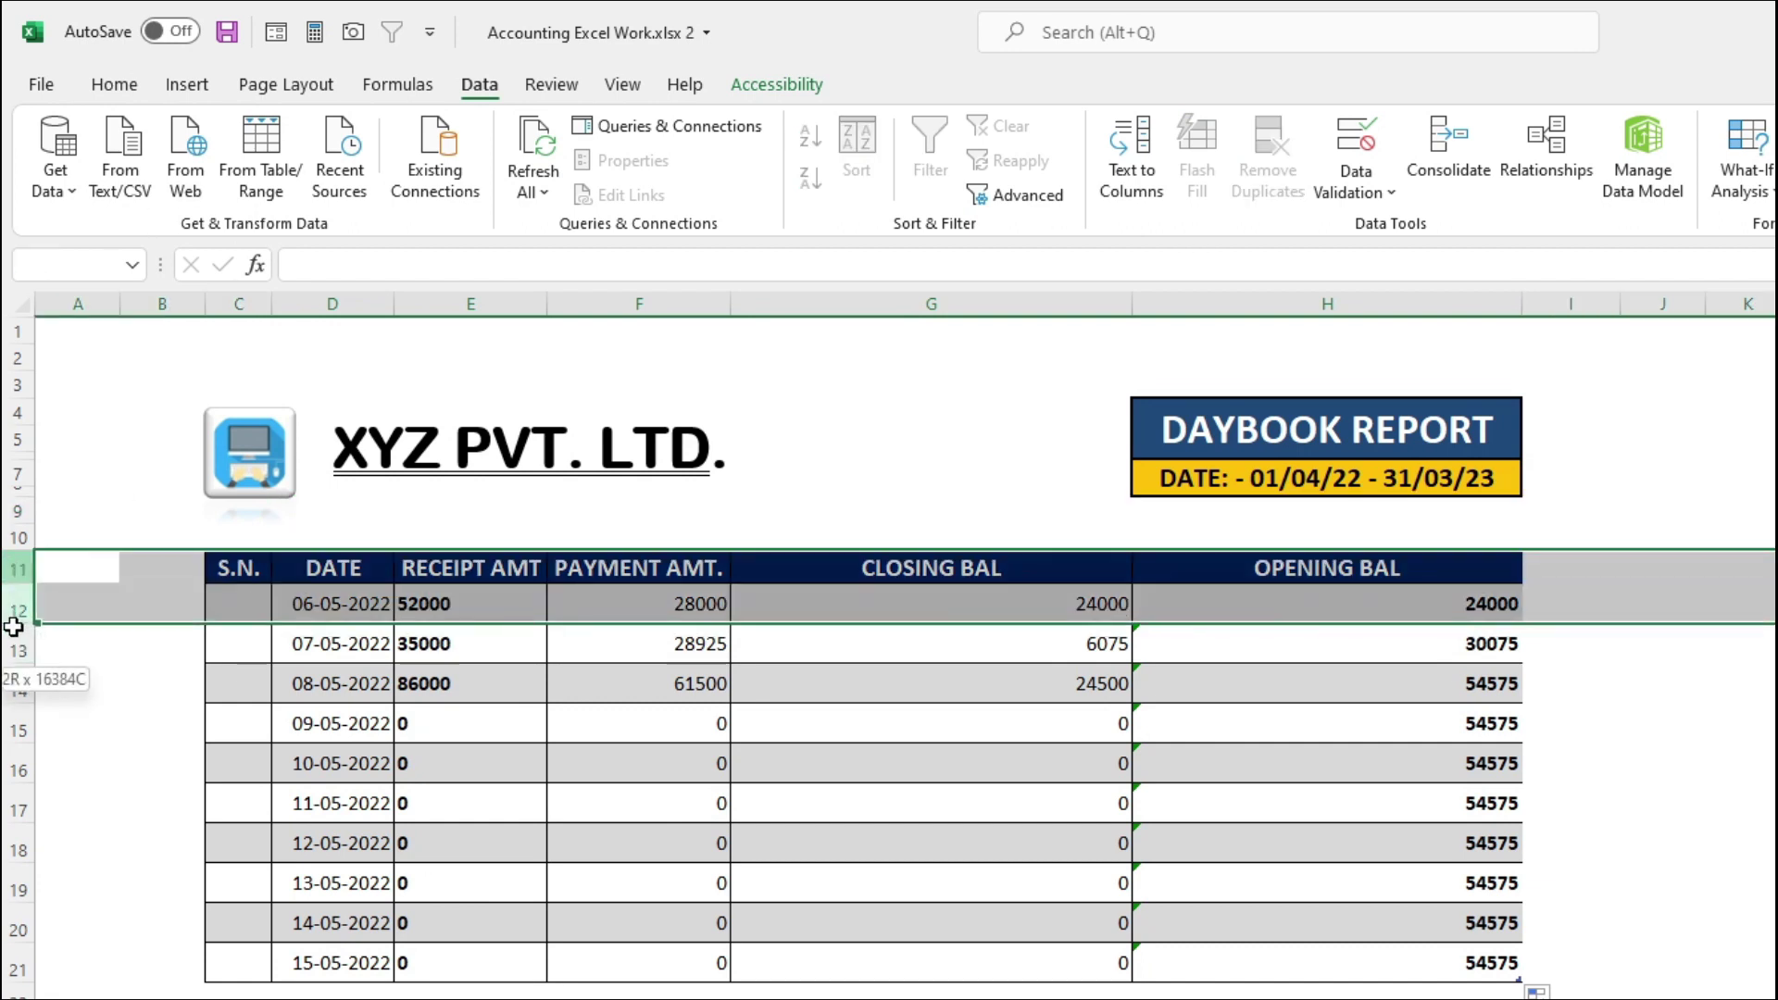
pyautogui.hotkey('ctrl', 'x')
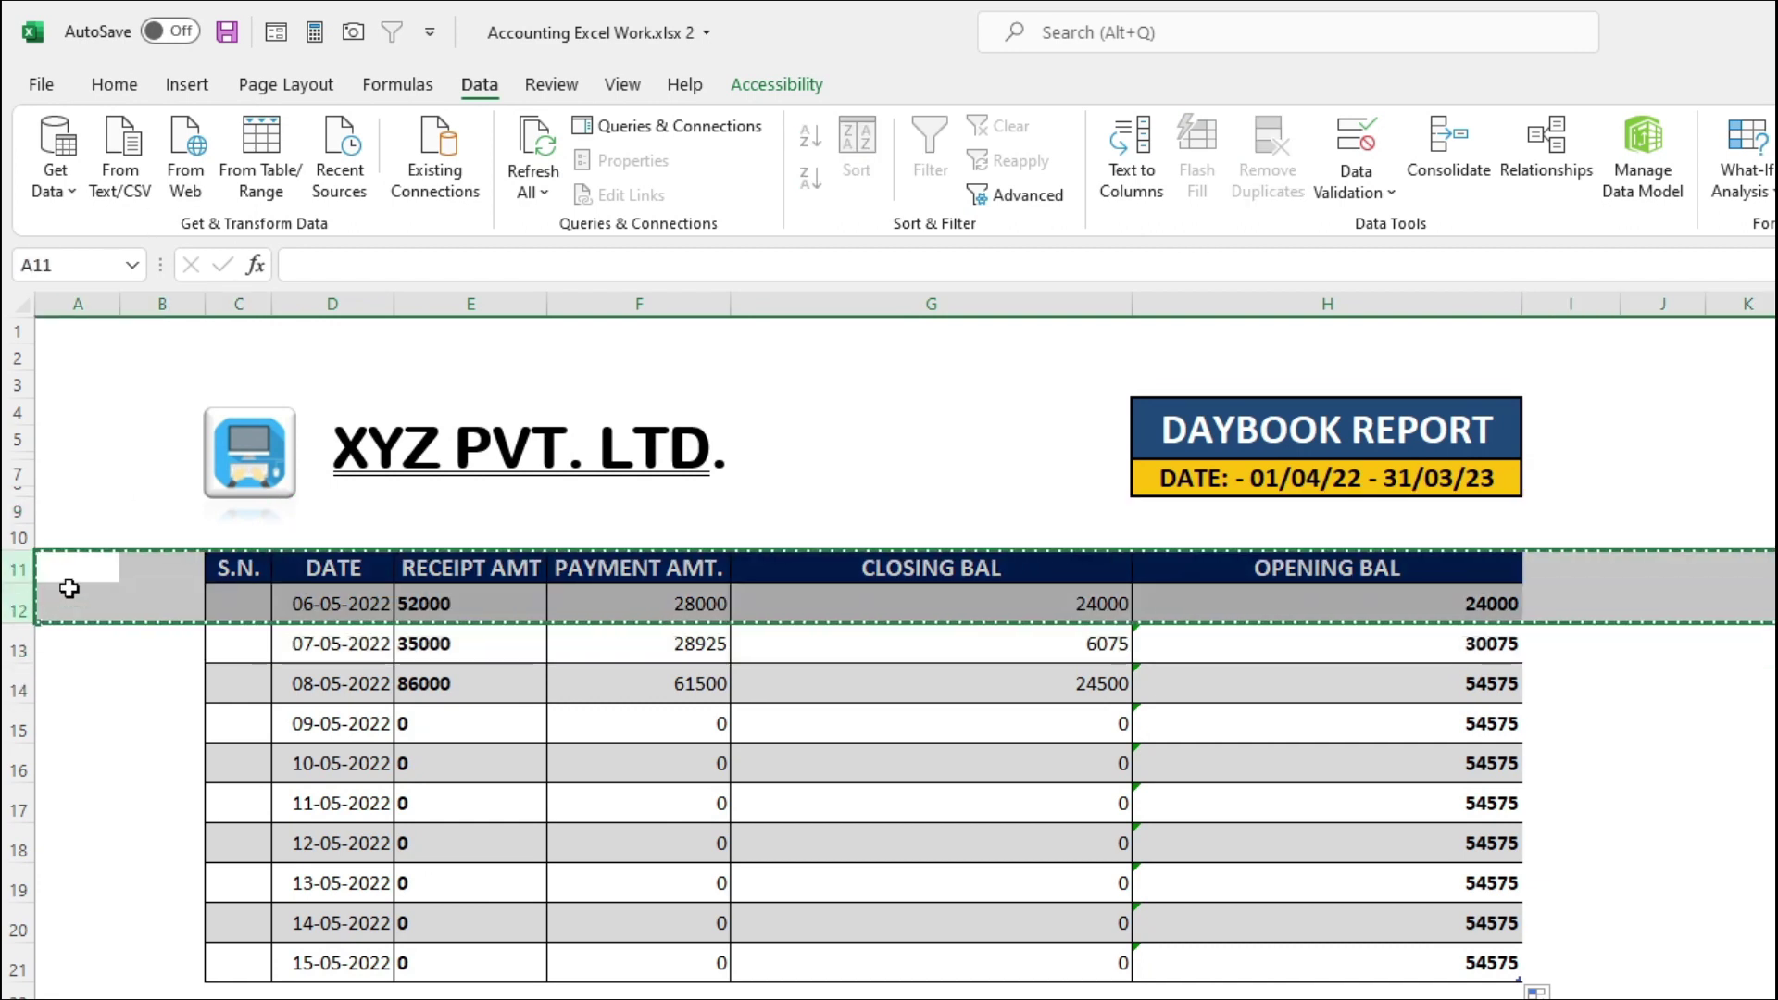
pyautogui.click(17, 509)
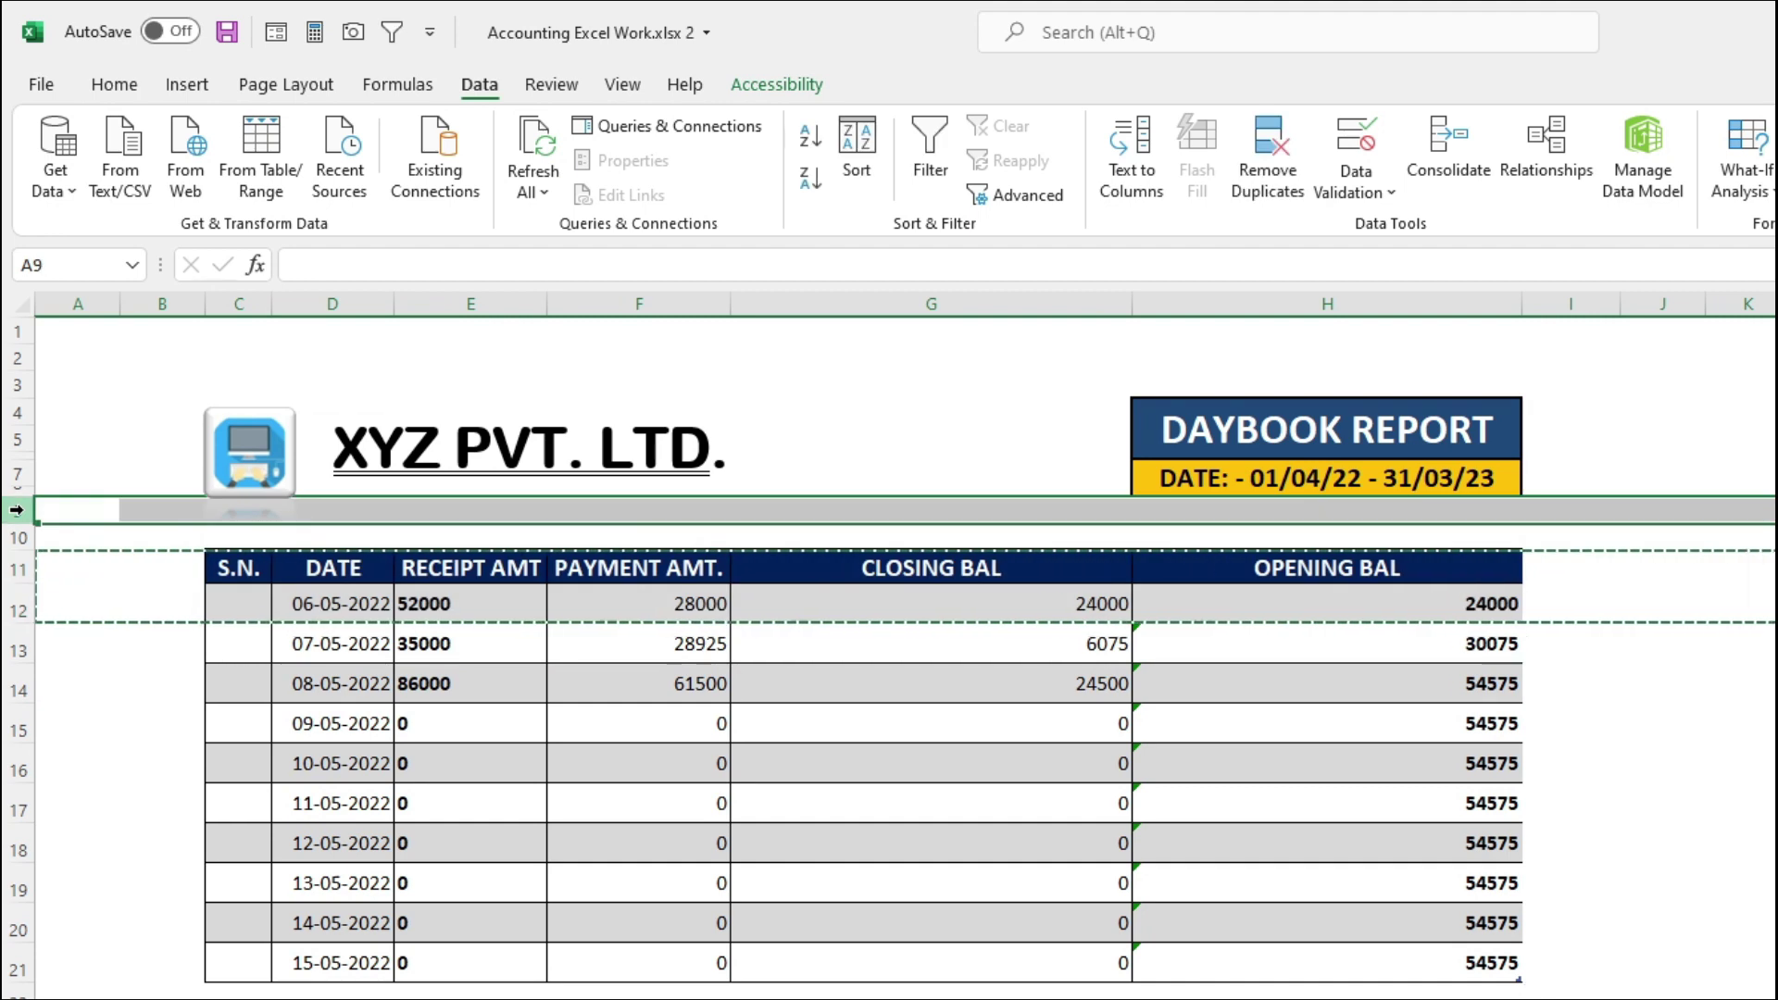
pyautogui.rightClick(17, 509)
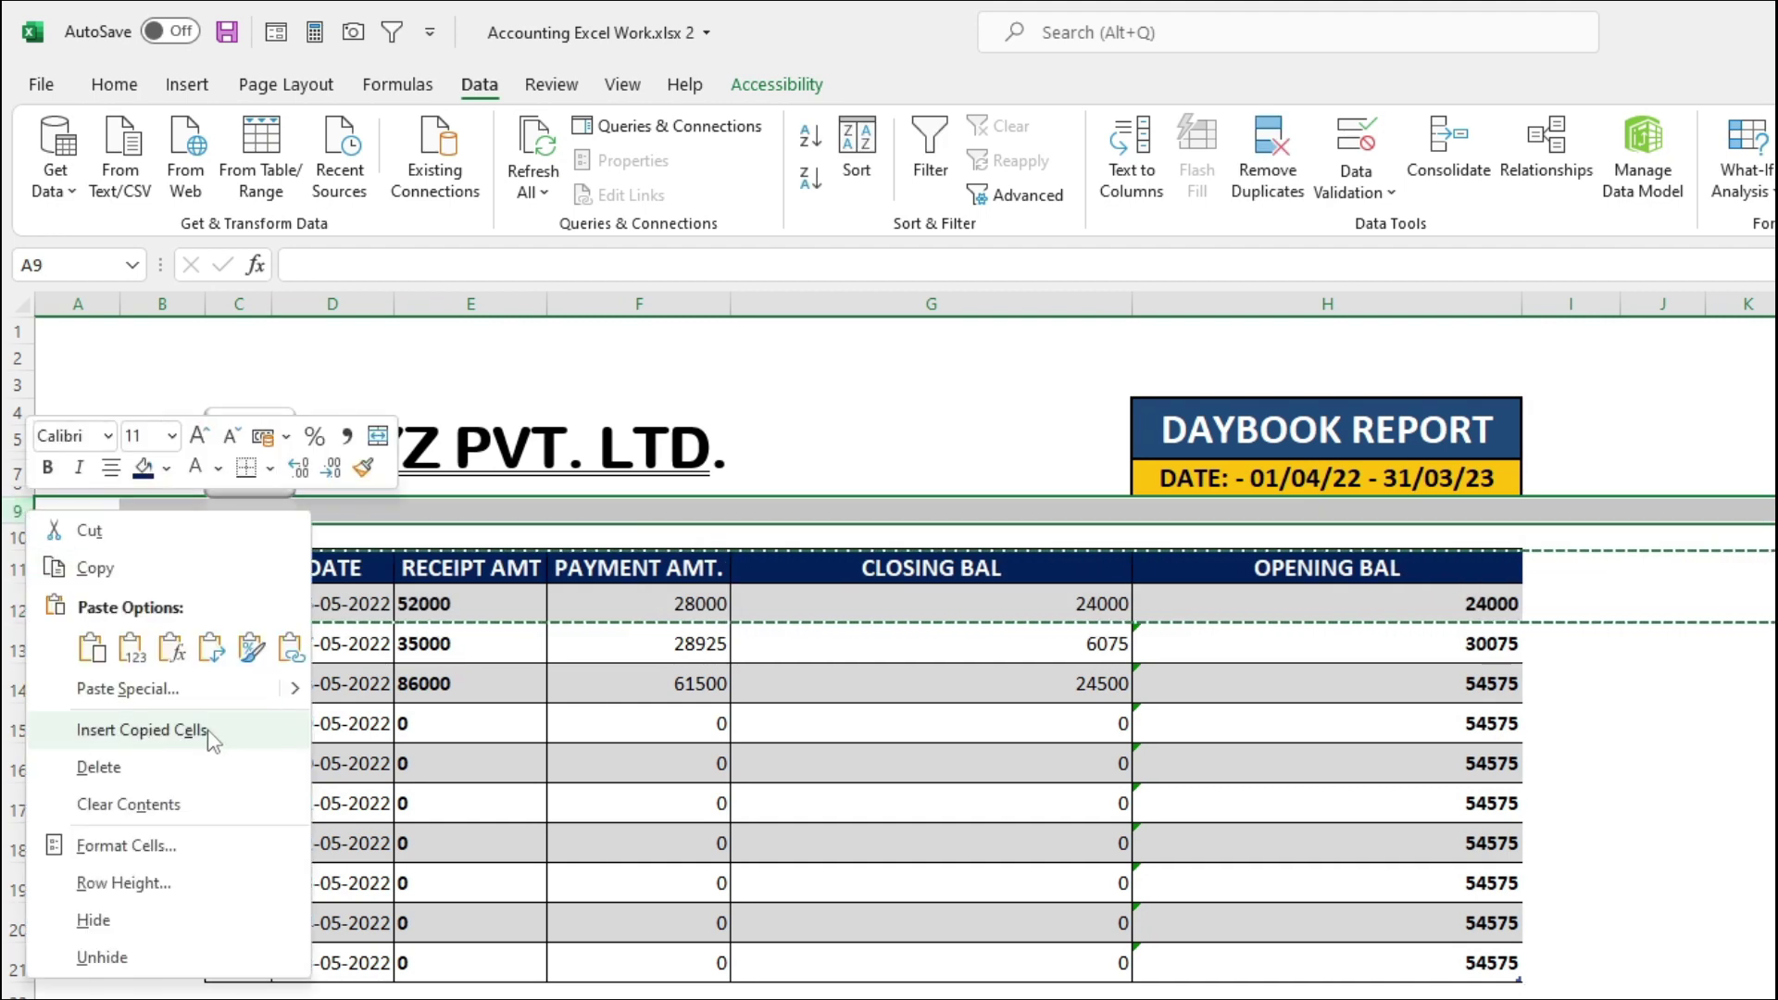
pyautogui.click(213, 731)
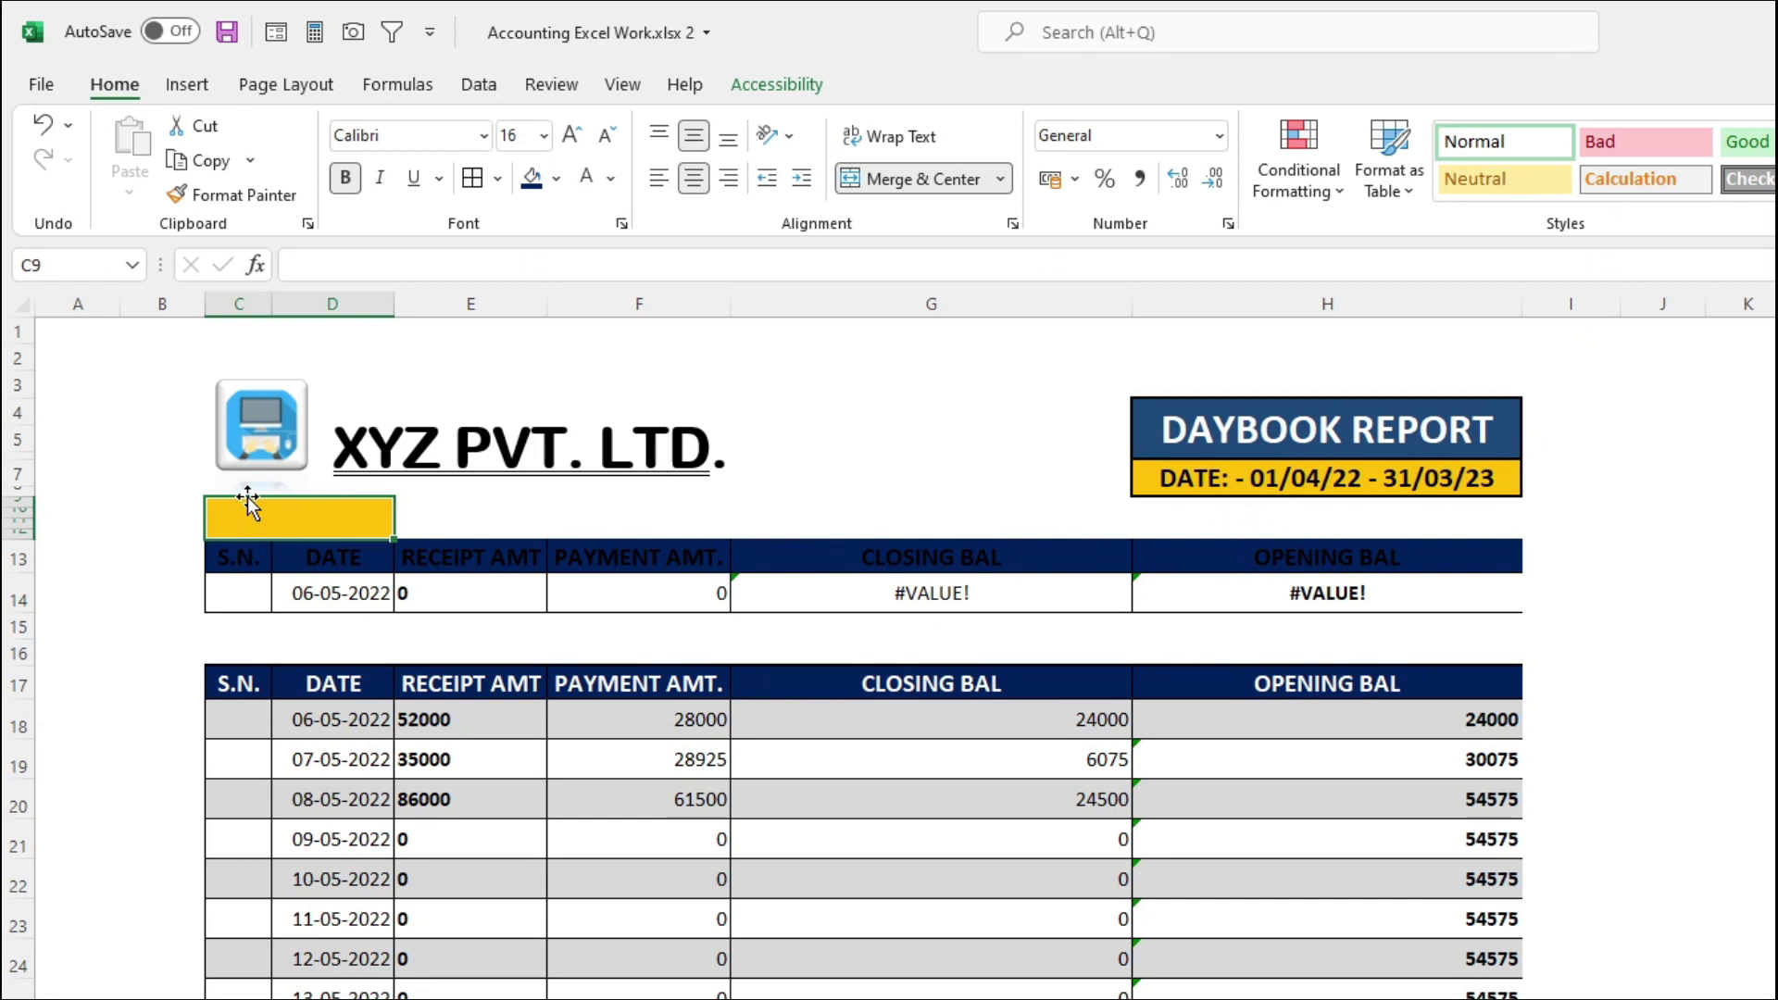
pyautogui.write('SEARCH')
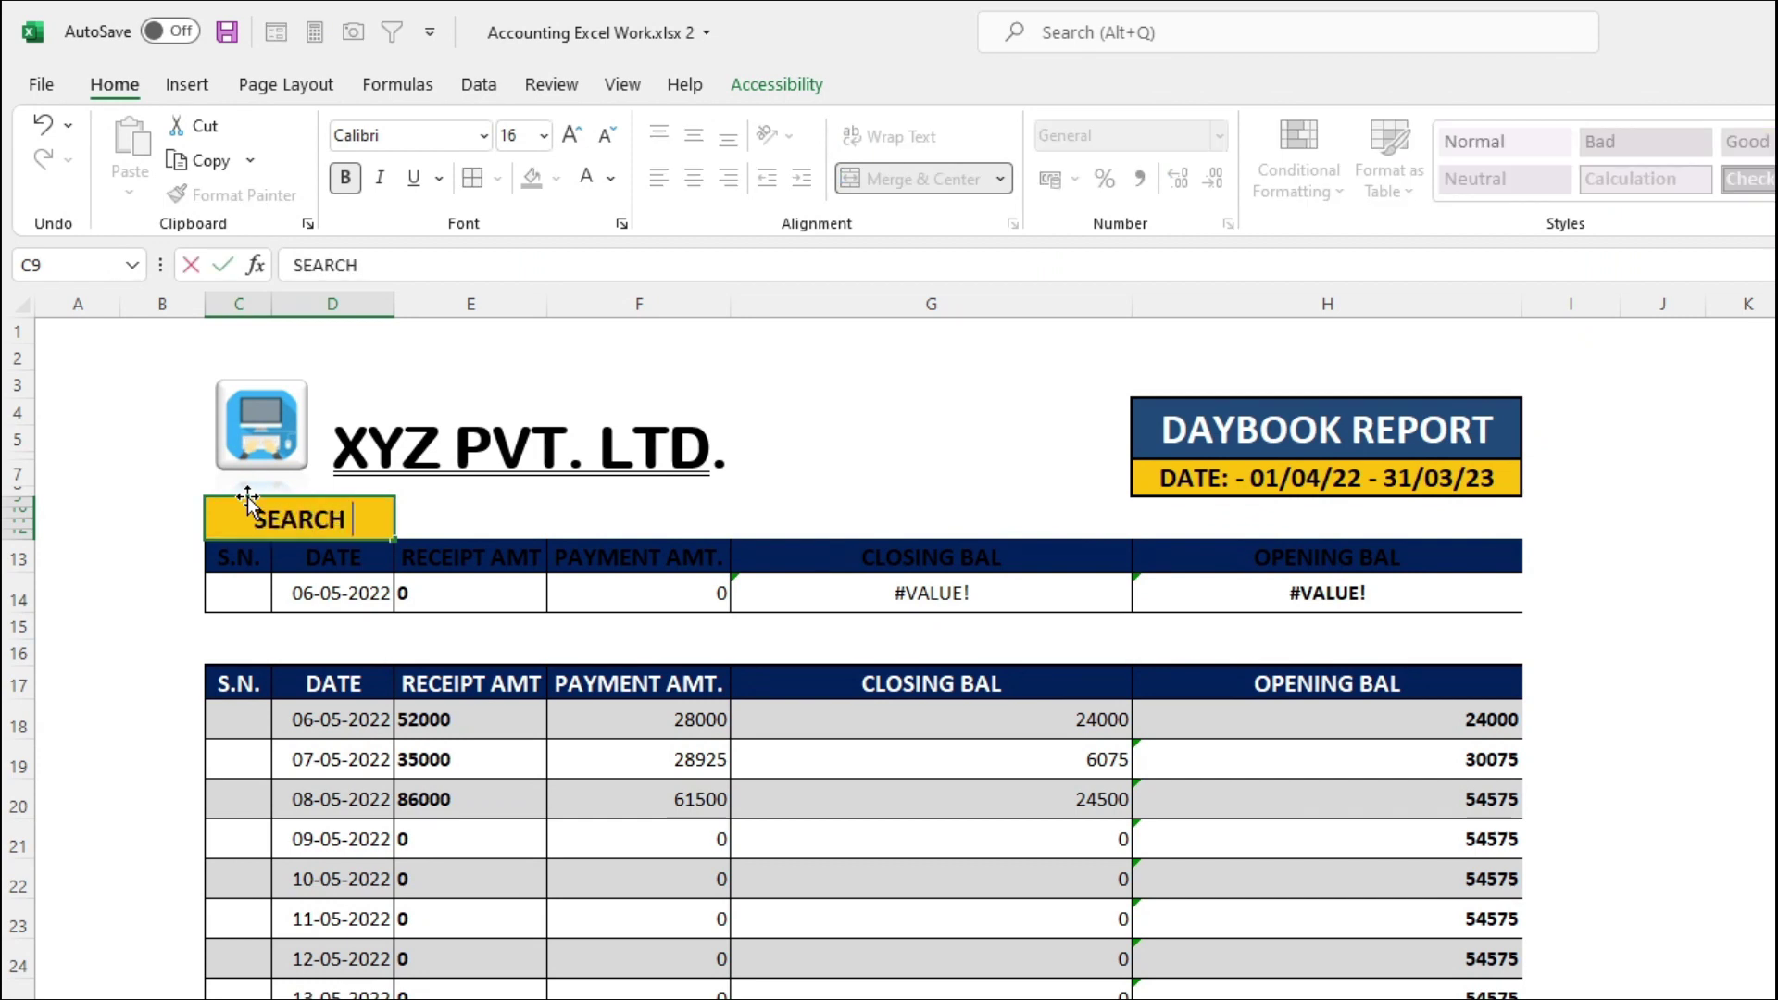
pyautogui.click(418, 811)
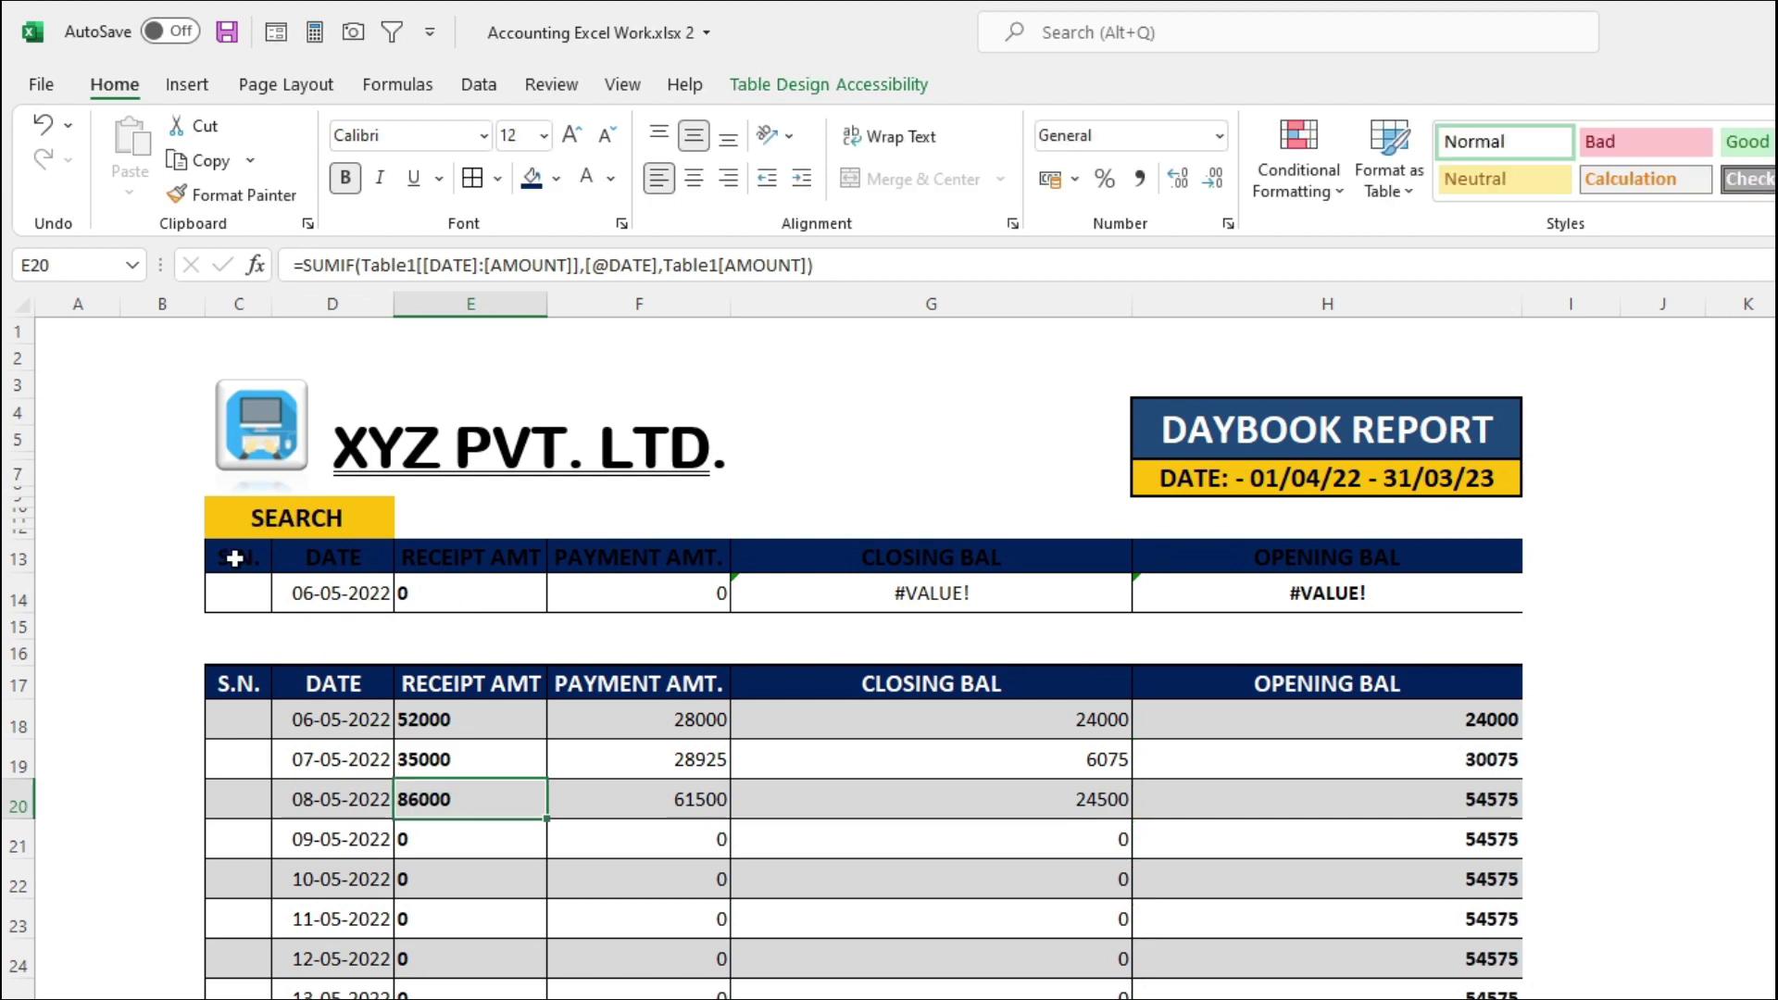
pyautogui.moveTo(230, 558); pyautogui.dragTo(1519, 558)
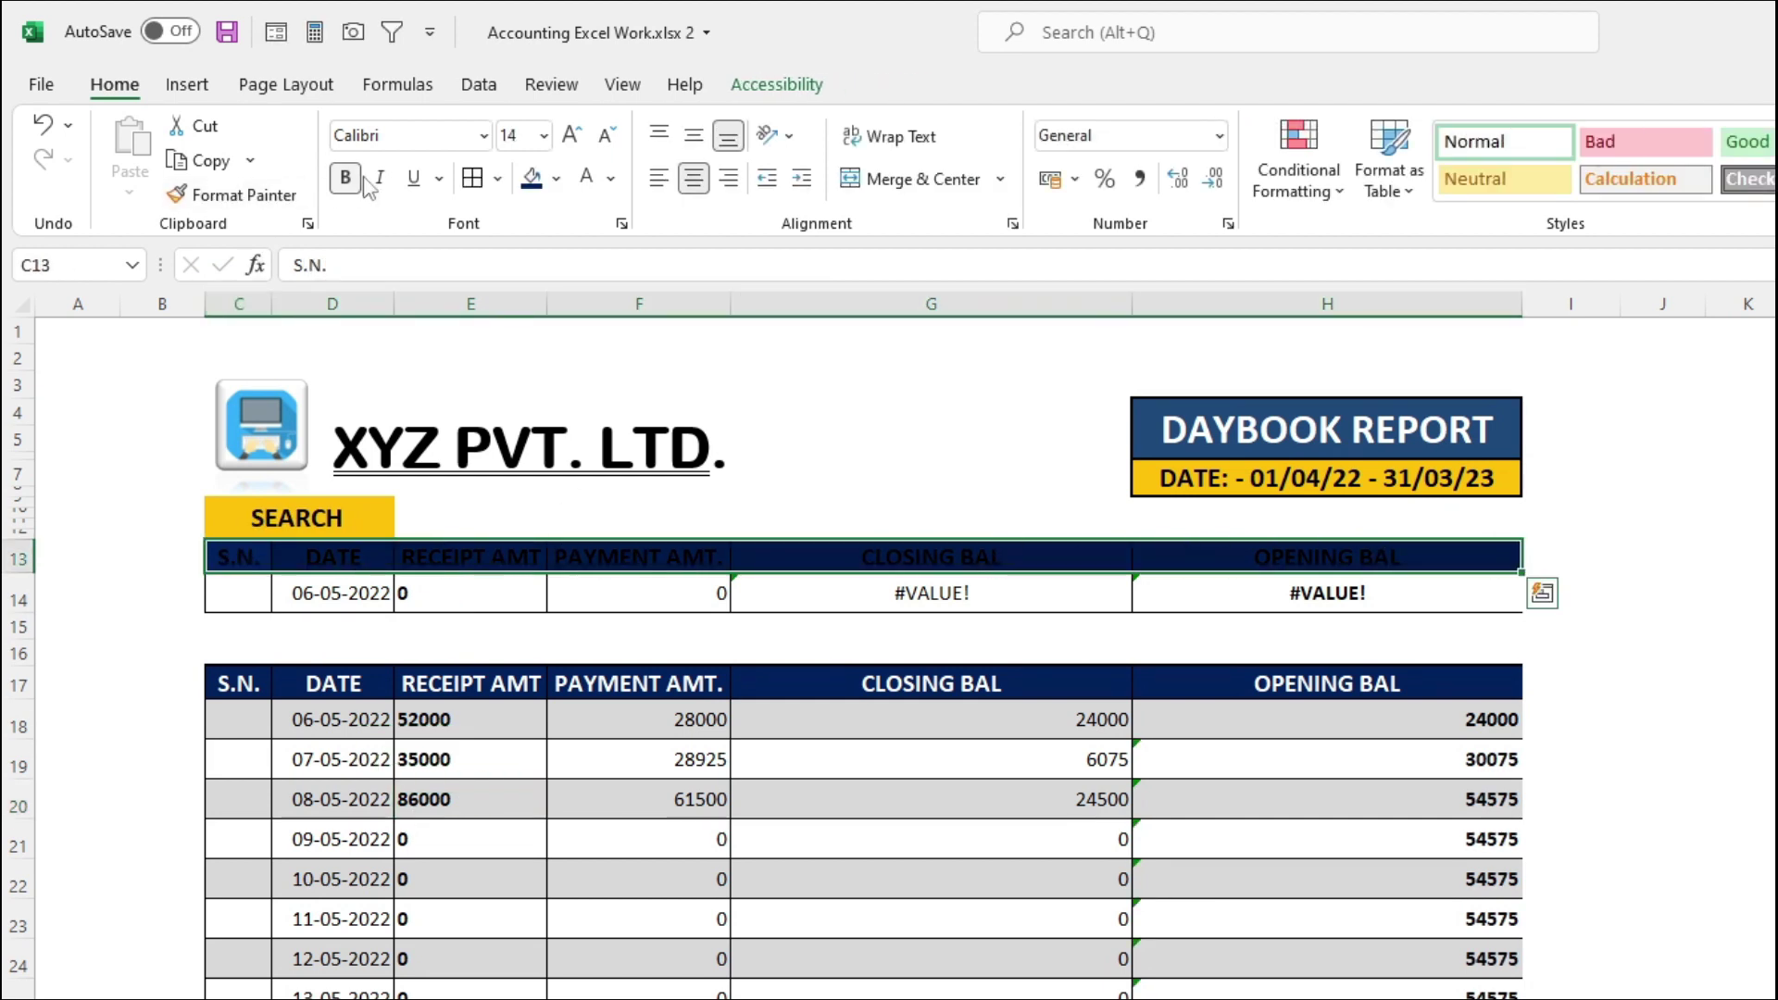
pyautogui.click(586, 177)
pyautogui.click(639, 720)
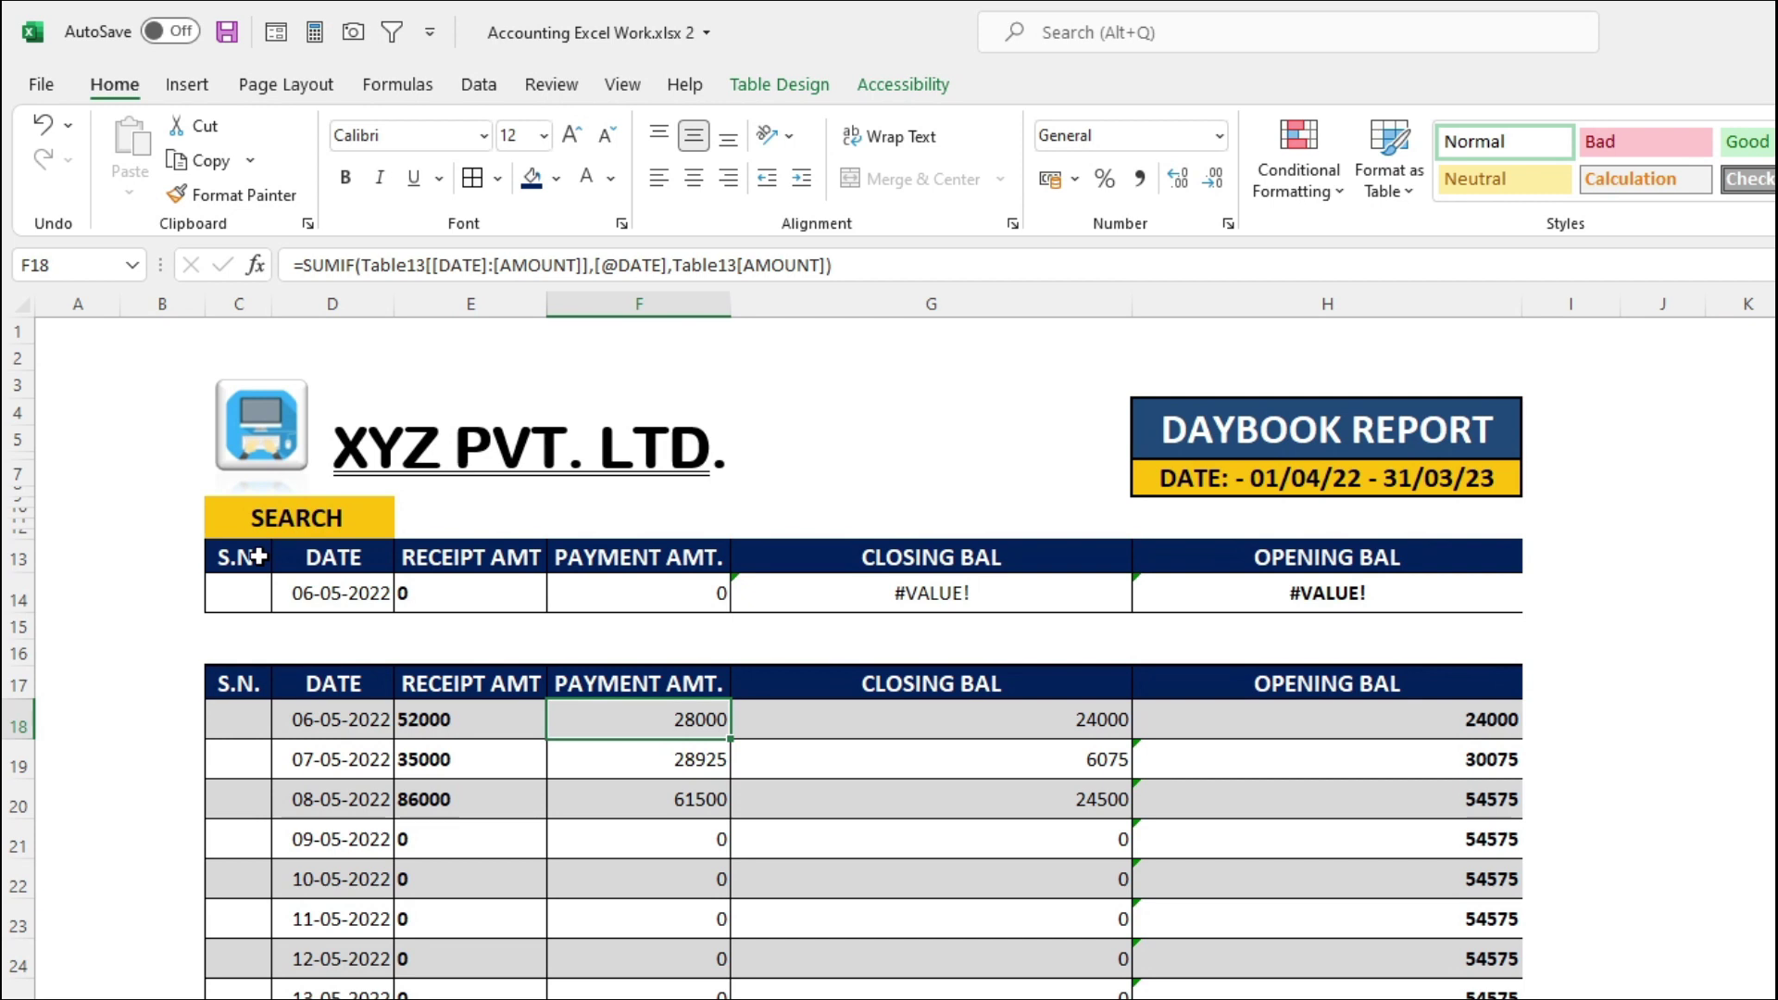
pyautogui.moveTo(258, 556); pyautogui.dragTo(382, 558)
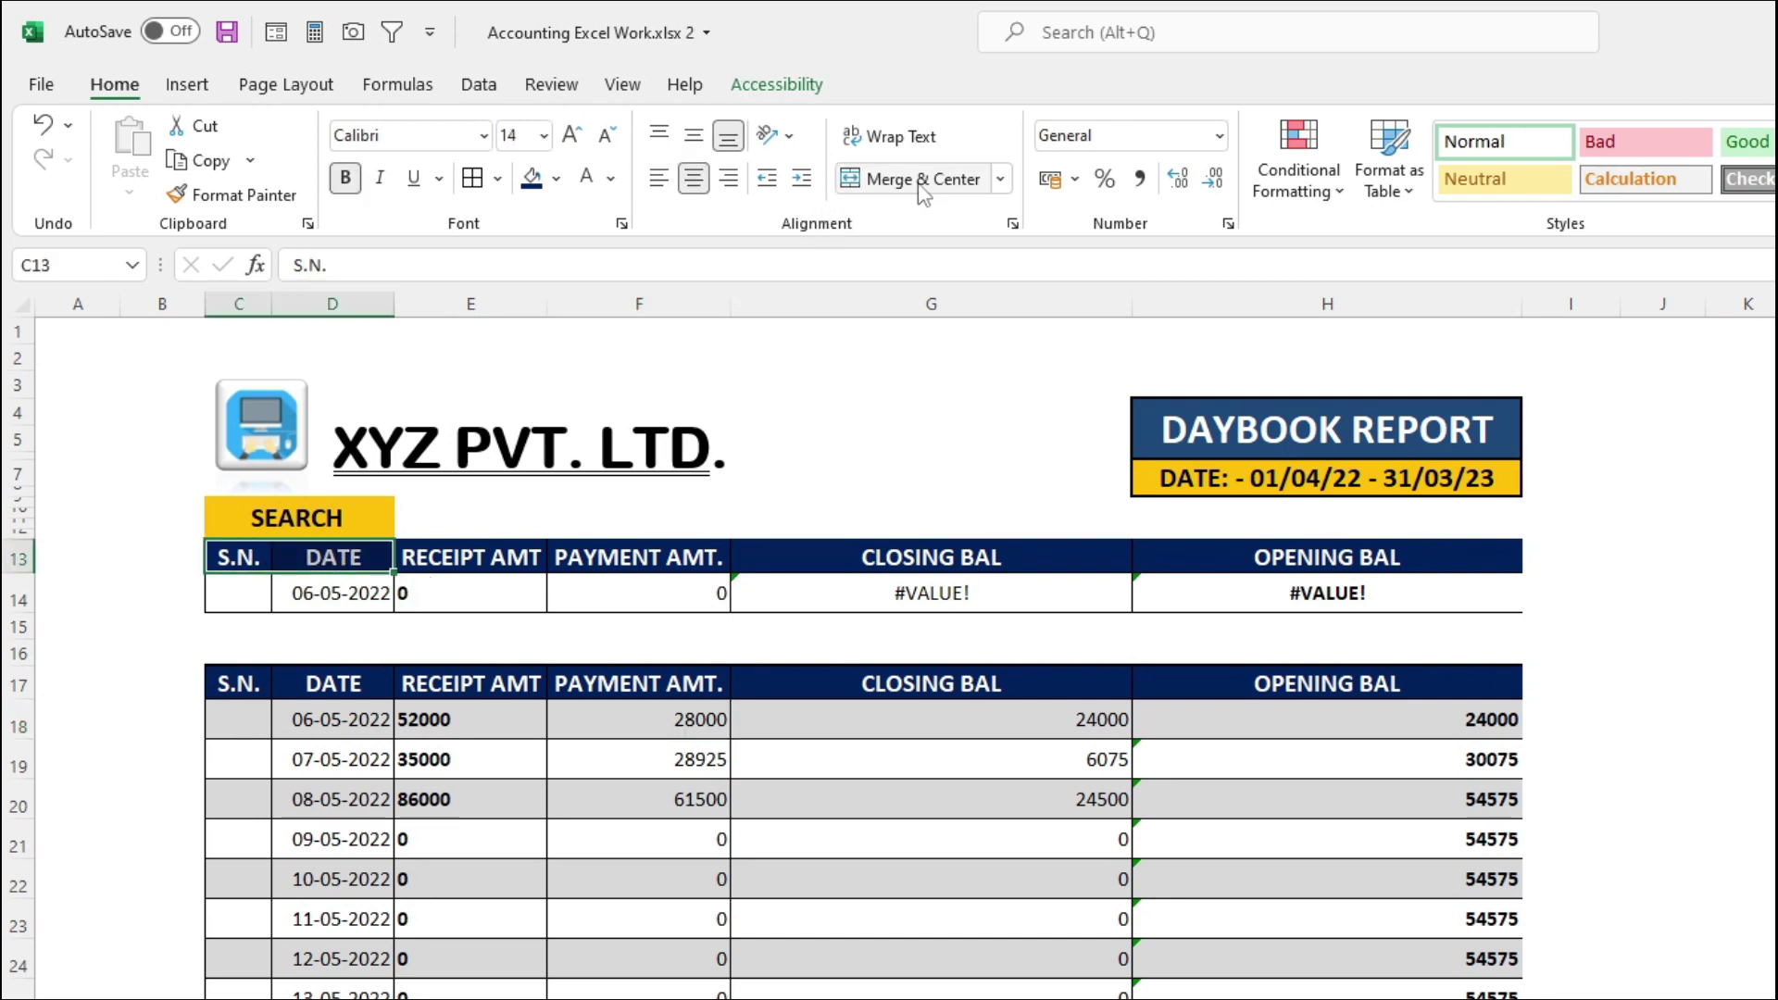
pyautogui.click(922, 185)
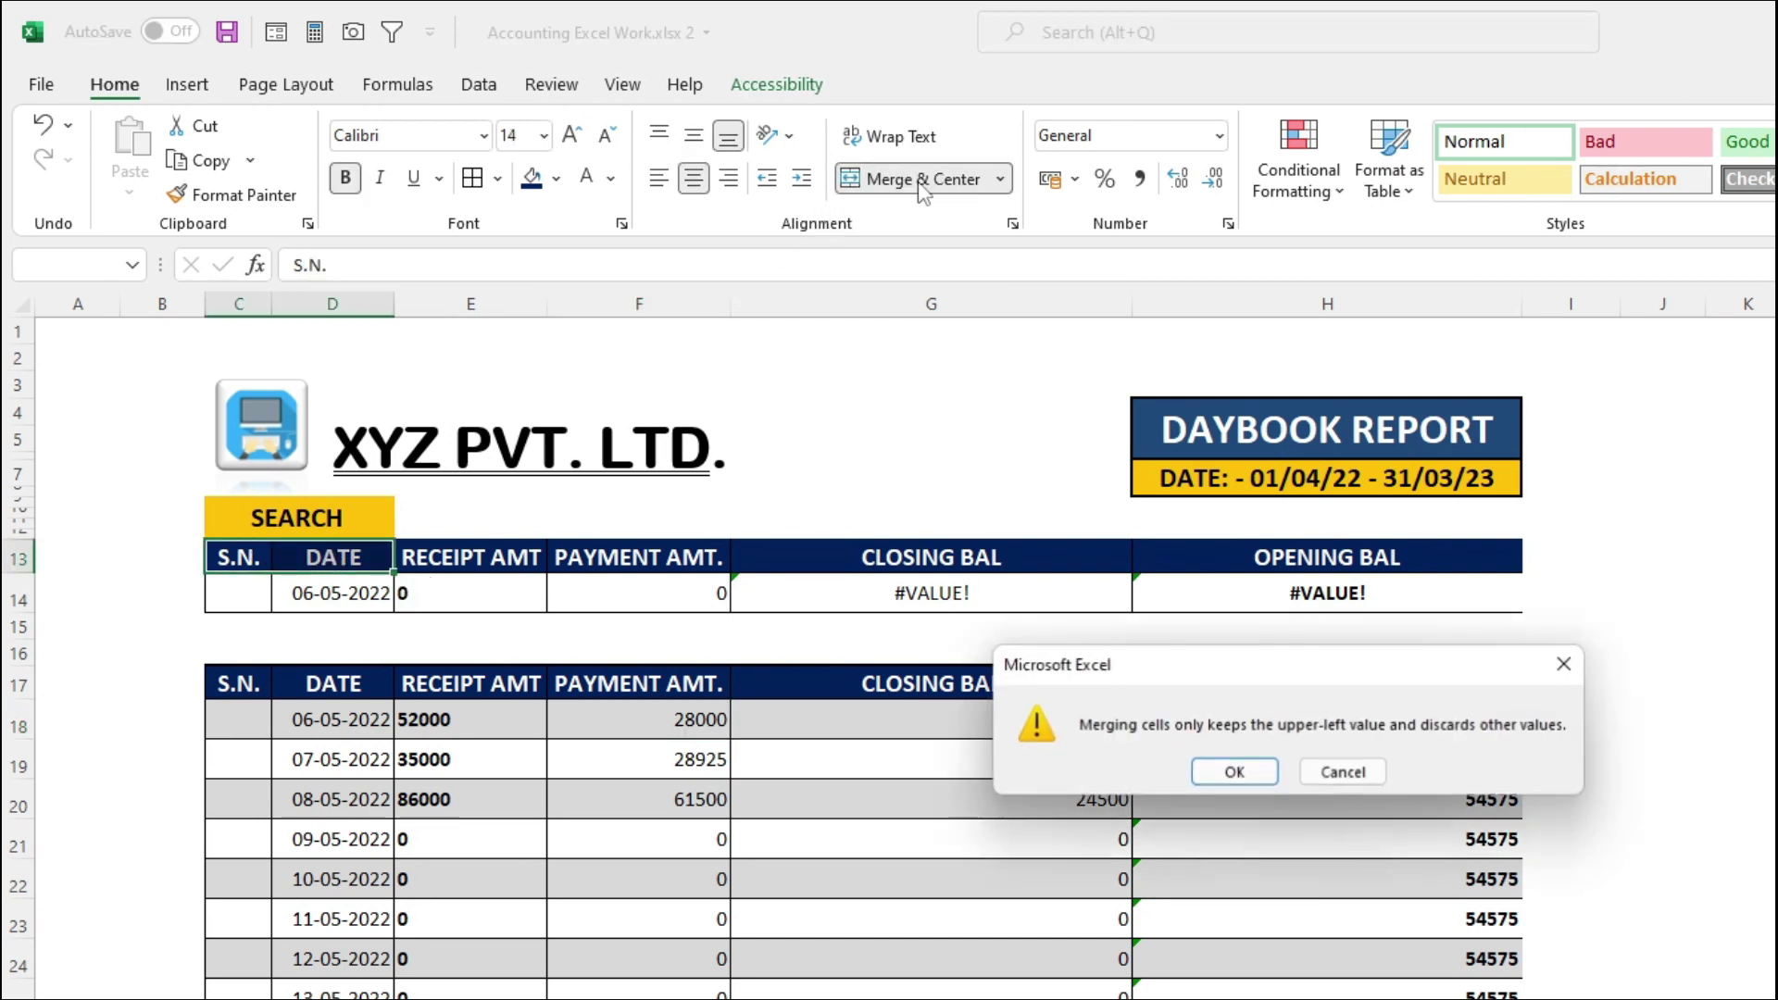
pyautogui.click(1235, 773)
pyautogui.write('DA')
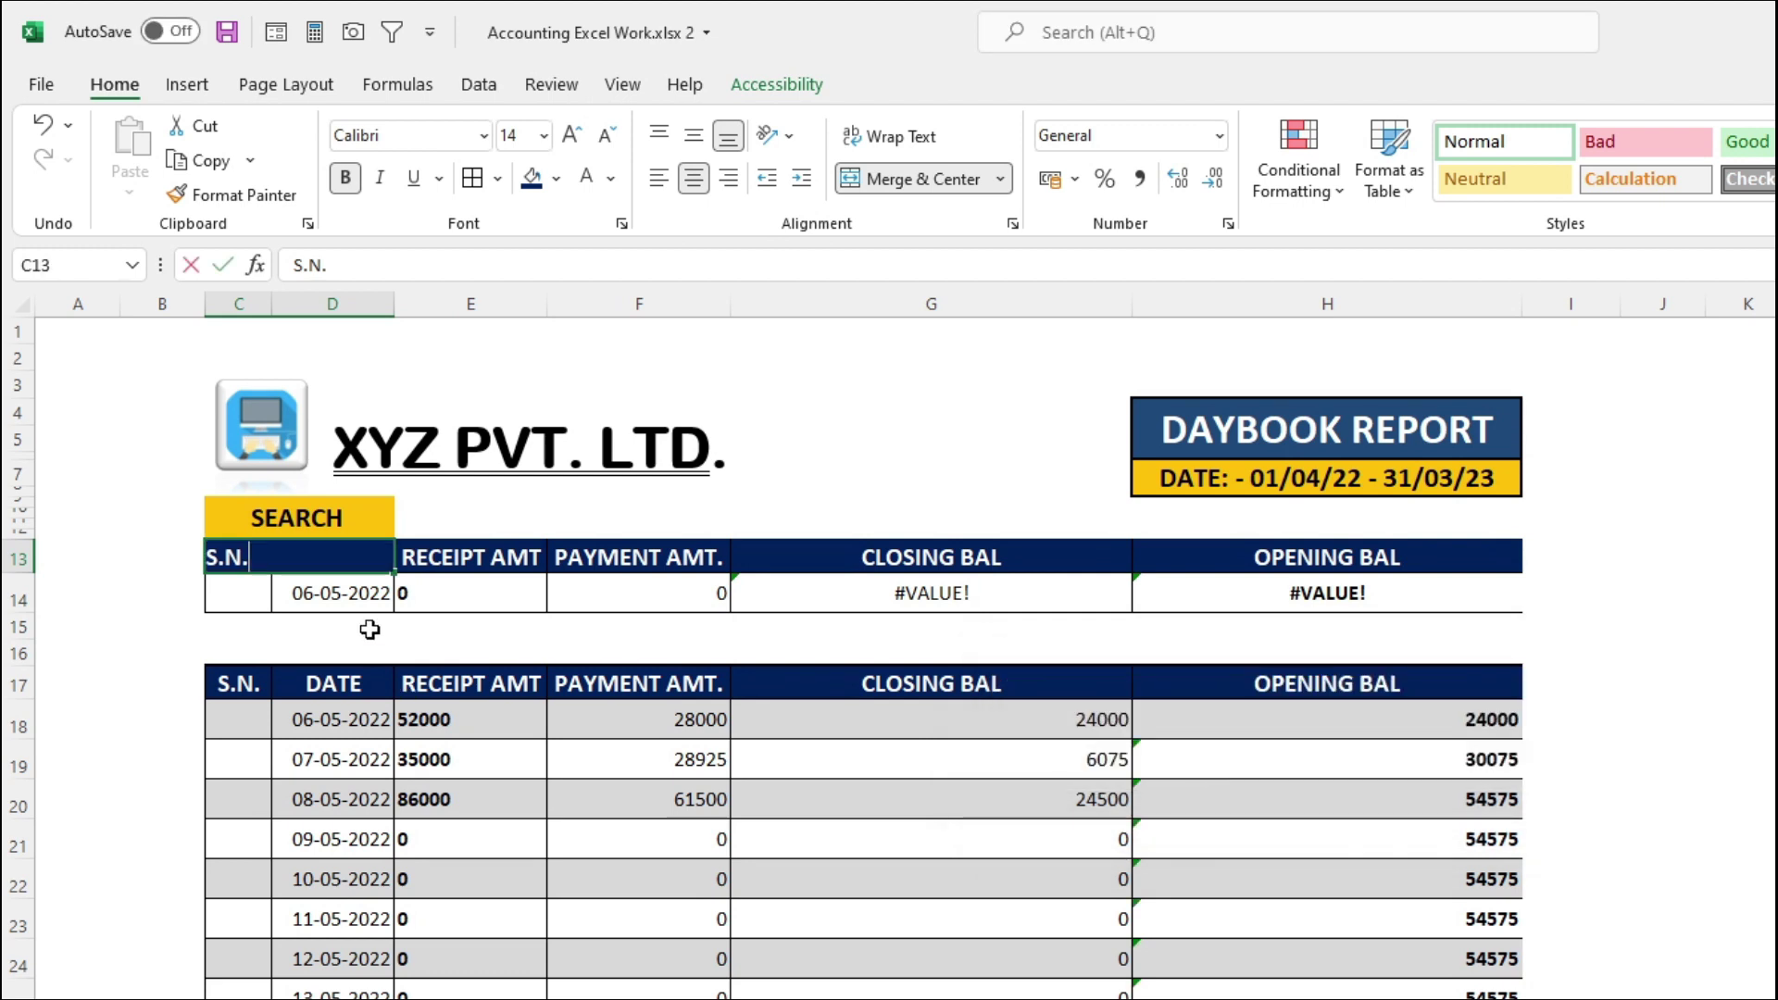
pyautogui.write('TE')
pyautogui.press('Return')
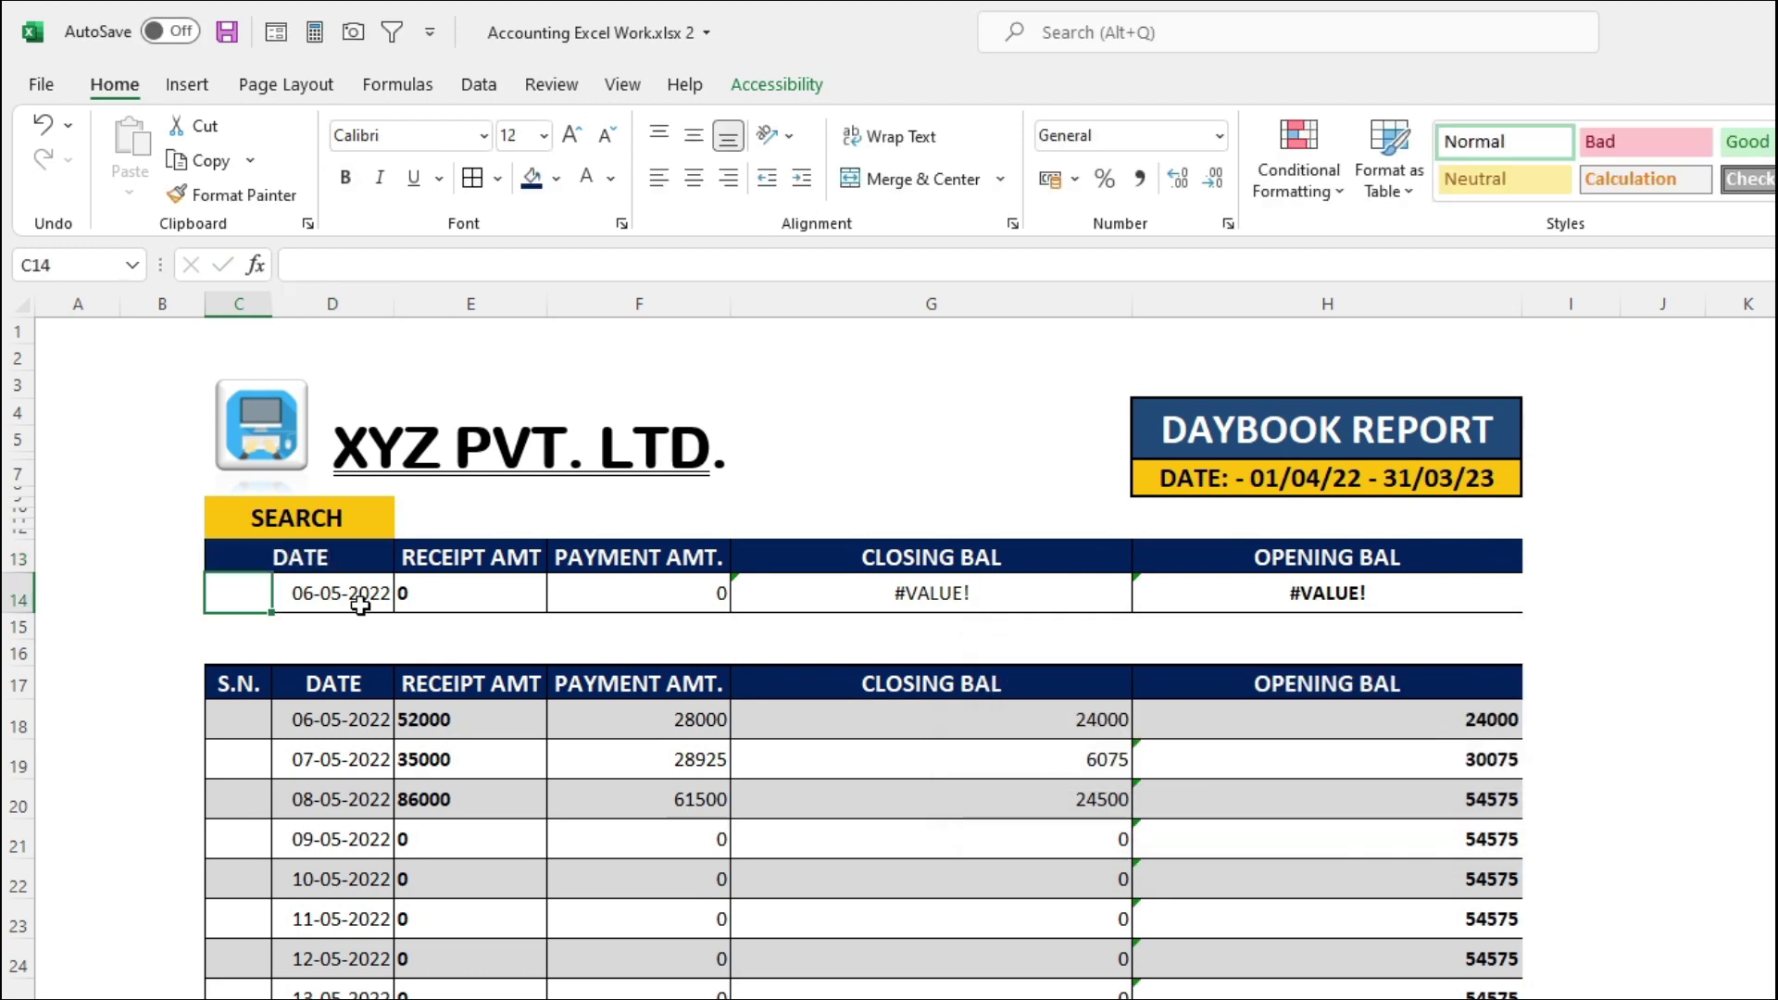
pyautogui.moveTo(265, 587); pyautogui.dragTo(326, 584)
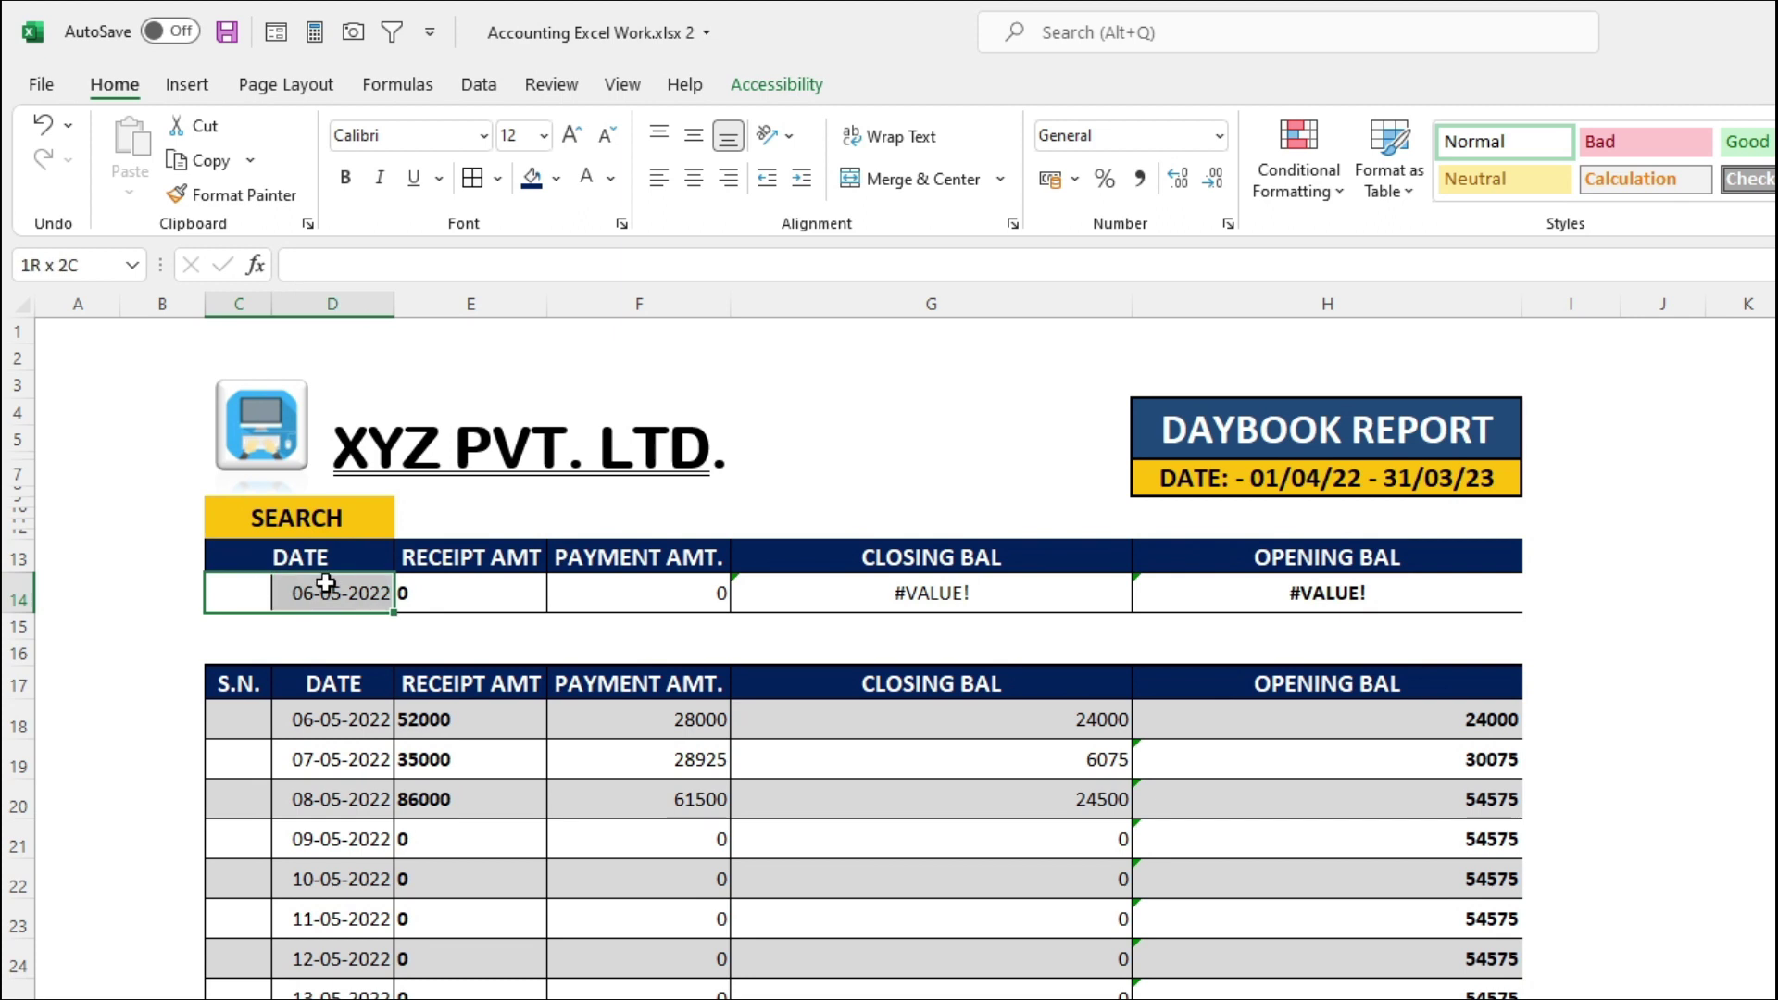
pyautogui.click(893, 179)
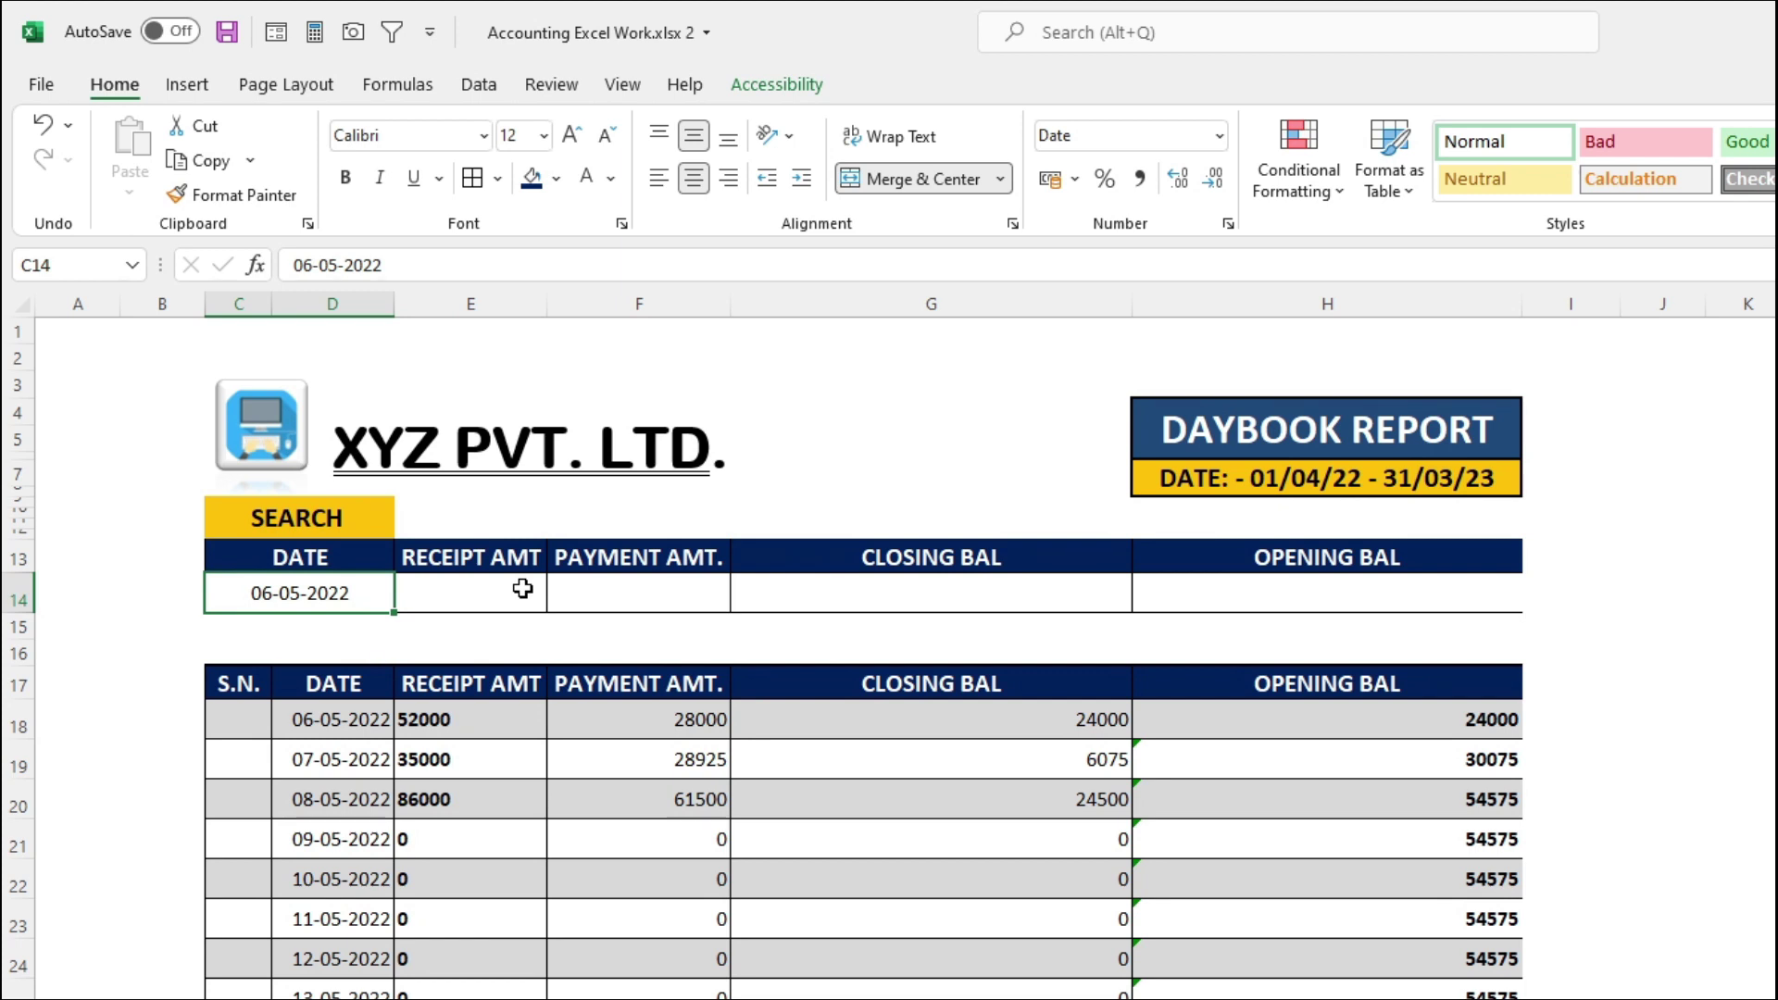
pyautogui.click(521, 599)
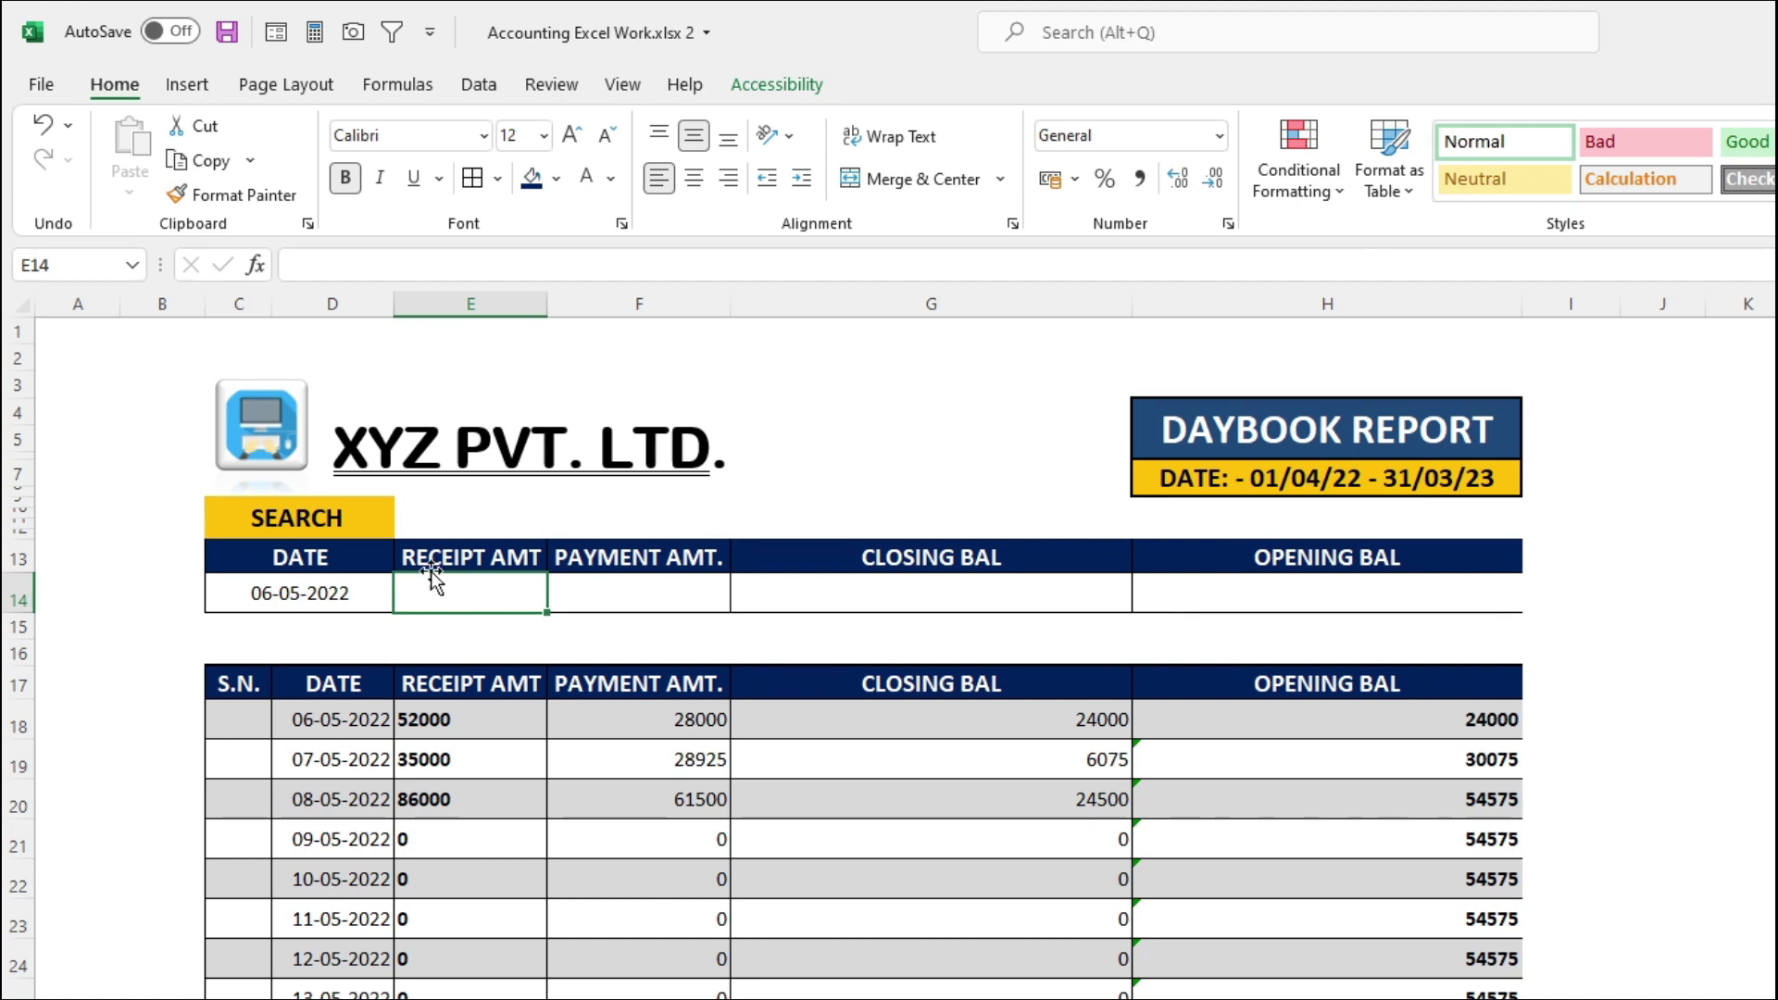
pyautogui.click(318, 600)
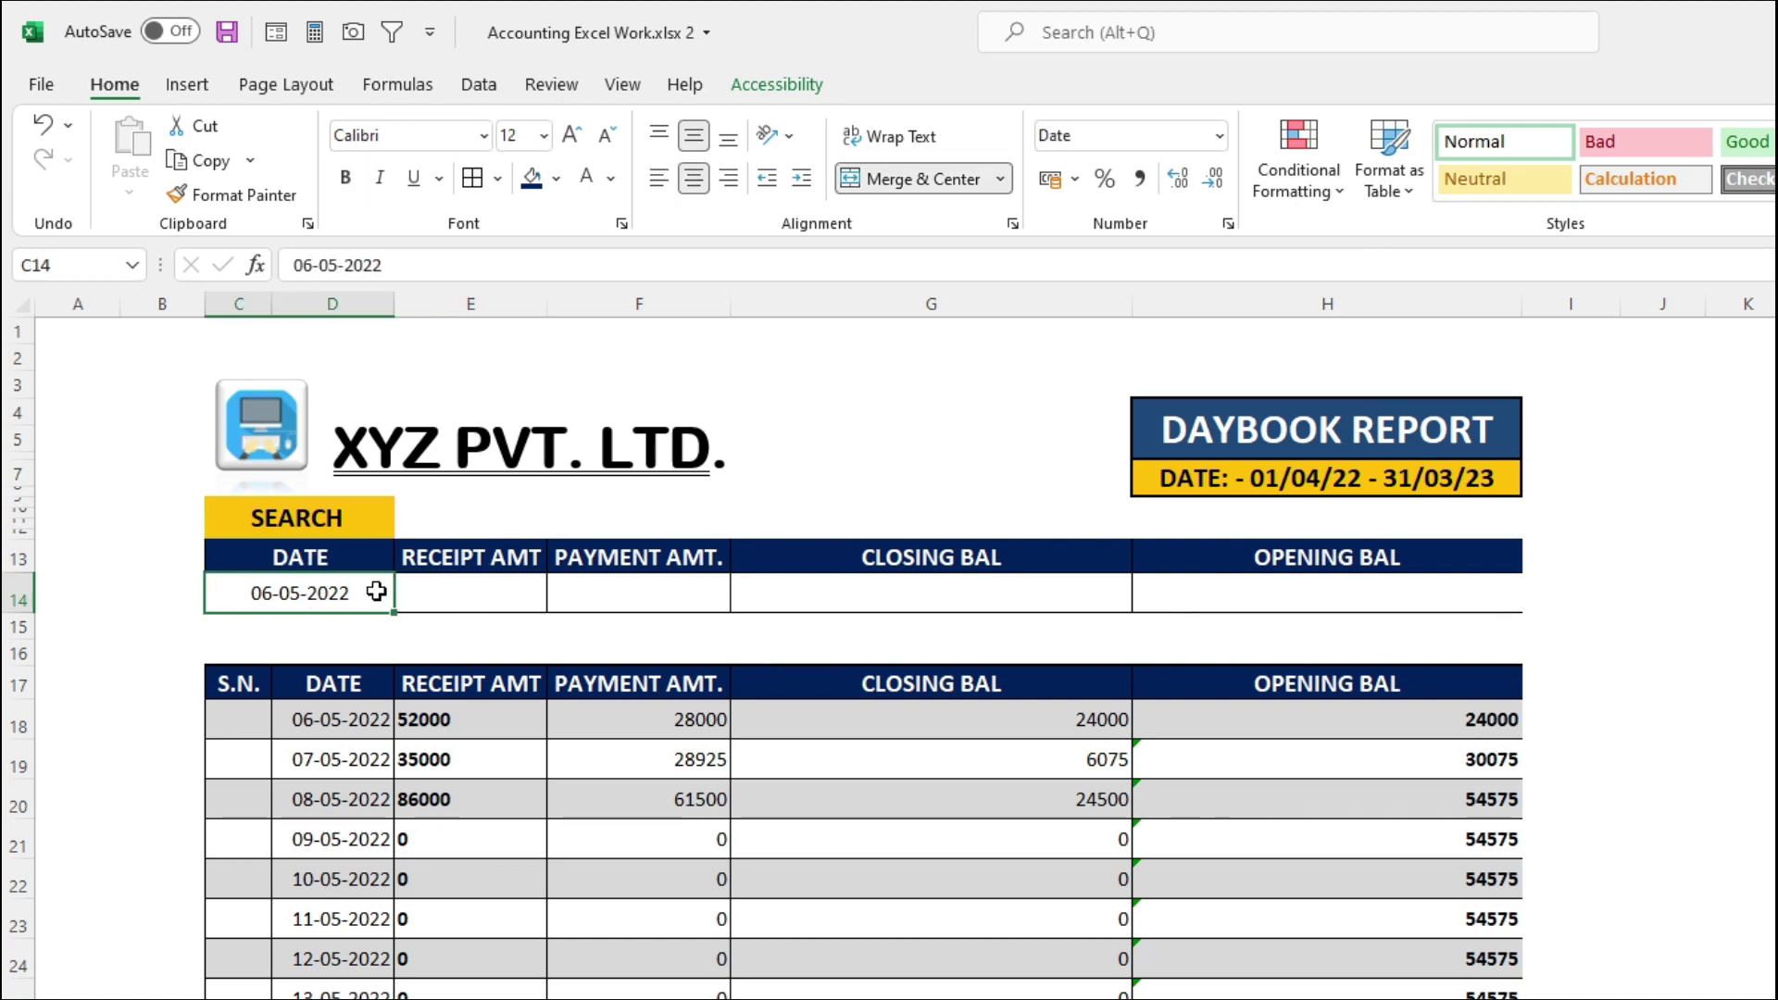
pyautogui.click(461, 594)
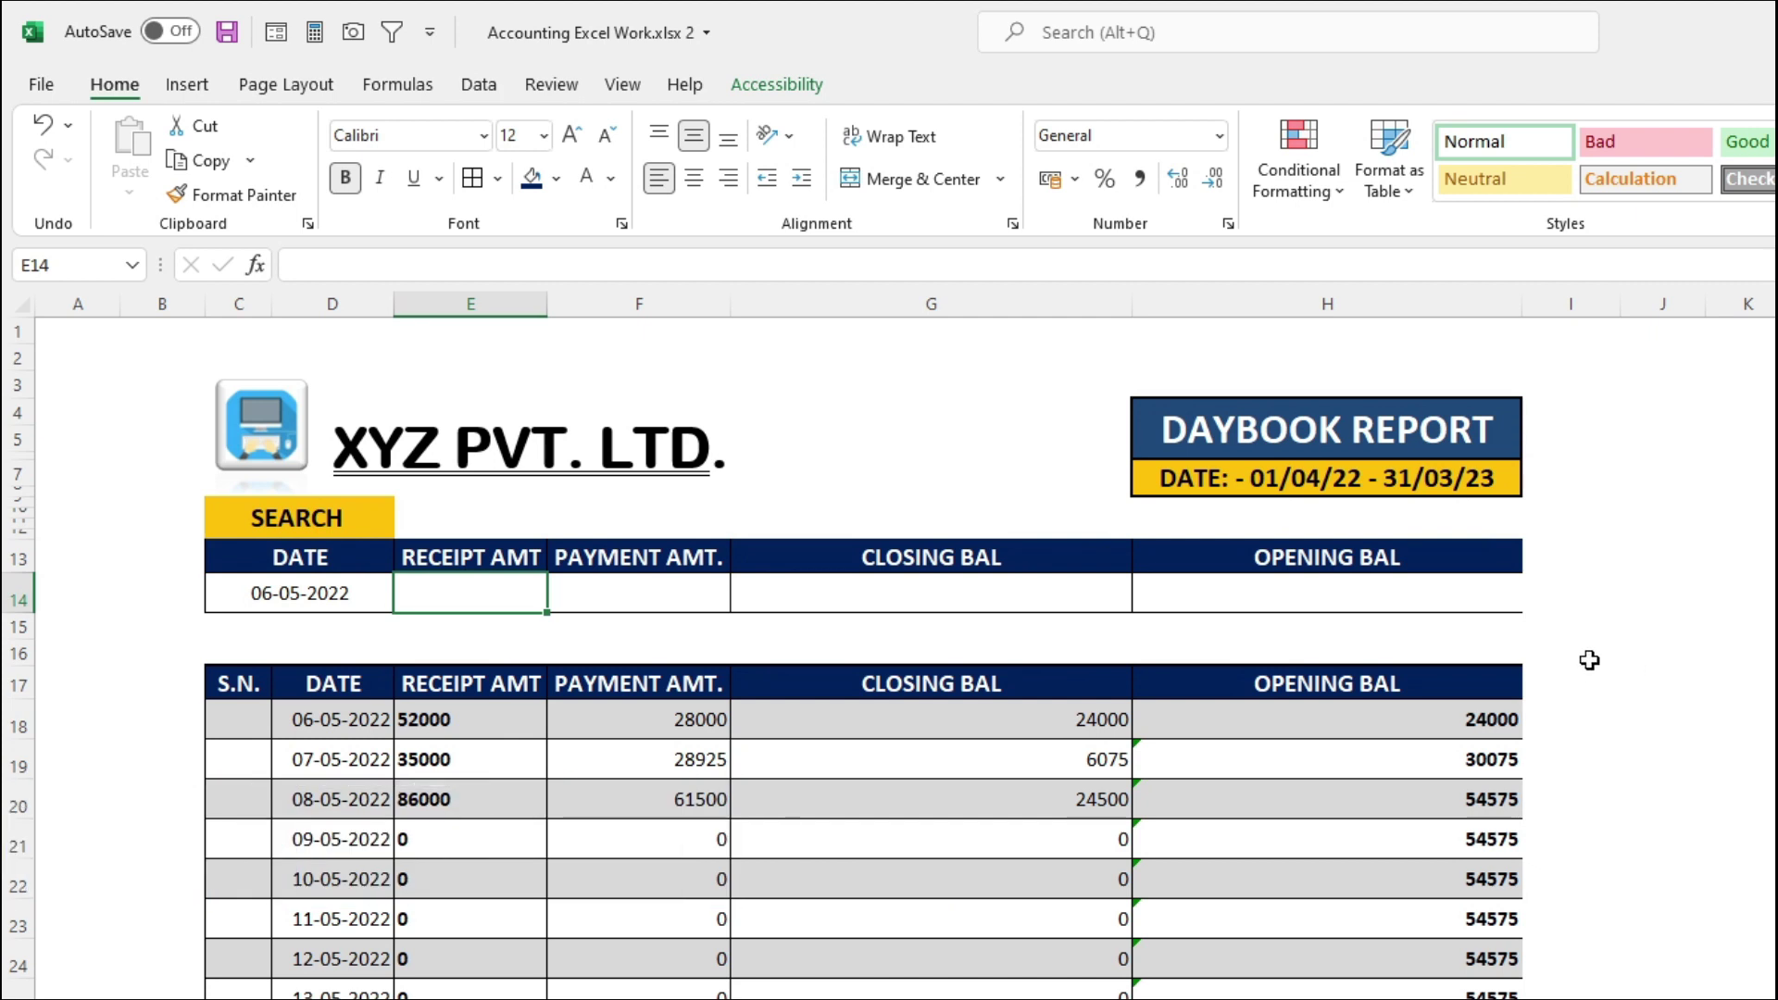
# In E14, enter =VLOOKUP(C14, daybook table, 2, 0) to return receipt amount 52000
pyautogui.write('=')
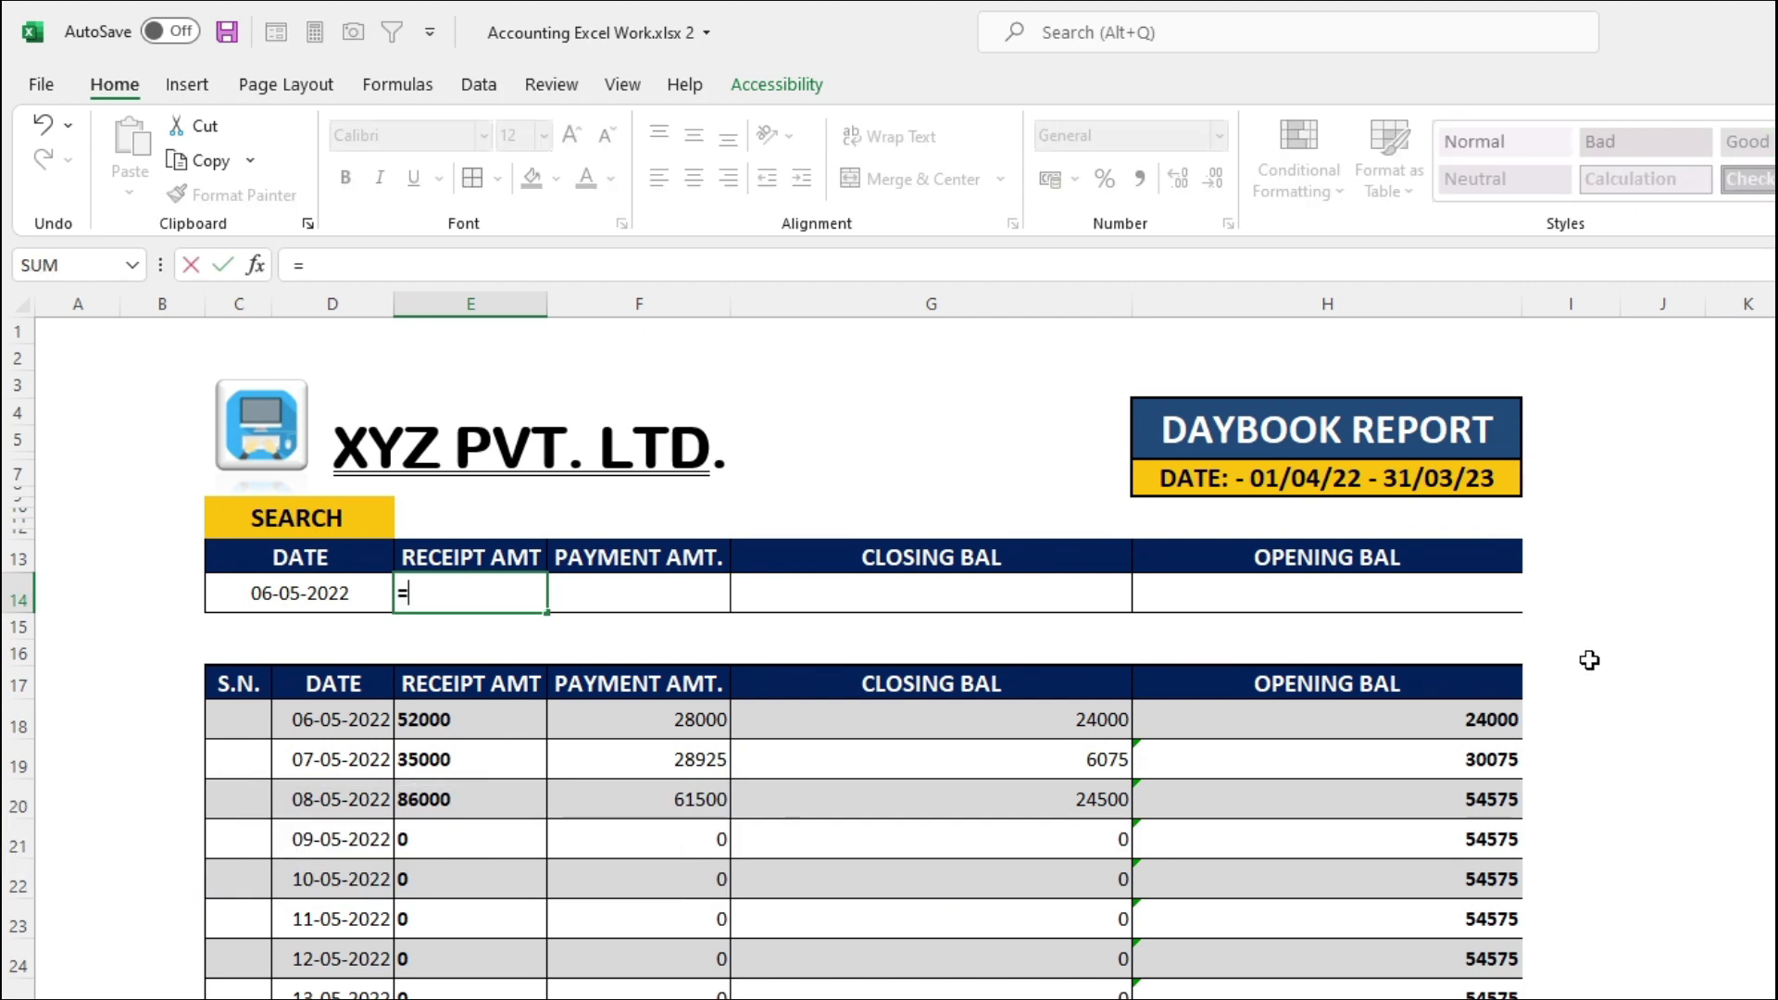
pyautogui.write('vlo')
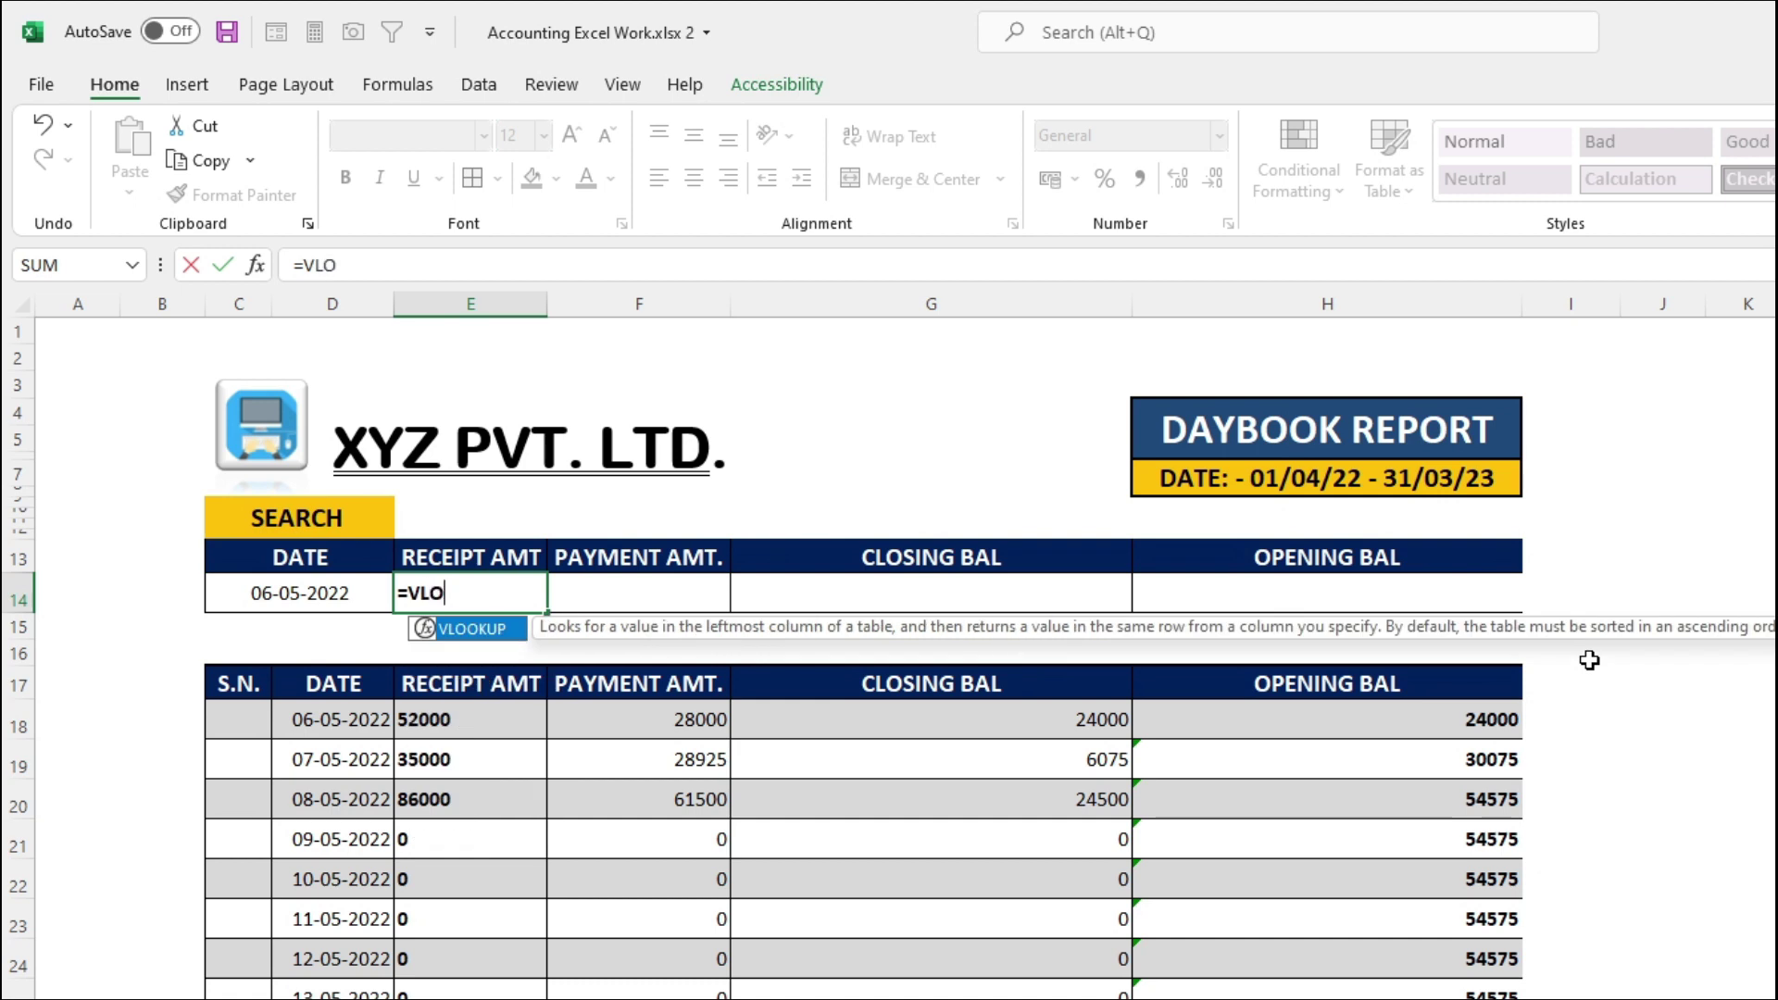
pyautogui.press('Tab')
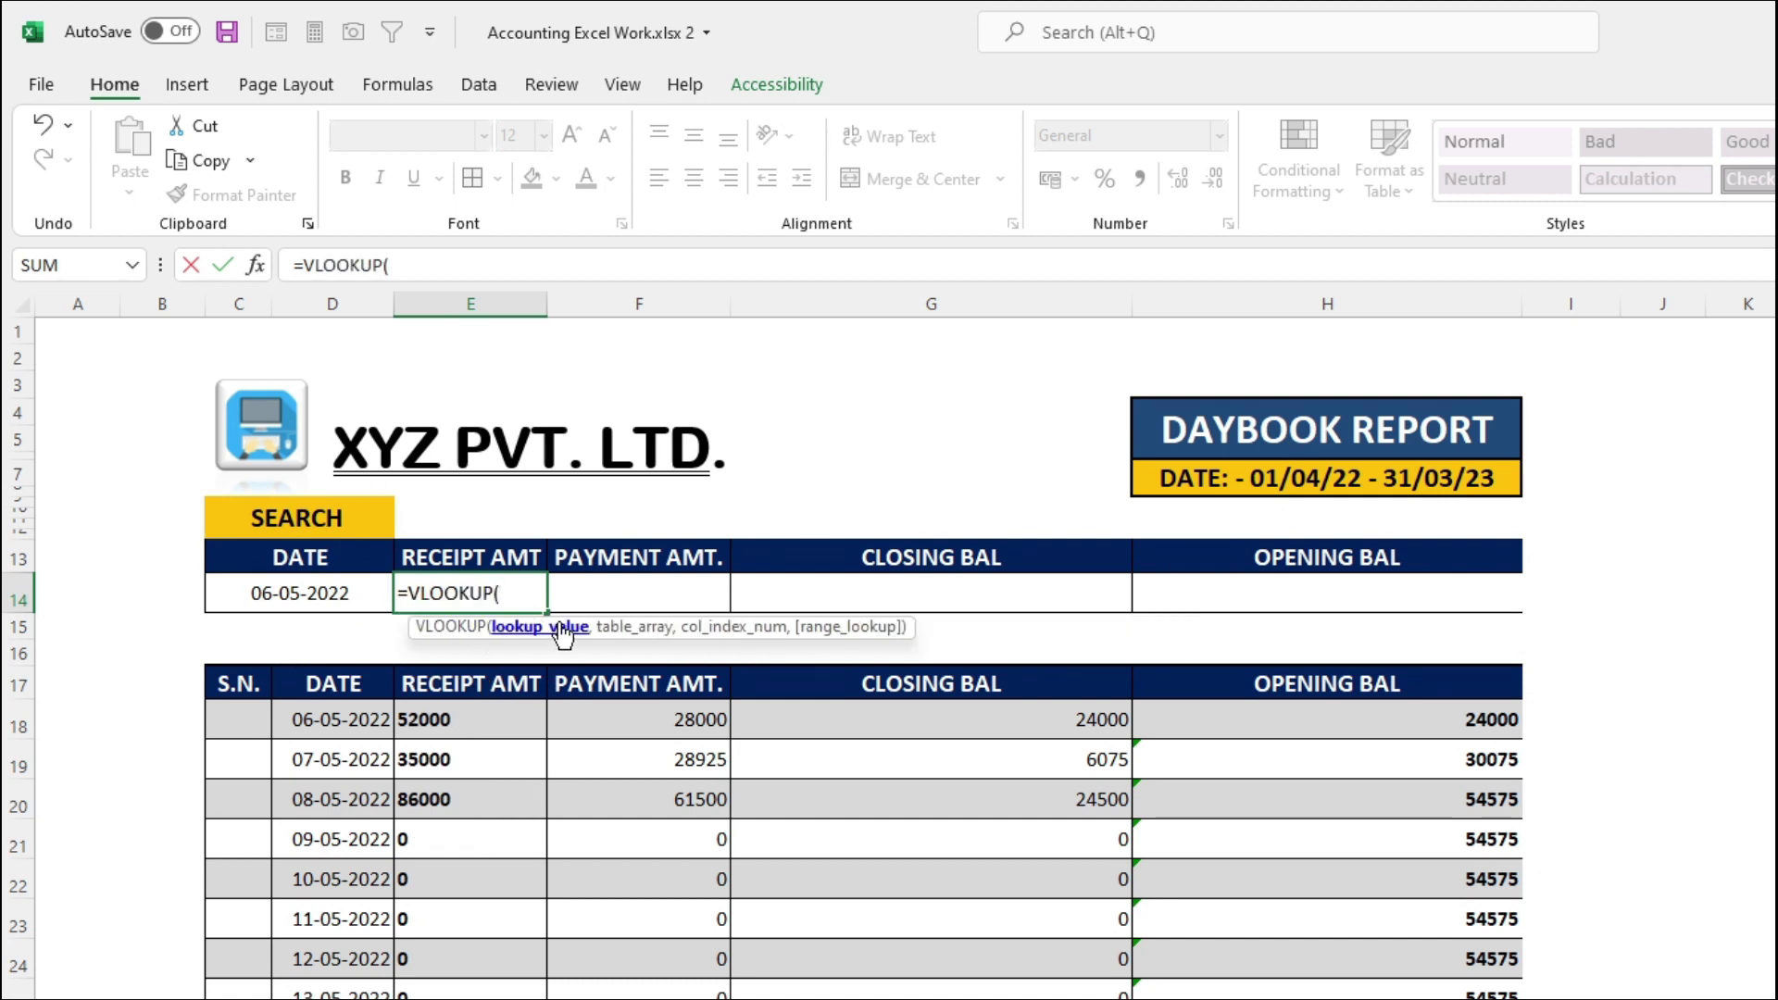
pyautogui.click(348, 589)
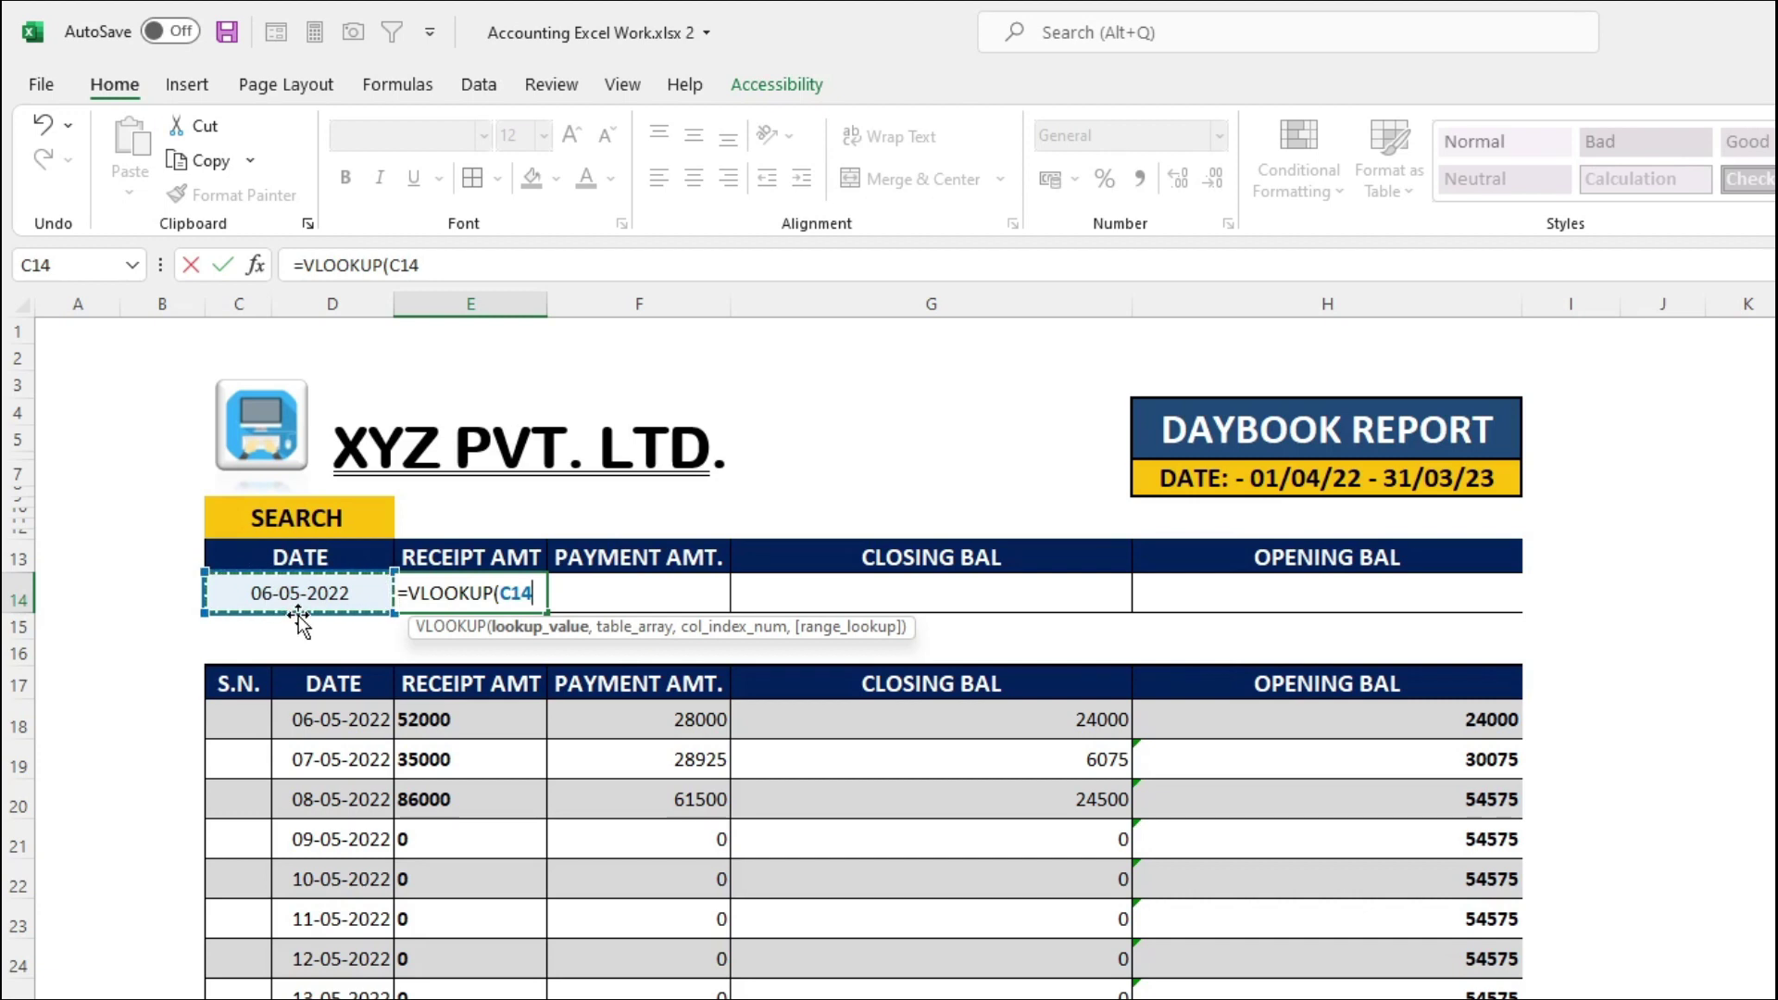
pyautogui.write(',')
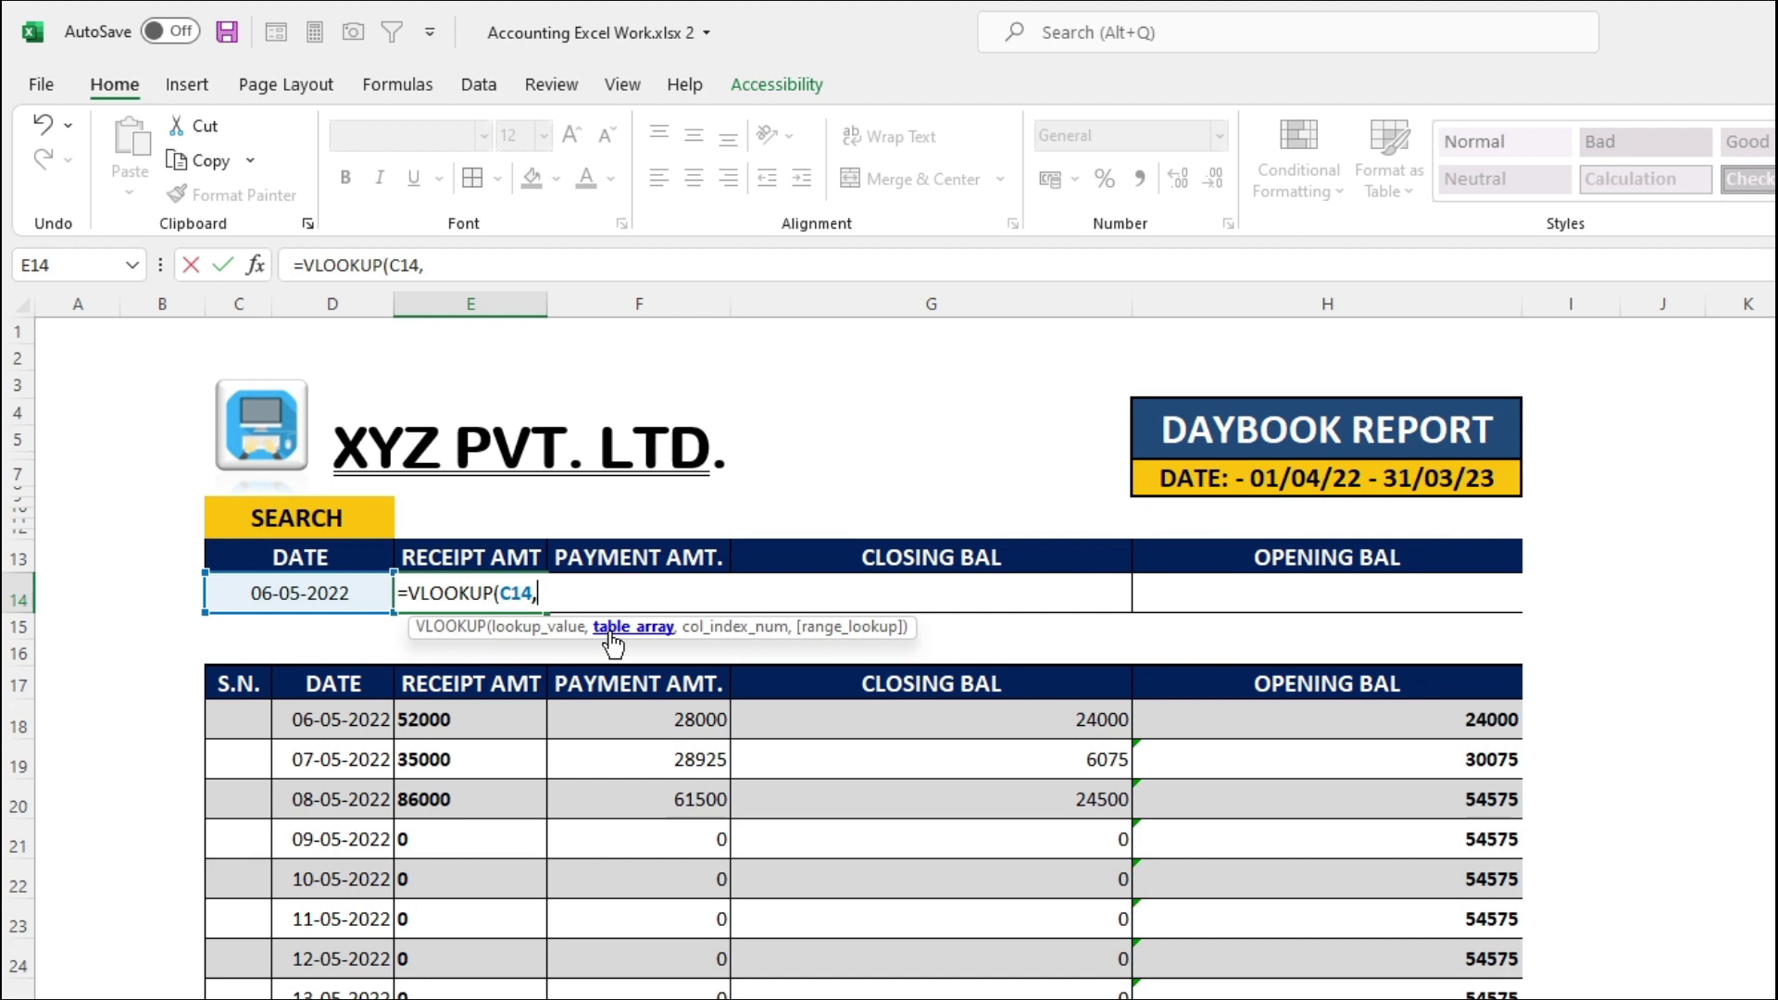
pyautogui.moveTo(353, 683)
pyautogui.mouseDown()
pyautogui.moveTo(648, 995)
pyautogui.moveTo(1065, 995)
pyautogui.mouseUp()
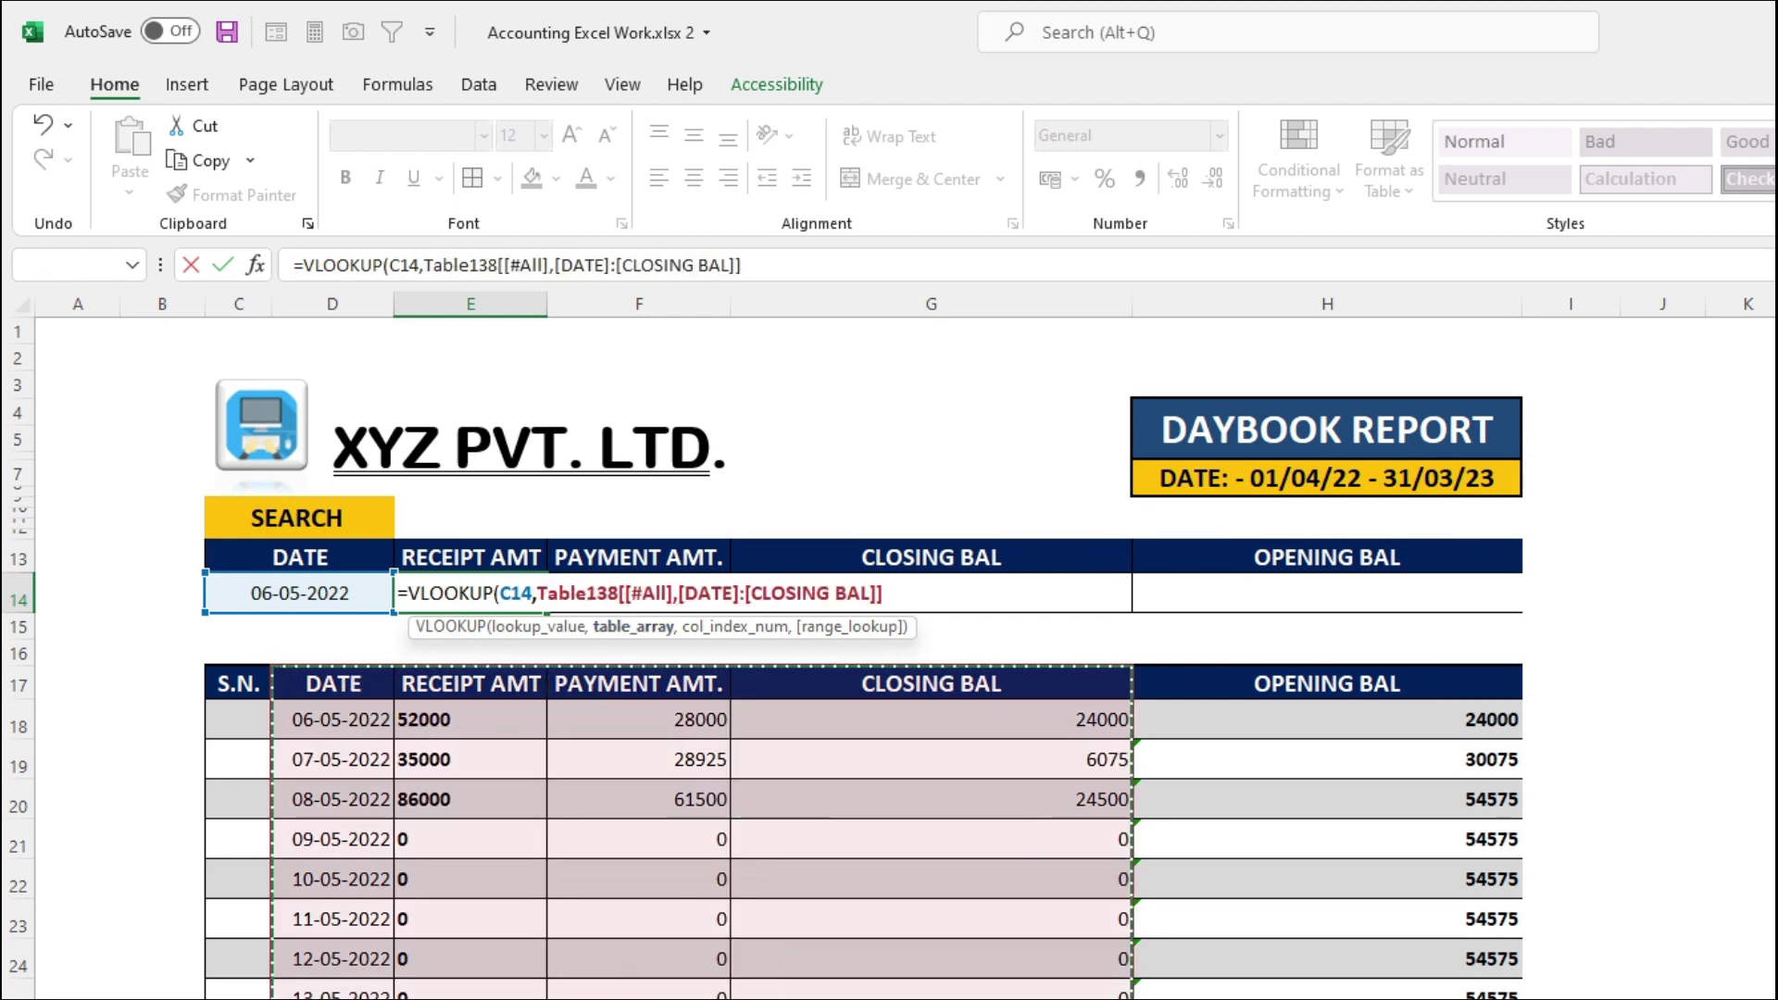
pyautogui.write(',2')
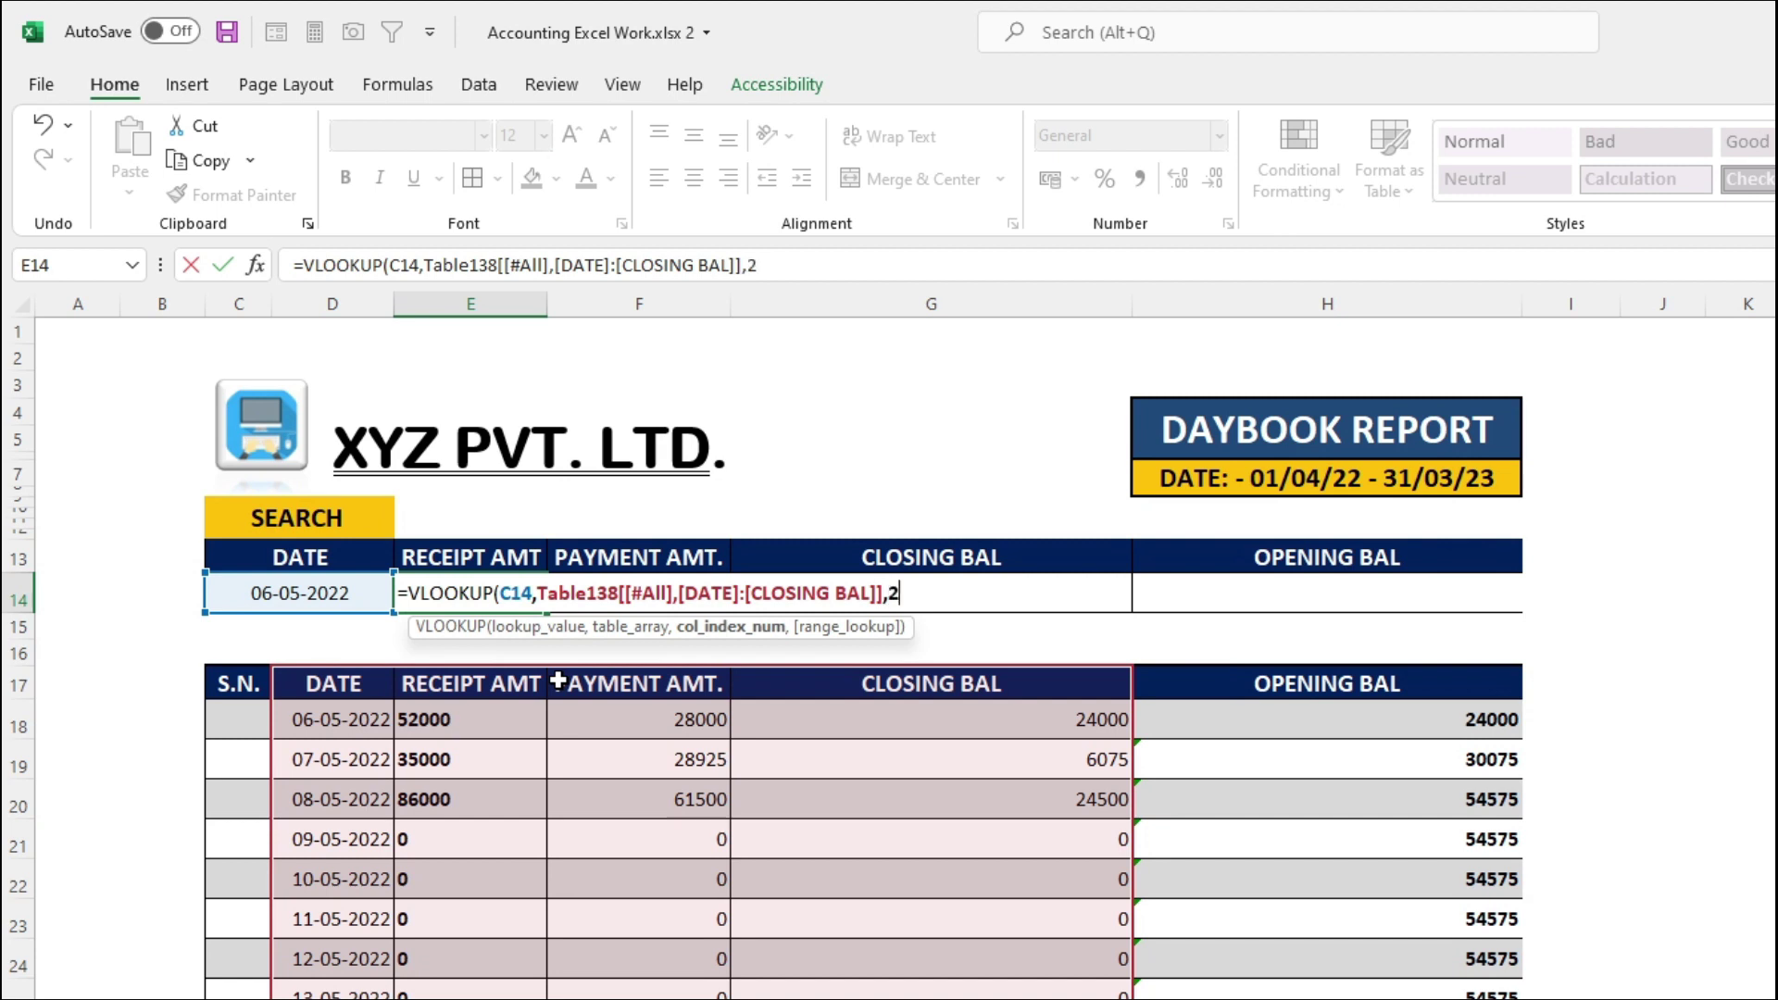
pyautogui.write(',0')
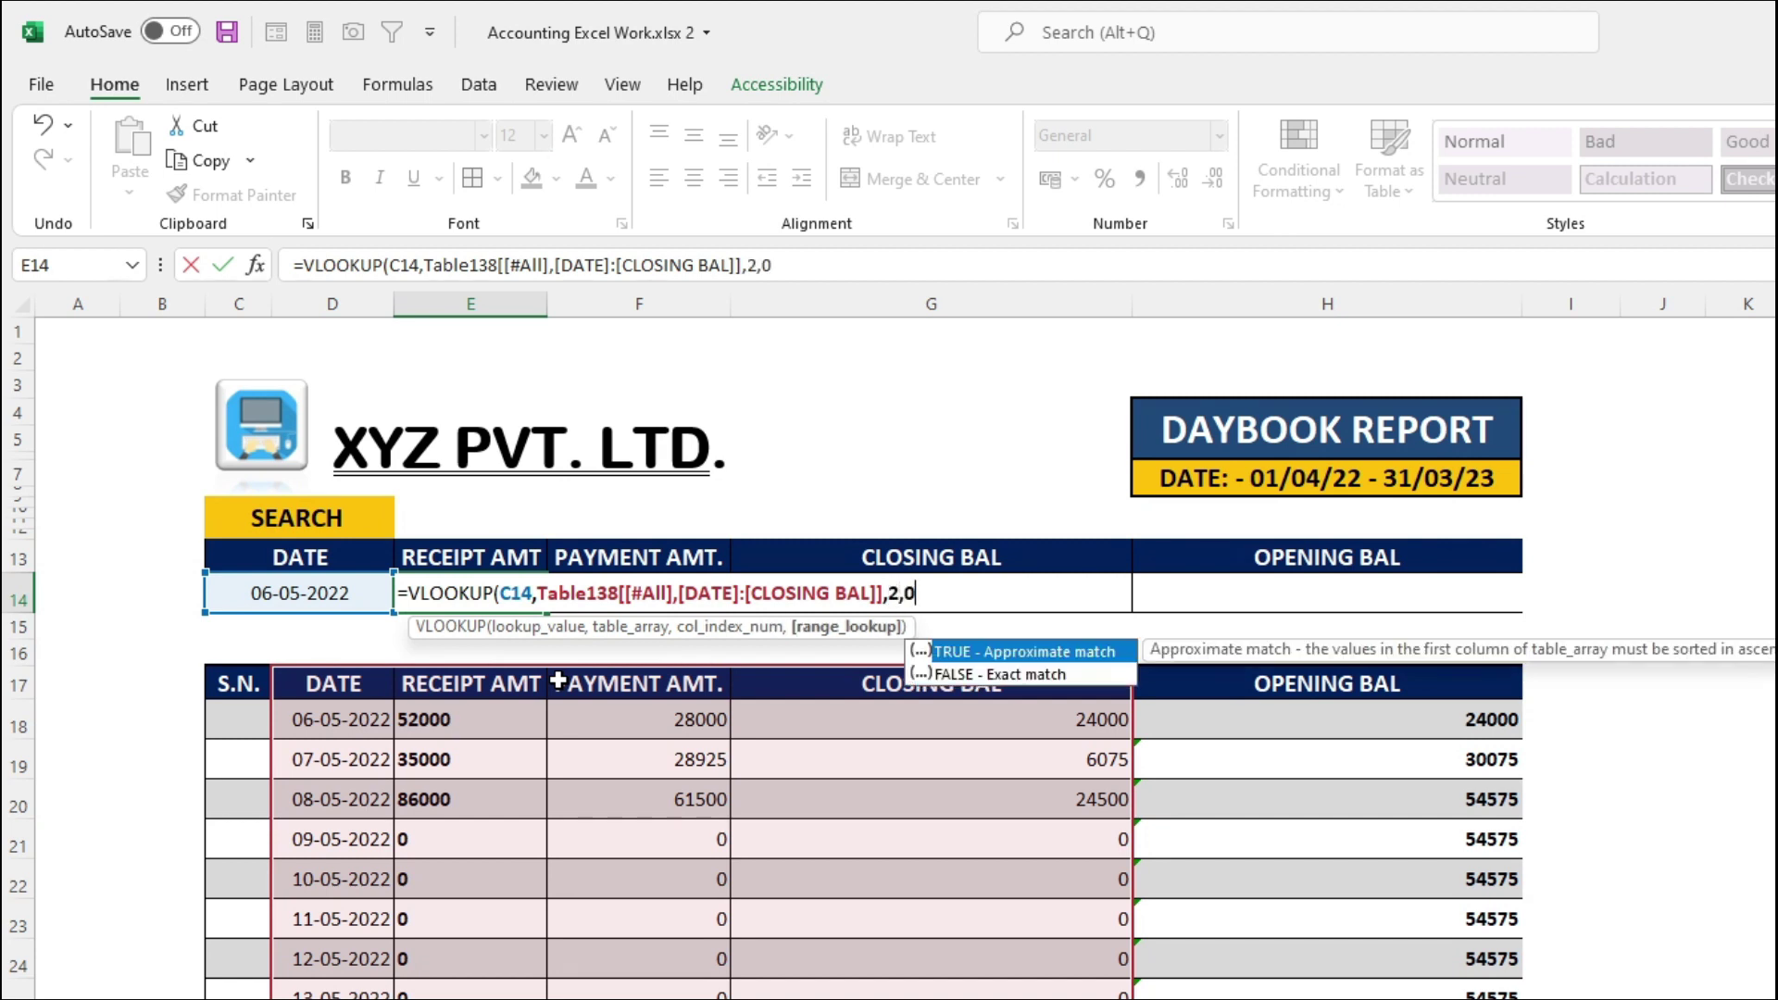
pyautogui.write(')')
pyautogui.press('Return')
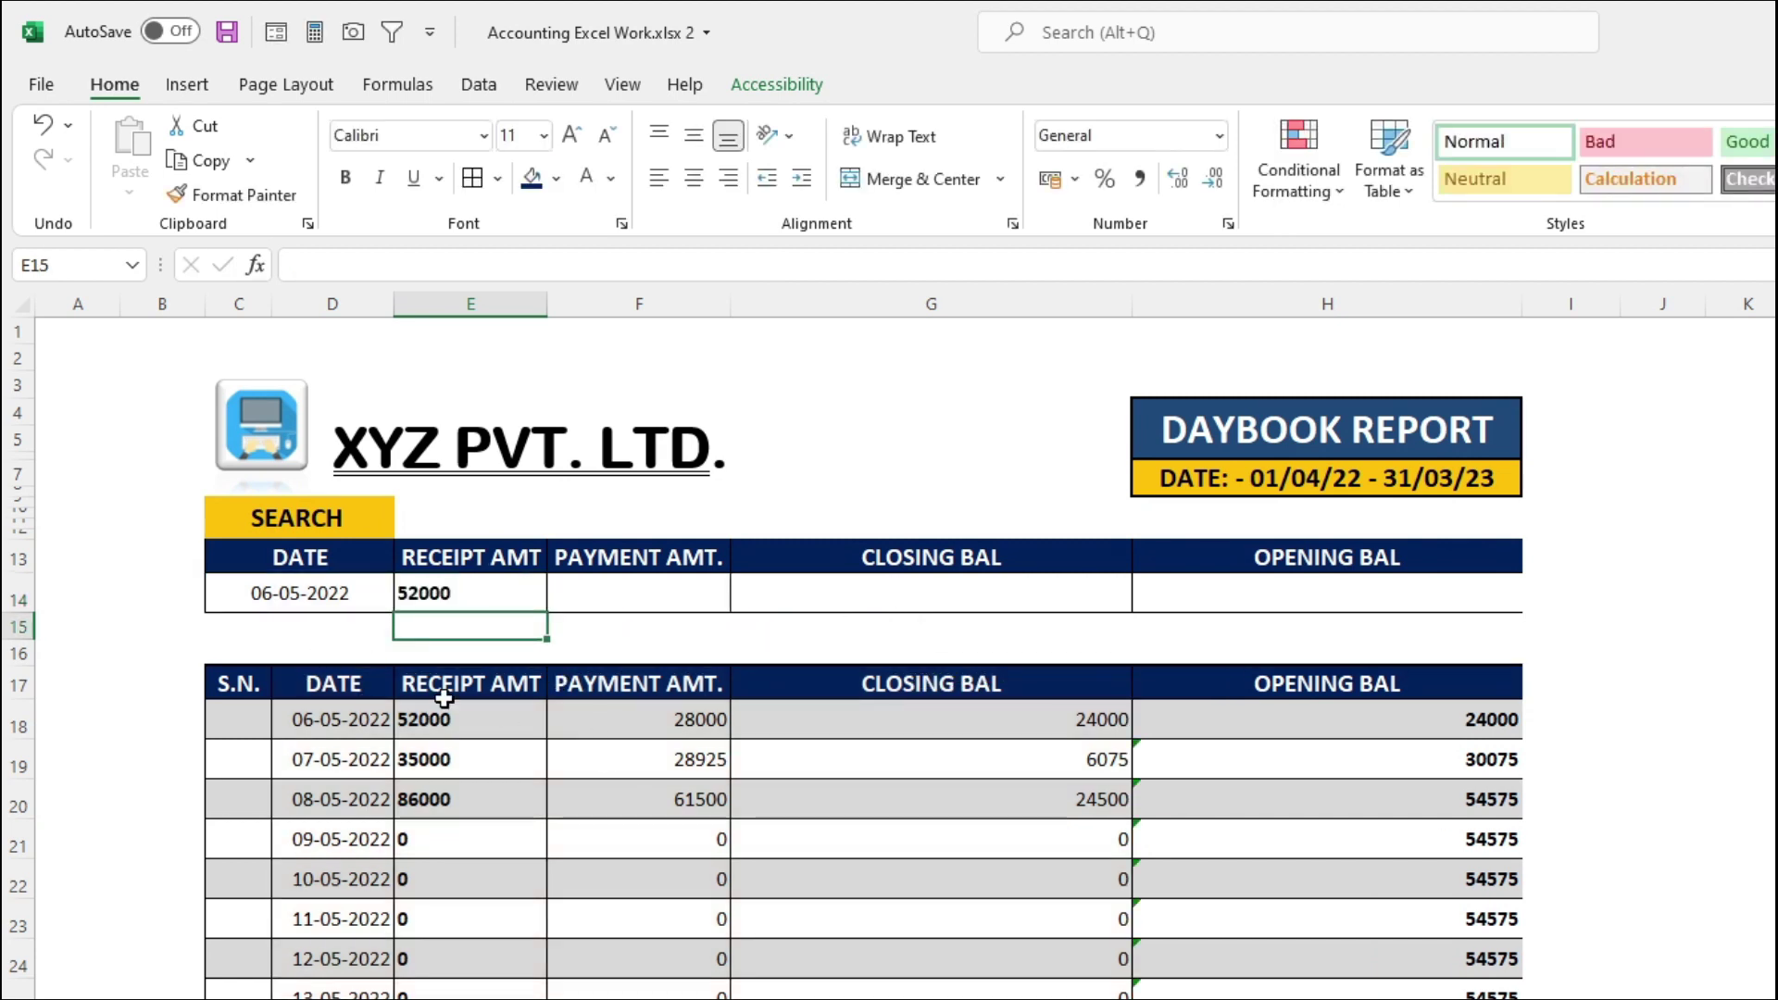
pyautogui.click(476, 583)
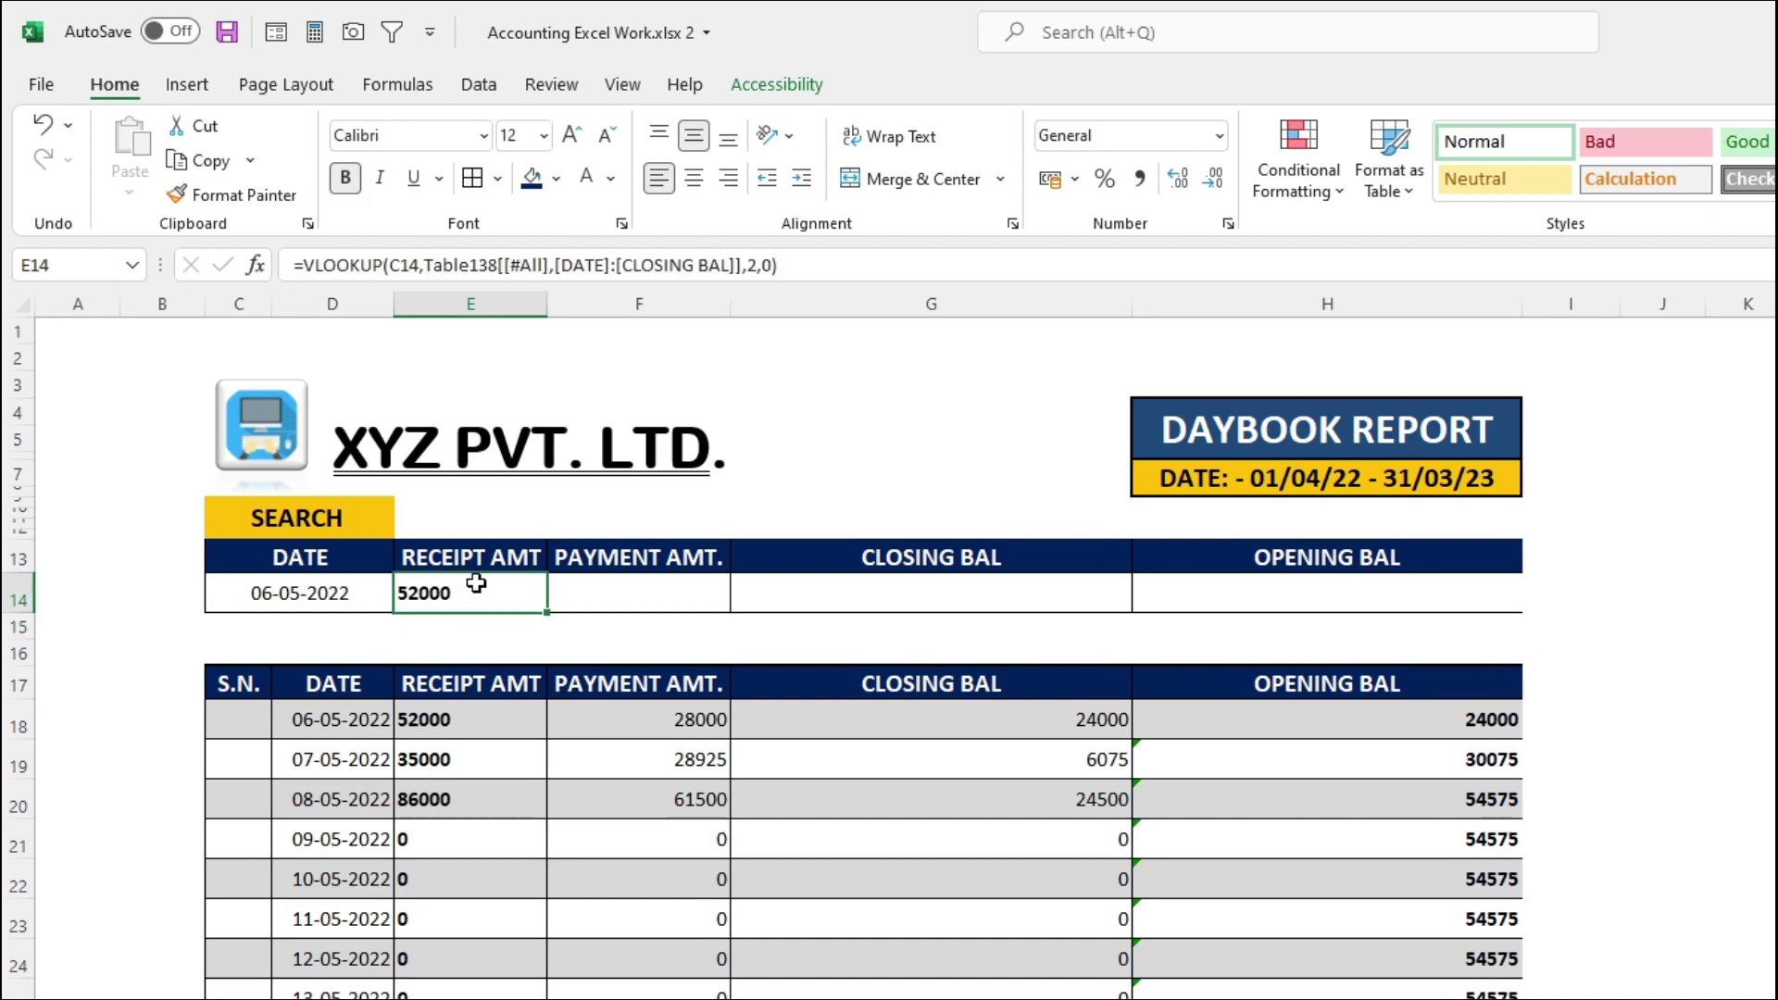
# Change the search date in C14 to 08/05/22 so E14 shows 86000
pyautogui.click(342, 593)
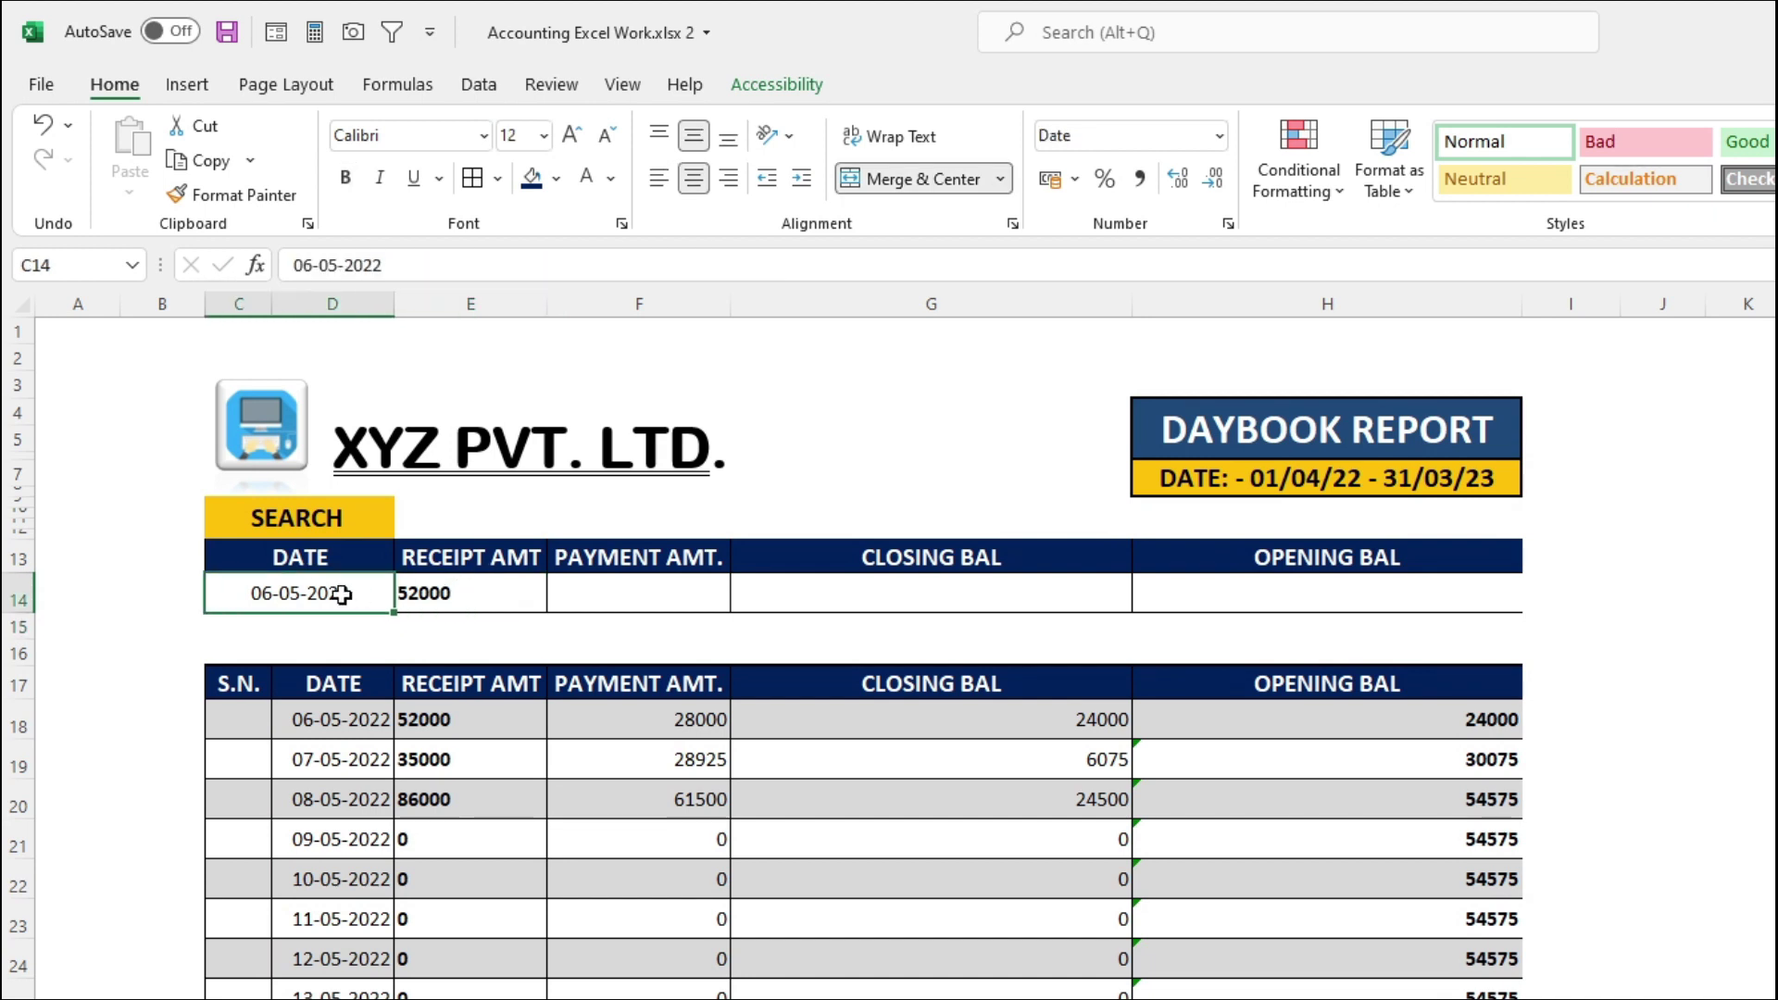
pyautogui.write('08/')
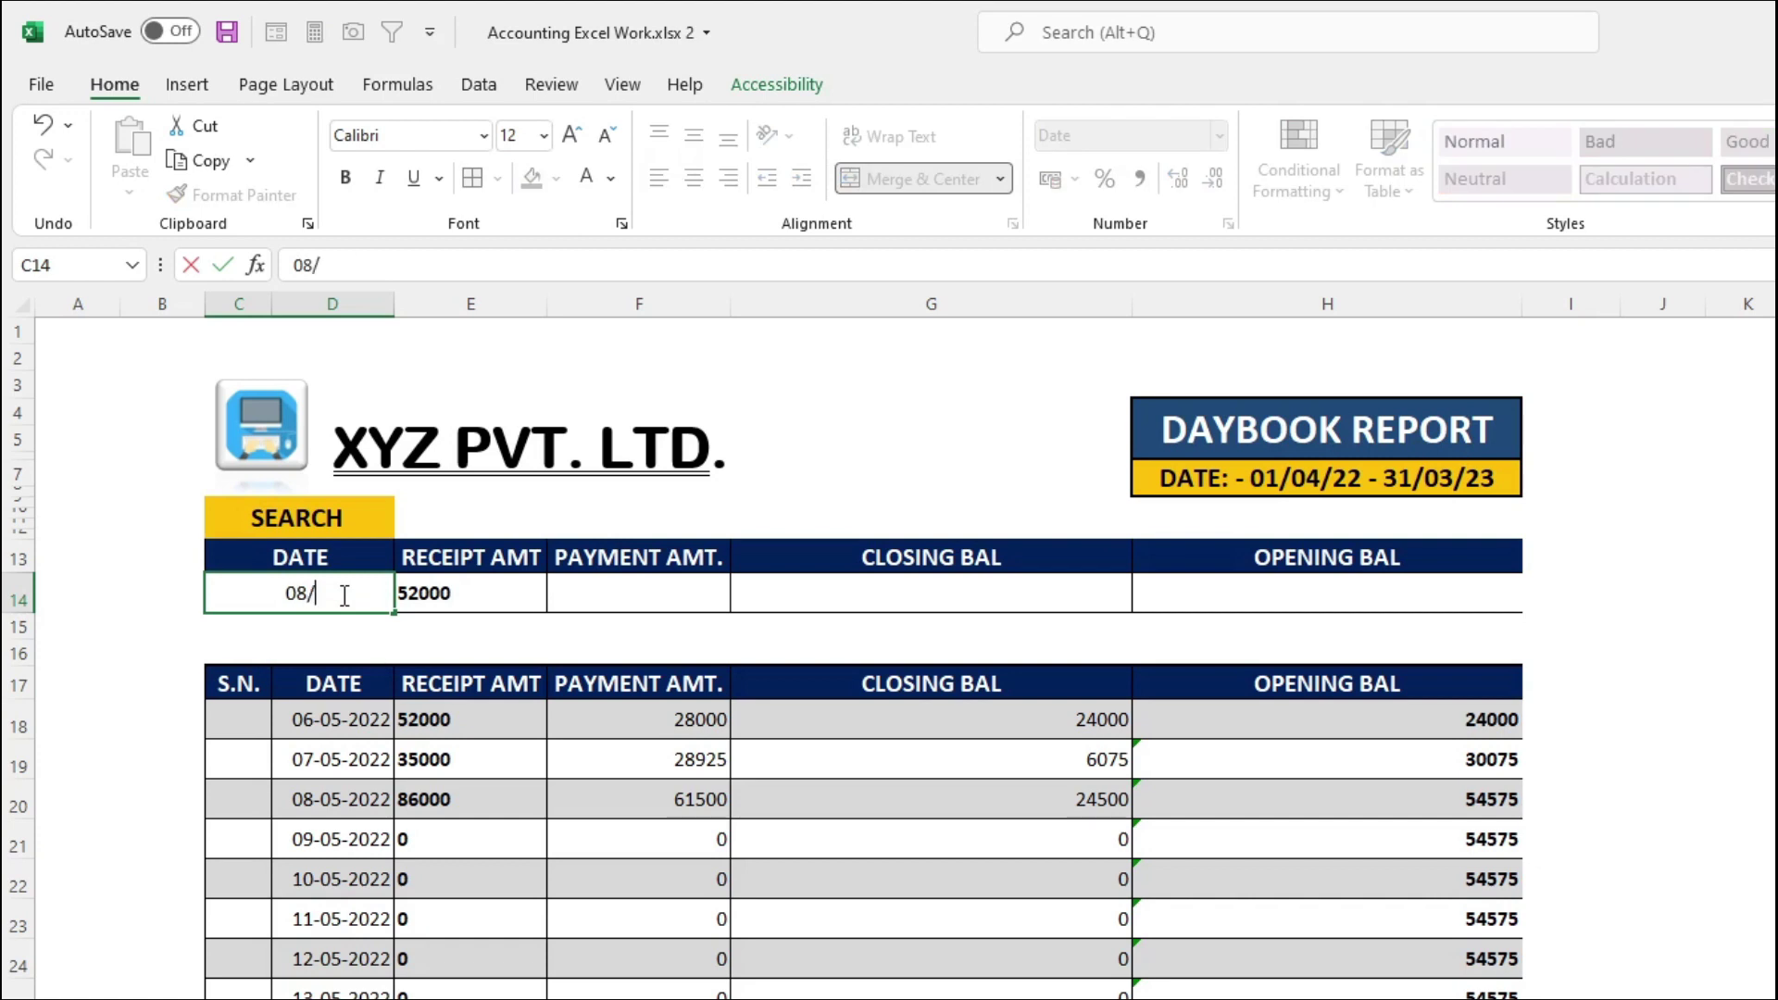
pyautogui.write('05/22')
pyautogui.press('Return')
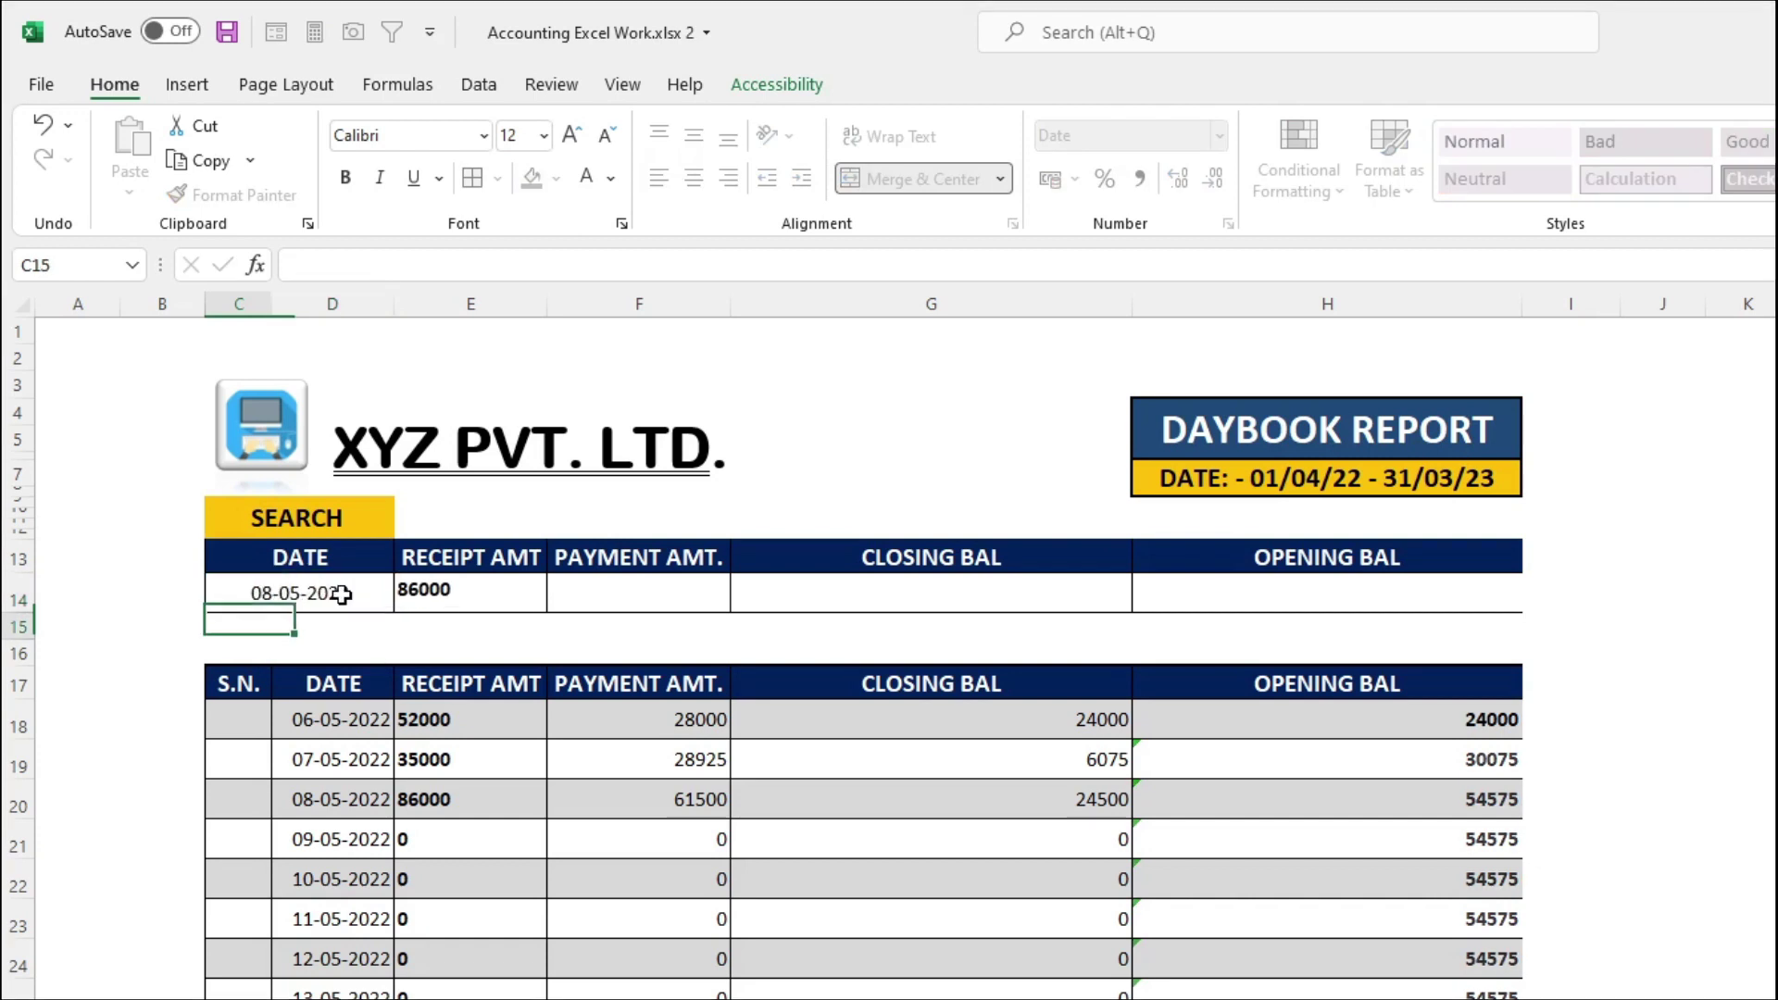
pyautogui.click(469, 593)
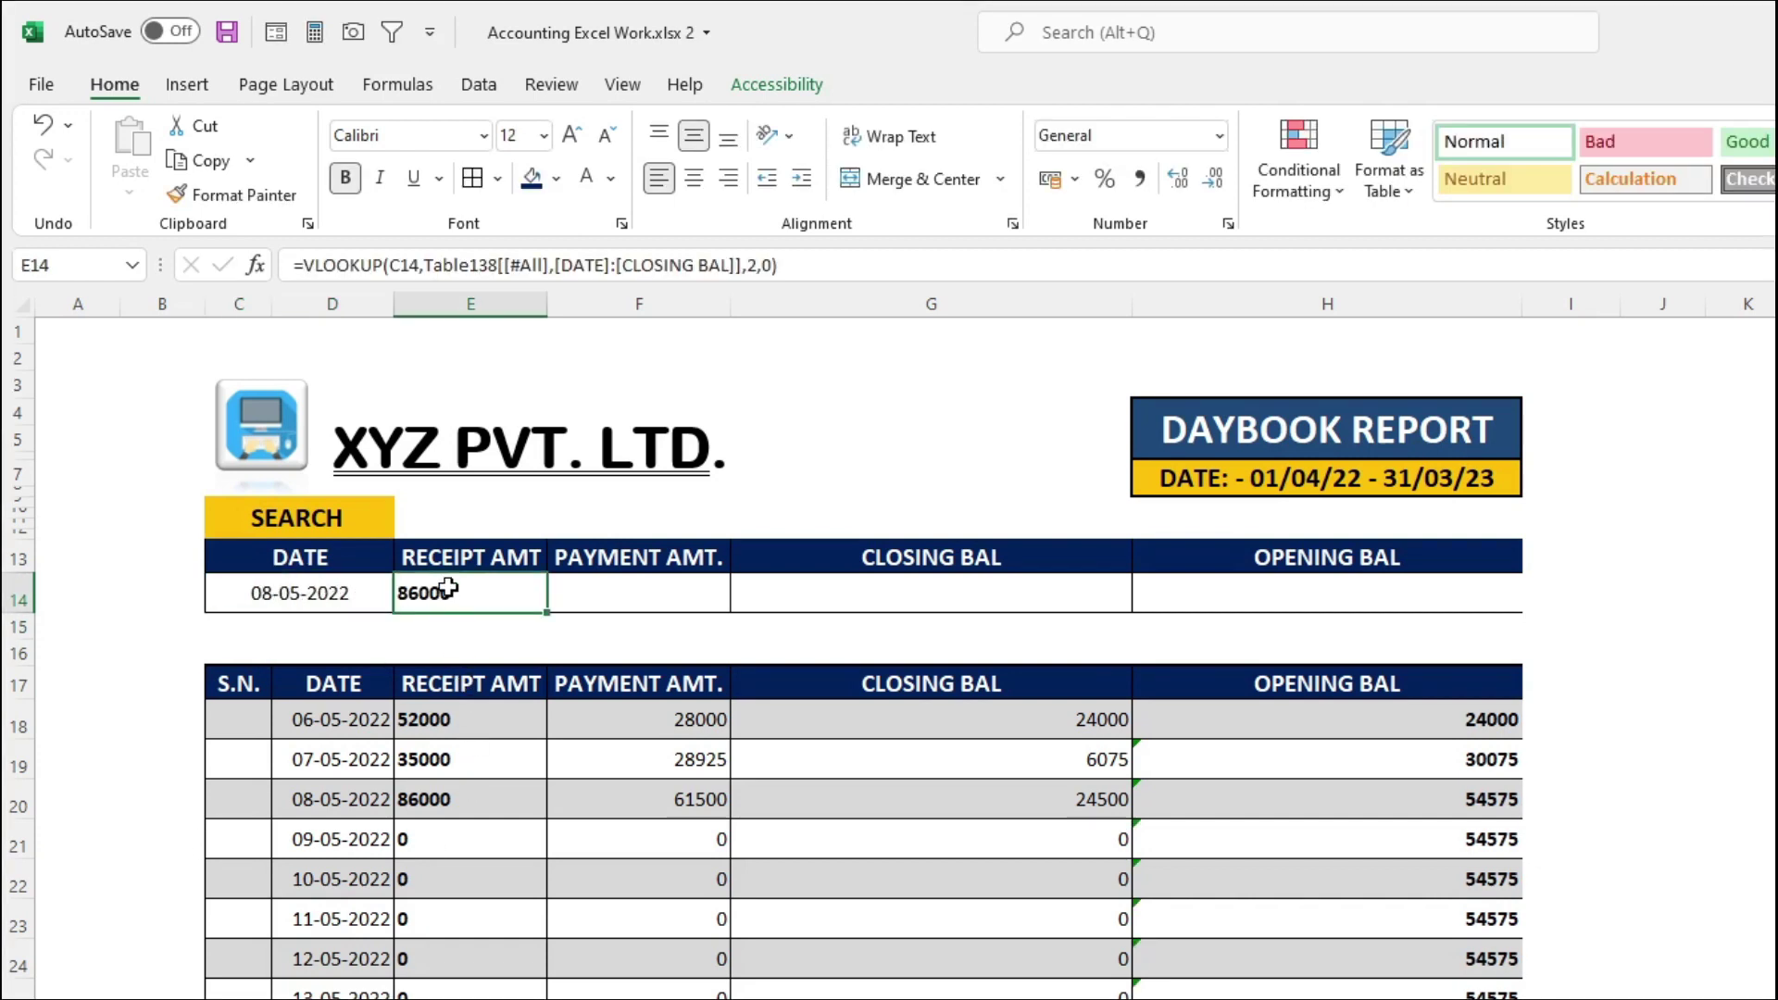
# Inspect the search date, the lookup formula, and the empty F14:H14 cells
pyautogui.click(353, 589)
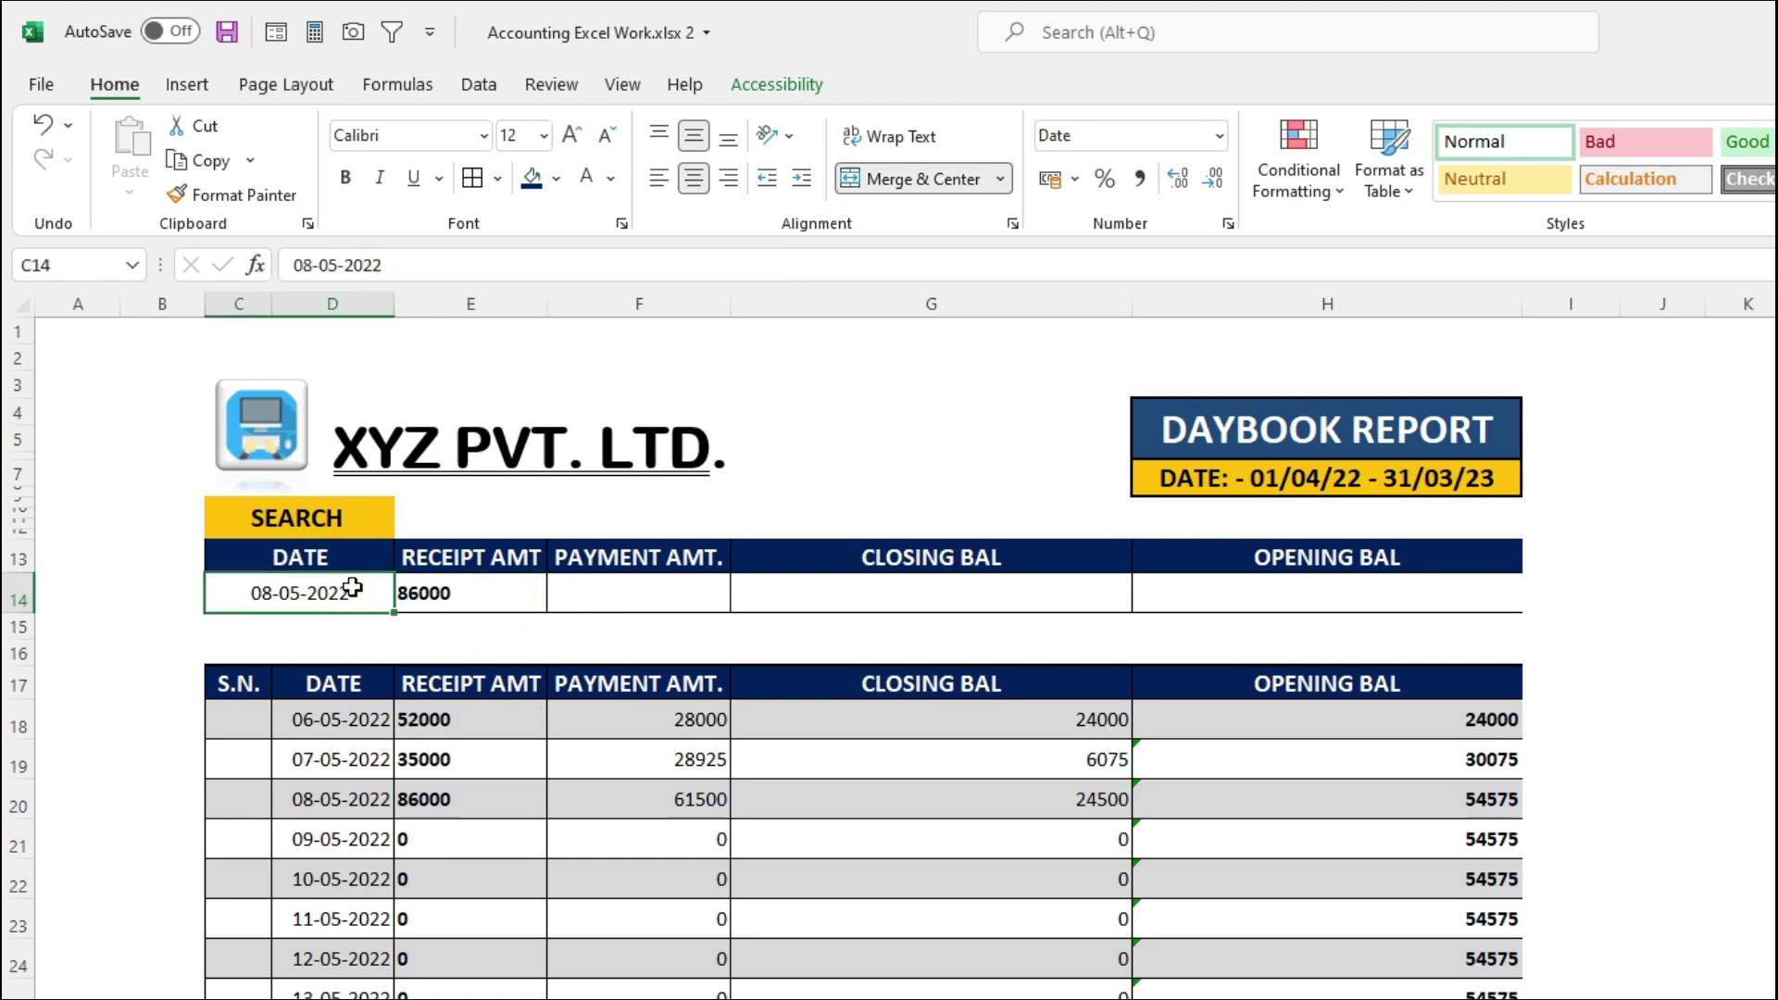
pyautogui.click(466, 582)
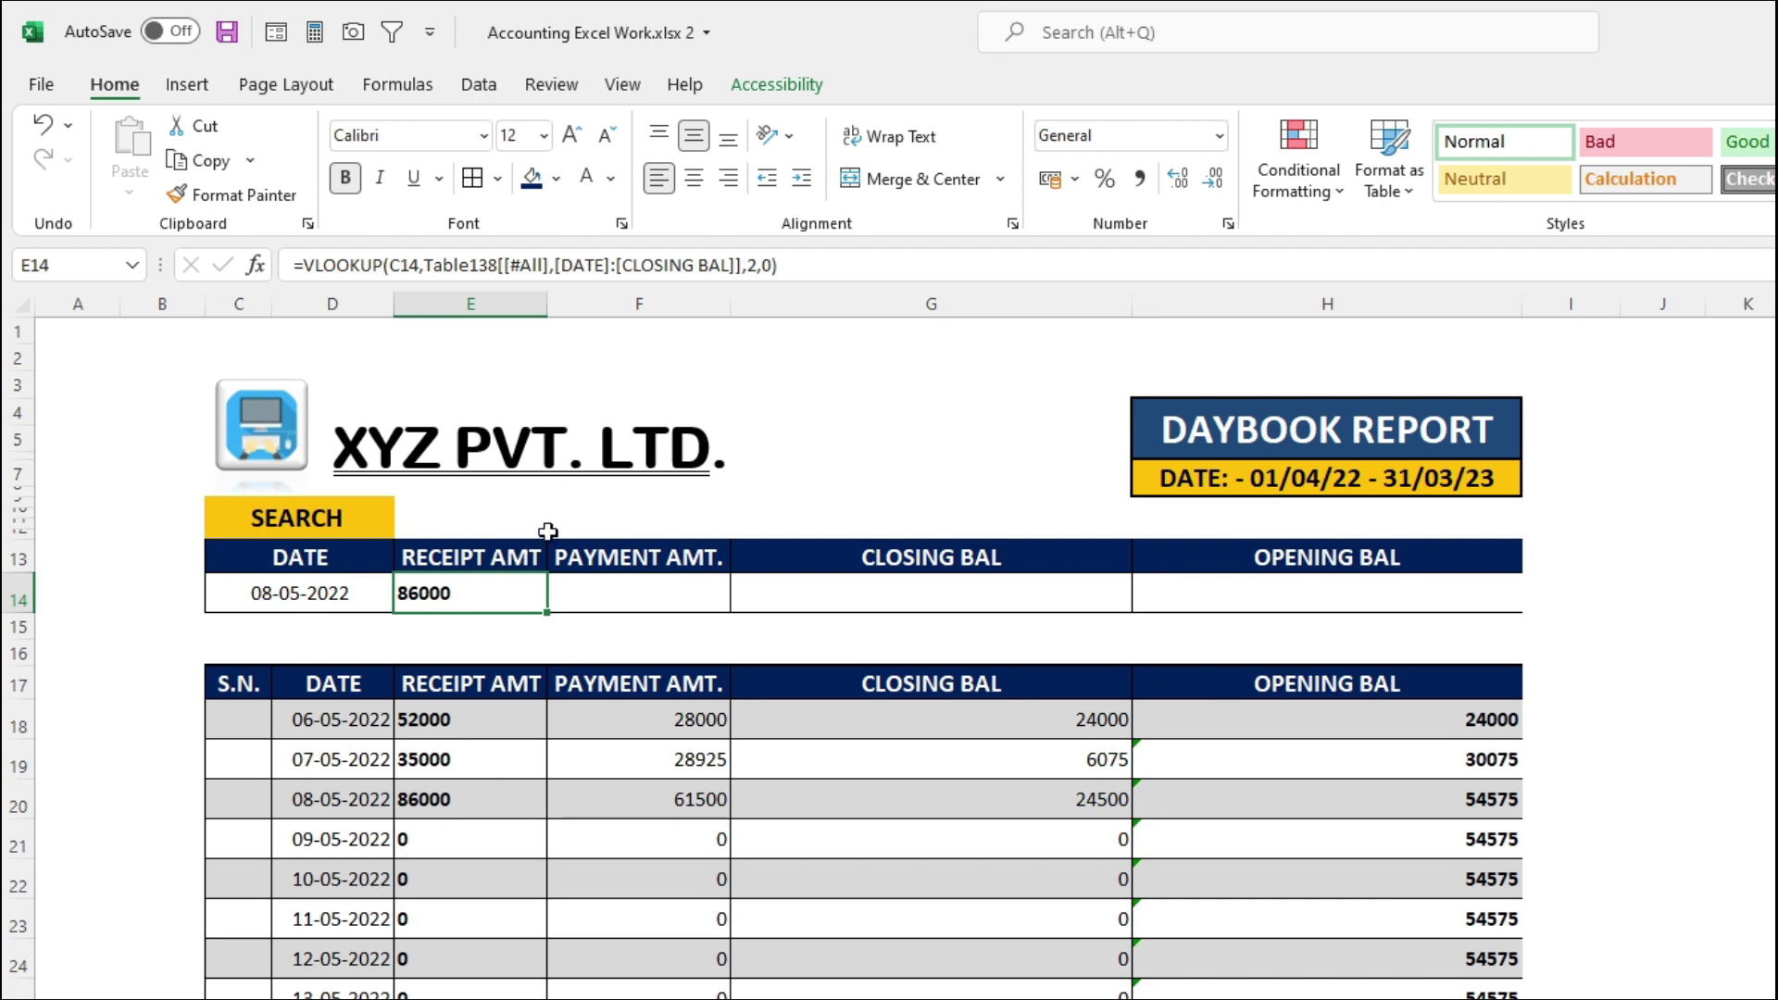
pyautogui.click(657, 594)
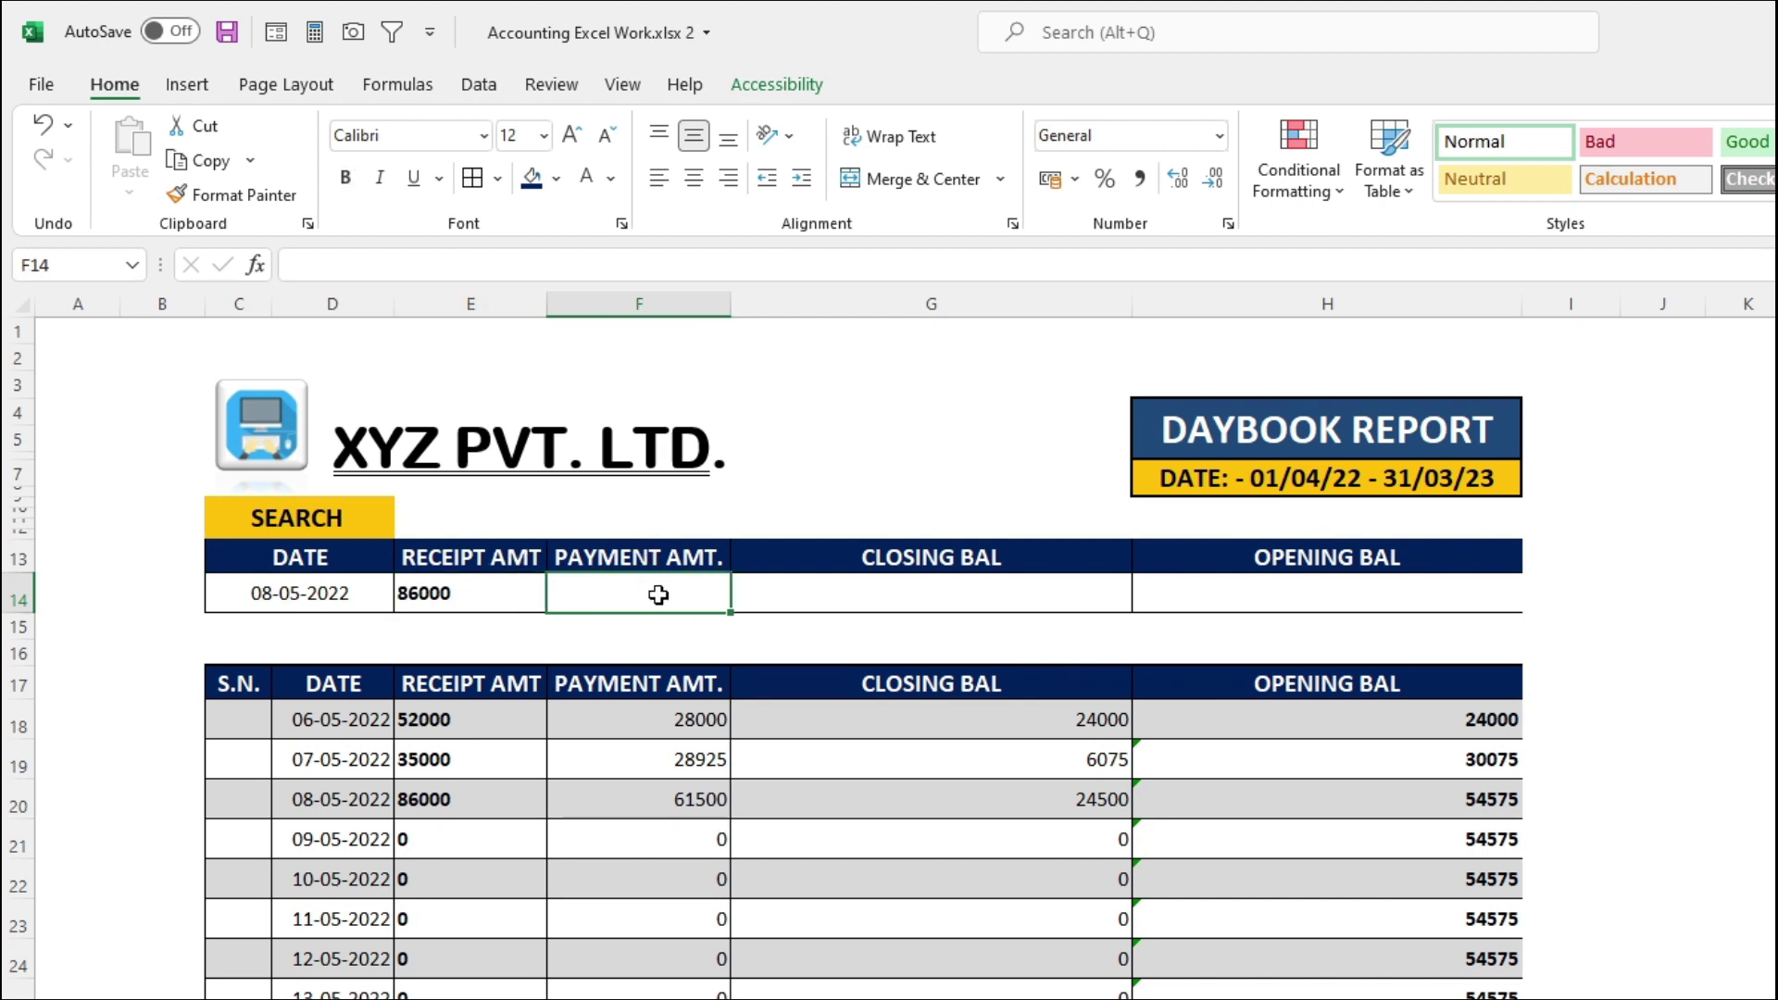
pyautogui.click(848, 595)
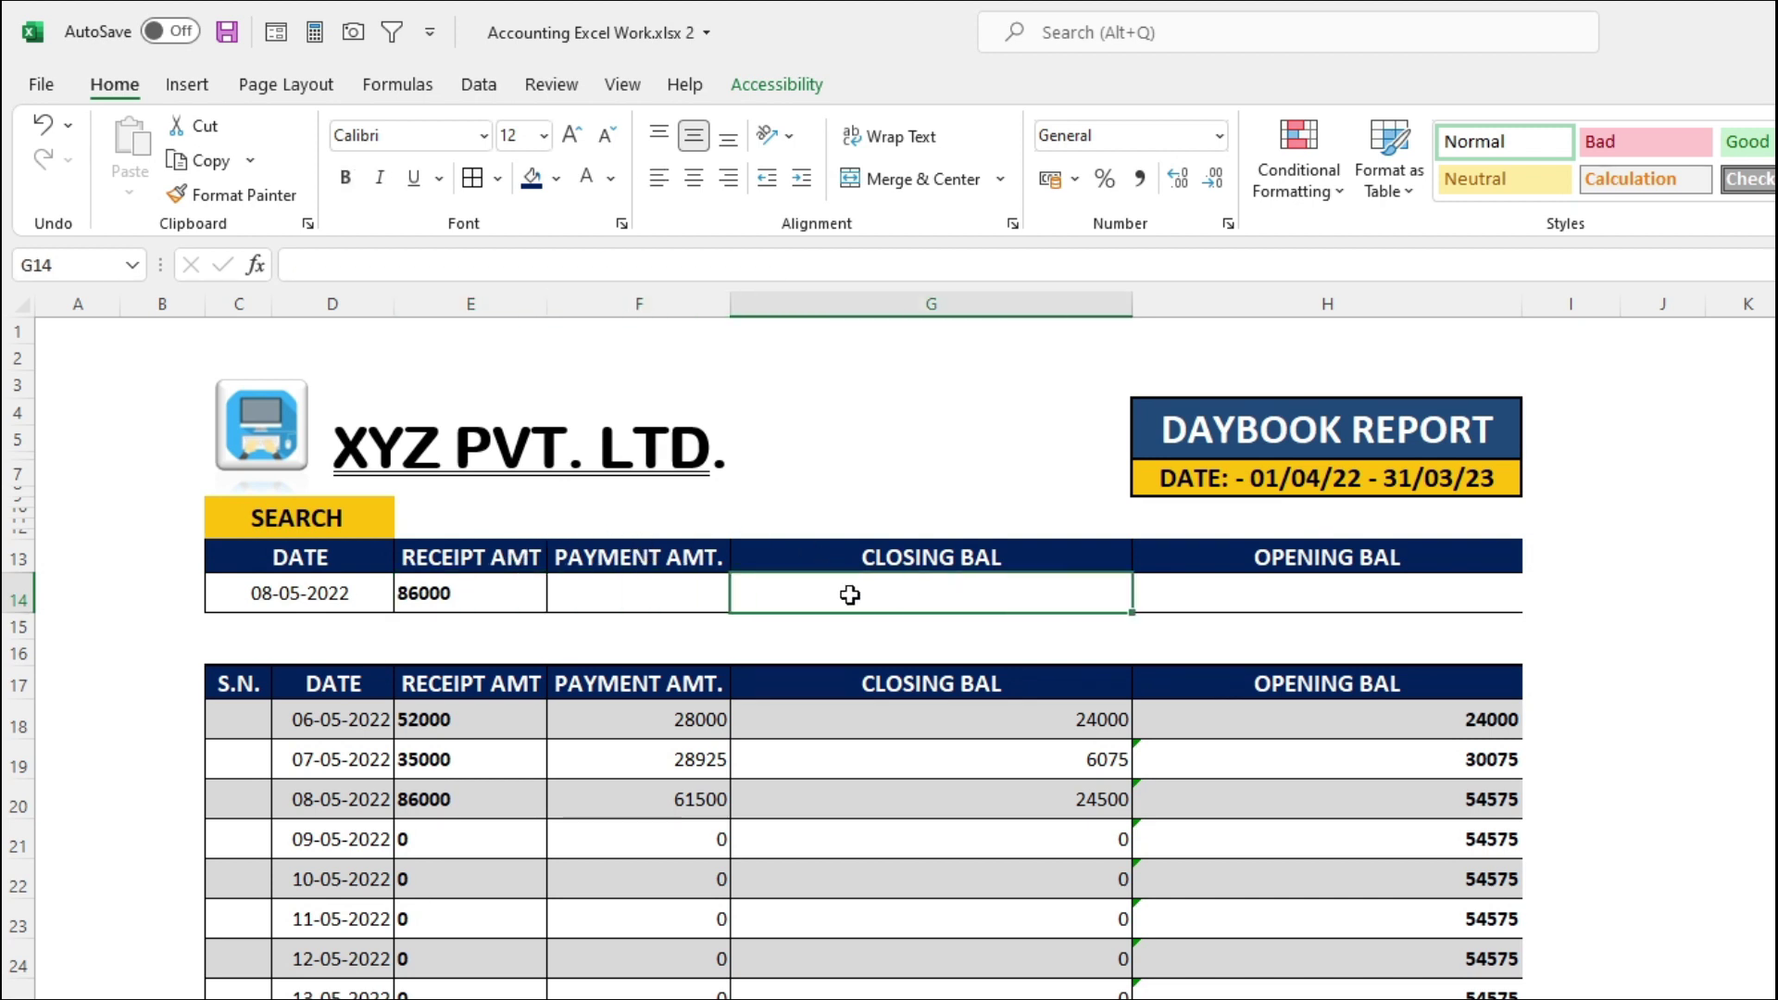
pyautogui.click(1254, 577)
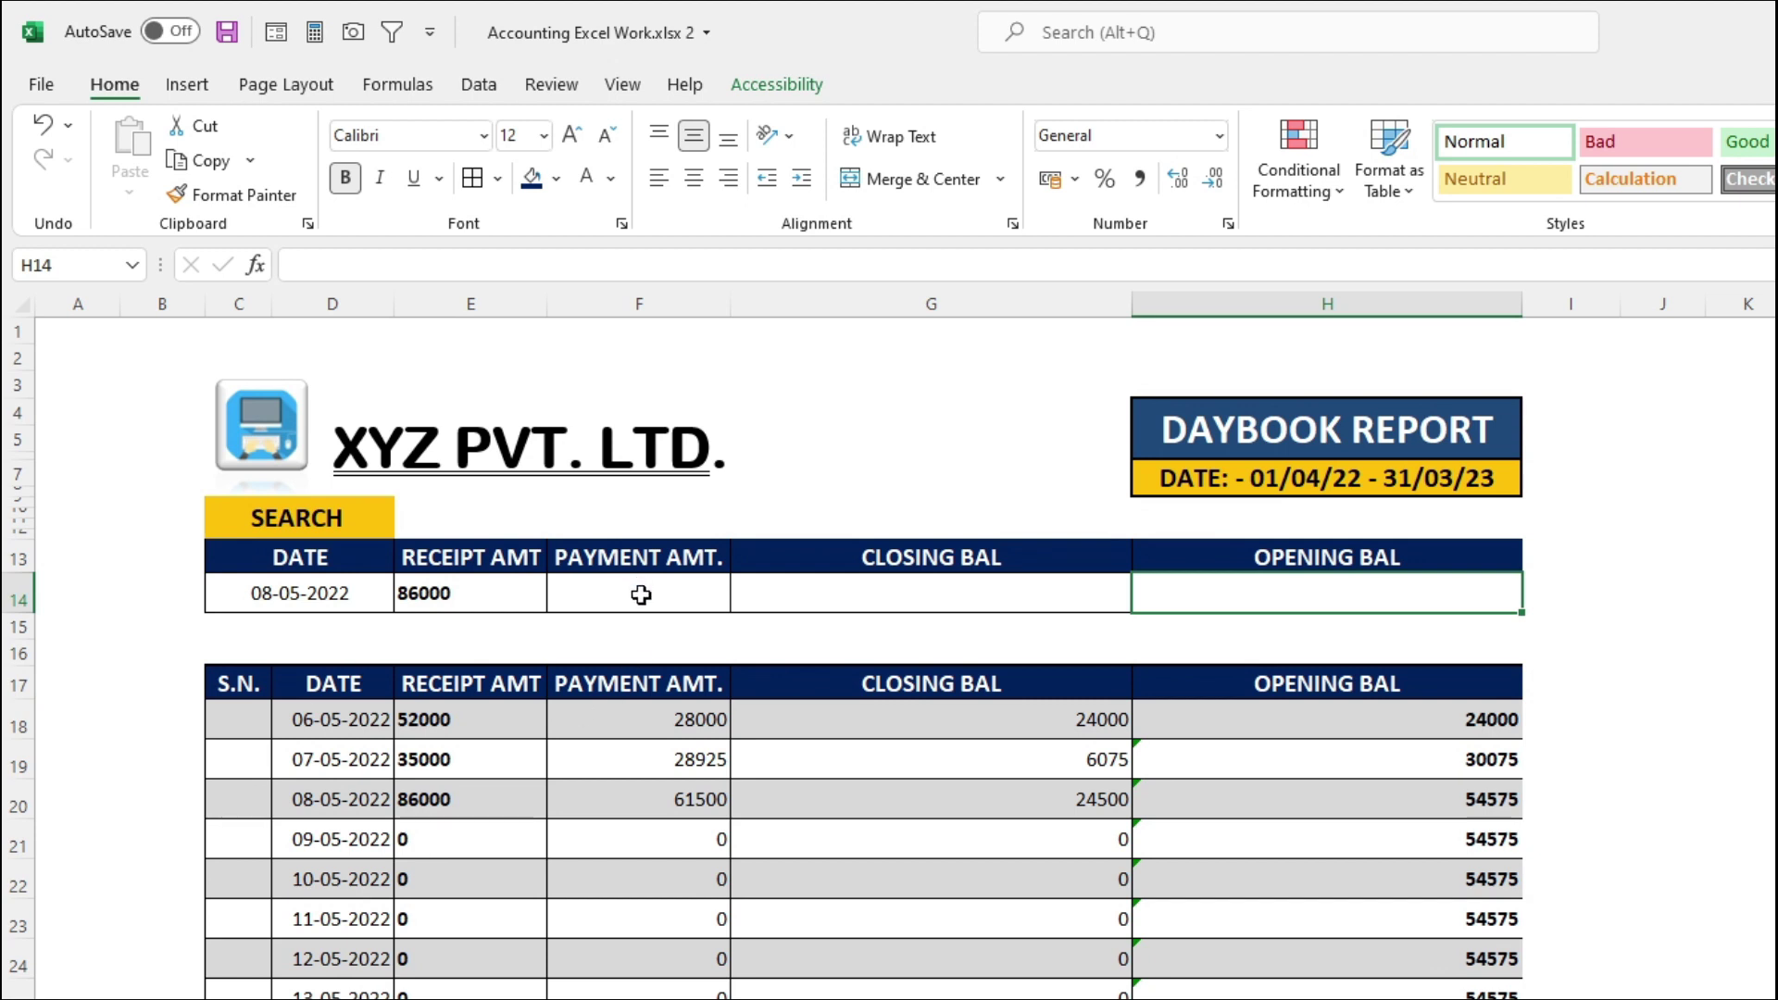
pyautogui.press('Left')
pyautogui.press('Left')
pyautogui.press('Left')
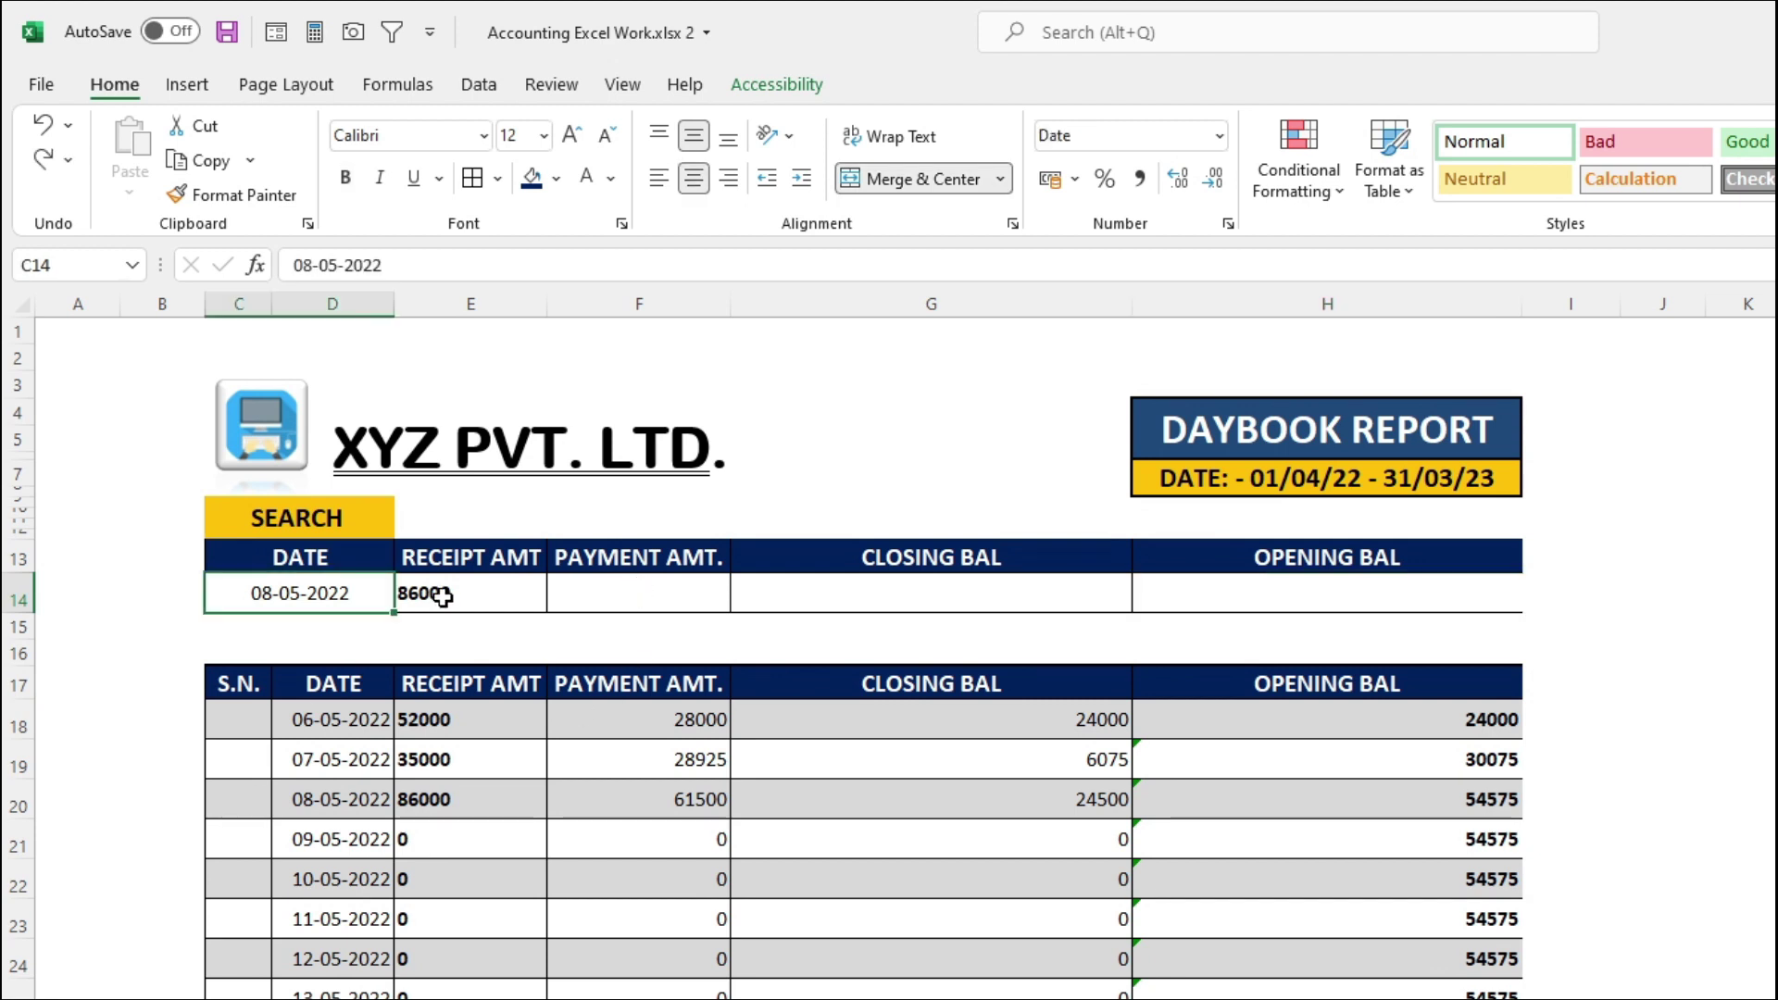
pyautogui.moveTo(448, 589); pyautogui.dragTo(979, 590)
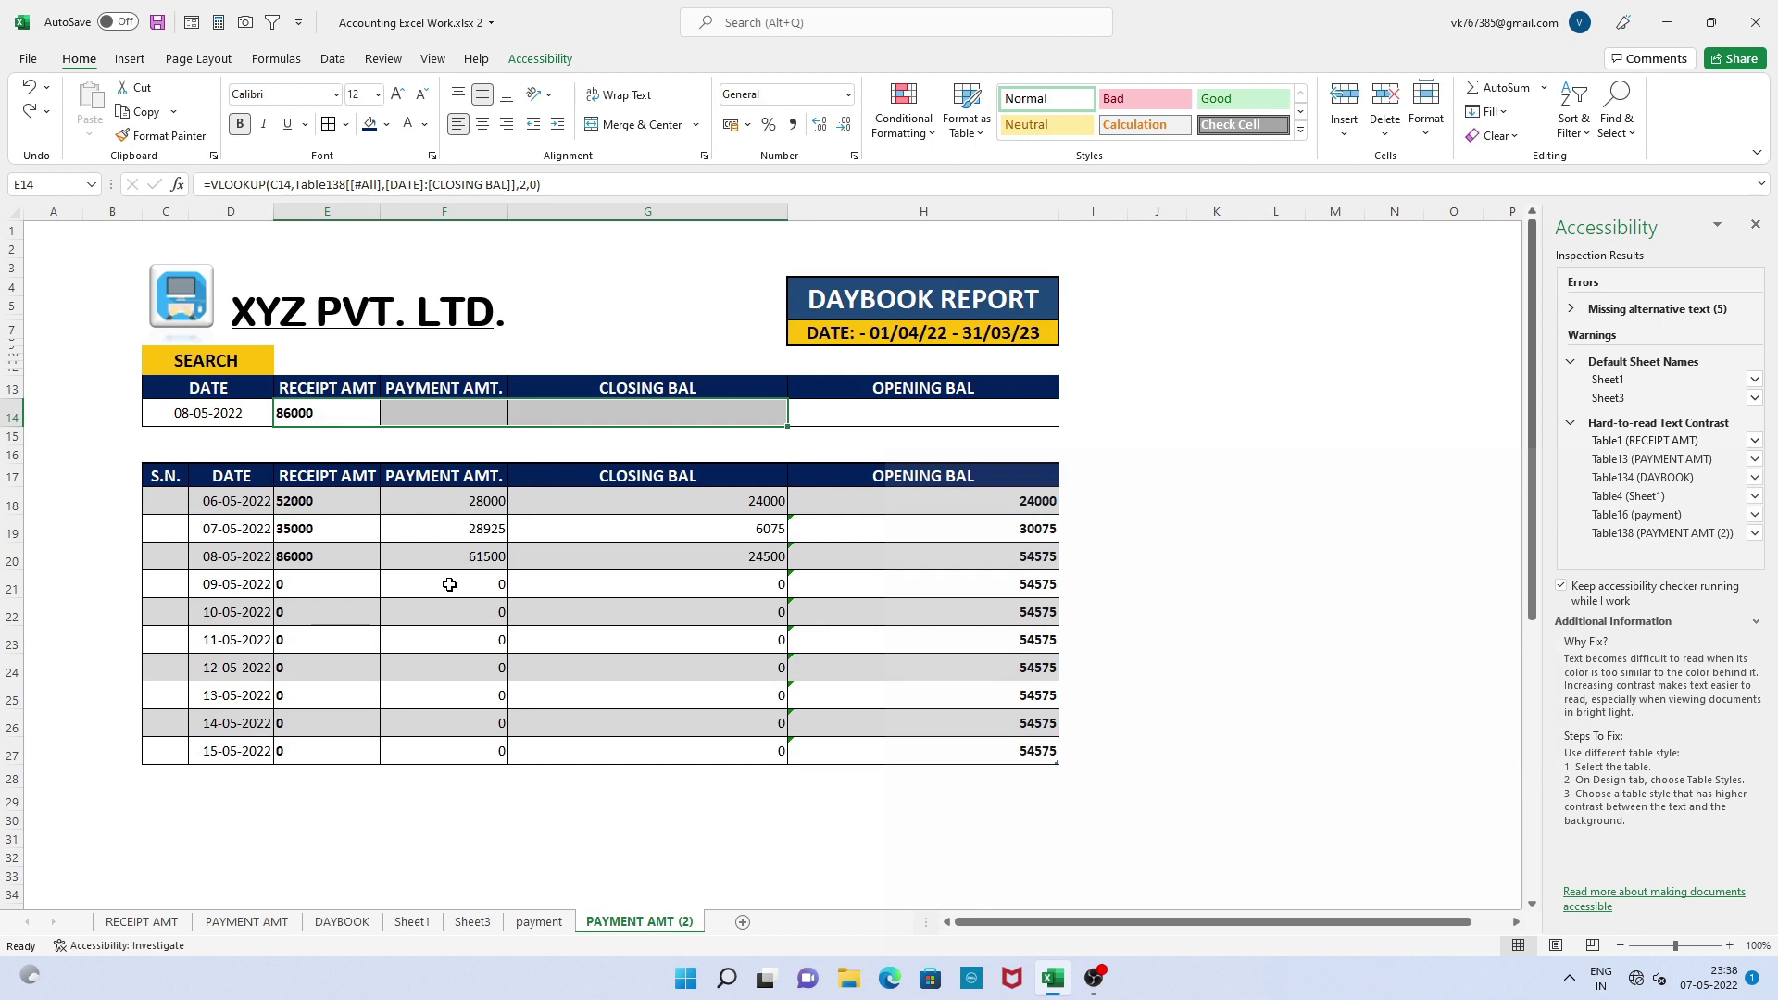
pyautogui.click(306, 413)
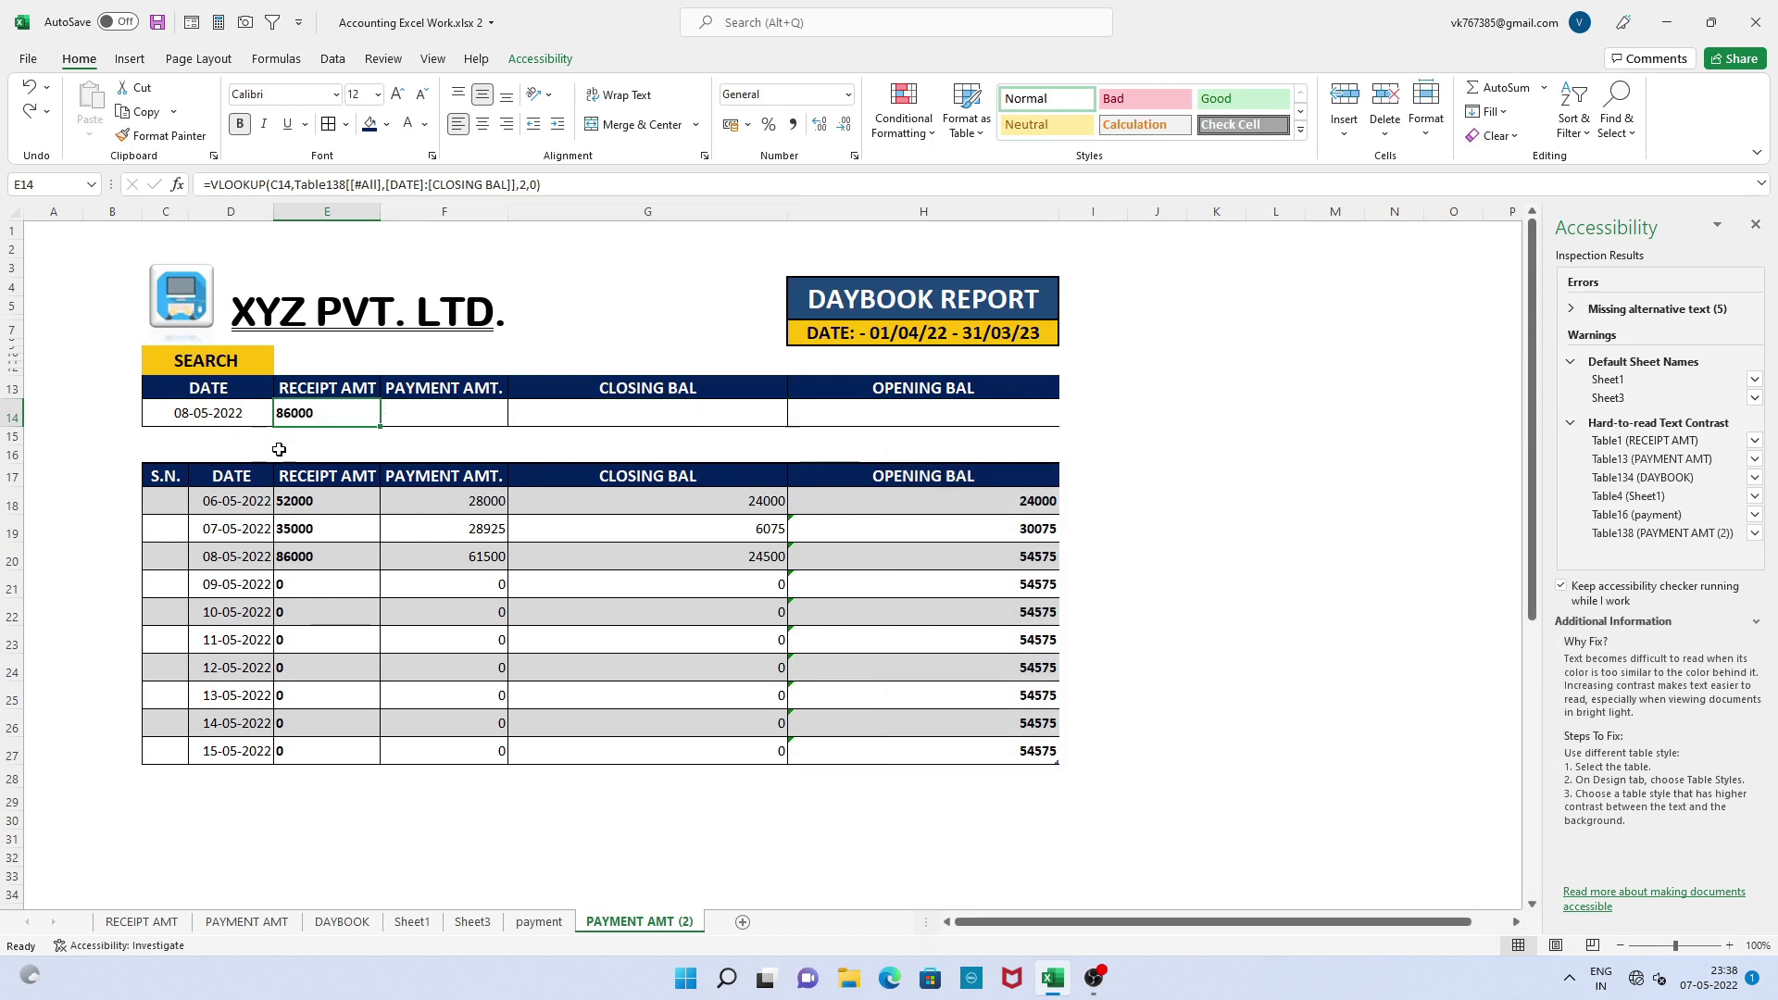